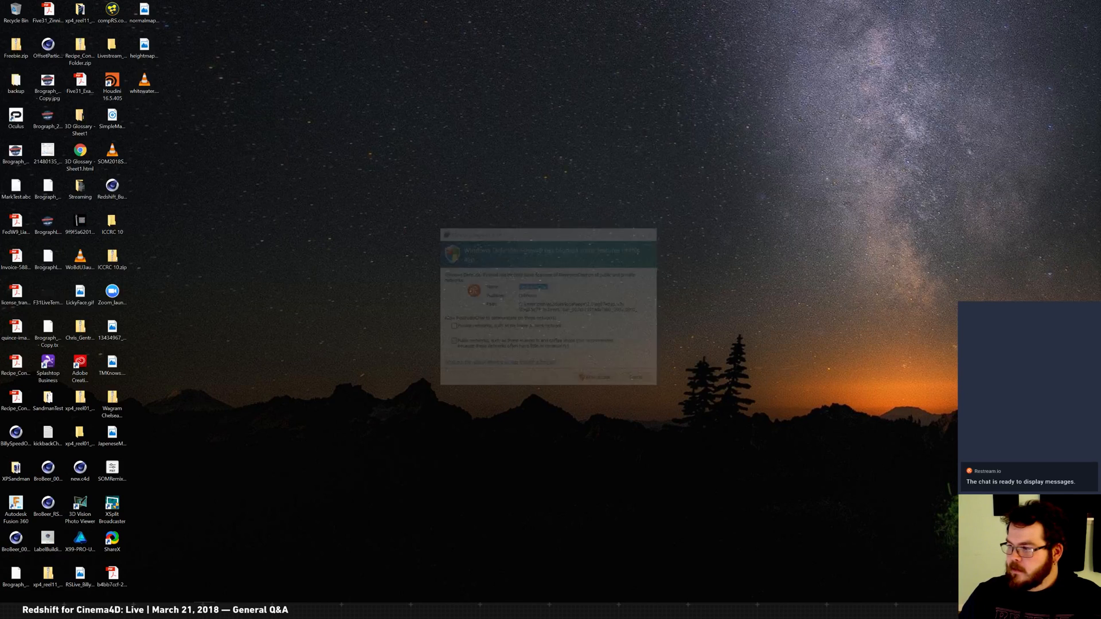
# Step: Allow the Restream chat program through the firewall and bring its chat window into focus
pyautogui.click(609, 382)
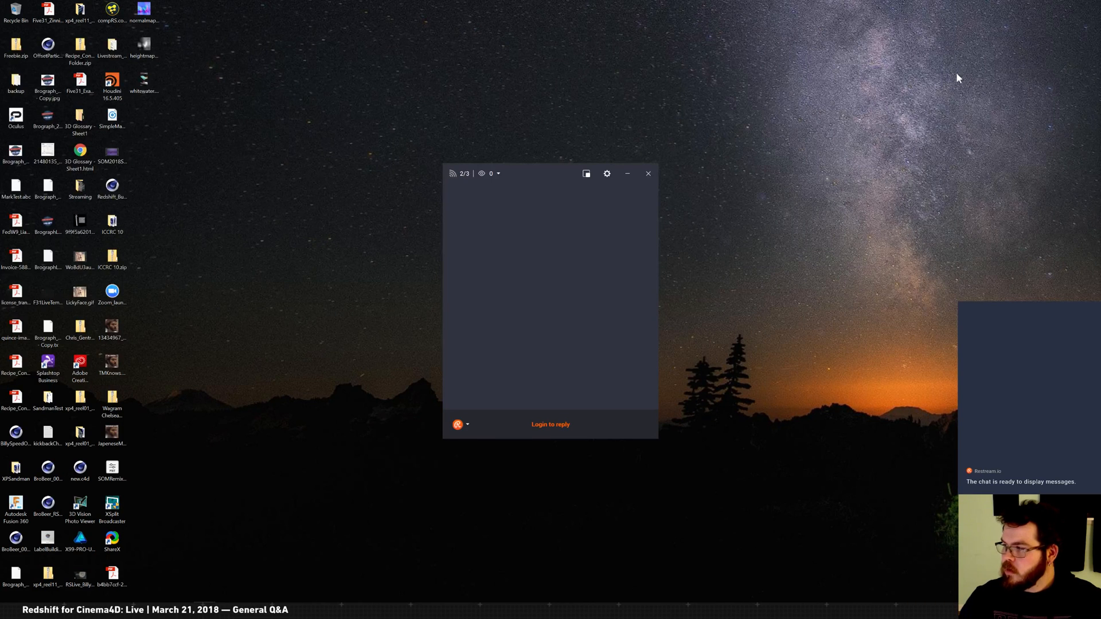
pyautogui.click(549, 176)
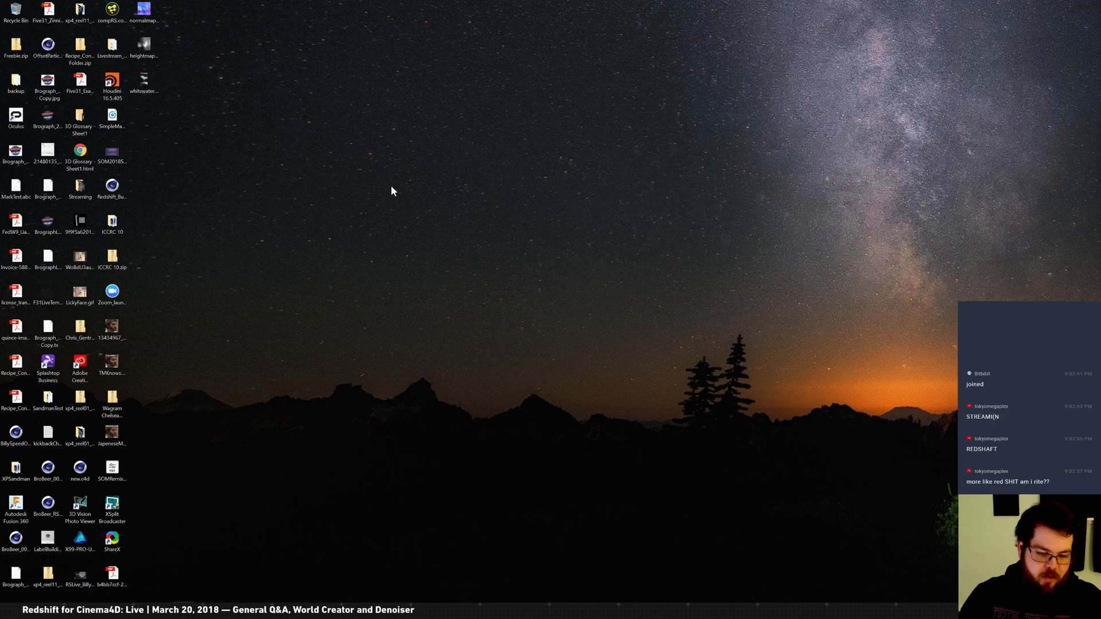
pyautogui.press('super')
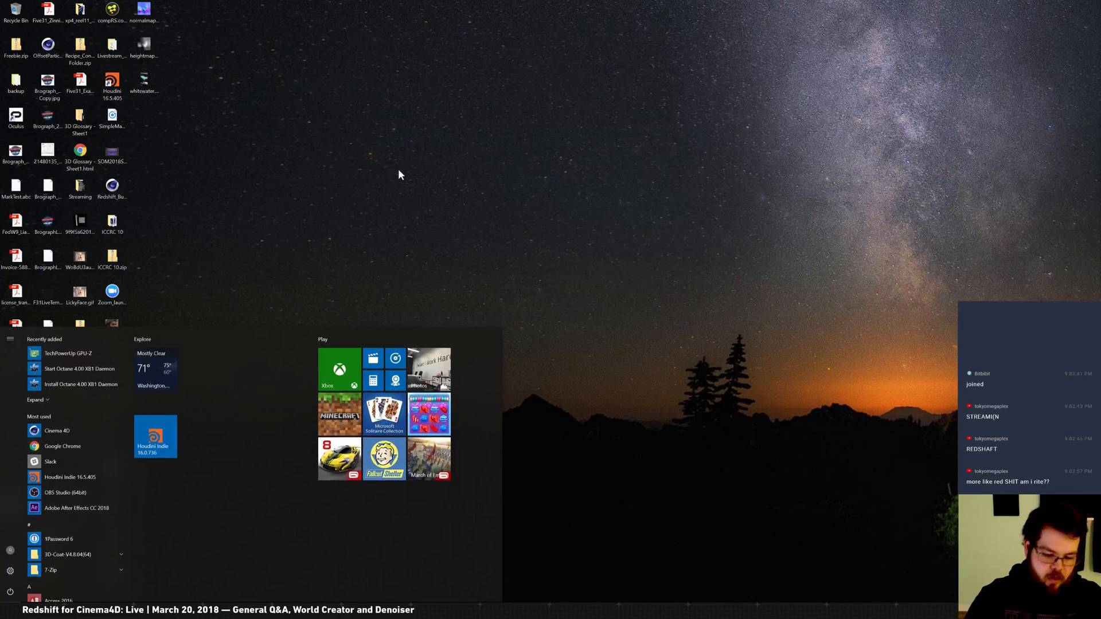
pyautogui.press('super')
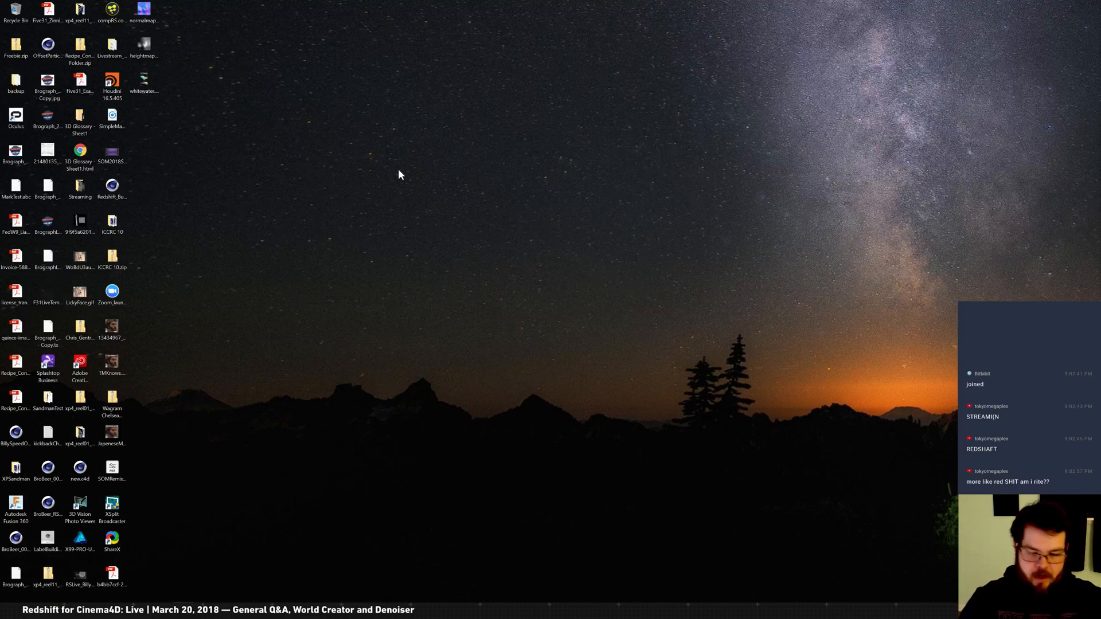
# Step: Launch WorldCreator.exe from the WorldCreator_Professional folder in Documents and maximize the World Creator window
pyautogui.press('super+e')
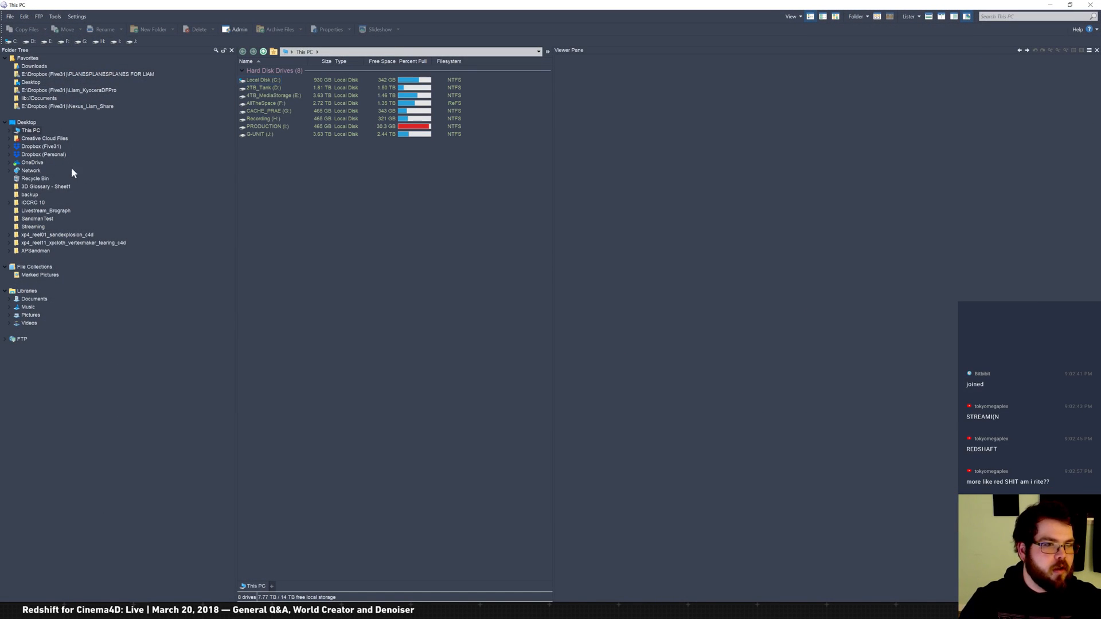
pyautogui.click(47, 98)
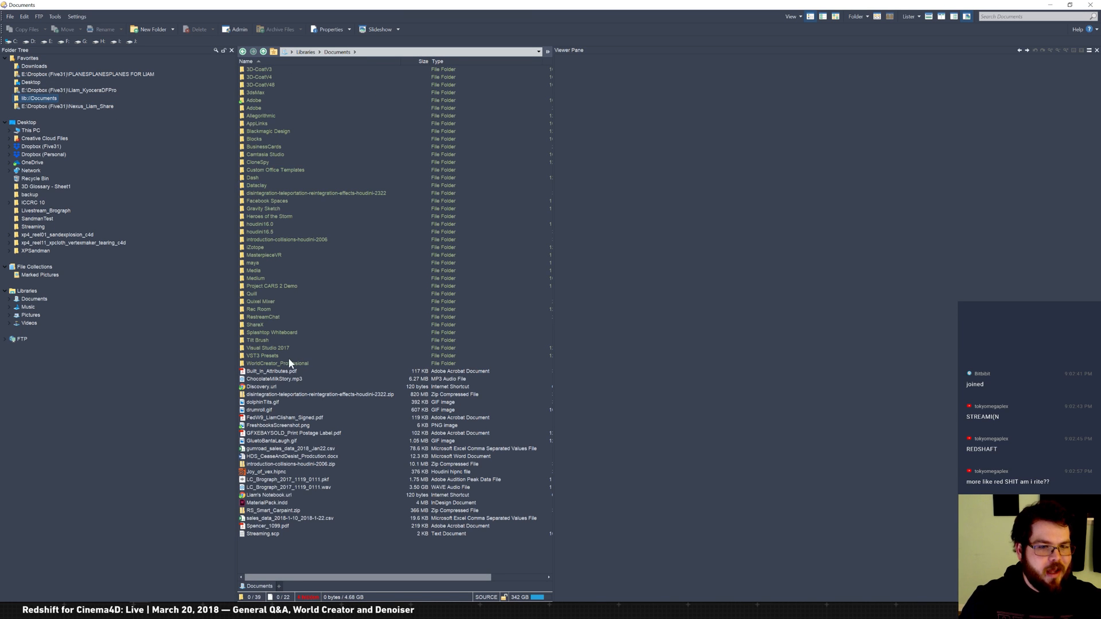
pyautogui.doubleClick(286, 361)
pyautogui.click(267, 116)
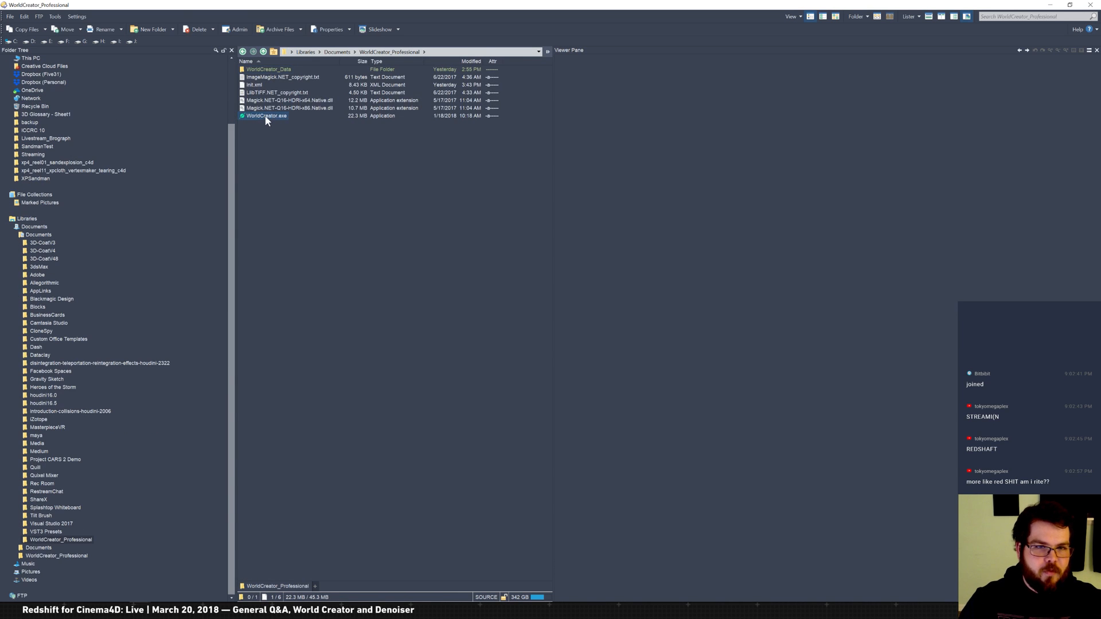
pyautogui.doubleClick(267, 117)
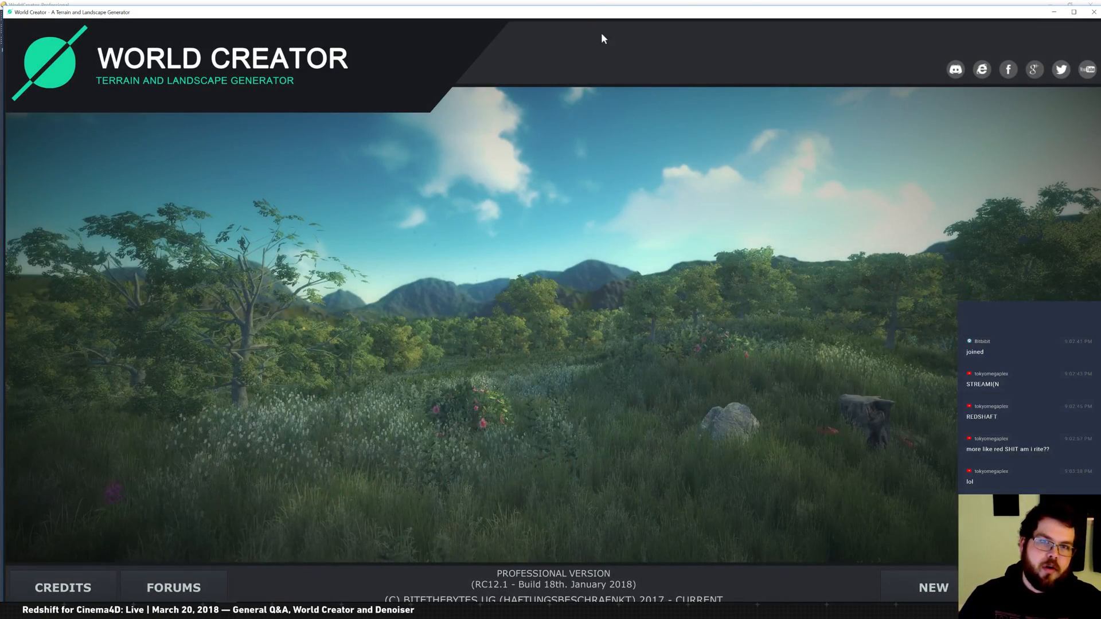
pyautogui.doubleClick(565, 12)
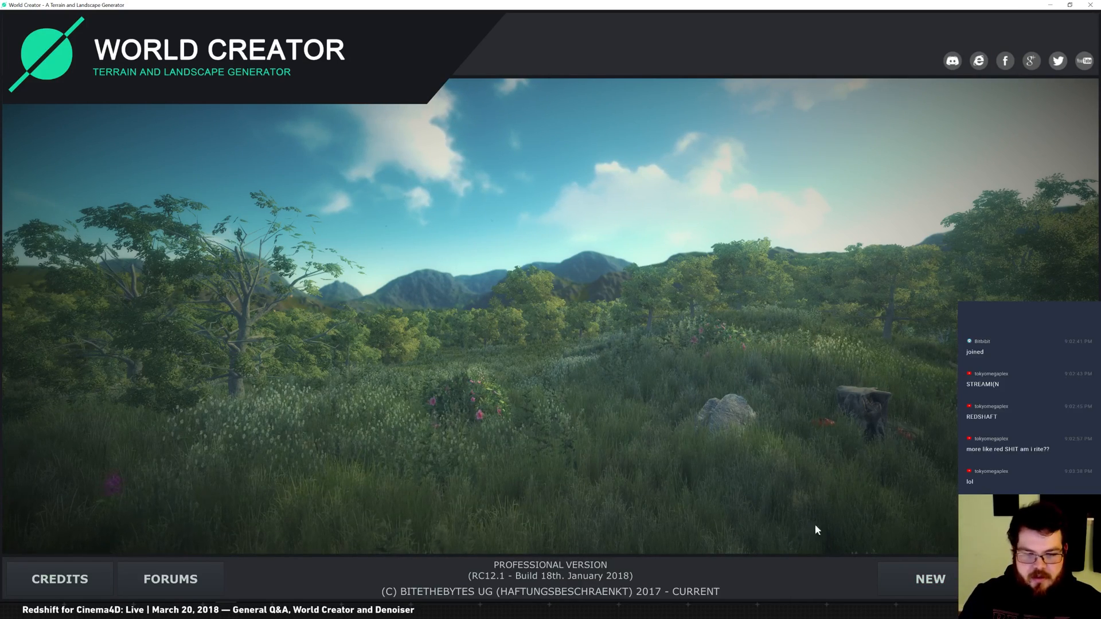
# Step: Create a new World Creator project named RS2018MAR2 in the WorldCreator_Data folder
pyautogui.click(930, 580)
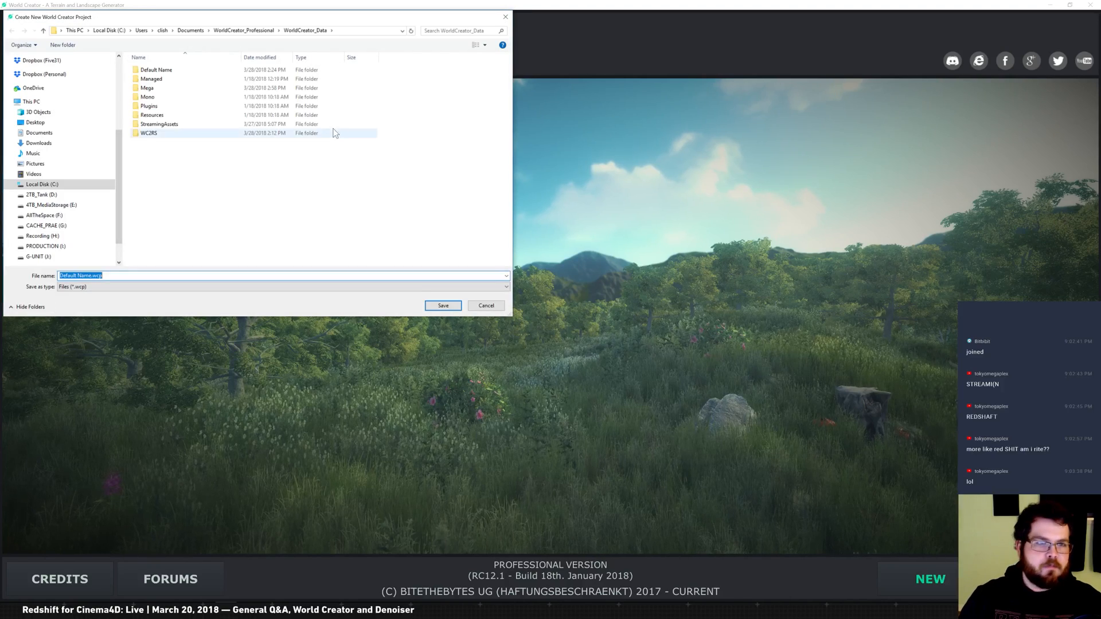
pyautogui.press('Right')
pyautogui.press('Left')
pyautogui.press('Left')
pyautogui.press('Left')
pyautogui.press('Left')
pyautogui.press('BackSpace')
pyautogui.press('BackSpace')
pyautogui.press('BackSpace')
pyautogui.press('BackSpace')
pyautogui.press('BackSpace')
pyautogui.press('BackSpace')
pyautogui.press('BackSpace')
pyautogui.press('BackSpace')
pyautogui.press('BackSpace')
pyautogui.press('BackSpace')
pyautogui.press('BackSpace')
pyautogui.press('BackSpace')
pyautogui.write('RS')
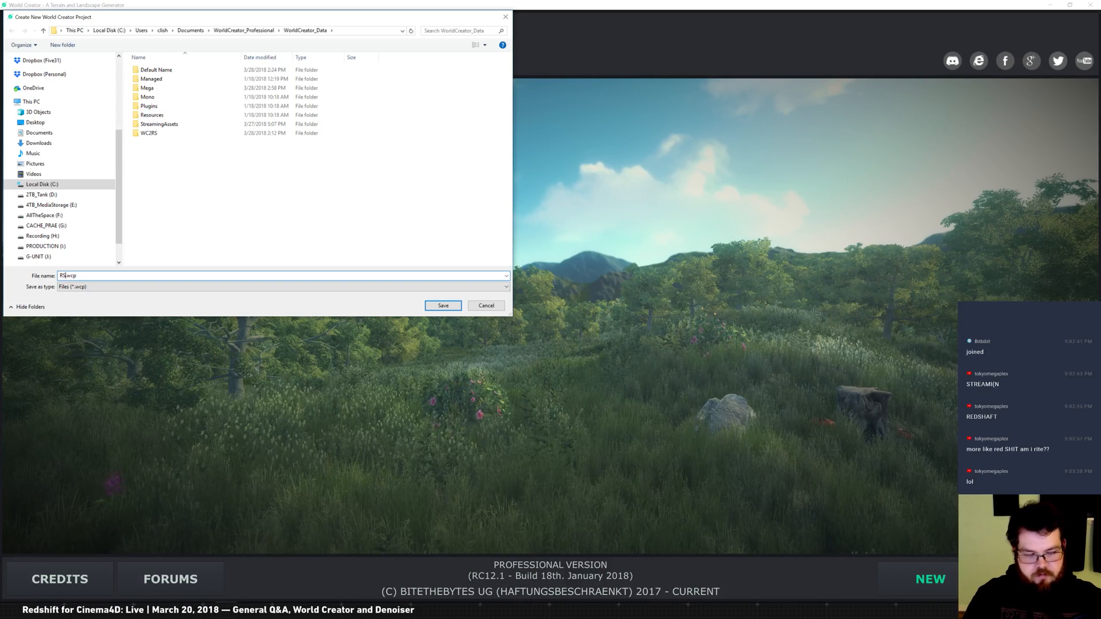
pyautogui.write('2018MAR2')
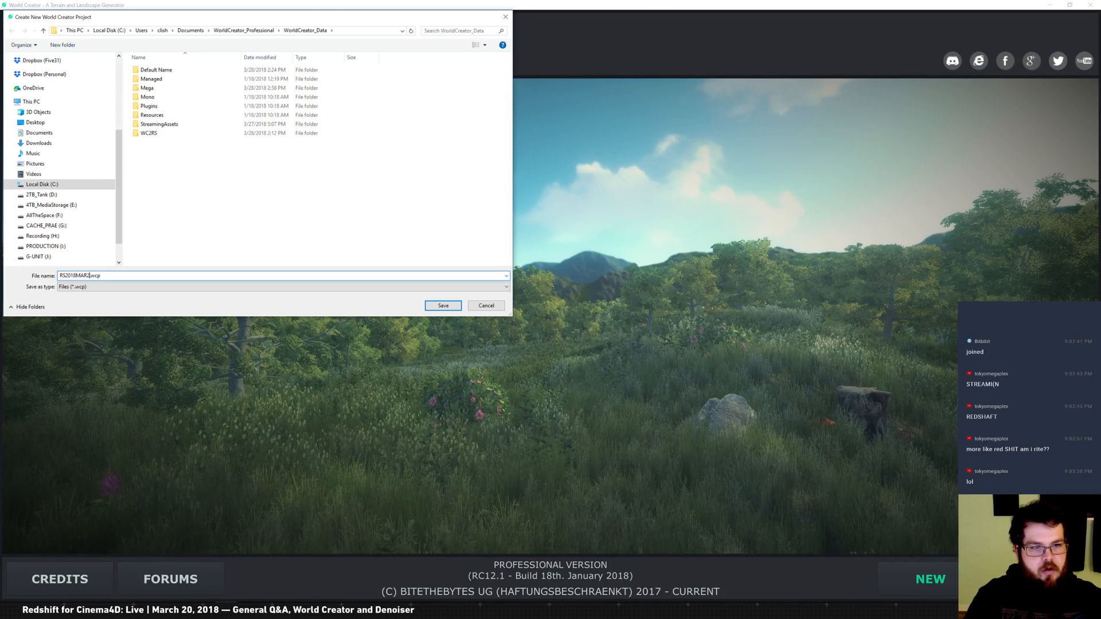
pyautogui.press('Return')
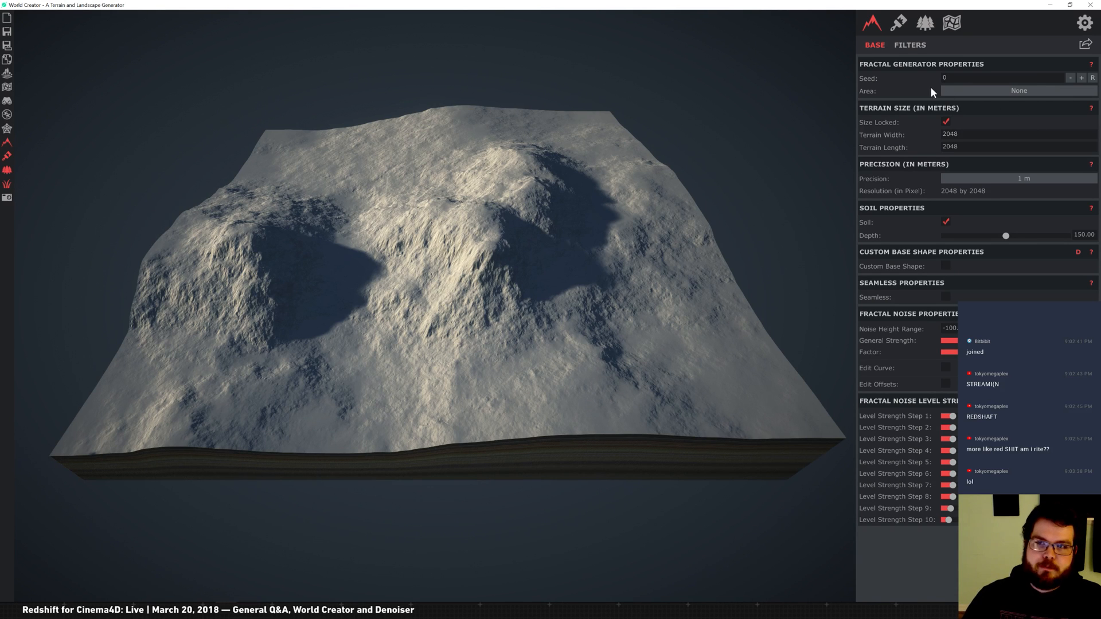
# Step: Try several random seeds for the fractal terrain, and set the seed to 531
pyautogui.click(1093, 77)
pyautogui.click(1093, 77)
pyautogui.click(1092, 77)
pyautogui.click(1093, 78)
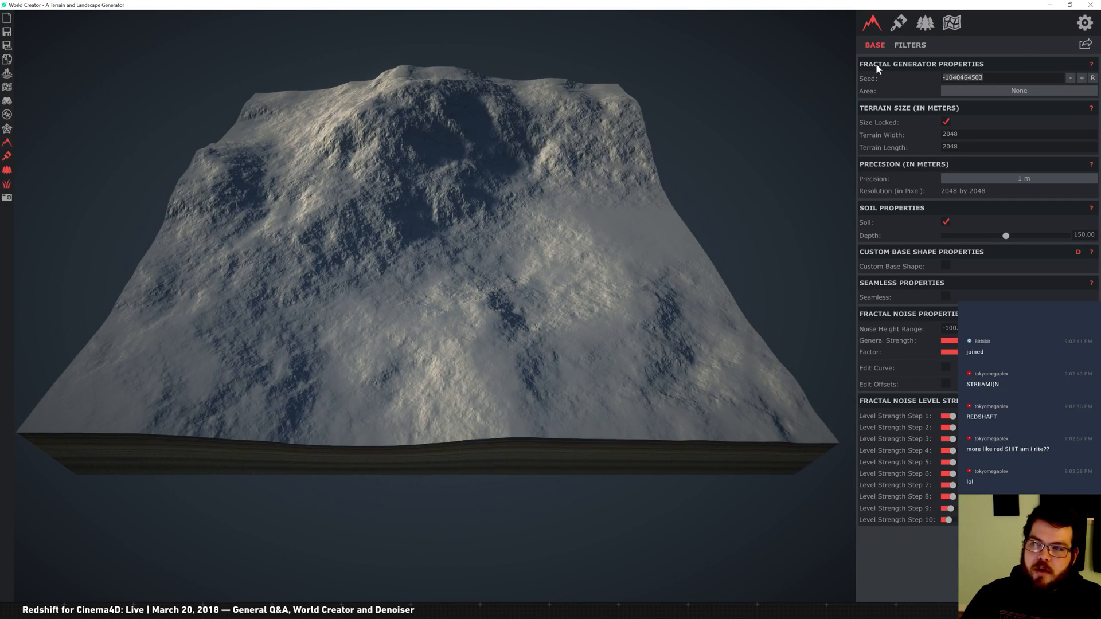
pyautogui.write('531')
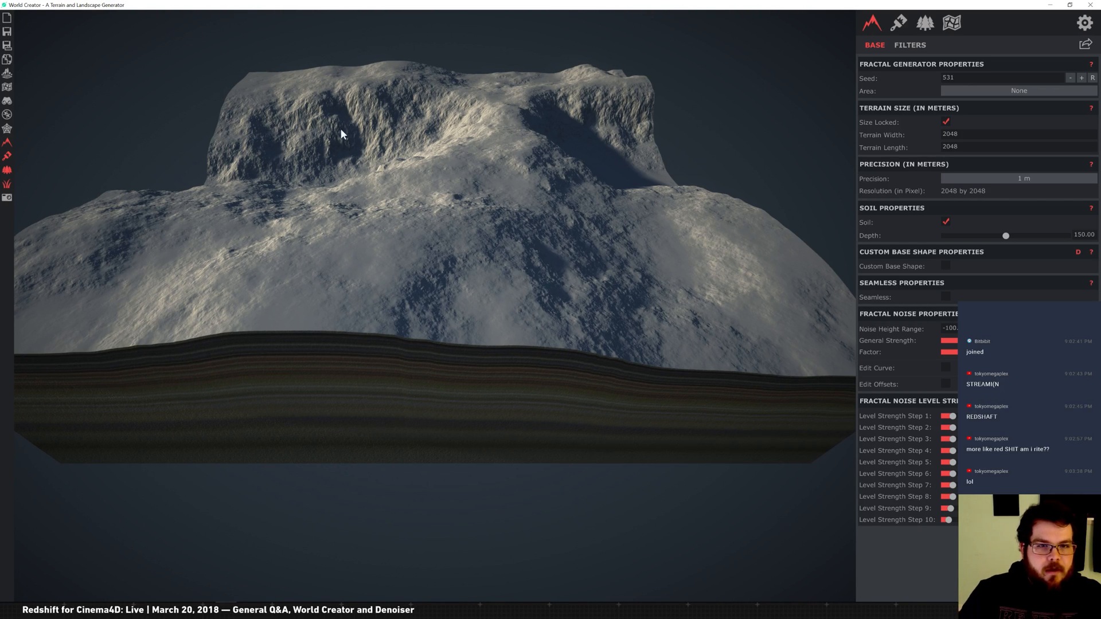
# Step: Raise the fractal noise level strength of step 1 to make the terrain's large forms taller
pyautogui.moveTo(287, 246); pyautogui.dragTo(523, 257, button='right')
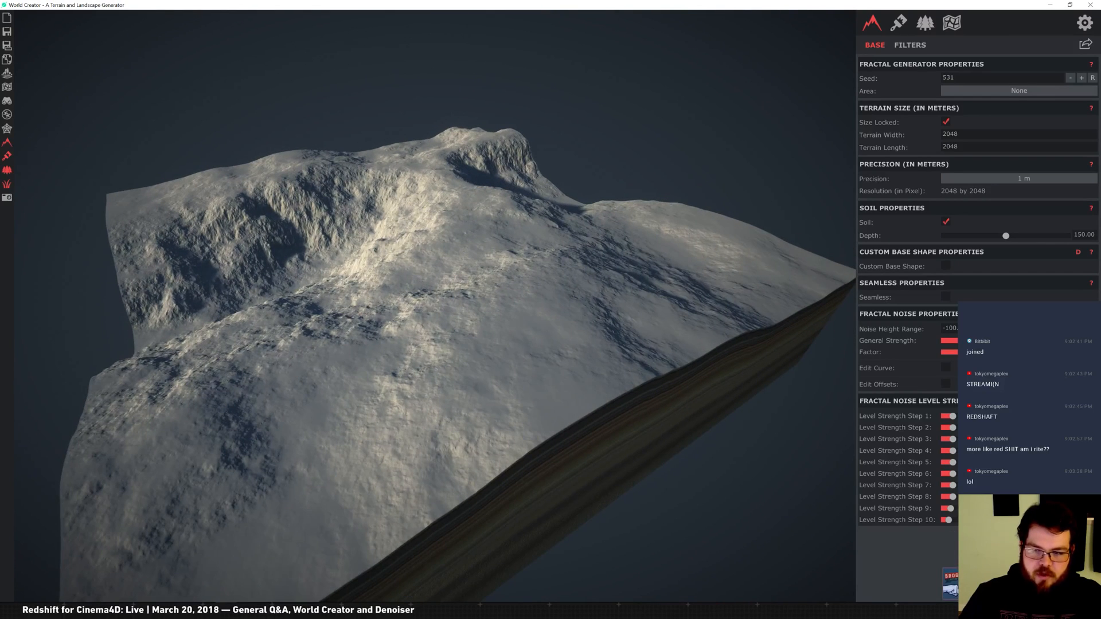
pyautogui.moveTo(359, 227); pyautogui.dragTo(473, 218, button='right')
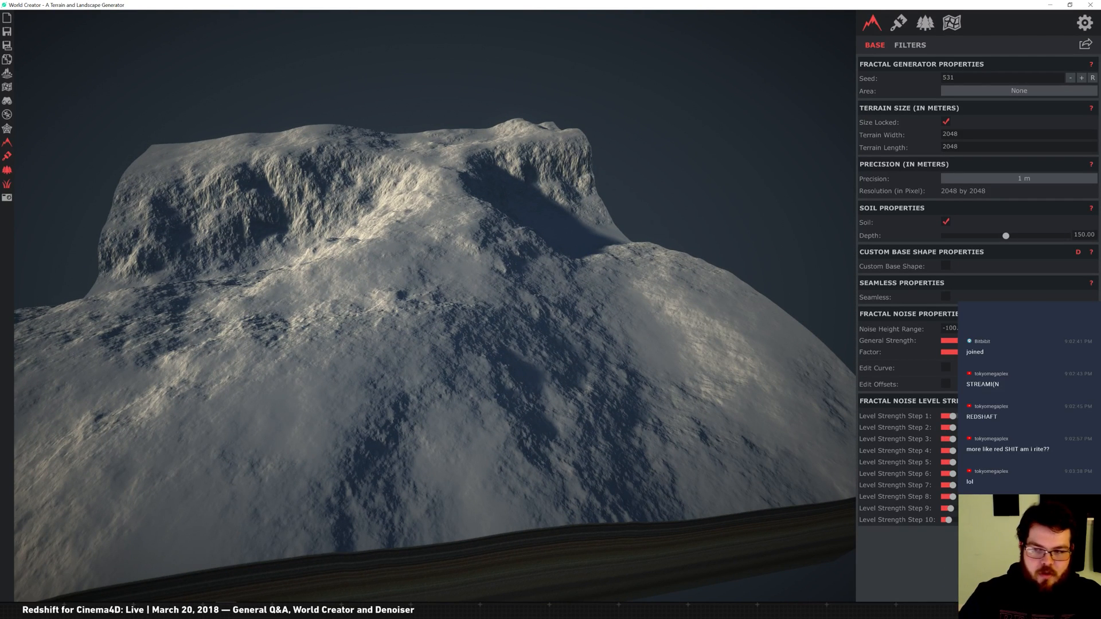
pyautogui.moveTo(953, 417); pyautogui.dragTo(981, 416)
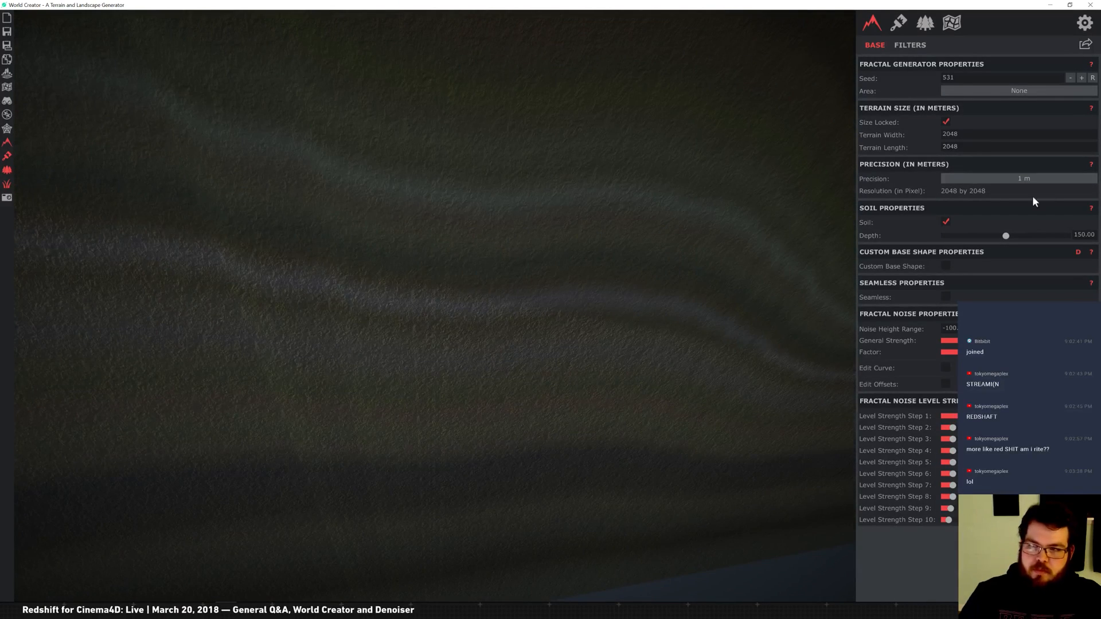
# Step: Set the terrain's soil depth to 1 and frame the whole terrain block for inspection
pyautogui.click(1085, 236)
pyautogui.write('1')
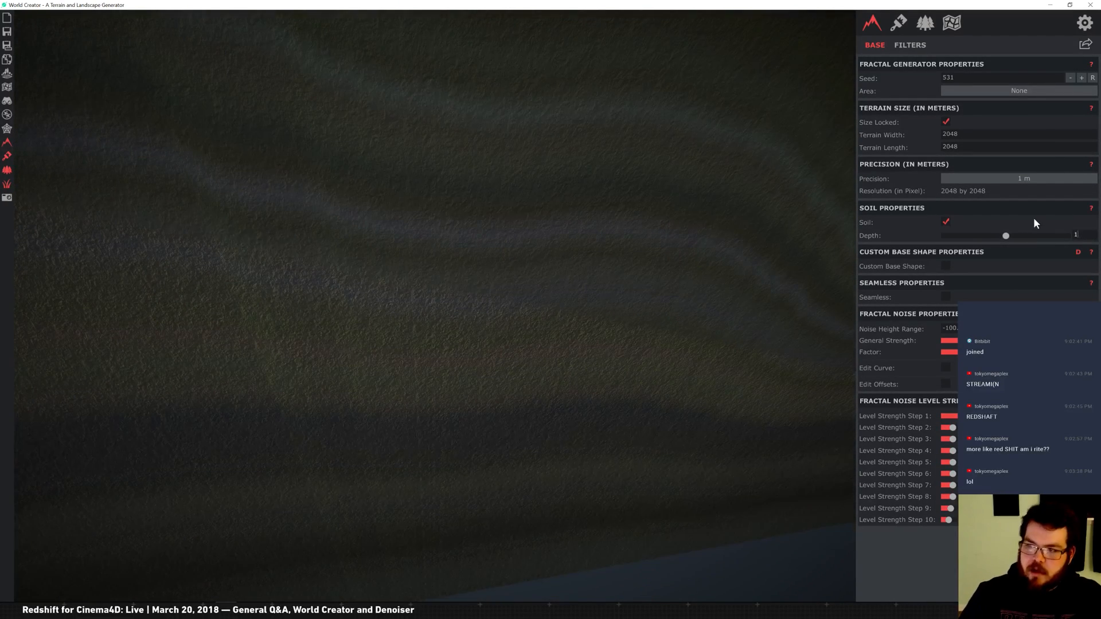
pyautogui.scroll(-6, 349, 198)
pyautogui.moveTo(365, 98); pyautogui.dragTo(385, 77, button='middle')
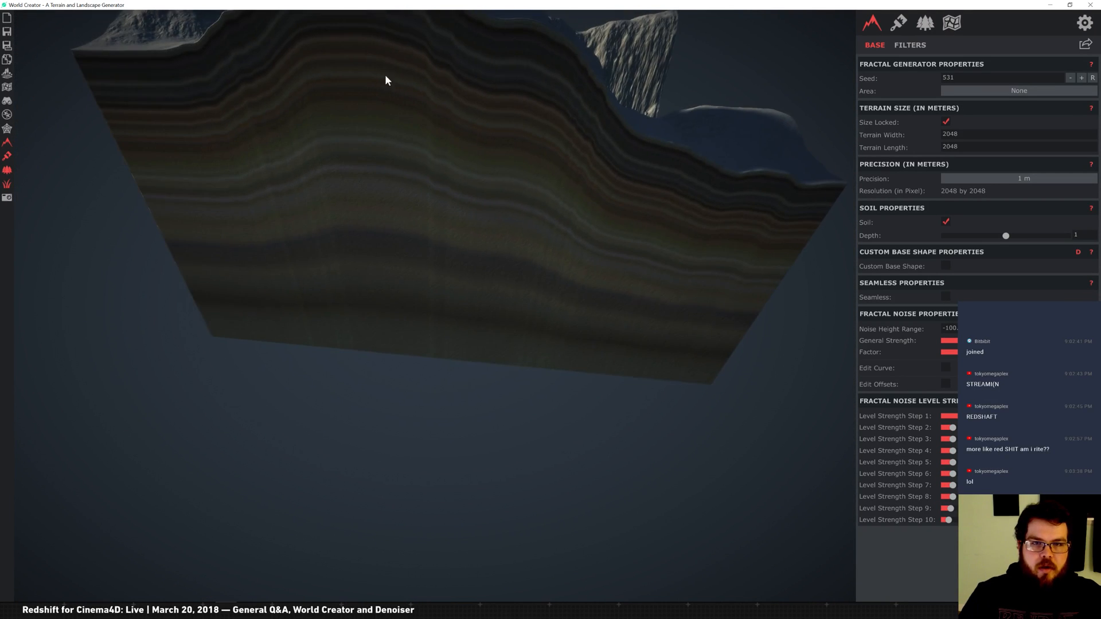
pyautogui.moveTo(563, 61); pyautogui.dragTo(586, 201, button='middle')
pyautogui.moveTo(559, 203); pyautogui.dragTo(468, 193)
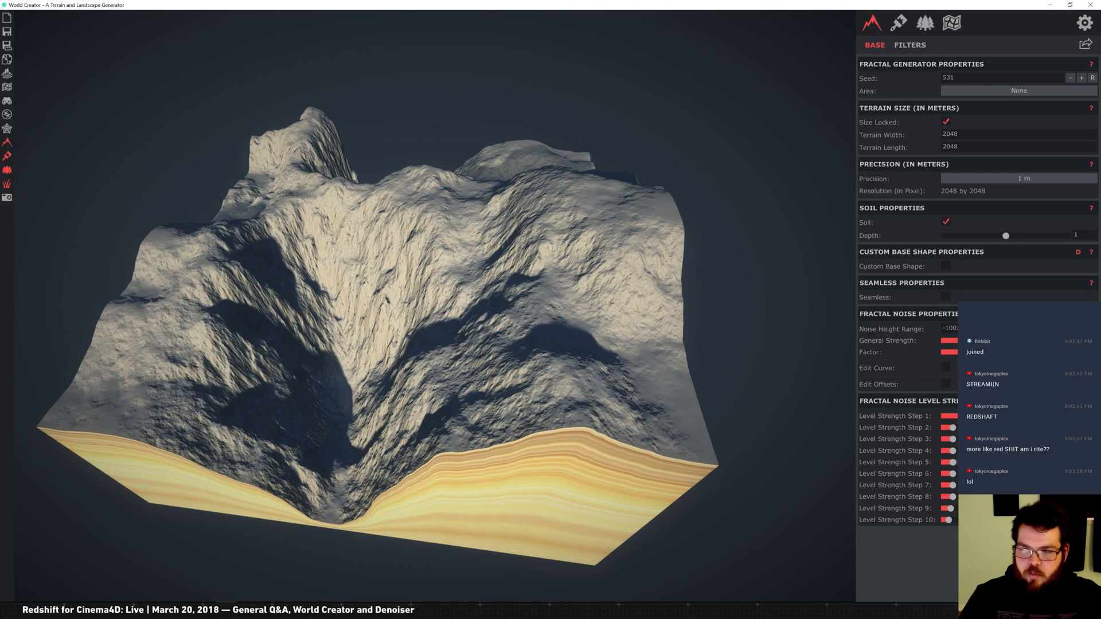
# Step: Rebalance the fractal noise level strengths: raise steps 2 and 5, minimize step 10, fine-tune step 4, and reduce step 1
pyautogui.moveTo(953, 428); pyautogui.dragTo(987, 428)
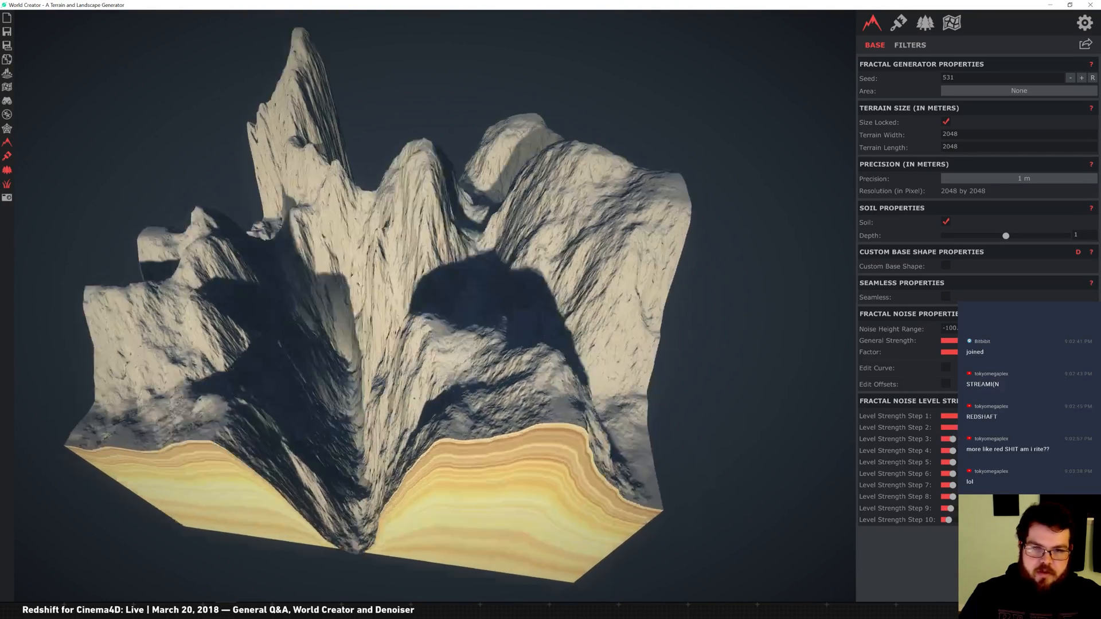
pyautogui.moveTo(953, 462); pyautogui.dragTo(986, 462)
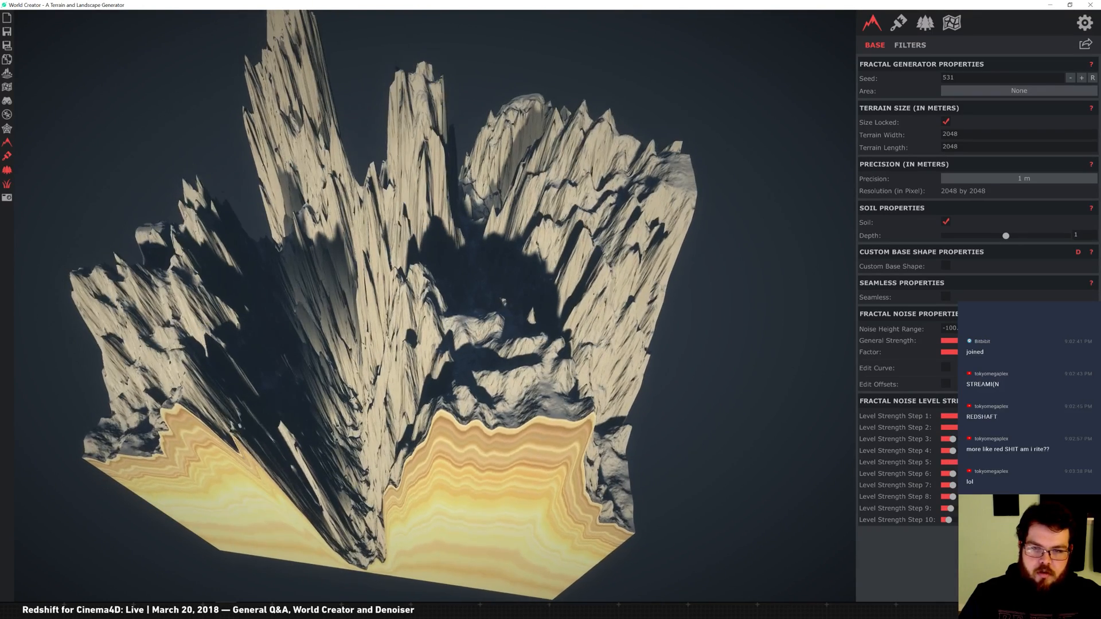
pyautogui.moveTo(954, 520)
pyautogui.mouseDown()
pyautogui.moveTo(987, 521)
pyautogui.moveTo(945, 520)
pyautogui.mouseUp()
pyautogui.moveTo(952, 451)
pyautogui.mouseDown()
pyautogui.moveTo(987, 451)
pyautogui.moveTo(945, 451)
pyautogui.moveTo(944, 462)
pyautogui.moveTo(987, 462)
pyautogui.moveTo(968, 428)
pyautogui.moveTo(947, 430)
pyautogui.moveTo(979, 430)
pyautogui.moveTo(953, 451)
pyautogui.mouseUp()
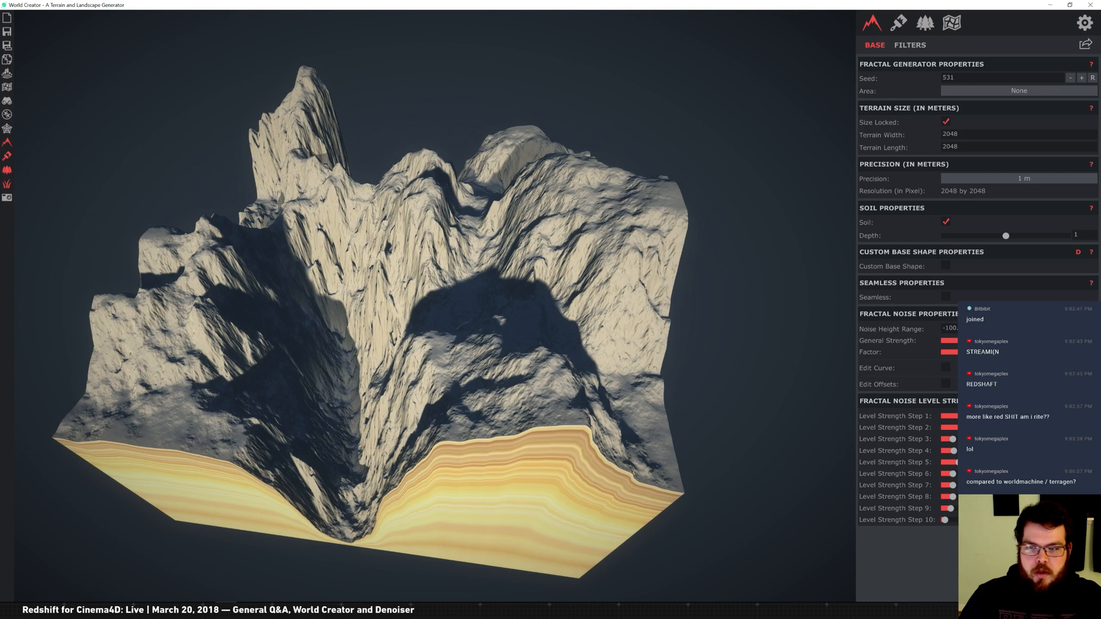
pyautogui.moveTo(973, 418); pyautogui.dragTo(957, 422)
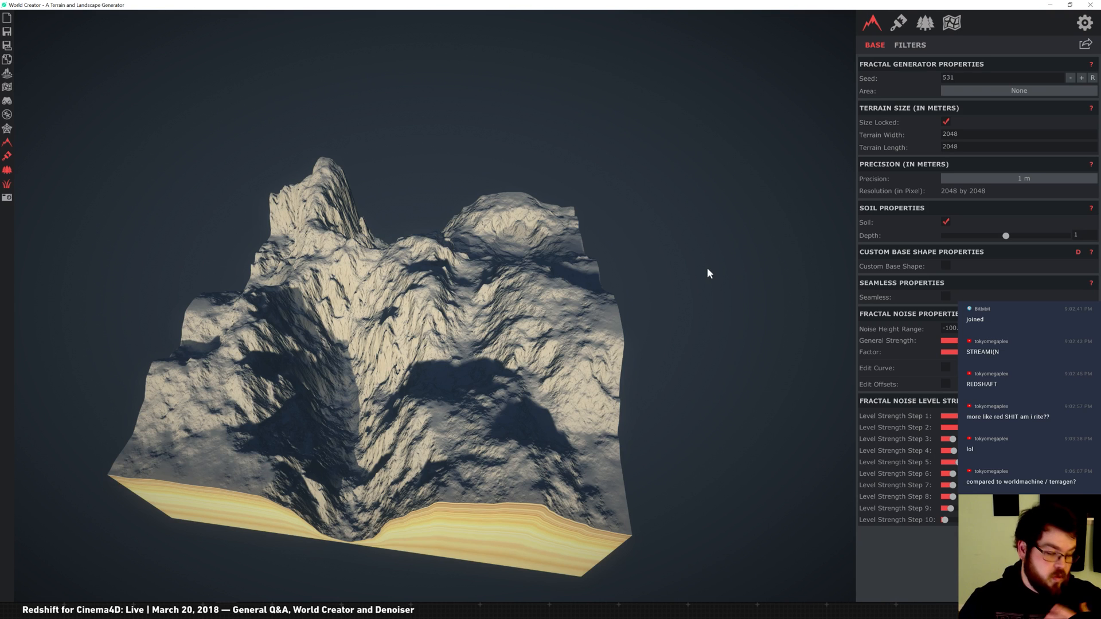
# Step: Save the project and set the terrain width to 4096 m with the size unlocked
pyautogui.hotkey('ctrl', 's')
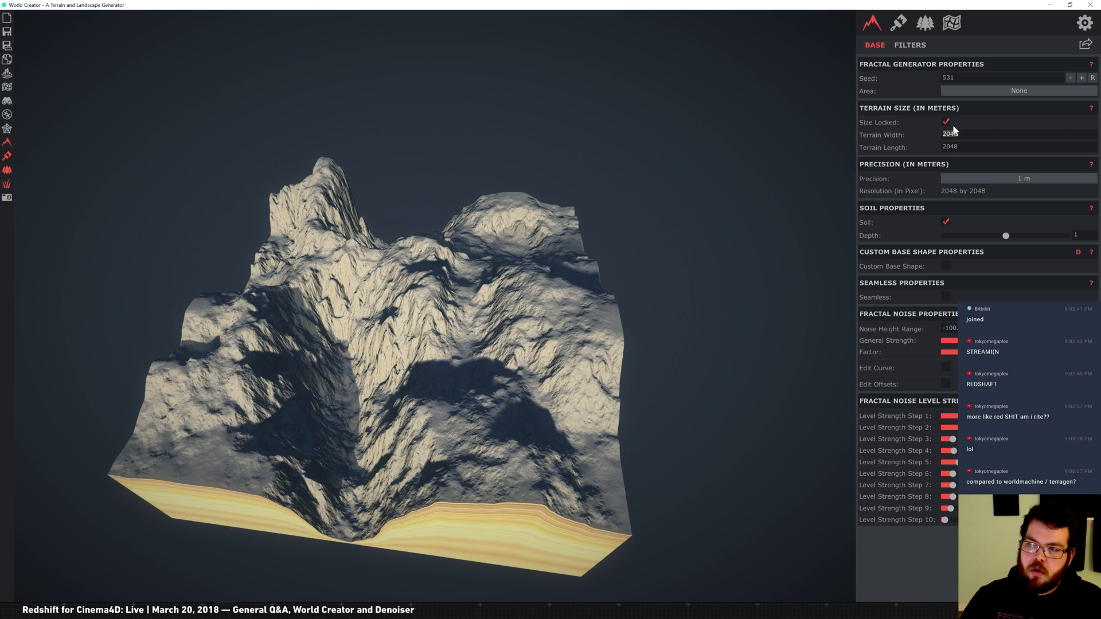
pyautogui.write('4096')
pyautogui.press('Return')
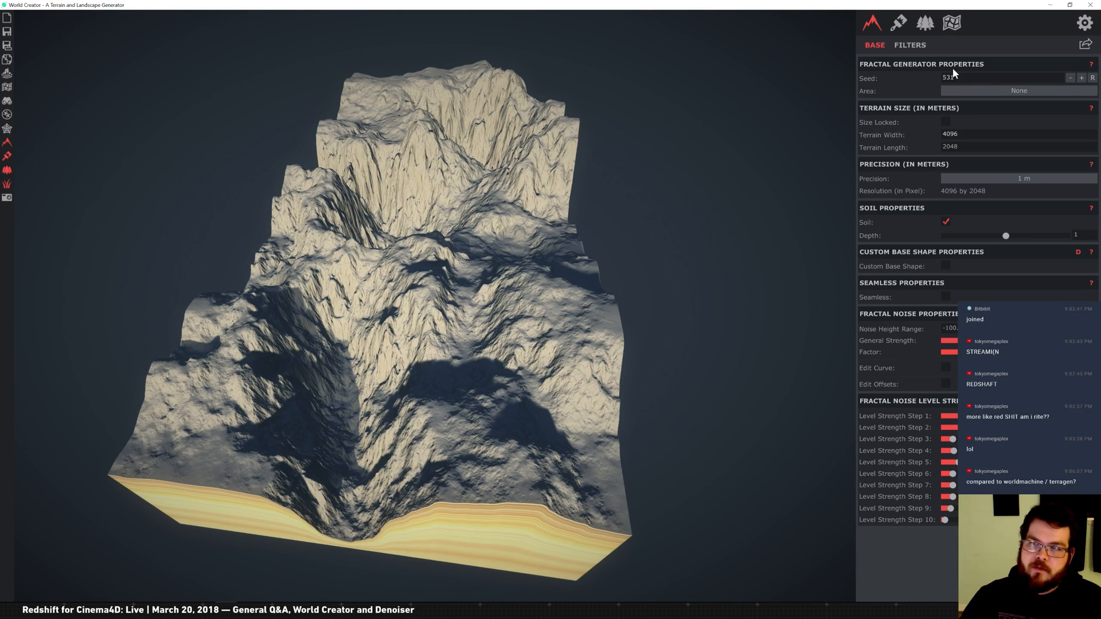
# Step: Add a new filter layer to the terrain and apply the Swirl effect filter in it
pyautogui.click(911, 45)
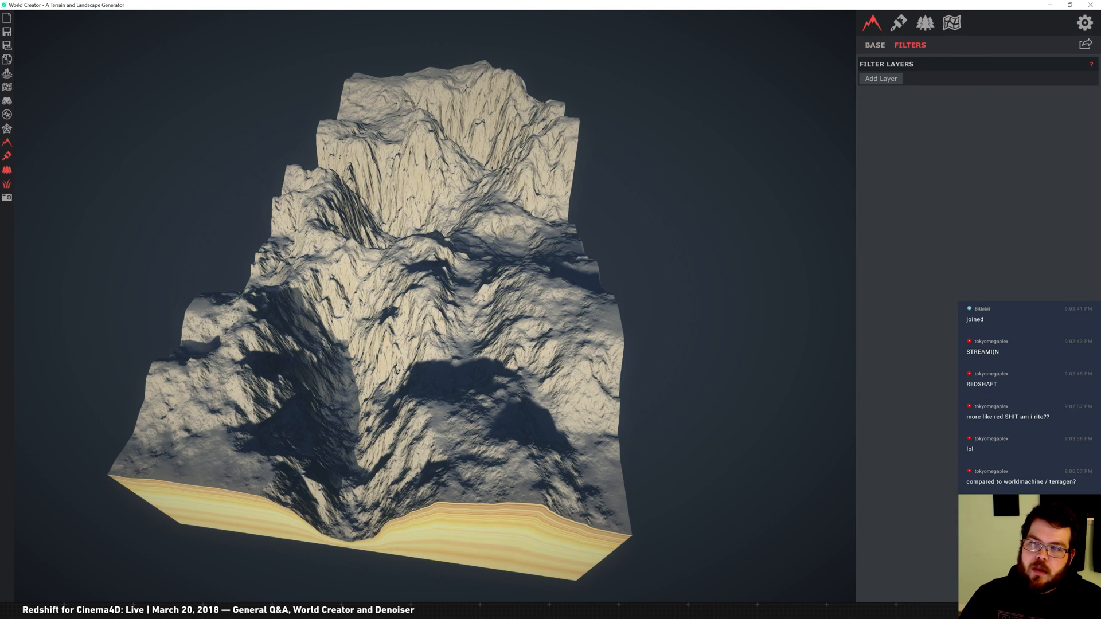
pyautogui.click(881, 80)
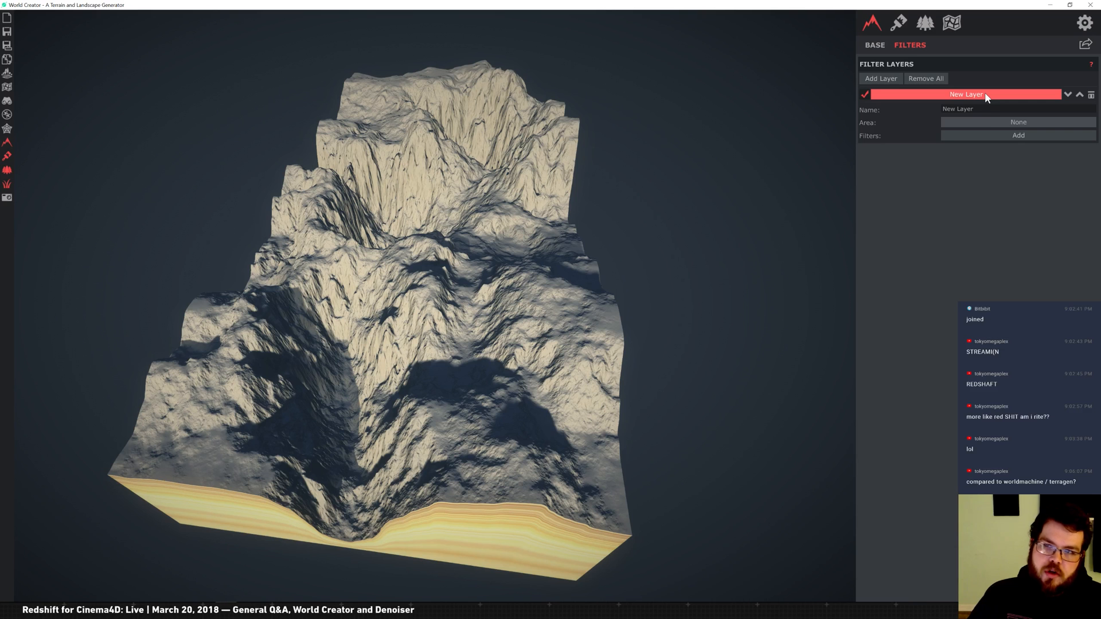
pyautogui.click(1004, 136)
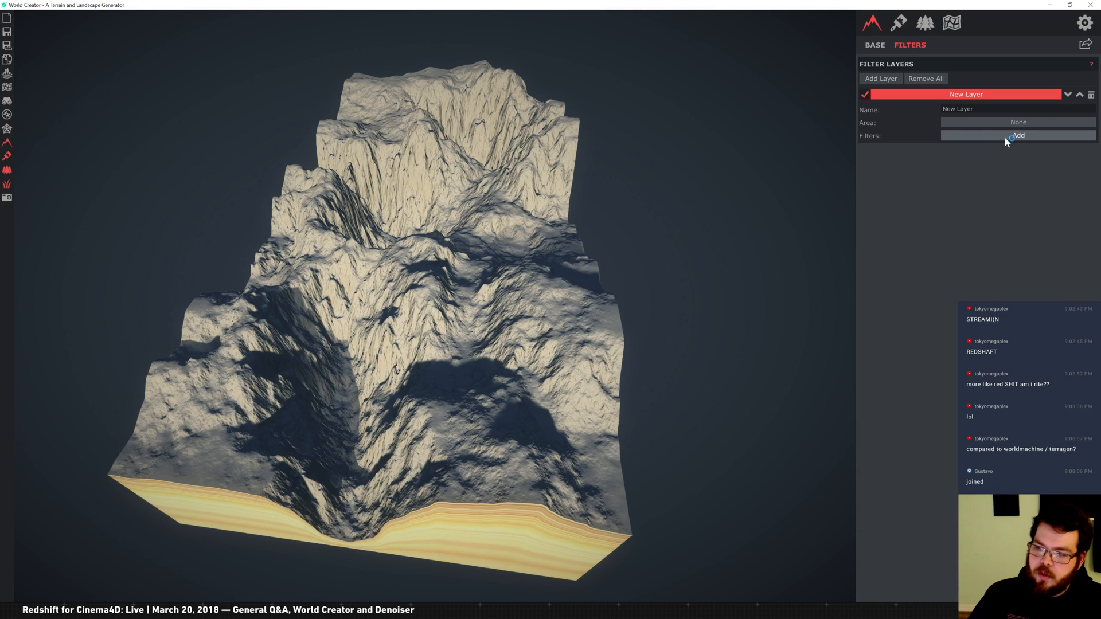
pyautogui.click(996, 136)
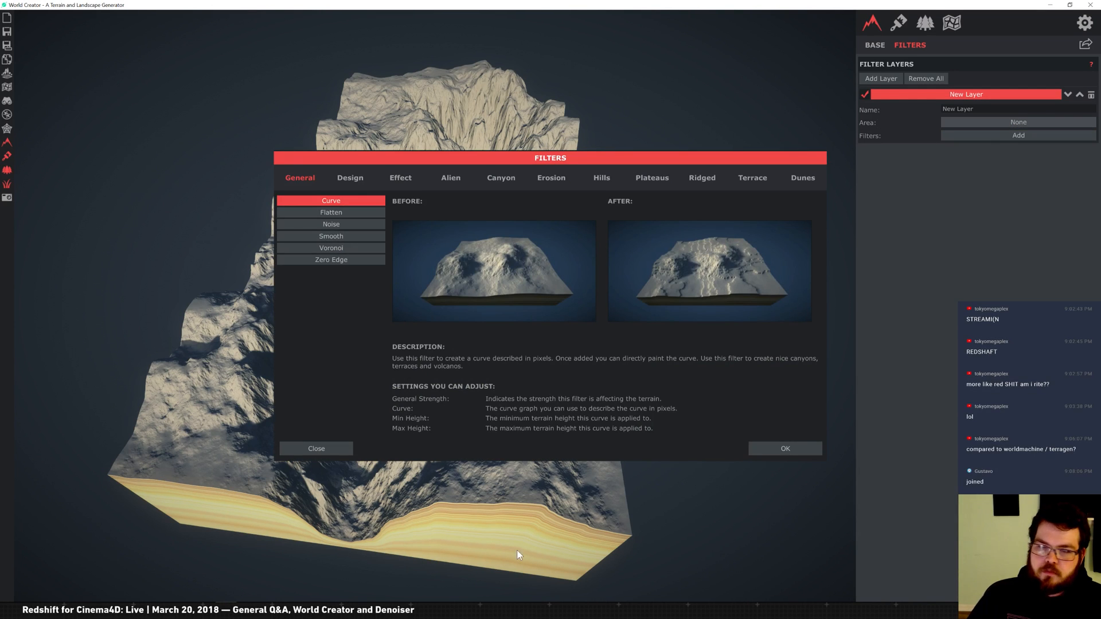
pyautogui.click(451, 178)
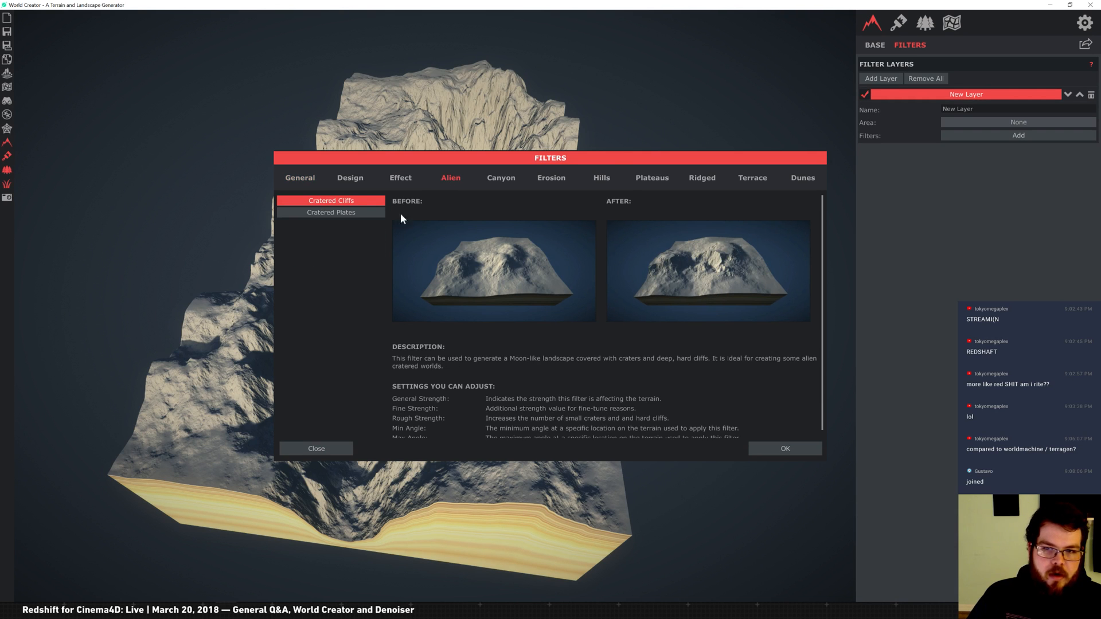
pyautogui.click(404, 179)
pyautogui.click(357, 236)
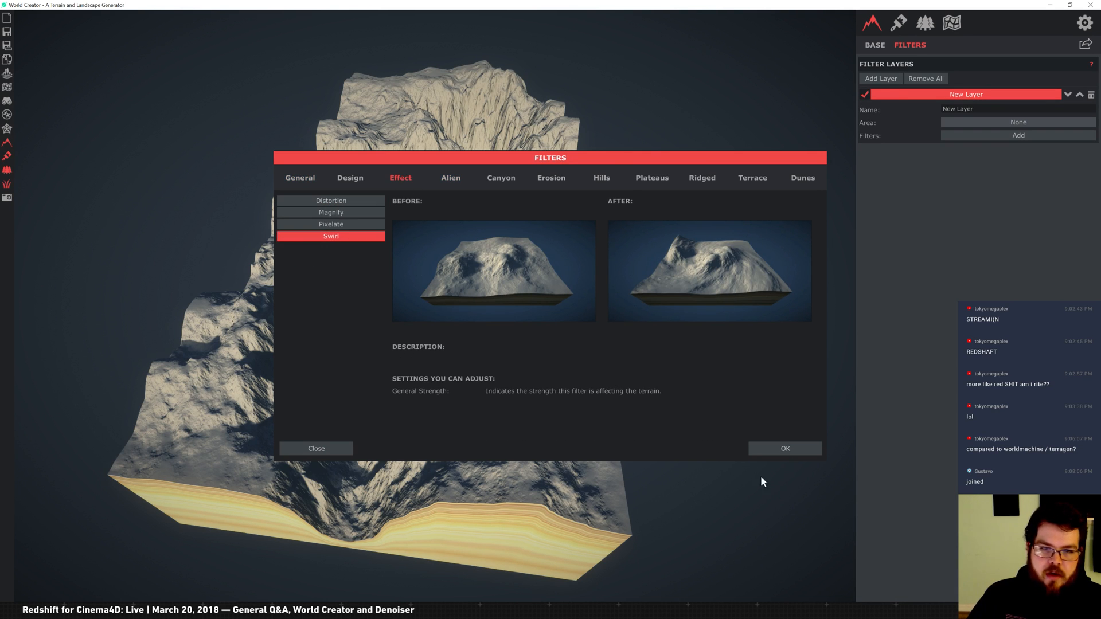
pyautogui.click(777, 448)
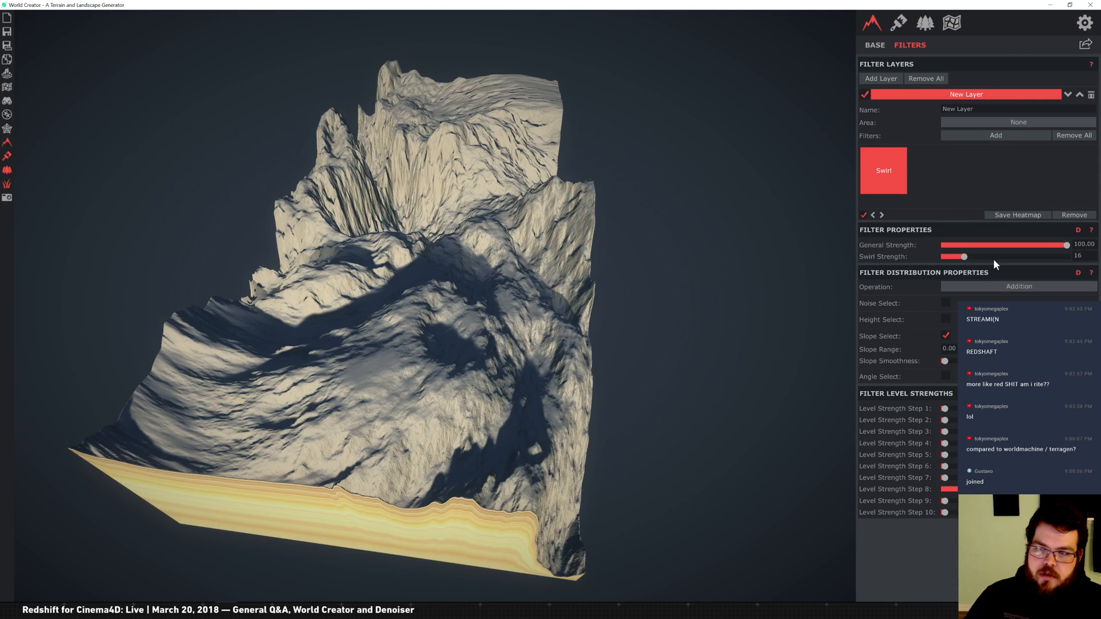
# Step: Raise the Swirl filter's level strength step 9 and set its swirl strength to 22
pyautogui.moveTo(964, 257)
pyautogui.mouseDown()
pyautogui.moveTo(1068, 254)
pyautogui.moveTo(966, 260)
pyautogui.mouseUp()
pyautogui.moveTo(945, 409)
pyautogui.mouseDown()
pyautogui.moveTo(1018, 410)
pyautogui.moveTo(945, 409)
pyautogui.mouseUp()
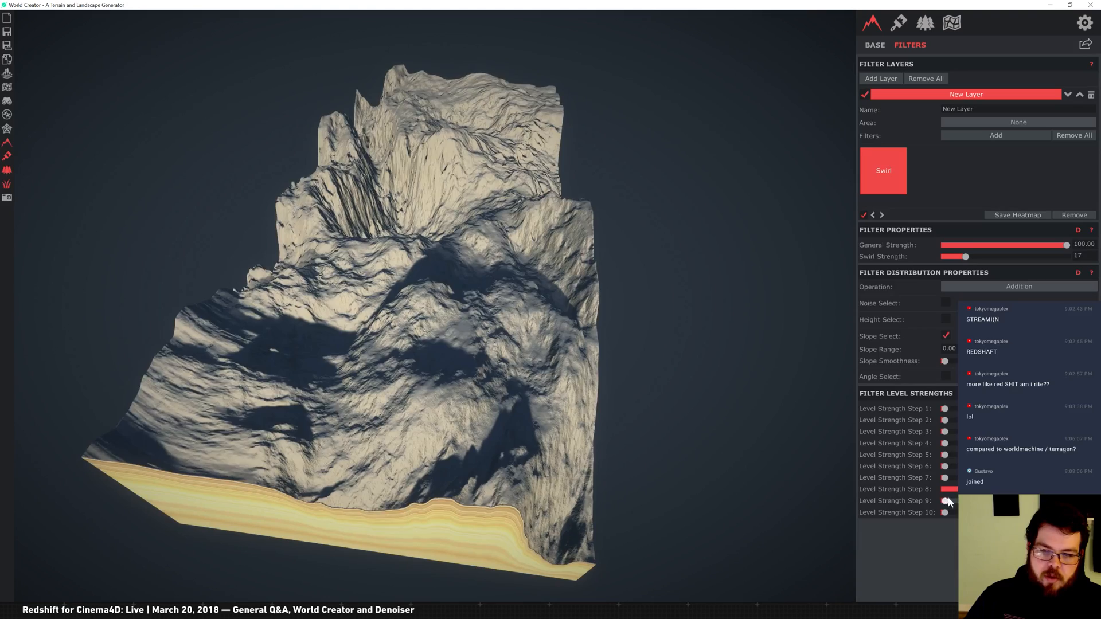
pyautogui.moveTo(945, 502); pyautogui.dragTo(1010, 501)
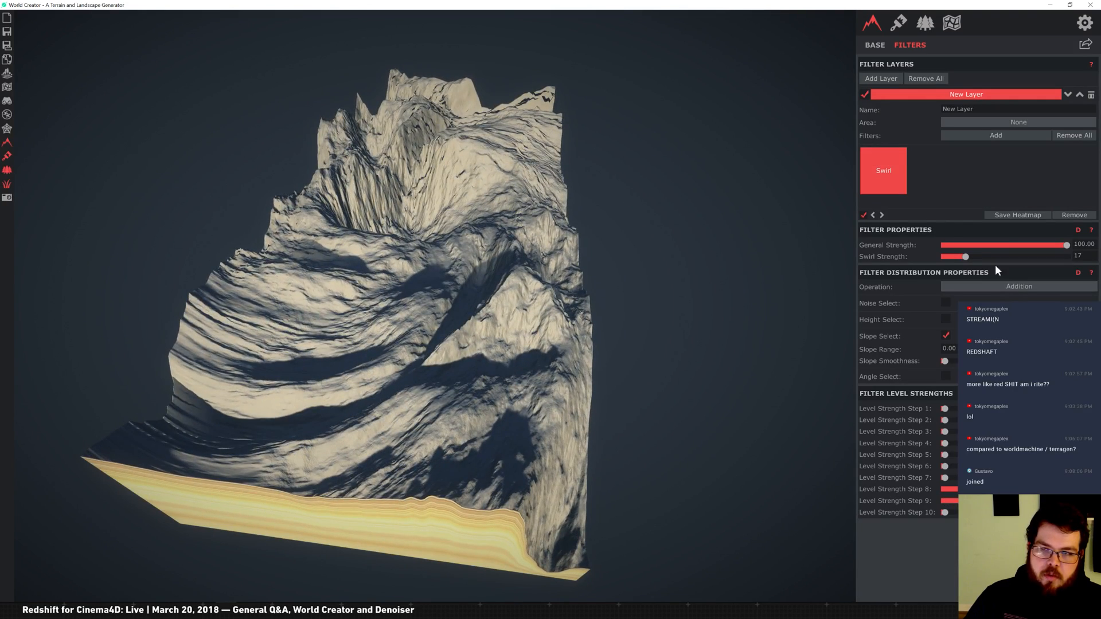
pyautogui.moveTo(966, 258)
pyautogui.mouseDown()
pyautogui.moveTo(985, 257)
pyautogui.moveTo(971, 257)
pyautogui.mouseUp()
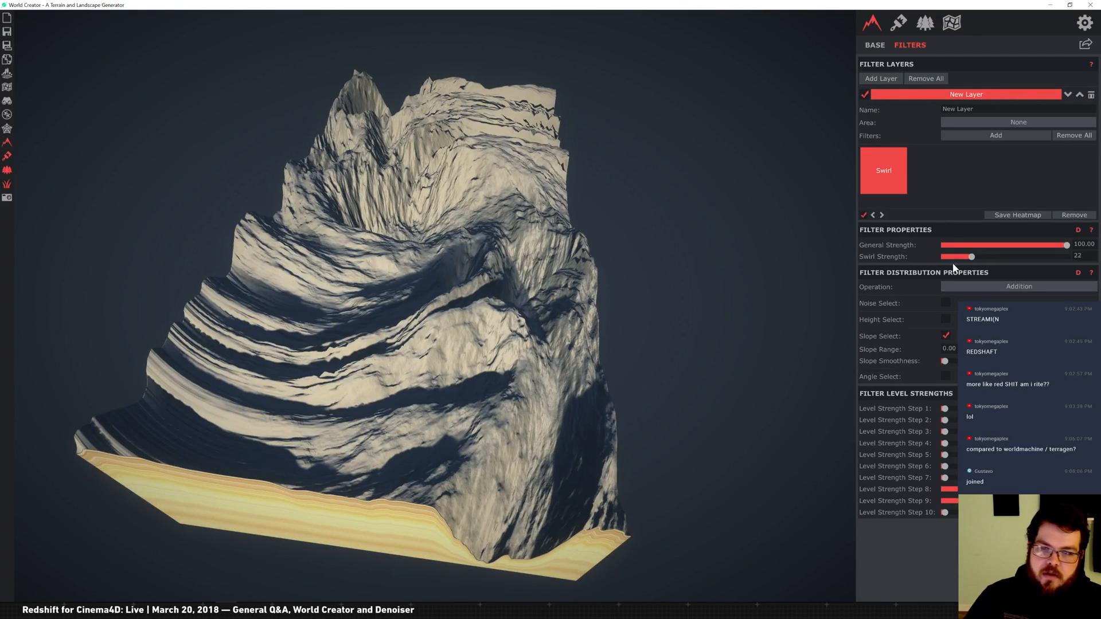
# Step: Compare the terrain with the Swirl filter layer disabled and enabled, and check the area layers settings
pyautogui.click(864, 95)
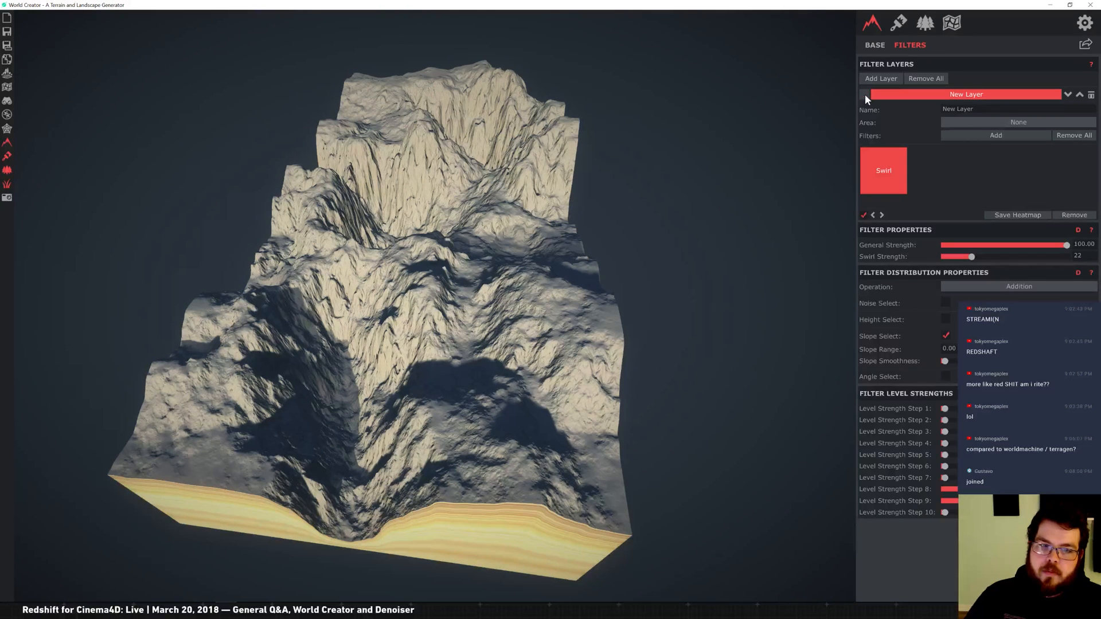
pyautogui.click(864, 94)
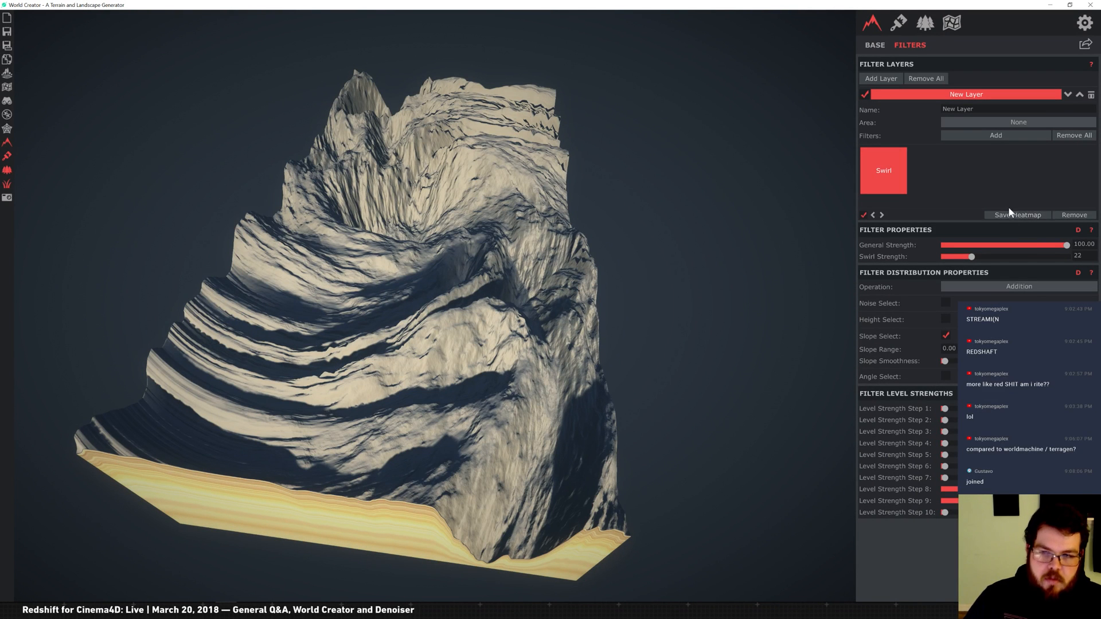
pyautogui.click(951, 19)
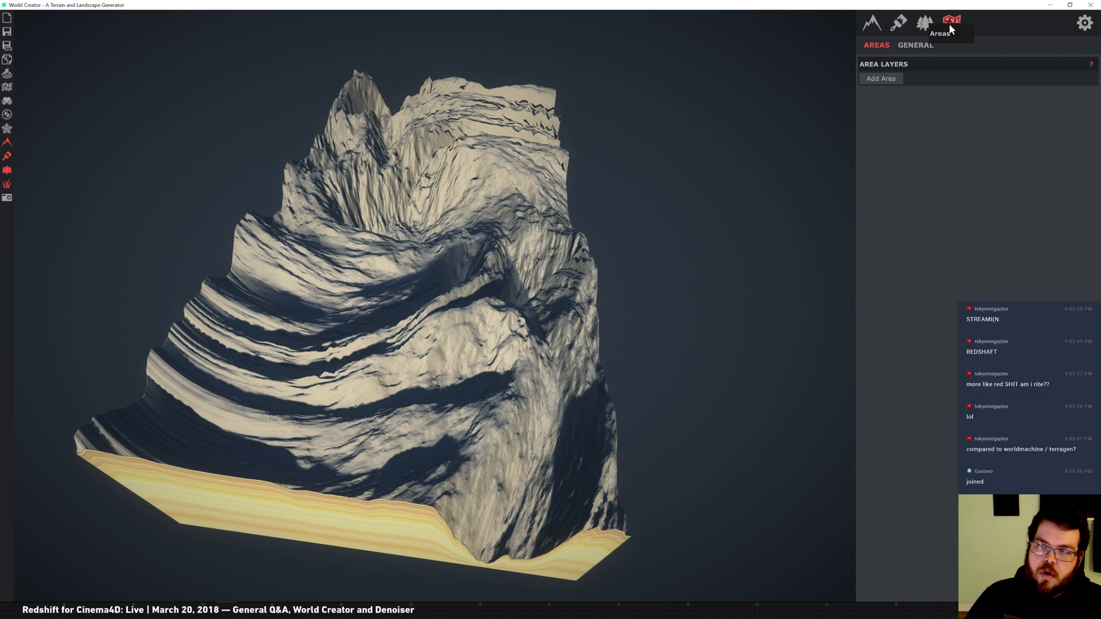
pyautogui.click(872, 22)
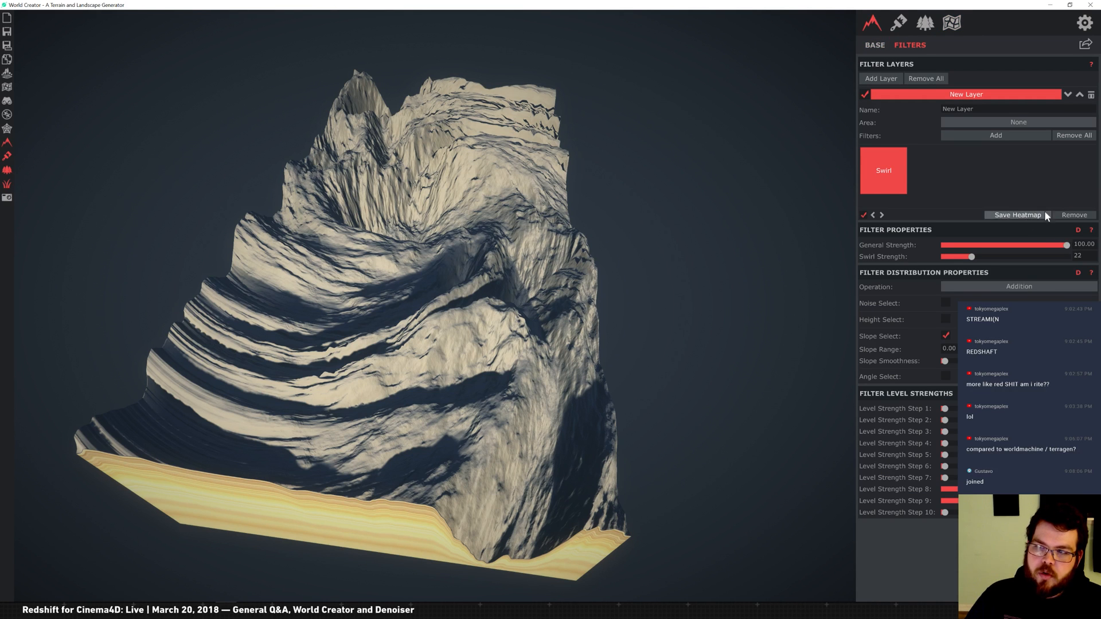
# Step: Browse the Alien and Canyon filter categories and add the Canyon Rocky Cliffs filter to the layer
pyautogui.click(994, 137)
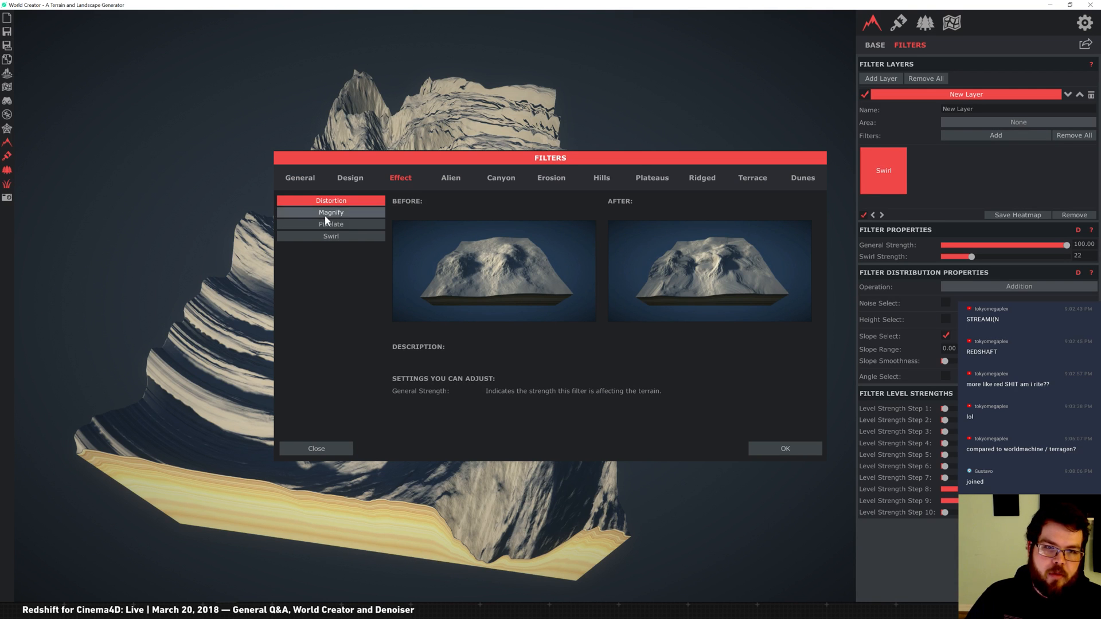
pyautogui.click(500, 179)
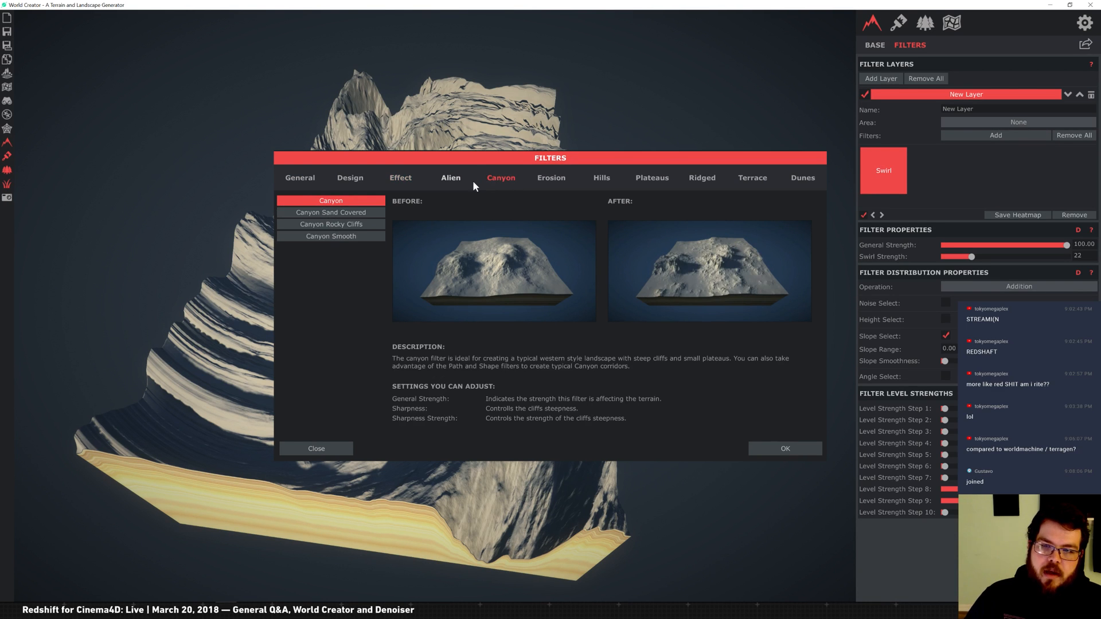
pyautogui.click(451, 178)
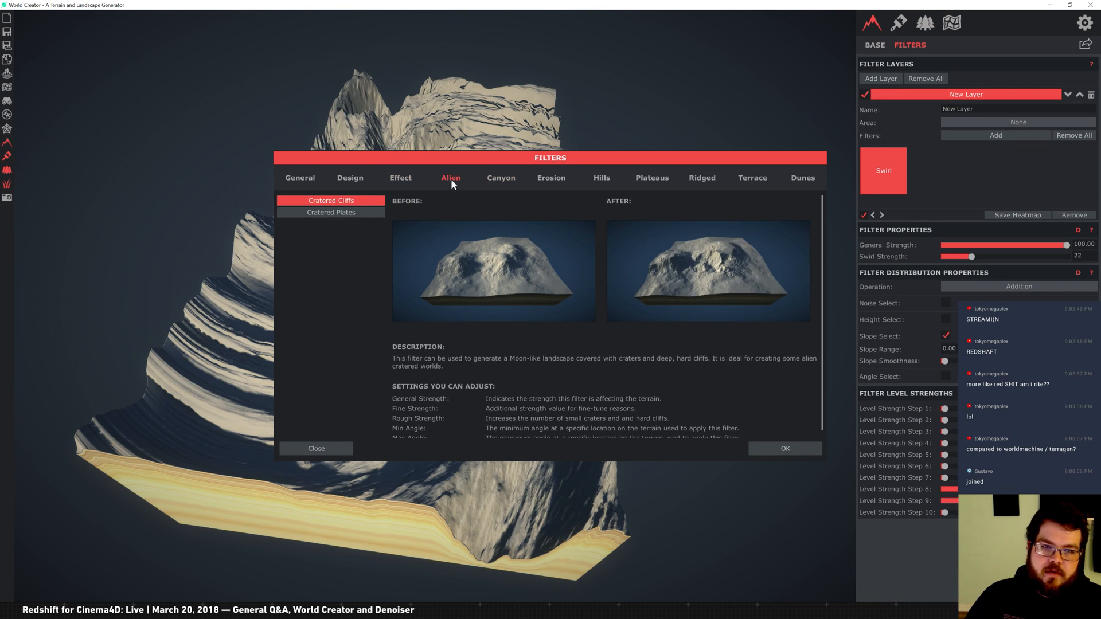
pyautogui.click(354, 212)
pyautogui.click(351, 201)
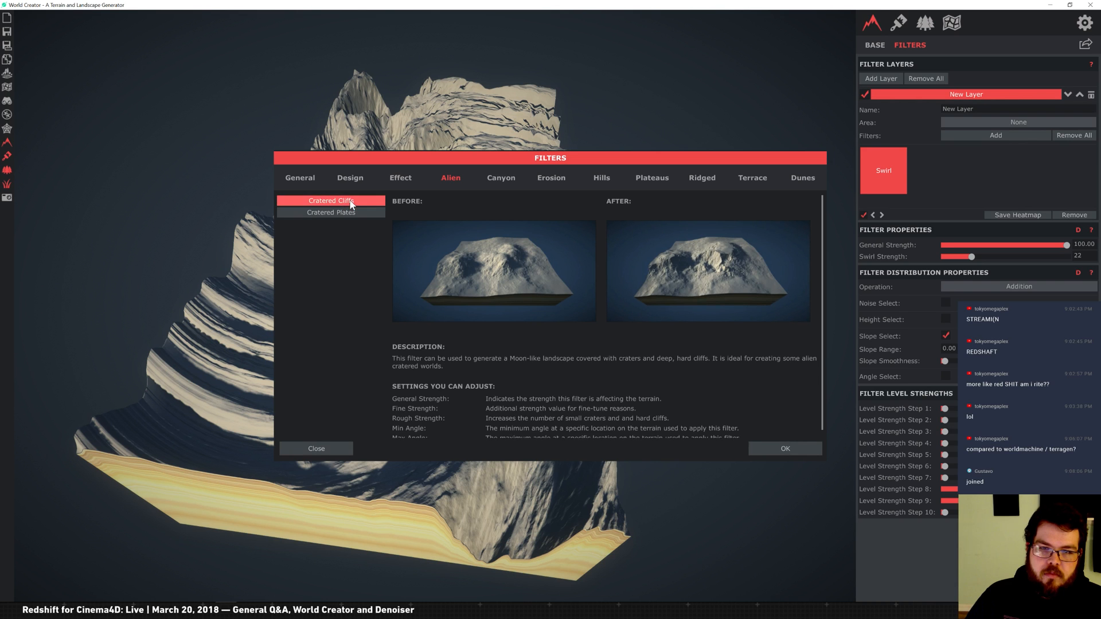
pyautogui.click(504, 176)
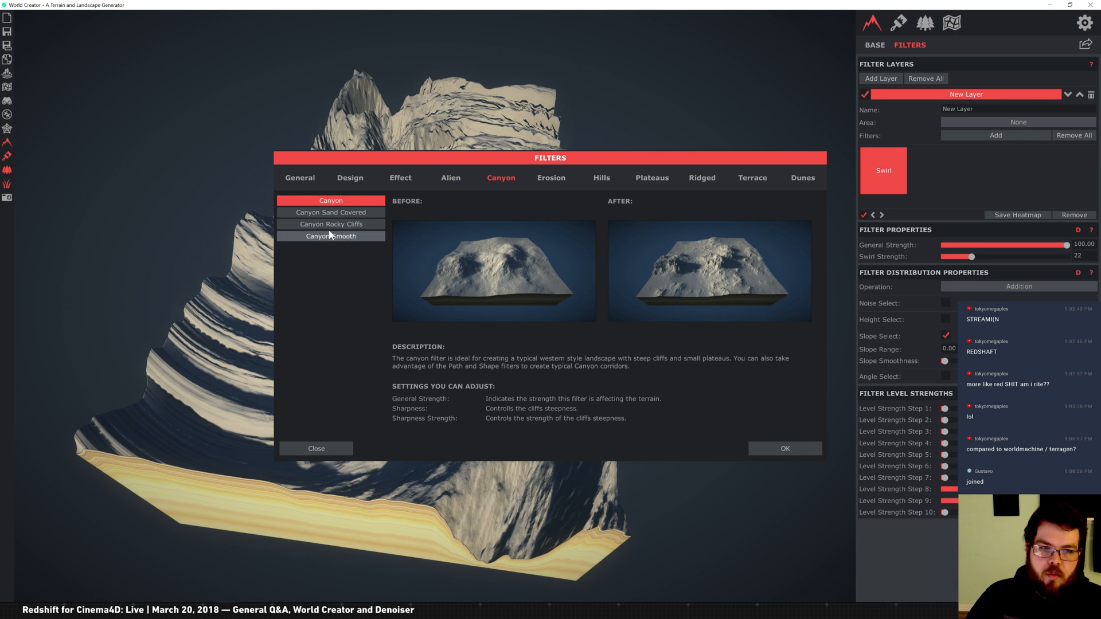
pyautogui.click(367, 228)
pyautogui.click(769, 448)
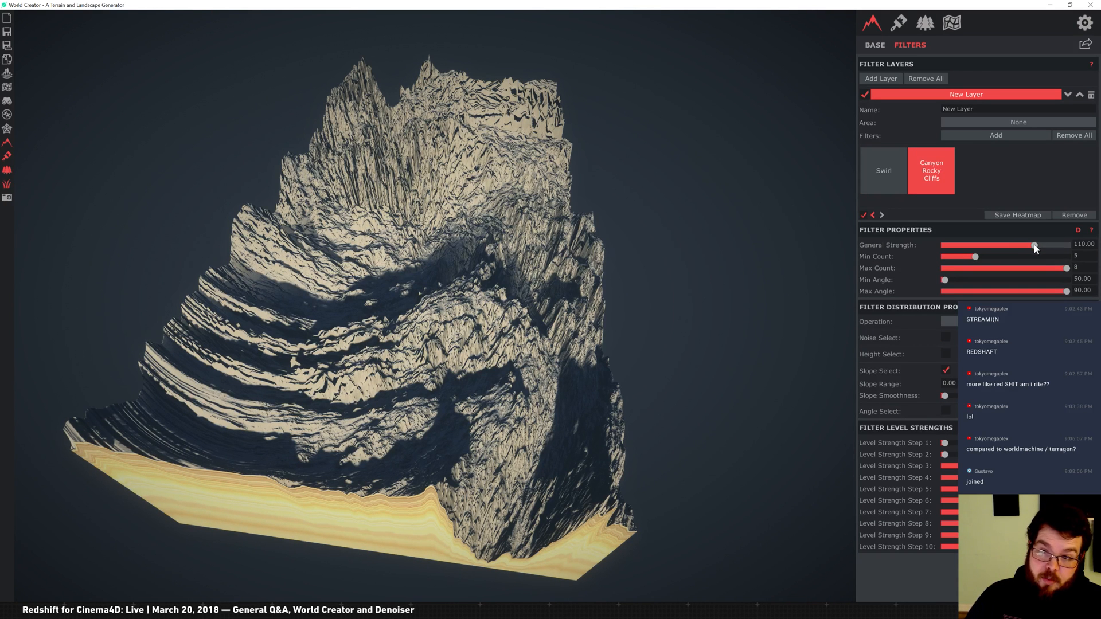
# Step: Set the Canyon Rocky Cliffs general strength to 55.53, raise level strength steps 1 and 2, and minimize steps 4 and 5
pyautogui.moveTo(1035, 247); pyautogui.dragTo(990, 246)
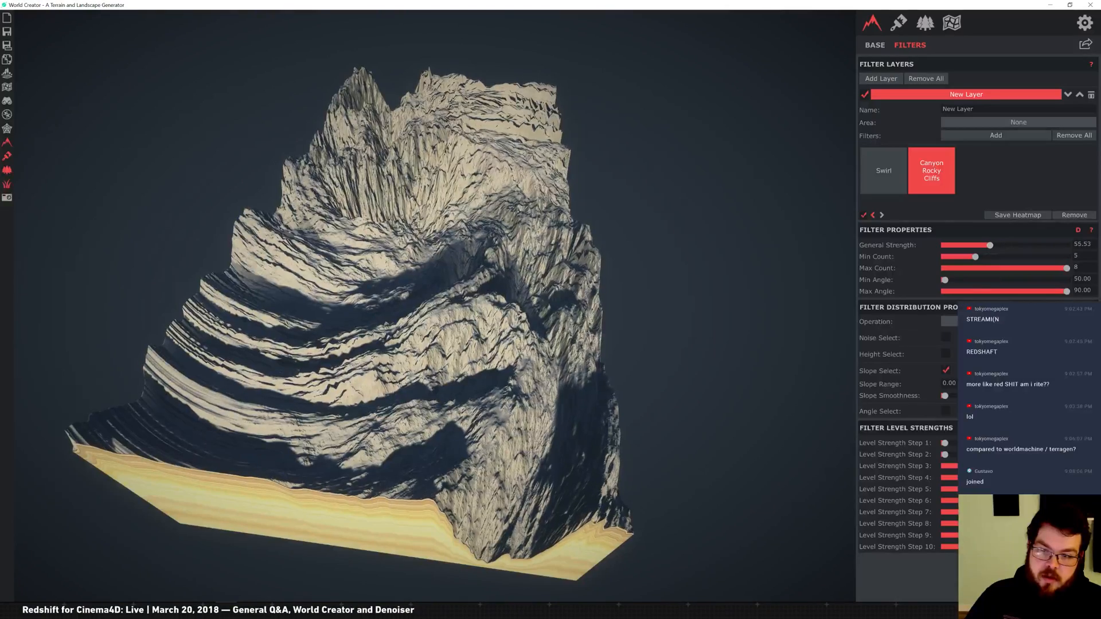
pyautogui.moveTo(1021, 478); pyautogui.dragTo(1009, 454)
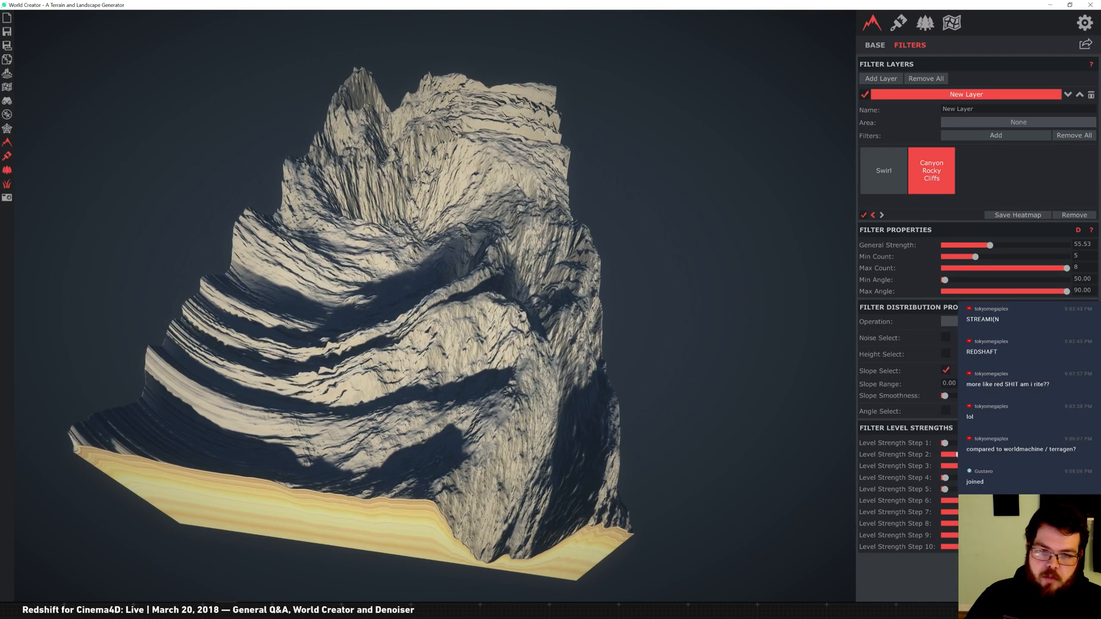
pyautogui.moveTo(945, 443); pyautogui.dragTo(1010, 443)
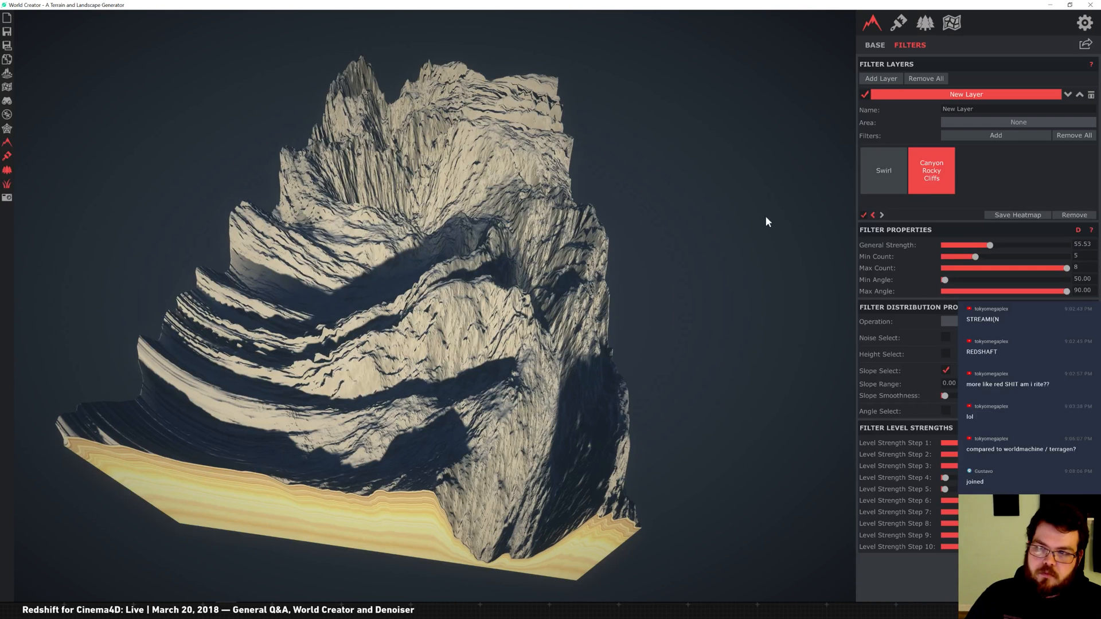
# Step: Try the Canyon Rocky Cliffs filter ahead of Swirl, compare the cliff detail up close, and restore the original filter order
pyautogui.click(873, 215)
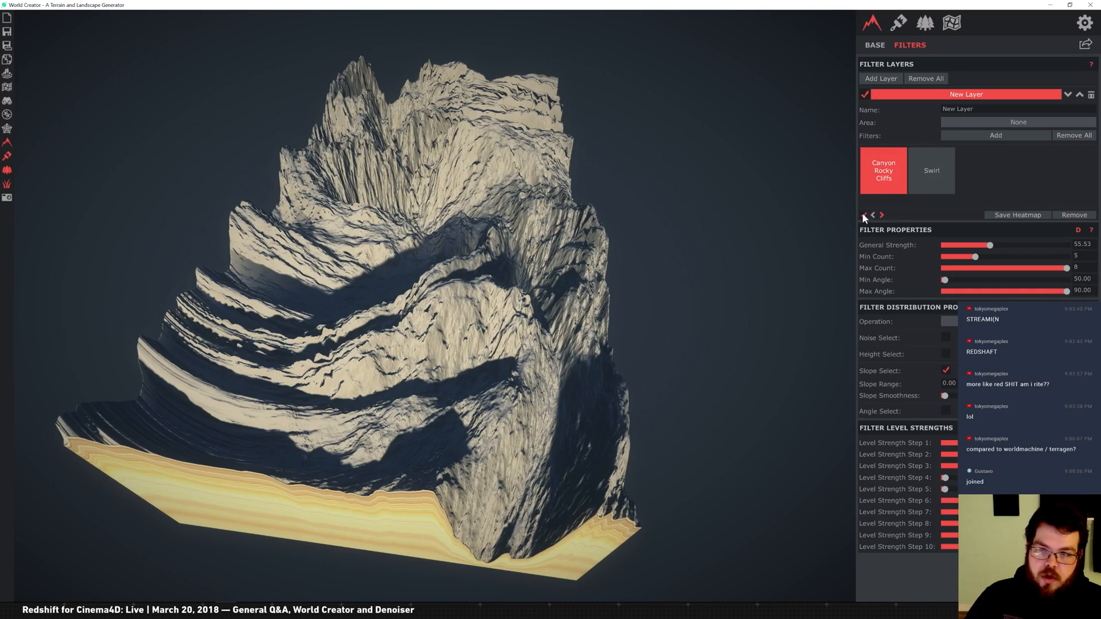
pyautogui.click(882, 216)
pyautogui.scroll(5, 468, 339)
pyautogui.scroll(5, 467, 339)
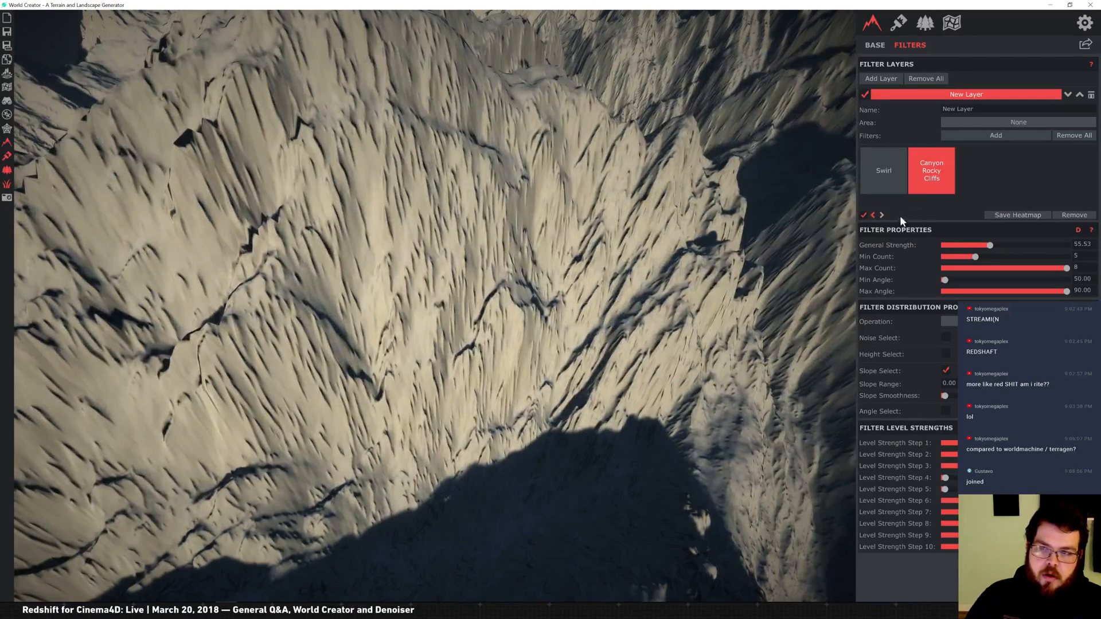
pyautogui.click(873, 215)
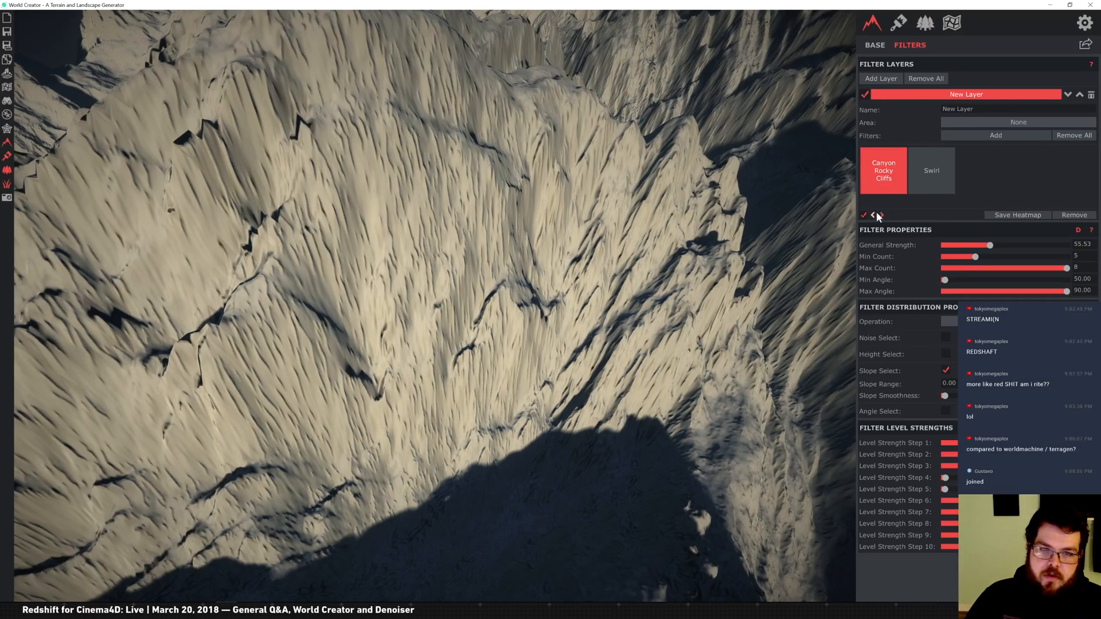
pyautogui.click(882, 215)
pyautogui.scroll(-10, 409, 312)
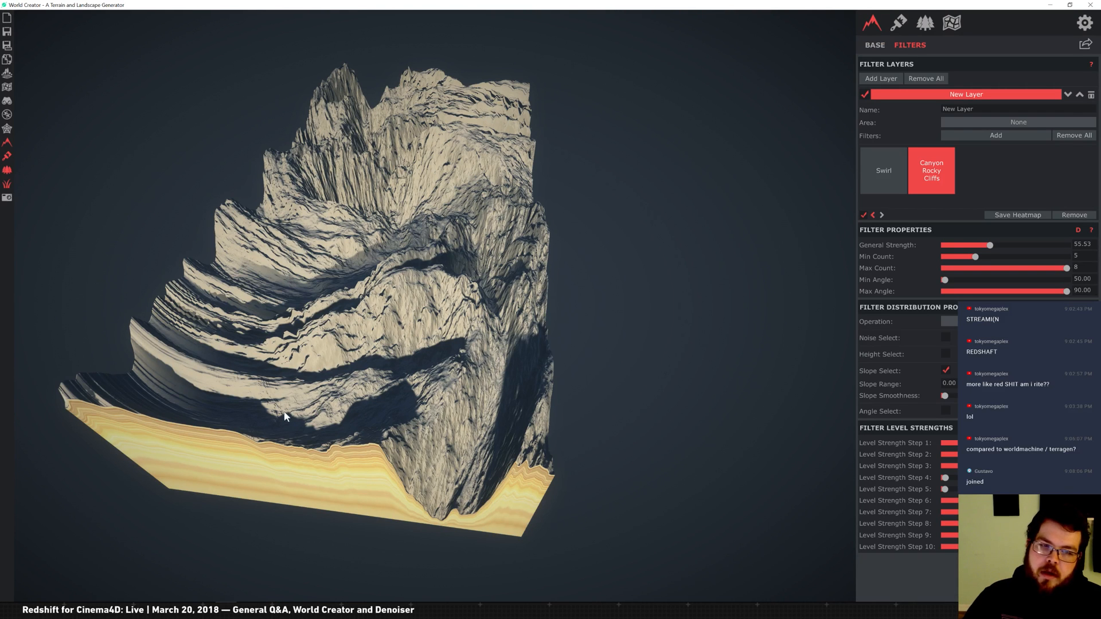
pyautogui.moveTo(188, 190)
pyautogui.mouseDown(button='right')
pyautogui.moveTo(181, 198)
pyautogui.moveTo(206, 188)
pyautogui.mouseUp(button='right')
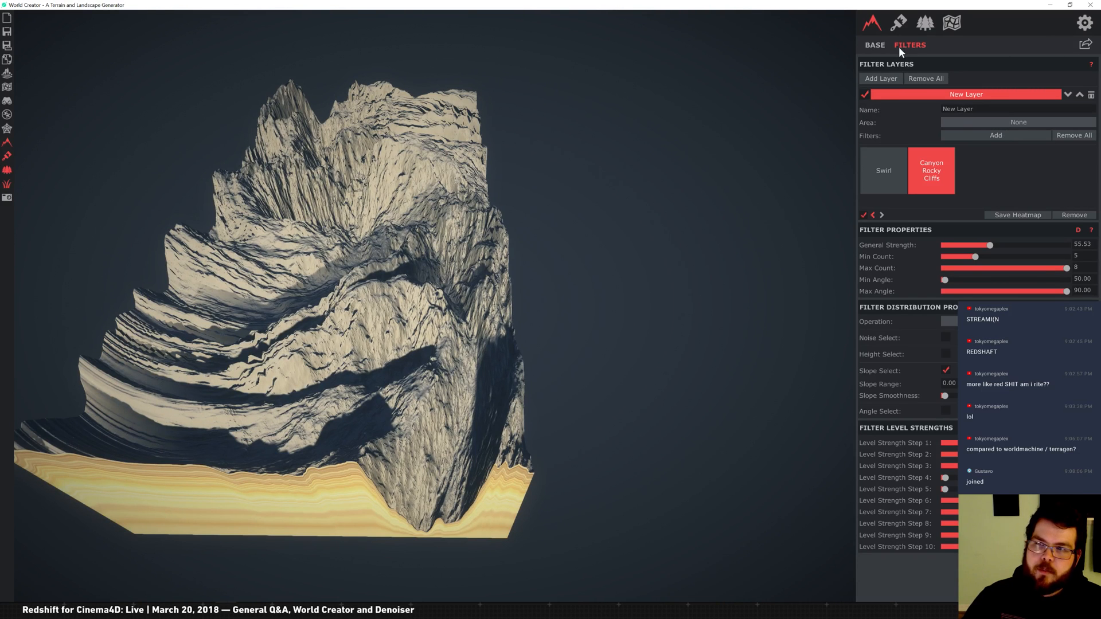
# Step: Create a single texture layer for the terrain and add a dark green ground texture to it
pyautogui.click(902, 21)
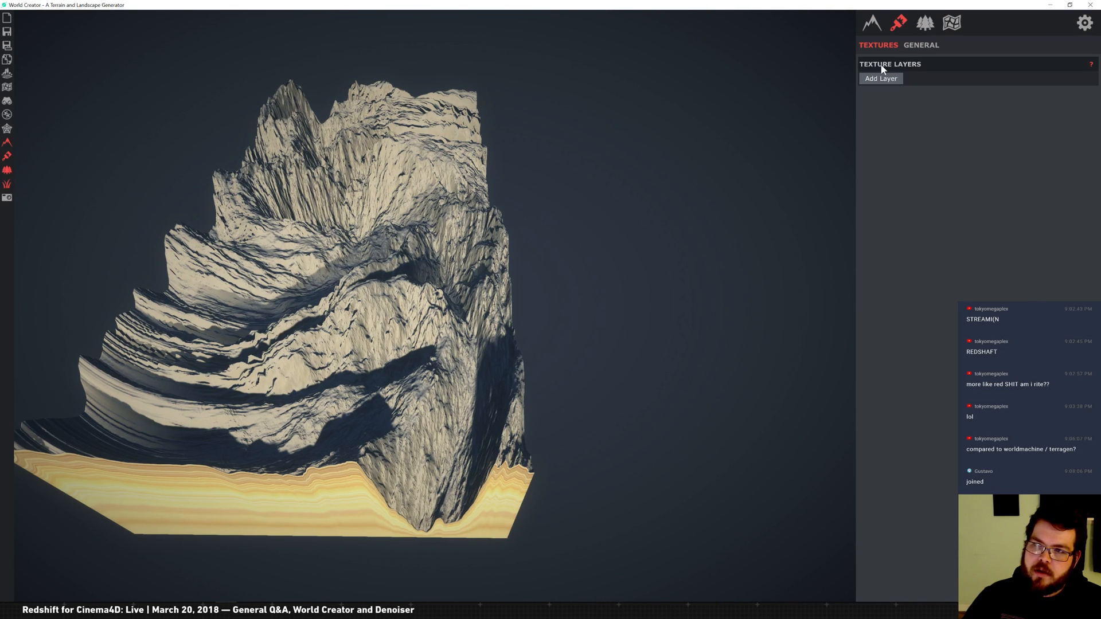
pyautogui.doubleClick(877, 80)
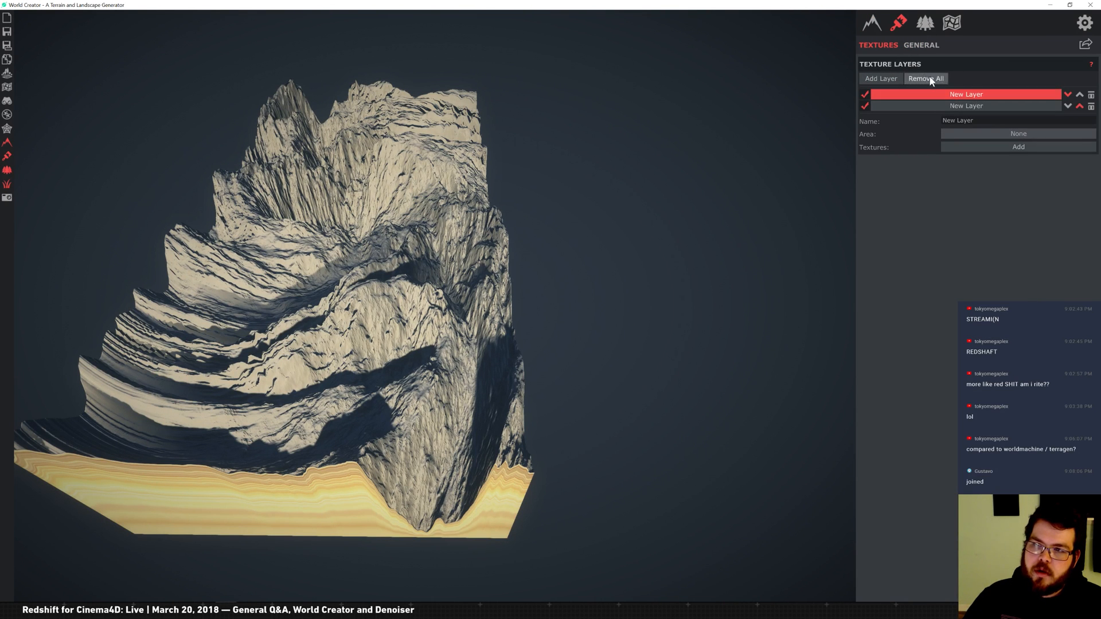
pyautogui.click(1091, 106)
pyautogui.click(998, 136)
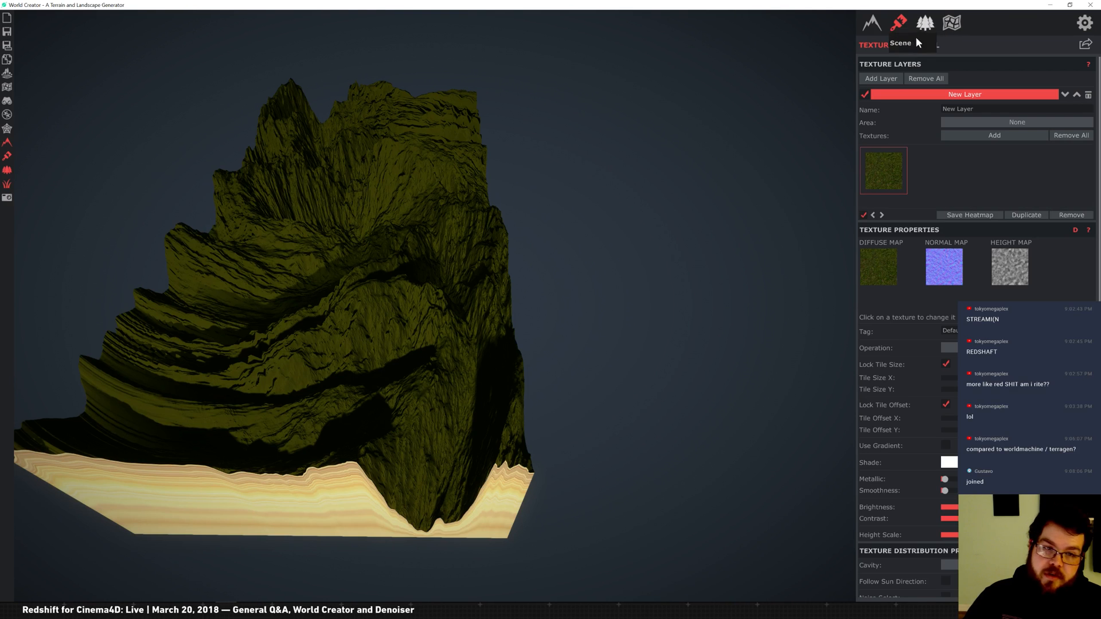
# Step: Create an object layer in the scene settings and add the AlaskaCedar_Hero tree to it
pyautogui.click(919, 21)
pyautogui.click(896, 79)
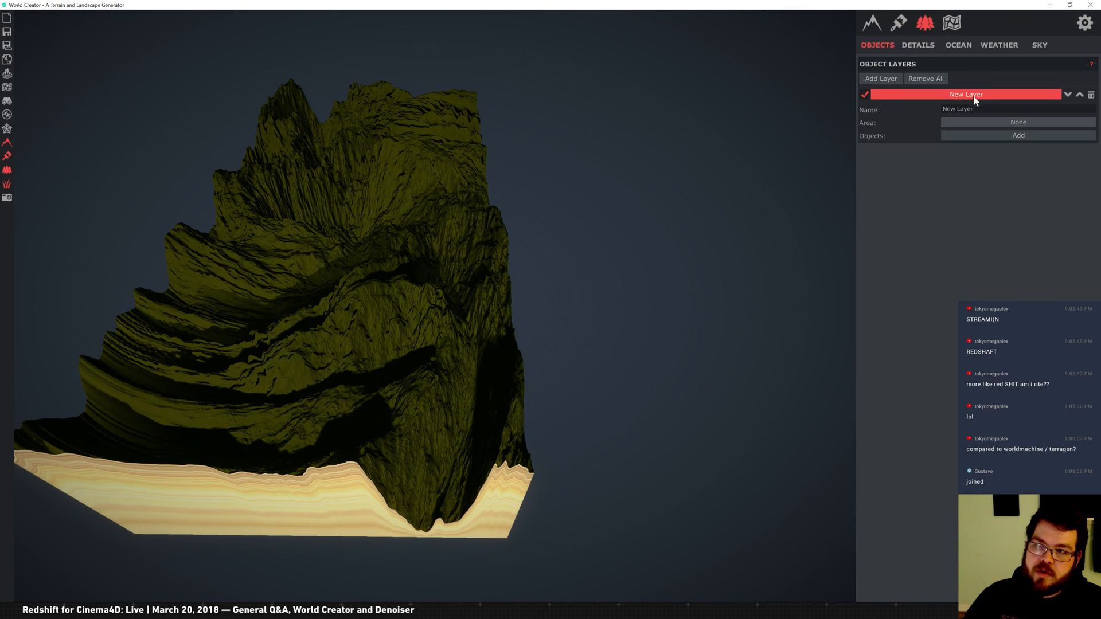
pyautogui.click(1027, 136)
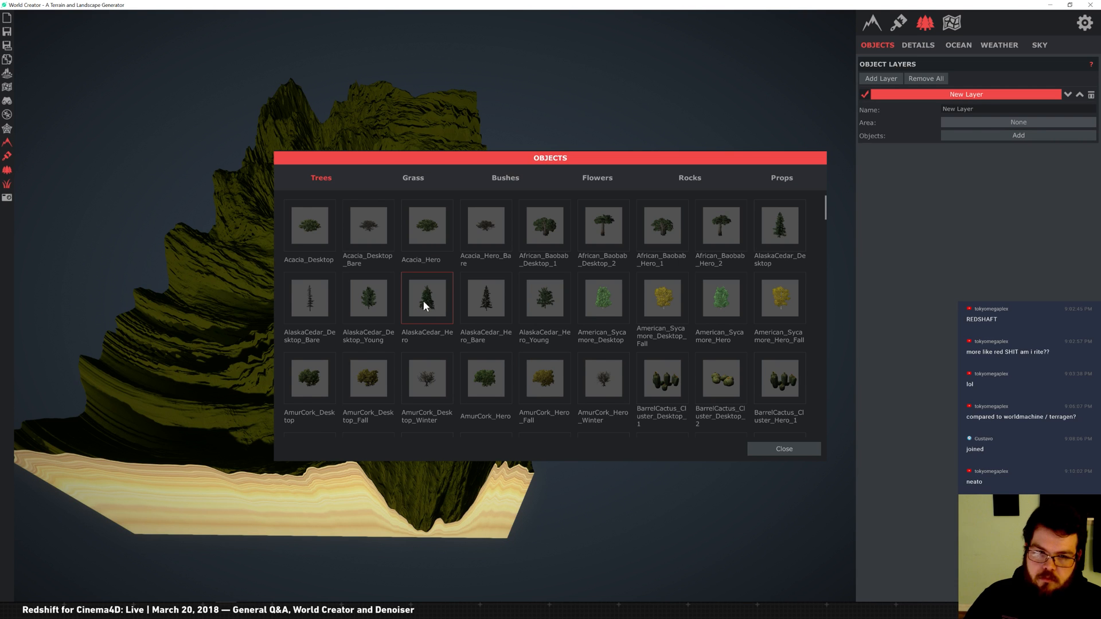
pyautogui.click(761, 447)
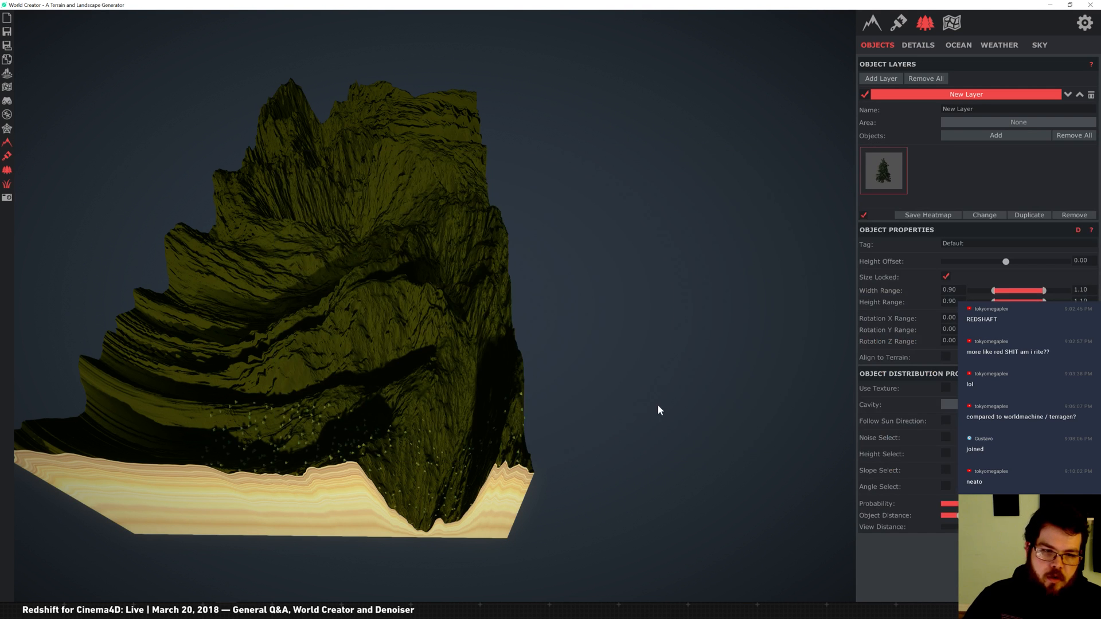
# Step: Inspect the scattered cedar trees up close and from a distance across the terrain's slopes and ridges
pyautogui.scroll(5, 414, 497)
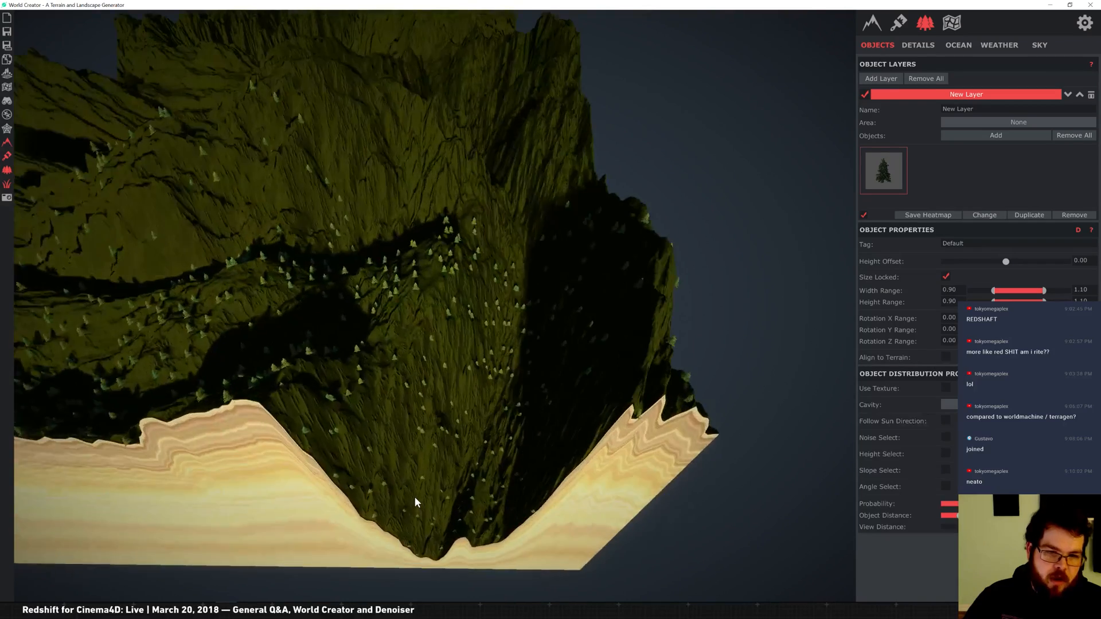
pyautogui.scroll(3, 415, 497)
pyautogui.moveTo(367, 314); pyautogui.dragTo(351, 267, button='right')
pyautogui.scroll(4, 350, 267)
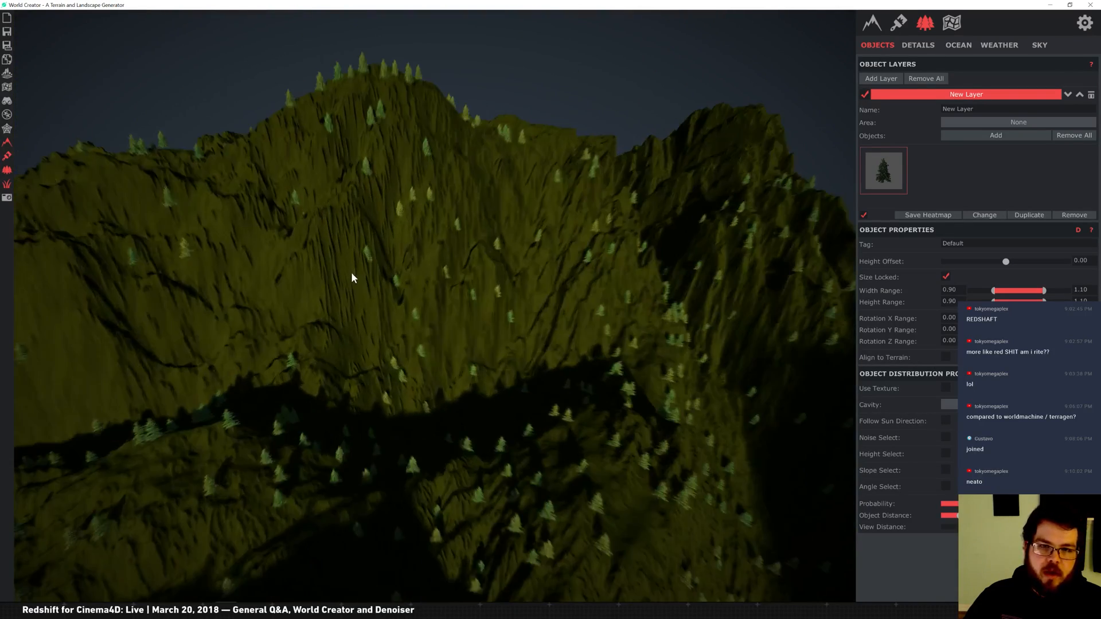
pyautogui.scroll(3, 564, 230)
pyautogui.scroll(2, 564, 230)
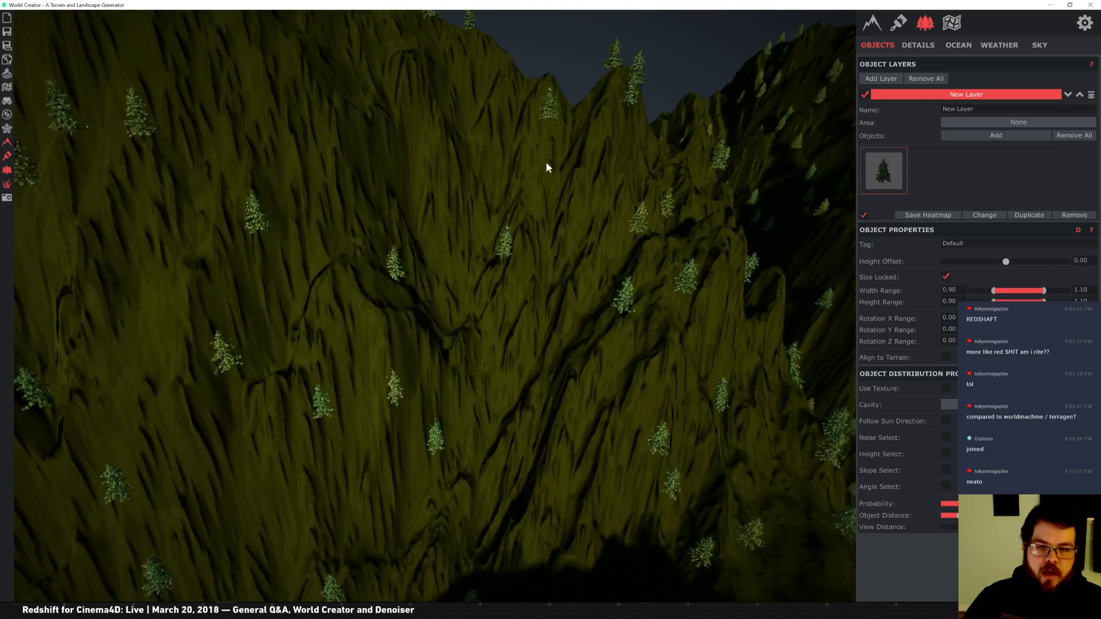
pyautogui.scroll(4, 542, 184)
pyautogui.scroll(-3, 487, 267)
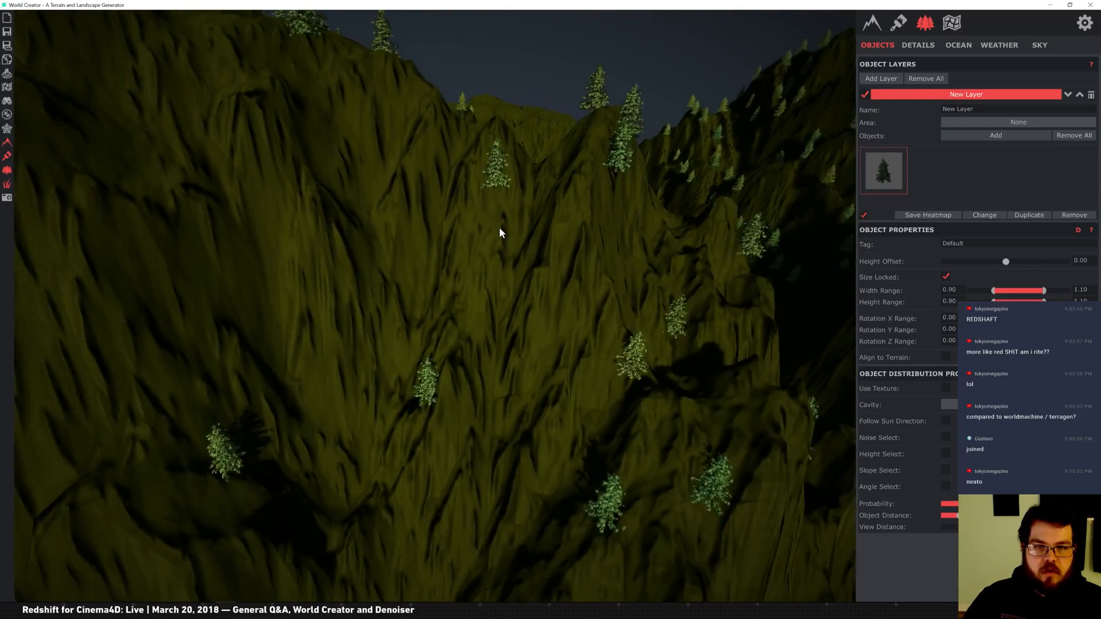
pyautogui.scroll(-3, 518, 150)
pyautogui.scroll(-3, 466, 223)
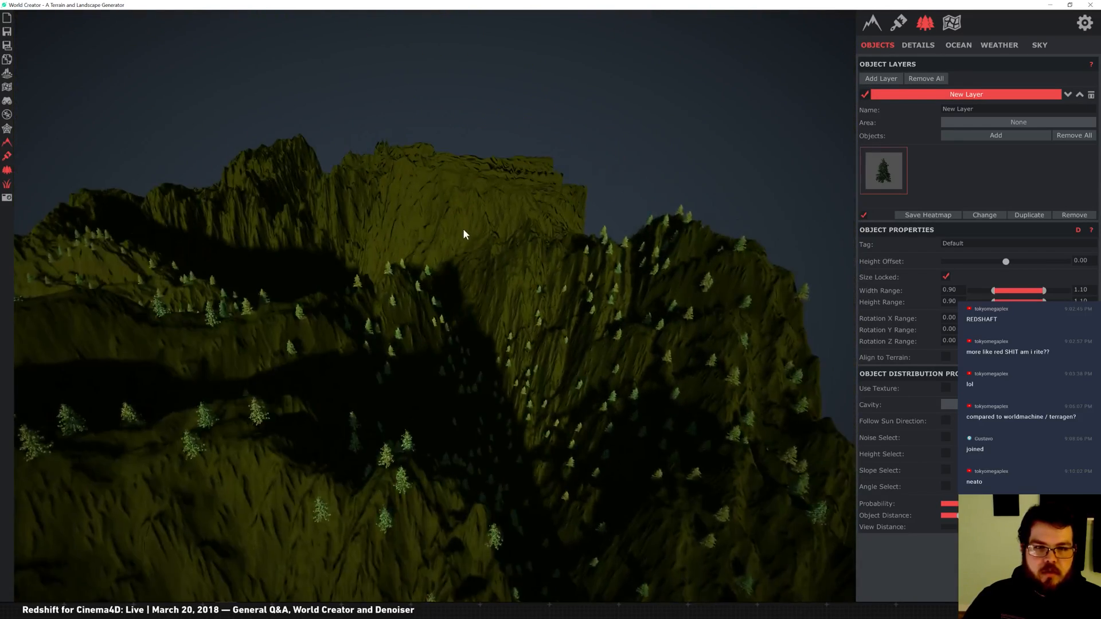
pyautogui.scroll(-2, 463, 228)
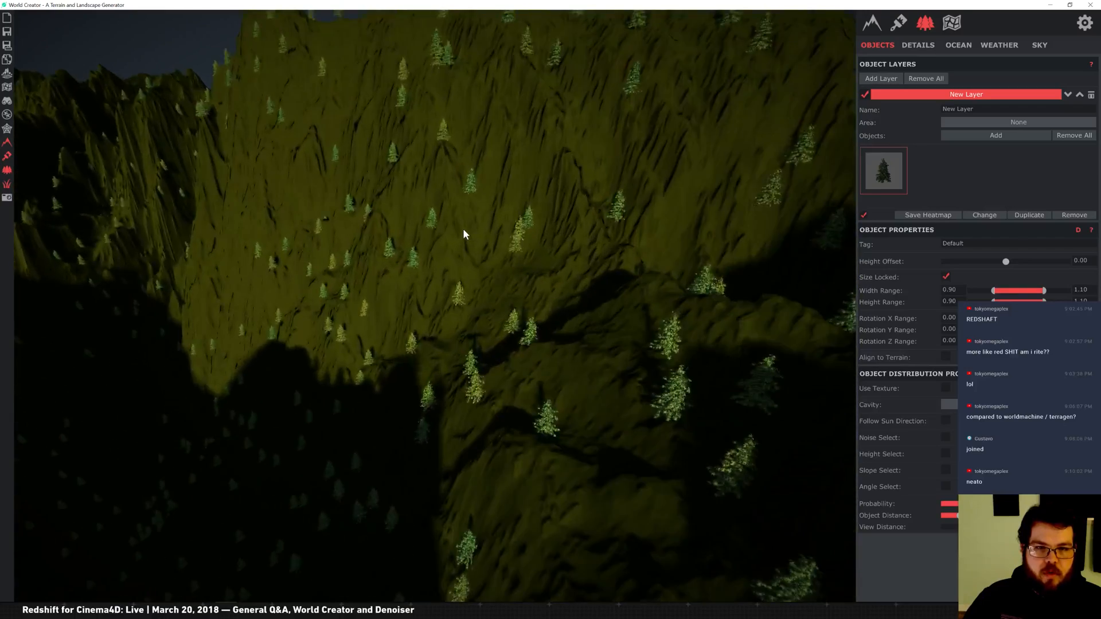
pyautogui.scroll(-5, 456, 252)
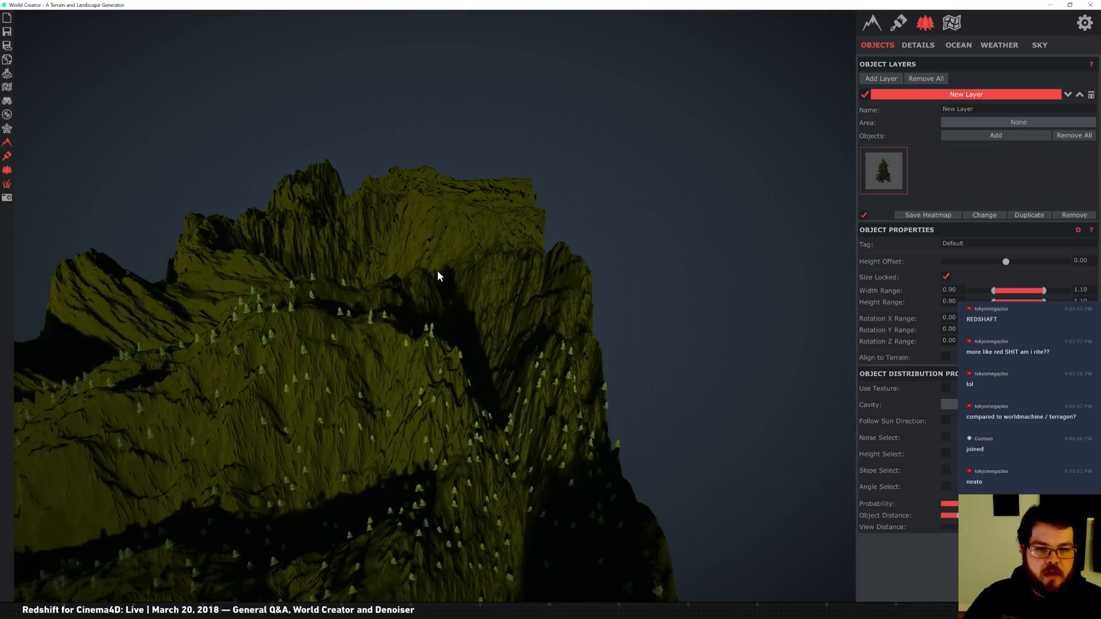
pyautogui.moveTo(399, 290); pyautogui.dragTo(470, 278)
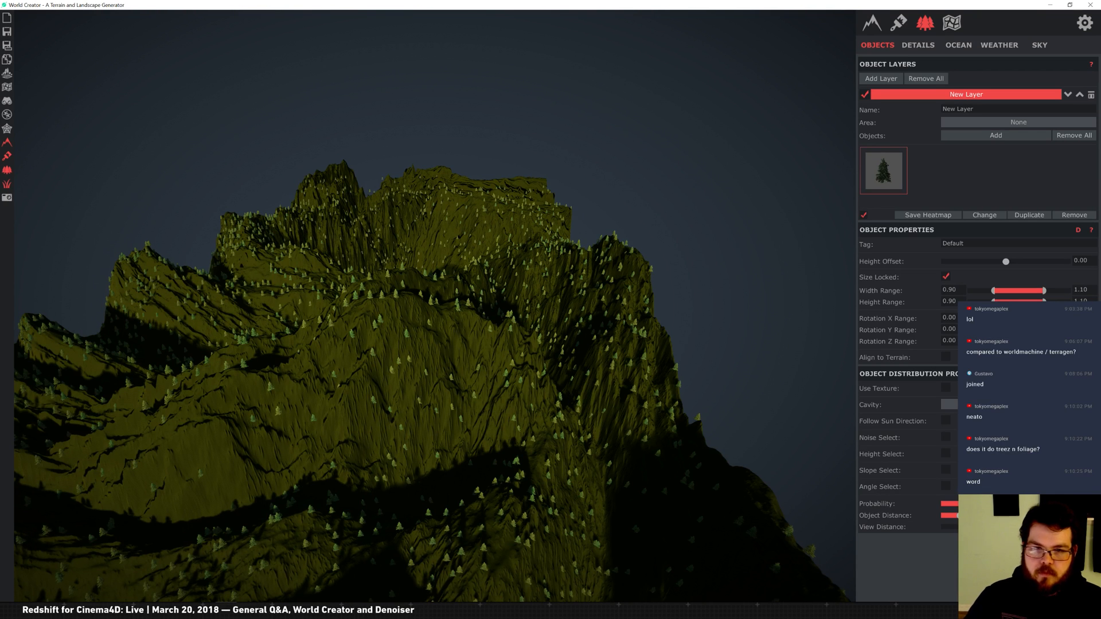
# Step: Adjust the cedar's object distance for denser tree coverage and add the AlaskaCedar_Desktop_Bare tree to the object layer
pyautogui.hotkey('ctrl', 's')
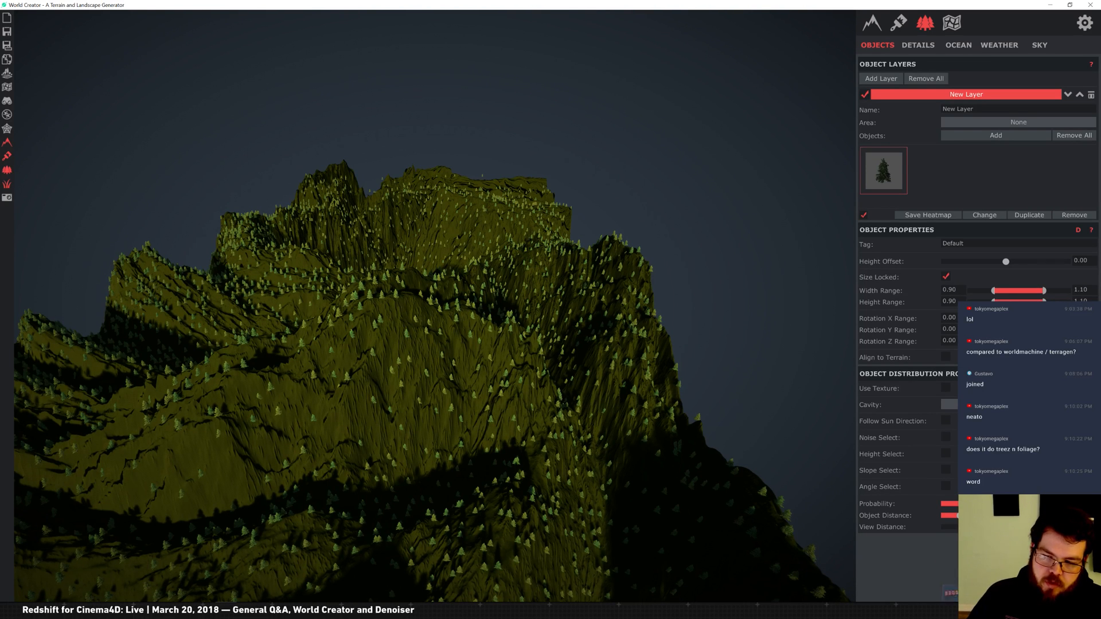
pyautogui.click(951, 516)
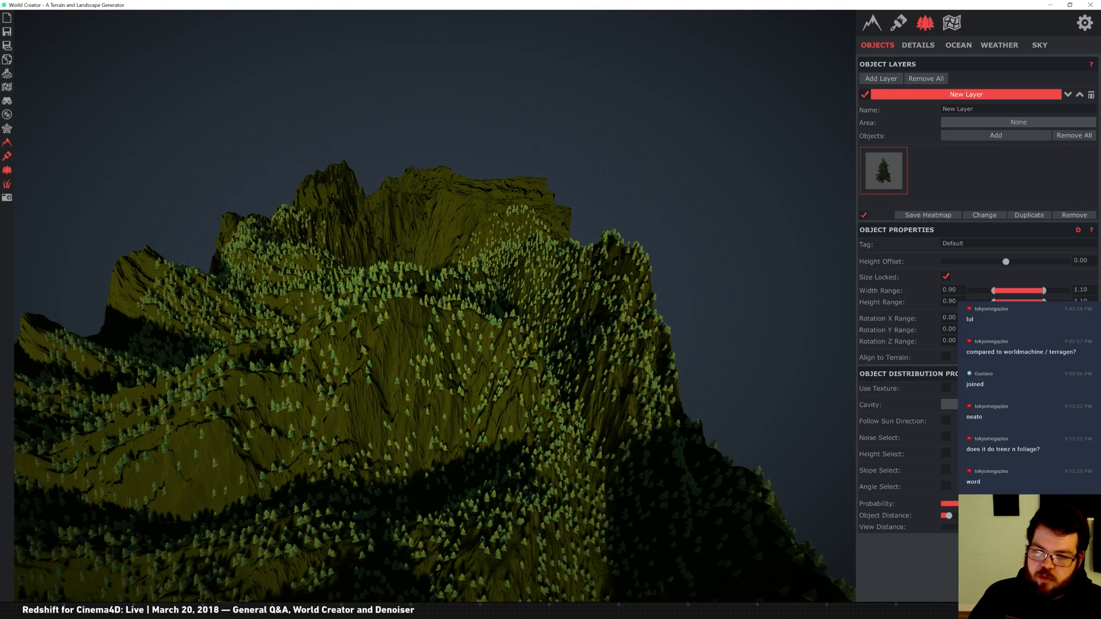
pyautogui.click(995, 136)
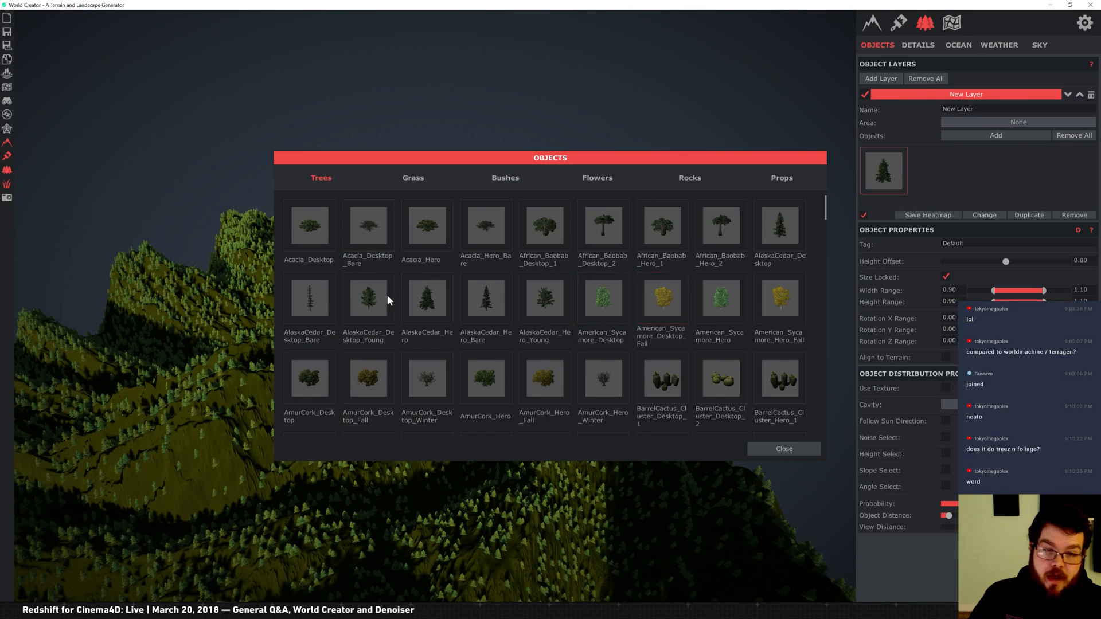
pyautogui.click(315, 301)
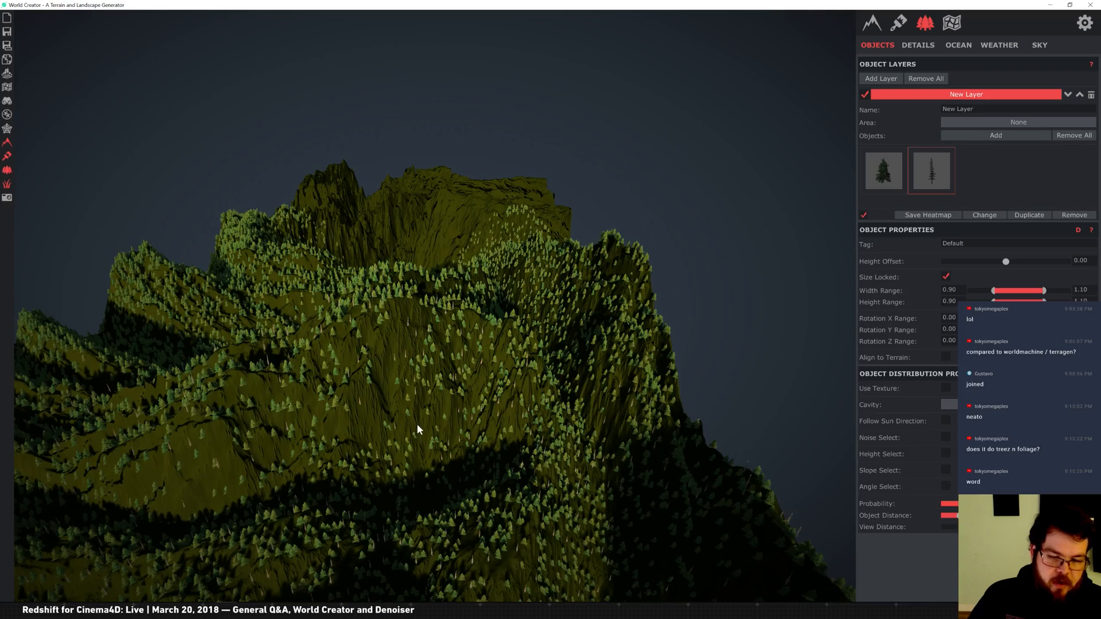
# Step: Inspect the bare cedars among the leafy ones on the slope, up close and from farther away
pyautogui.scroll(8, 419, 425)
pyautogui.scroll(3, 449, 332)
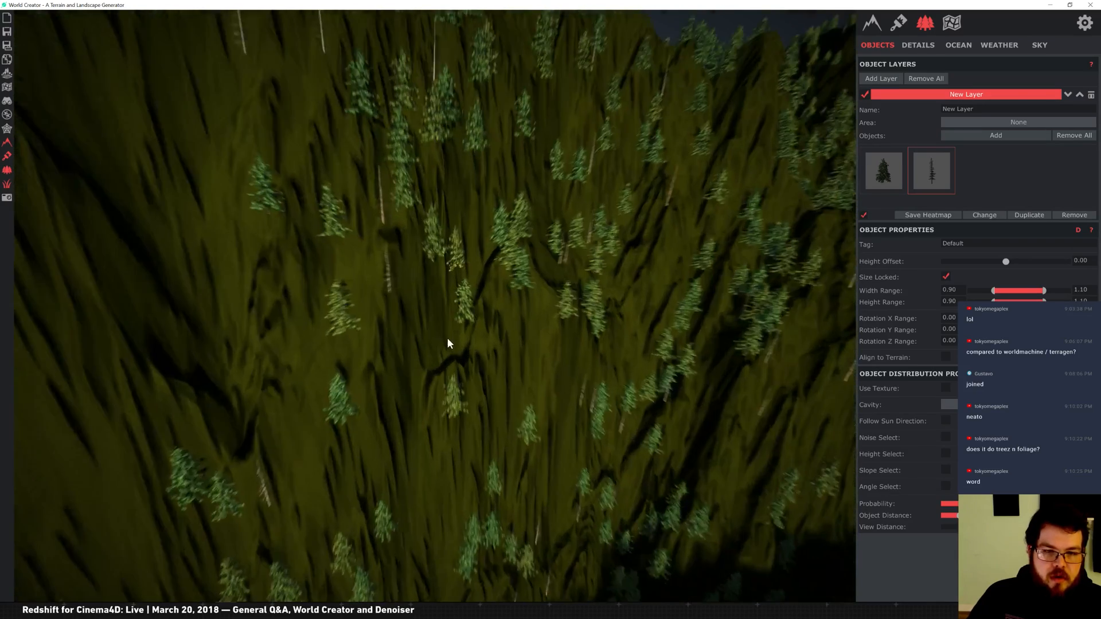
pyautogui.scroll(5, 448, 344)
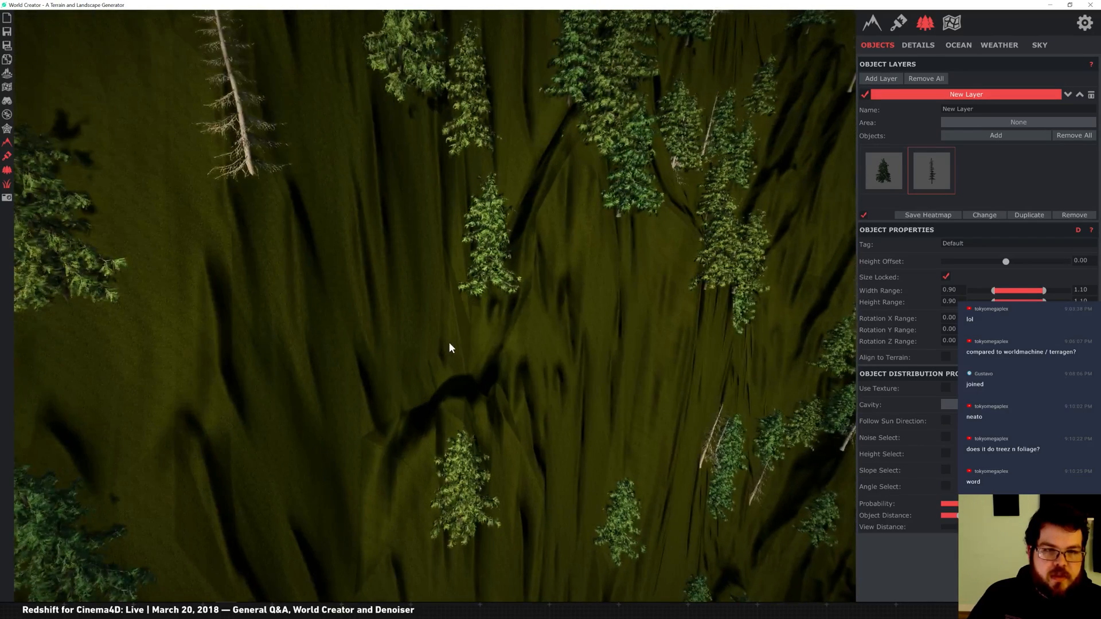
pyautogui.scroll(6, 308, 182)
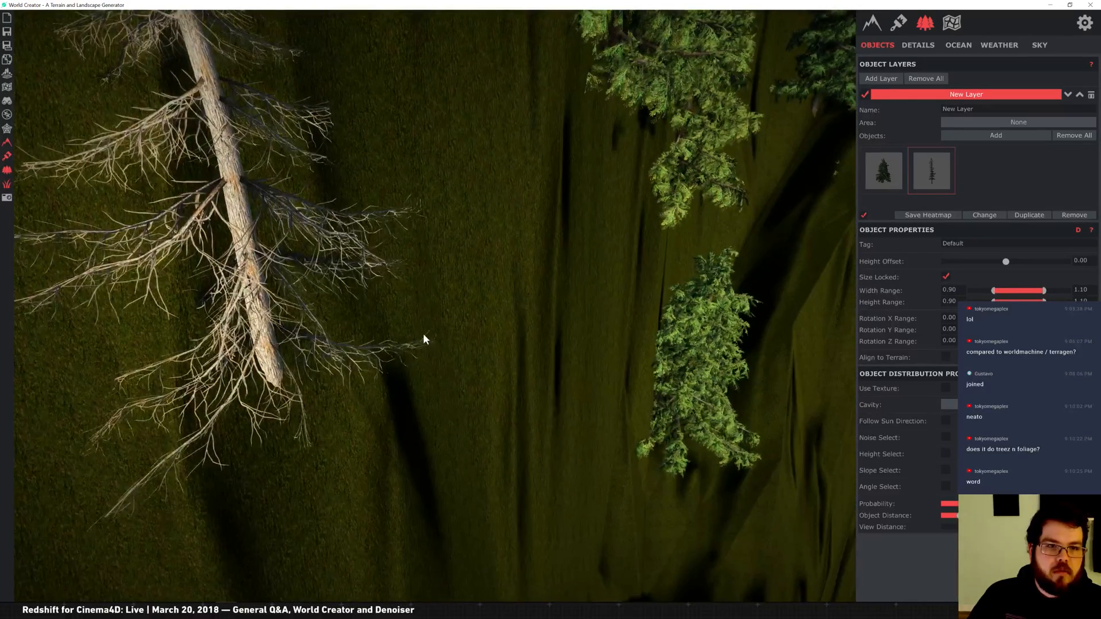
pyautogui.scroll(-4, 433, 313)
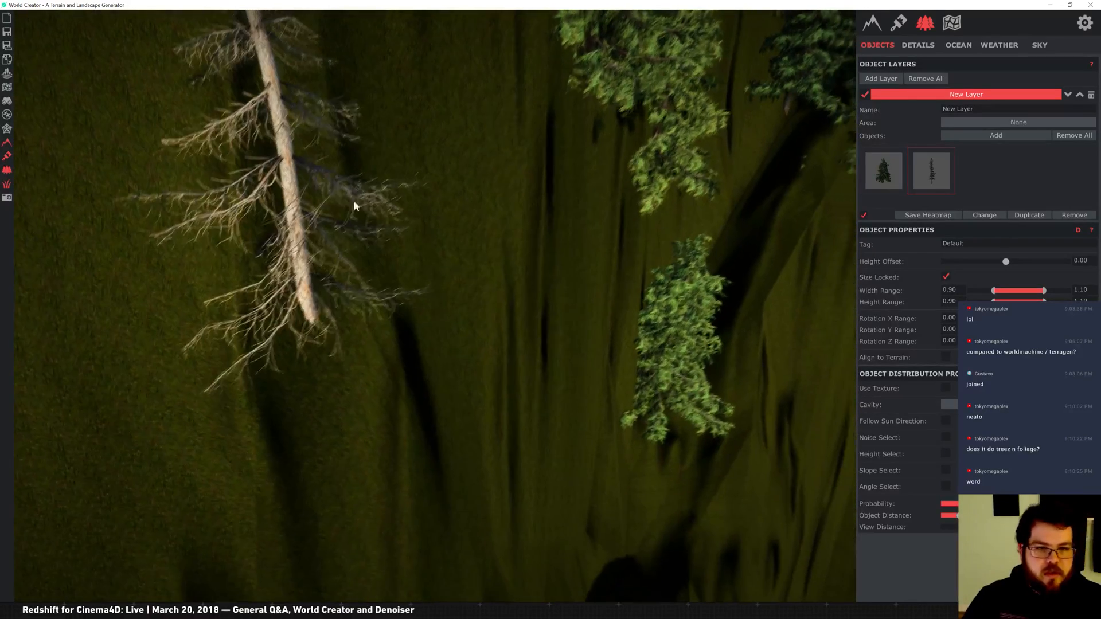
pyautogui.scroll(-2, 367, 206)
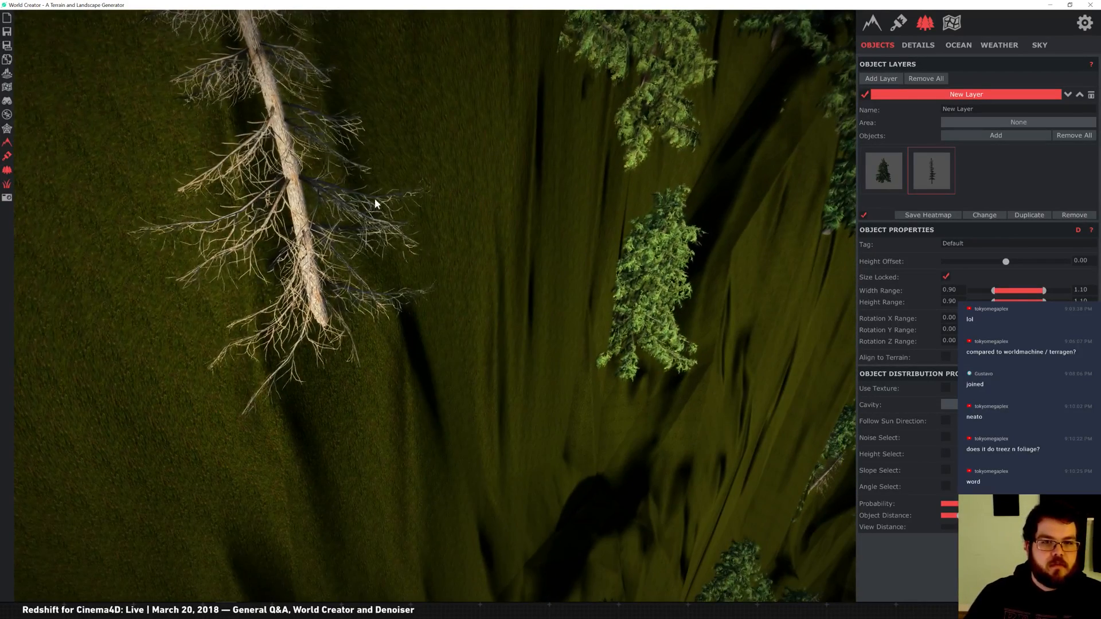
pyautogui.moveTo(391, 205); pyautogui.dragTo(429, 224, button='middle')
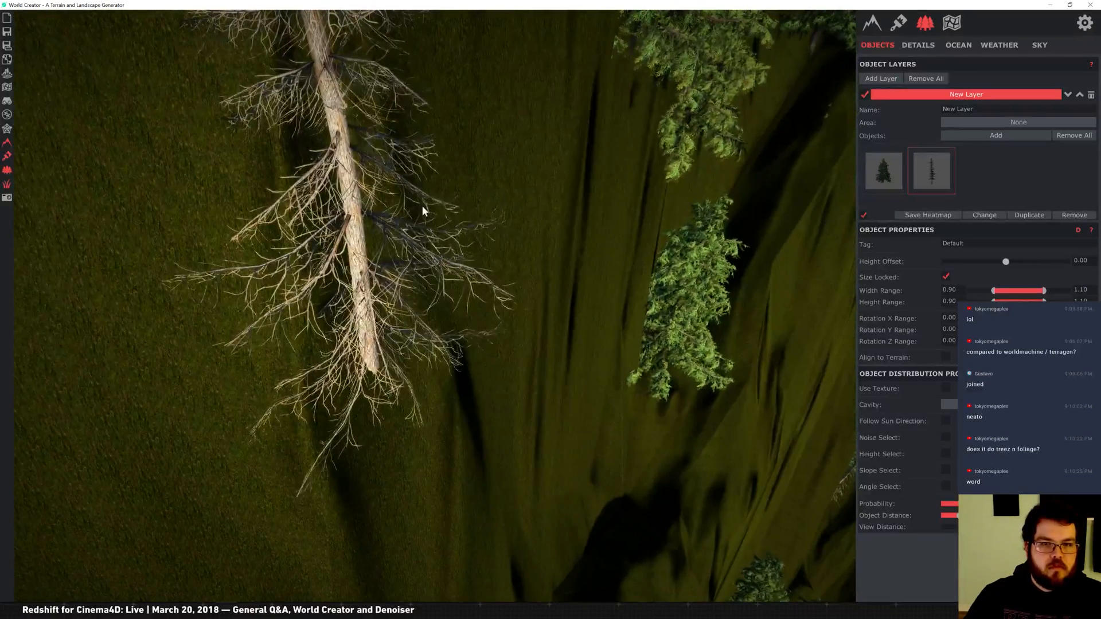
pyautogui.scroll(-3, 422, 205)
pyautogui.scroll(-1, 394, 91)
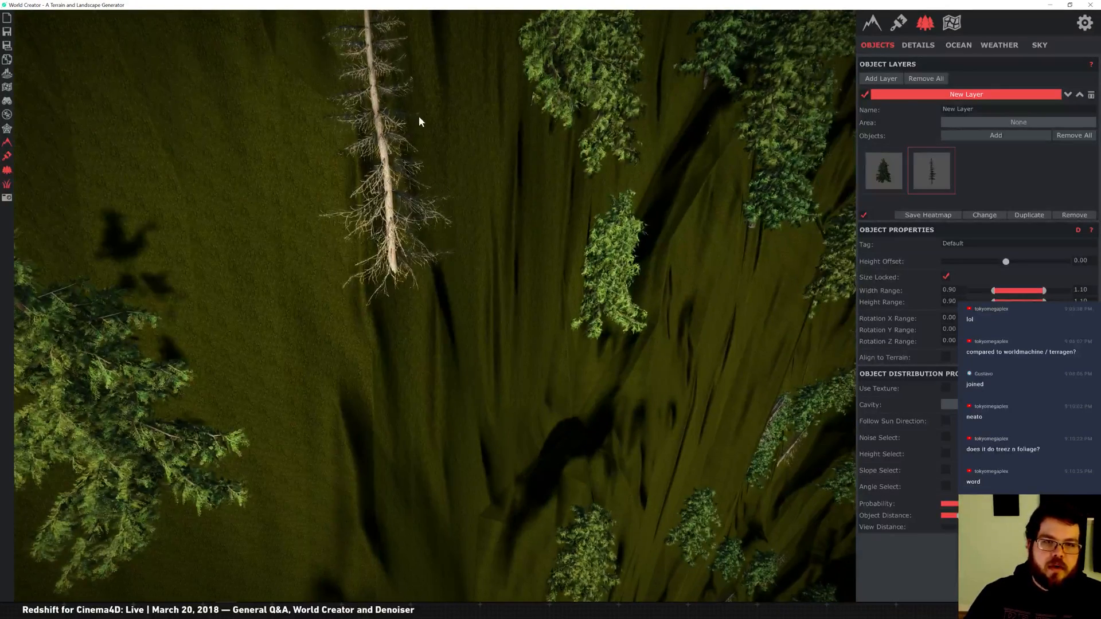
pyautogui.scroll(5, 433, 132)
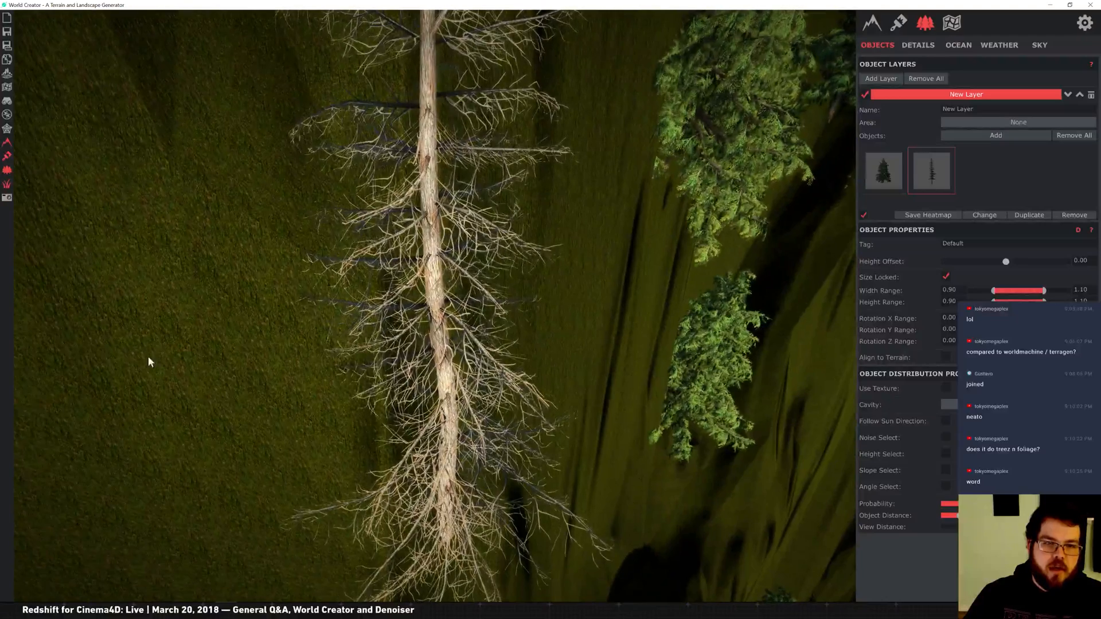
pyautogui.scroll(-6, 172, 239)
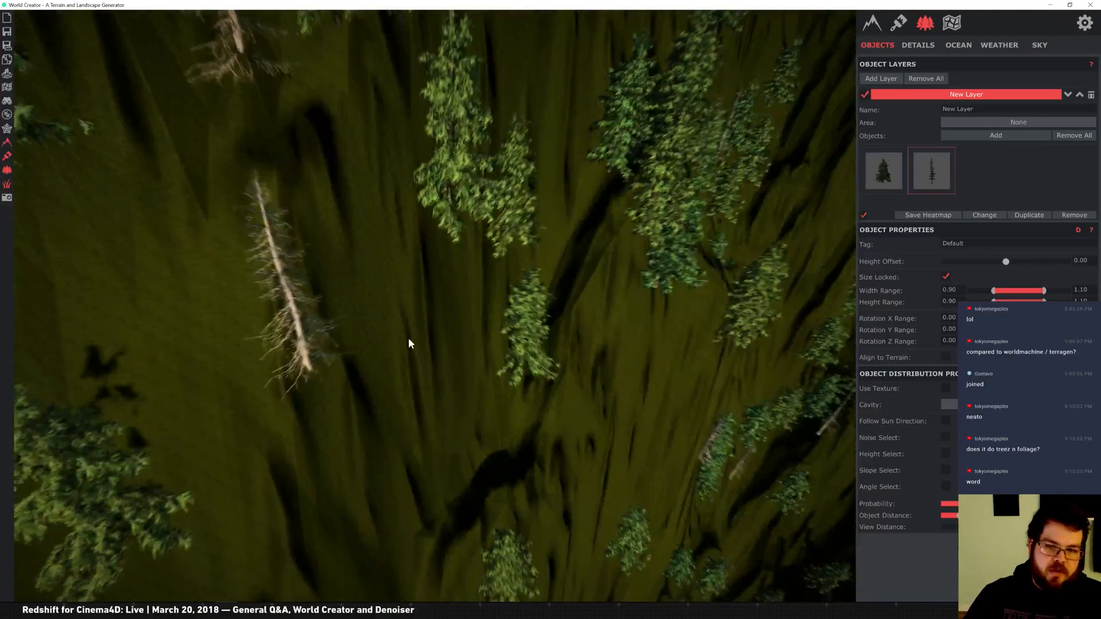
pyautogui.scroll(-4, 408, 343)
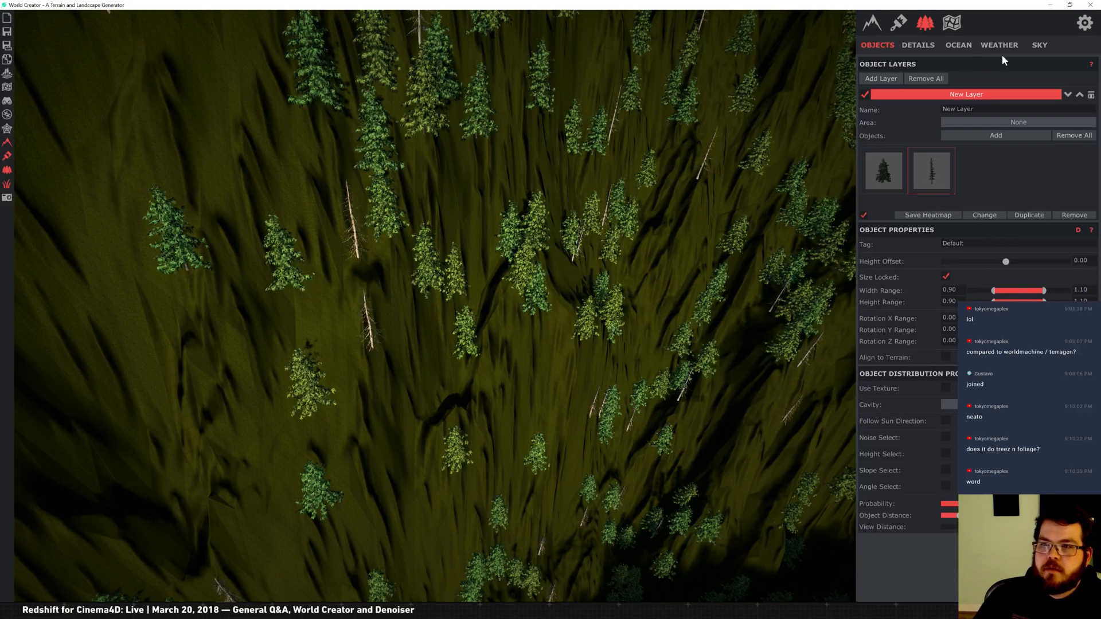
# Step: Review the detail layer, texture, filter and base terrain settings, including the ground texture's tile size lock
pyautogui.click(917, 45)
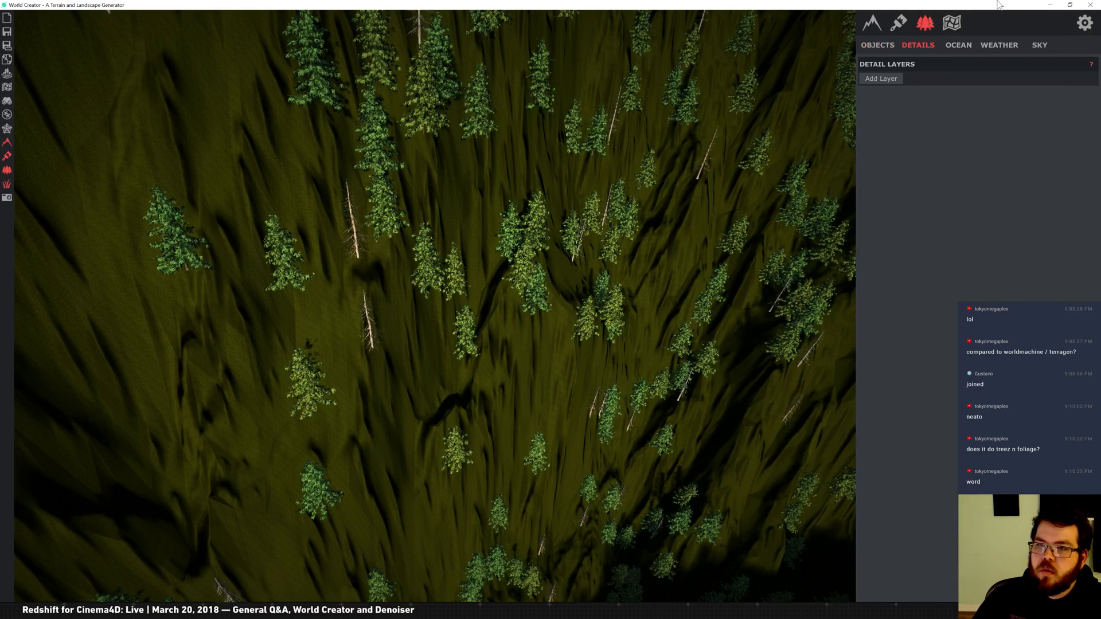
pyautogui.click(946, 22)
pyautogui.click(888, 25)
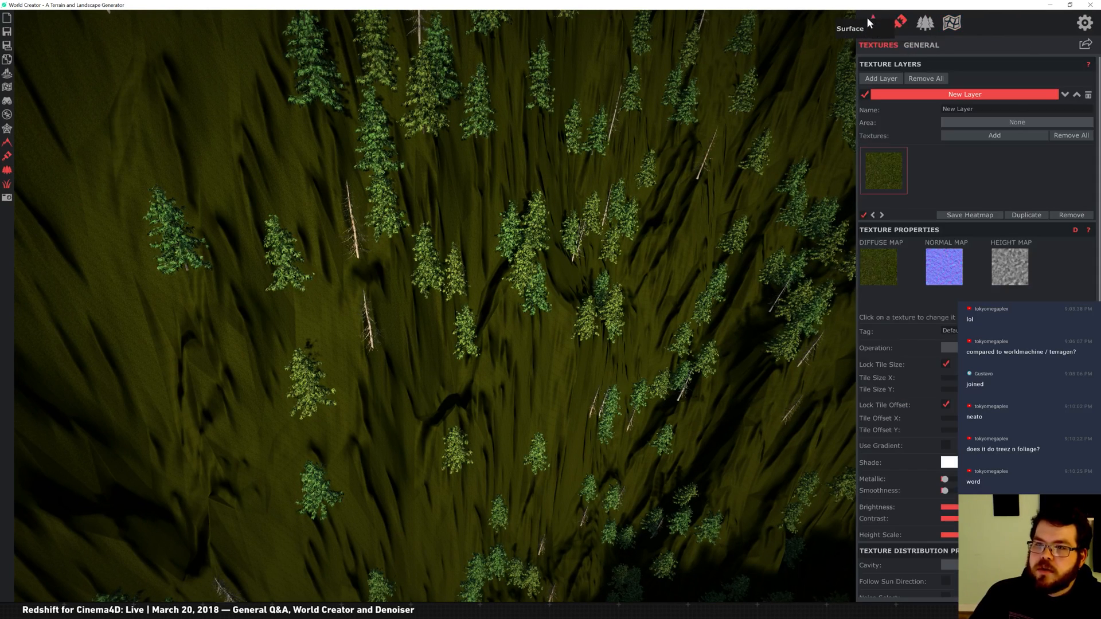
pyautogui.click(883, 22)
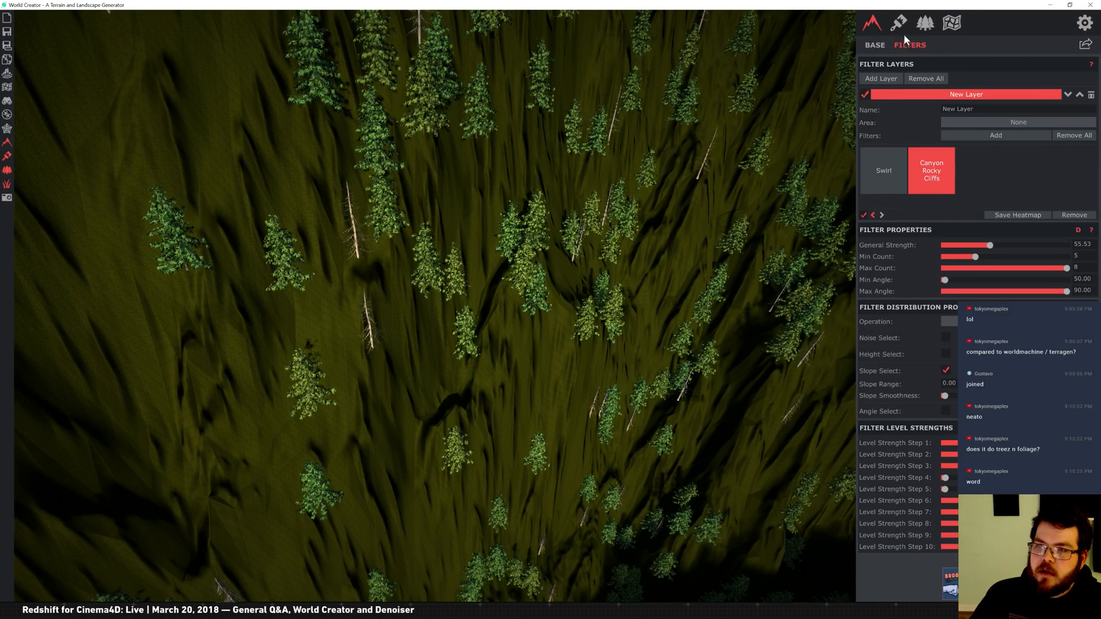
pyautogui.click(876, 45)
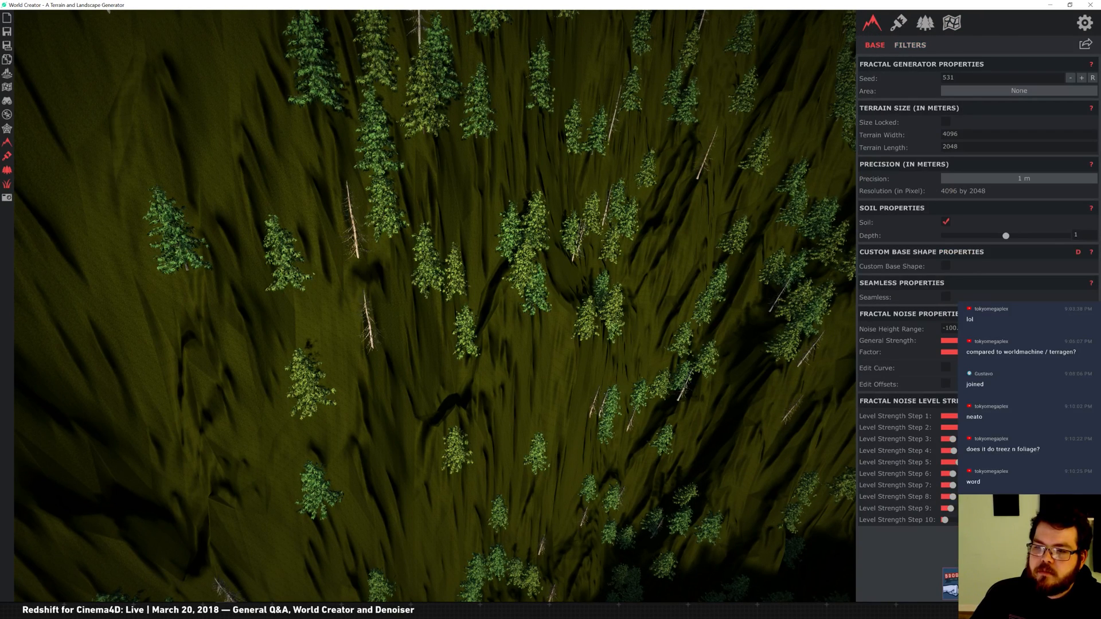
pyautogui.click(902, 46)
pyautogui.click(873, 46)
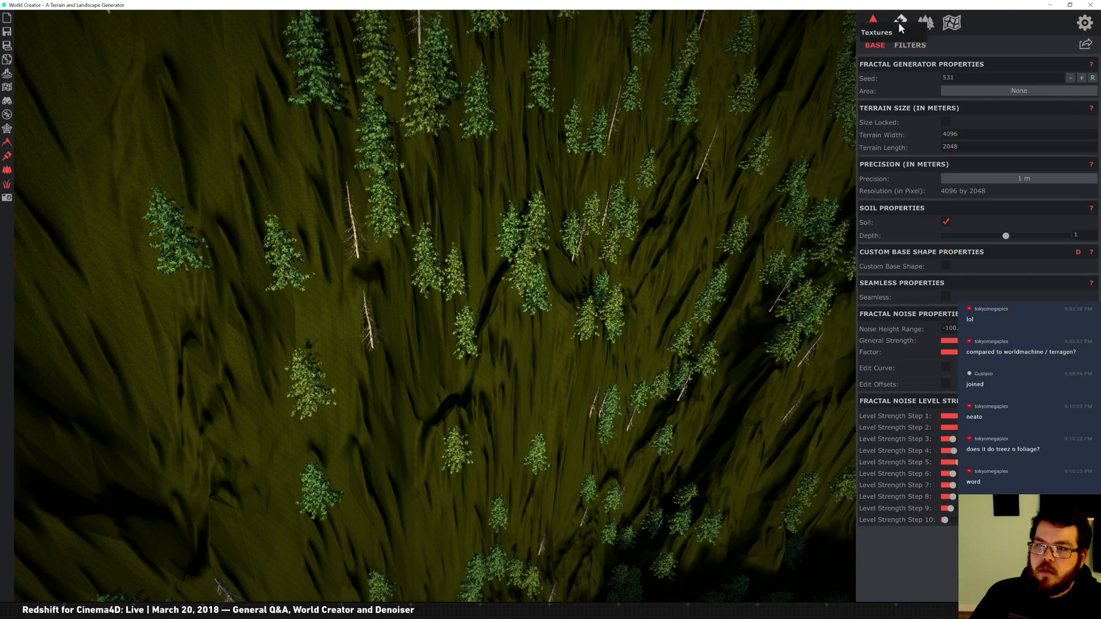
pyautogui.click(898, 22)
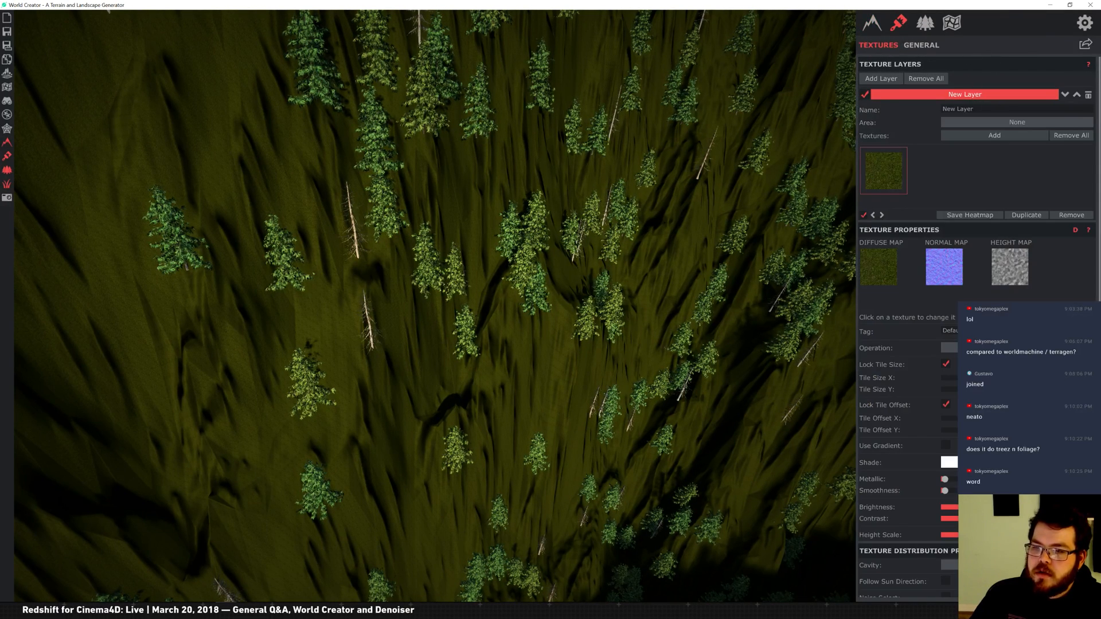
pyautogui.click(946, 363)
pyautogui.click(946, 364)
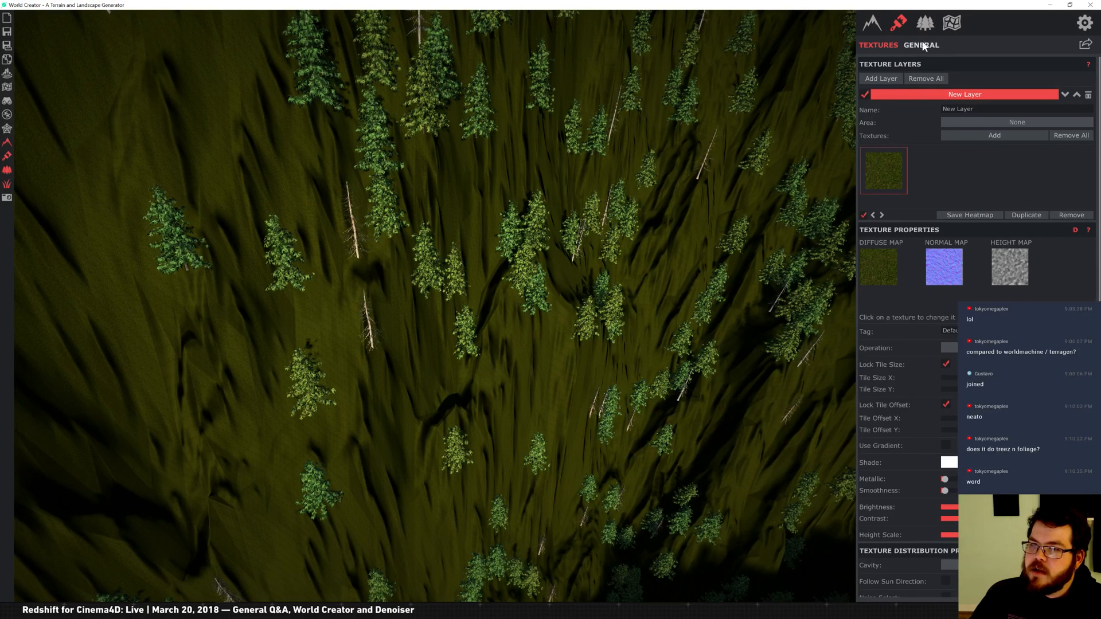
# Step: Look through the scene's object, detail, ocean, weather and sky settings and the area layers
pyautogui.click(926, 23)
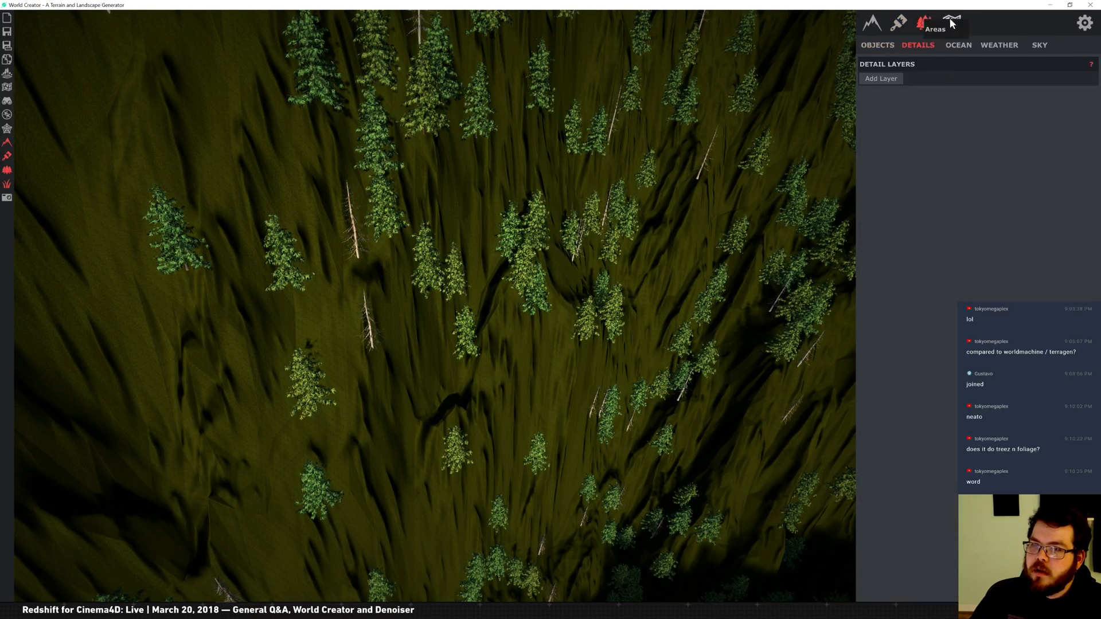
pyautogui.click(875, 45)
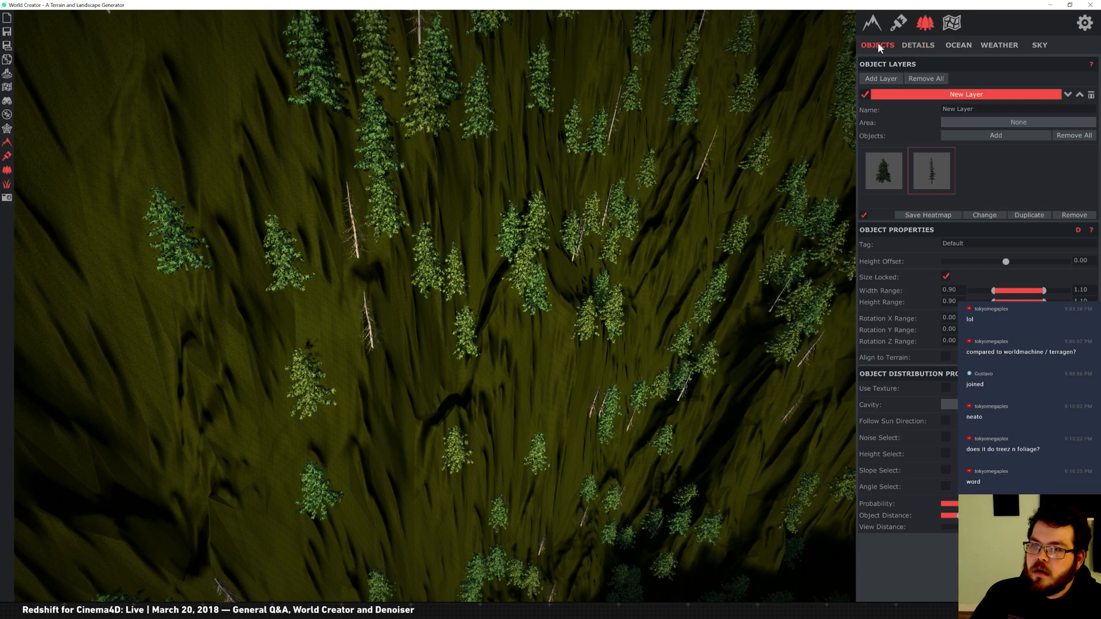
pyautogui.click(919, 45)
pyautogui.click(959, 45)
pyautogui.click(1000, 45)
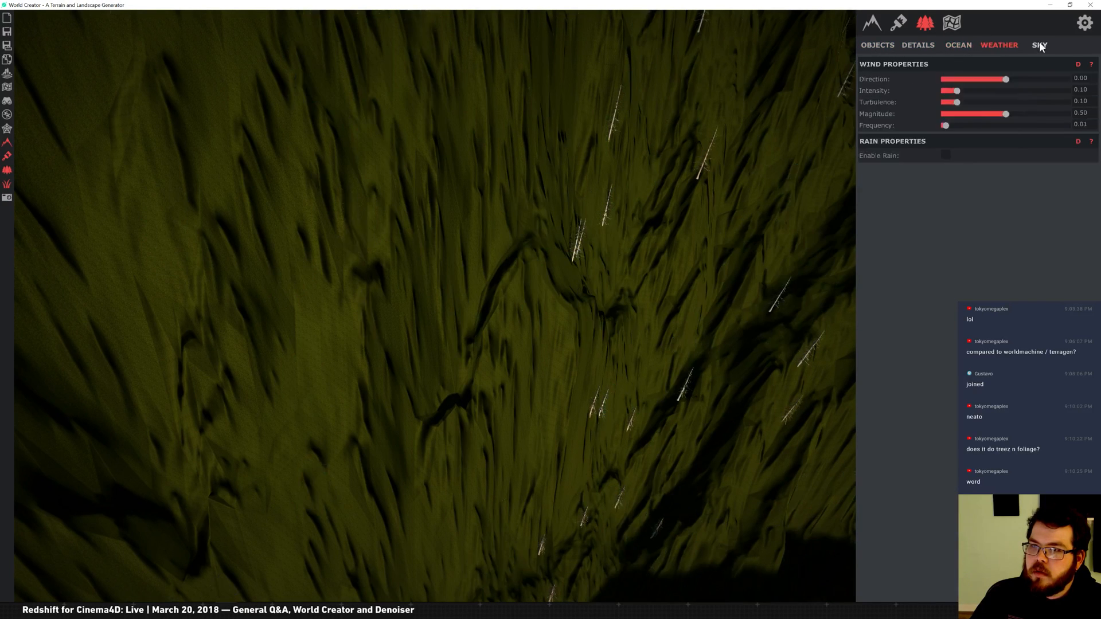
pyautogui.click(1040, 45)
pyautogui.click(957, 23)
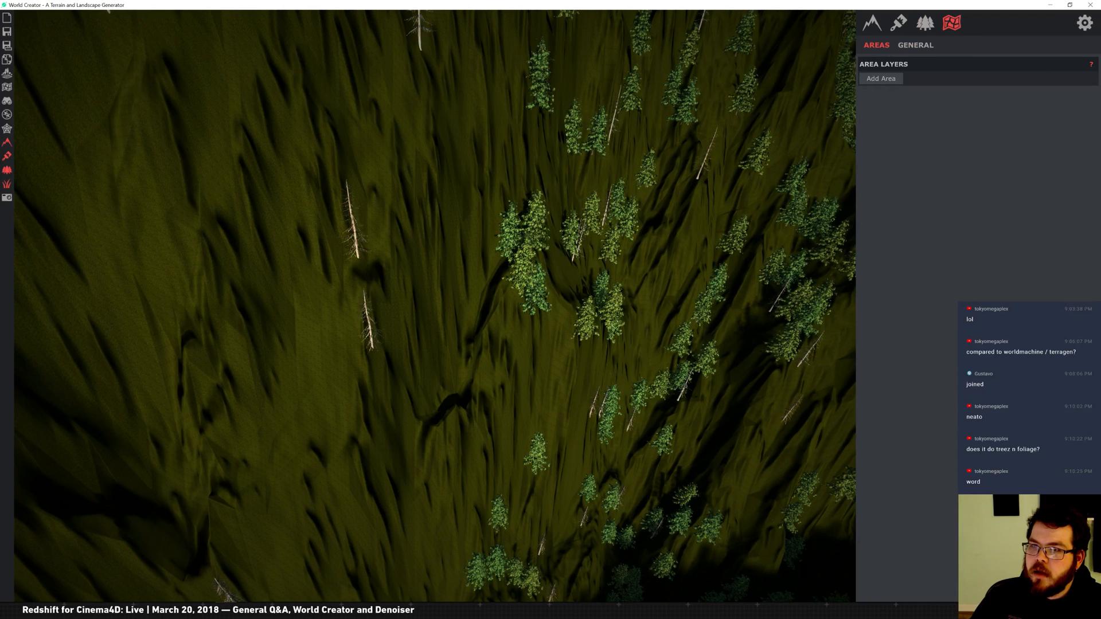
# Step: Look through the general, graphics, camera and interface options of the program
pyautogui.click(1085, 22)
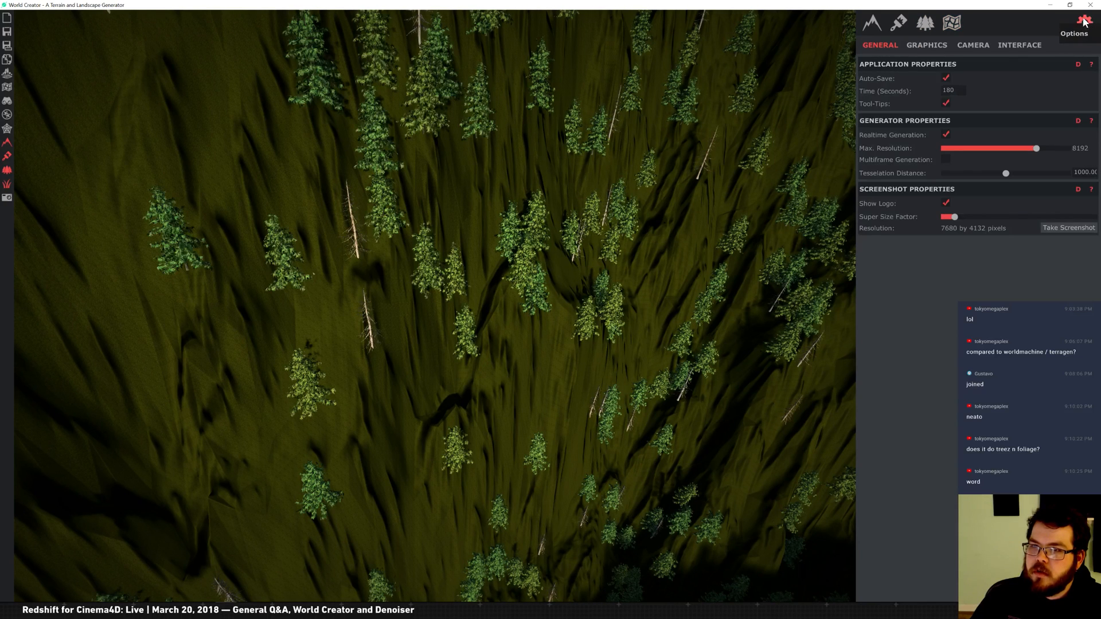
pyautogui.click(929, 47)
pyautogui.click(973, 45)
pyautogui.click(1027, 46)
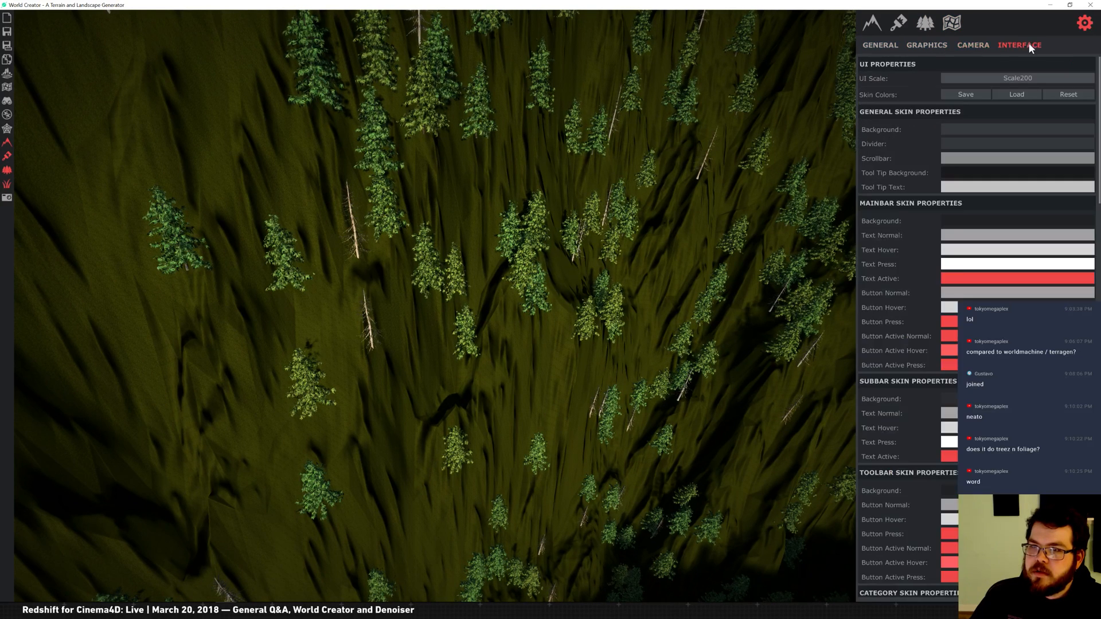
pyautogui.click(888, 46)
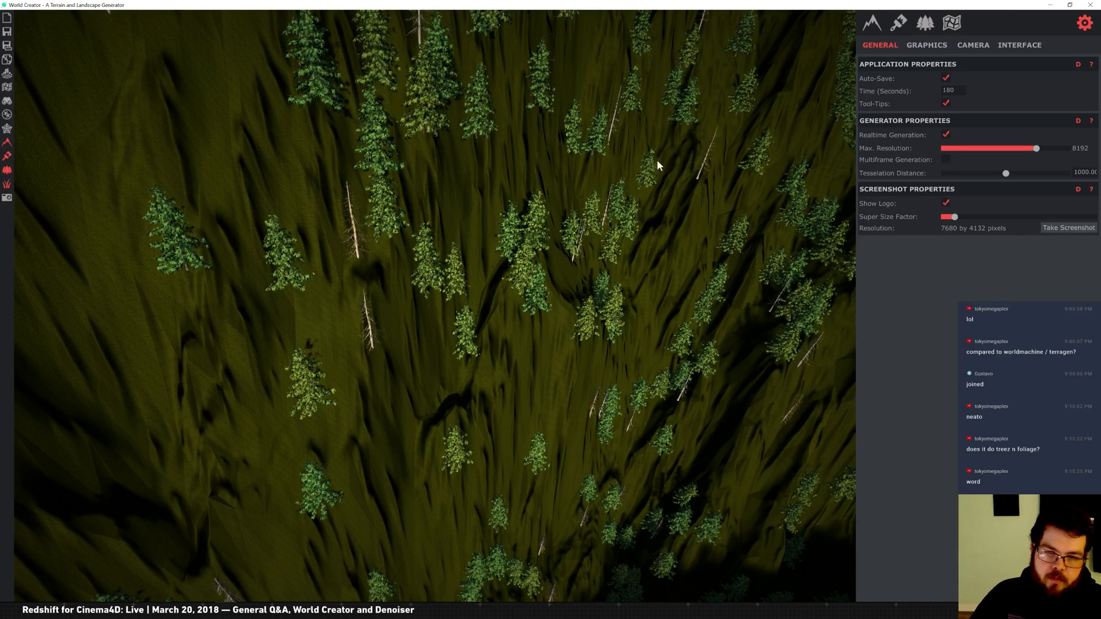
# Step: Enlarge the ground texture's tile size so it stretches across the terrain, and check it on the whole mountain
pyautogui.click(901, 23)
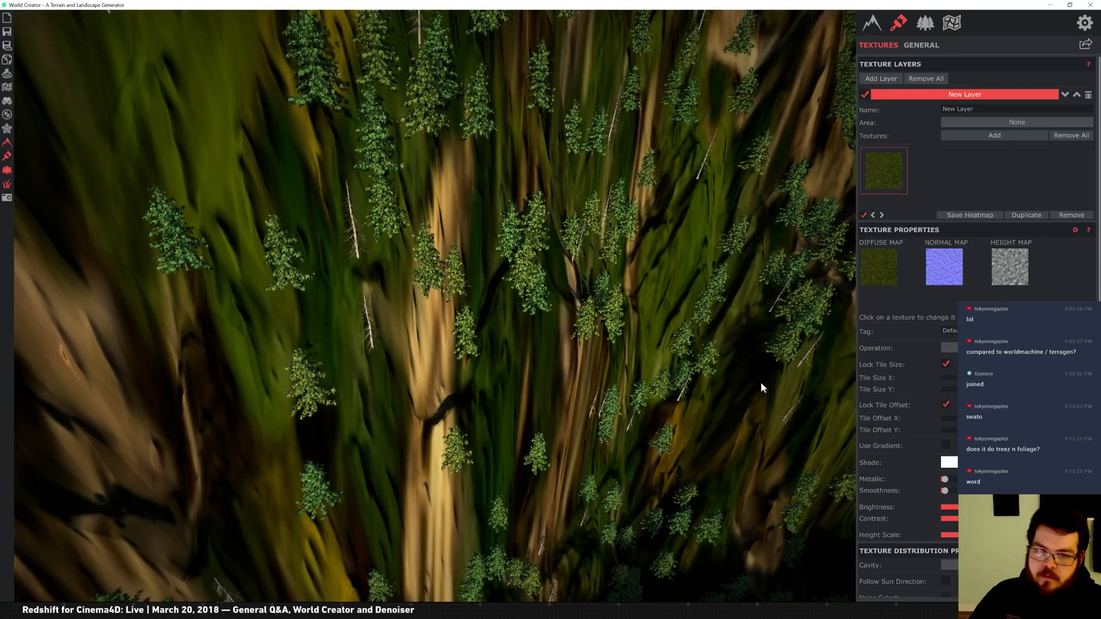
pyautogui.scroll(-10, 397, 340)
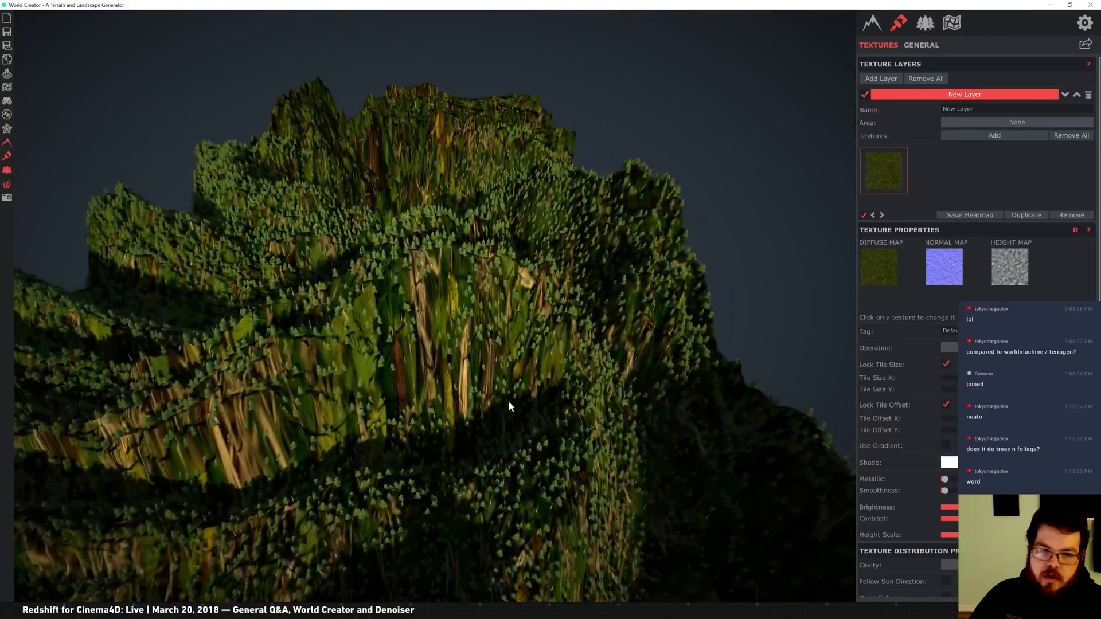
pyautogui.scroll(-3, 509, 402)
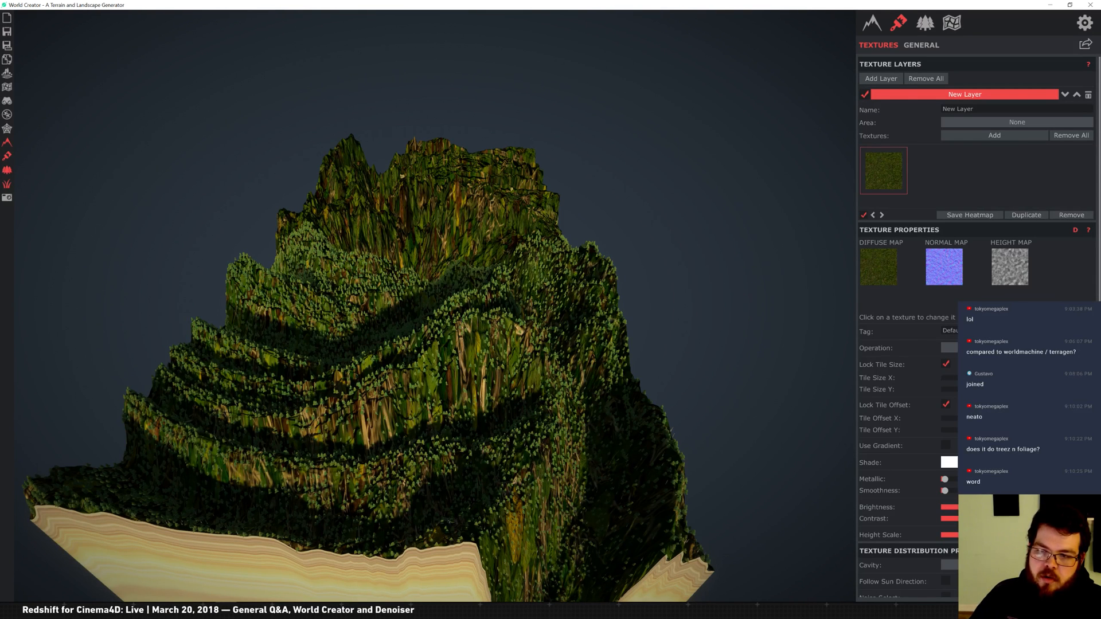
pyautogui.scroll(-2, 912, 421)
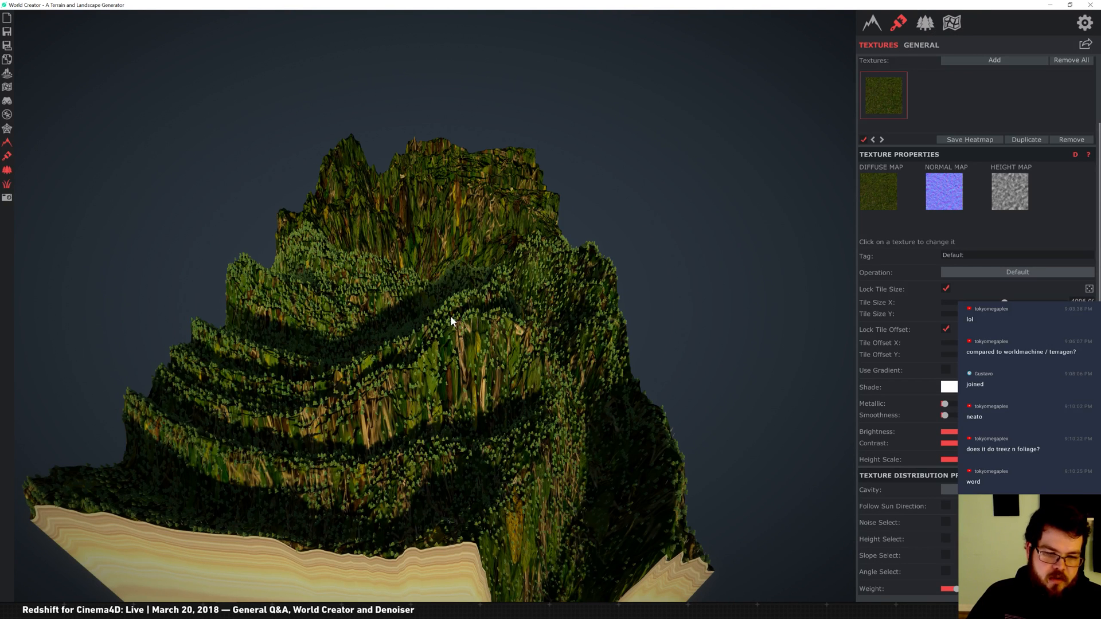
# Step: Switch to Slack and open the unread direct message in the Brograph workspace
pyautogui.hotkey('alt', 'Tab')
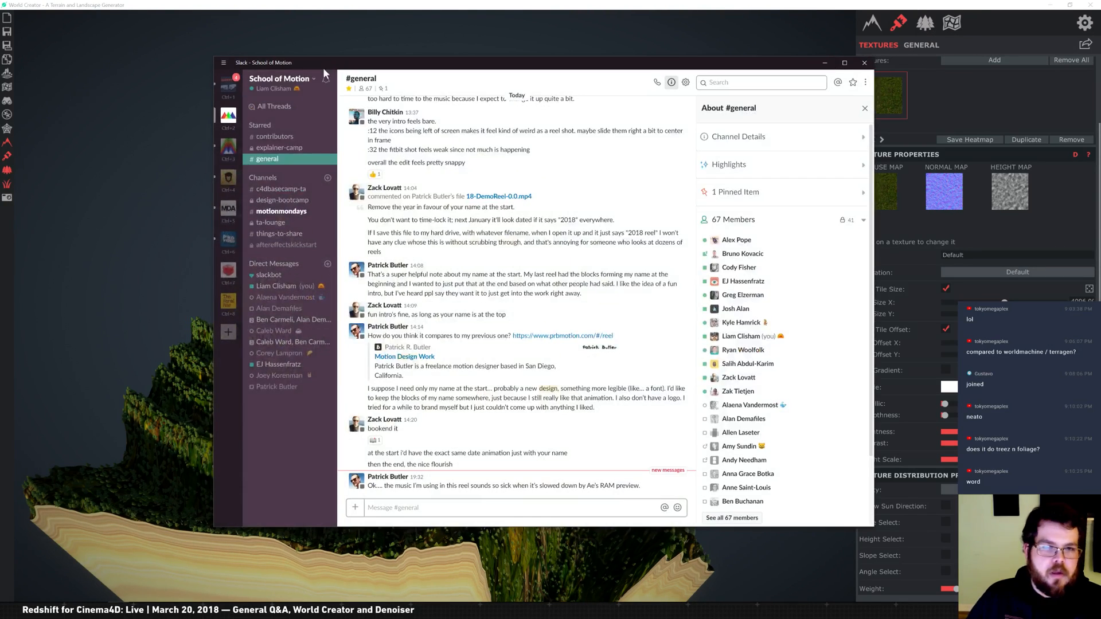
pyautogui.click(229, 85)
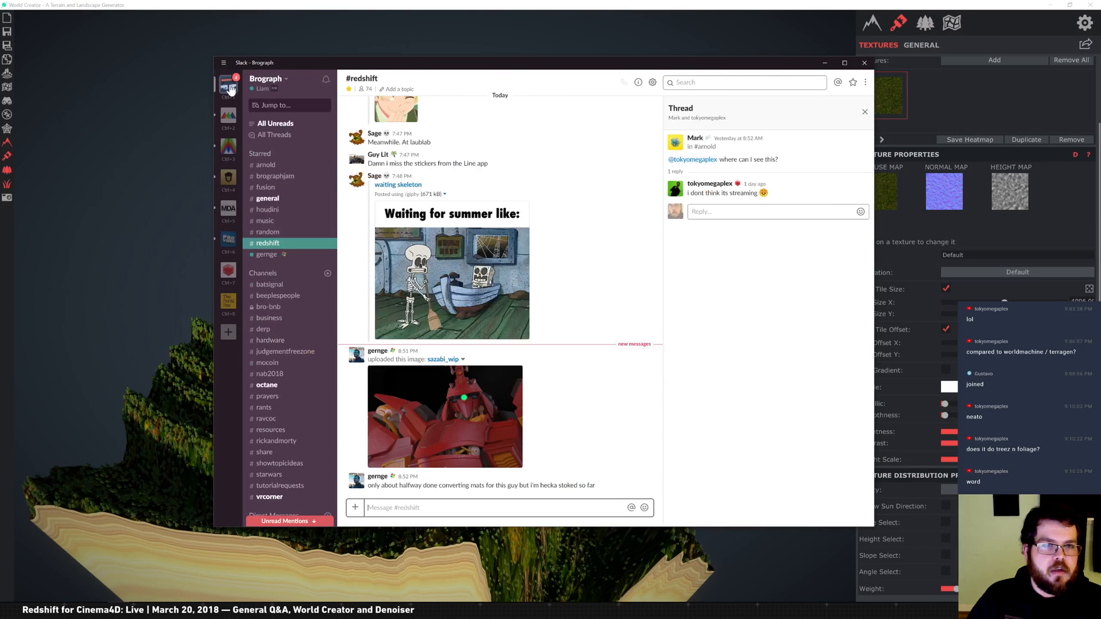
pyautogui.click(299, 521)
pyautogui.click(288, 505)
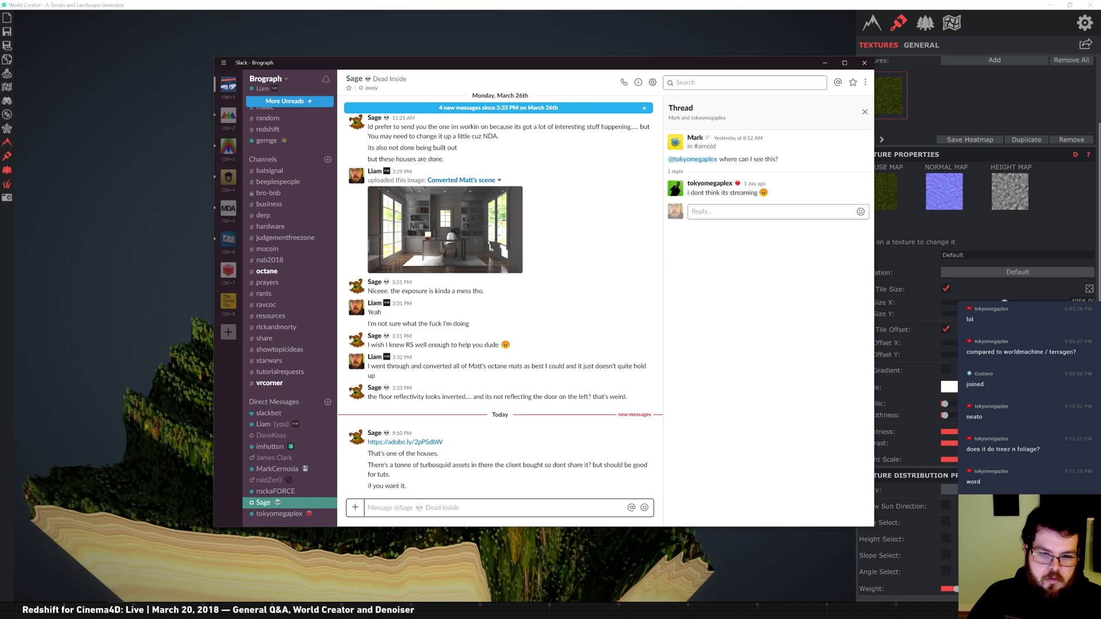
# Step: Minimize Slack, force the unresponsive World Creator to close, and put the file manager away
pyautogui.scroll(3, 278, 289)
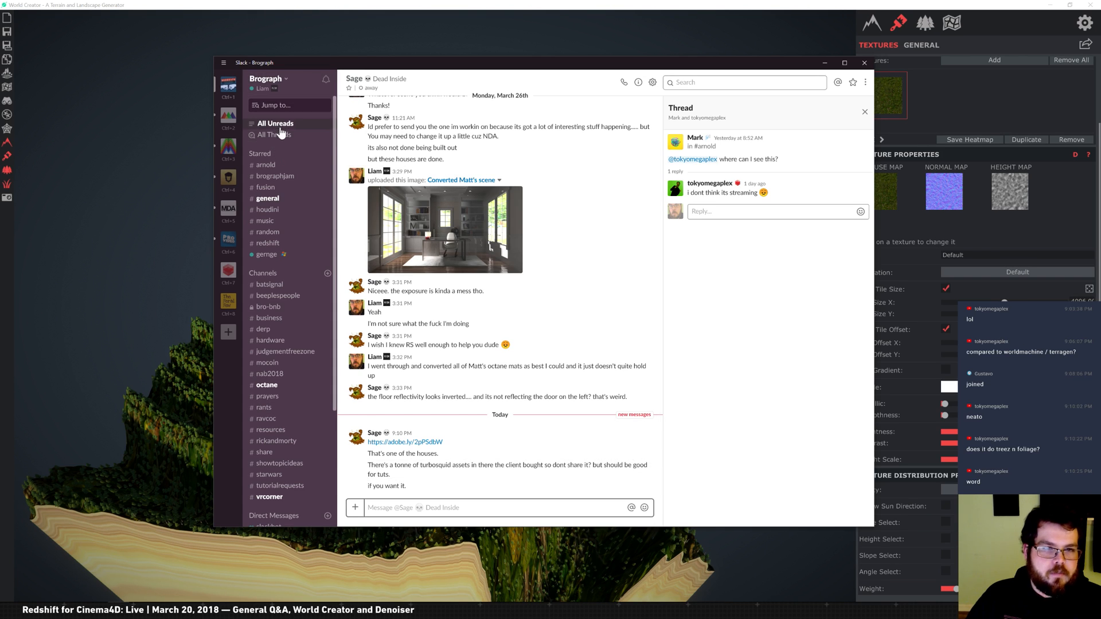
pyautogui.click(825, 62)
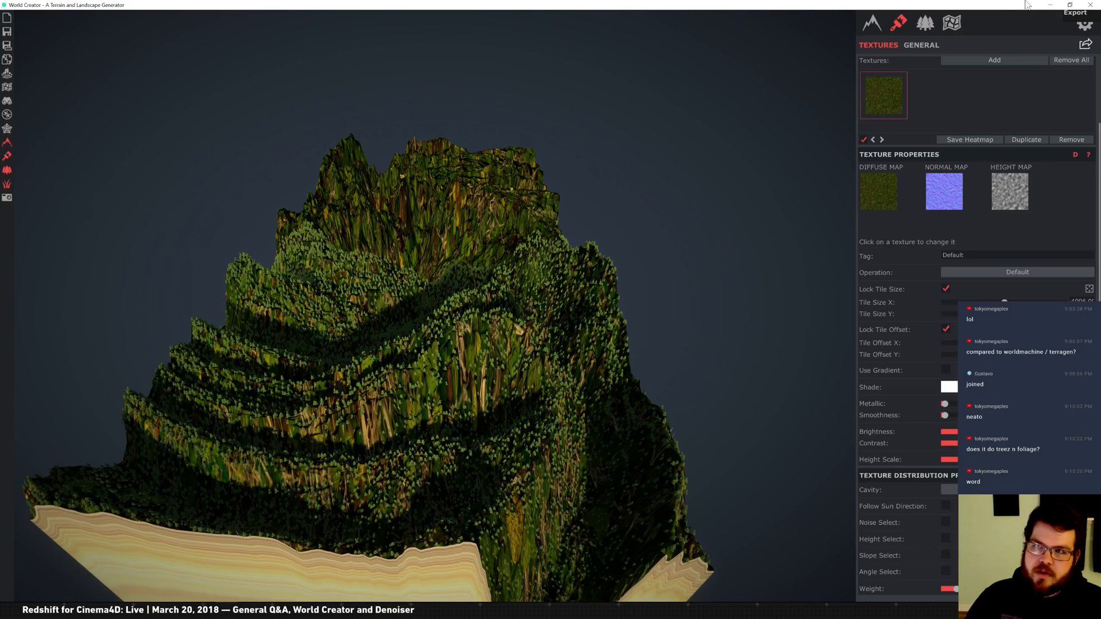
pyautogui.click(1092, 5)
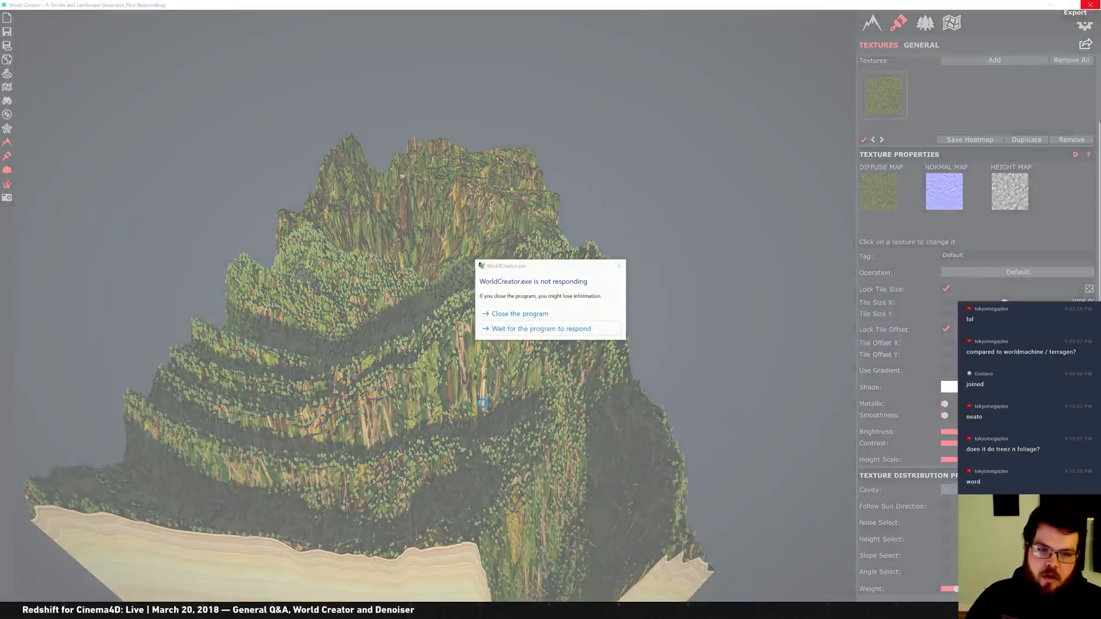
pyautogui.click(520, 319)
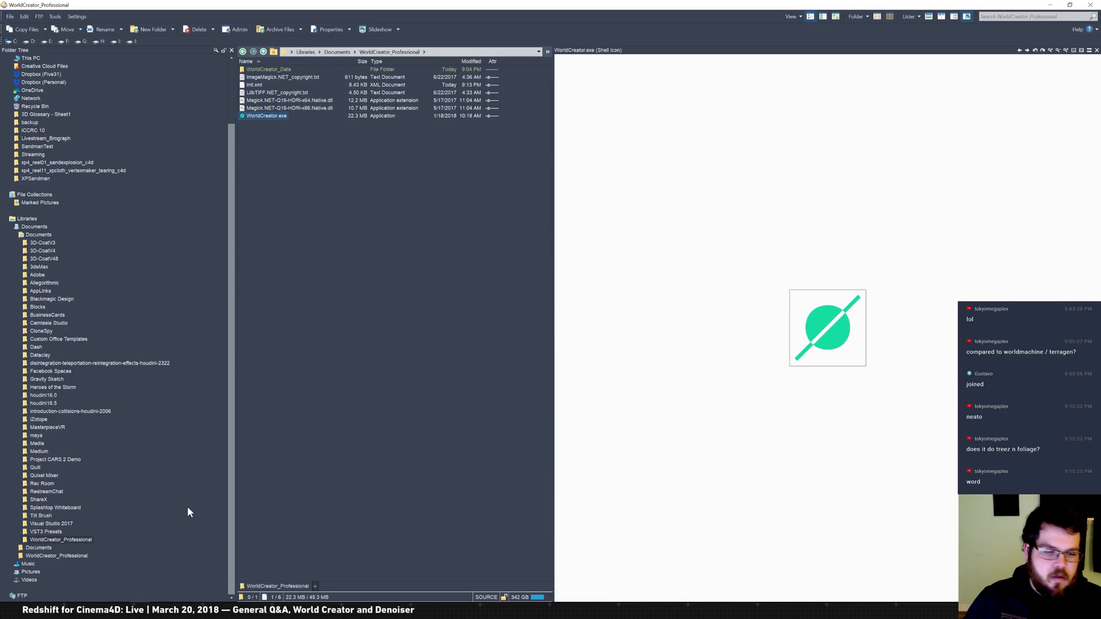
pyautogui.click(1050, 5)
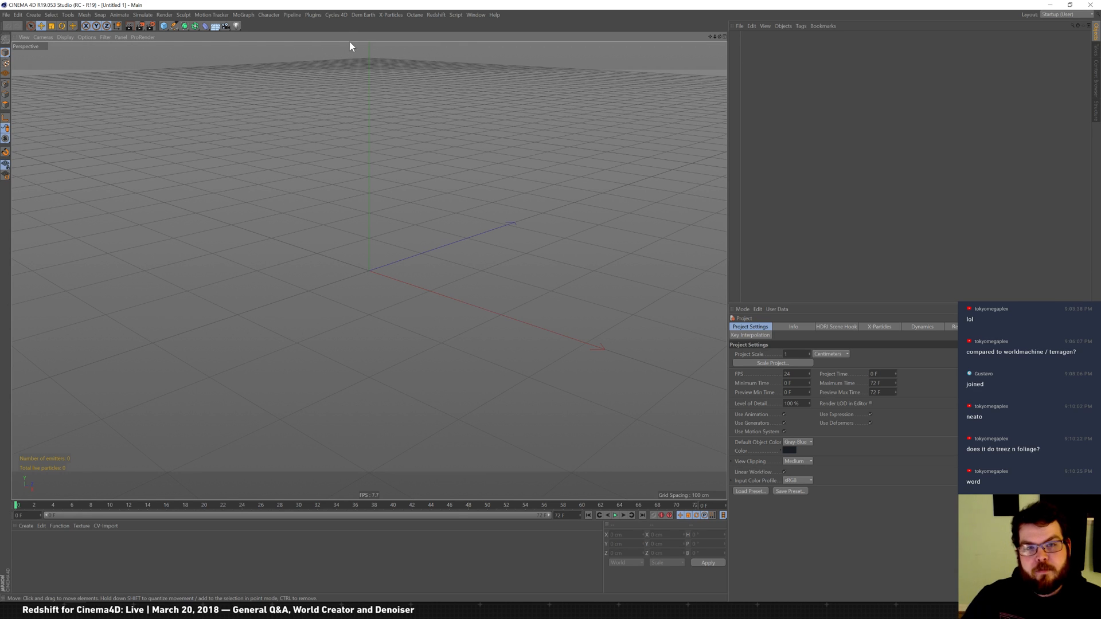
# Step: In Cinema 4D, open InteriorOffice_RedShift_Finished.c4d from the RS_Interior project in 03_RSTutorials\02_BROGRAPH on the PRODUCTION drive
pyautogui.click(6, 15)
pyautogui.click(18, 35)
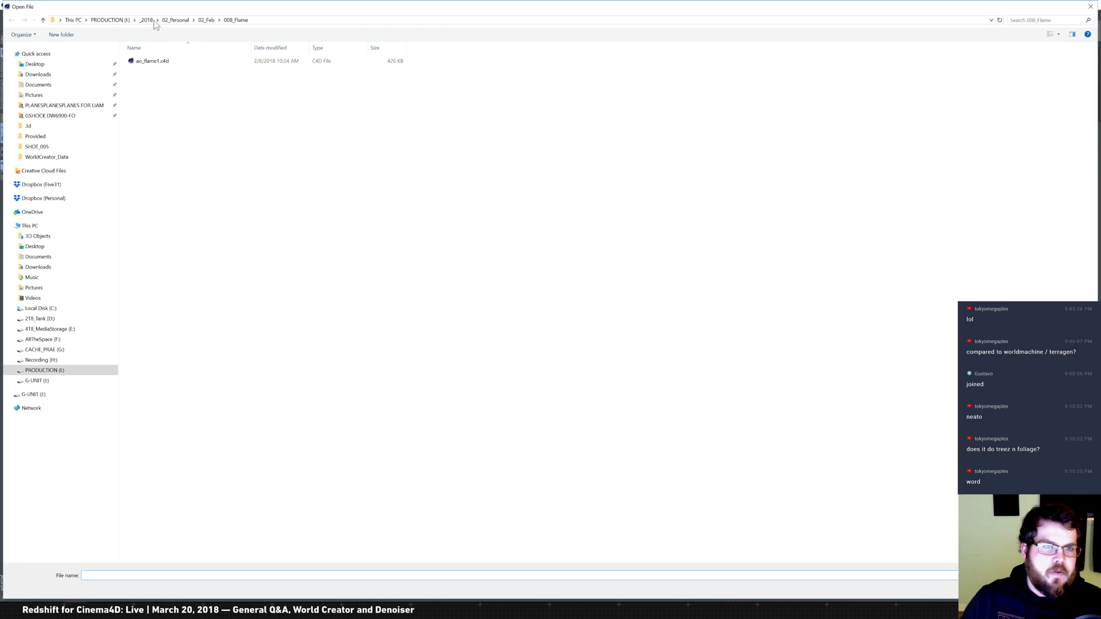
pyautogui.click(109, 19)
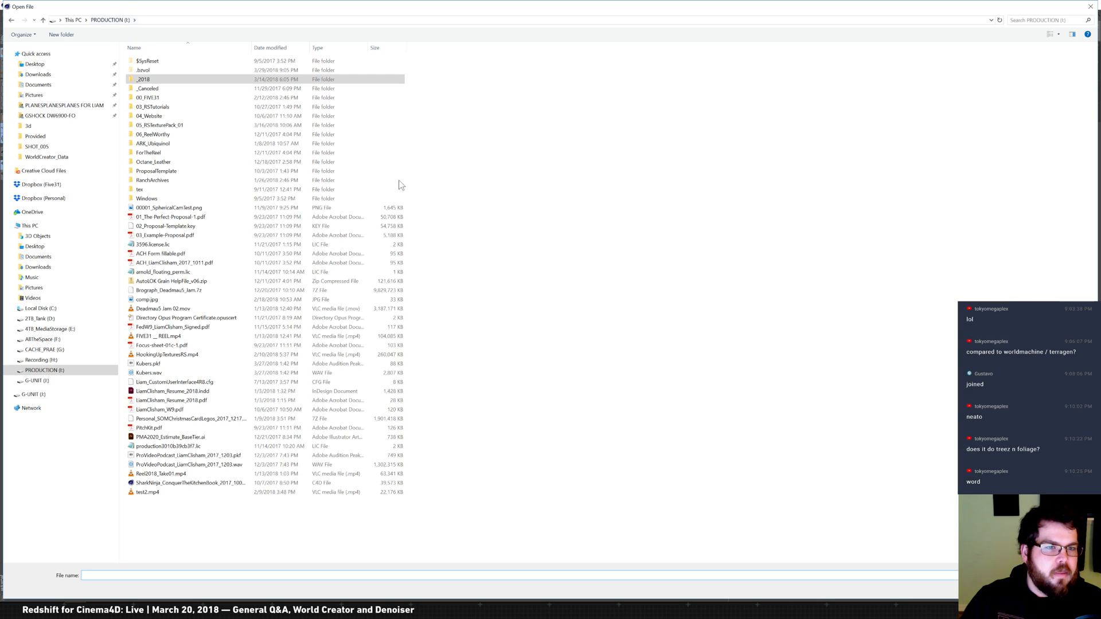
pyautogui.doubleClick(153, 106)
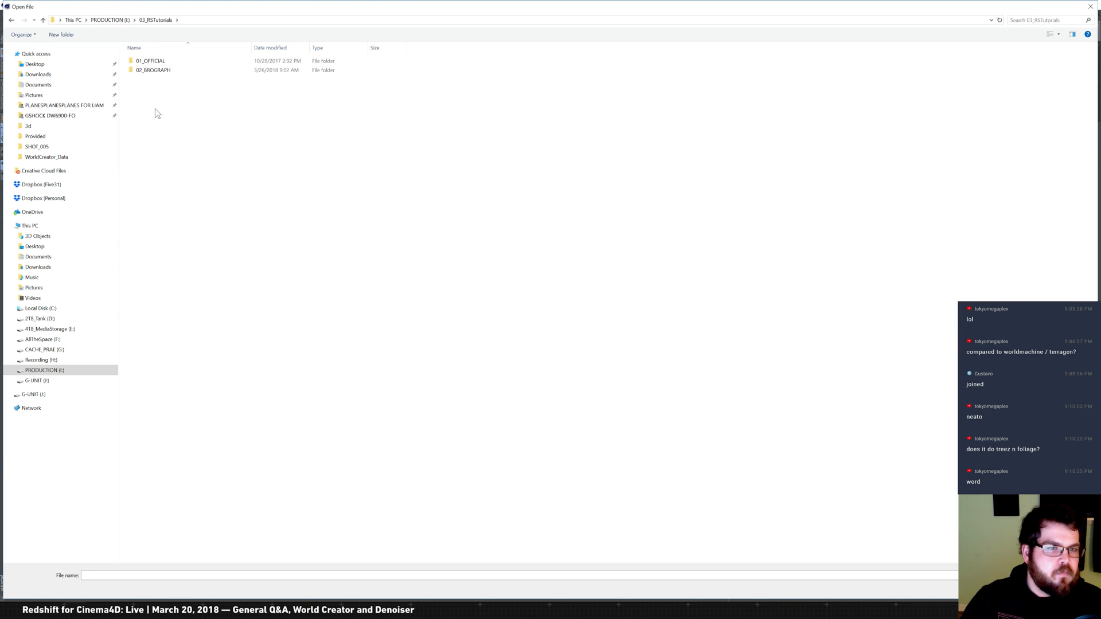
pyautogui.doubleClick(153, 70)
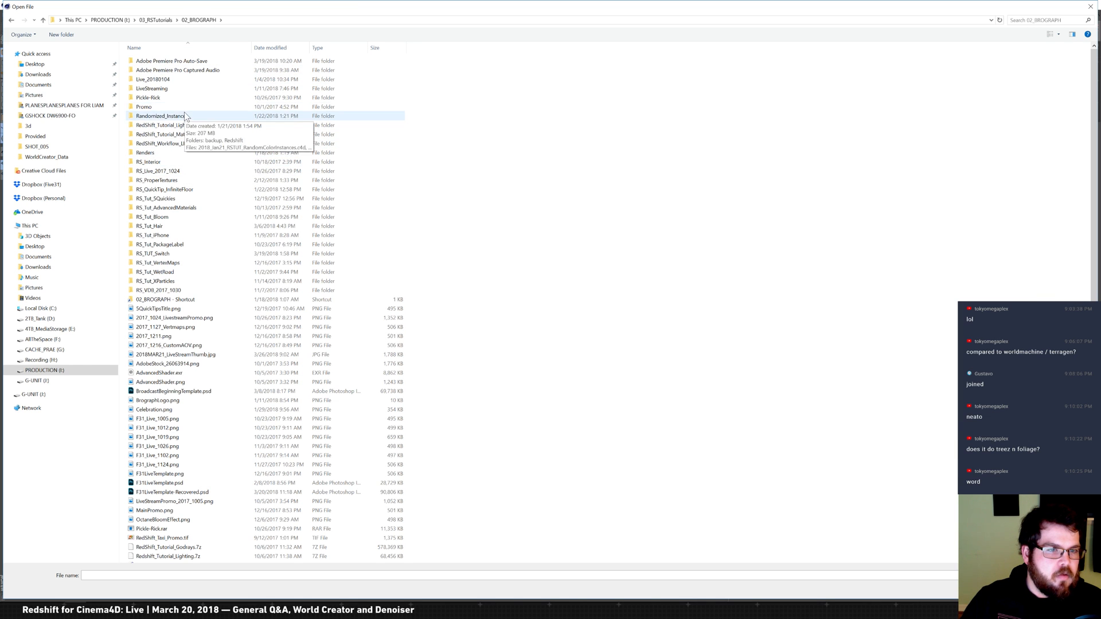
pyautogui.click(185, 164)
pyautogui.doubleClick(185, 163)
pyautogui.doubleClick(152, 60)
pyautogui.doubleClick(165, 71)
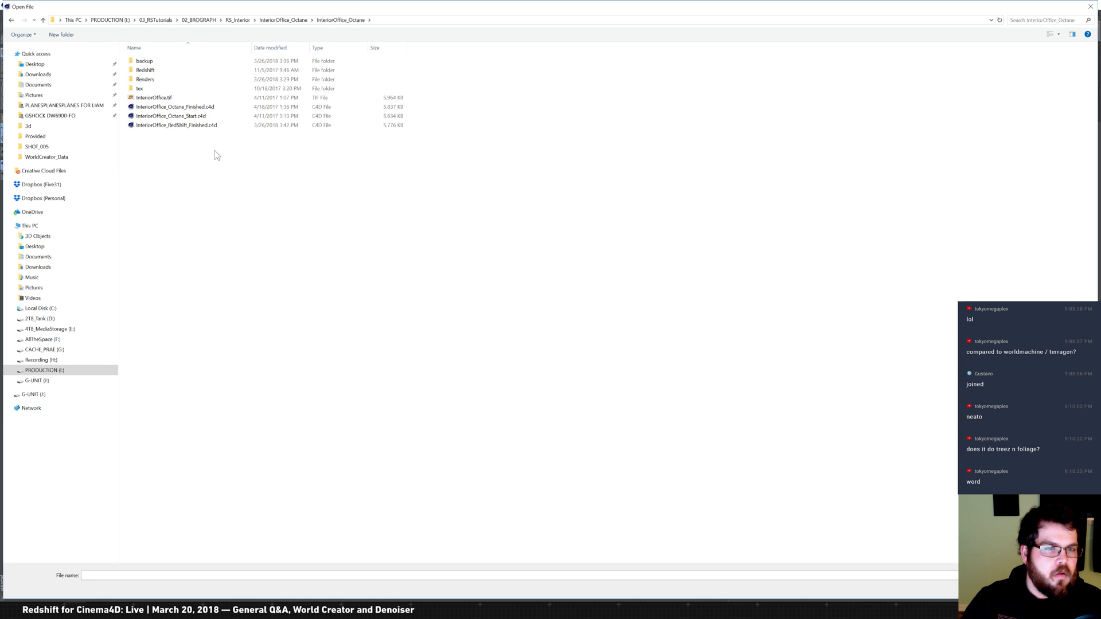
pyautogui.doubleClick(193, 128)
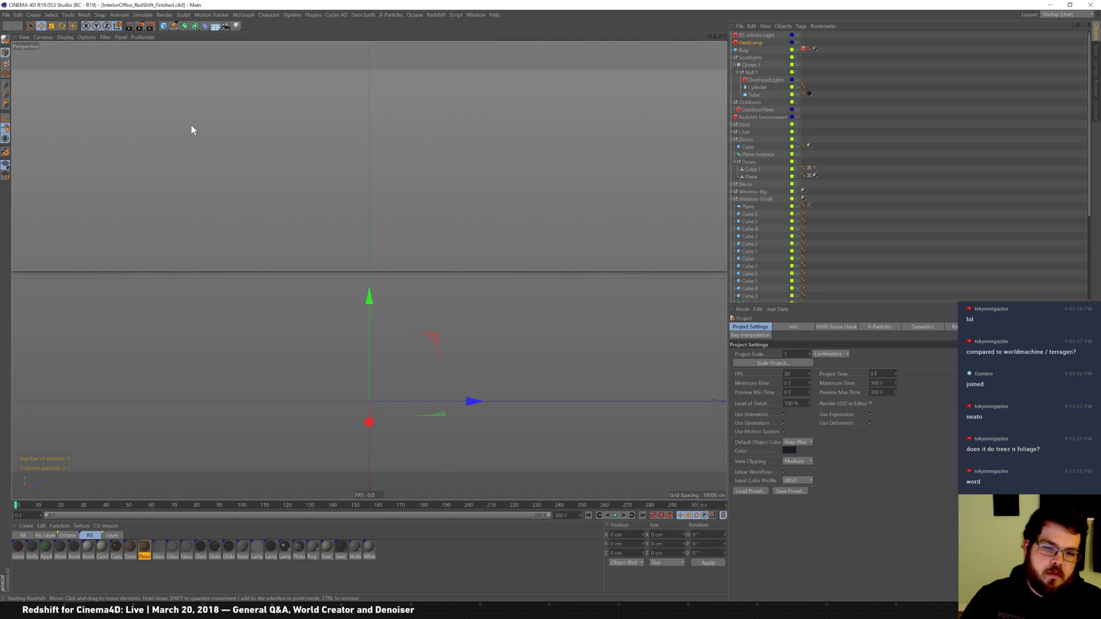
# Step: Switch to the RSLayout (User) layout and start the interactive Redshift preview of the office scene
pyautogui.click(1068, 15)
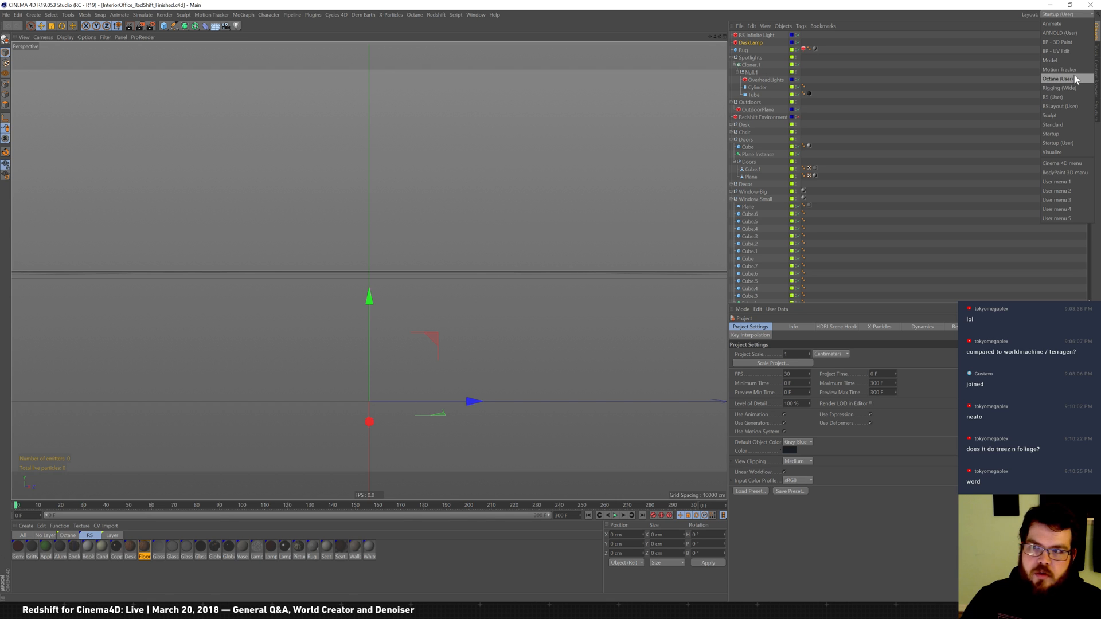
pyautogui.click(1066, 107)
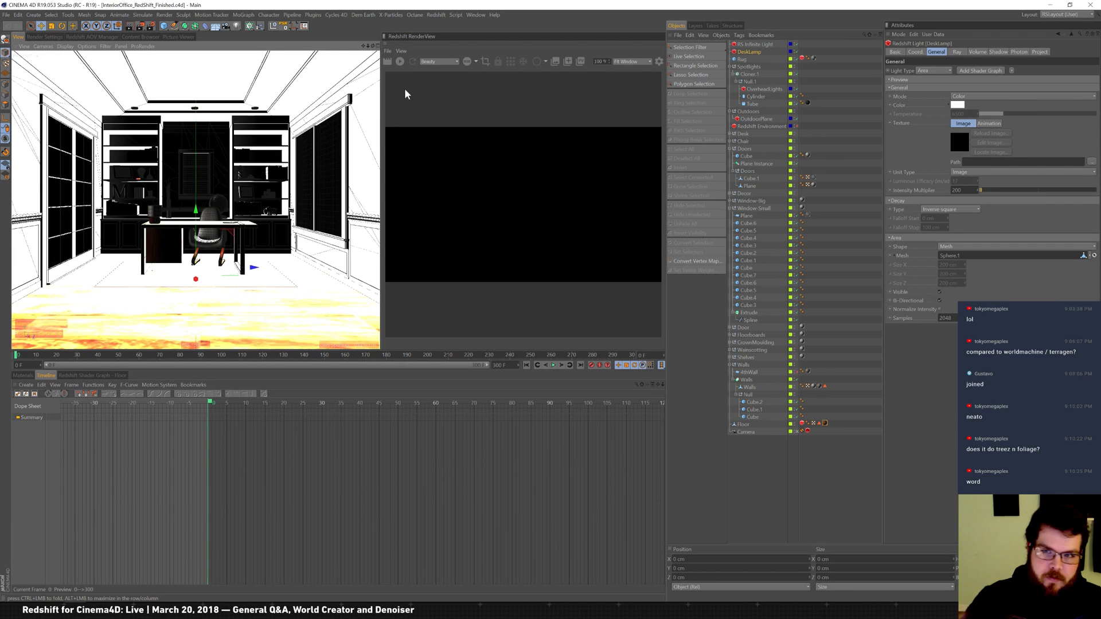
pyautogui.click(400, 62)
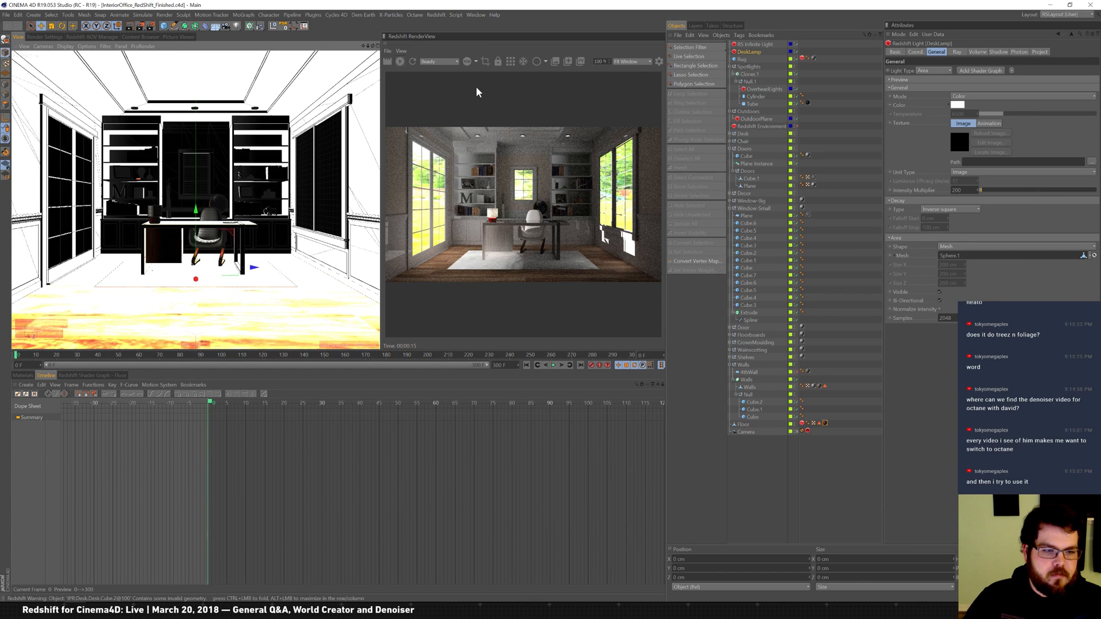
# Step: Dock the Redshift RenderView beside the material manager below the viewport, and enlarge that area upward
pyautogui.click(22, 376)
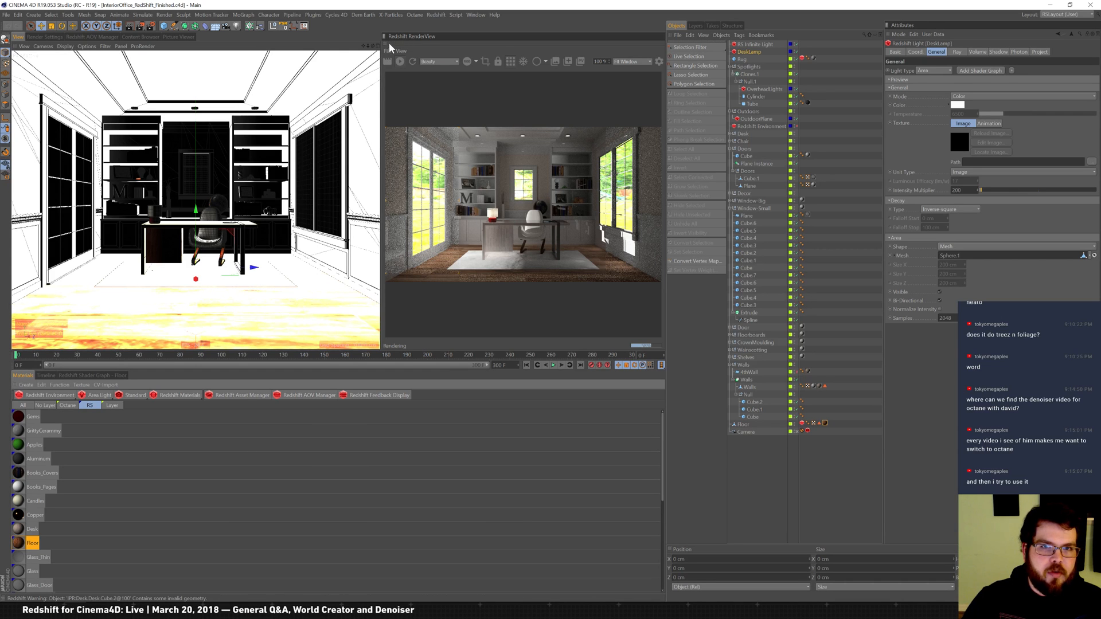
pyautogui.click(386, 53)
pyautogui.moveTo(384, 36); pyautogui.dragTo(58, 376)
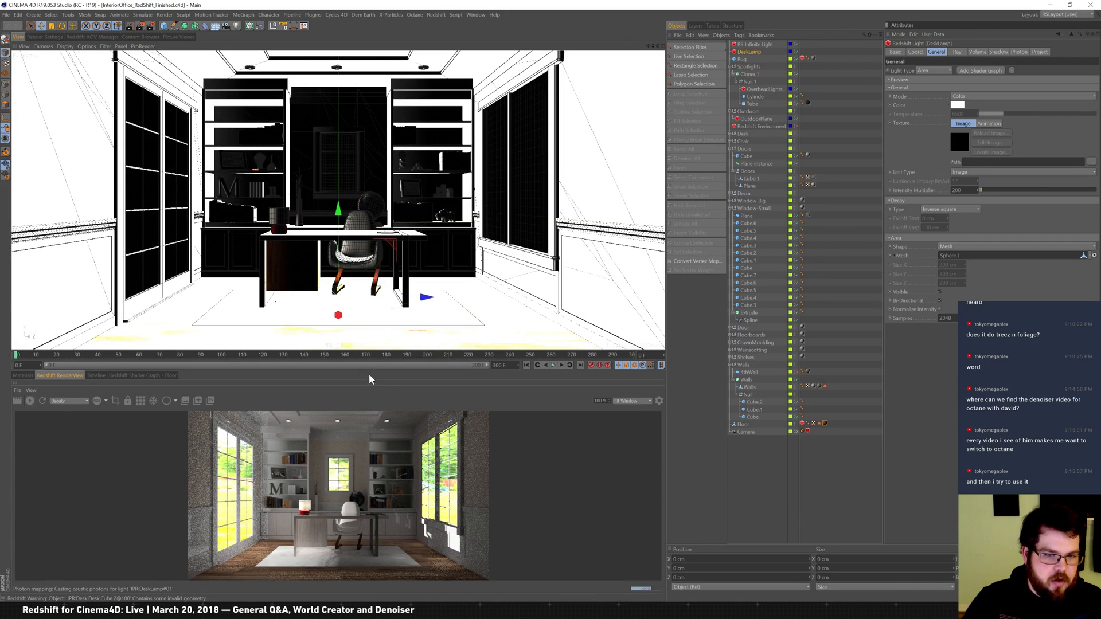
pyautogui.moveTo(363, 360); pyautogui.dragTo(367, 148)
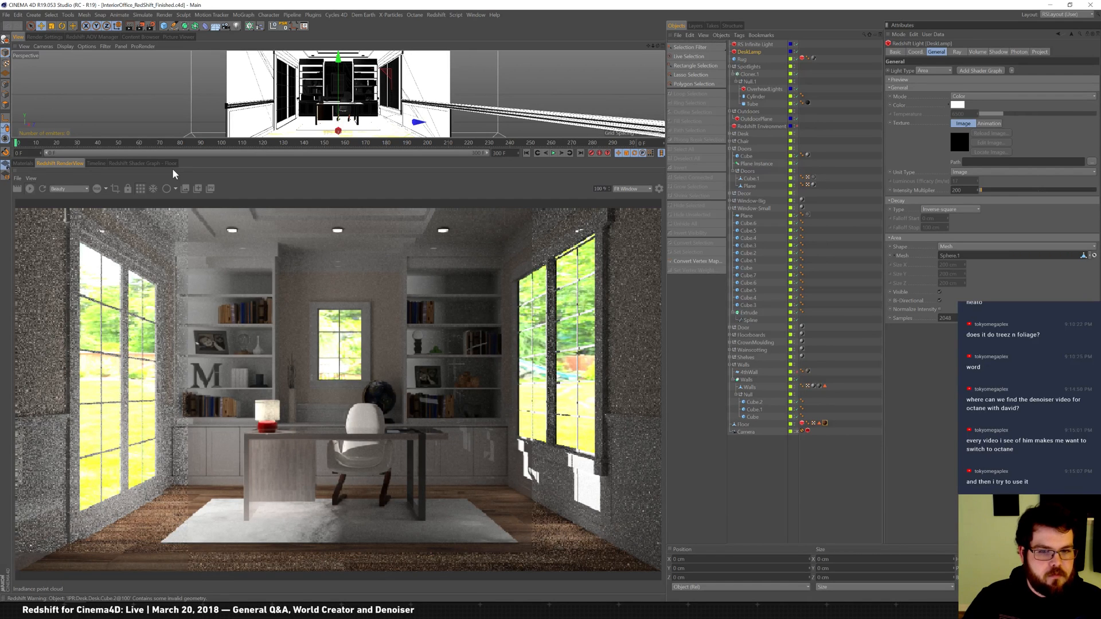
# Step: Set Redshift's secondary GI engine to Brute Force and refresh the preview render
pyautogui.click(53, 37)
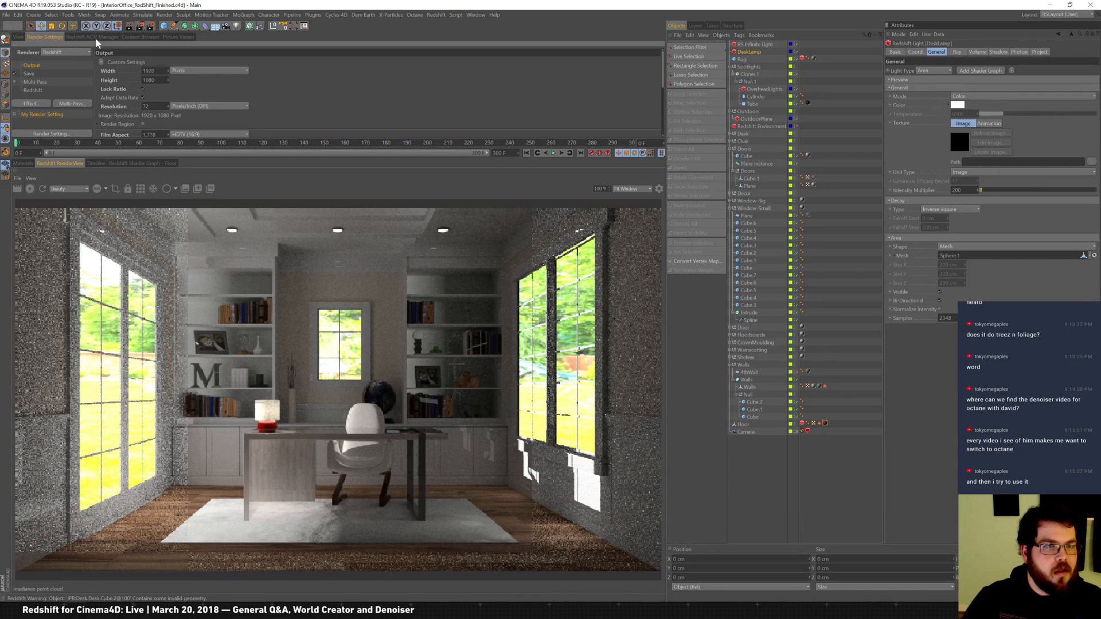
pyautogui.click(33, 91)
pyautogui.click(208, 63)
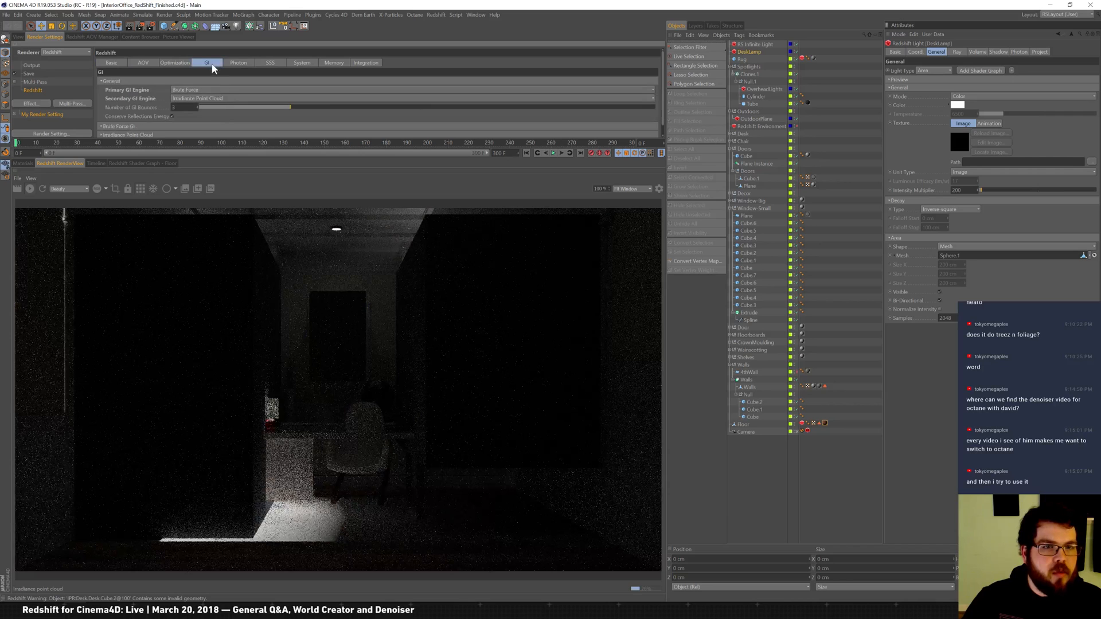
pyautogui.click(227, 98)
pyautogui.click(218, 136)
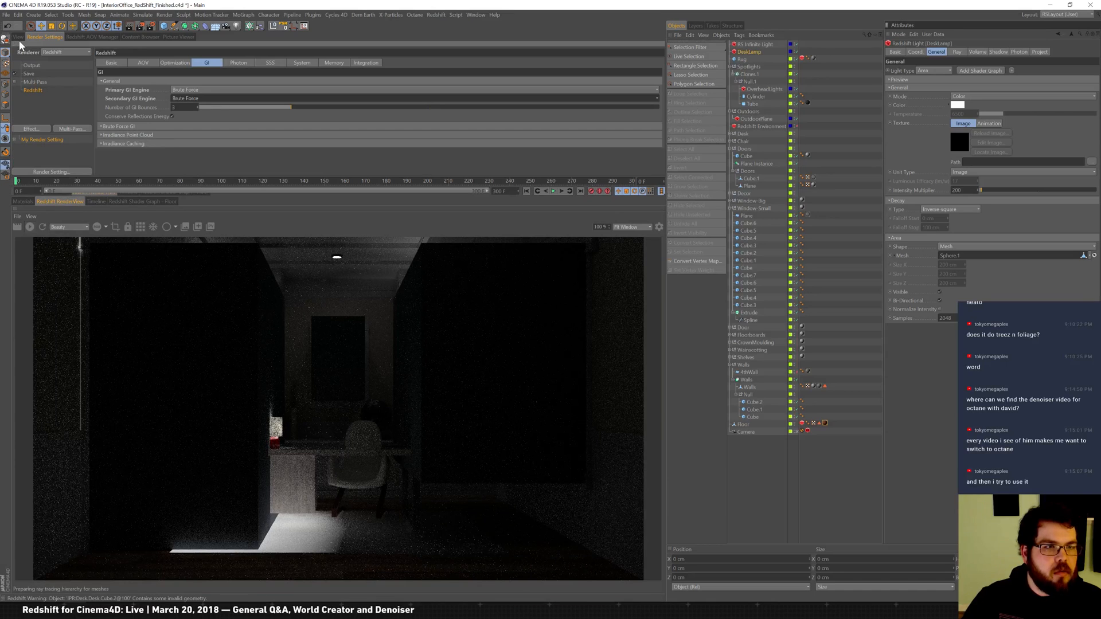
pyautogui.click(17, 37)
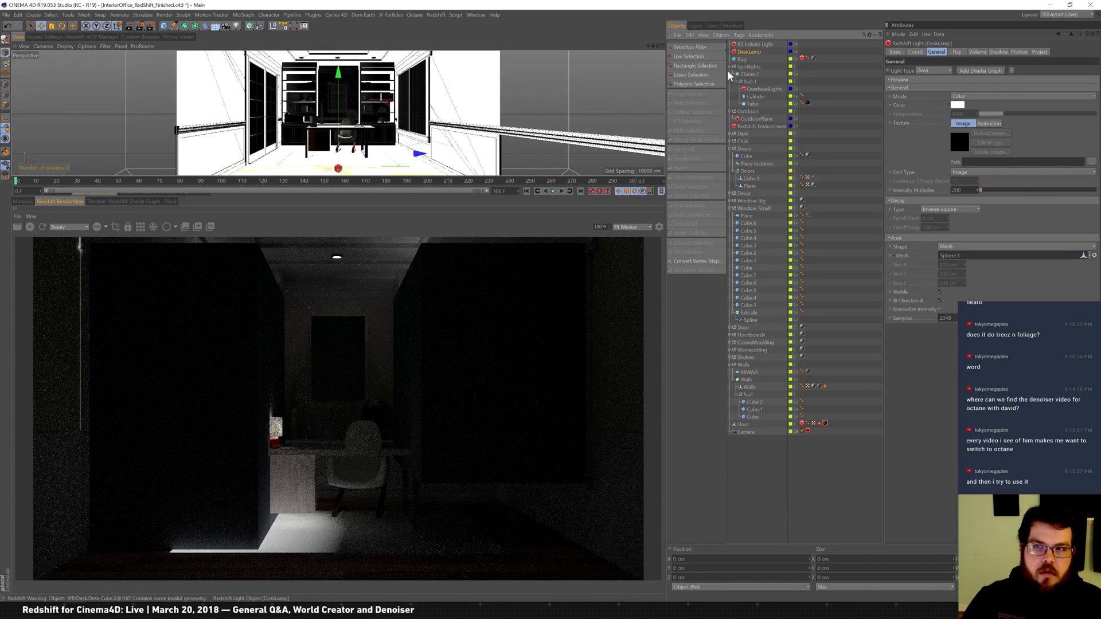
pyautogui.click(42, 227)
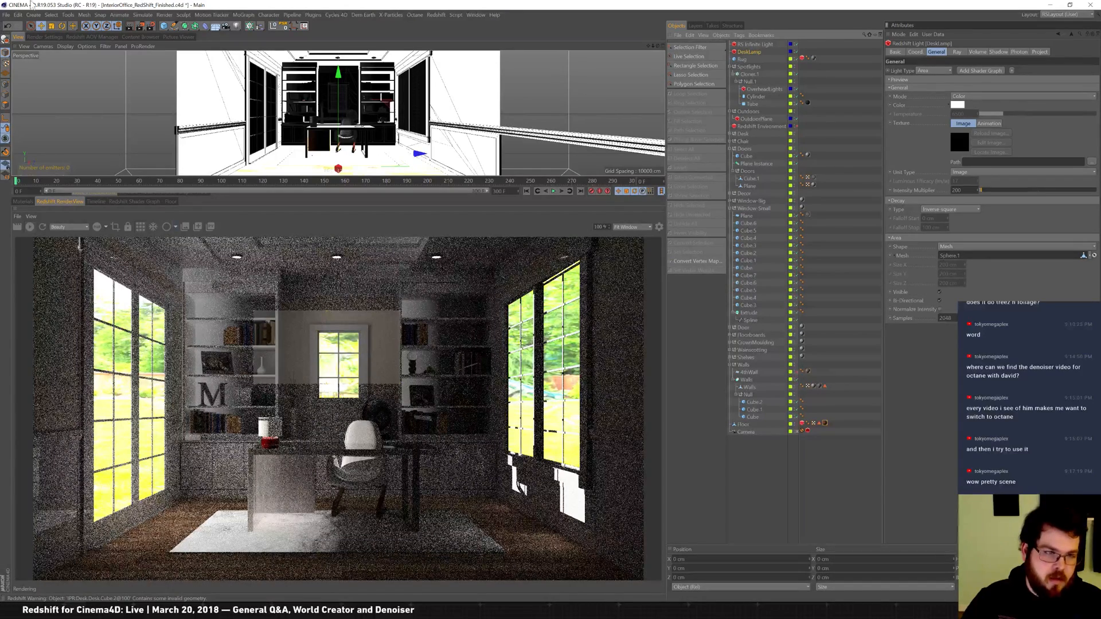
# Step: Set the denoise engine in Redshift's basic render settings to OptiX, and return to the scene view
pyautogui.click(61, 36)
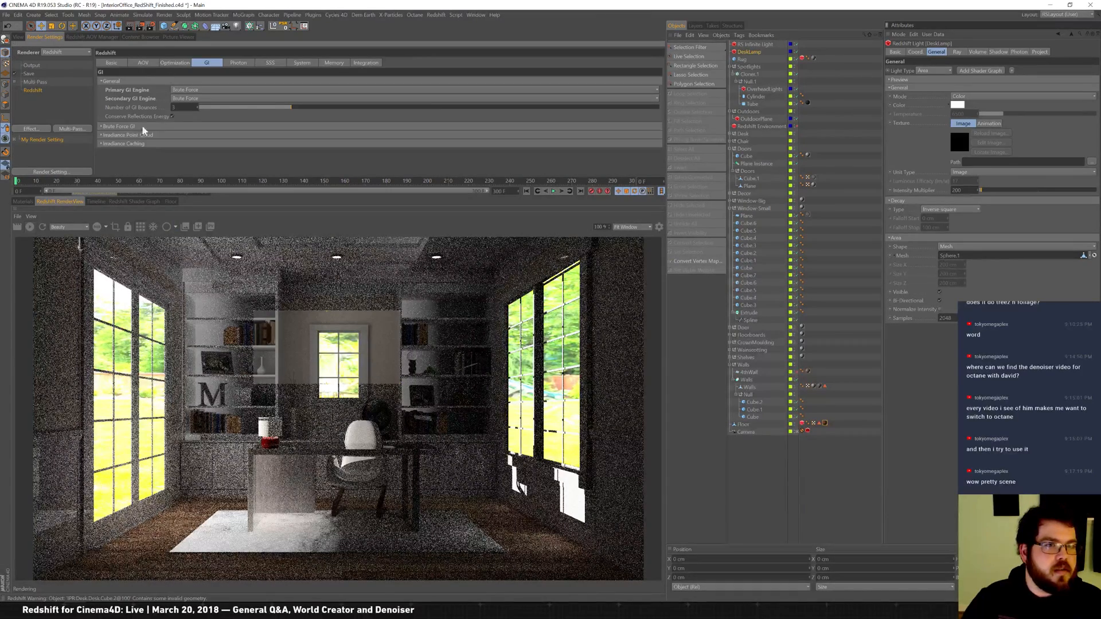
pyautogui.click(112, 63)
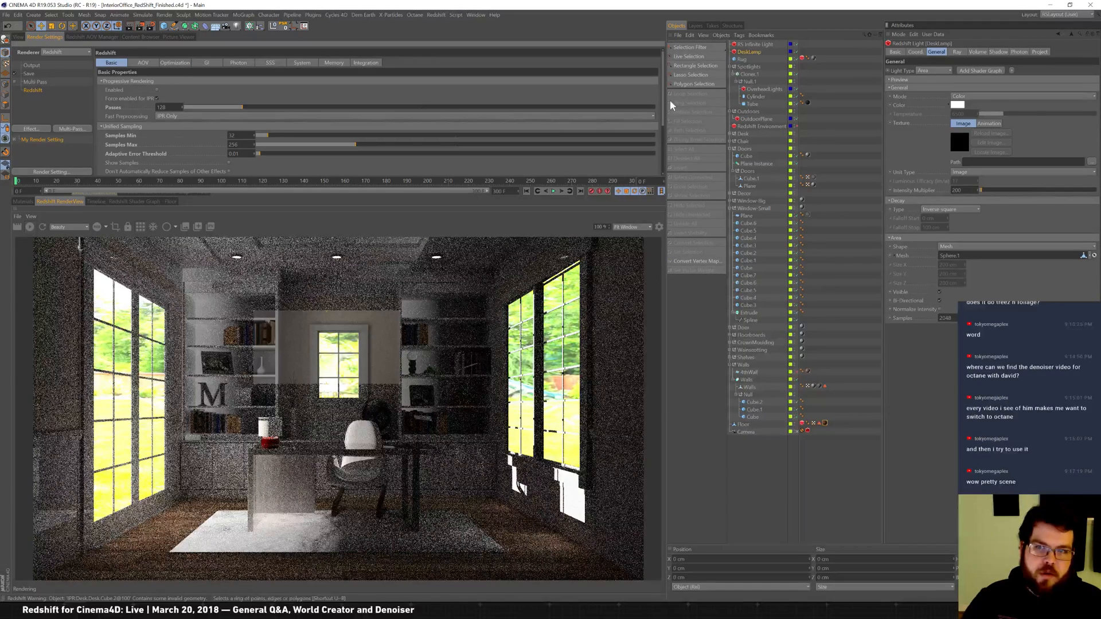
pyautogui.moveTo(663, 101); pyautogui.dragTo(670, 153)
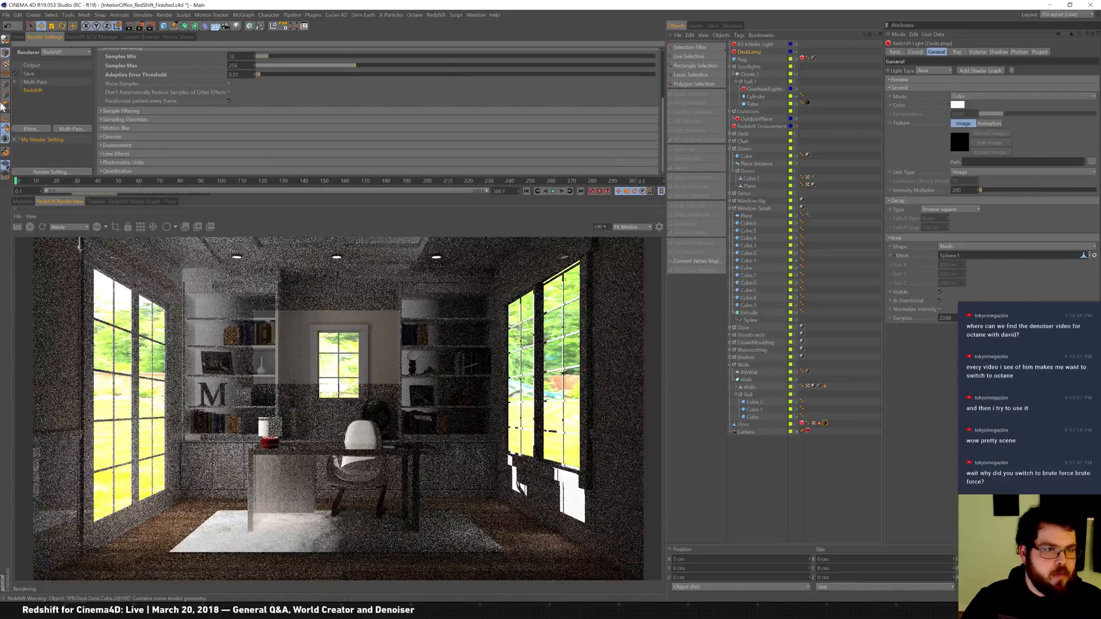
pyautogui.click(138, 137)
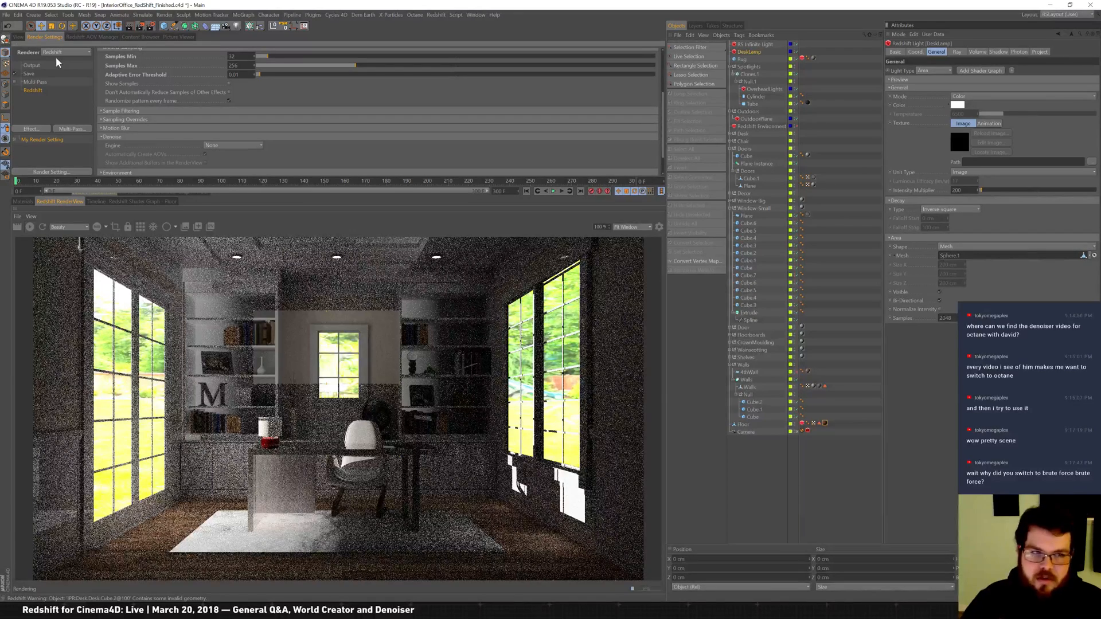
pyautogui.click(243, 145)
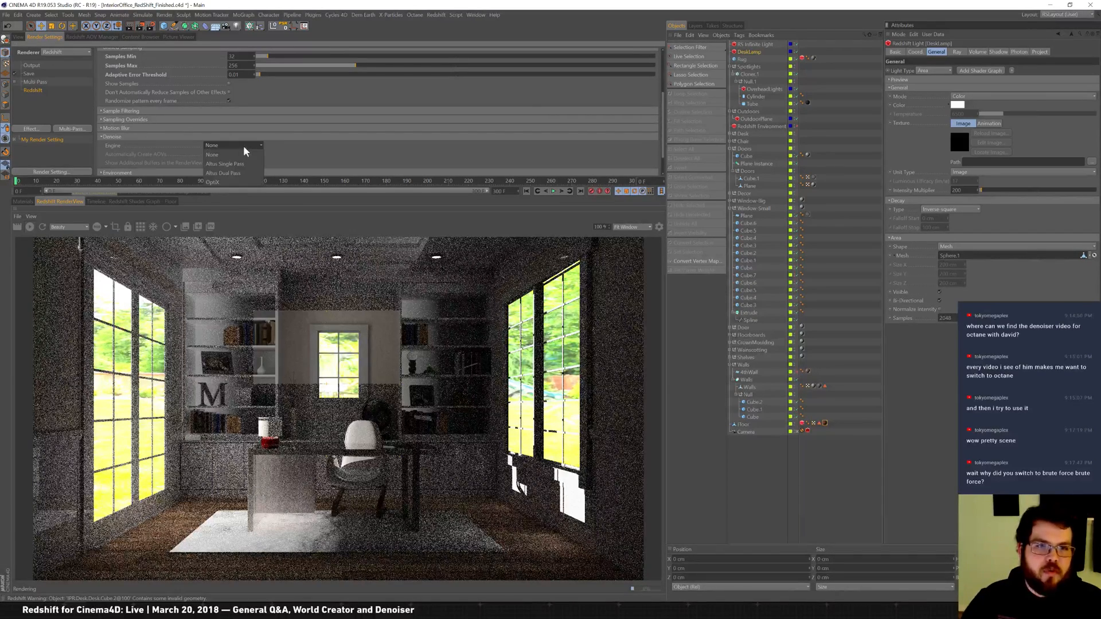
pyautogui.click(242, 183)
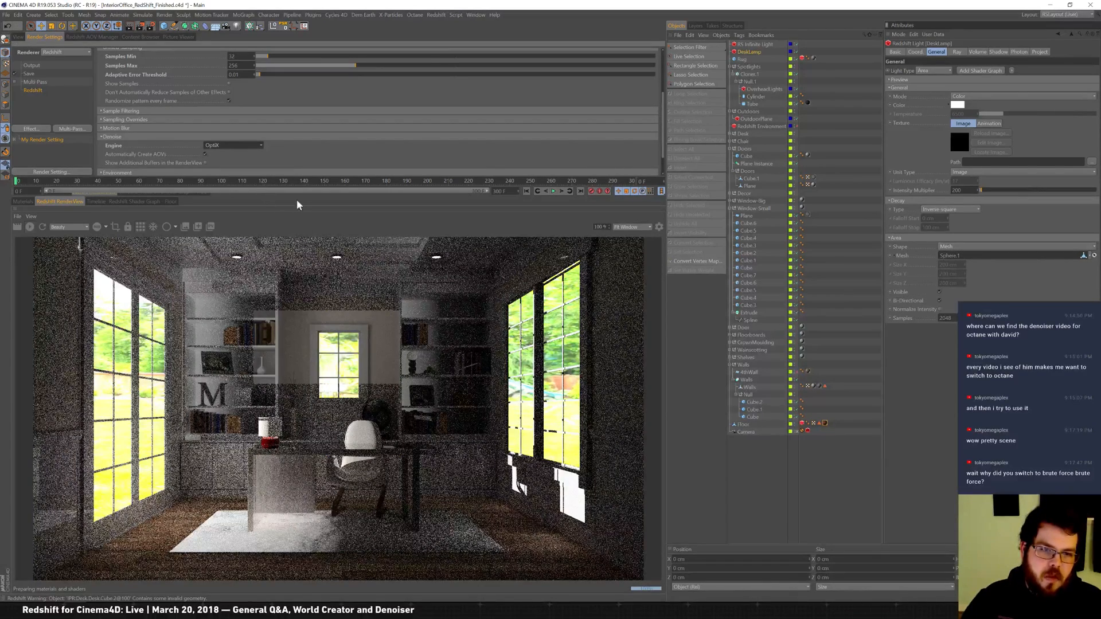
pyautogui.click(21, 37)
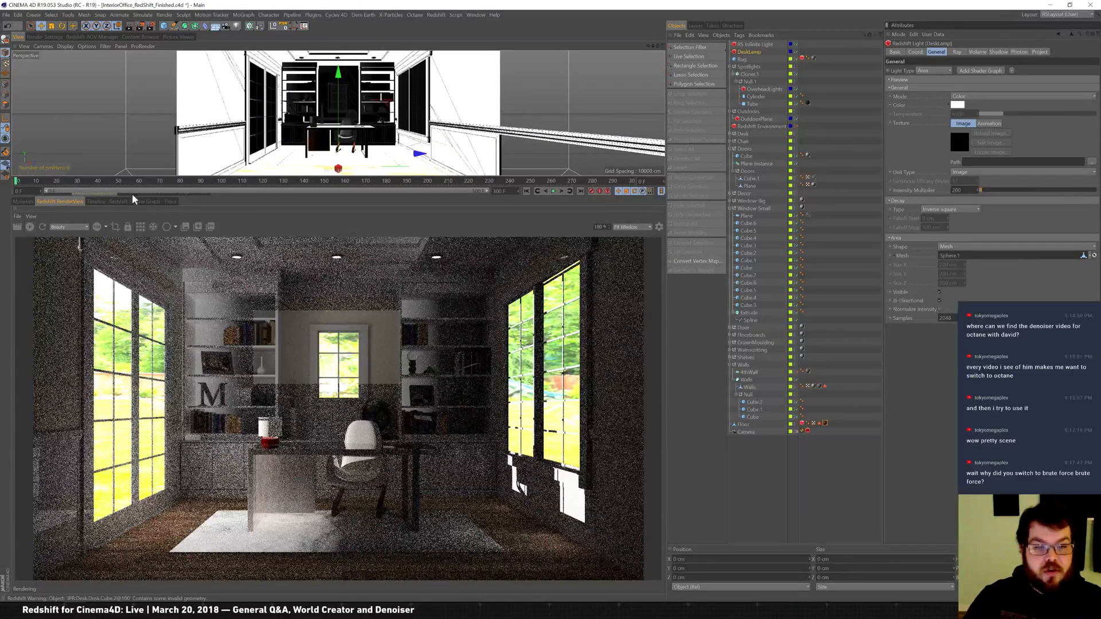
pyautogui.click(68, 228)
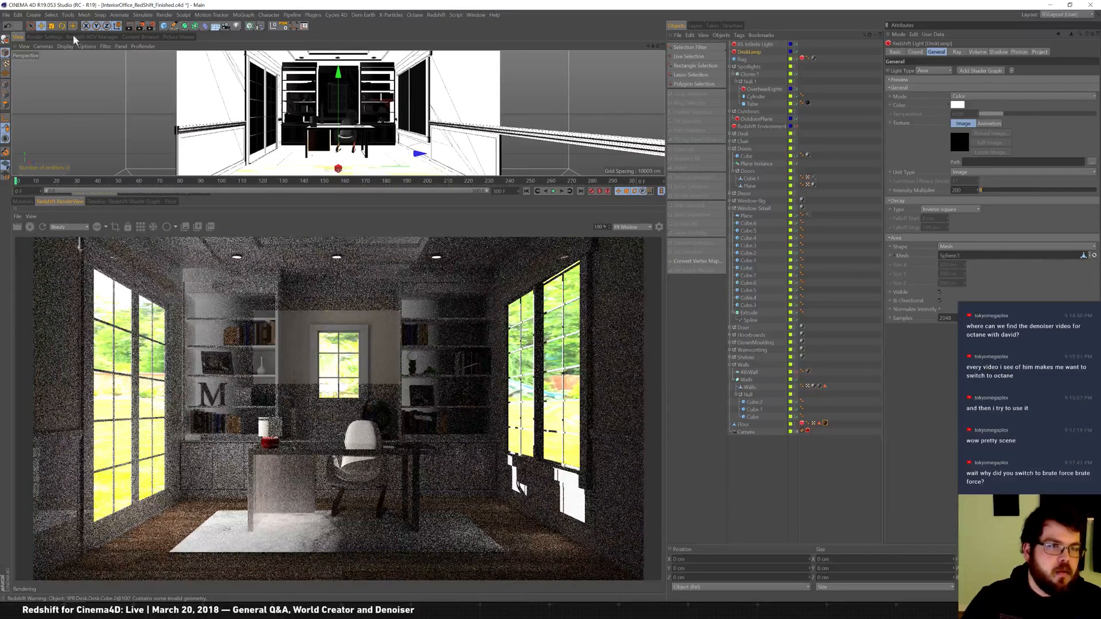
# Step: Set the secondary GI engine to Irradiance Point Cloud and the Brute Force GI number of rays to 64
pyautogui.click(46, 37)
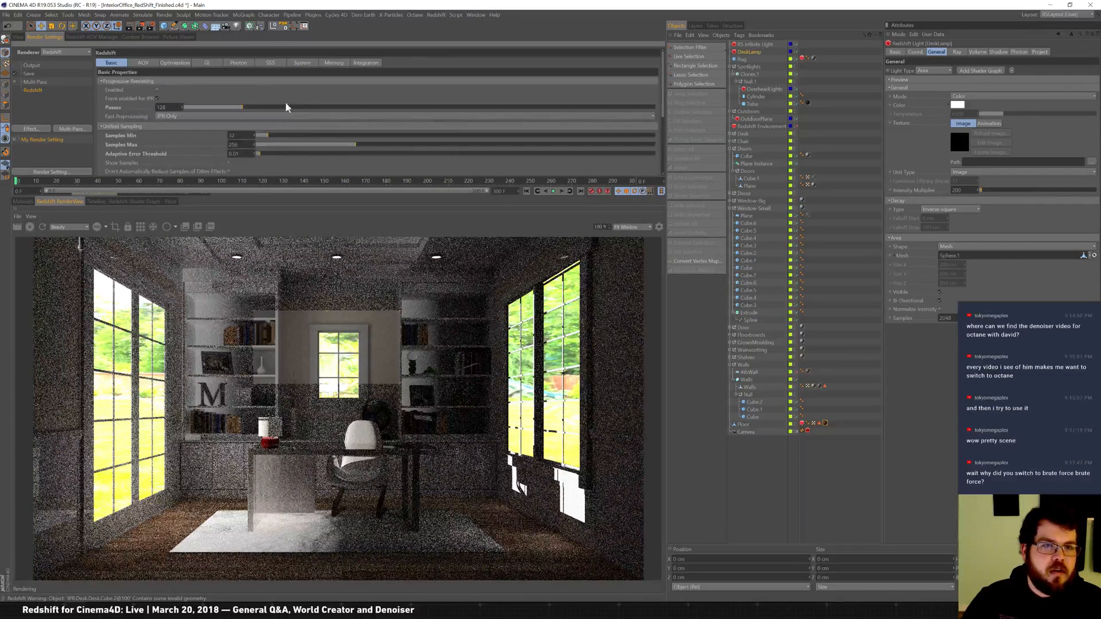
pyautogui.click(207, 63)
pyautogui.click(217, 98)
pyautogui.click(208, 126)
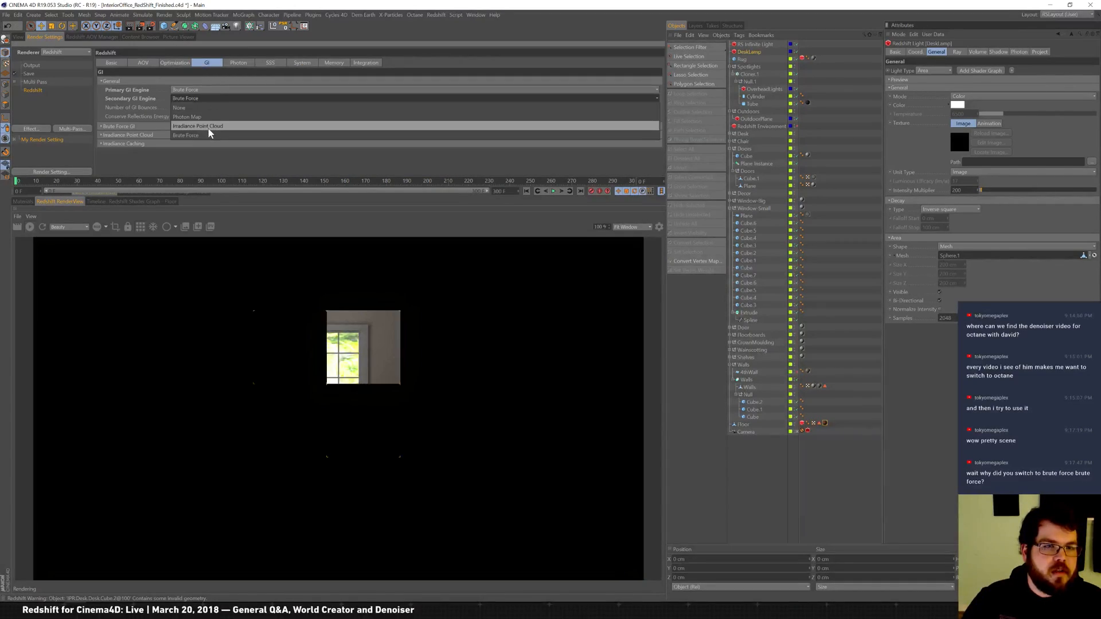
pyautogui.click(119, 127)
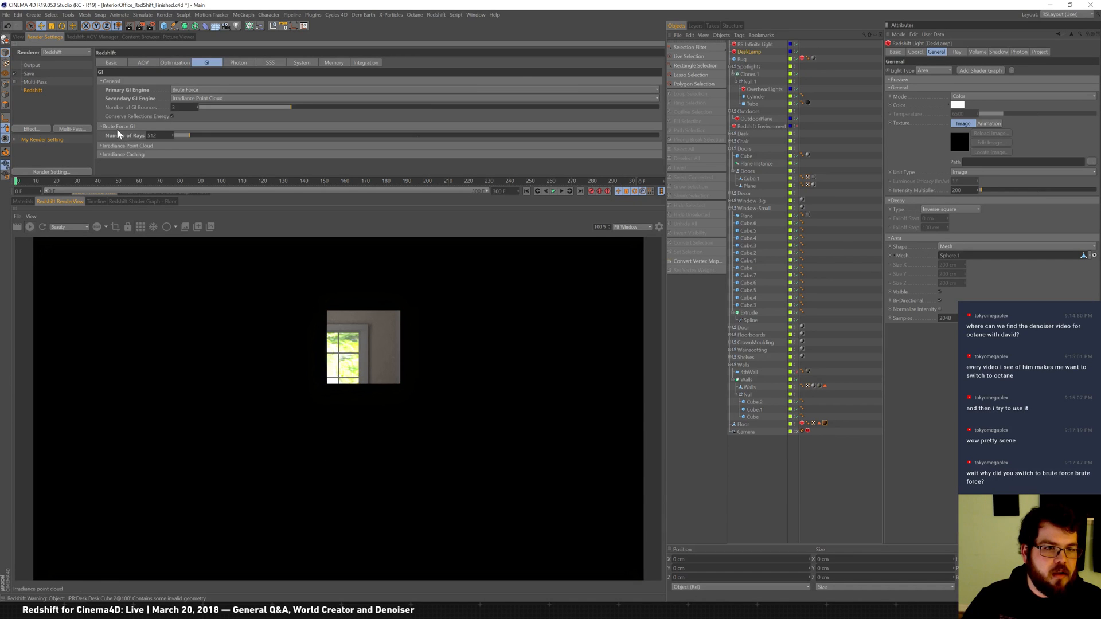
pyautogui.click(128, 145)
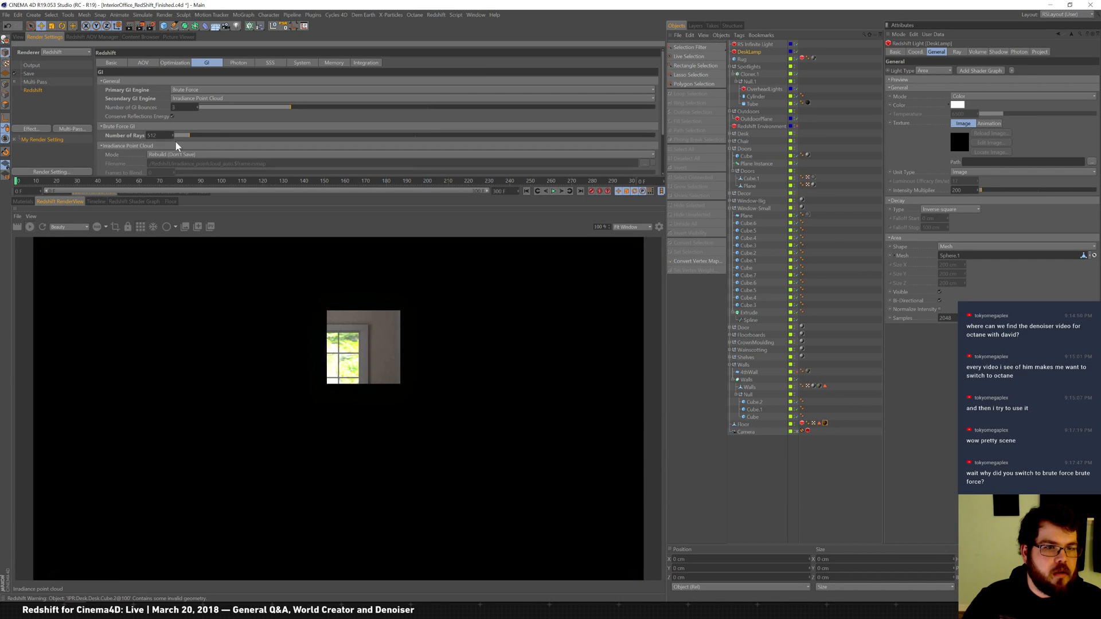
pyautogui.write('64')
pyautogui.press('Return')
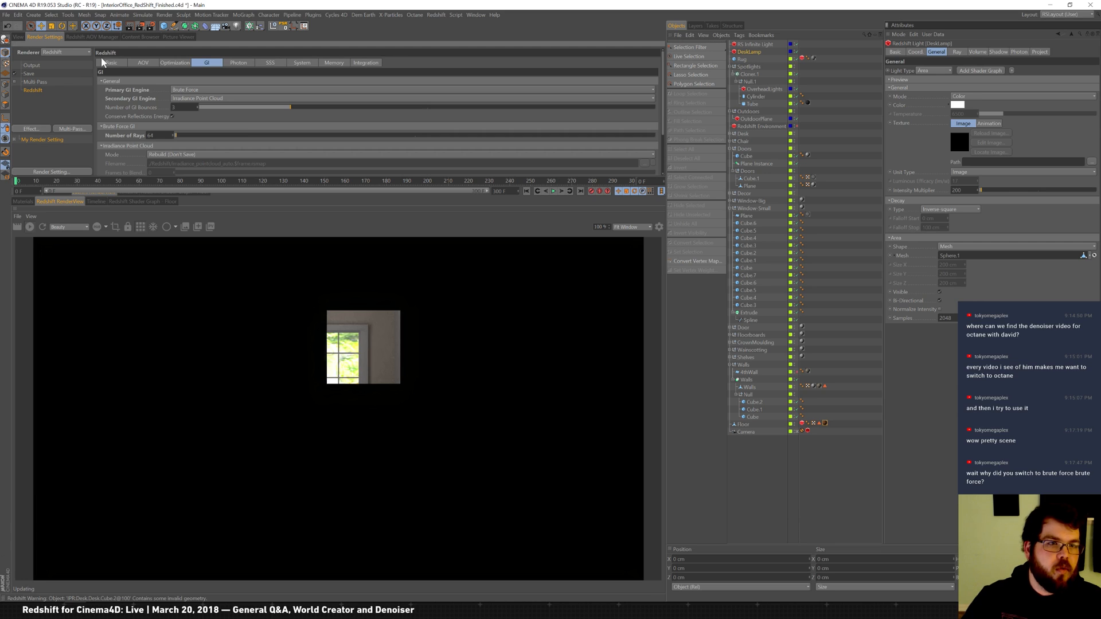
# Step: Set Redshift's unified sampling to 16 minimum and 64 maximum samples, and refresh the preview render
pyautogui.click(113, 62)
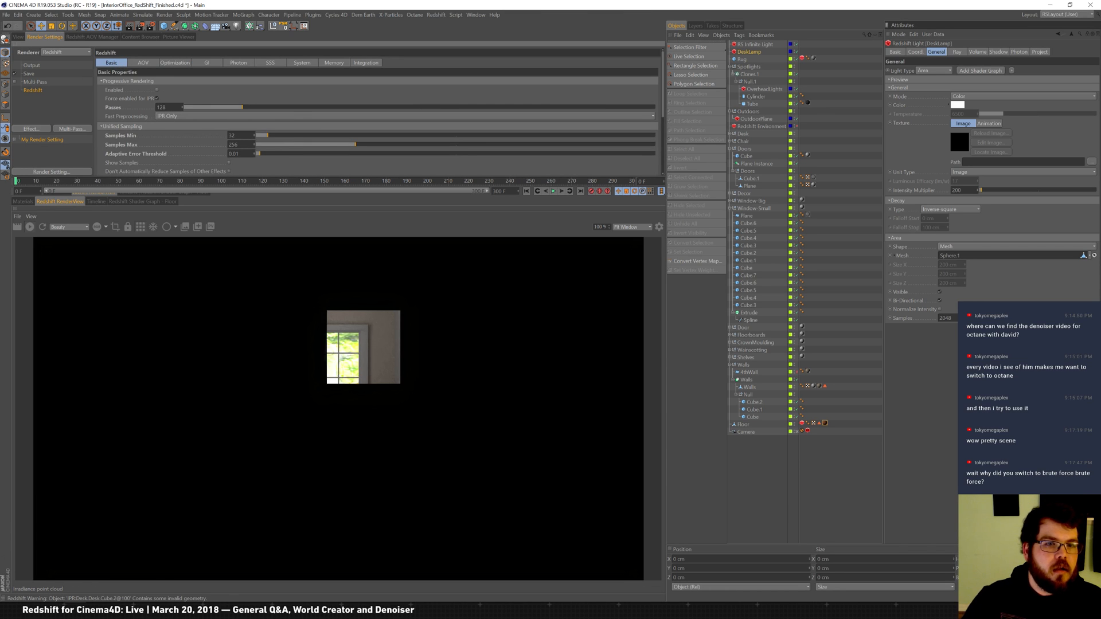
pyautogui.write('16')
pyautogui.press('Tab')
pyautogui.write('64')
pyautogui.press('Return')
pyautogui.click(21, 38)
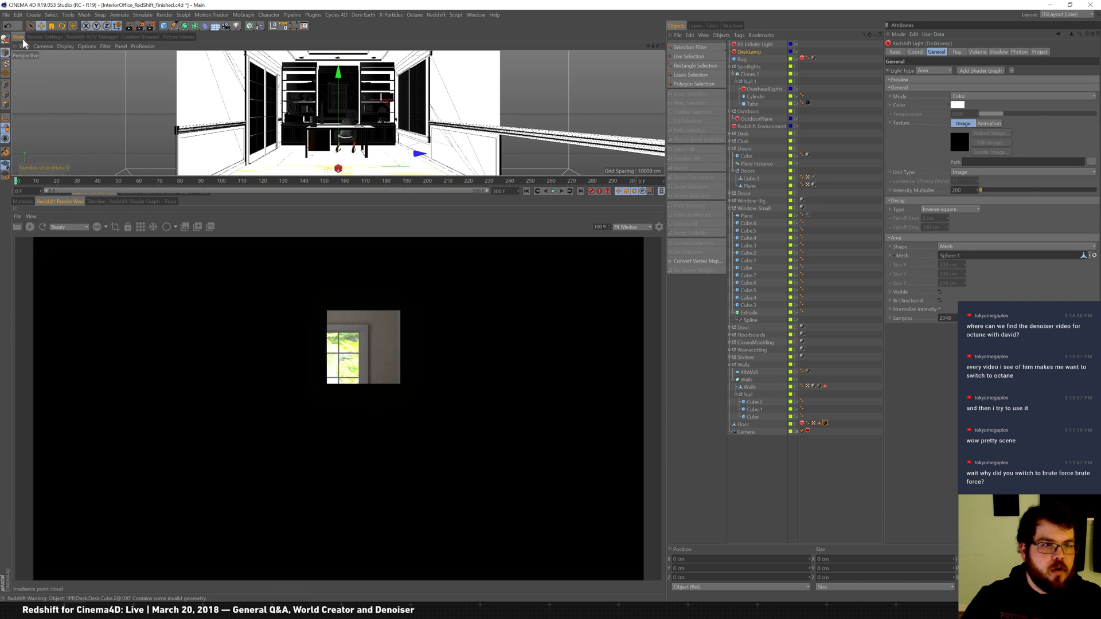
pyautogui.click(42, 227)
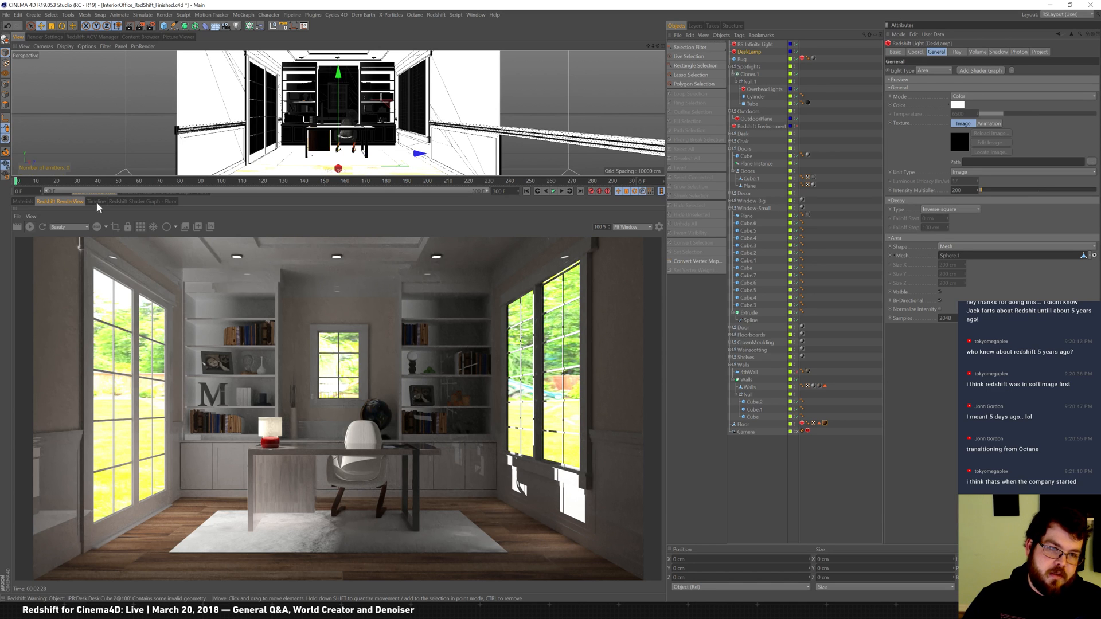
# Step: Compare the render's noisy beauty pass with the denoised Beauty pass in the RenderView
pyautogui.click(77, 227)
pyautogui.click(81, 239)
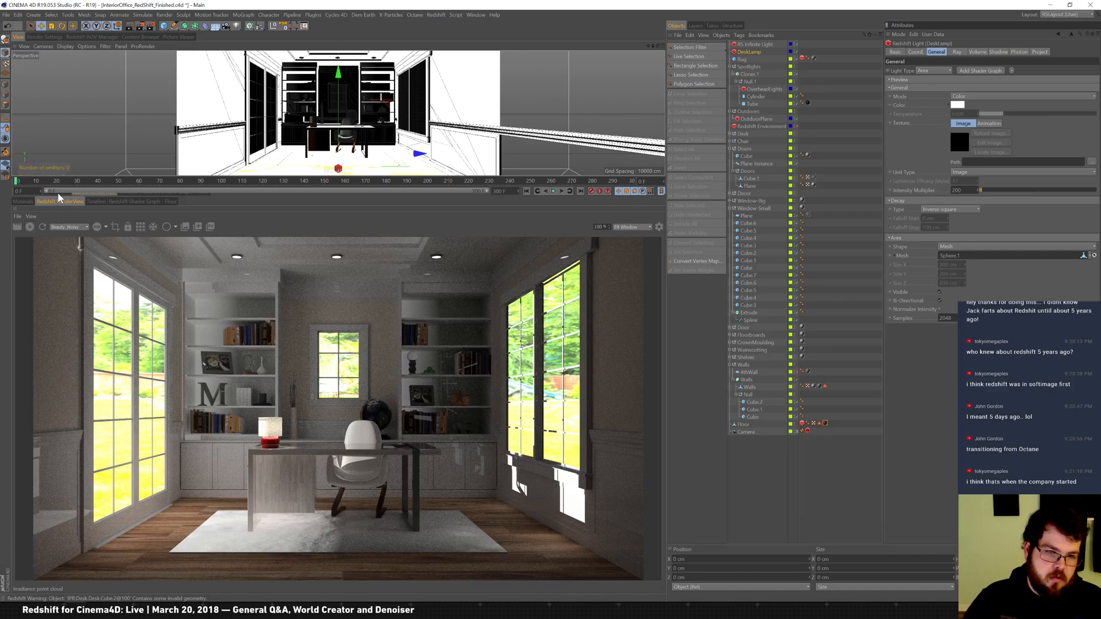
pyautogui.click(65, 227)
pyautogui.click(66, 232)
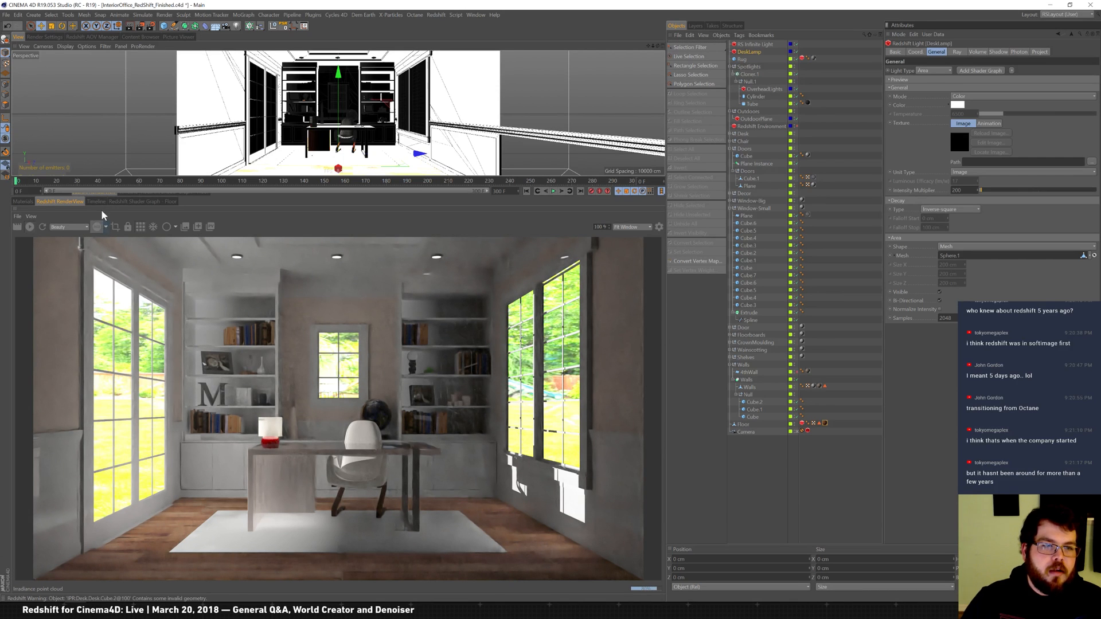
# Step: Set the unified sampling maximum to 128 samples, and return to the scene view
pyautogui.click(51, 35)
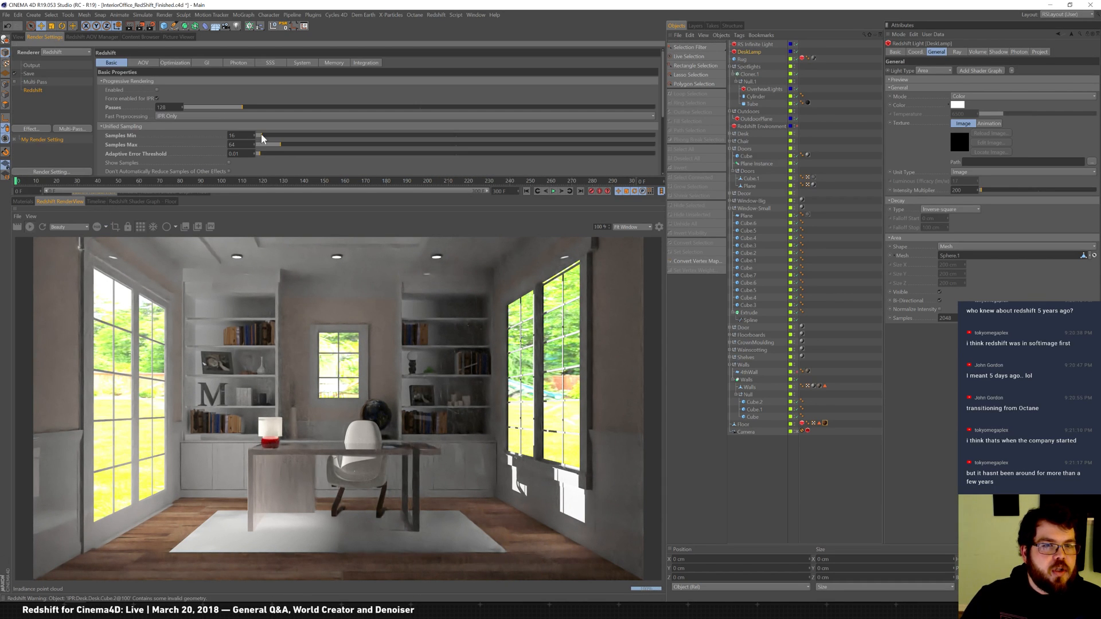
pyautogui.moveTo(237, 136); pyautogui.dragTo(220, 137)
pyautogui.press('Tab')
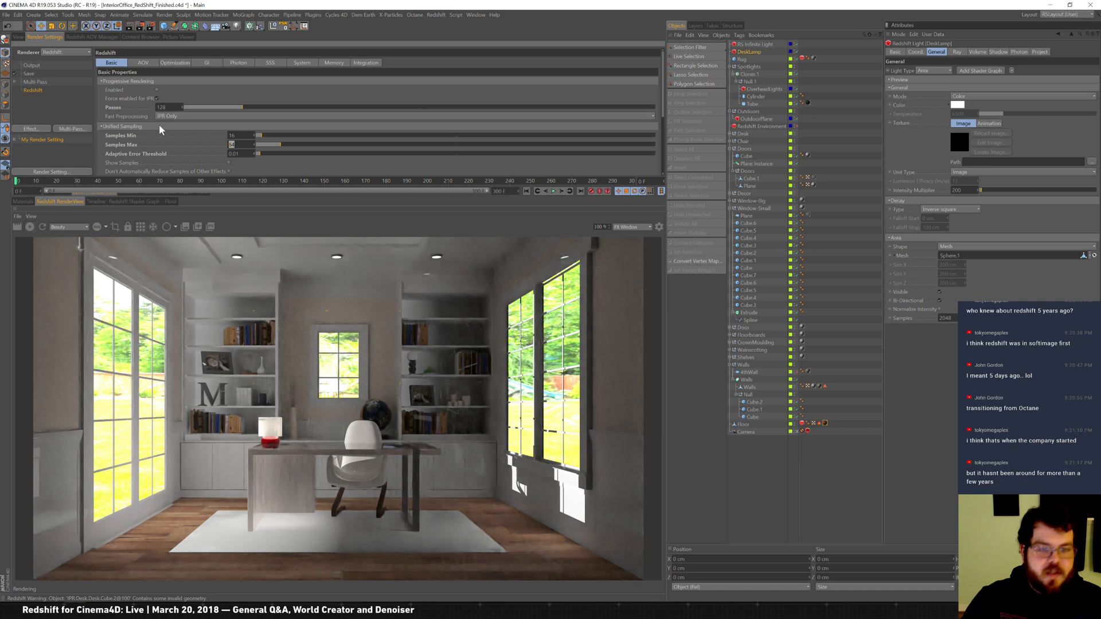
pyautogui.write('128')
pyautogui.press('Return')
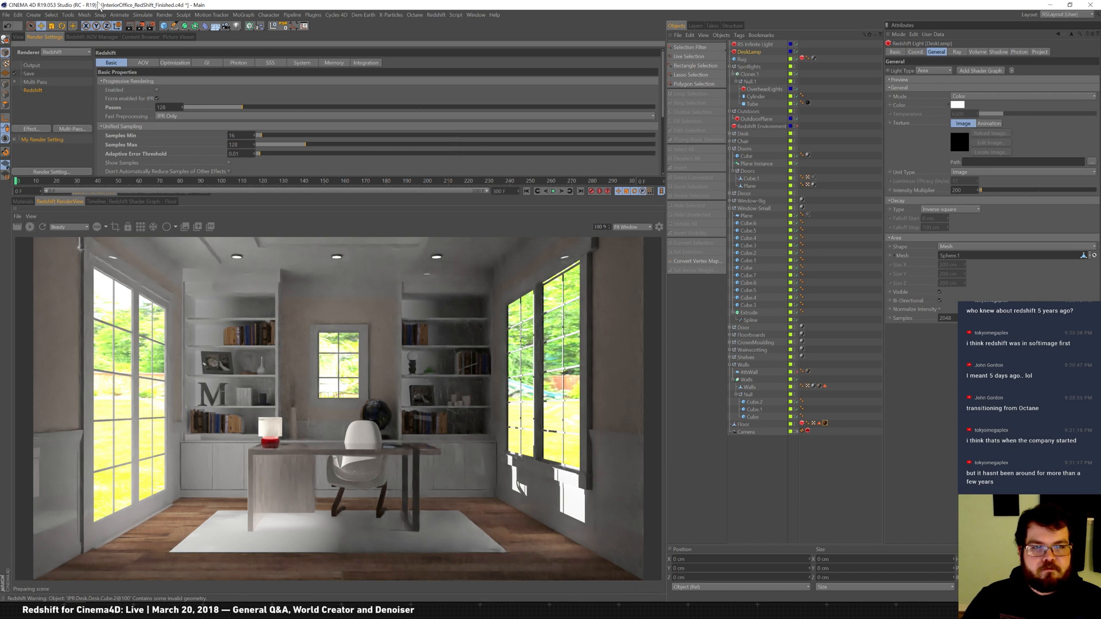
pyautogui.click(18, 37)
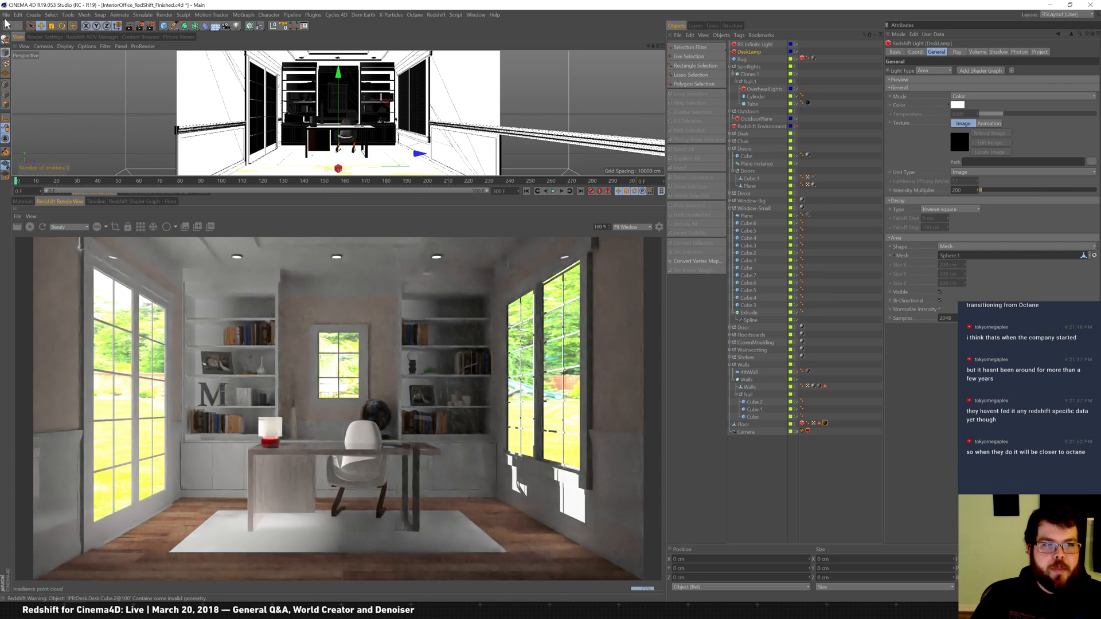
# Step: Check the available denoise engines in Redshift's basic render settings, keeping OptiX selected
pyautogui.click(46, 37)
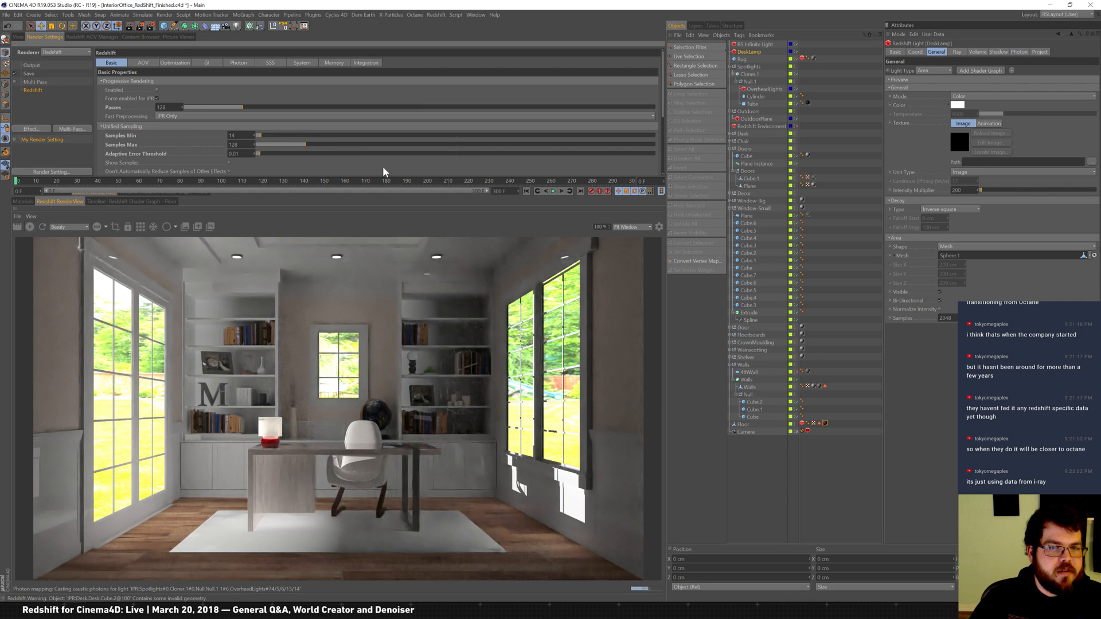
pyautogui.scroll(-5, 375, 160)
pyautogui.click(229, 117)
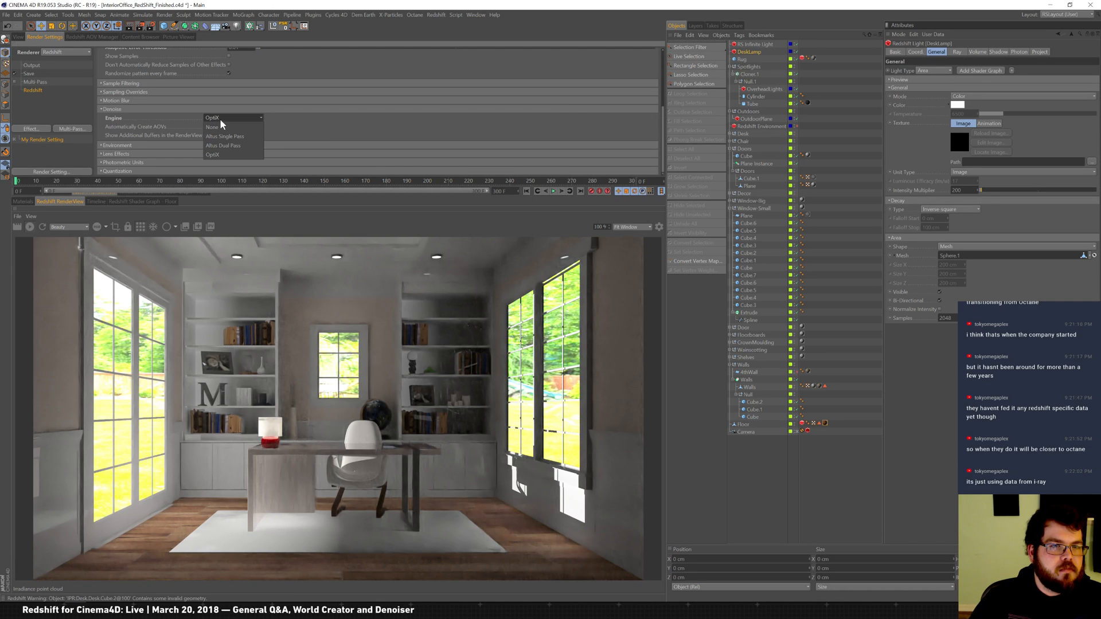
pyautogui.click(278, 116)
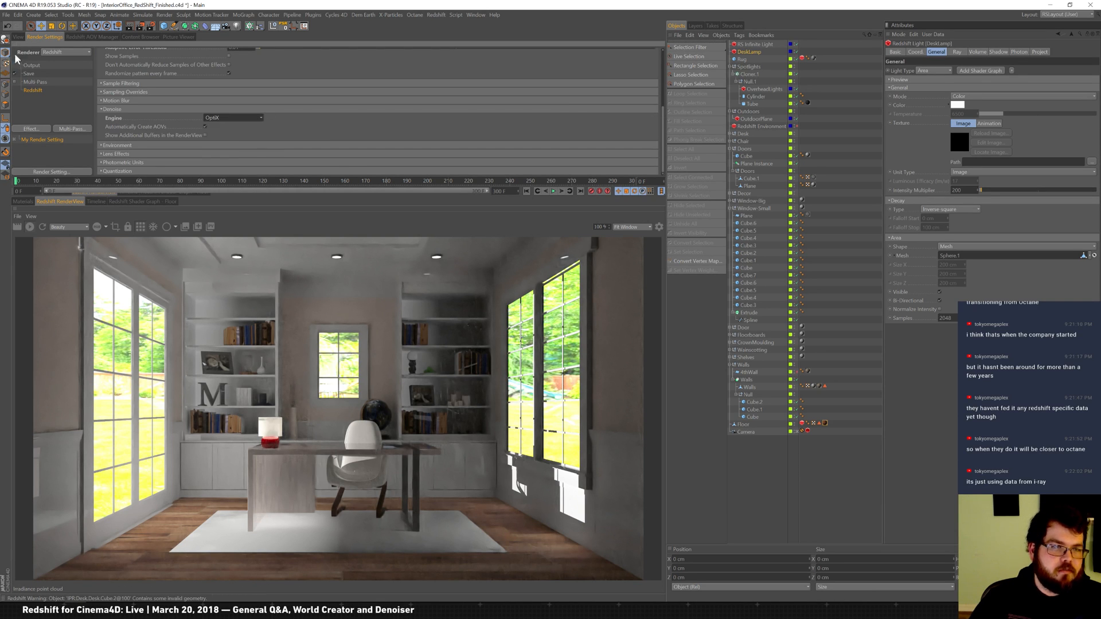
pyautogui.click(19, 37)
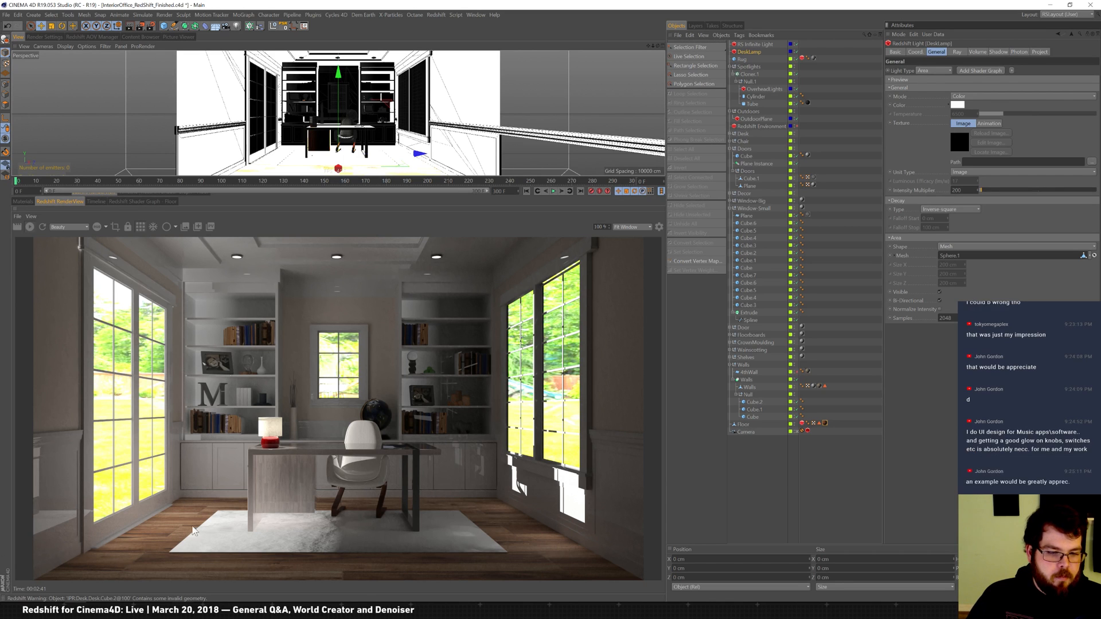
# Step: Set the denoise engine to Altus Single Pass and refresh the preview render
pyautogui.click(46, 37)
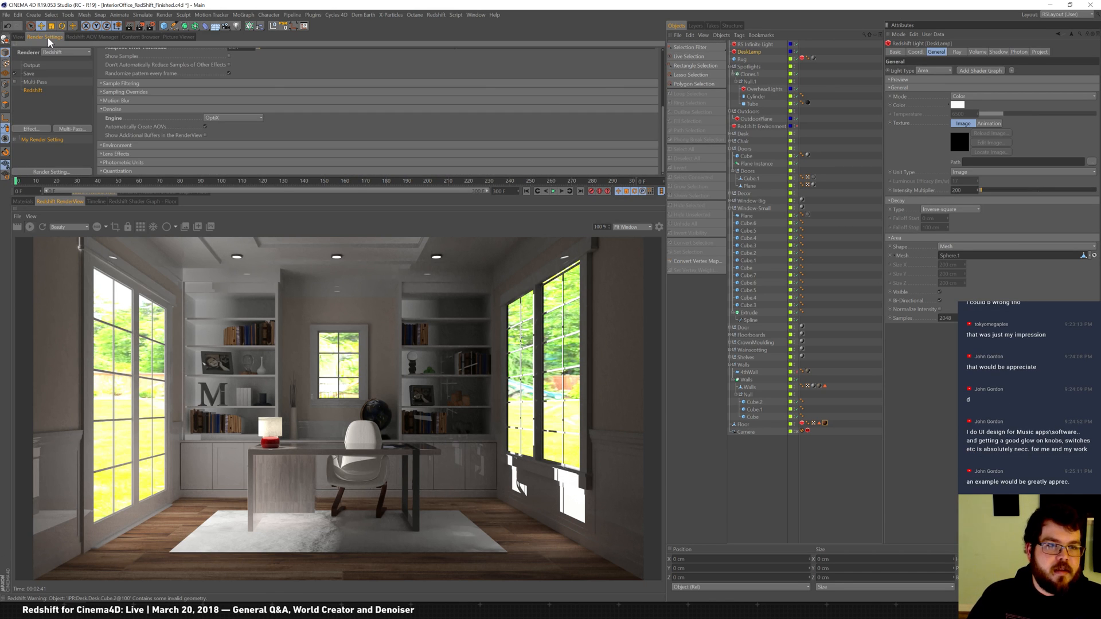
pyautogui.click(227, 119)
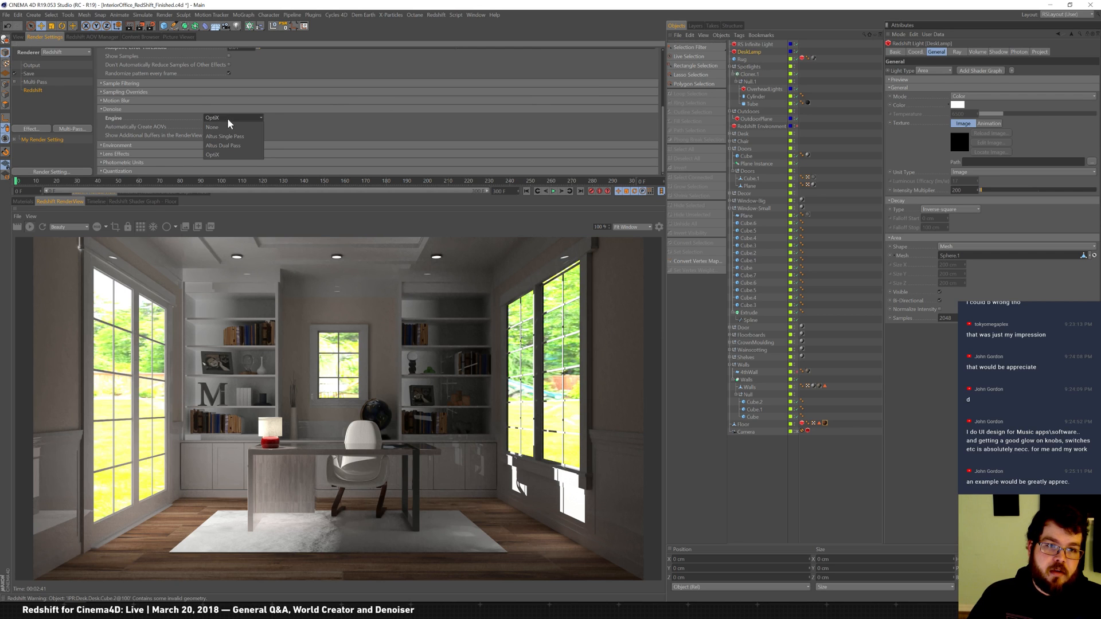
pyautogui.click(232, 138)
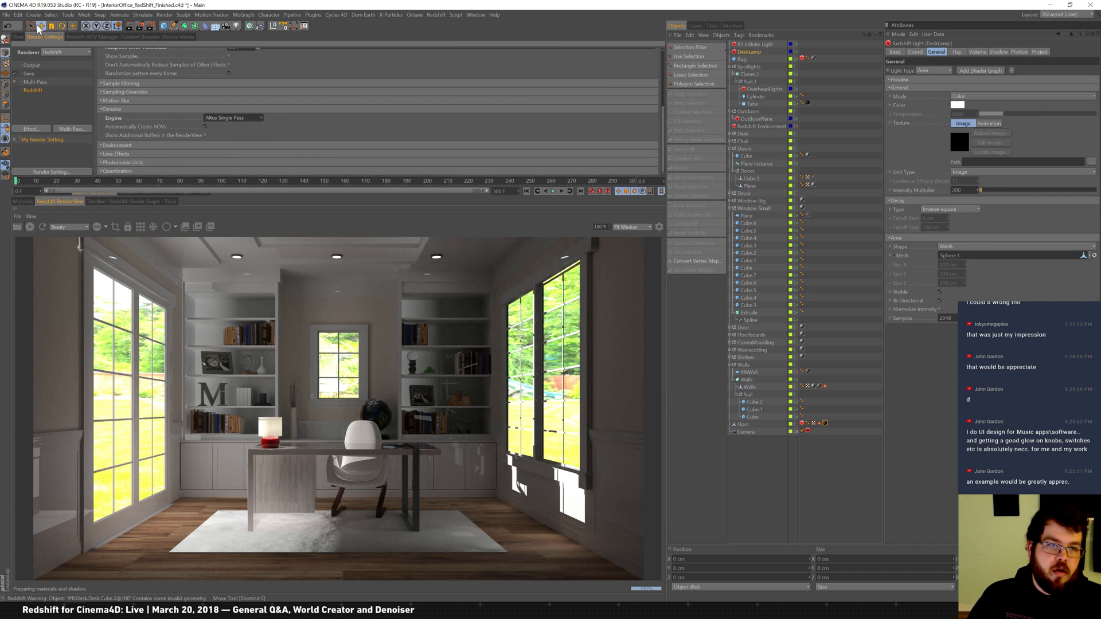
pyautogui.click(18, 37)
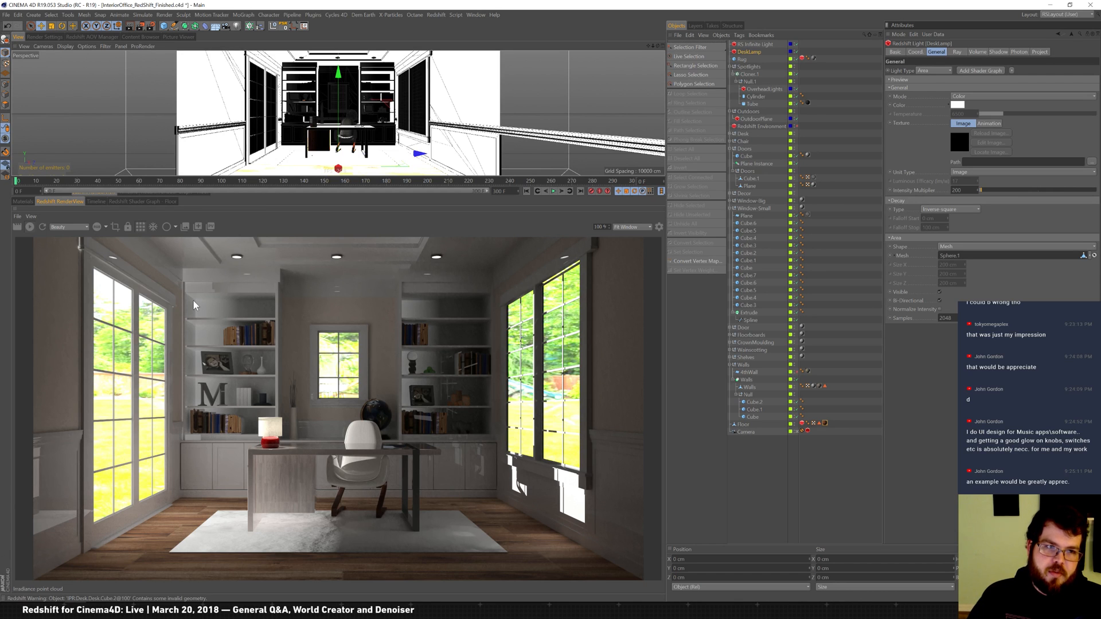
pyautogui.click(44, 225)
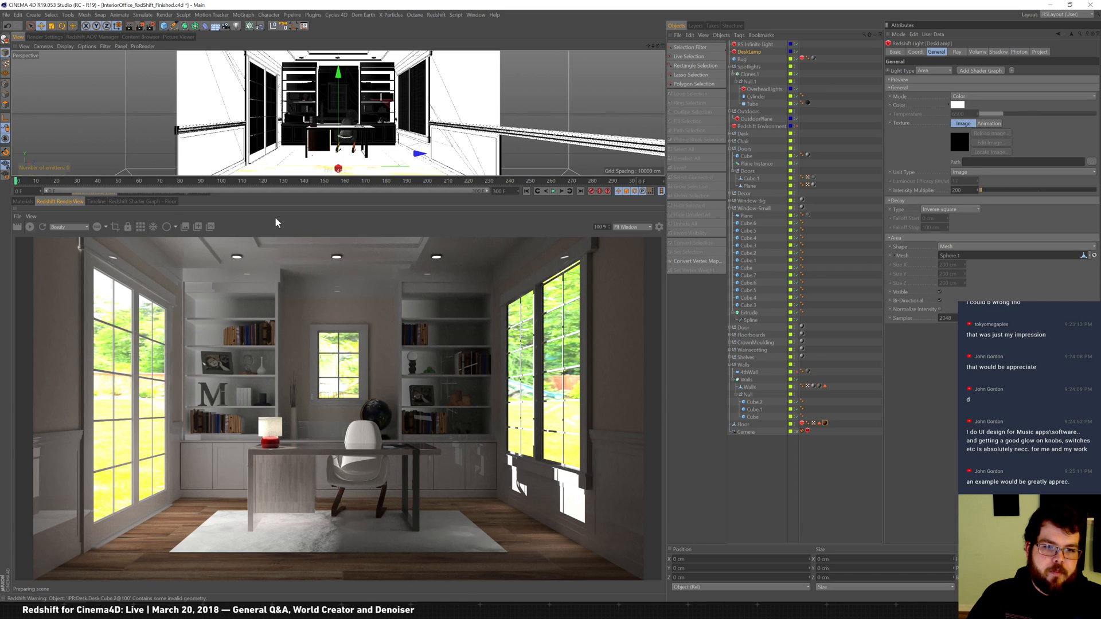
# Step: Set the unified sampling to 8 minimum and 16 maximum samples, and return to the scene view
pyautogui.click(47, 37)
pyautogui.doubleClick(233, 136)
pyautogui.write('12')
pyautogui.press('Return')
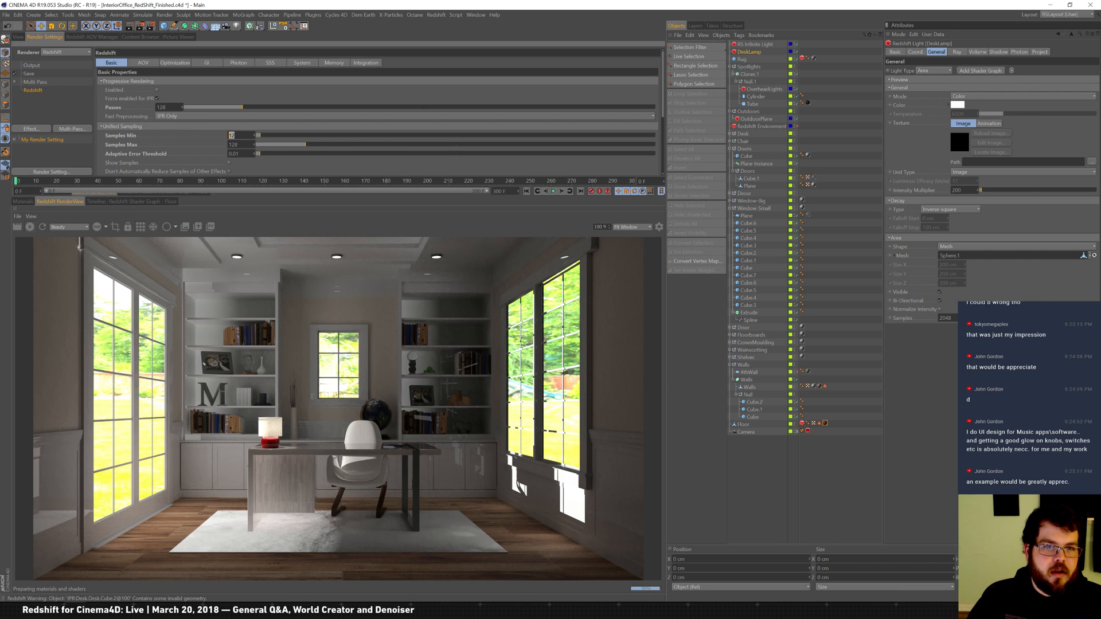
pyautogui.write('8')
pyautogui.press('Tab')
pyautogui.write('16')
pyautogui.press('Return')
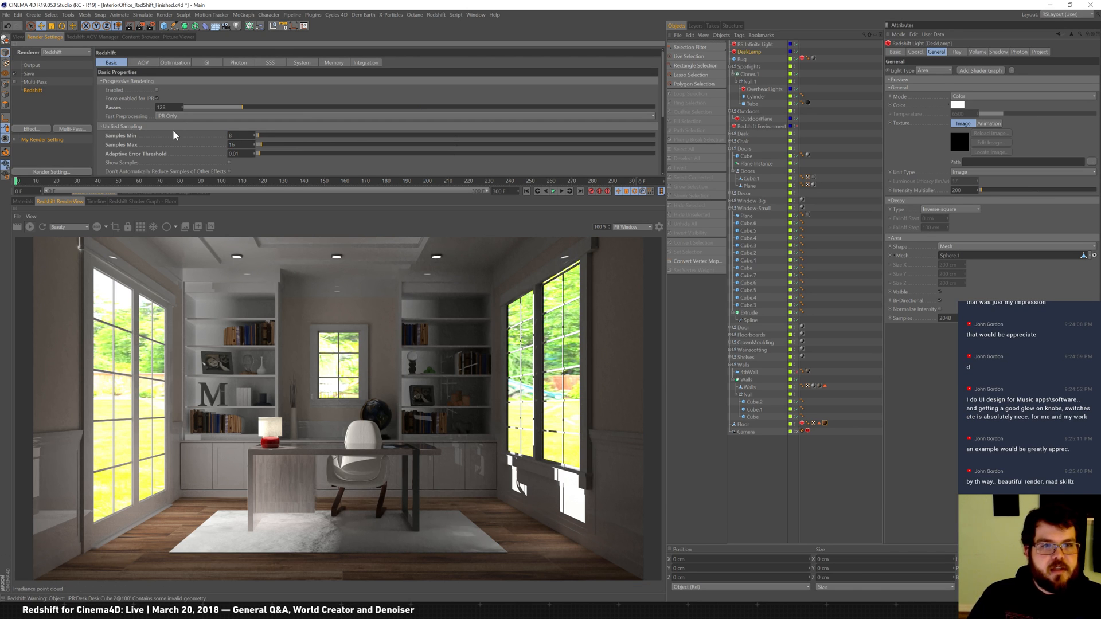
pyautogui.click(18, 37)
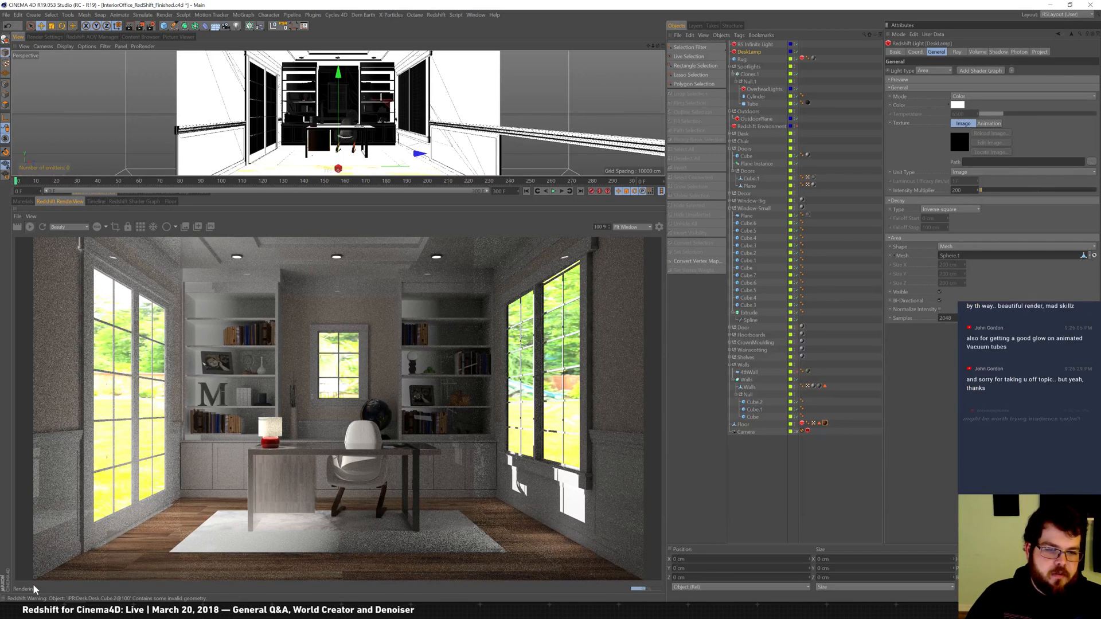
# Step: Check the output page of the render settings, and return to the scene view
pyautogui.click(55, 36)
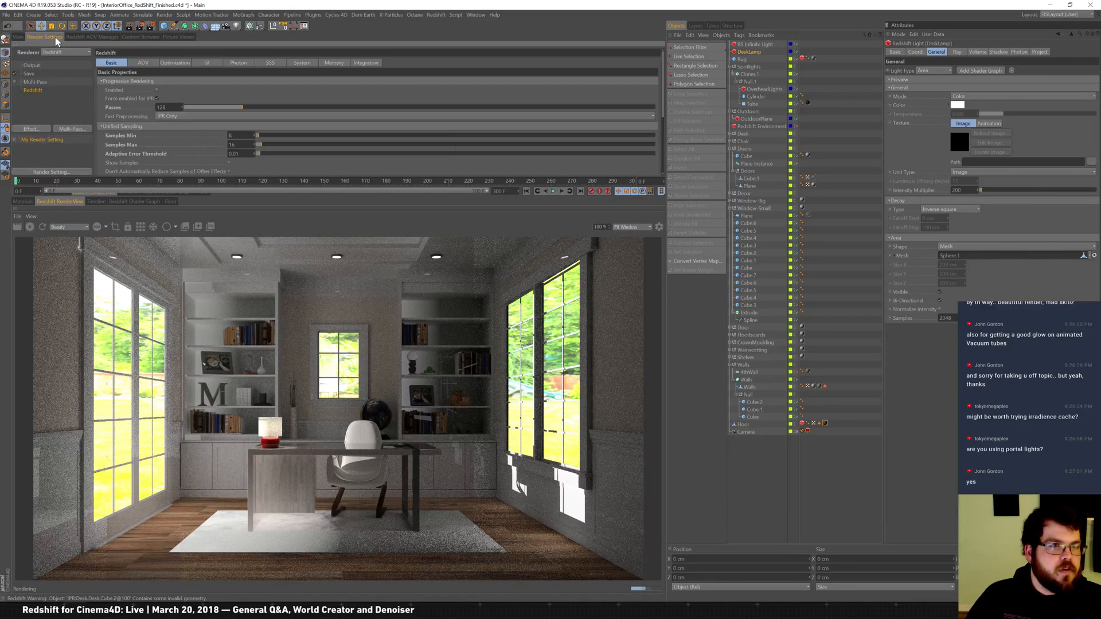
pyautogui.click(32, 64)
pyautogui.click(18, 36)
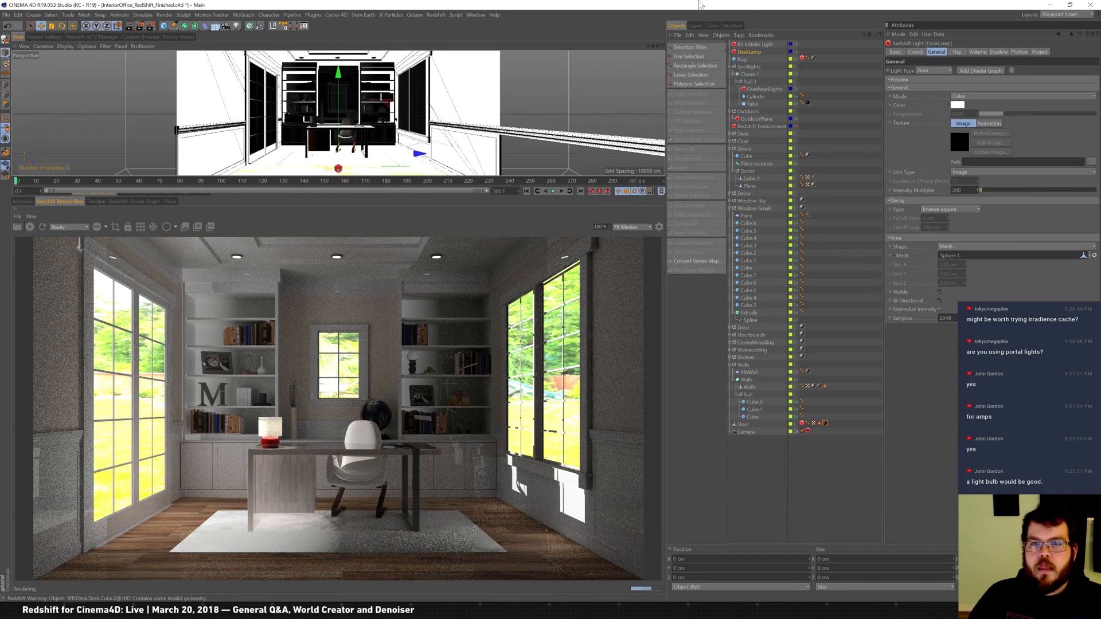
# Step: Browse the Broadcast 3D object presets for the Lighting category without loading any of them
pyautogui.moveTo(679, 35)
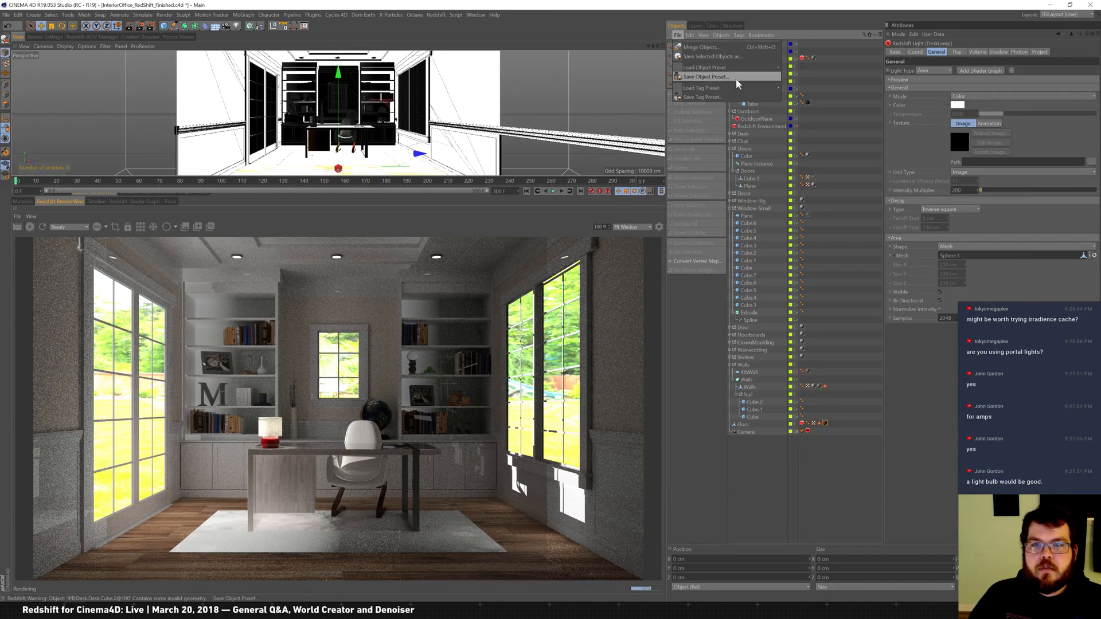
pyautogui.moveTo(750, 70)
pyautogui.moveTo(795, 67)
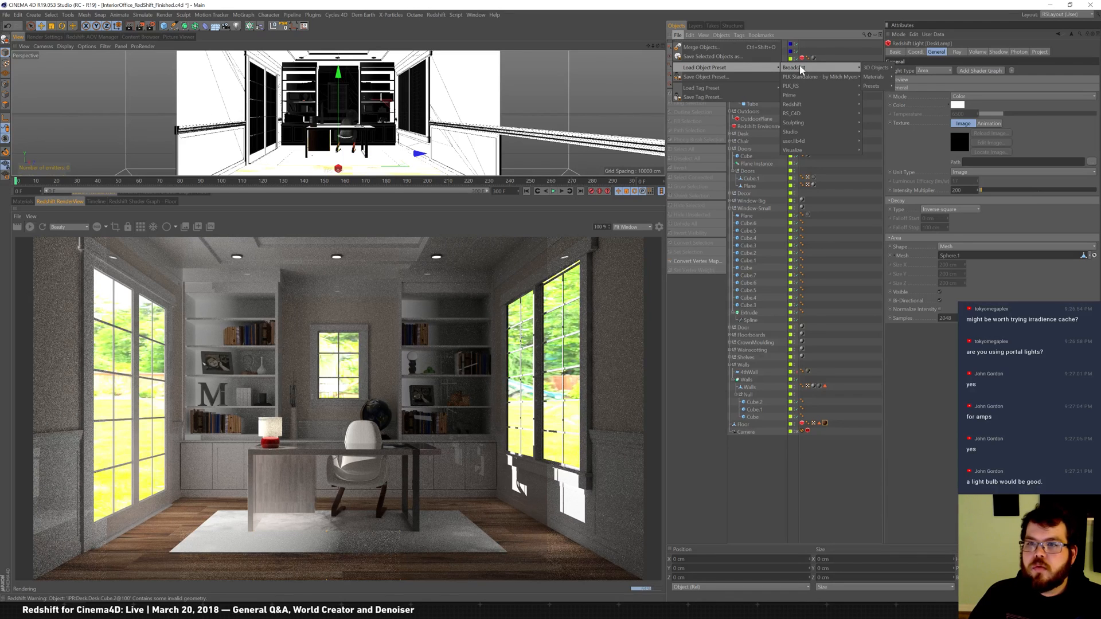
pyautogui.moveTo(874, 69)
pyautogui.moveTo(934, 163)
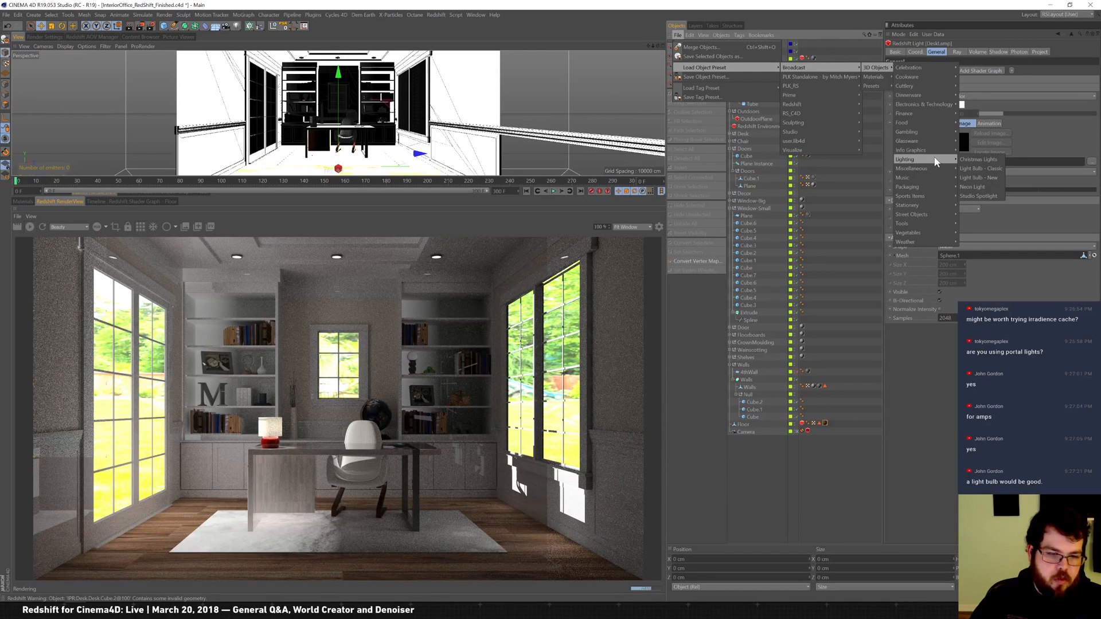
pyautogui.click(759, 2)
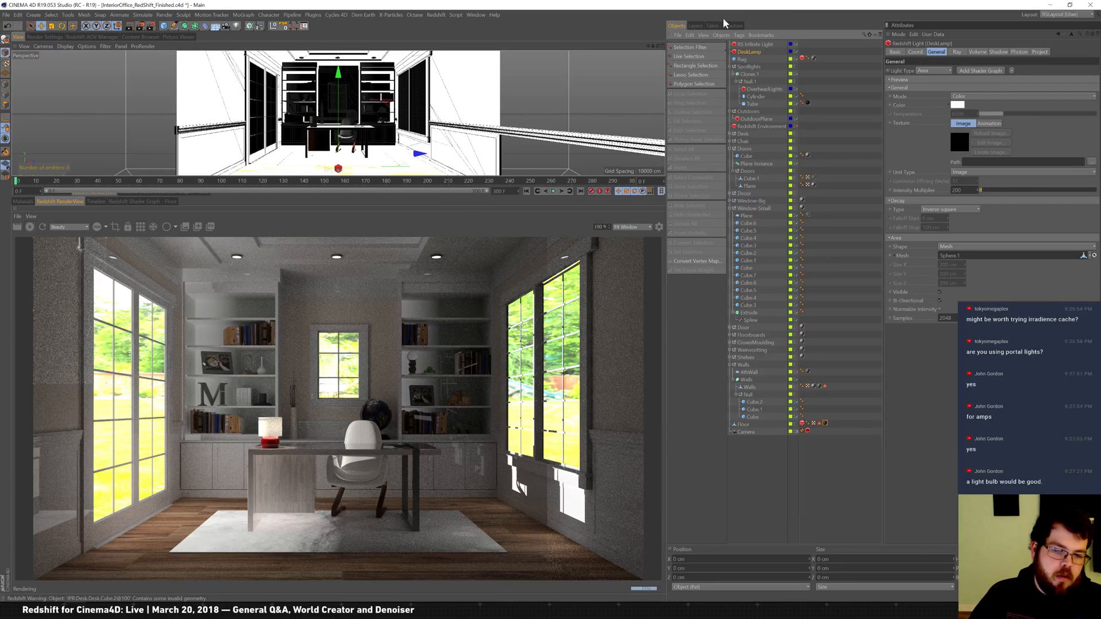
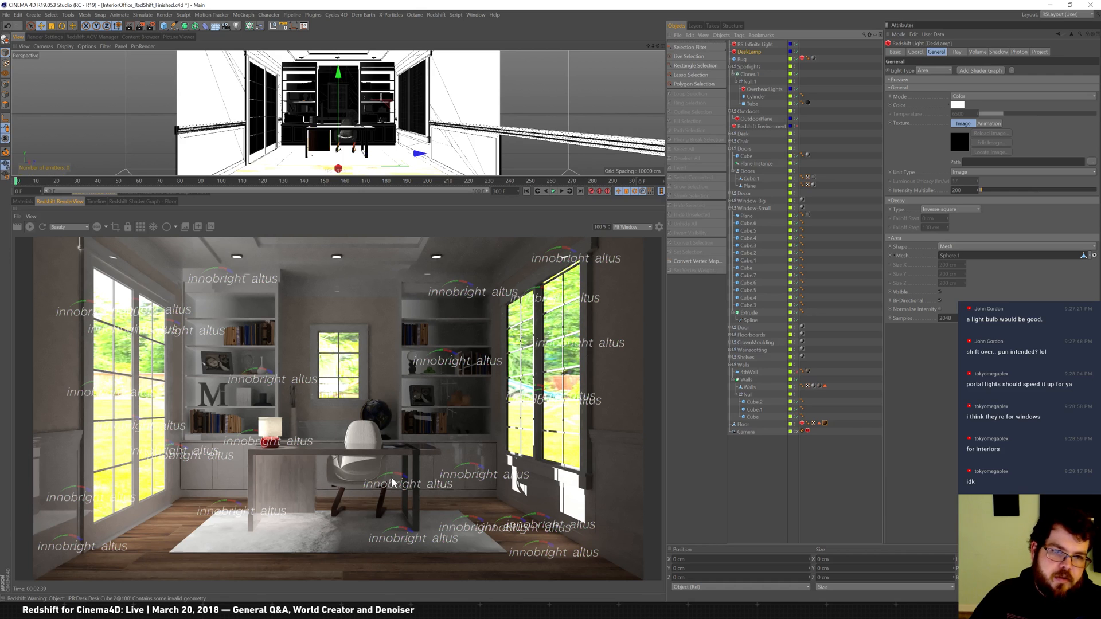
# Step: Alternate the RenderView between the noisy beauty pass and Beauty to compare the Altus denoising result
pyautogui.click(68, 228)
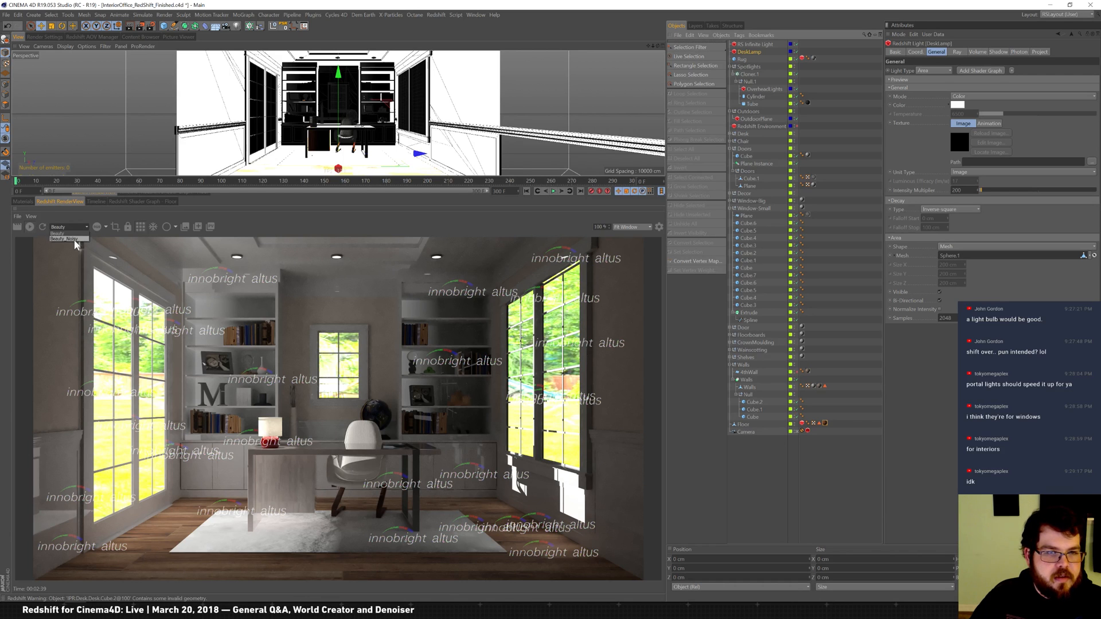
pyautogui.click(74, 243)
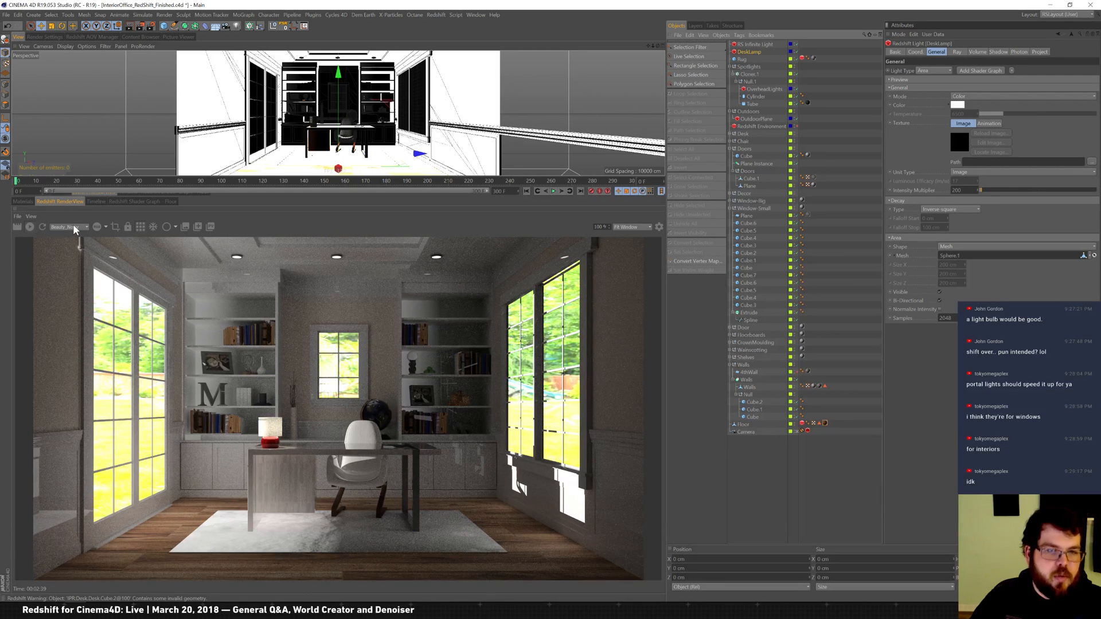
pyautogui.click(74, 227)
pyautogui.click(76, 235)
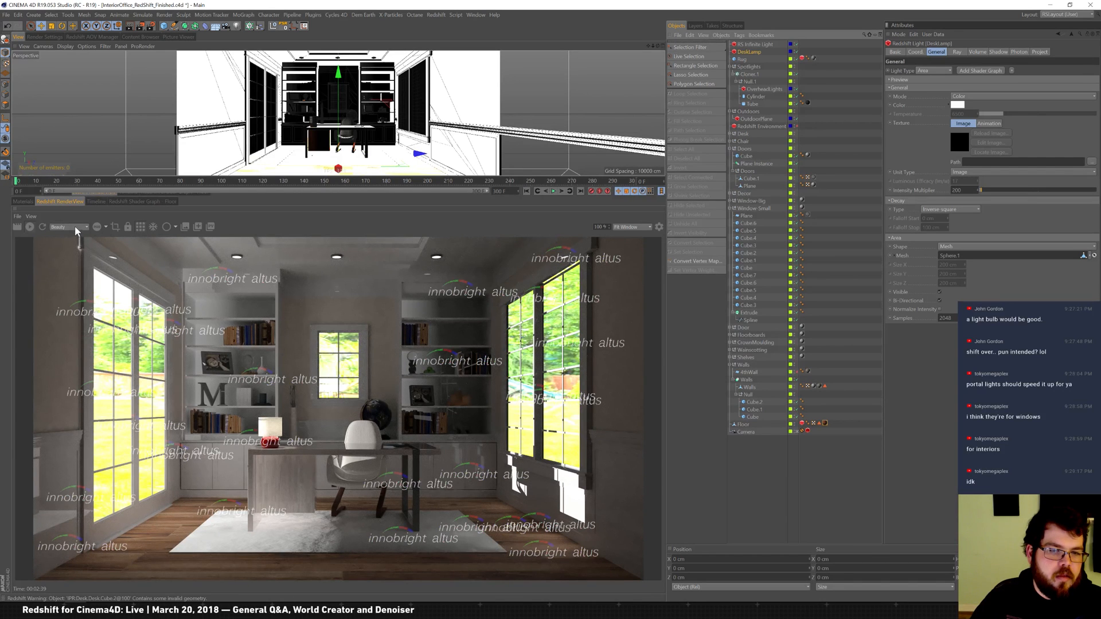
pyautogui.click(73, 227)
pyautogui.click(74, 243)
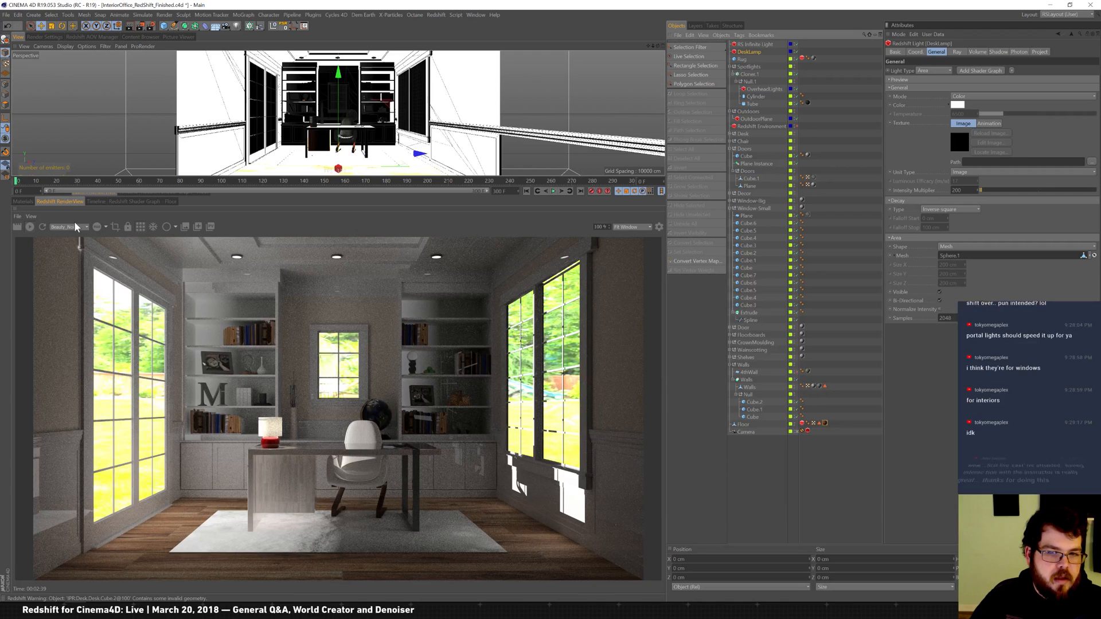
pyautogui.click(75, 228)
pyautogui.click(75, 235)
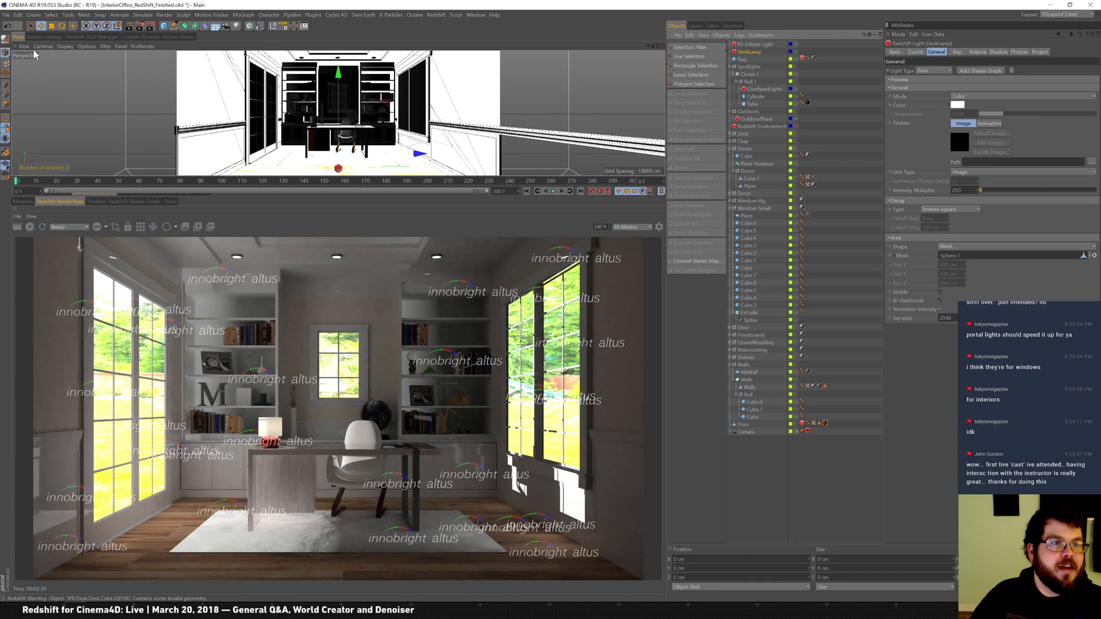
# Step: Enlarge the viewport downward, and switch to the layout with the Redshift RenderView beside the viewport and the timeline below
pyautogui.moveTo(351, 178); pyautogui.dragTo(351, 338)
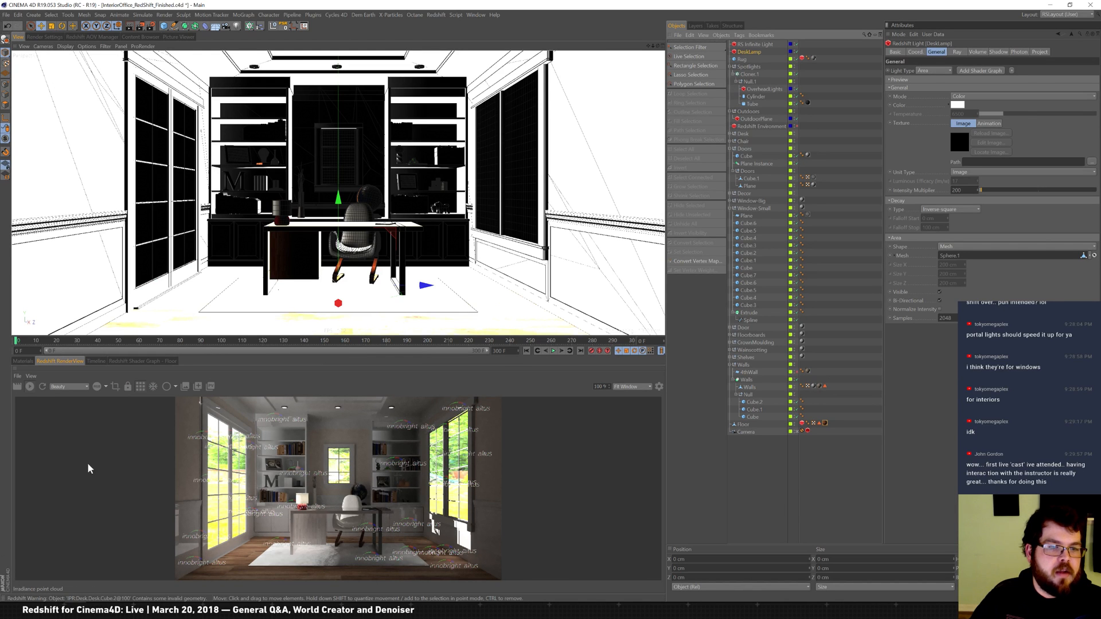
pyautogui.click(1056, 15)
pyautogui.click(1064, 108)
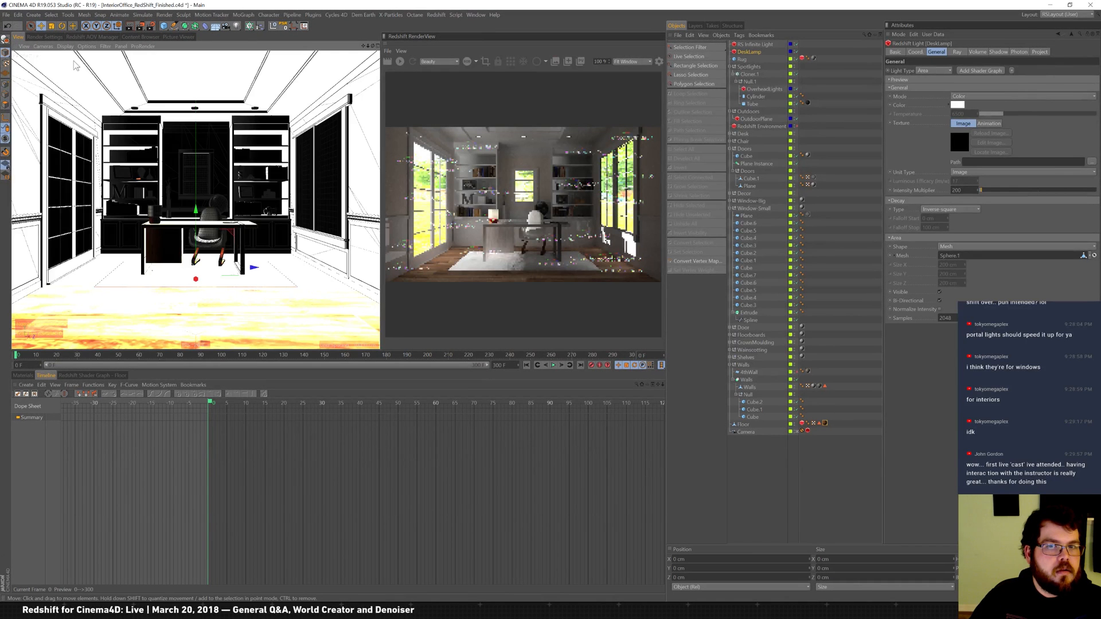
# Step: Close the interior office project without saving its changes
pyautogui.click(6, 15)
pyautogui.click(47, 85)
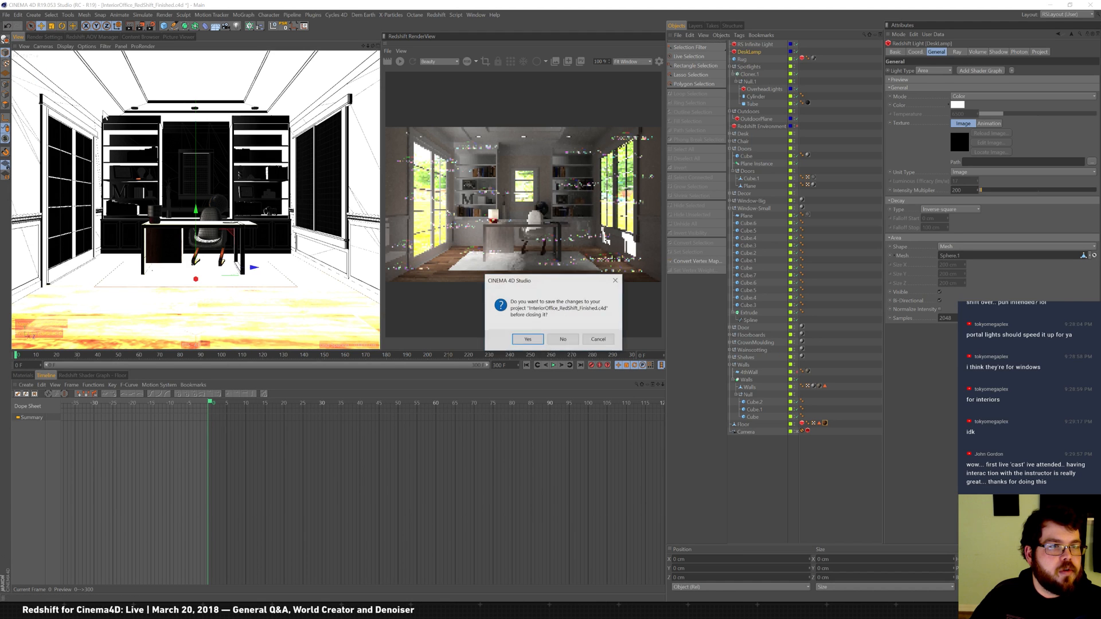
pyautogui.click(562, 339)
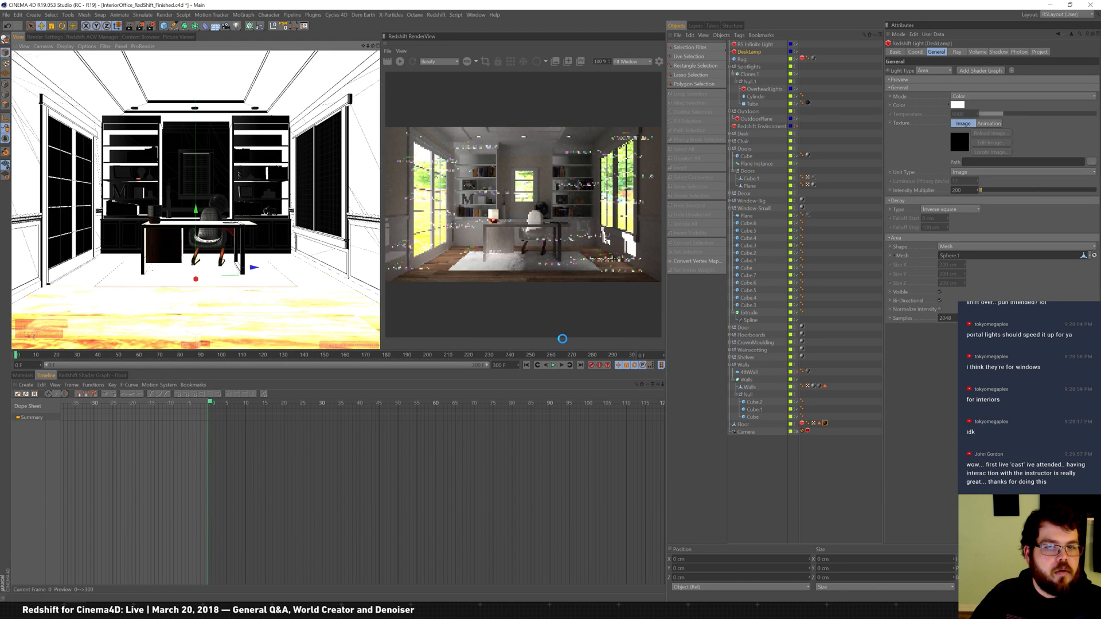
# Step: Check the Redshift sampling and denoise options in the empty scene's render settings, and return to the viewport
pyautogui.click(44, 37)
pyautogui.click(32, 90)
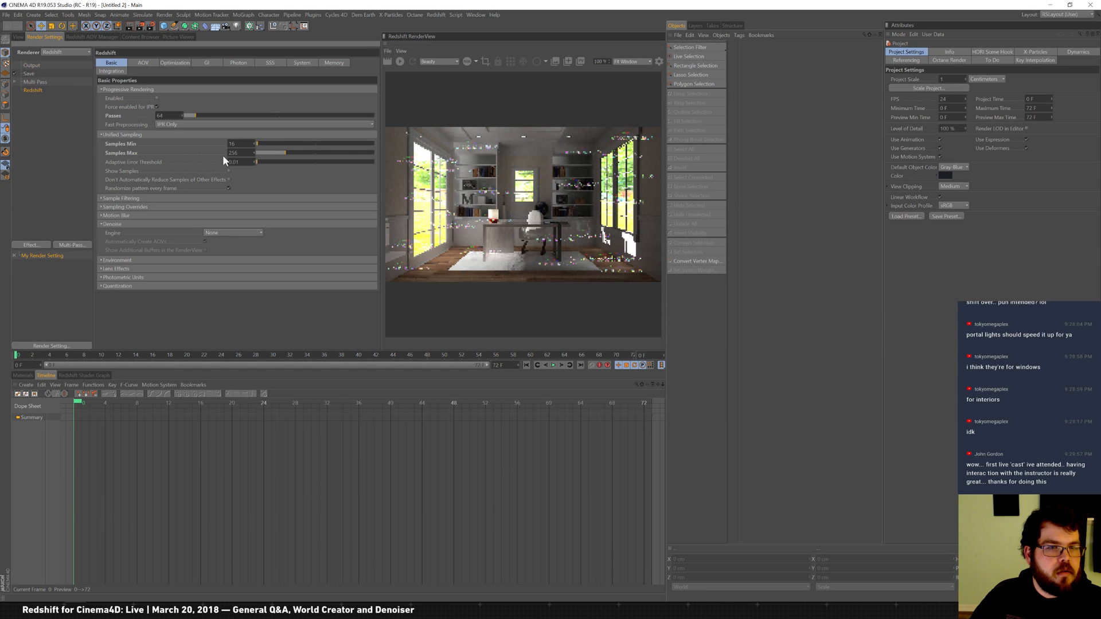
pyautogui.click(21, 36)
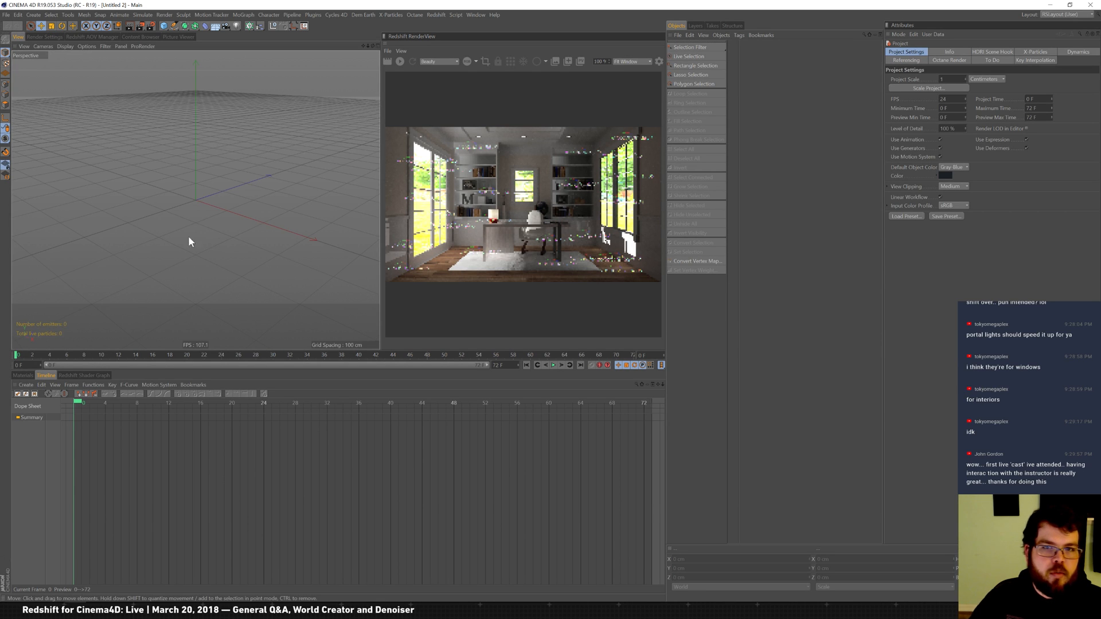
# Step: Load the Light Bulb - Classic preset from the Broadcast 3D lighting objects and frame it in the viewport
pyautogui.click(676, 34)
pyautogui.moveTo(746, 69)
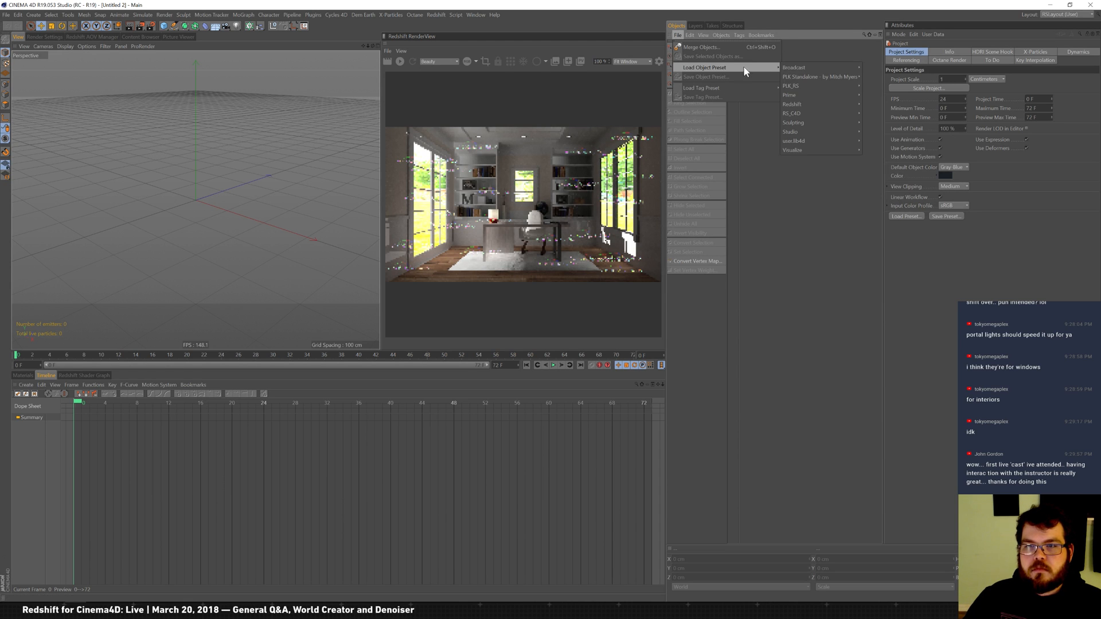
pyautogui.moveTo(803, 69)
pyautogui.moveTo(878, 68)
pyautogui.moveTo(937, 152)
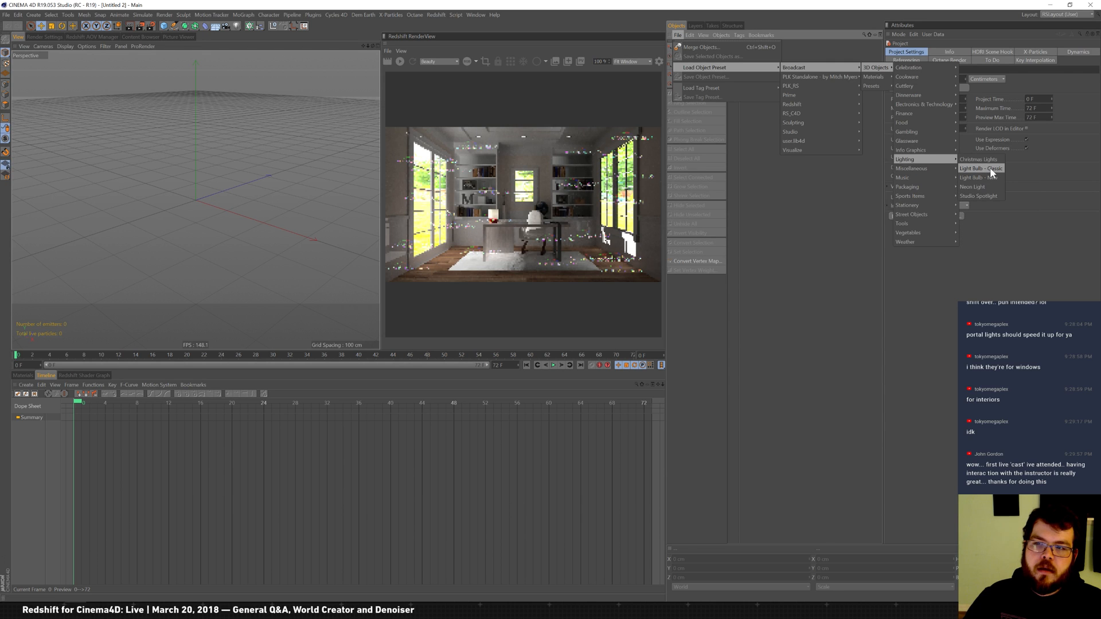
pyautogui.click(990, 167)
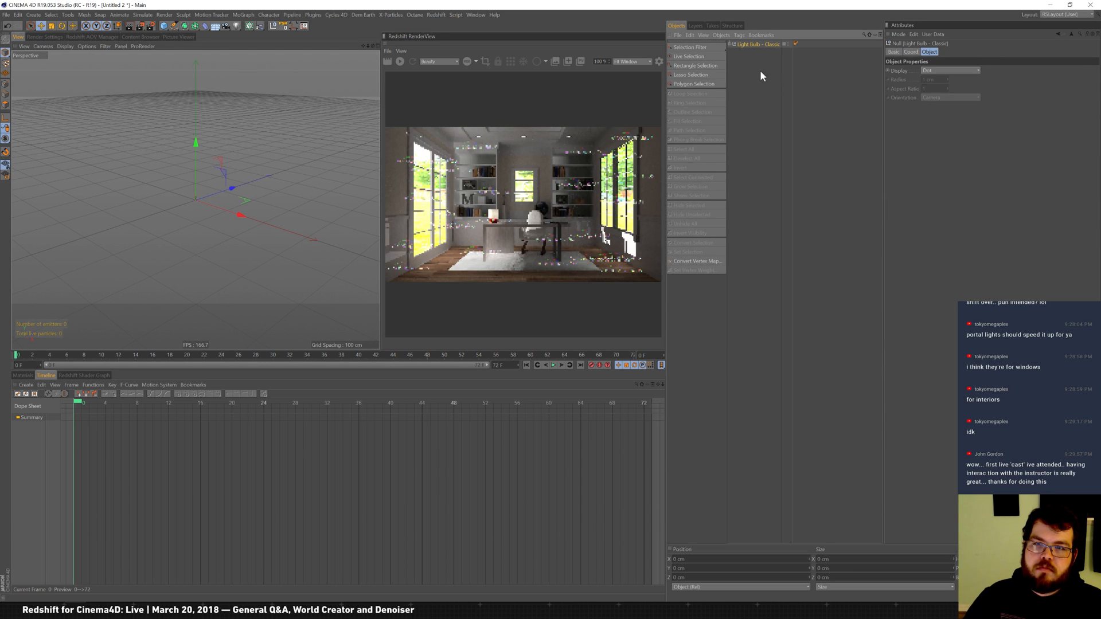
pyautogui.press('h')
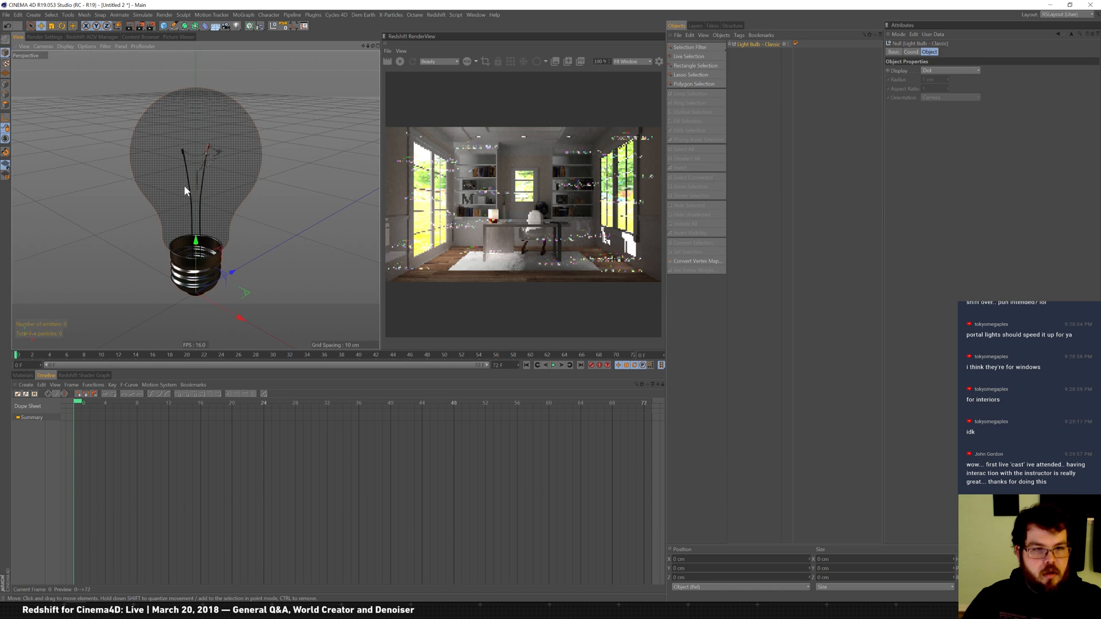
pyautogui.keyDown('alt'); pyautogui.moveTo(258, 187); pyautogui.dragTo(197, 331); pyautogui.keyUp('alt')
# Step: Create a new Redshift material and name it Base
pyautogui.click(22, 375)
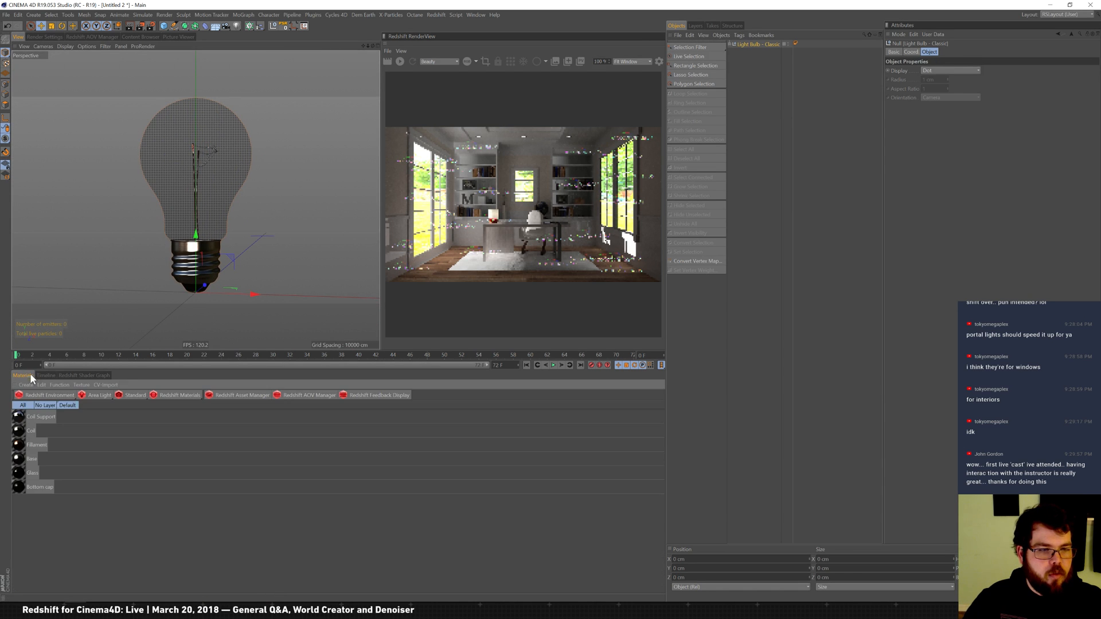
pyautogui.moveTo(67, 538); pyautogui.dragTo(29, 431)
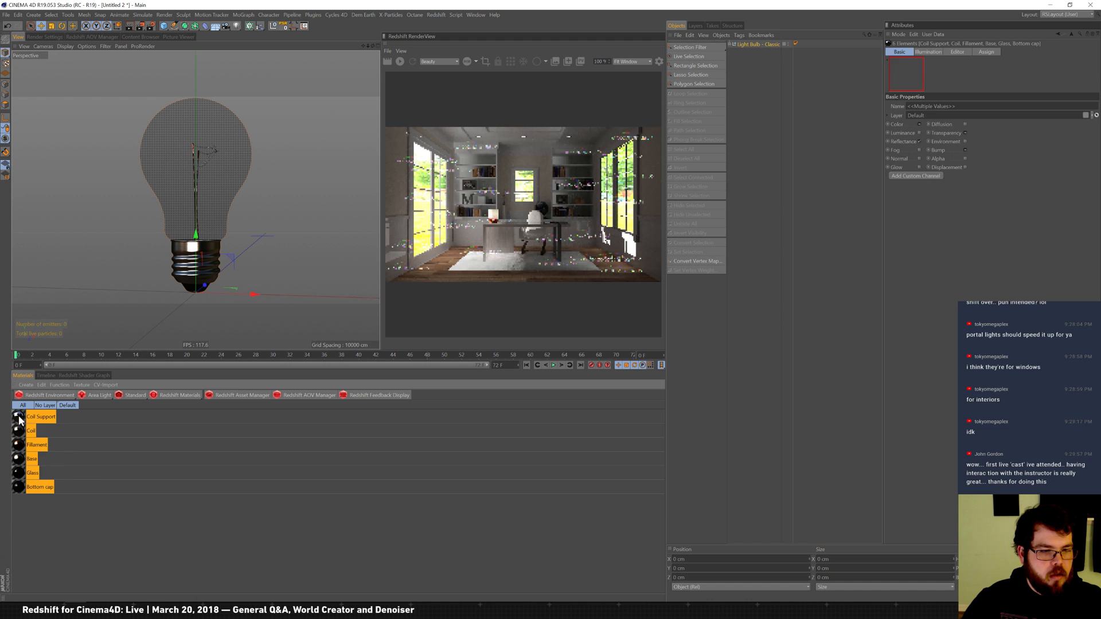
pyautogui.click(106, 493)
pyautogui.moveTo(198, 398)
pyautogui.click(234, 399)
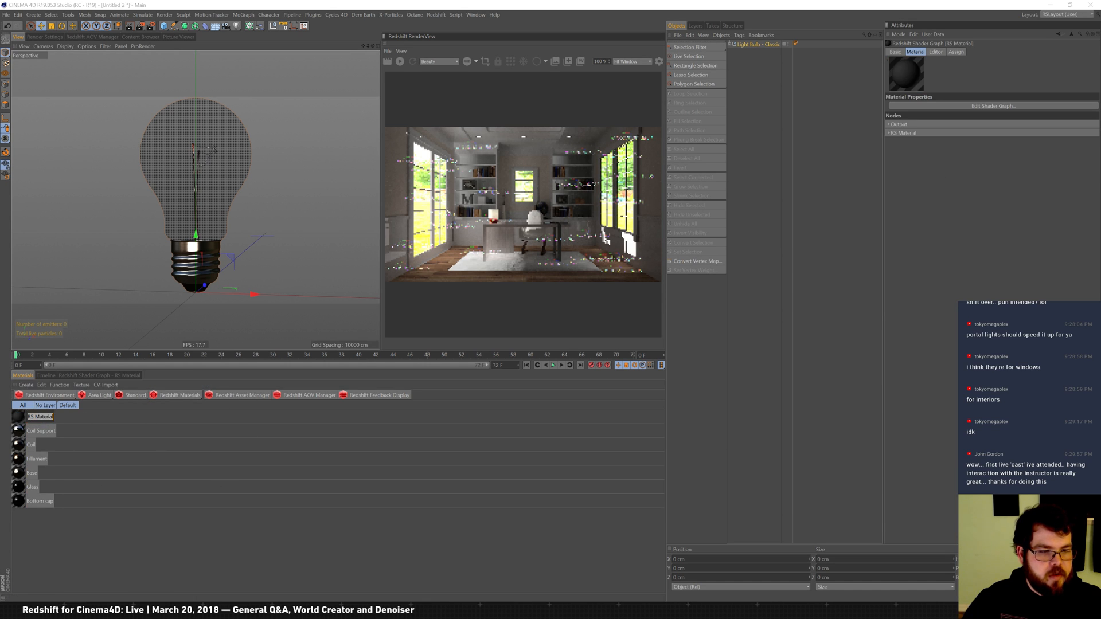
pyautogui.write('Base')
pyautogui.press('Return')
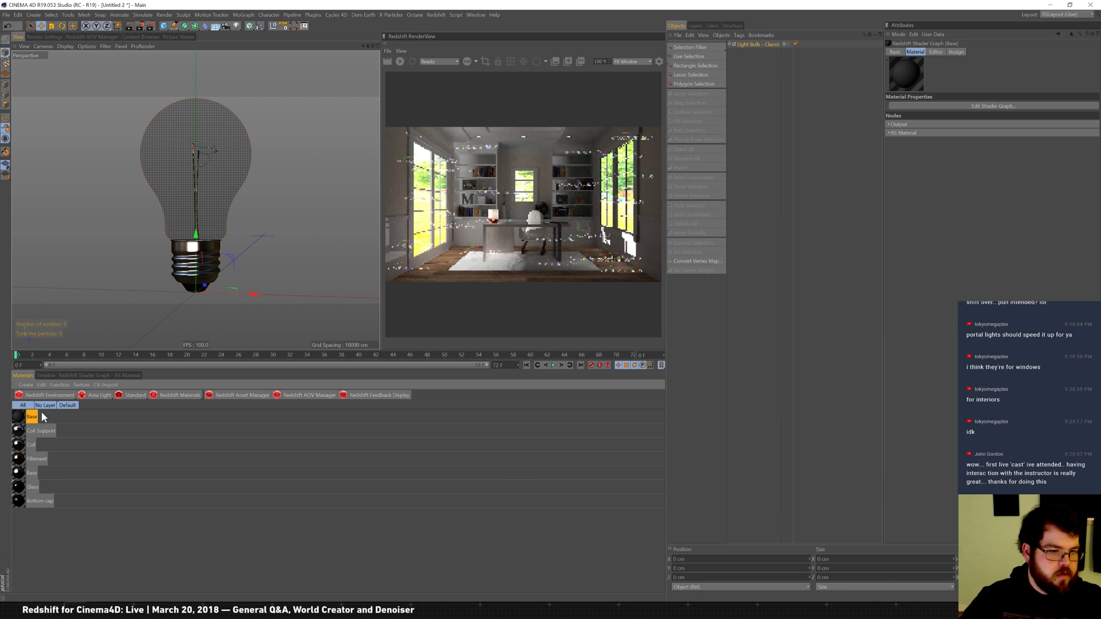
# Step: Apply the Aluminium preset to the Redshift Base material in its shader graph, and return to the material list
pyautogui.click(100, 376)
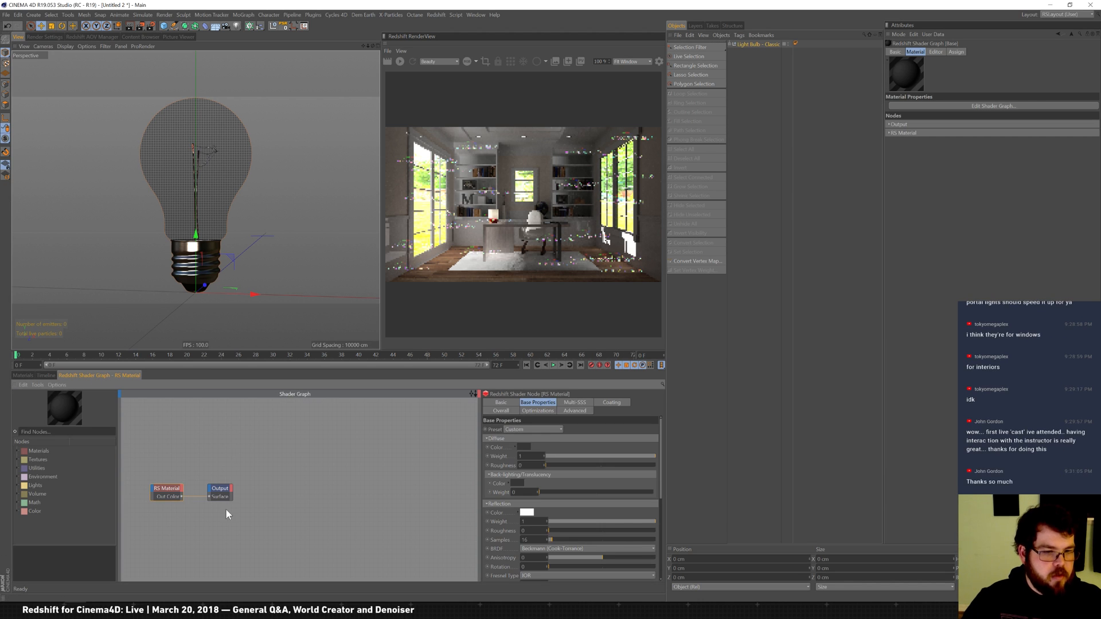
pyautogui.click(546, 432)
pyautogui.click(534, 485)
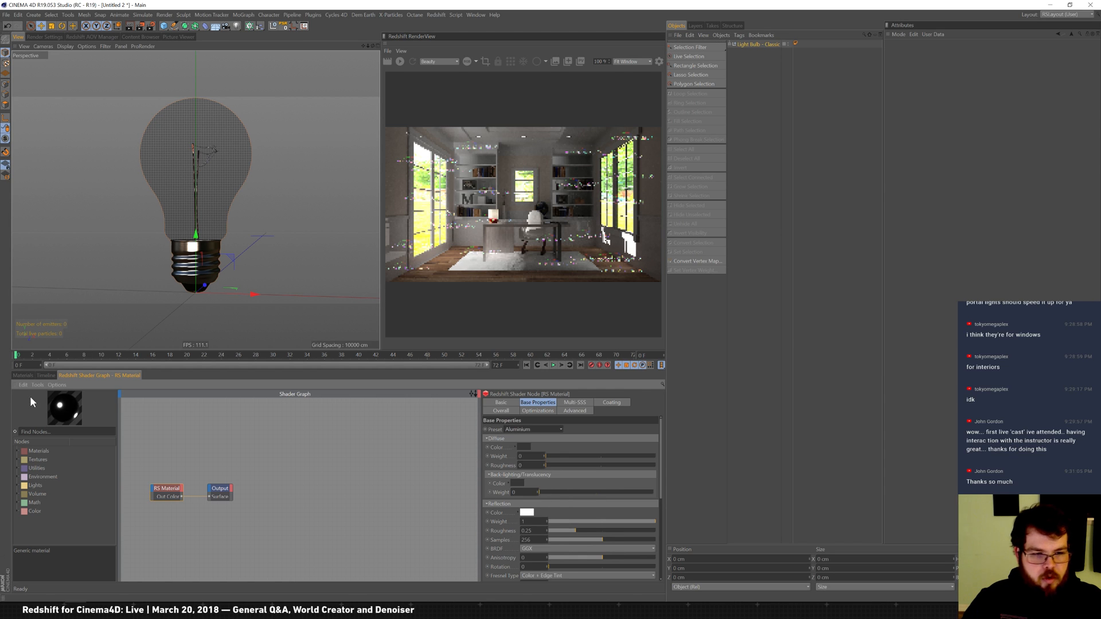
pyautogui.click(23, 375)
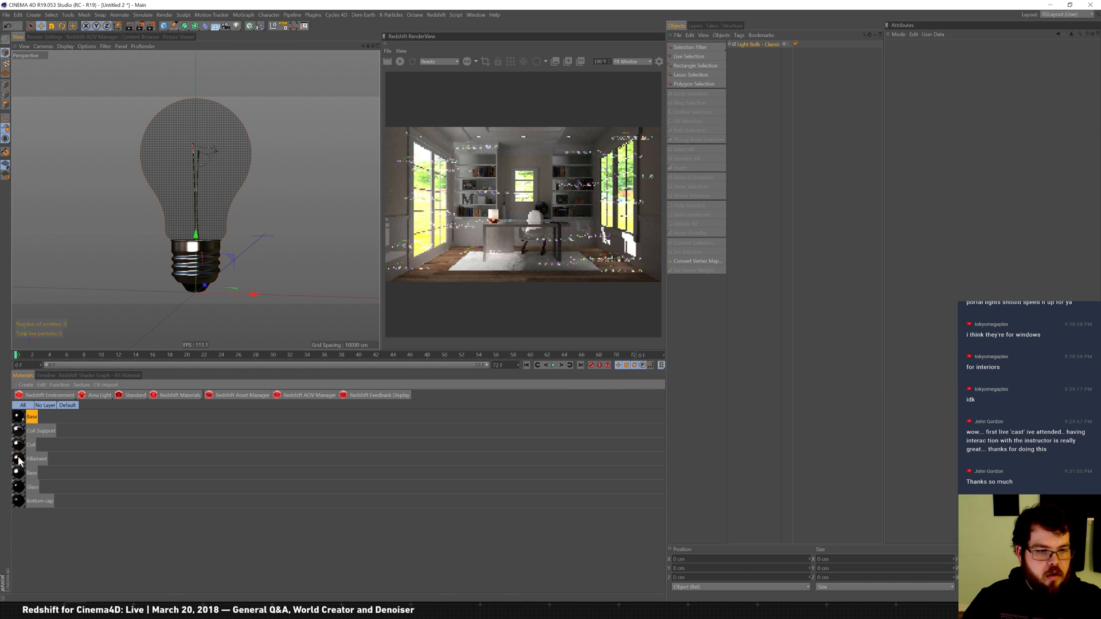
# Step: Expand the light bulb hierarchy and assign the Redshift Base material to the Base and Connection objects
pyautogui.click(730, 44)
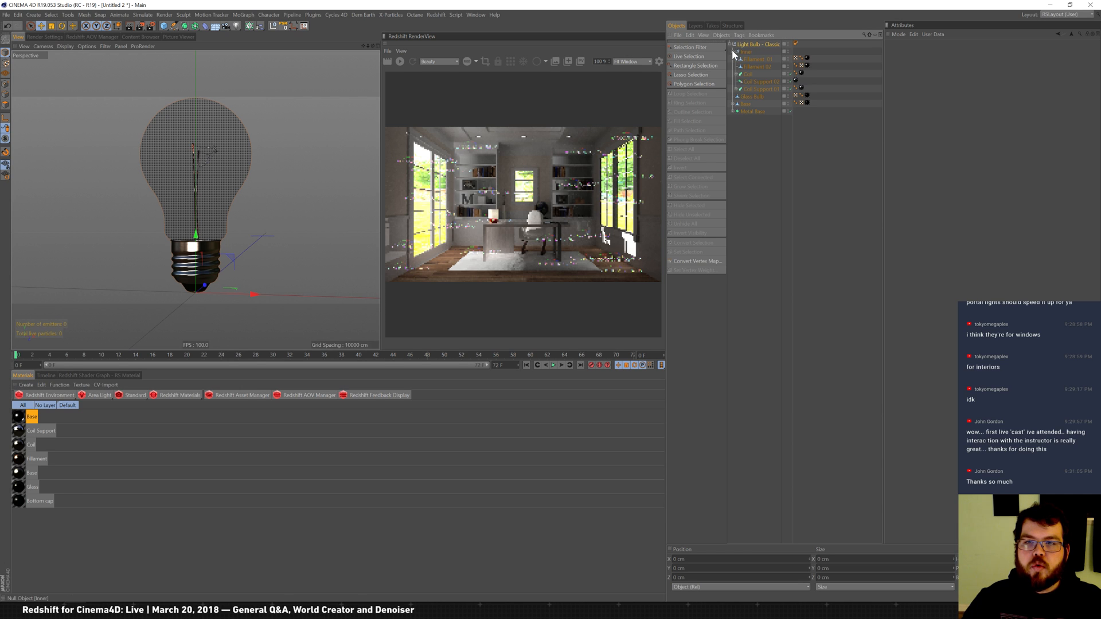
pyautogui.click(744, 103)
pyautogui.moveTo(26, 419); pyautogui.dragTo(807, 104)
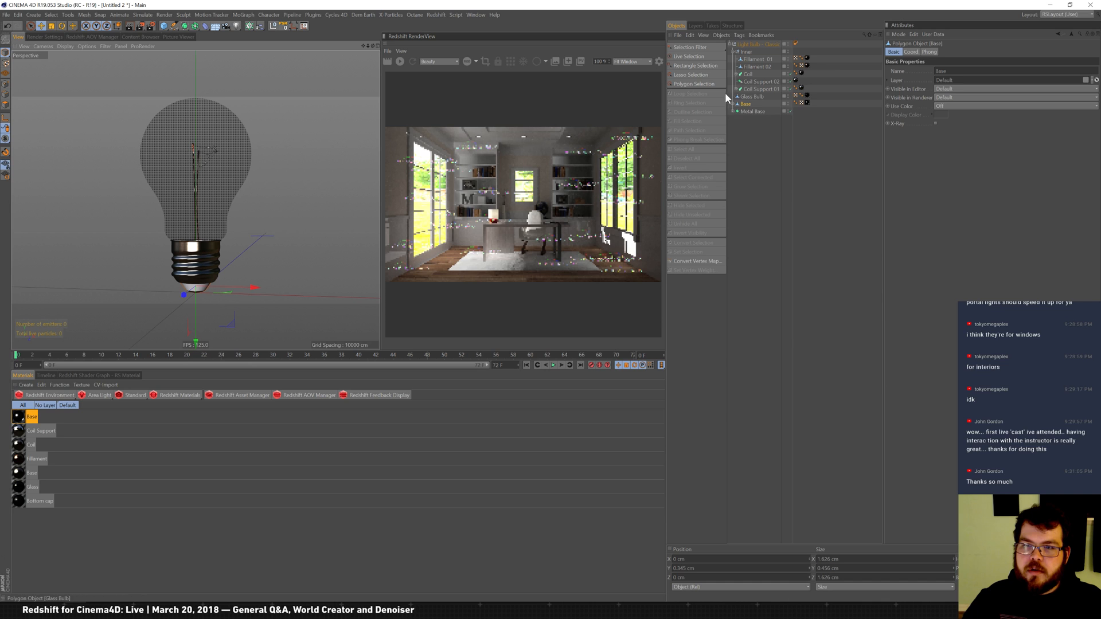
pyautogui.click(737, 104)
pyautogui.click(765, 111)
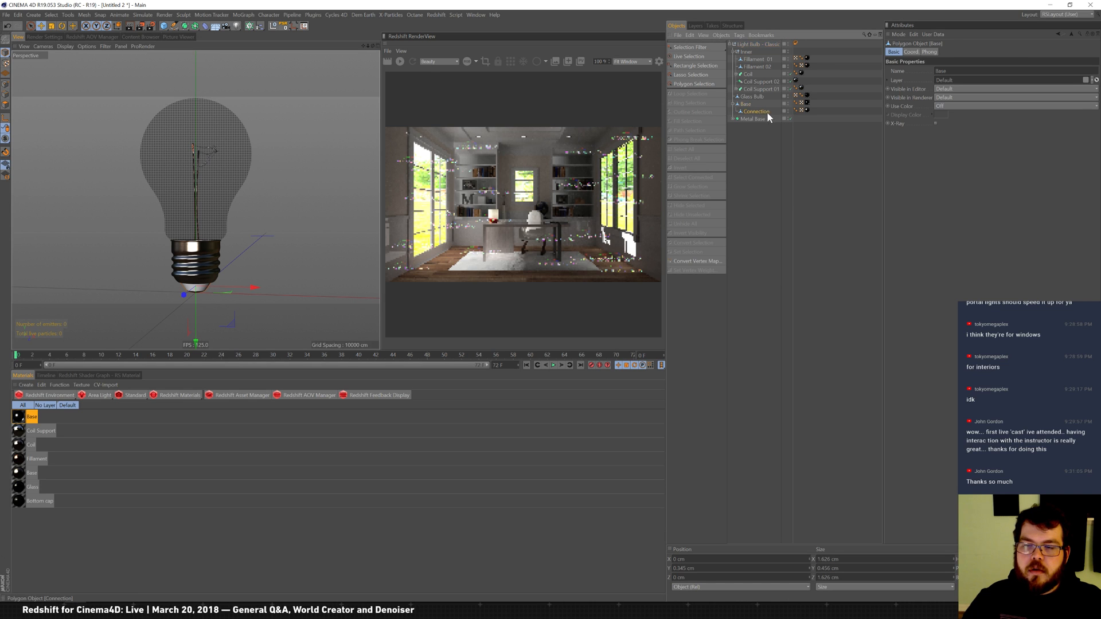
pyautogui.moveTo(21, 422); pyautogui.dragTo(809, 112)
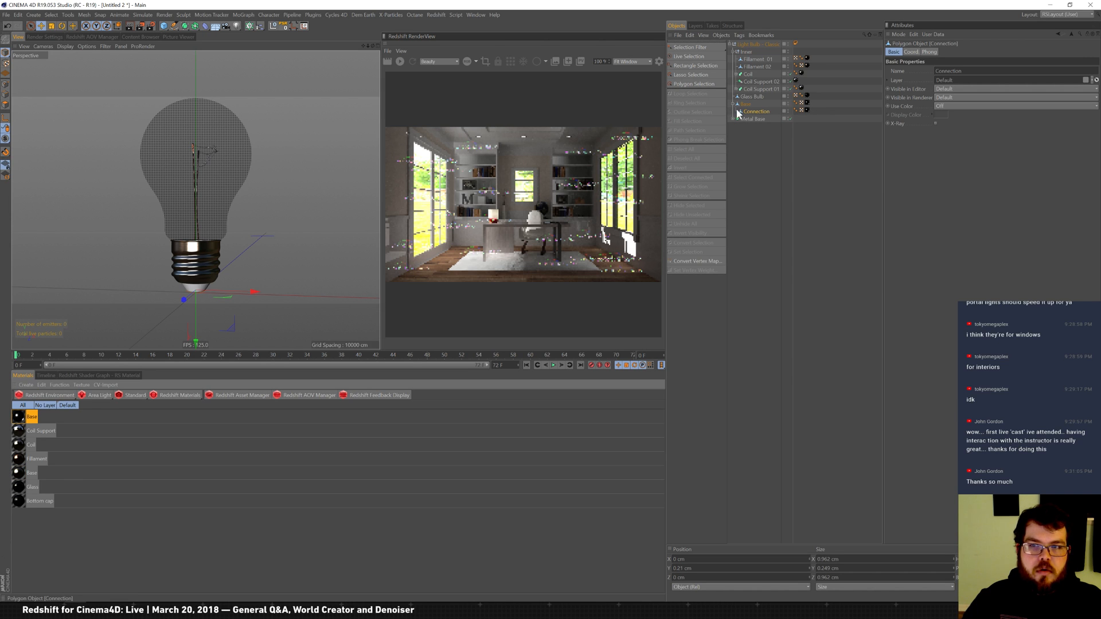
# Step: Try moving the bulb's Base object downward, and undo the move
pyautogui.click(201, 287)
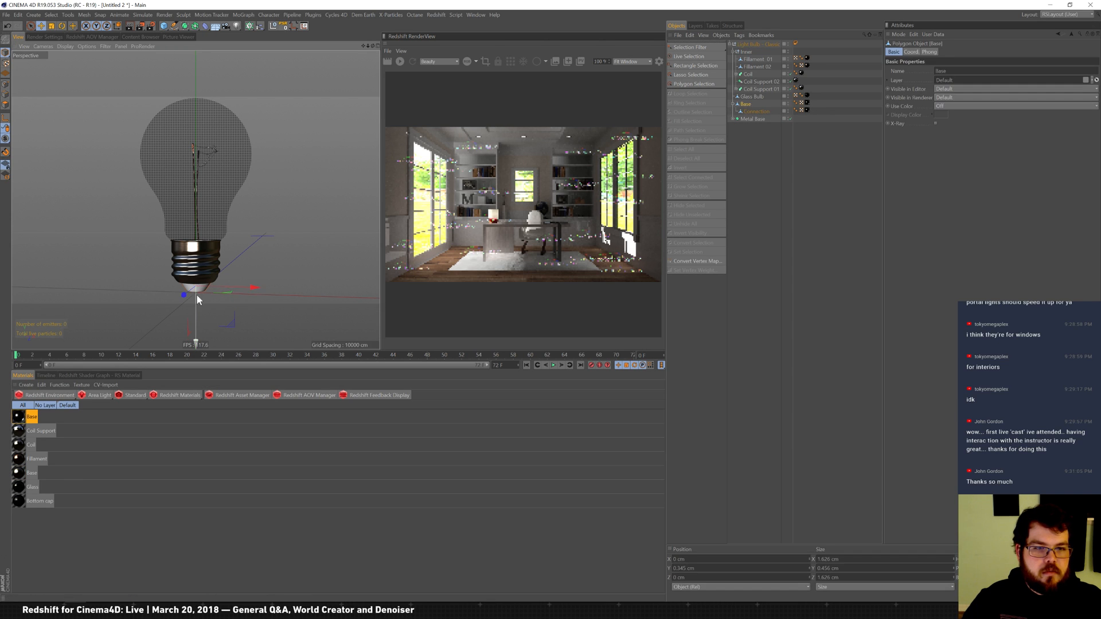
pyautogui.moveTo(195, 324); pyautogui.dragTo(200, 352)
pyautogui.hotkey('ctrl', 'z')
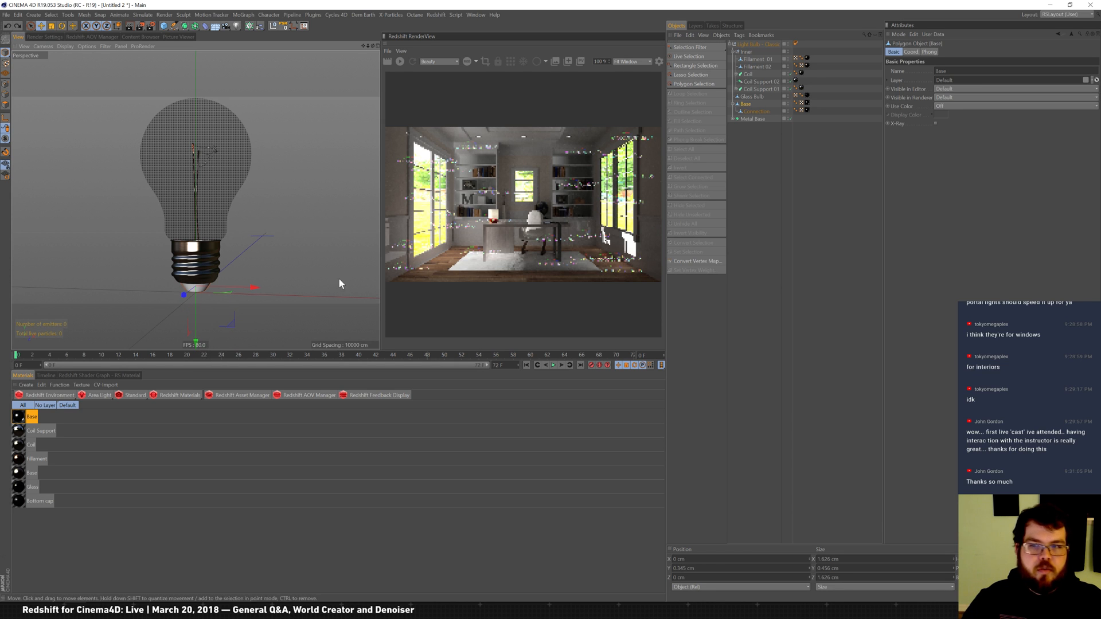
# Step: Start the live Redshift render and replace the Metal Base object's material with the Redshift Base material
pyautogui.click(401, 61)
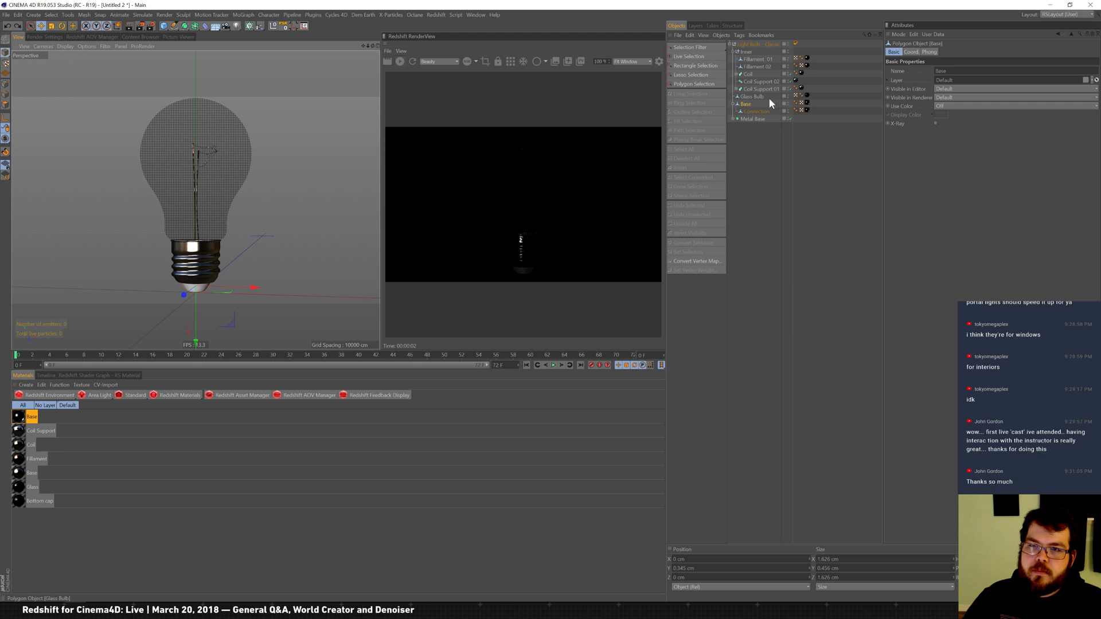
pyautogui.click(735, 119)
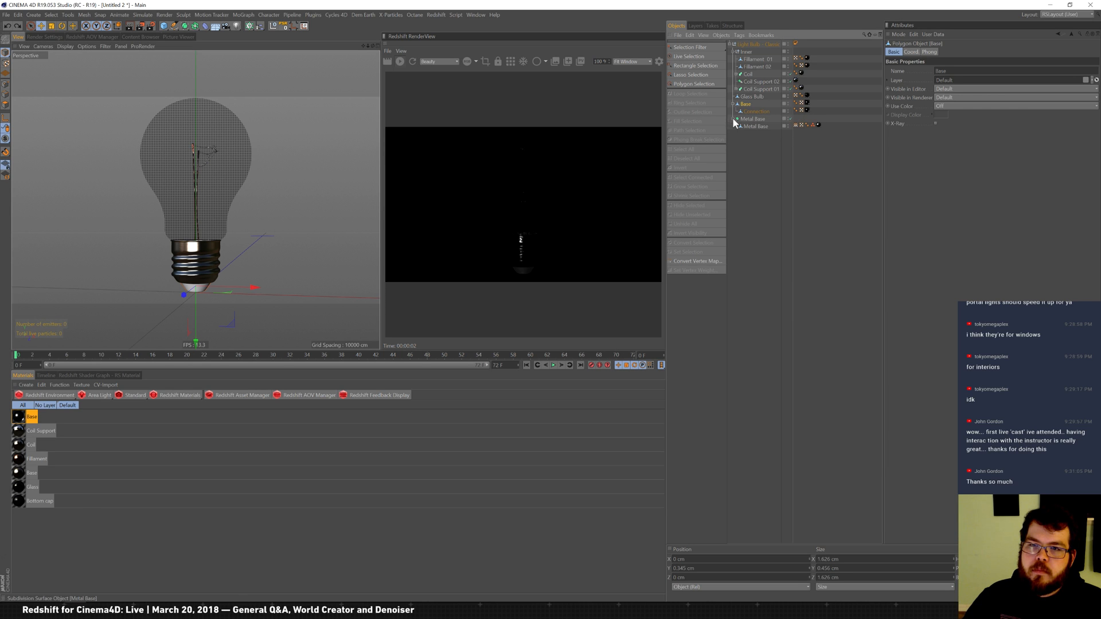
pyautogui.click(817, 124)
pyautogui.moveTo(17, 418); pyautogui.dragTo(820, 124)
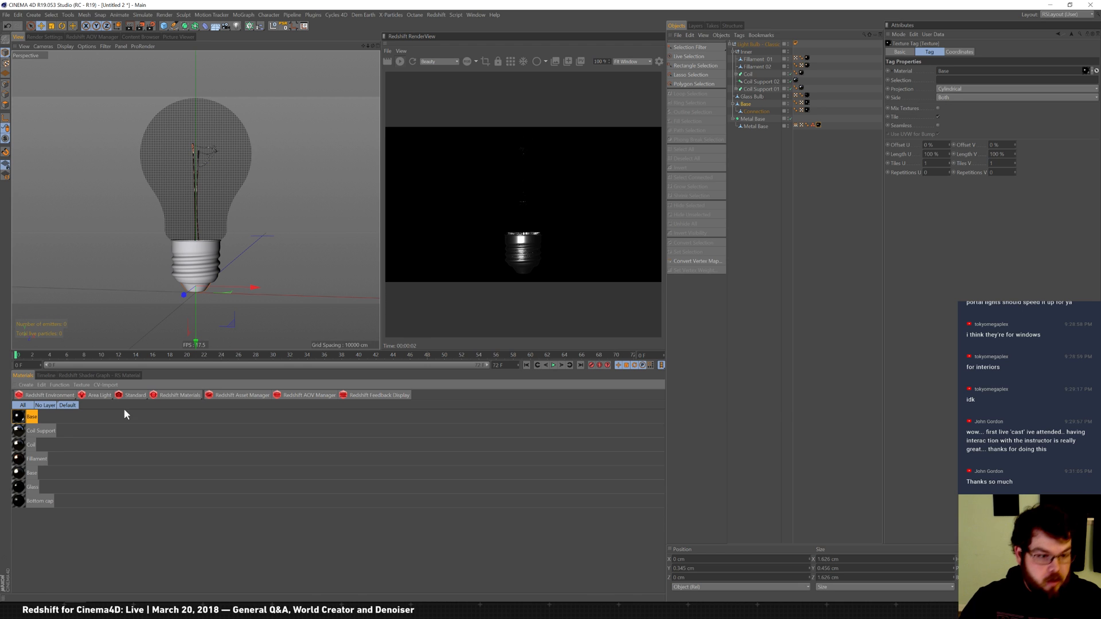
# Step: Create another Redshift material and name it Glass
pyautogui.click(165, 398)
pyautogui.click(167, 395)
pyautogui.moveTo(202, 398)
pyautogui.click(240, 399)
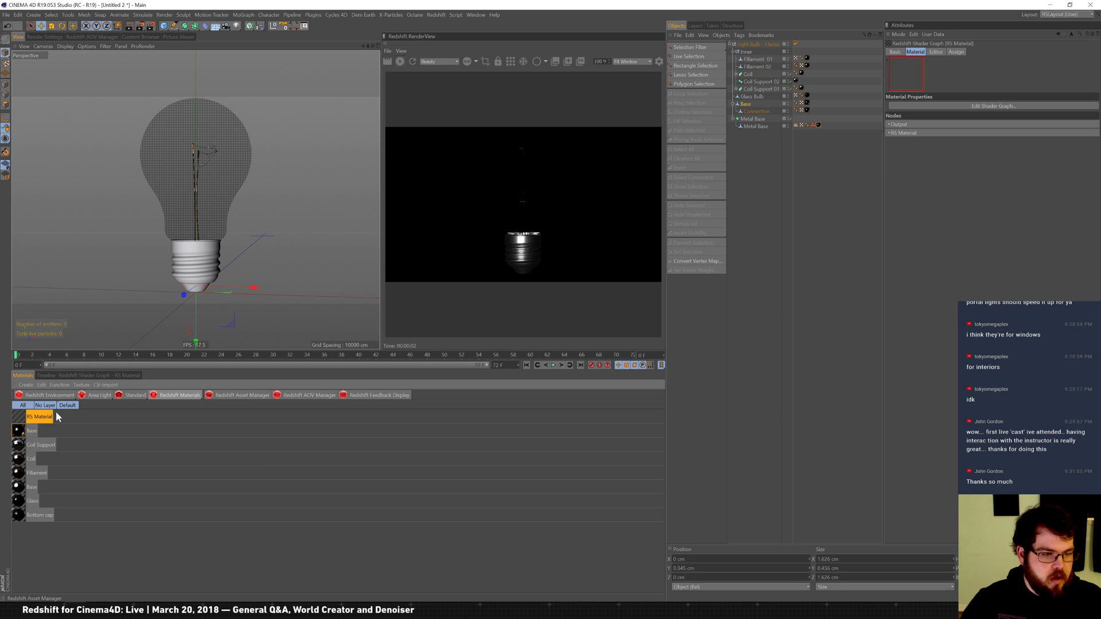
pyautogui.write('Glass')
pyautogui.press('Return')
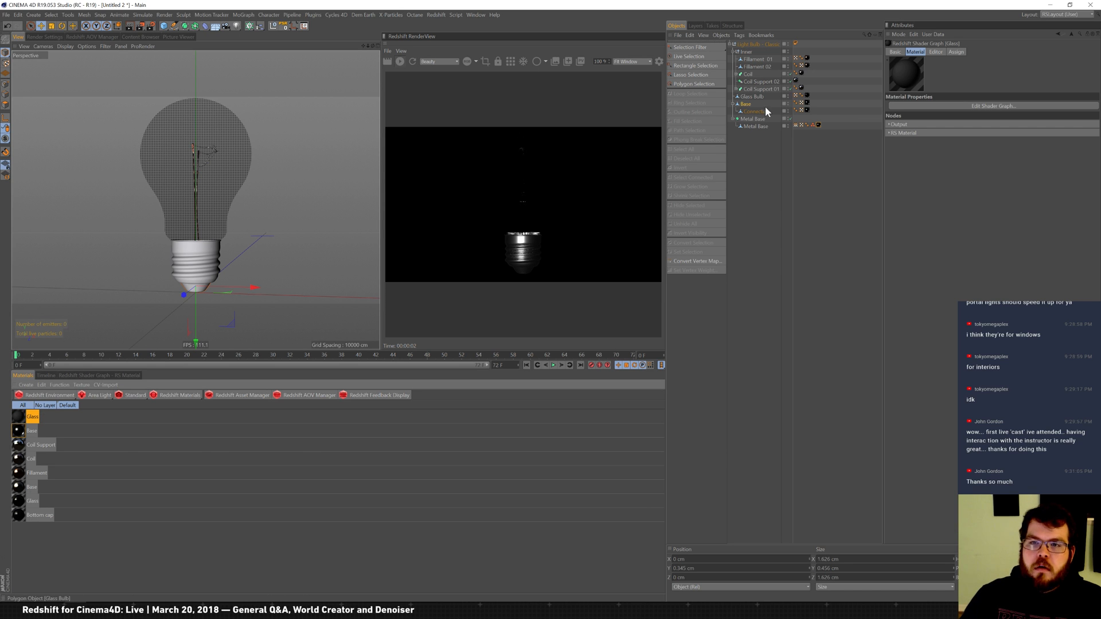
# Step: Find the object using the original Glass material and replace it with the Redshift Glass material in its texture tag
pyautogui.click(20, 500)
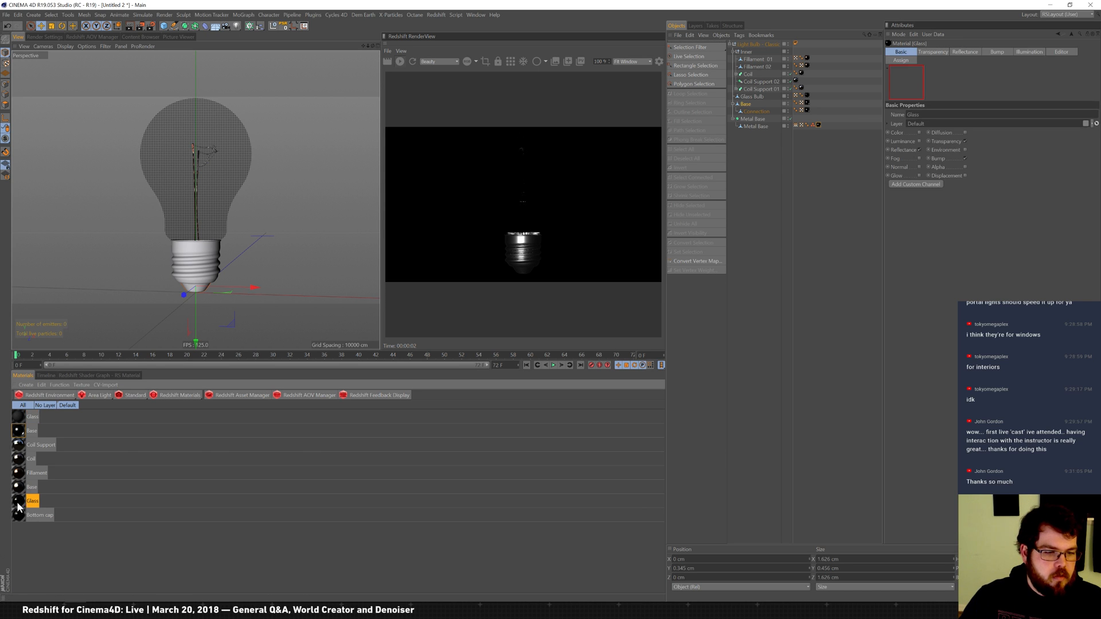
pyautogui.click(60, 385)
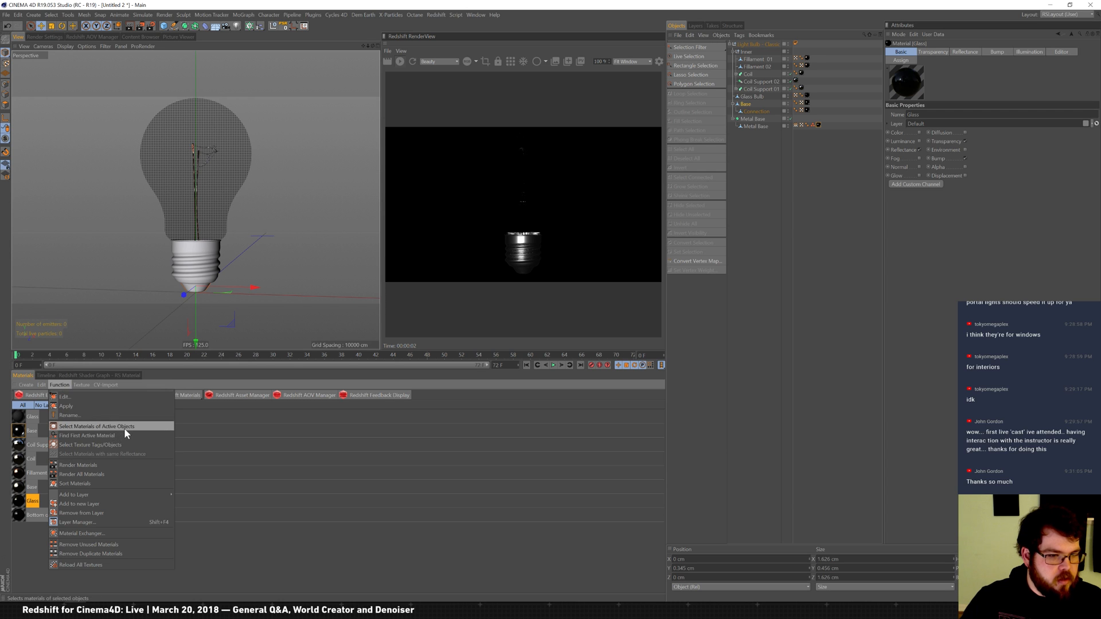
pyautogui.click(117, 446)
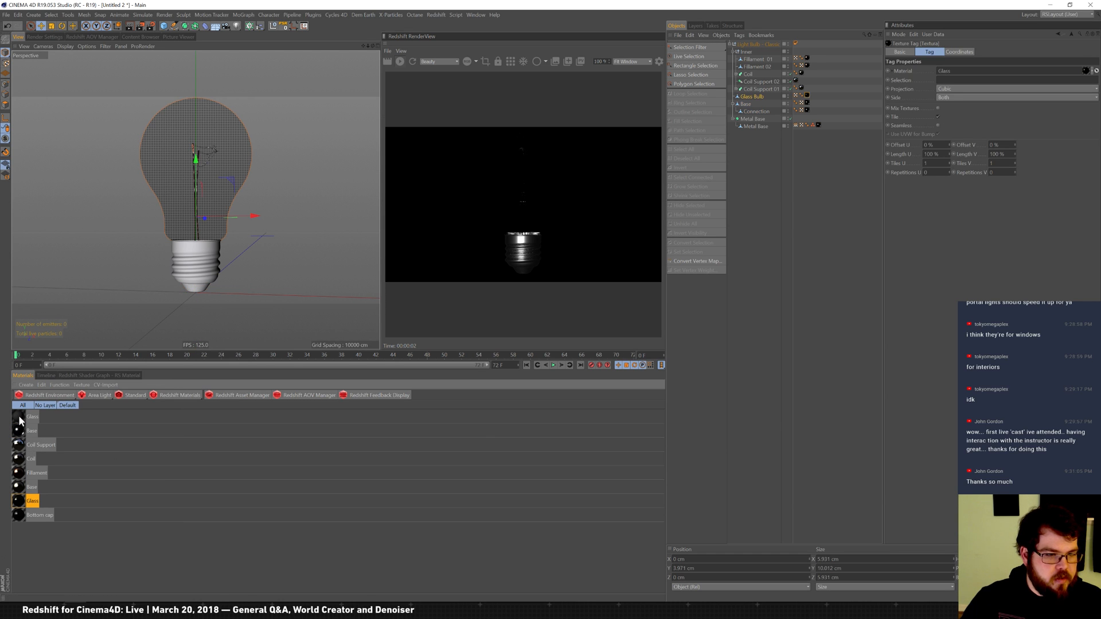
pyautogui.moveTo(18, 417); pyautogui.dragTo(962, 74)
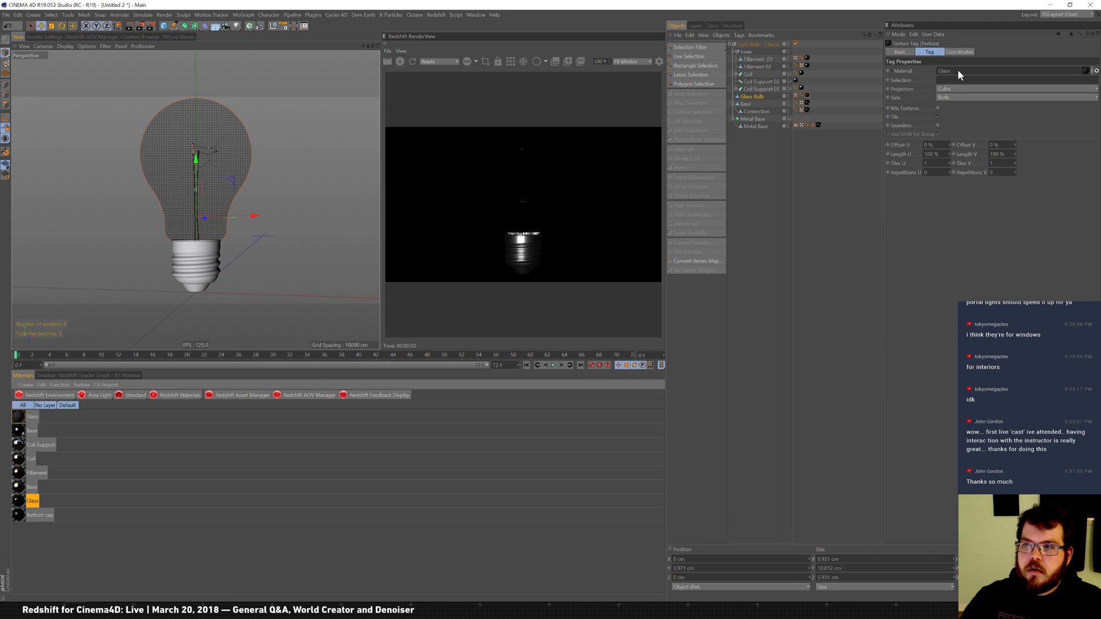
# Step: Apply the Glass preset to the Redshift Glass material's base properties
pyautogui.click(87, 376)
pyautogui.click(23, 377)
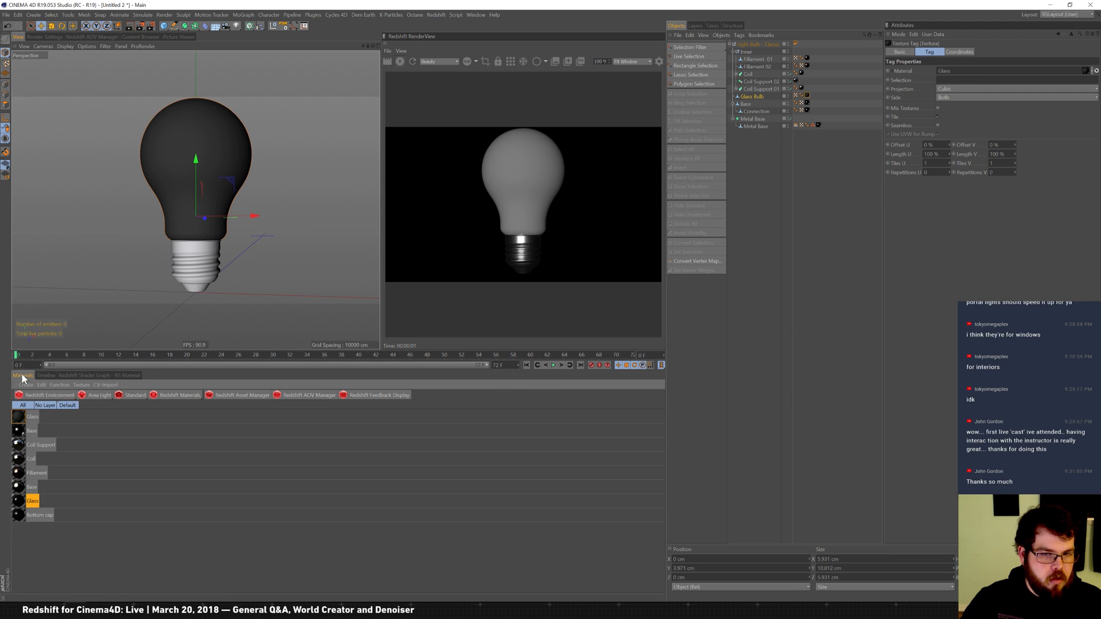
pyautogui.click(25, 418)
pyautogui.click(923, 143)
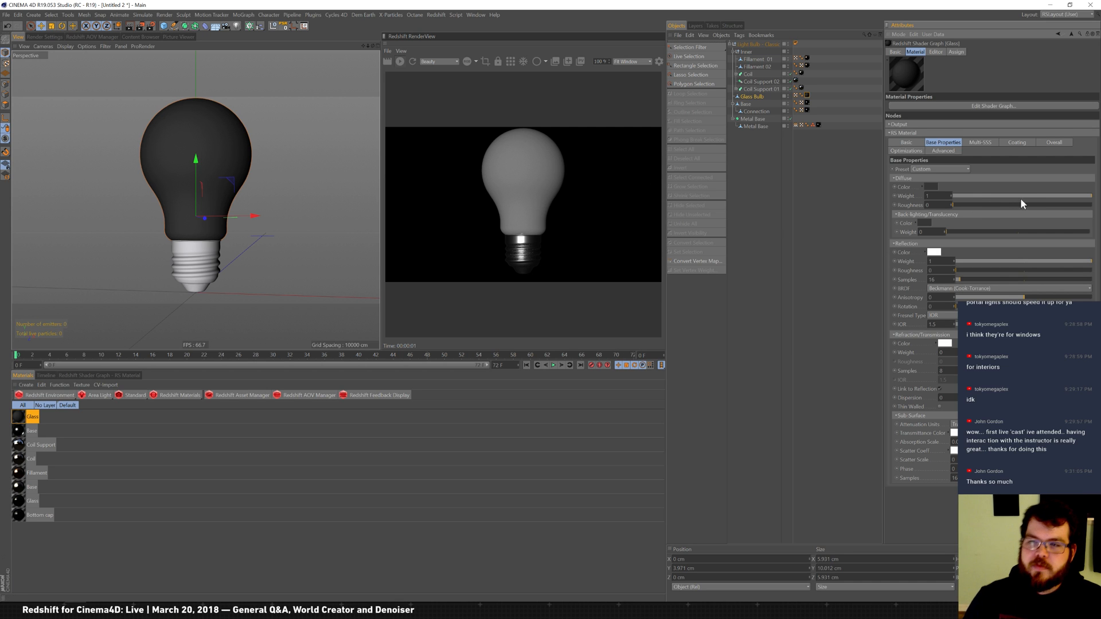
pyautogui.click(950, 170)
pyautogui.click(934, 187)
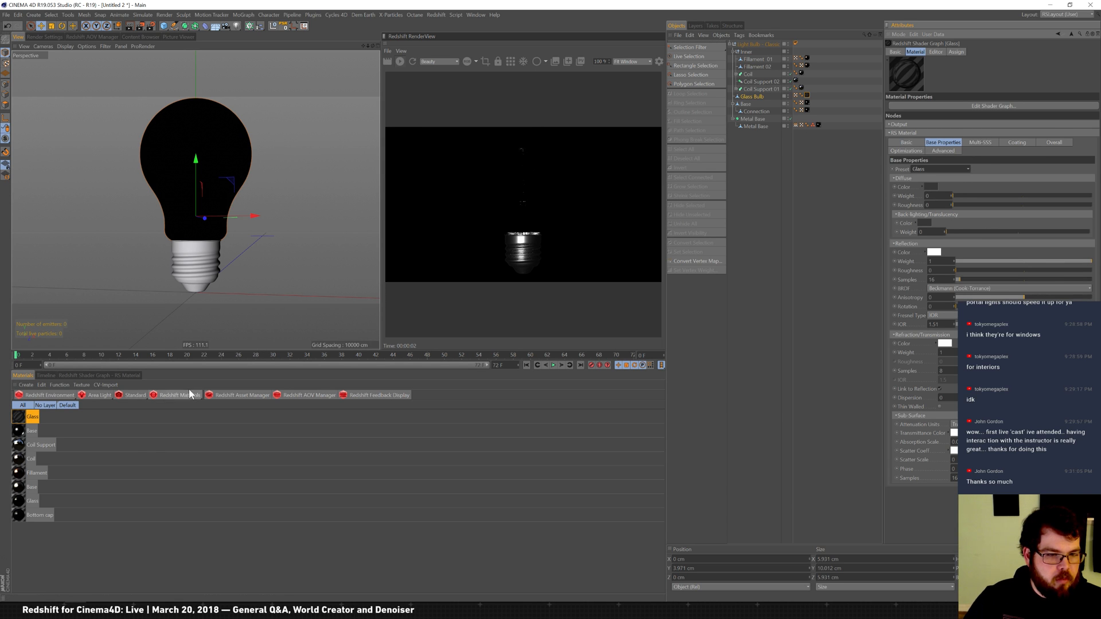
# Step: Add a Redshift dome light to the scene and attach an HDRI Link tag to it
pyautogui.moveTo(100, 395); pyautogui.dragTo(136, 439)
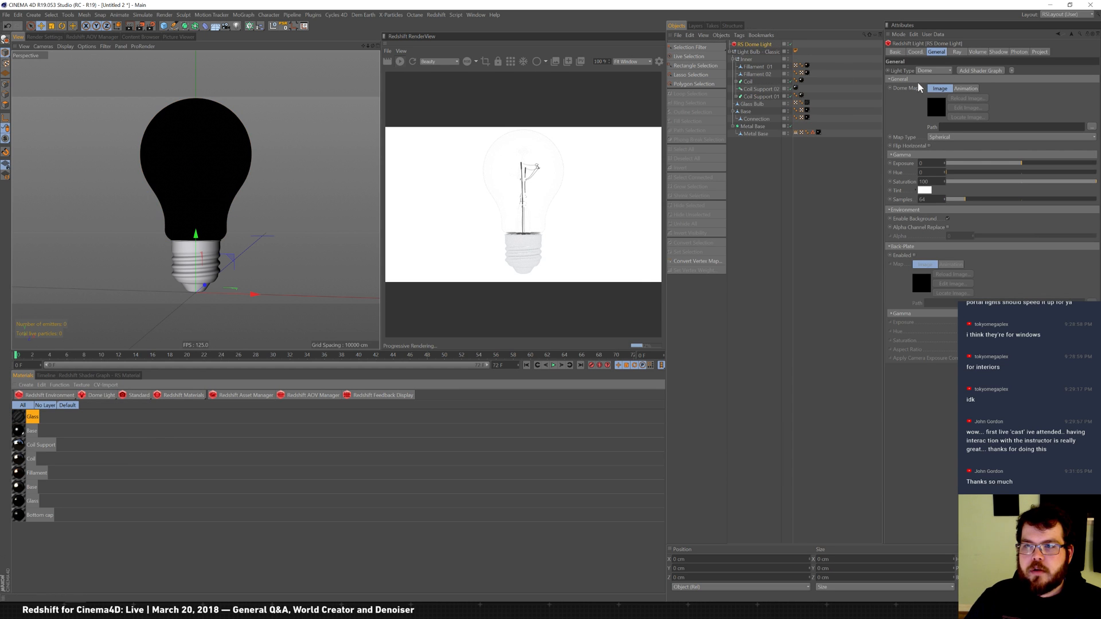
pyautogui.rightClick(762, 45)
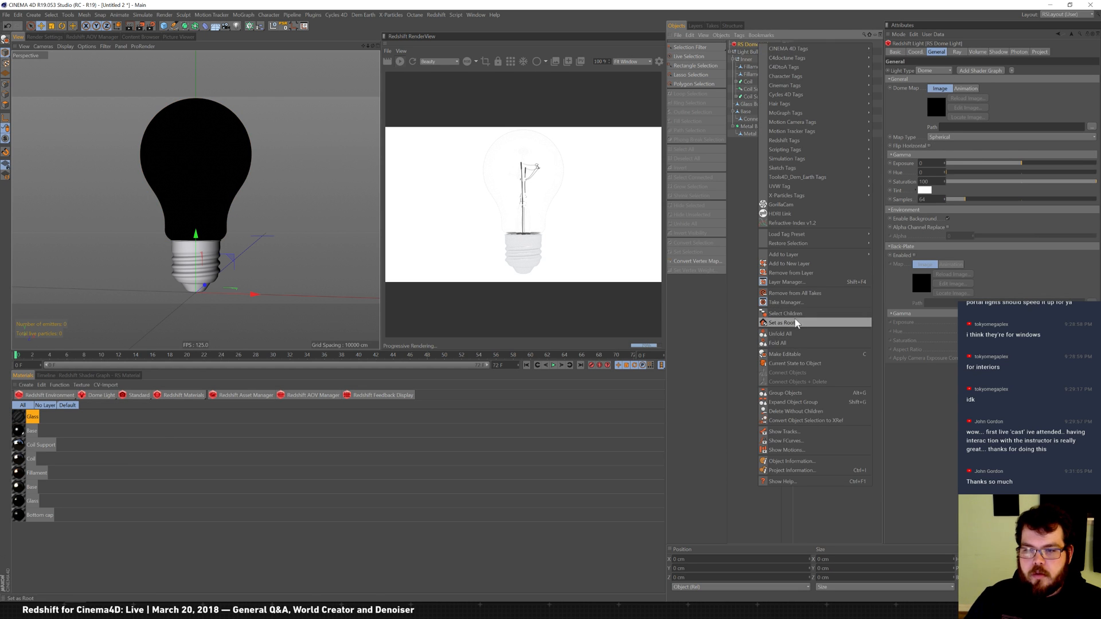
pyautogui.click(807, 212)
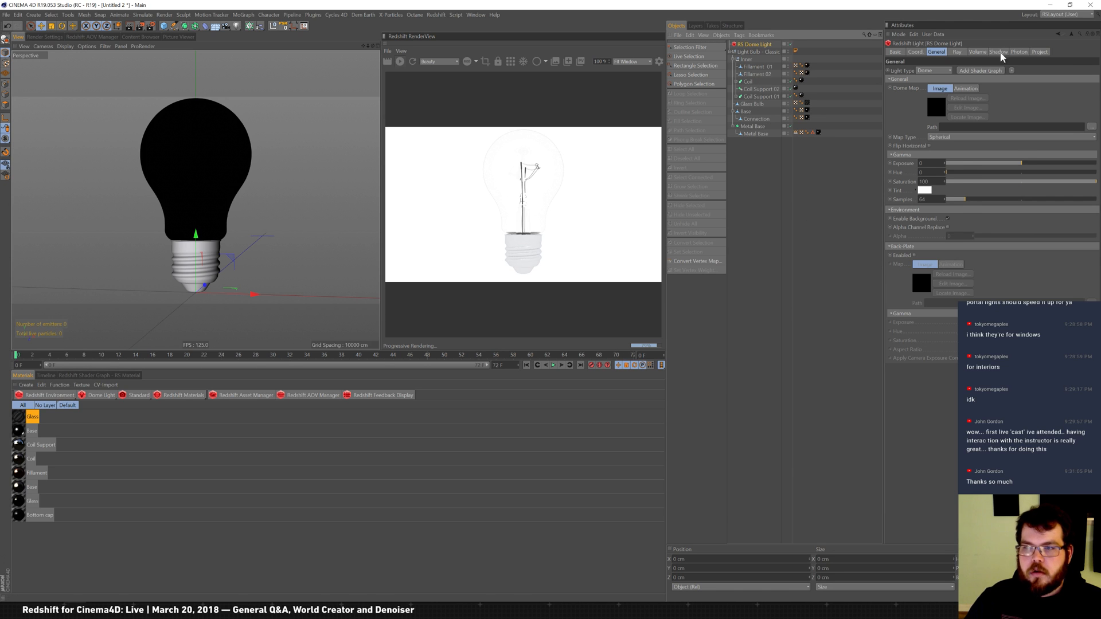
pyautogui.click(796, 42)
pyautogui.rightClick(767, 43)
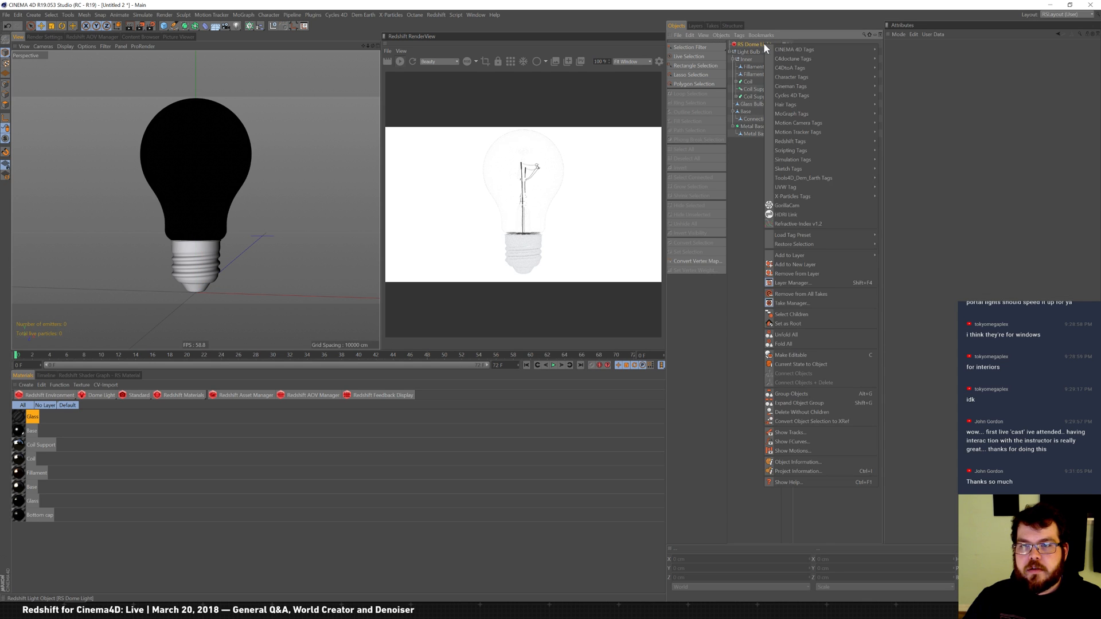
pyautogui.click(799, 215)
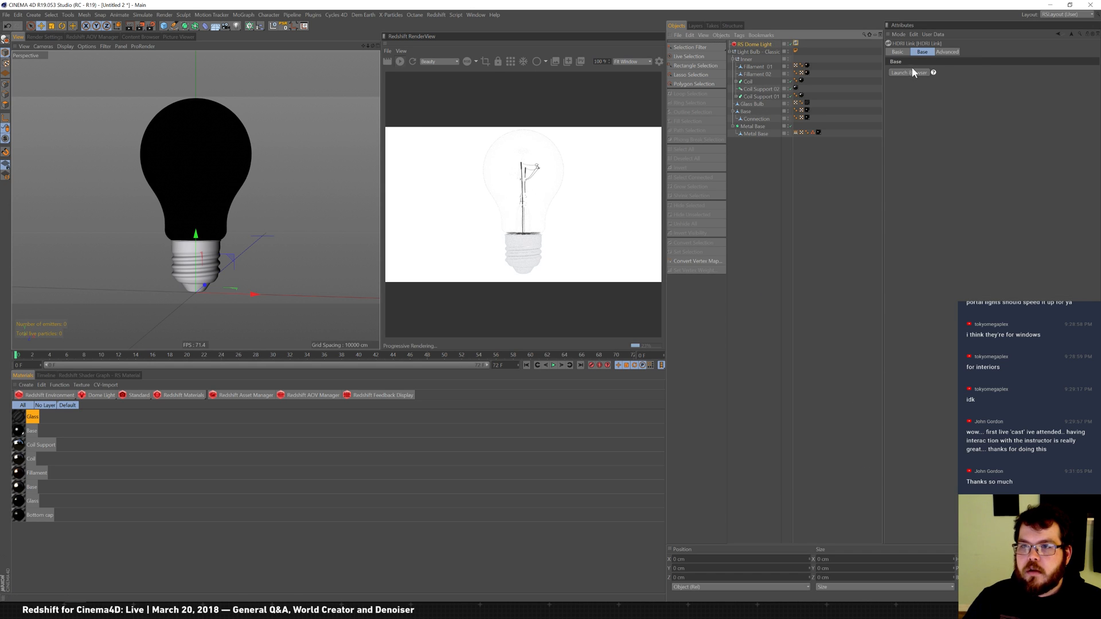
# Step: Load an HDRI from the Pro Studios Metal pack into the dome light and disable the light's background
pyautogui.click(845, 24)
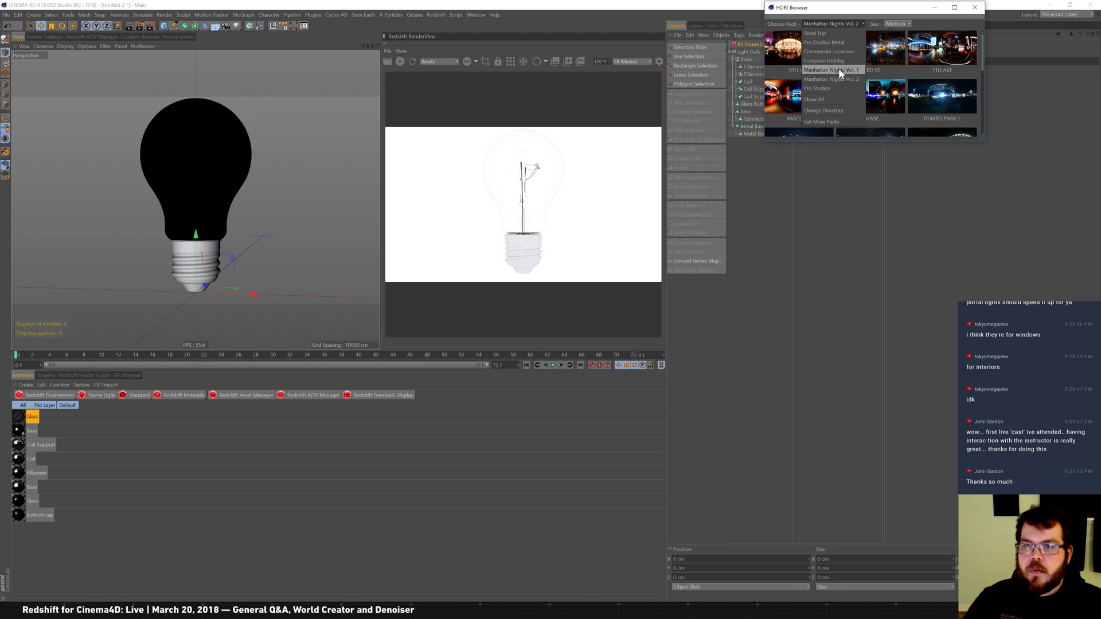
pyautogui.click(824, 42)
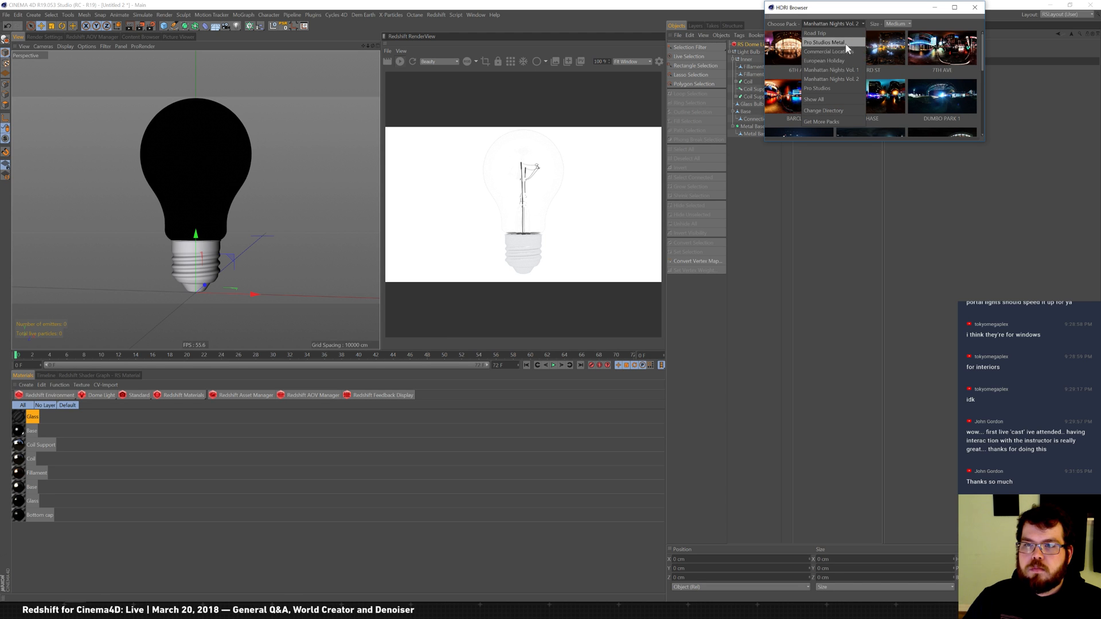
pyautogui.moveTo(982, 39); pyautogui.dragTo(982, 86)
pyautogui.click(975, 7)
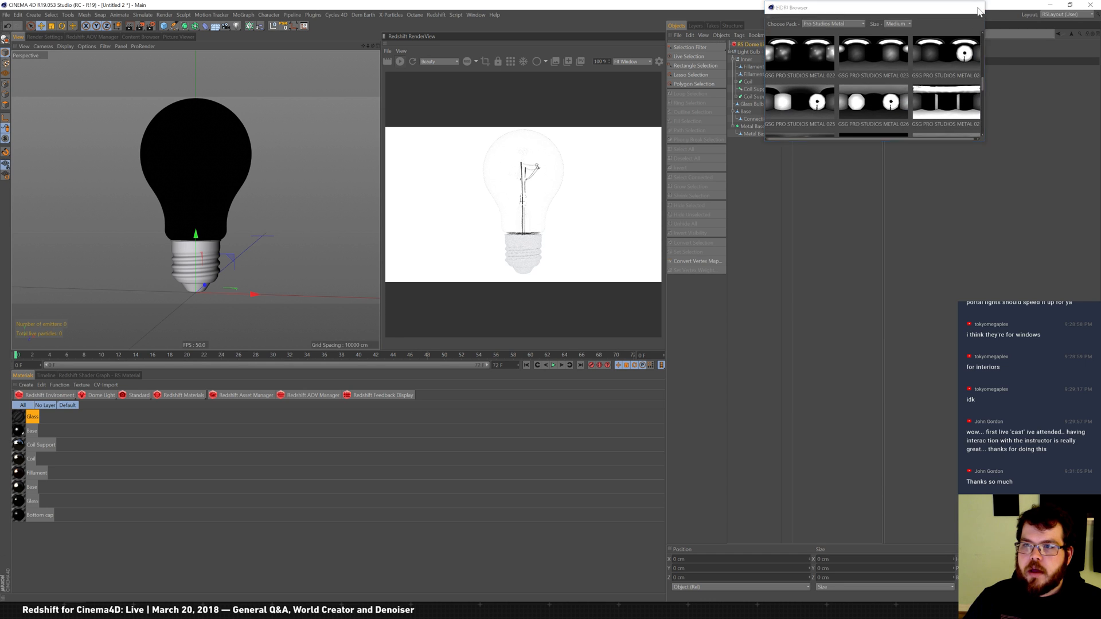
pyautogui.click(789, 44)
pyautogui.moveTo(796, 44)
pyautogui.mouseDown()
pyautogui.moveTo(810, 44)
pyautogui.moveTo(797, 44)
pyautogui.mouseUp()
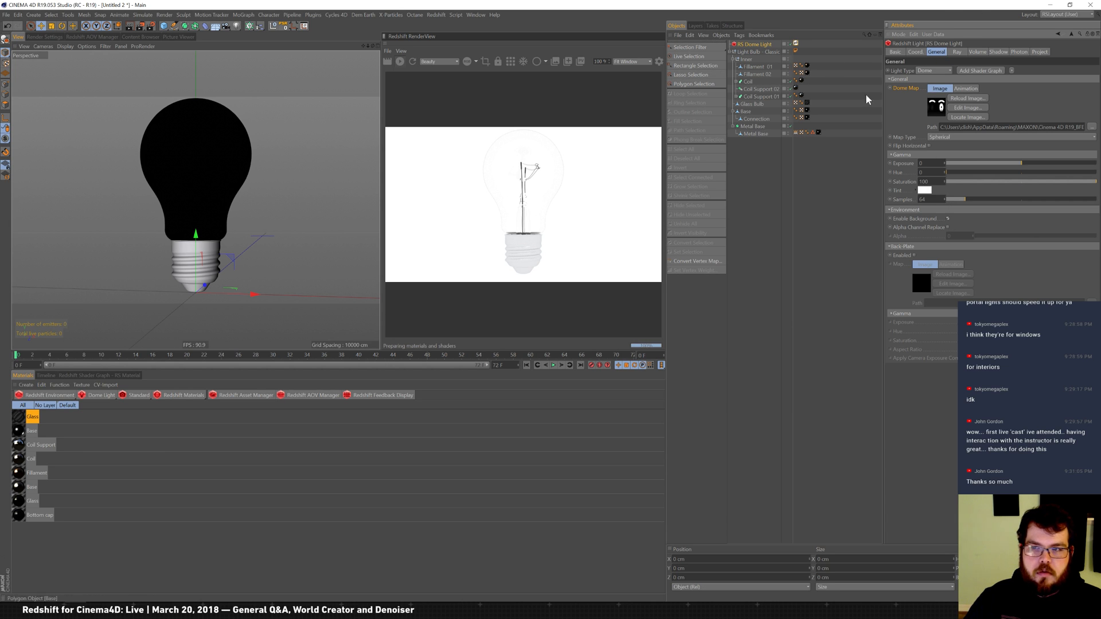
pyautogui.click(948, 219)
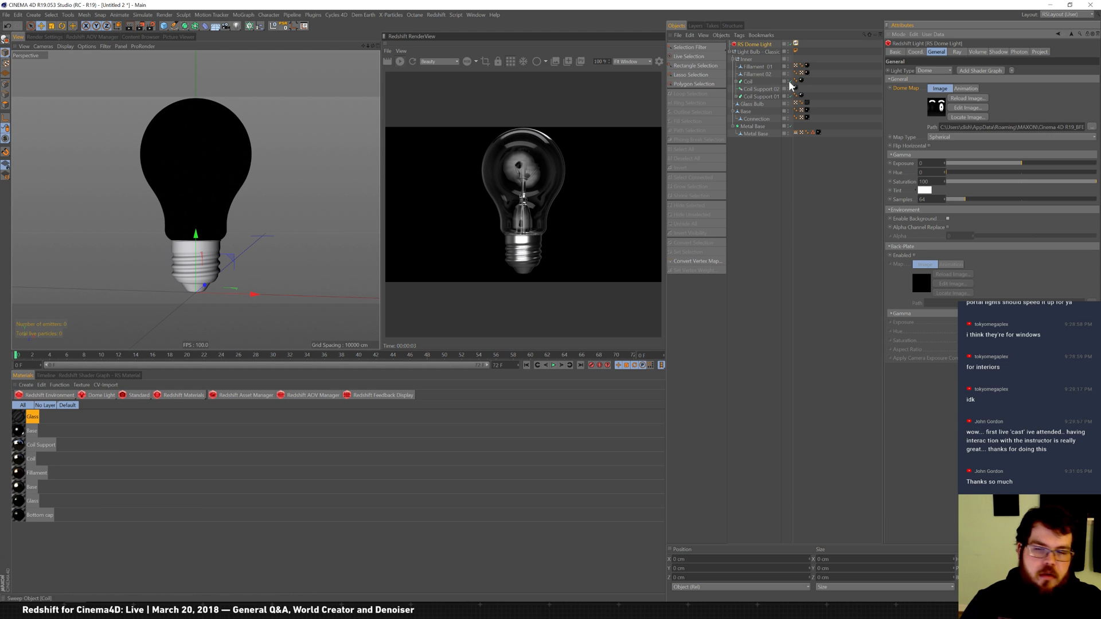
# Step: Set the perspective viewport's display to wireframe to expose the parts inside the bulb
pyautogui.click(65, 46)
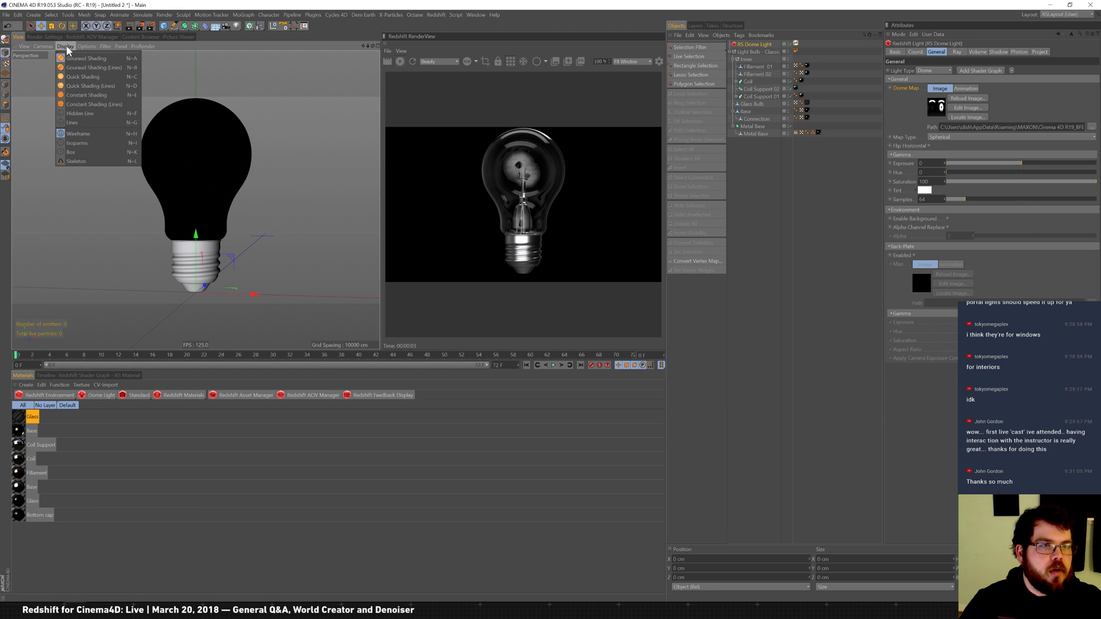
pyautogui.click(102, 128)
pyautogui.scroll(8, 214, 178)
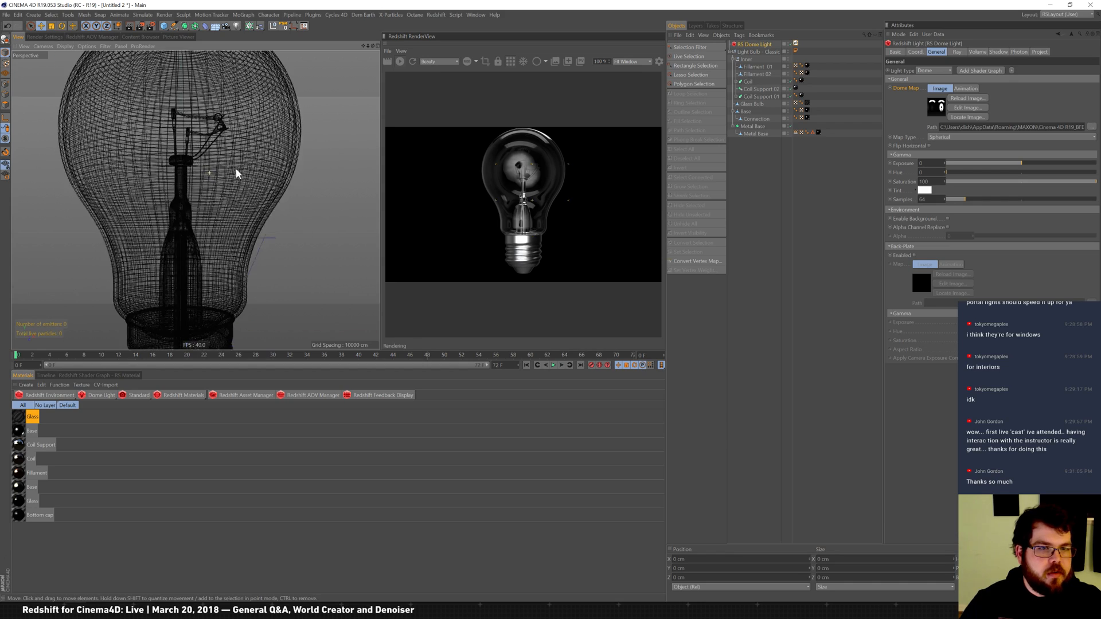
pyautogui.scroll(4, 189, 192)
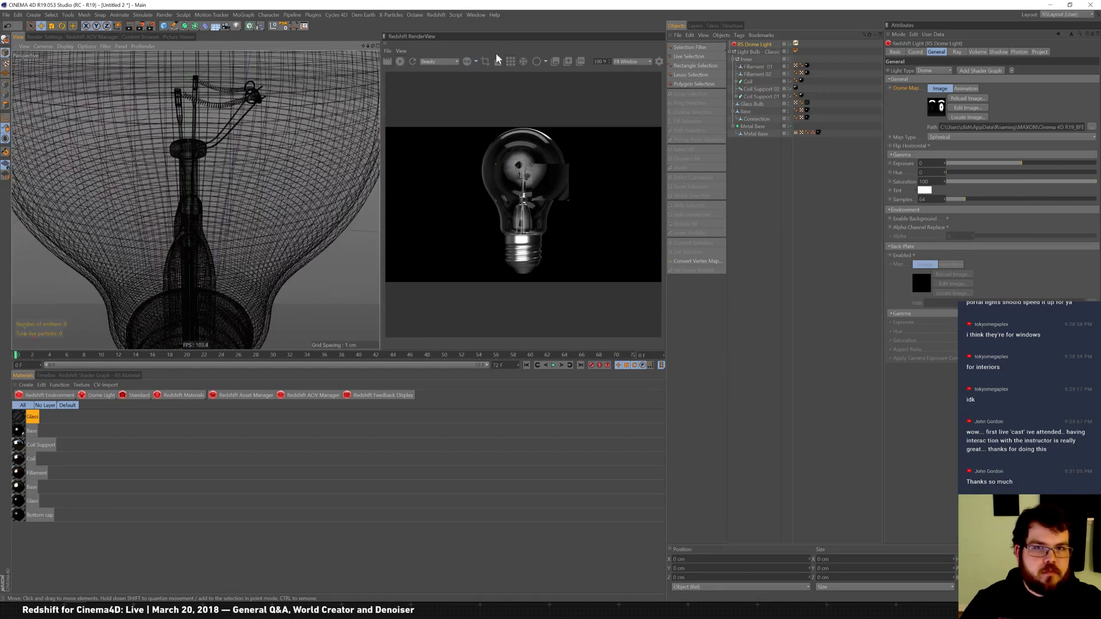
pyautogui.scroll(-5, 235, 152)
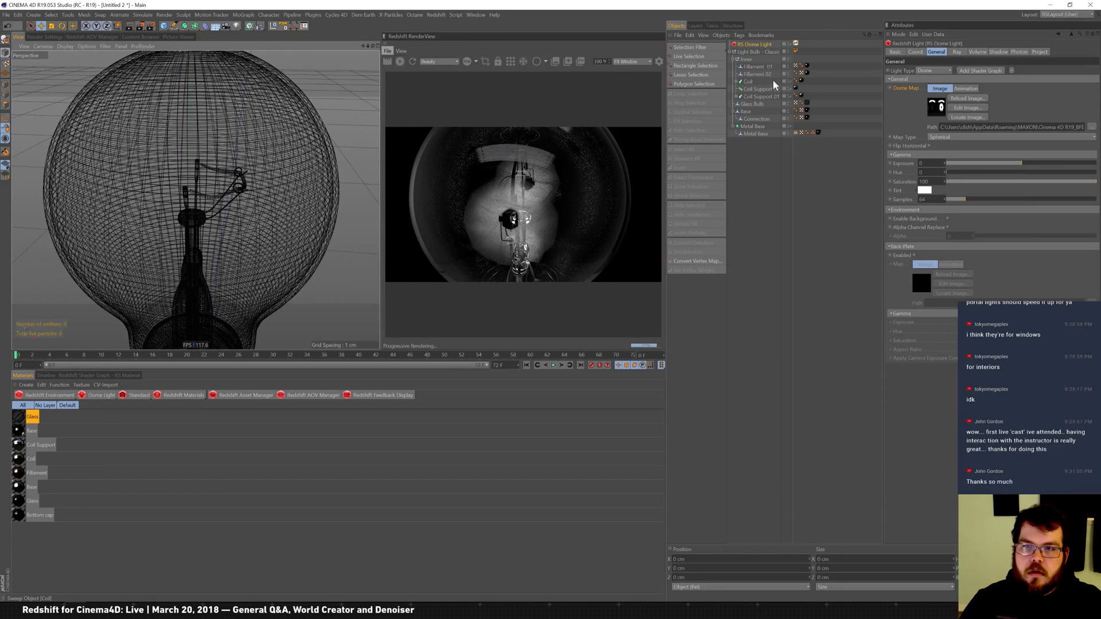
# Step: Create a Redshift material named Fillament and apply the Copper preset to its base properties
pyautogui.click(757, 67)
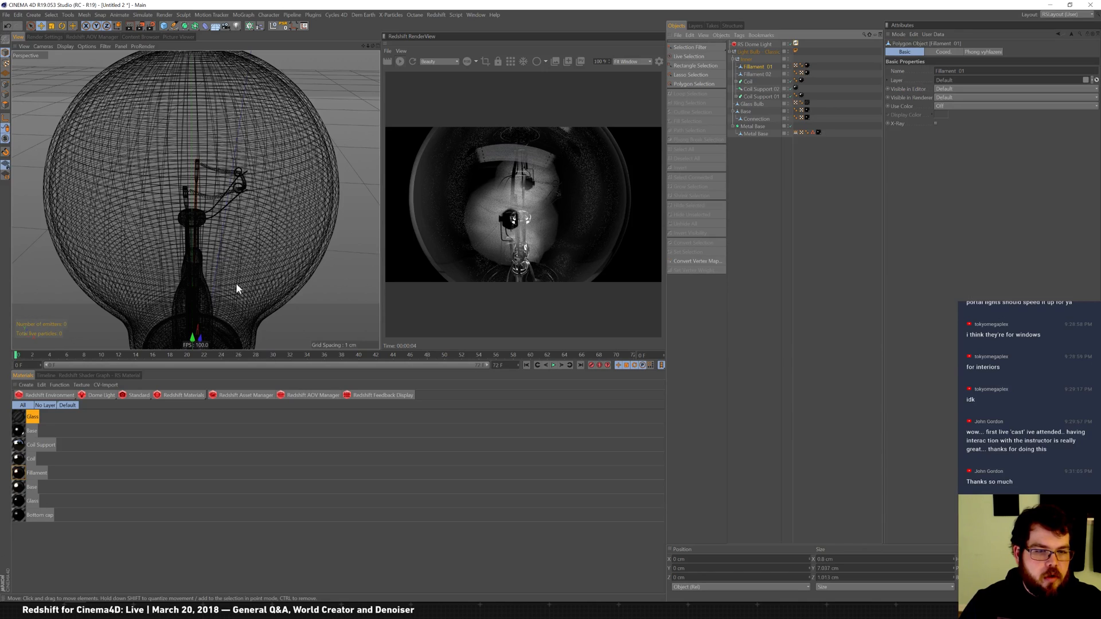
pyautogui.scroll(-3, 238, 252)
pyautogui.scroll(-5, 233, 310)
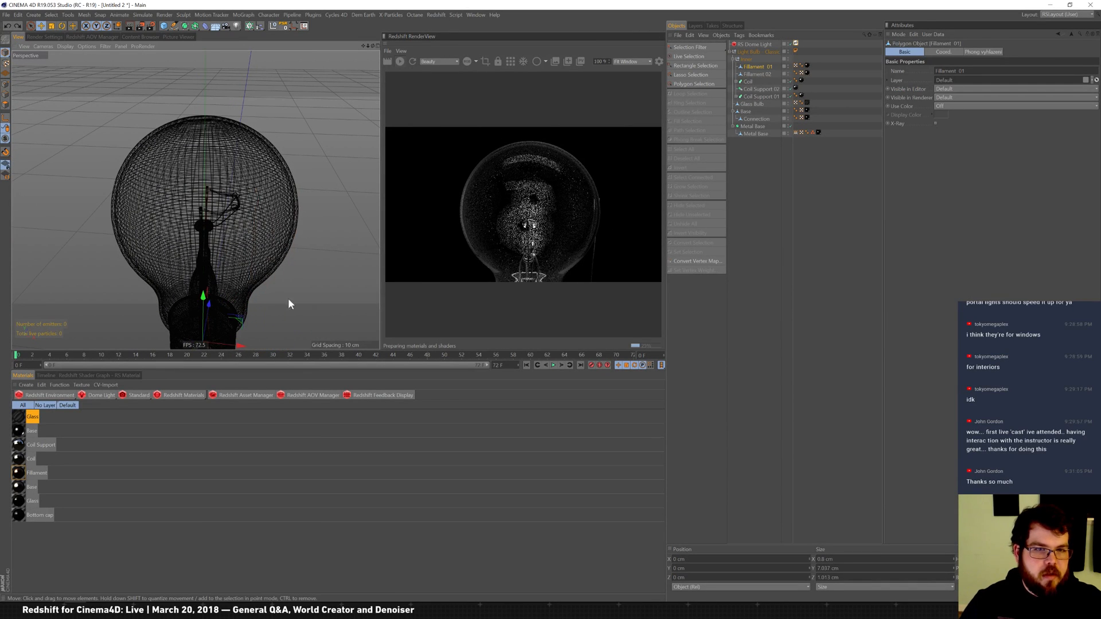
pyautogui.click(192, 395)
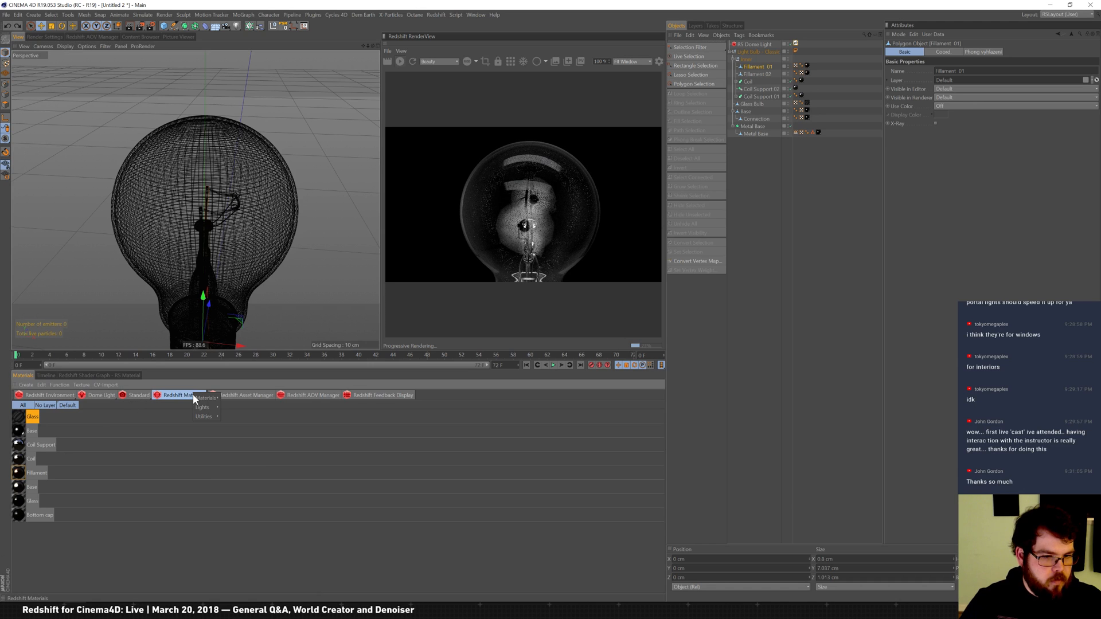
pyautogui.click(234, 398)
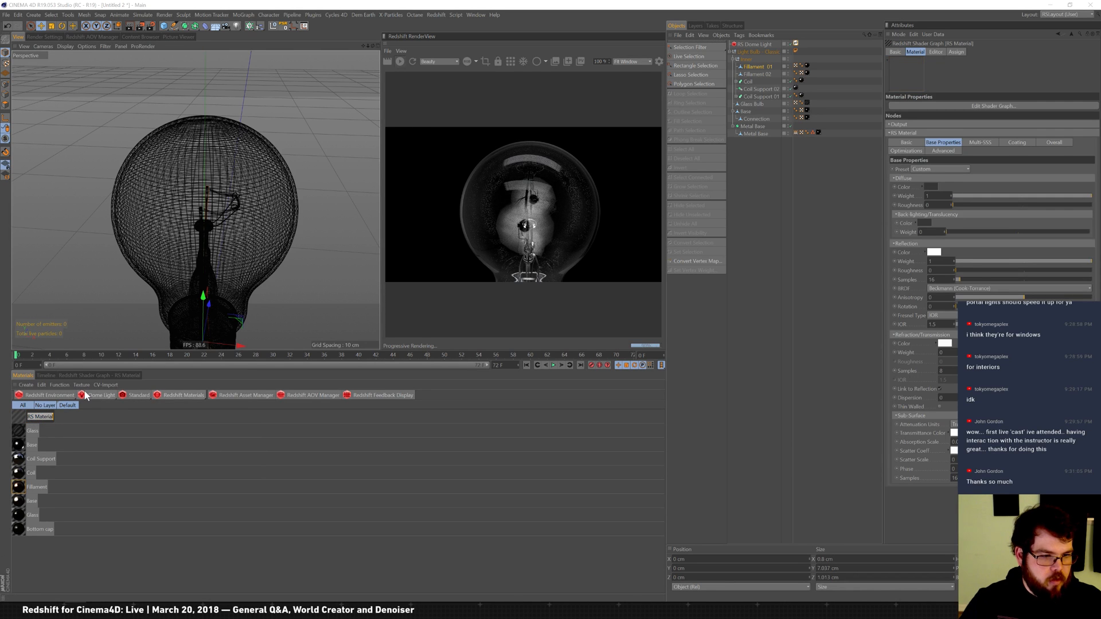
pyautogui.write('illament')
pyautogui.press('Return')
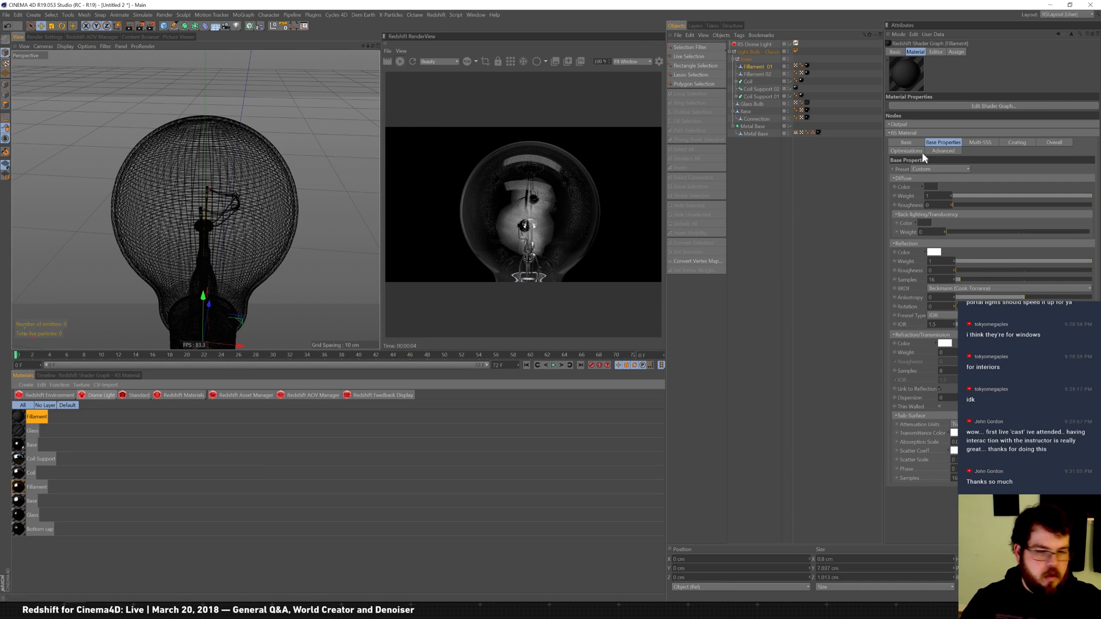
pyautogui.click(968, 169)
pyautogui.click(929, 233)
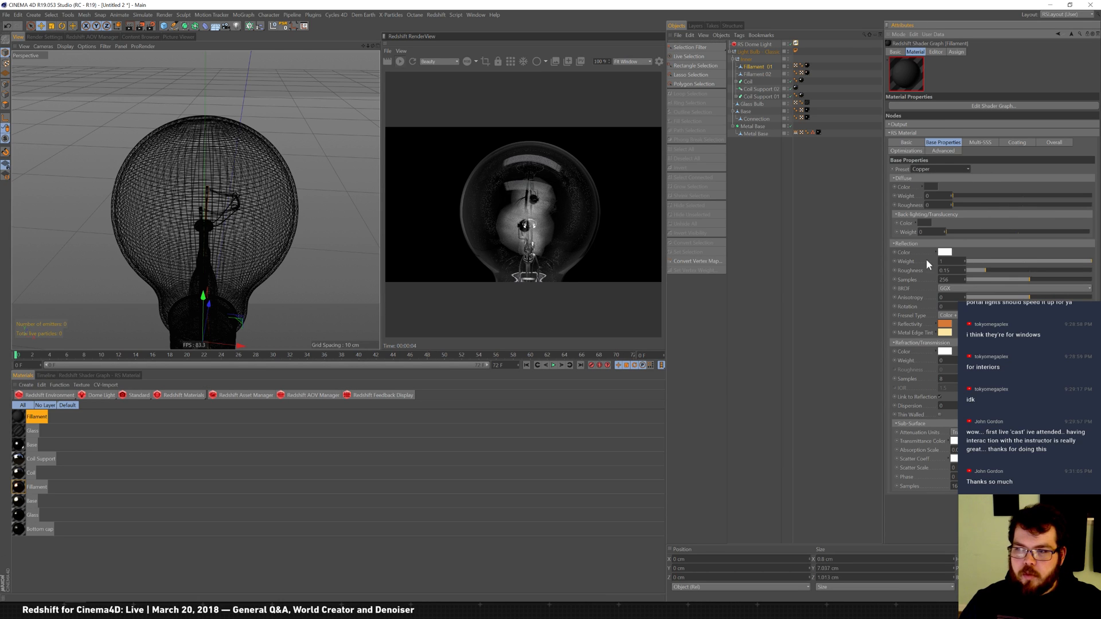
# Step: Find the texture tags using the original Fillament material and replace it with the Redshift Fillament material on both filament objects
pyautogui.click(21, 488)
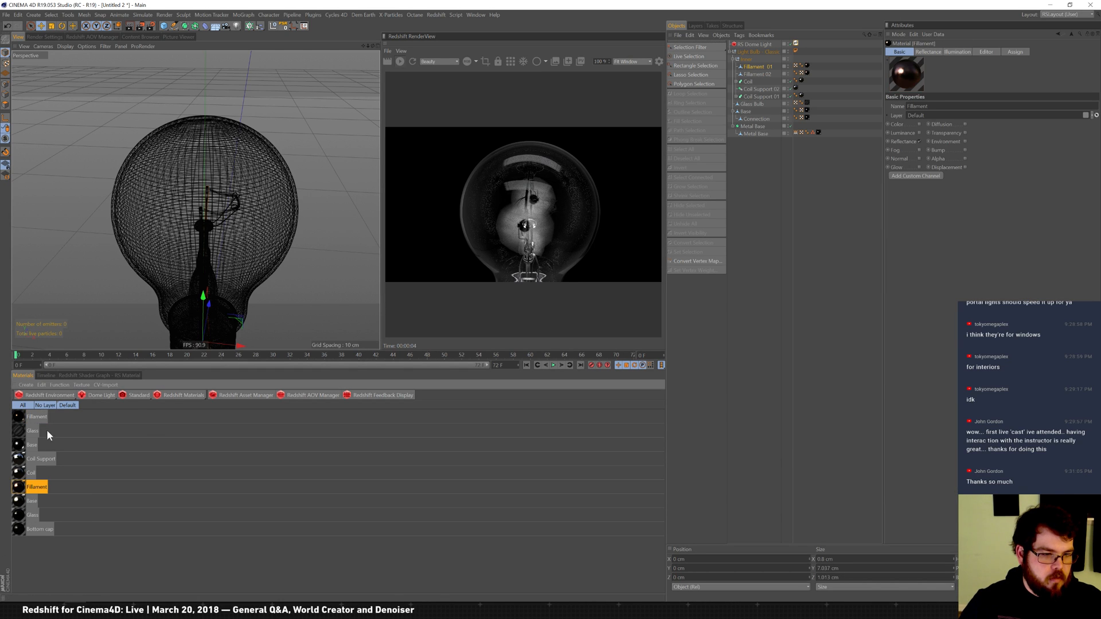
pyautogui.click(60, 385)
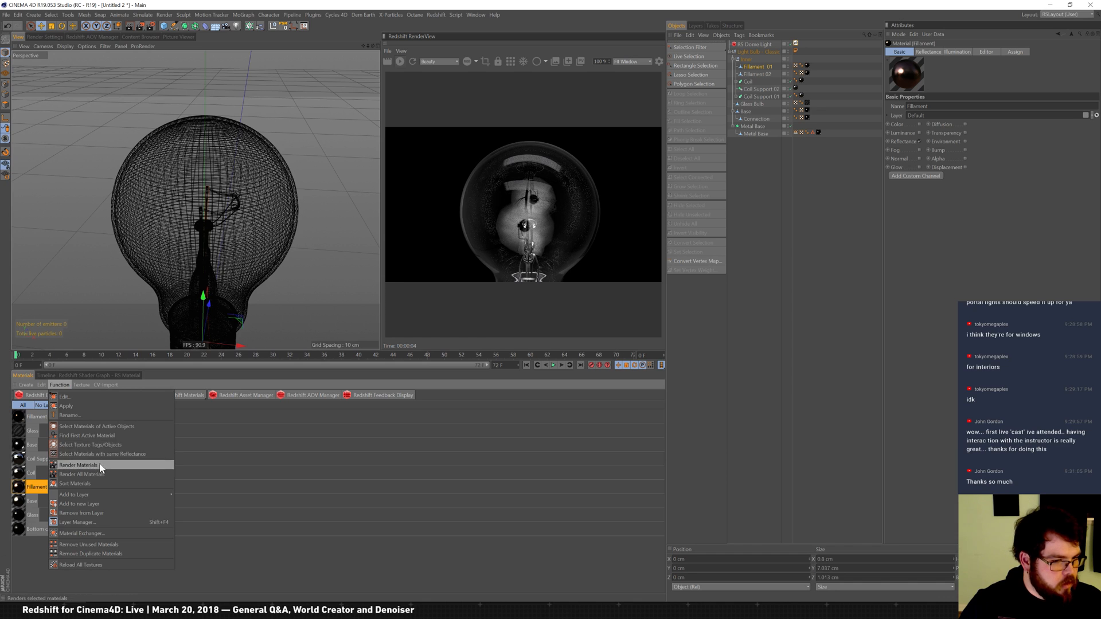
pyautogui.click(73, 453)
pyautogui.click(36, 486)
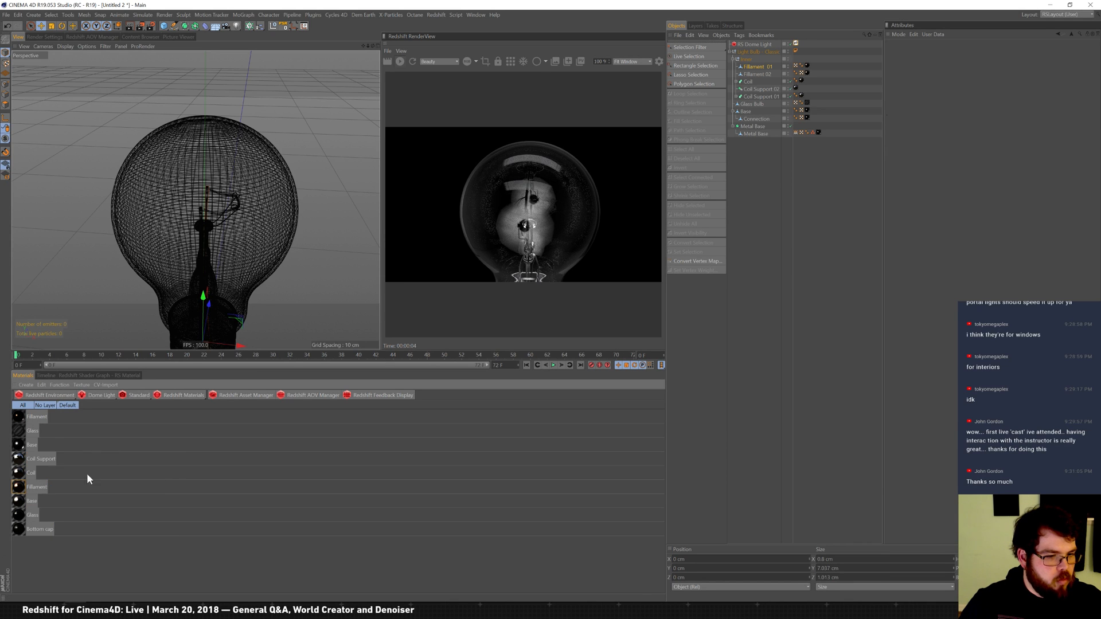
pyautogui.click(60, 385)
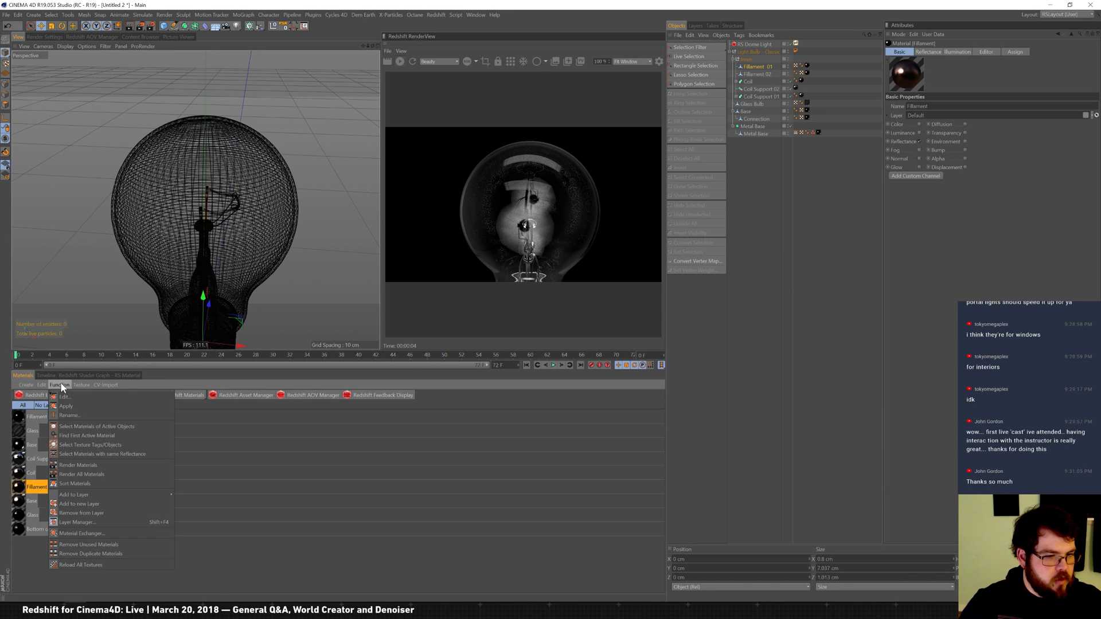
pyautogui.click(109, 445)
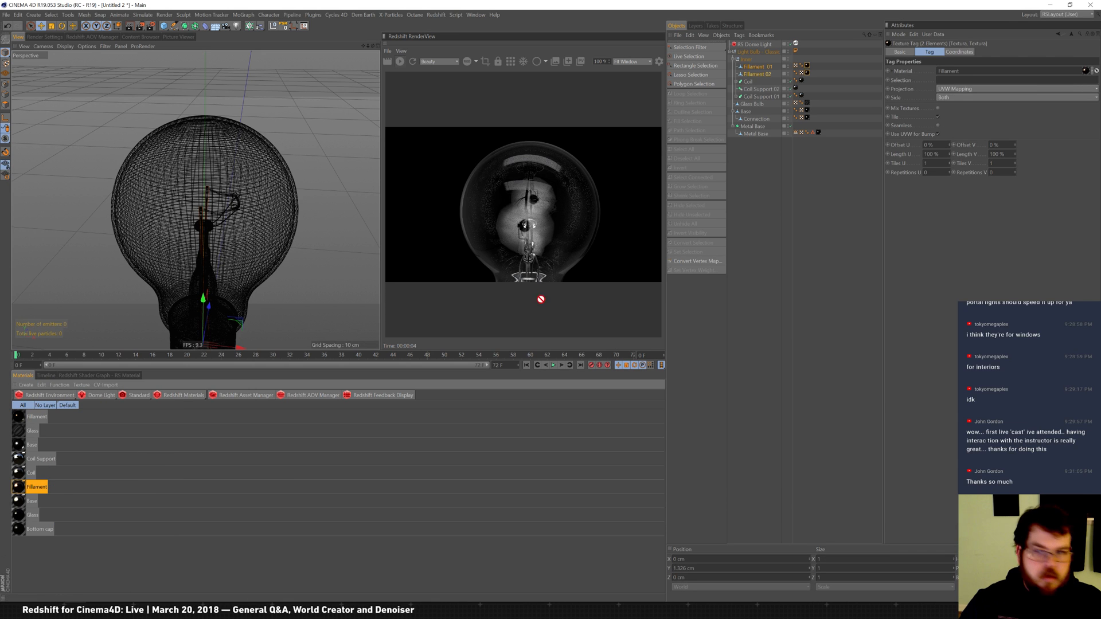
pyautogui.moveTo(937, 91); pyautogui.dragTo(964, 73)
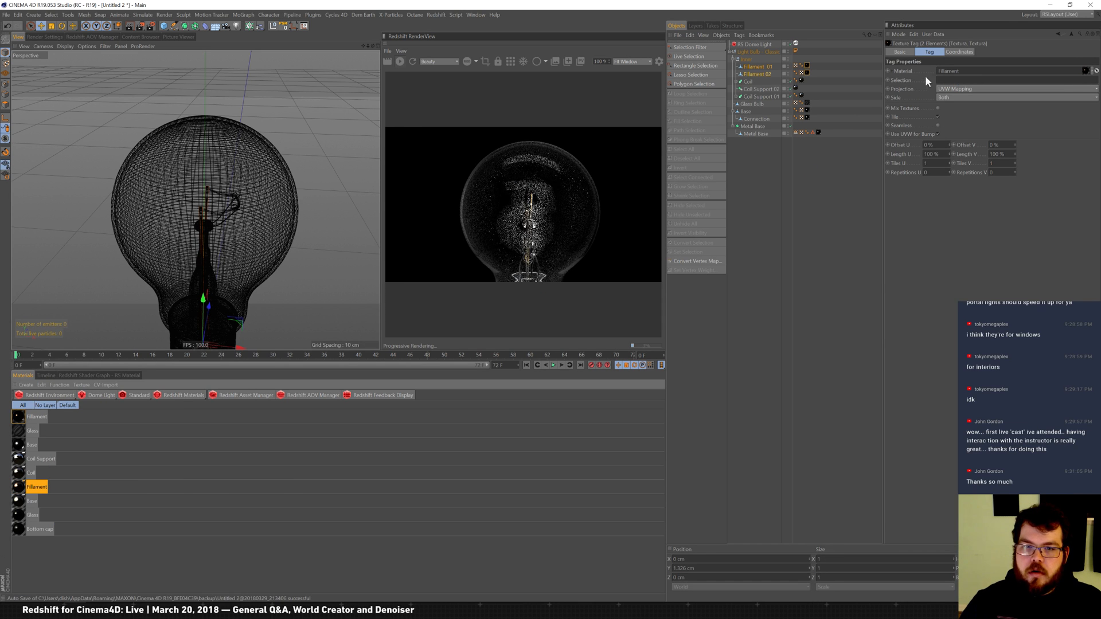
# Step: Create a Redshift Incandescent material for the bulb's glowing part
pyautogui.keyDown('alt'); pyautogui.moveTo(377, 234); pyautogui.dragTo(275, 238); pyautogui.keyUp('alt')
pyautogui.scroll(5, 276, 233)
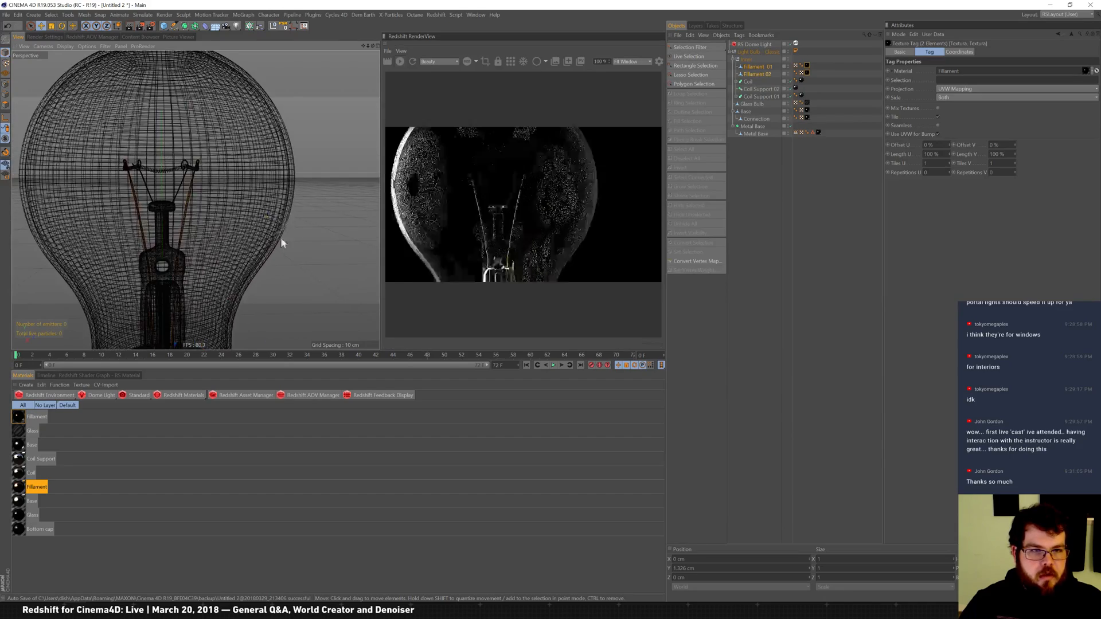
pyautogui.scroll(6, 239, 224)
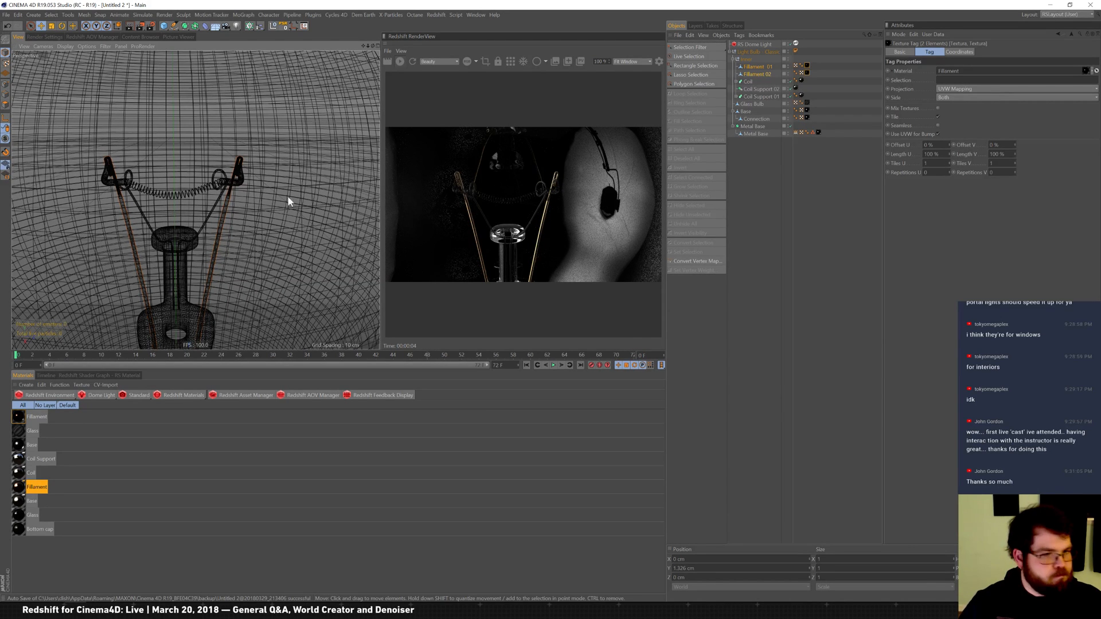
pyautogui.scroll(-10, 258, 184)
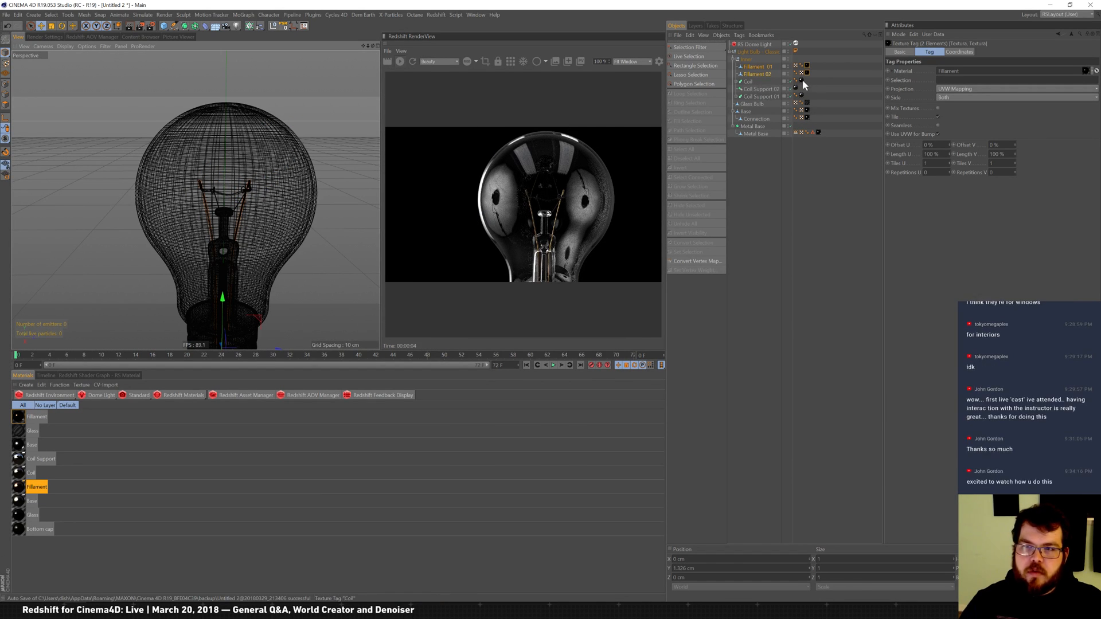
pyautogui.click(23, 460)
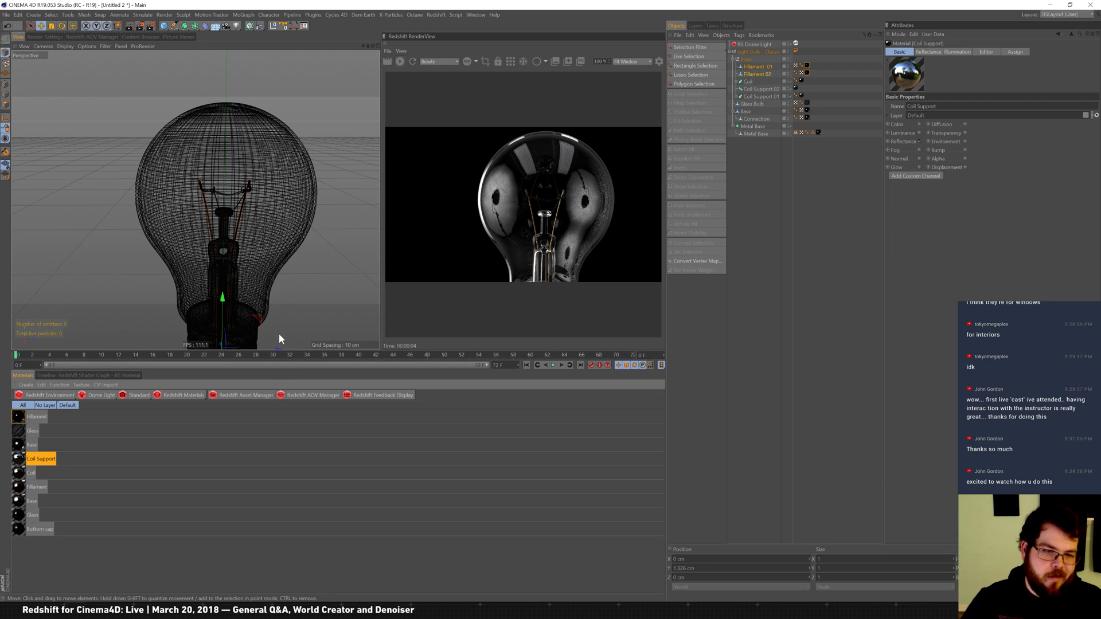
pyautogui.click(195, 395)
pyautogui.moveTo(211, 400)
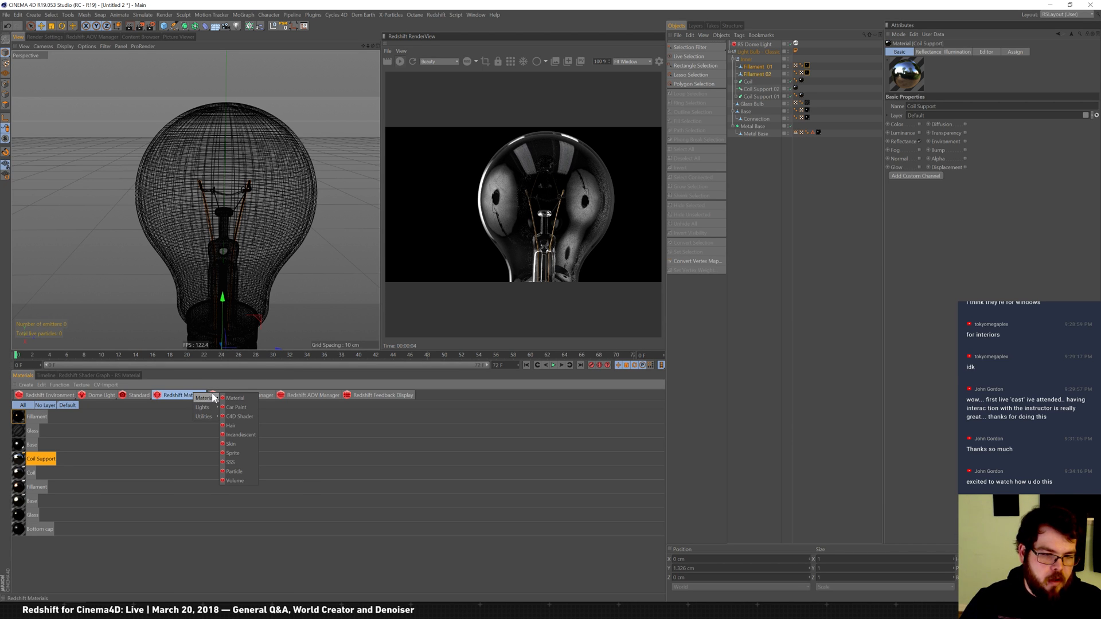
pyautogui.click(241, 435)
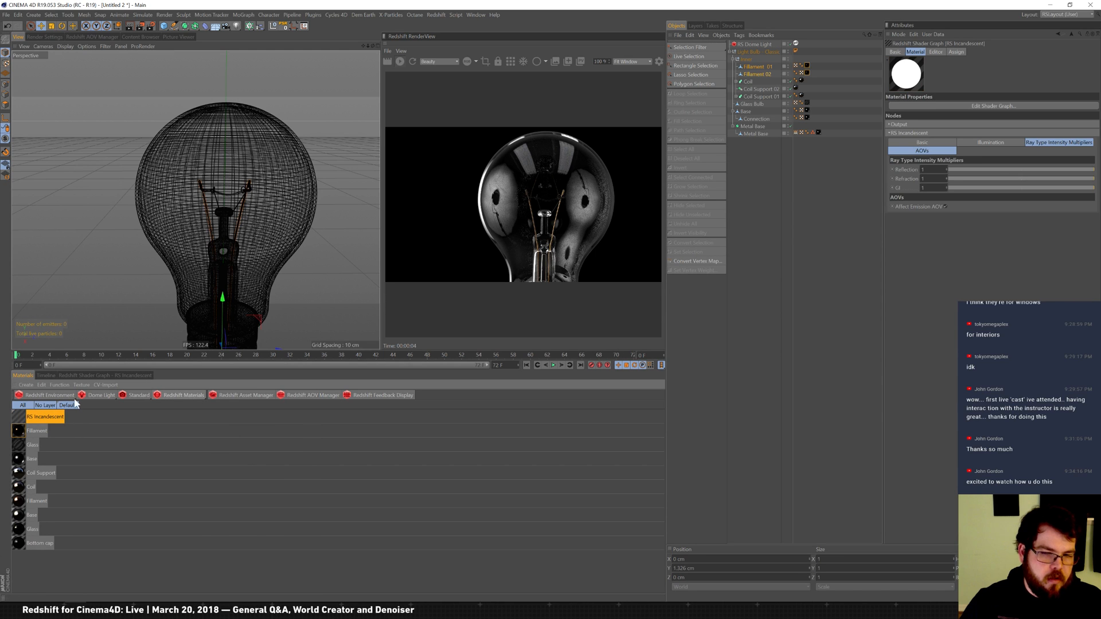
# Step: Find the texture tags using the Coil Support material and replace it with the Redshift Fillament material on both coil supports
pyautogui.click(35, 474)
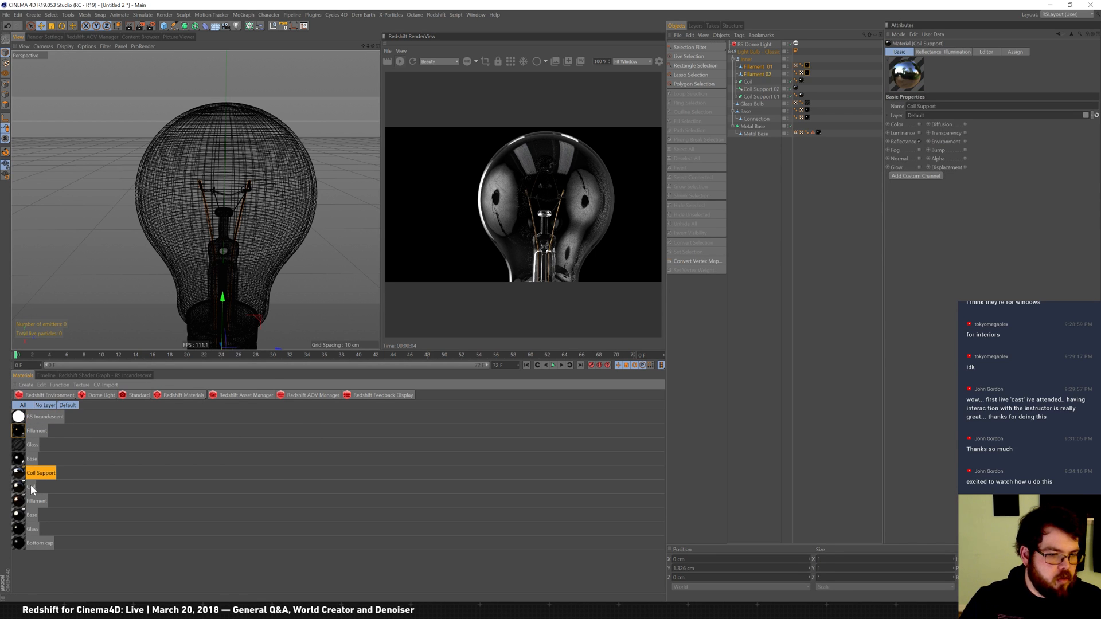
pyautogui.click(59, 385)
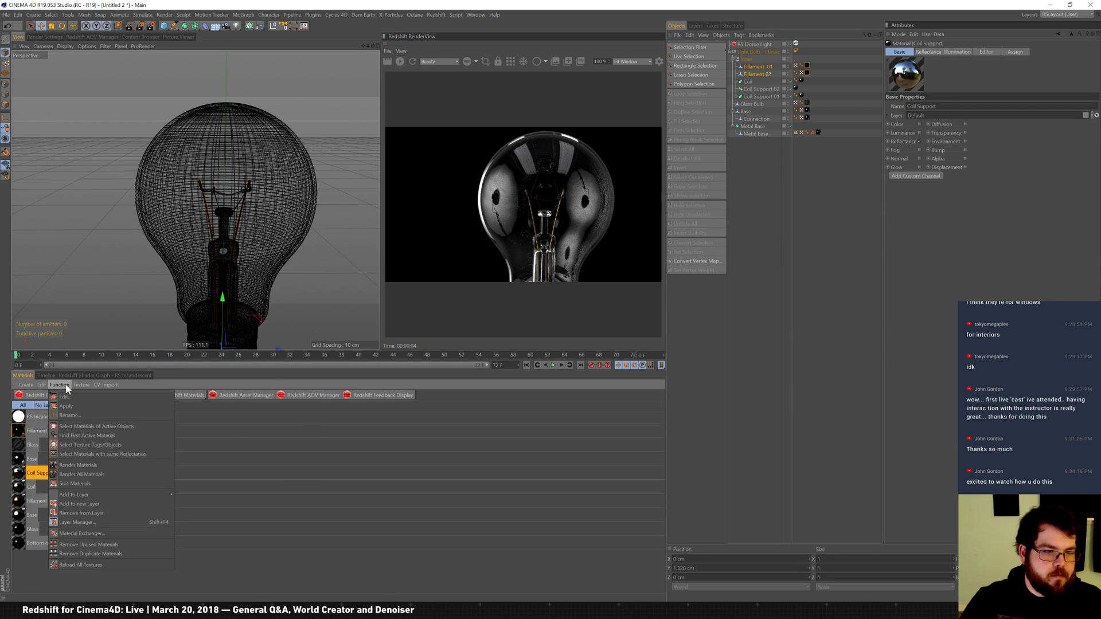
pyautogui.click(127, 444)
pyautogui.moveTo(23, 436); pyautogui.dragTo(968, 72)
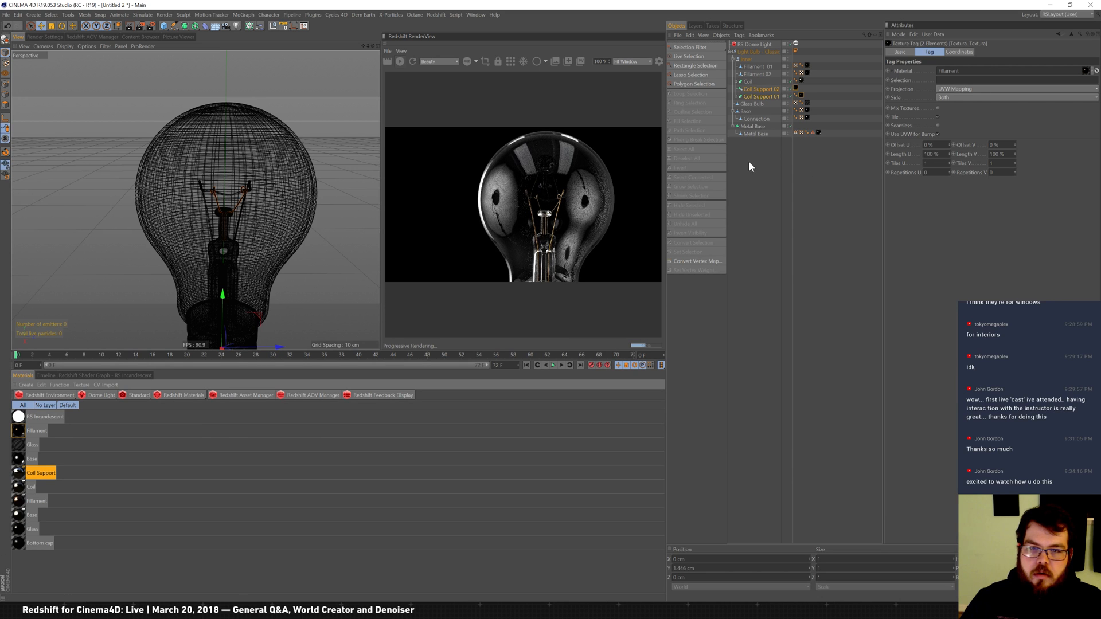
# Step: Find the texture tags using the original Coil material and try to replace it with the Redshift Incandescent material
pyautogui.click(21, 489)
pyautogui.click(60, 385)
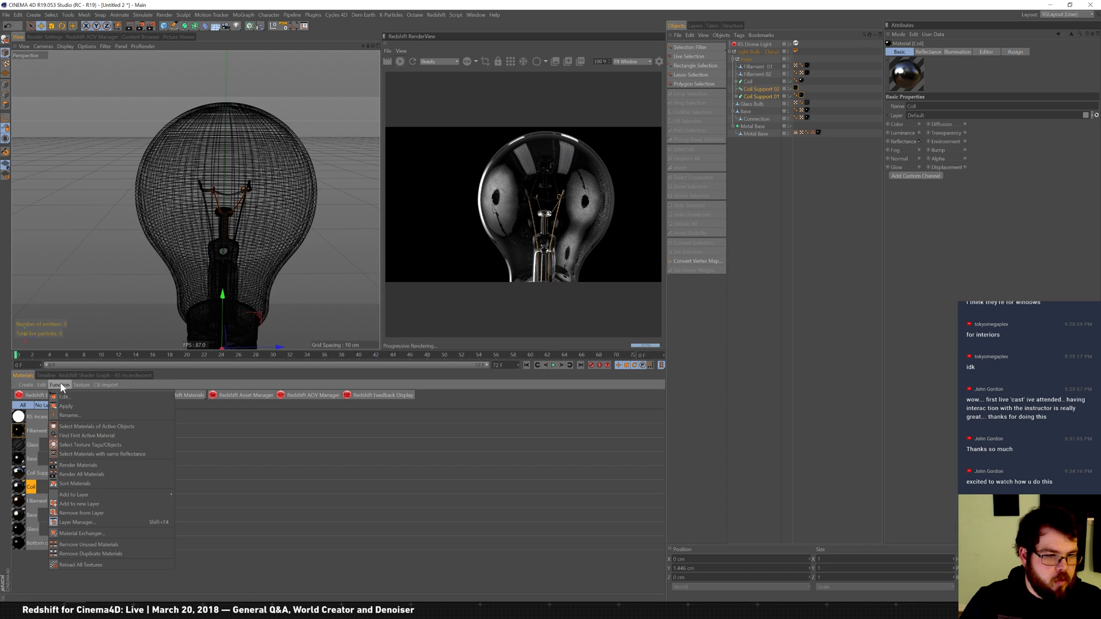
pyautogui.click(100, 444)
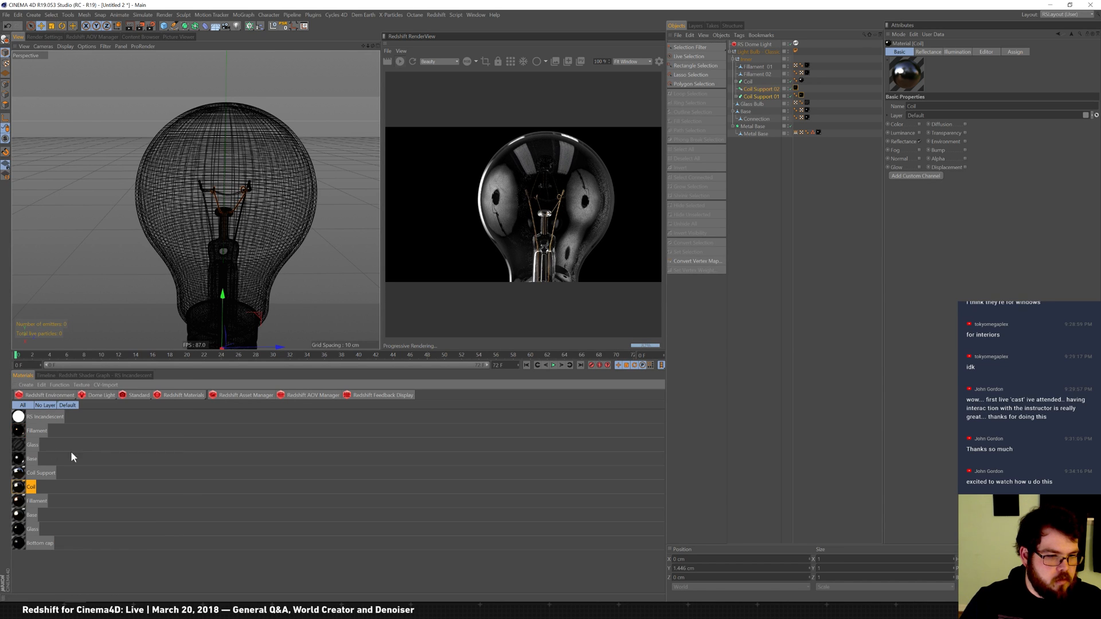
pyautogui.click(22, 432)
pyautogui.click(27, 420)
pyautogui.click(29, 486)
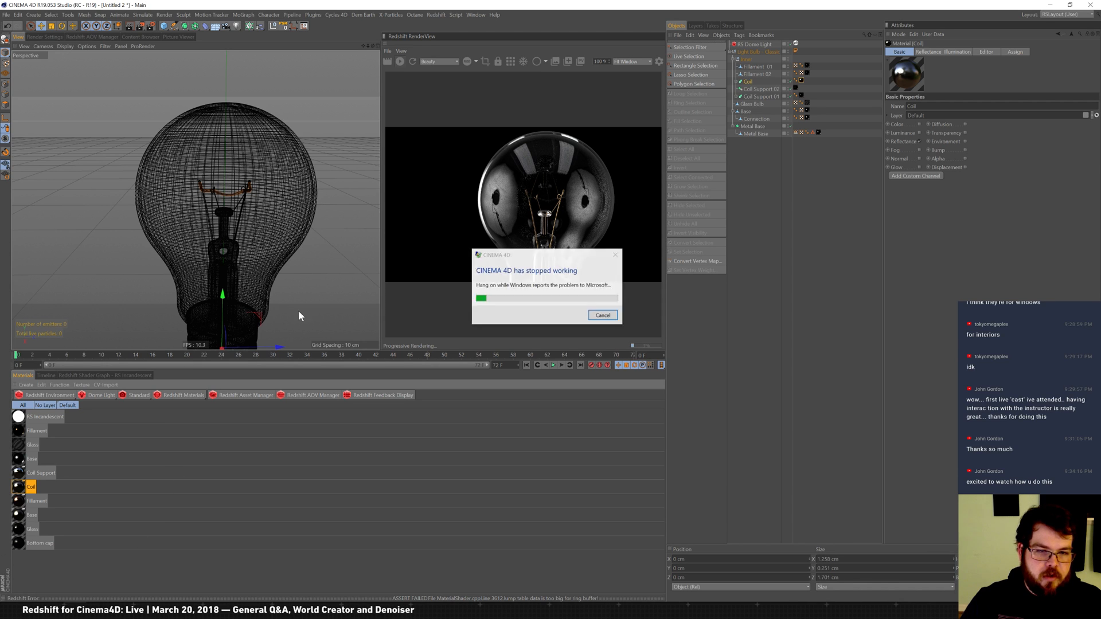
# Step: Dismiss the crash report and switch the restarted program to the custom Live layout
pyautogui.click(606, 317)
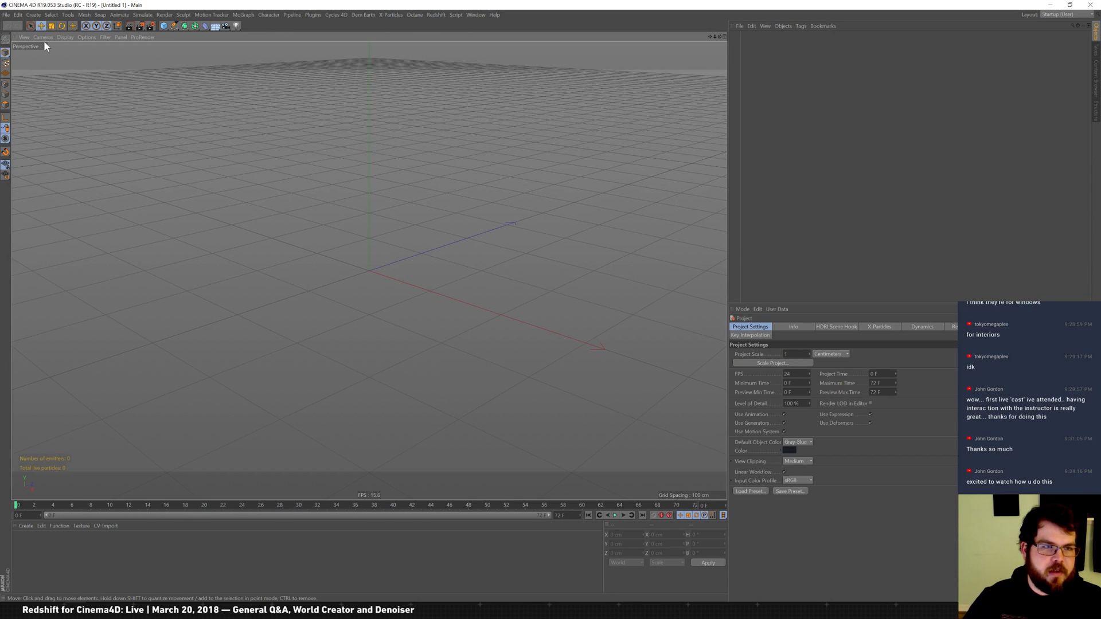
pyautogui.click(1051, 14)
pyautogui.click(1068, 106)
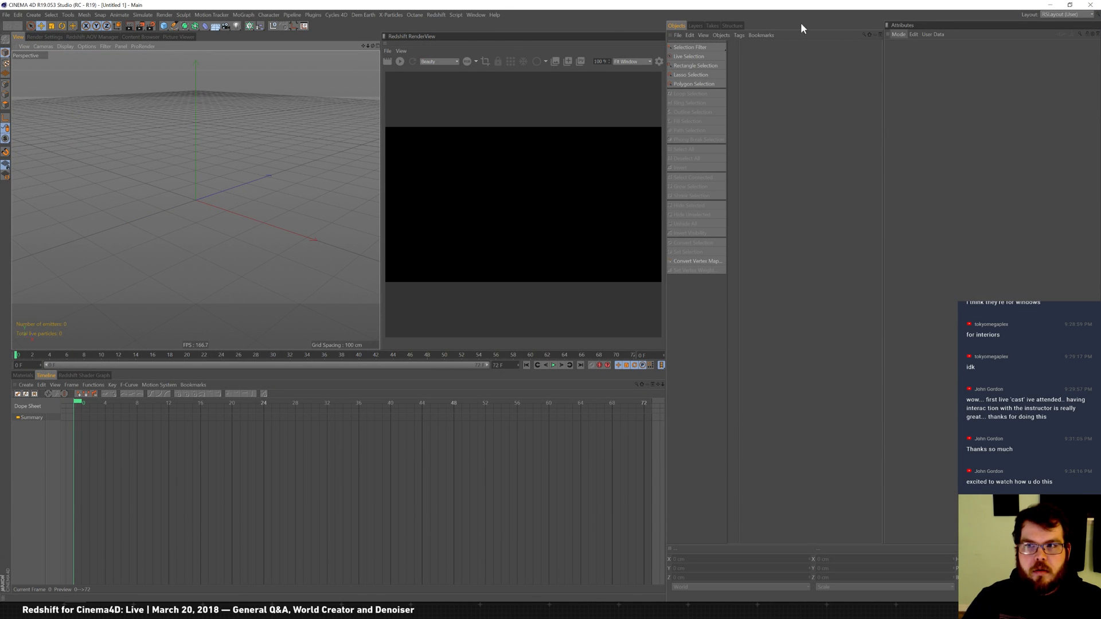
# Step: Load the Light Bulb - Classic object preset from the Broadcast lighting library, show its materials and frame the bulb in the viewport
pyautogui.click(677, 35)
pyautogui.moveTo(753, 70)
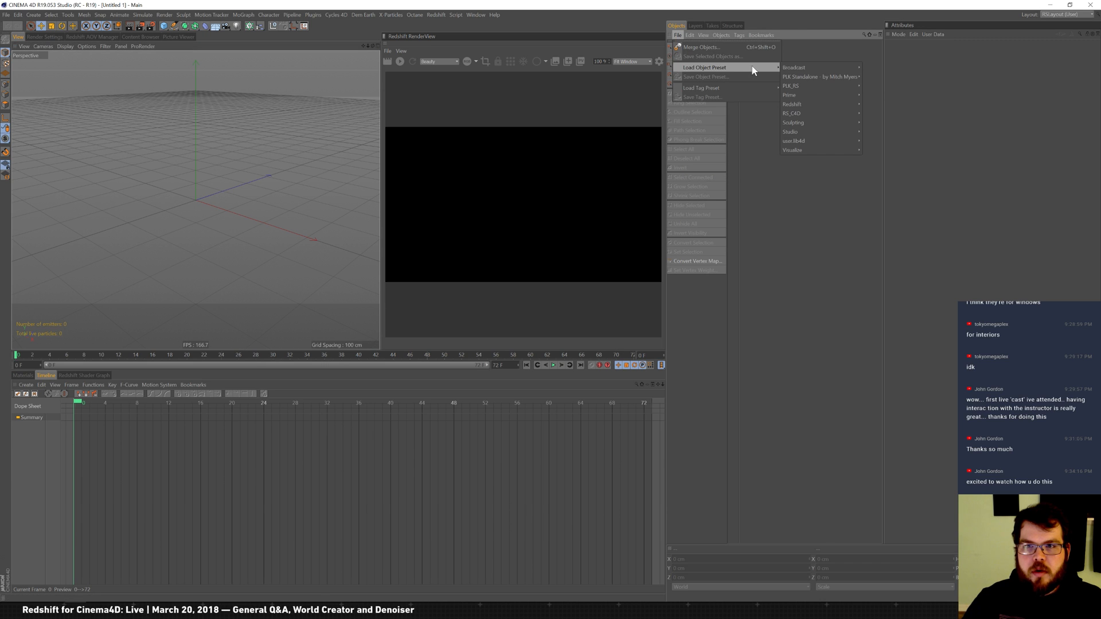
pyautogui.moveTo(828, 70)
pyautogui.moveTo(883, 70)
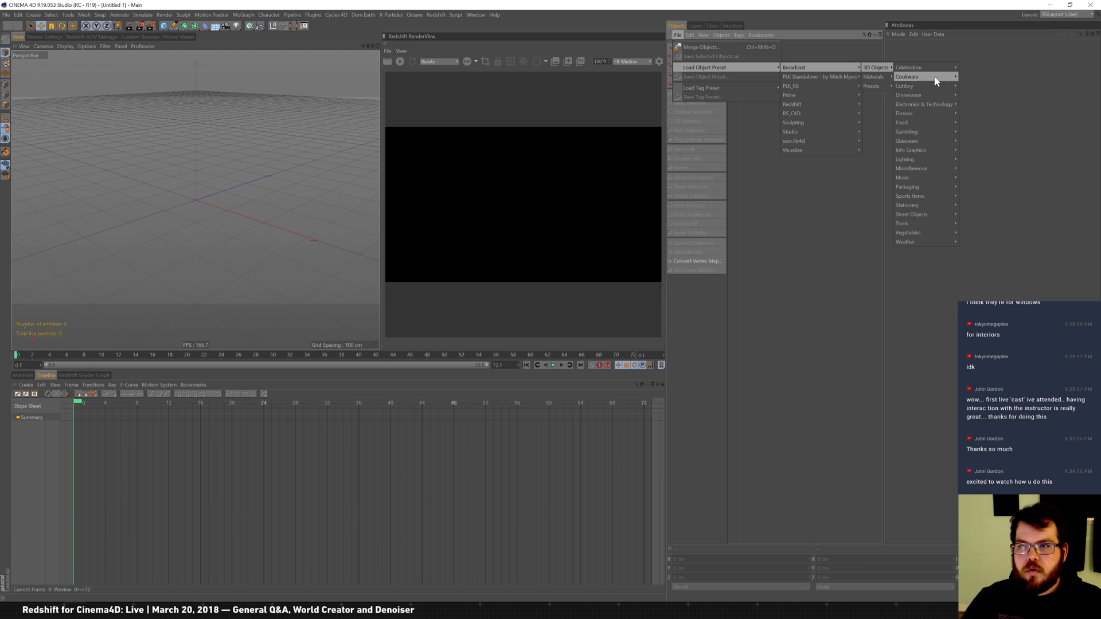
pyautogui.moveTo(950, 161)
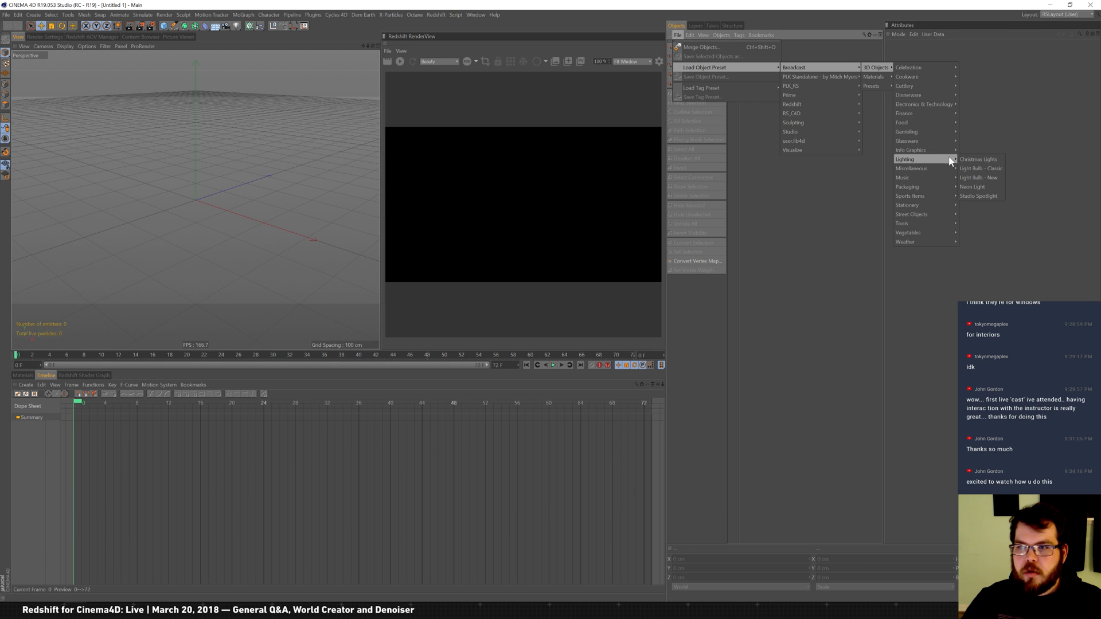
pyautogui.click(987, 168)
pyautogui.click(22, 375)
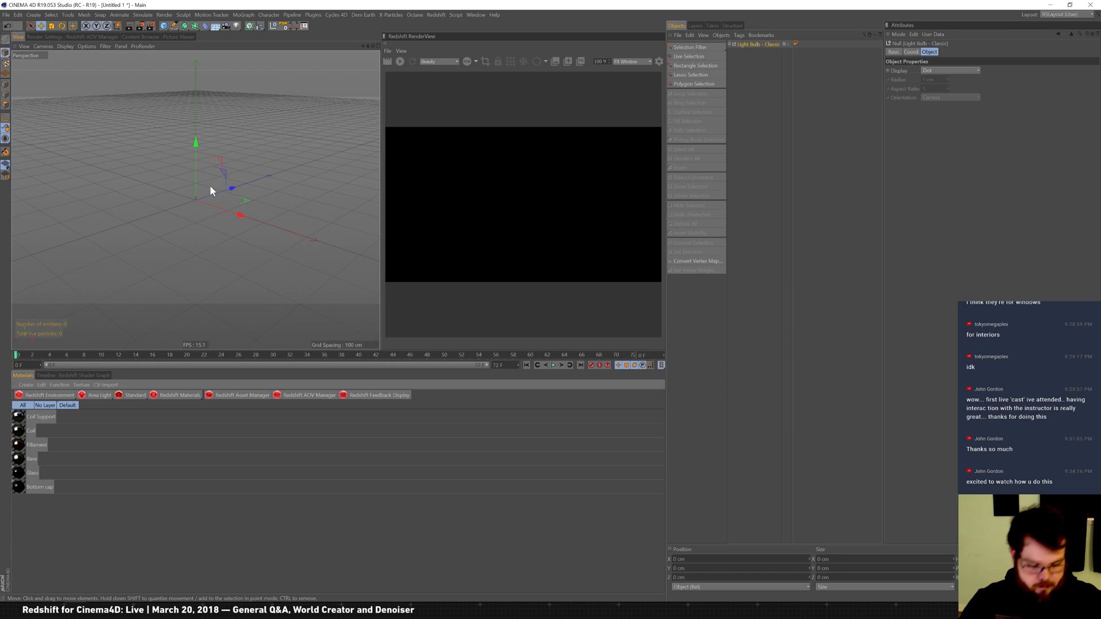
pyautogui.press('h')
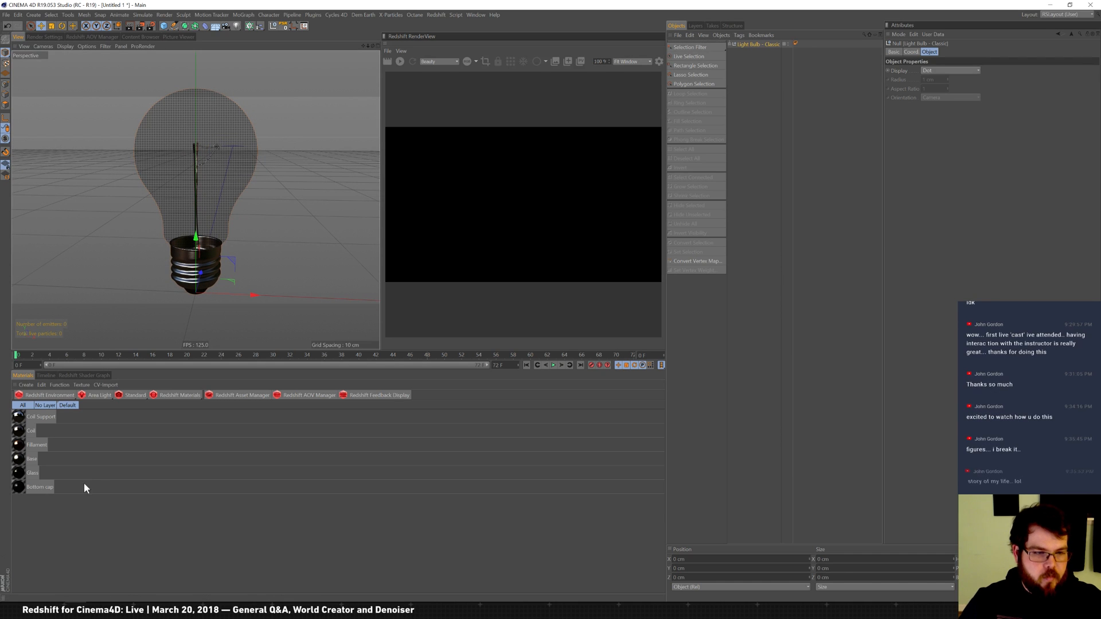
# Step: Add a Redshift dome light to the bulb scene and start the live render preview
pyautogui.click(129, 396)
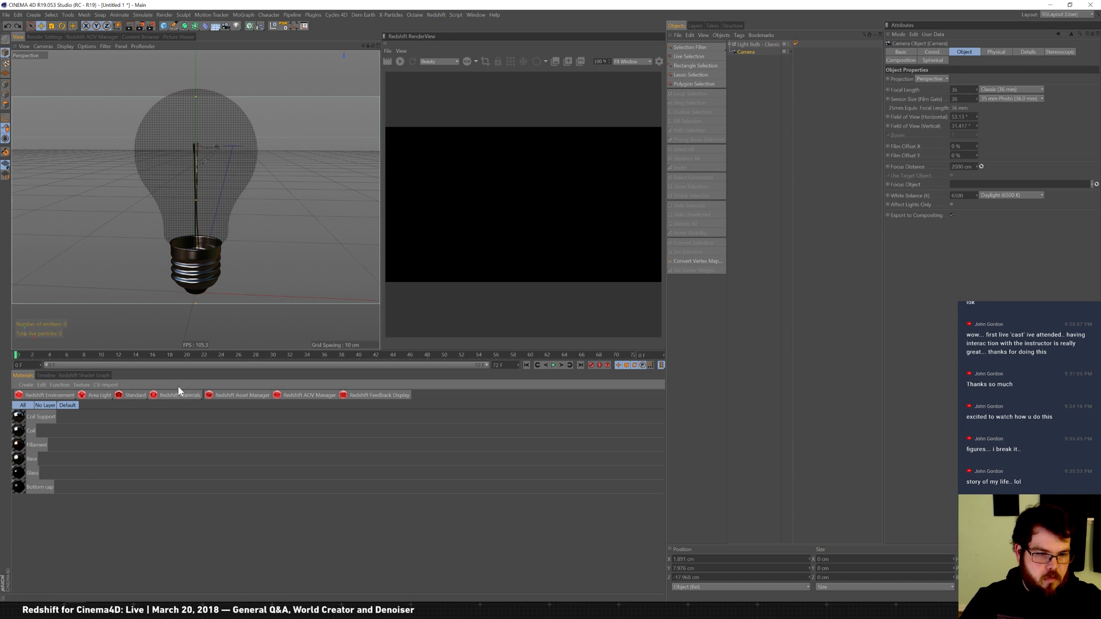
pyautogui.hotkey('ctrl', 'z')
pyautogui.click(98, 397)
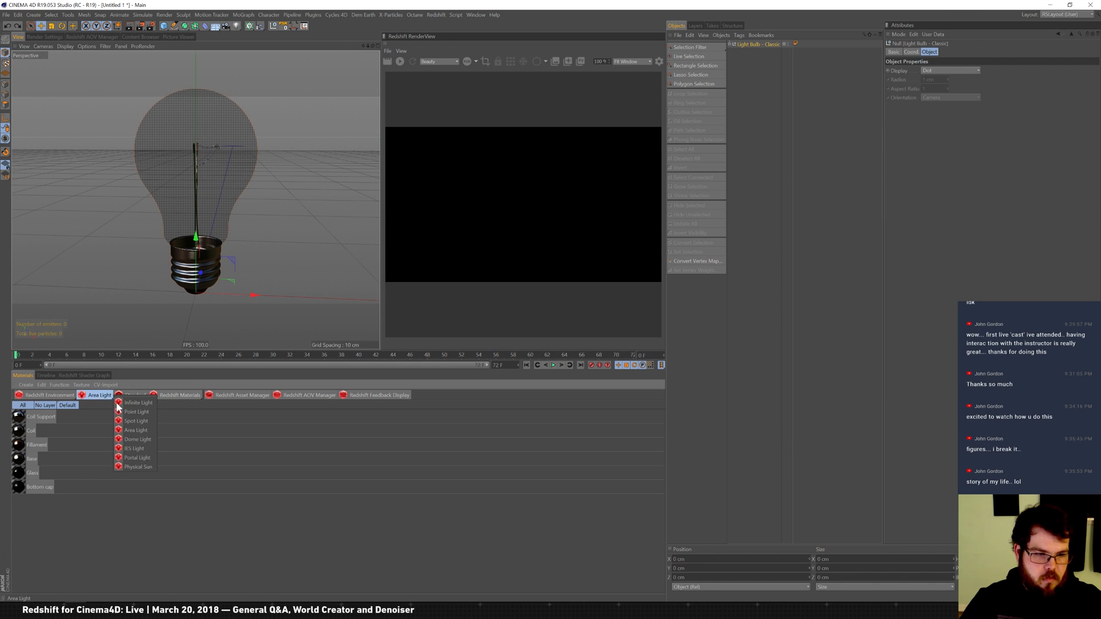
pyautogui.click(145, 440)
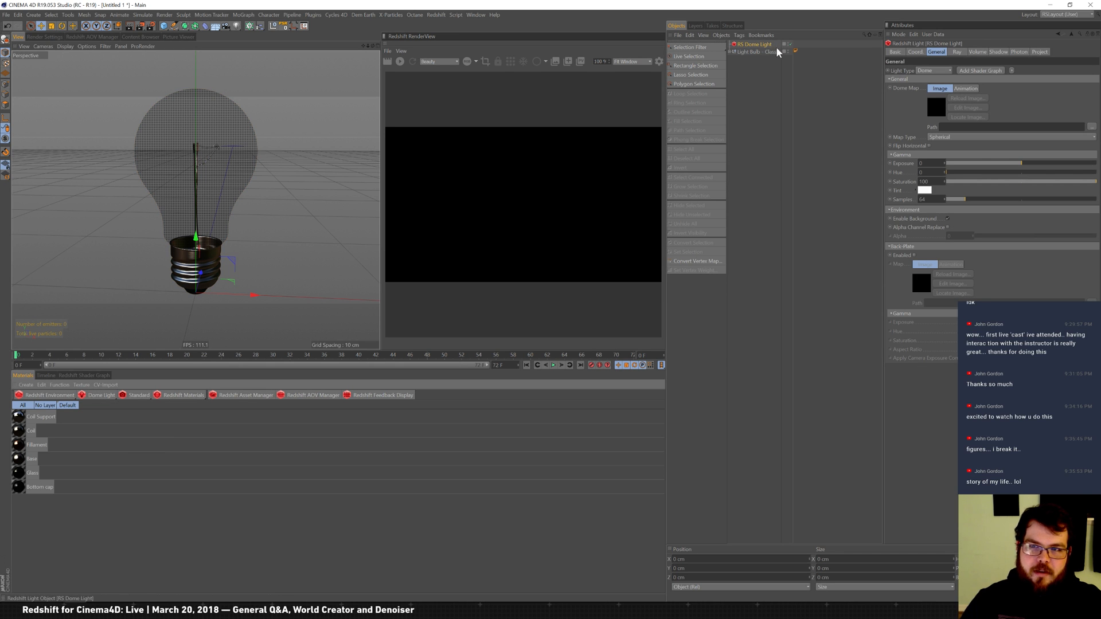
pyautogui.click(401, 62)
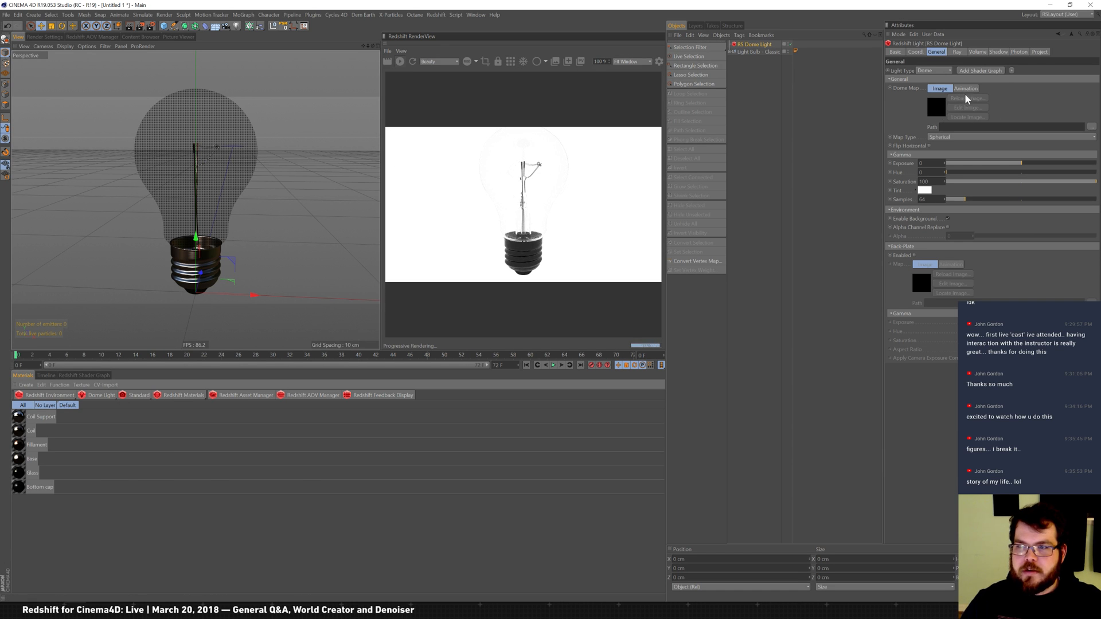
# Step: Give the dome light an HDRI Link tag, pick an image from the Pro Studios Metal pack and link the dome map to it
pyautogui.rightClick(756, 45)
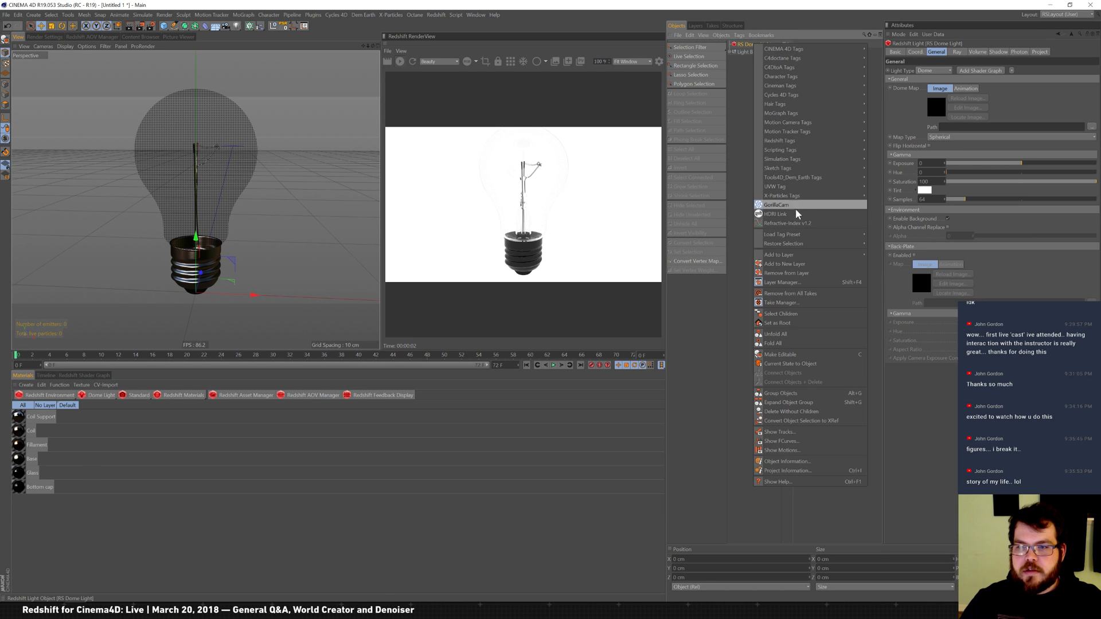
pyautogui.click(780, 214)
pyautogui.click(842, 24)
pyautogui.click(841, 43)
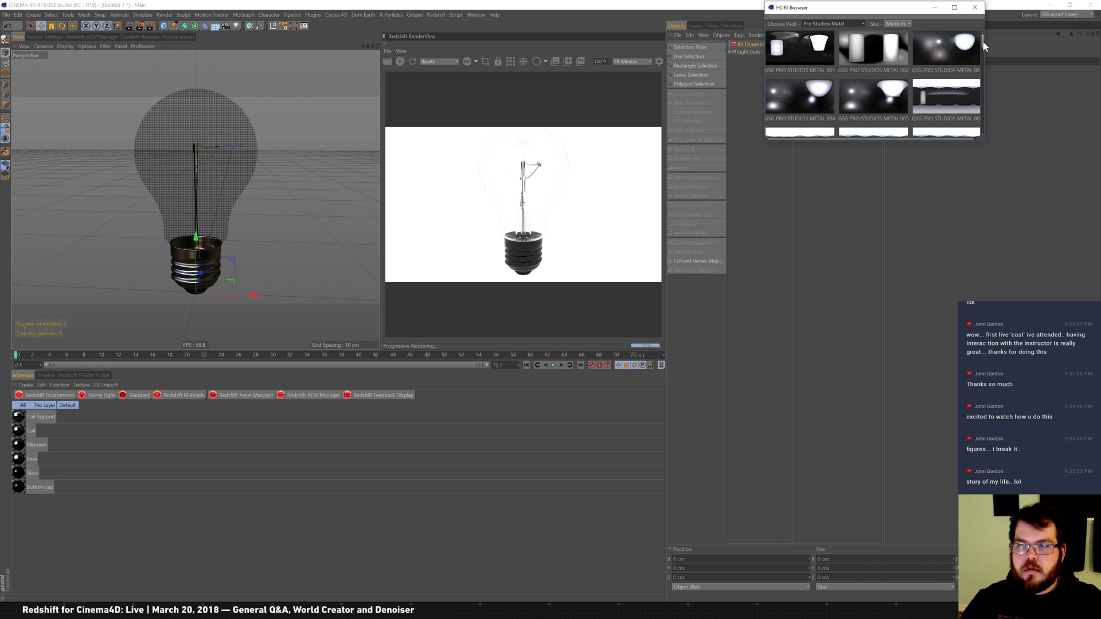
pyautogui.scroll(-7, 984, 46)
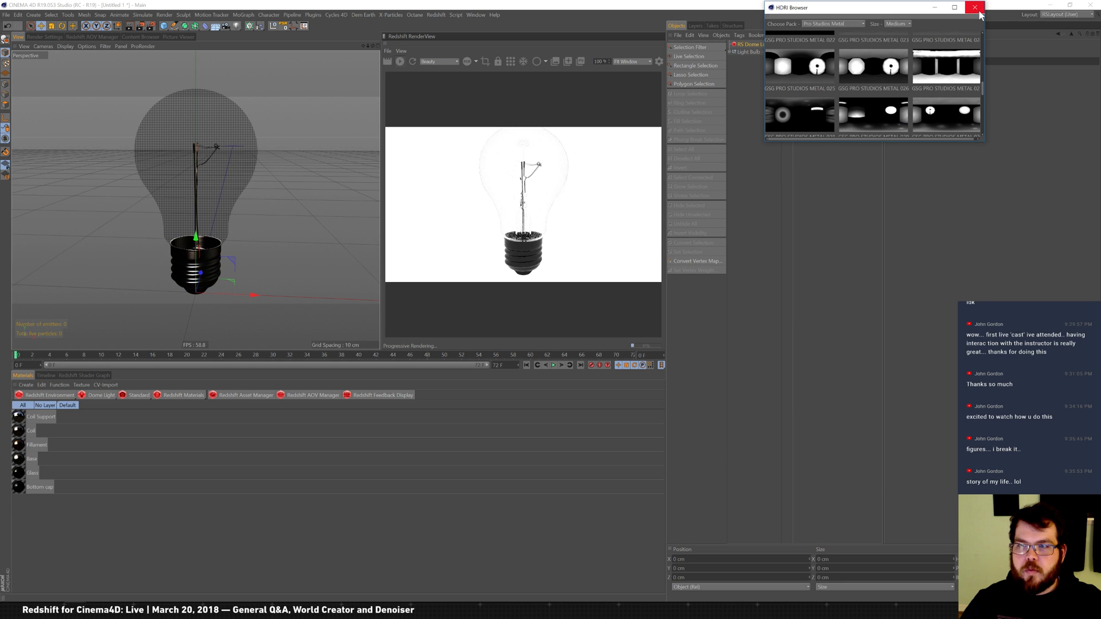
pyautogui.click(975, 7)
pyautogui.click(755, 44)
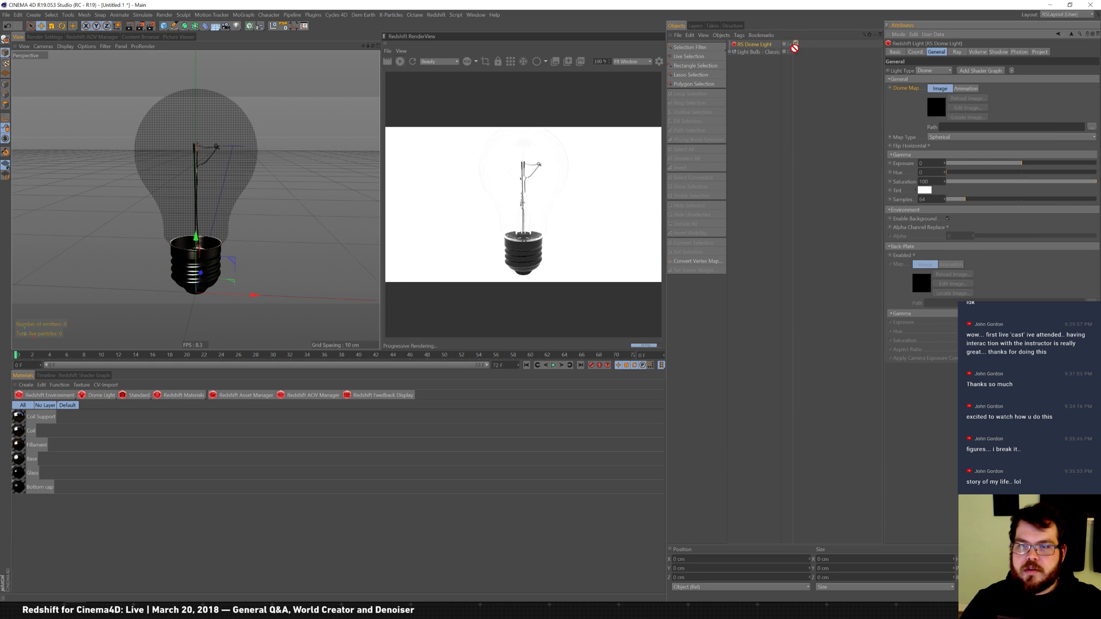
pyautogui.moveTo(801, 44); pyautogui.dragTo(797, 44)
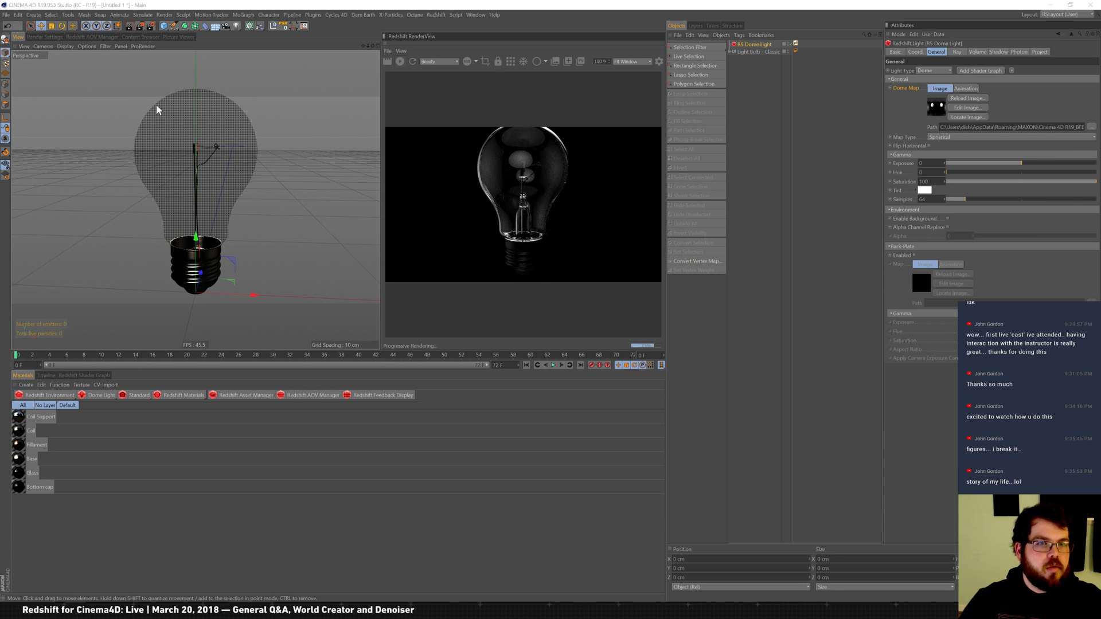
# Step: Save the scene as BulbTest in the 03_RSTutorials/02_BROGRAPH folder on the PRODUCTION drive
pyautogui.hotkey('ctrl', 's')
pyautogui.click(146, 20)
pyautogui.click(110, 20)
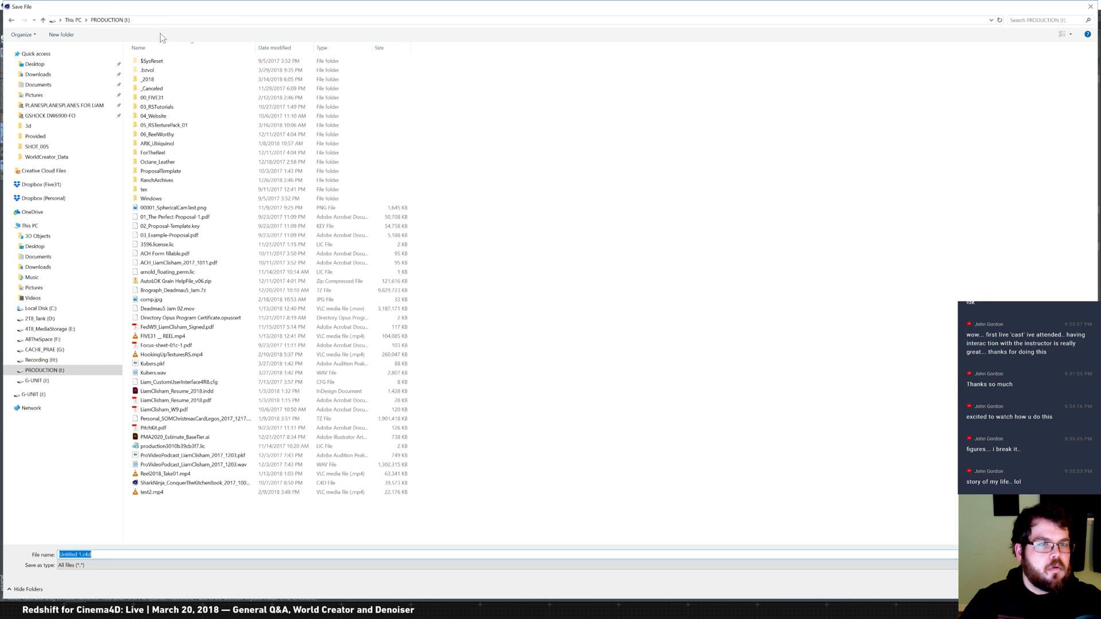
pyautogui.doubleClick(157, 106)
pyautogui.doubleClick(158, 70)
pyautogui.hotkey('alt', 'n')
pyautogui.write('Bubl')
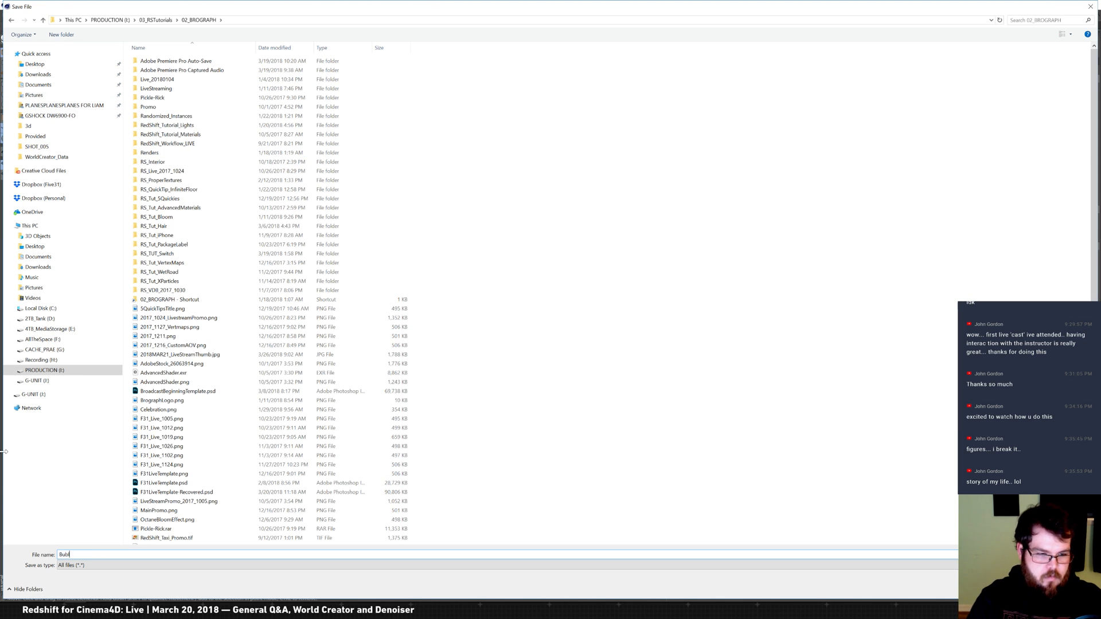
pyautogui.write('Test')
pyautogui.press('Return')
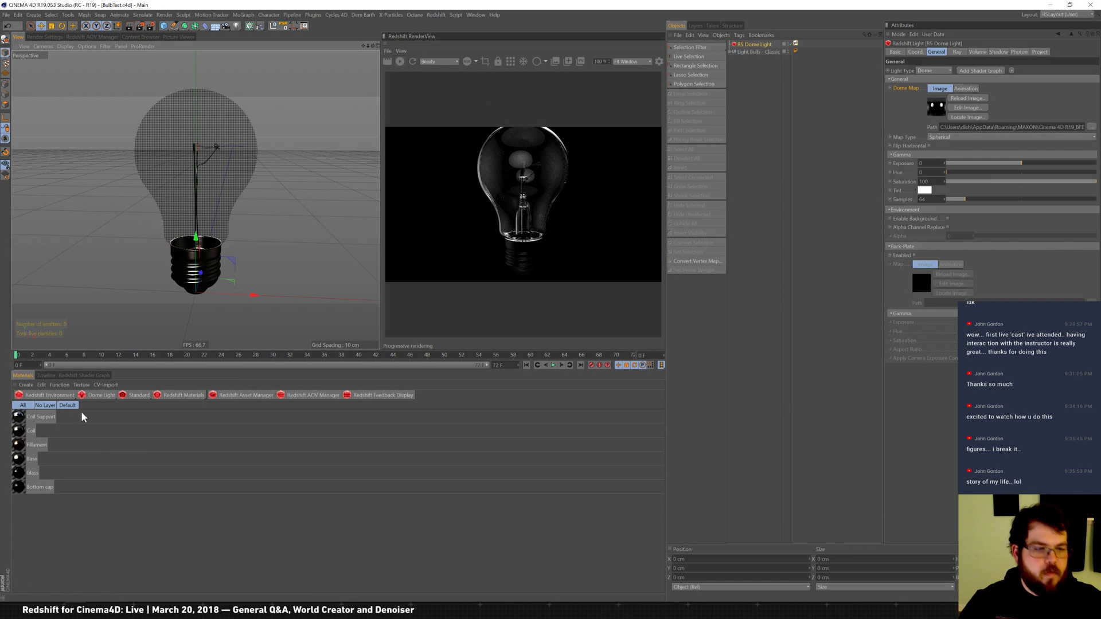
# Step: Create a new Redshift material and name it Glass
pyautogui.click(202, 398)
pyautogui.click(234, 398)
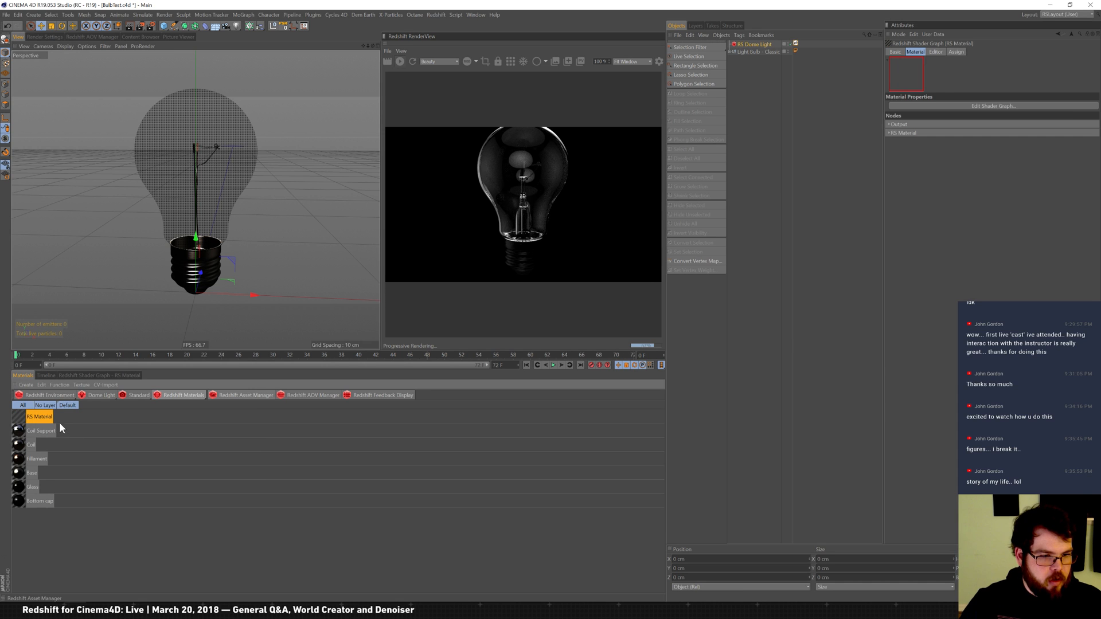
pyautogui.doubleClick(49, 420)
pyautogui.write('C')
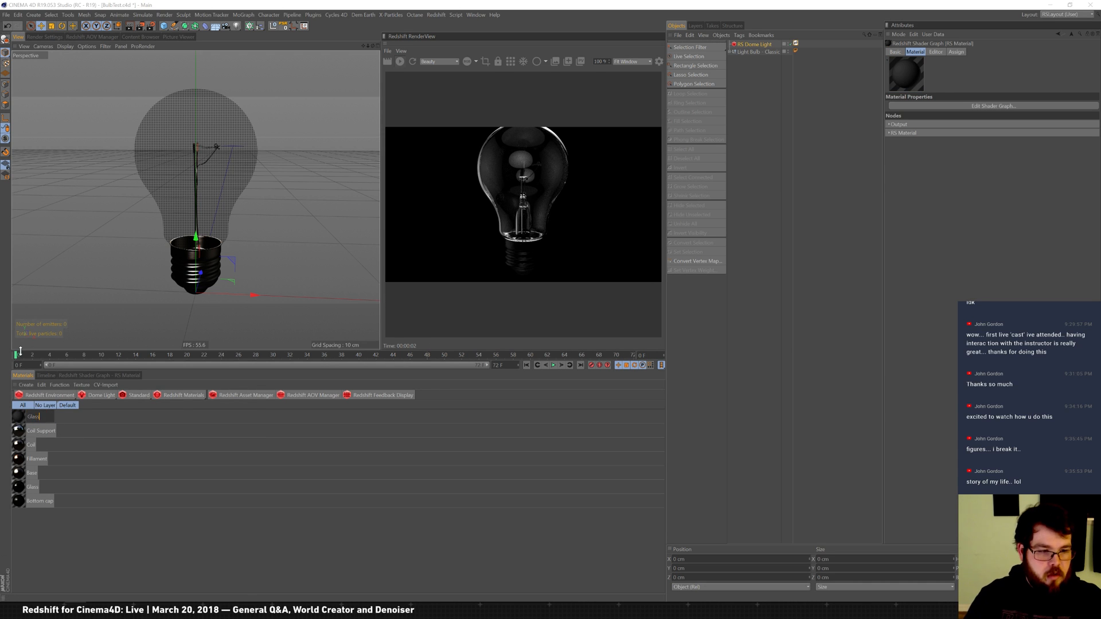
pyautogui.press('Return')
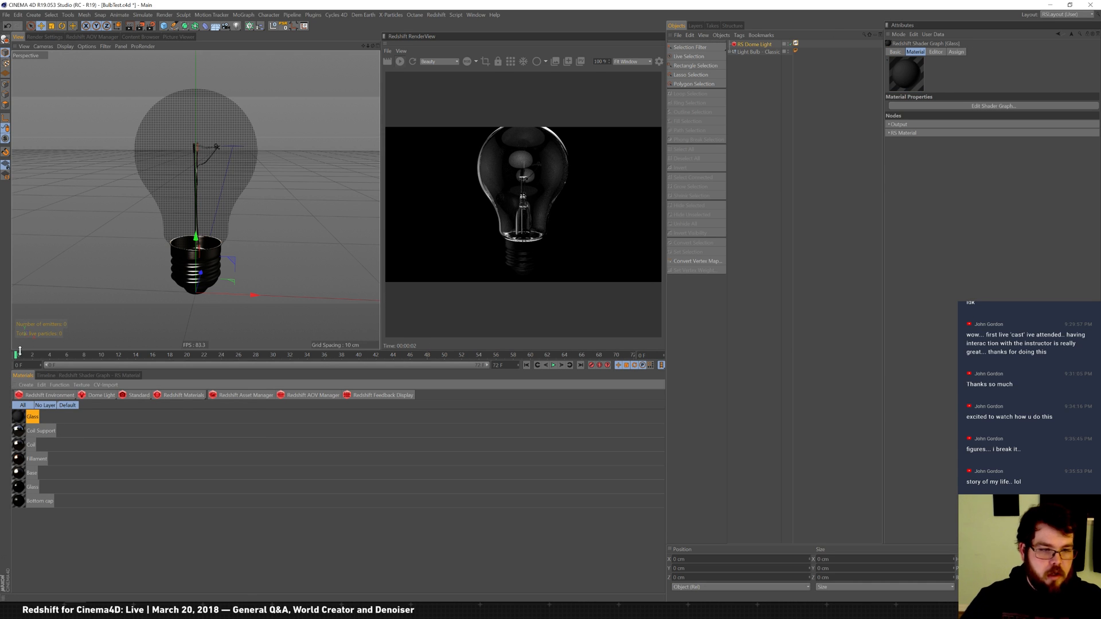
# Step: Replace the Glass Bulb object's material with the Redshift Glass material and apply the Glass preset to its base properties
pyautogui.click(733, 52)
pyautogui.click(742, 68)
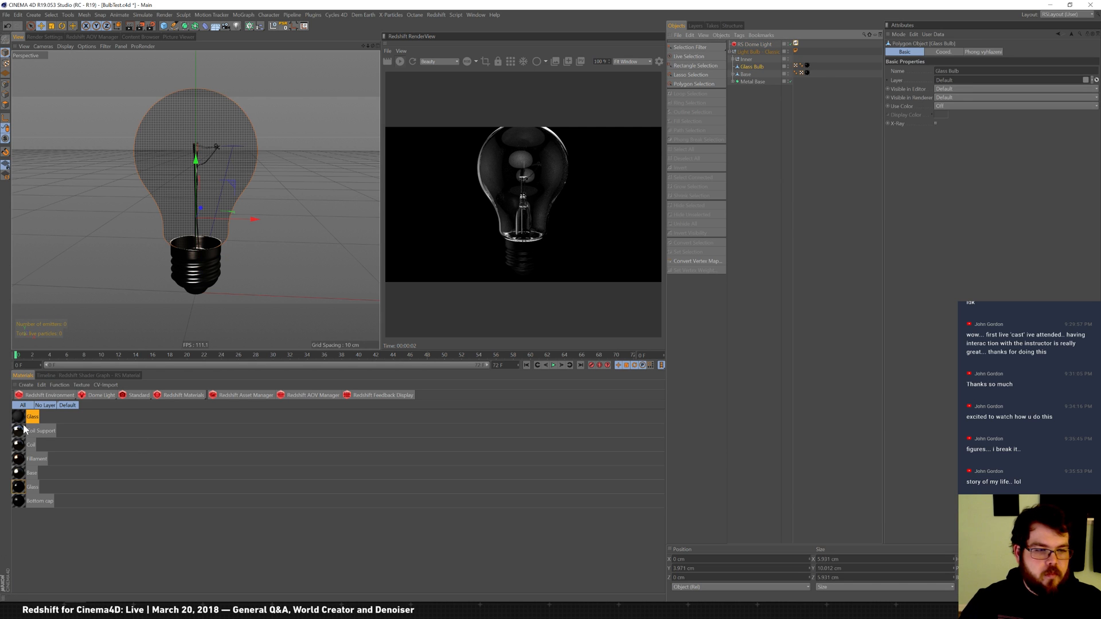
pyautogui.moveTo(24, 424); pyautogui.dragTo(685, 175)
pyautogui.moveTo(809, 68); pyautogui.dragTo(808, 66)
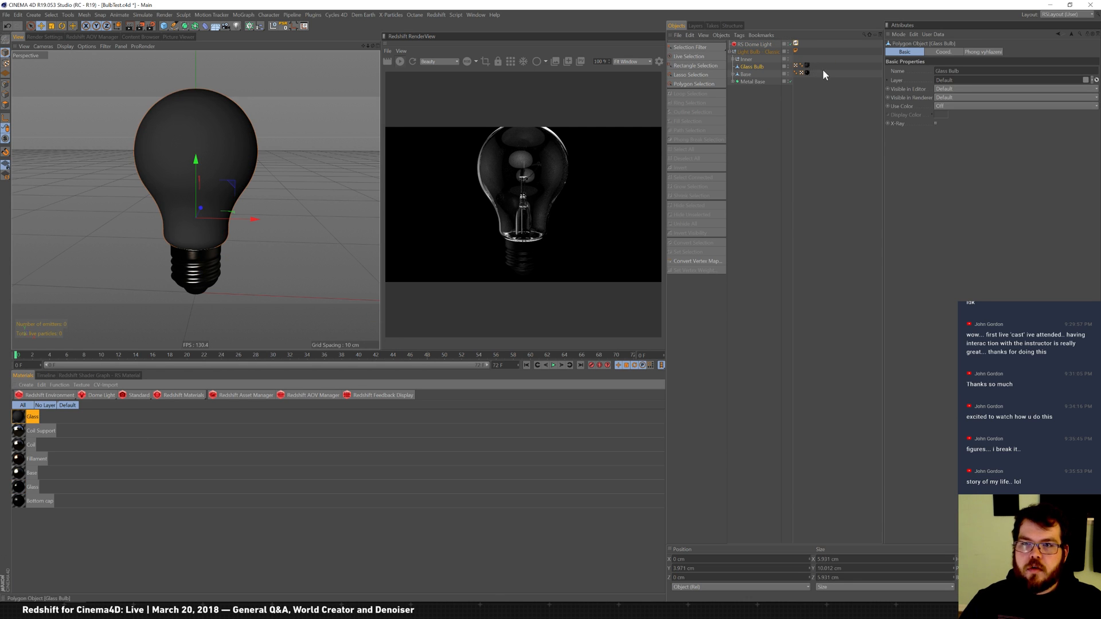
pyautogui.click(19, 420)
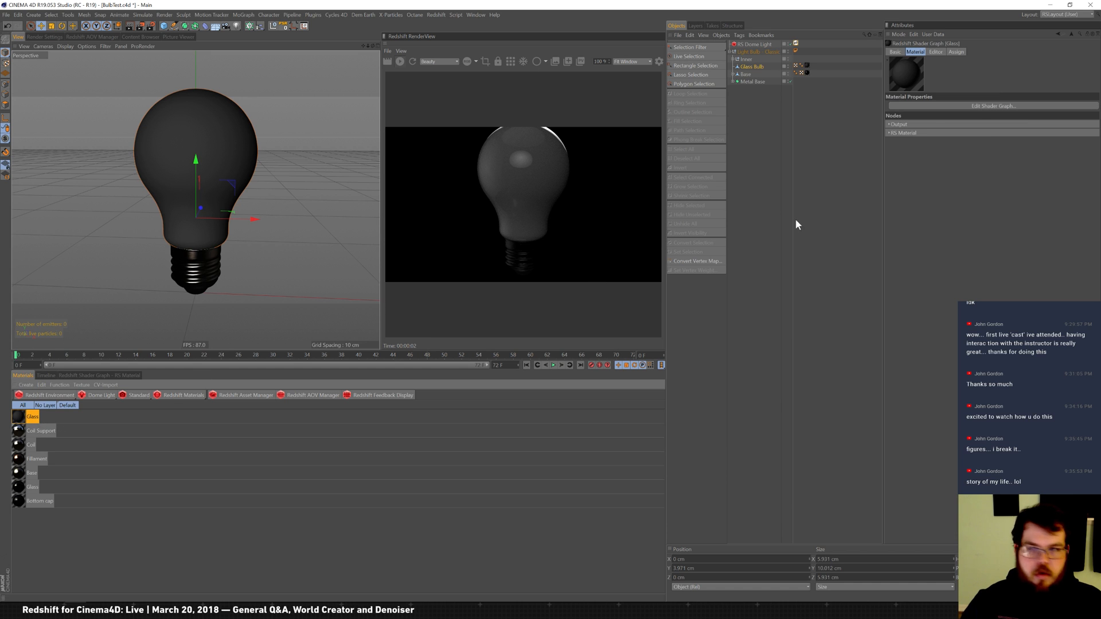
pyautogui.click(904, 133)
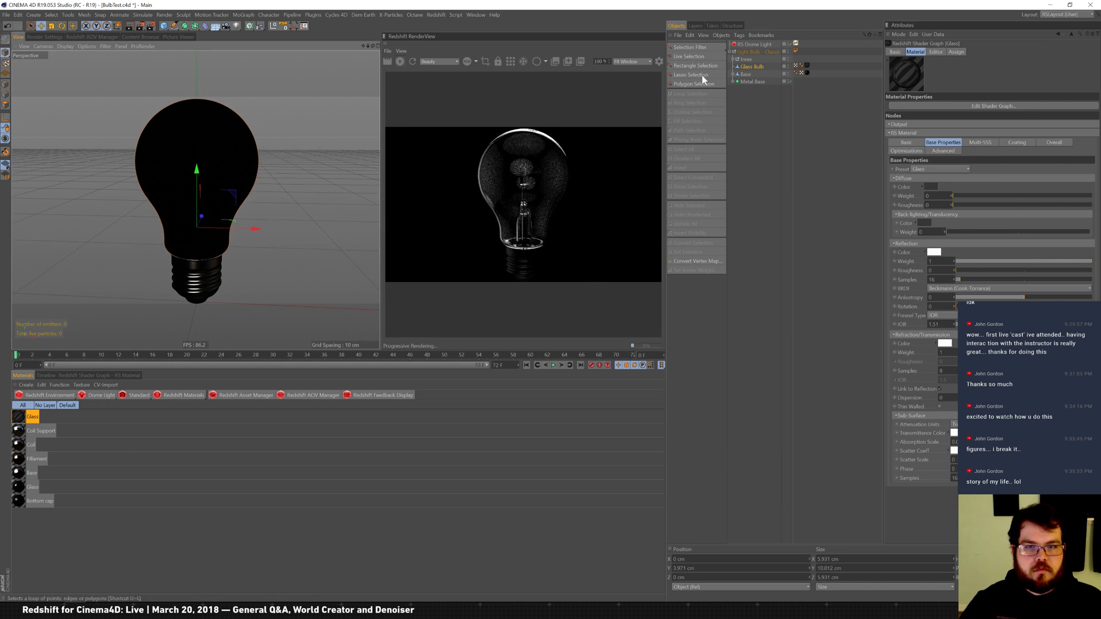
# Step: Create another Redshift material and name it Base
pyautogui.click(172, 395)
pyautogui.click(236, 398)
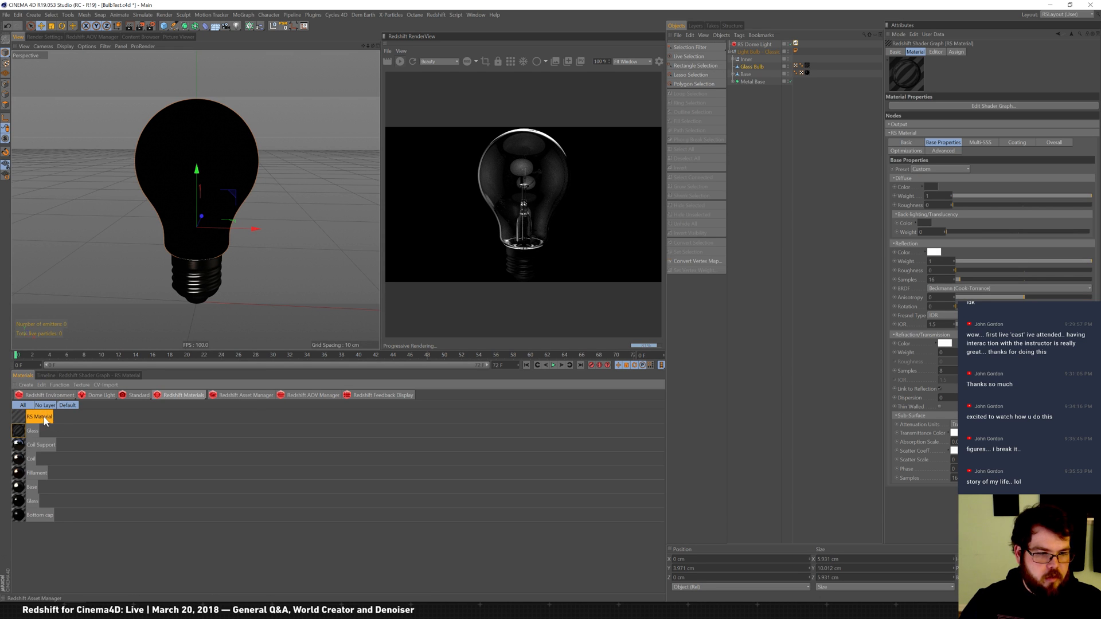
pyautogui.doubleClick(98, 420)
pyautogui.write('Ba')
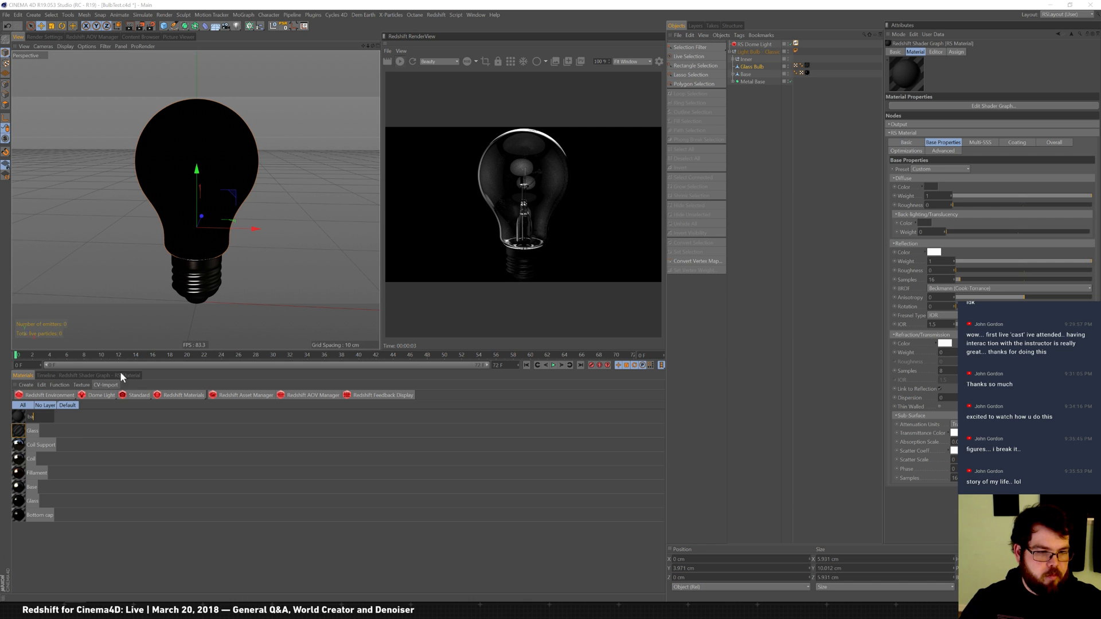
pyautogui.write('se')
pyautogui.press('Return')
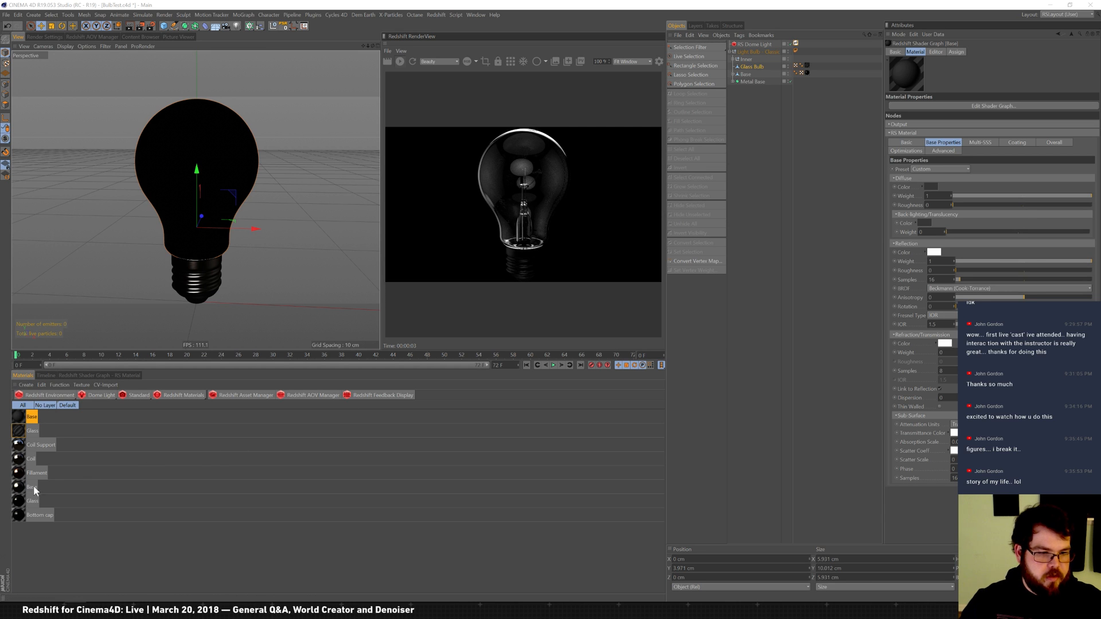
# Step: Find the texture tags using the original Base material and replace it with the Redshift Base material
pyautogui.click(32, 488)
pyautogui.click(60, 384)
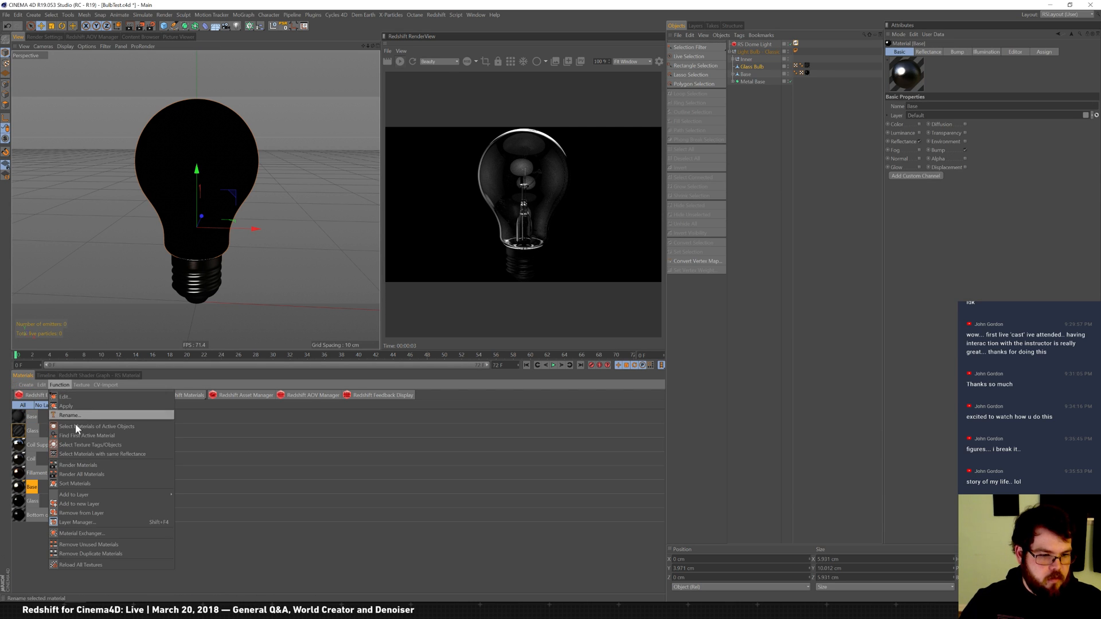
pyautogui.click(120, 444)
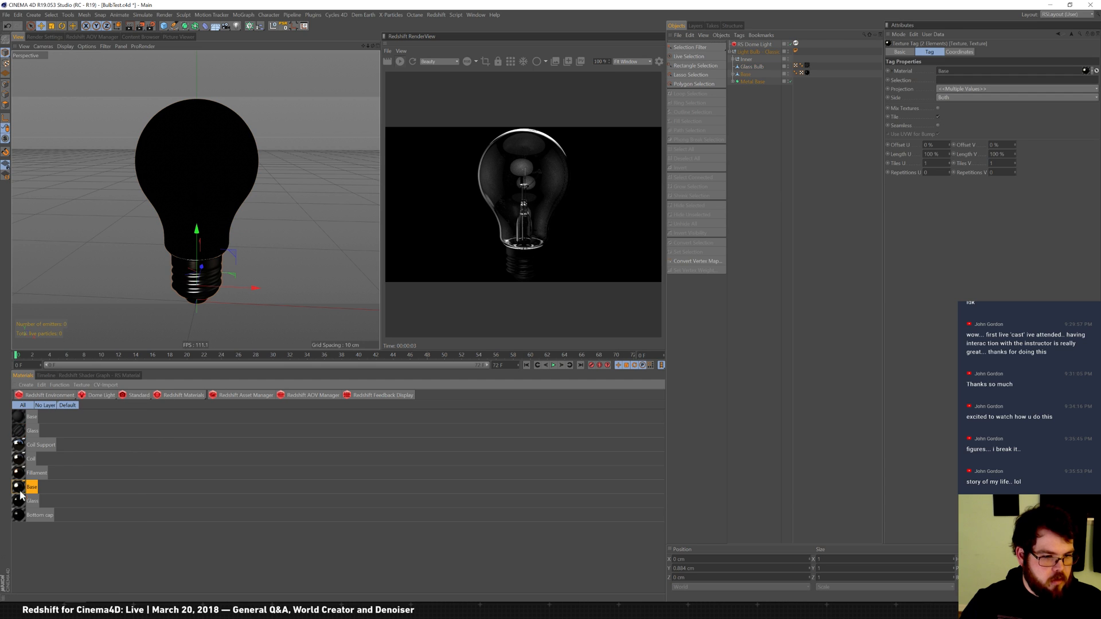
pyautogui.moveTo(956, 82); pyautogui.dragTo(954, 74)
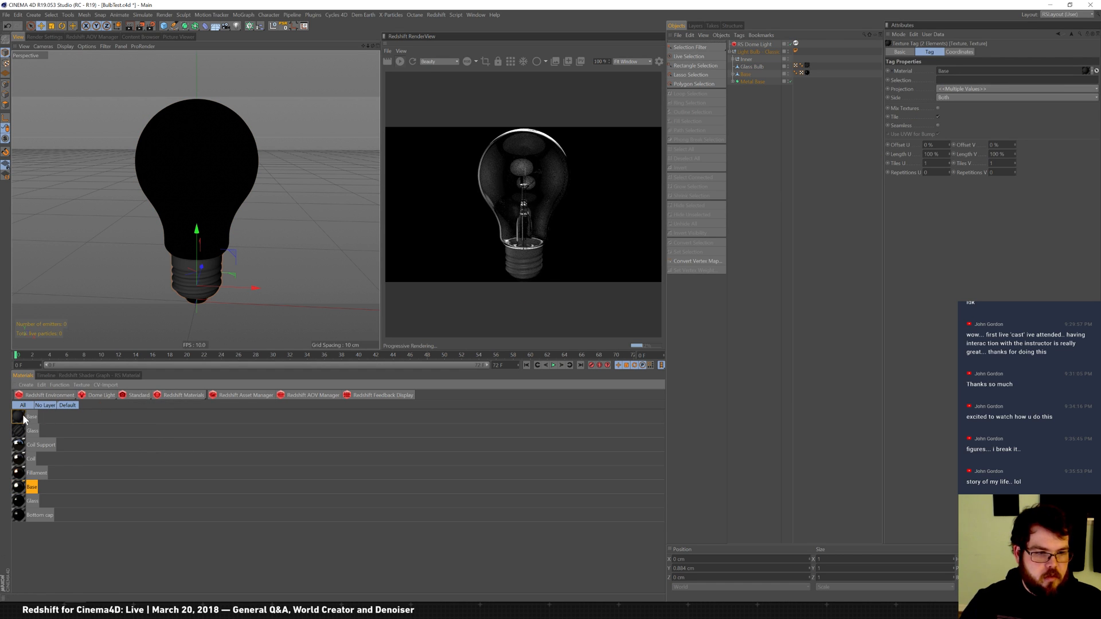
# Step: Apply the Aluminium preset to the Redshift Base material's base properties
pyautogui.click(144, 412)
pyautogui.click(957, 168)
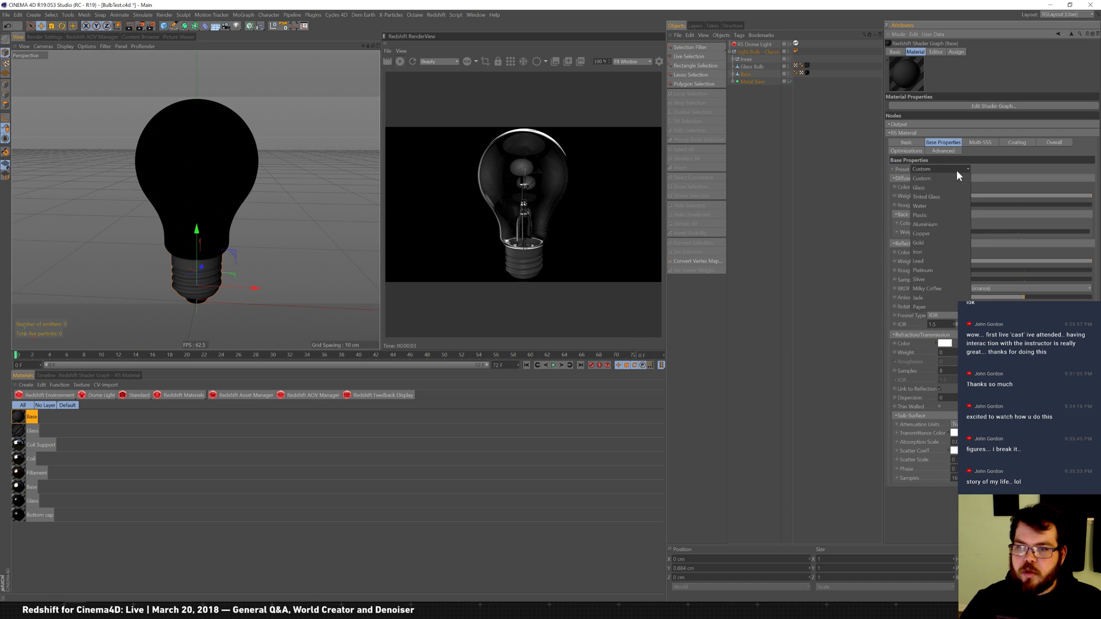
pyautogui.click(938, 223)
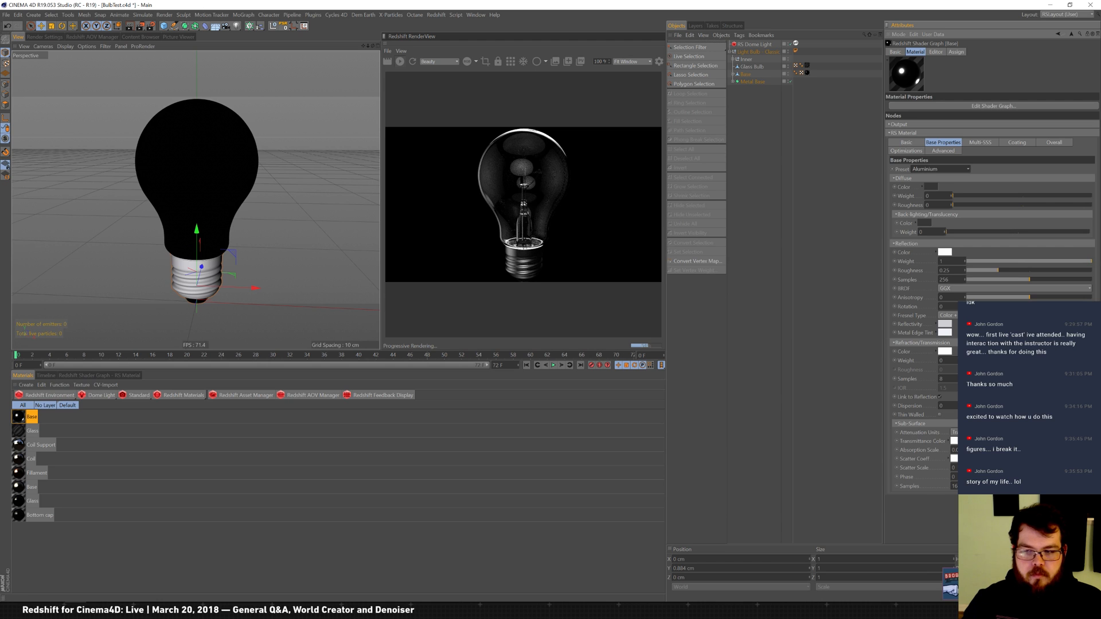
pyautogui.keyDown('alt'); pyautogui.moveTo(291, 231); pyautogui.dragTo(294, 228); pyautogui.keyUp('alt')
pyautogui.keyDown('alt'); pyautogui.moveTo(278, 225); pyautogui.dragTo(302, 226, button='middle'); pyautogui.keyUp('alt')
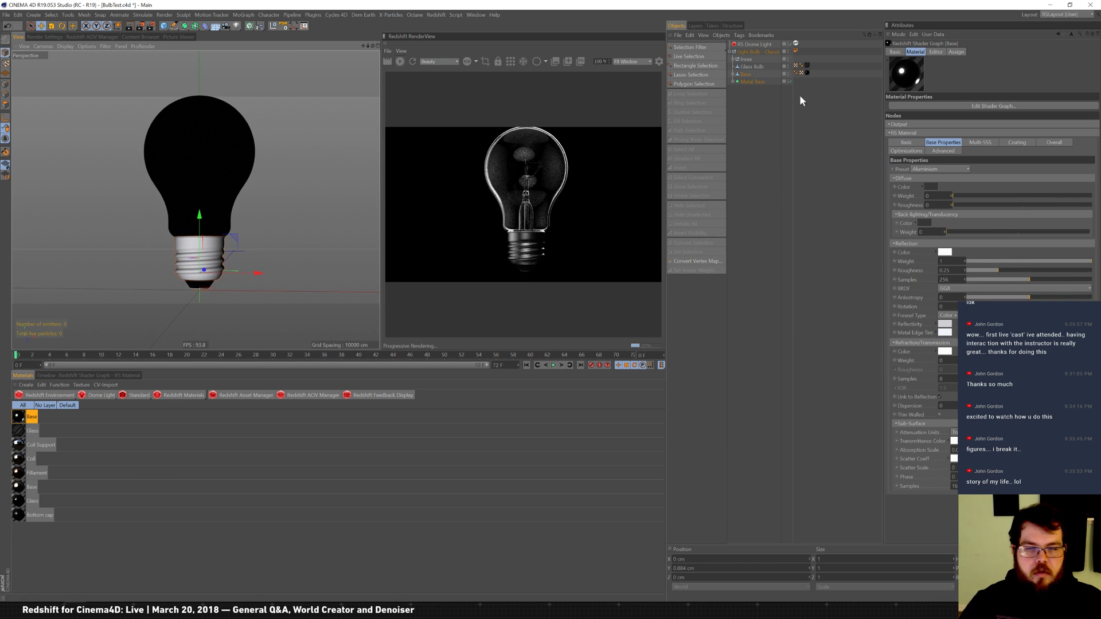
# Step: Check the materials assigned to the Metal Base and Base objects and inspect the original Bottom cap material's color settings
pyautogui.click(734, 81)
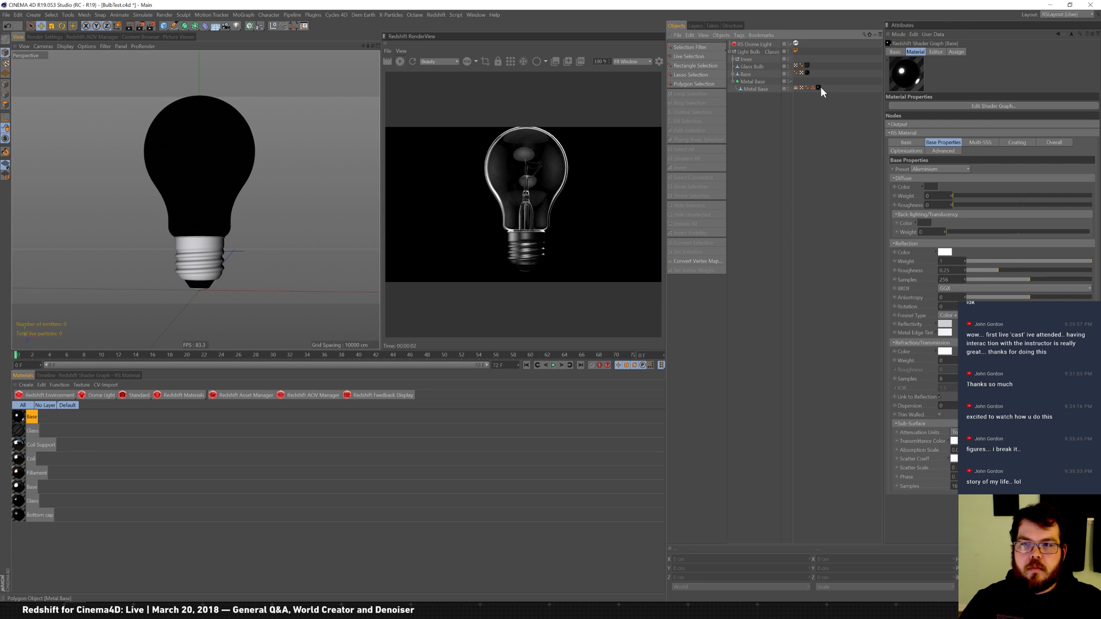
pyautogui.click(819, 87)
pyautogui.click(735, 74)
pyautogui.click(806, 73)
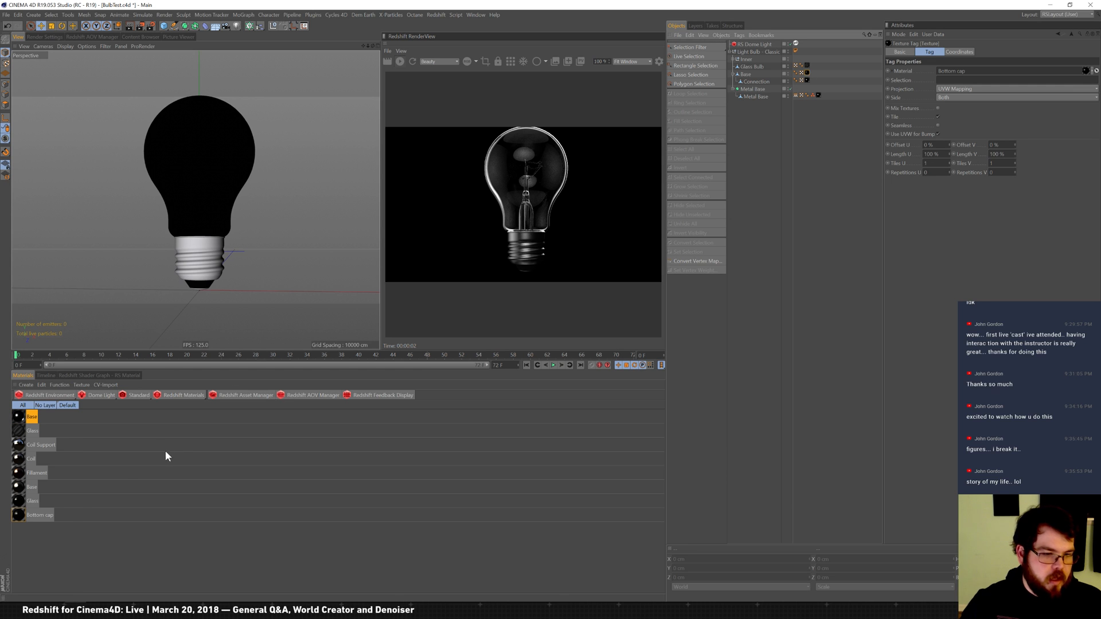
pyautogui.doubleClick(36, 515)
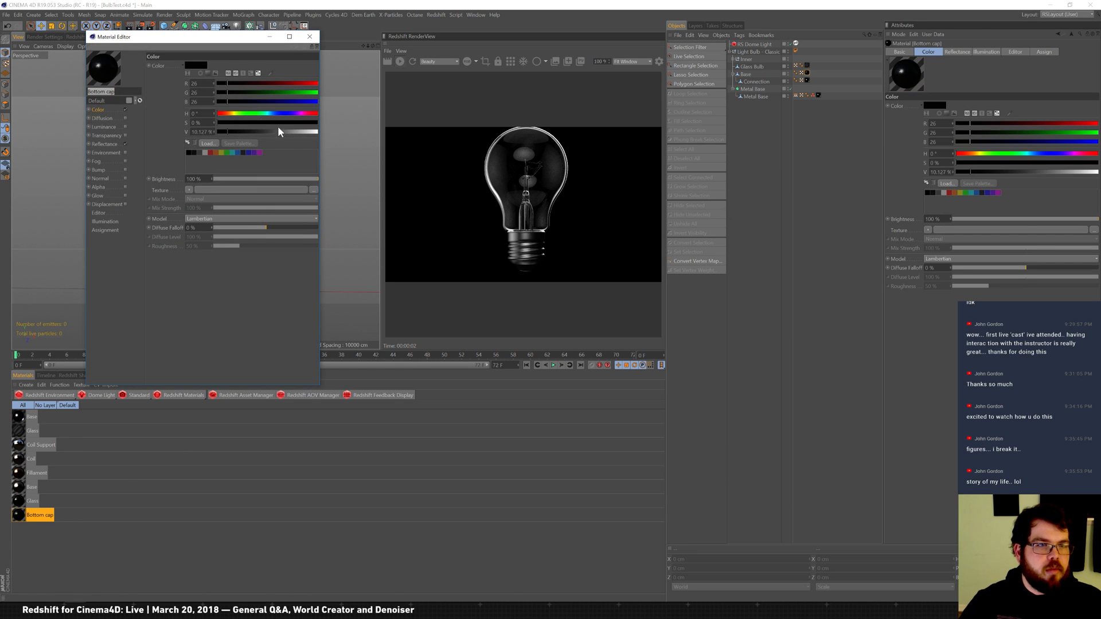
pyautogui.click(310, 36)
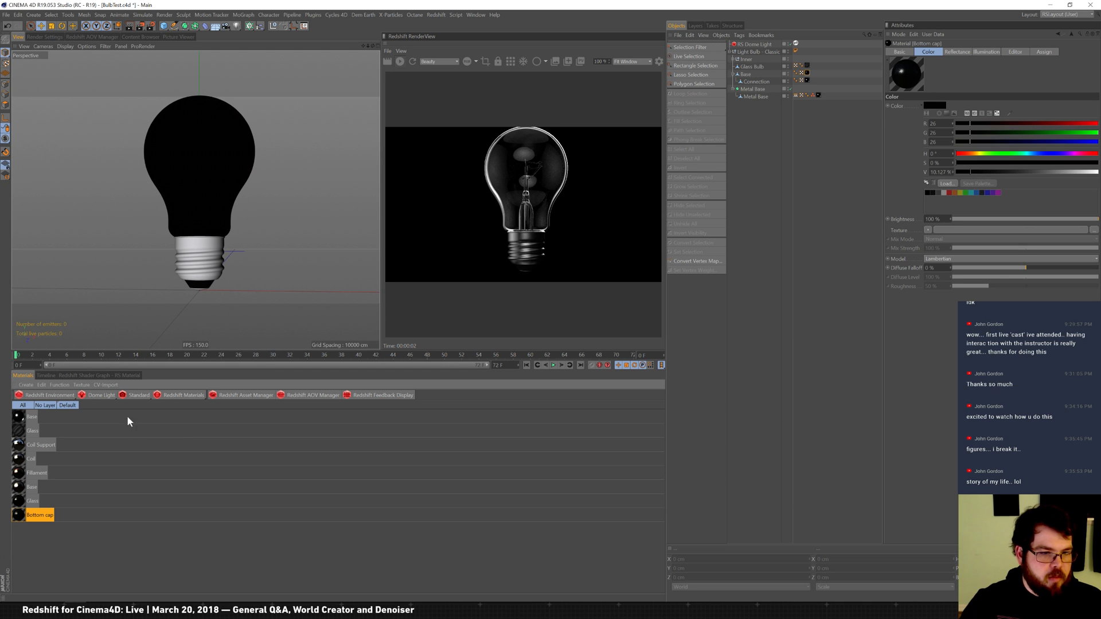
# Step: Create a new Redshift material and name it BottomCap
pyautogui.click(184, 395)
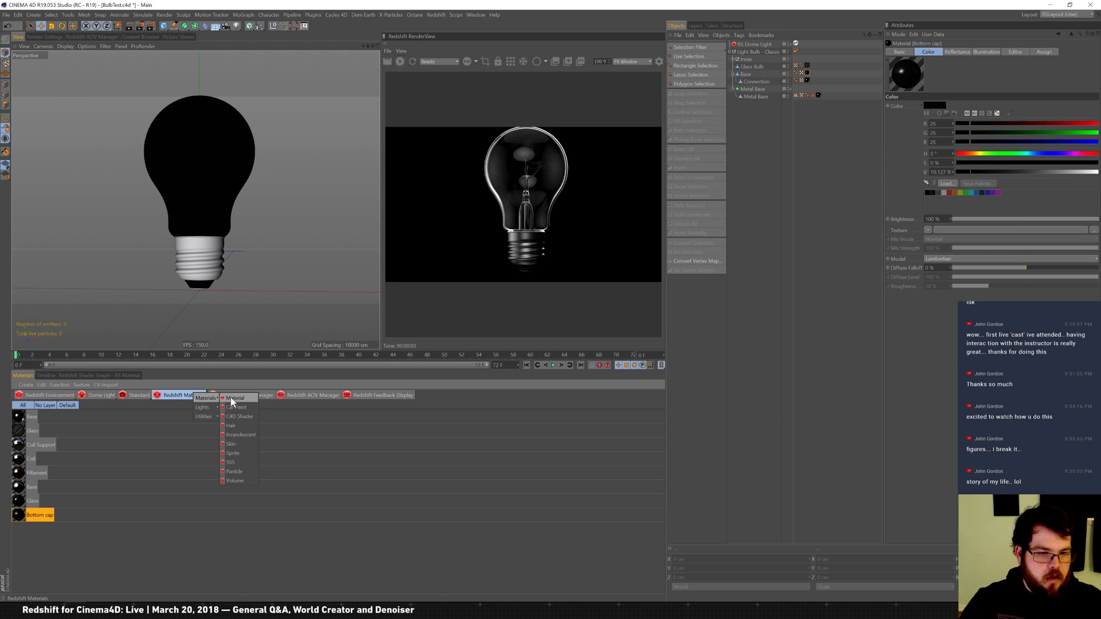
pyautogui.click(231, 398)
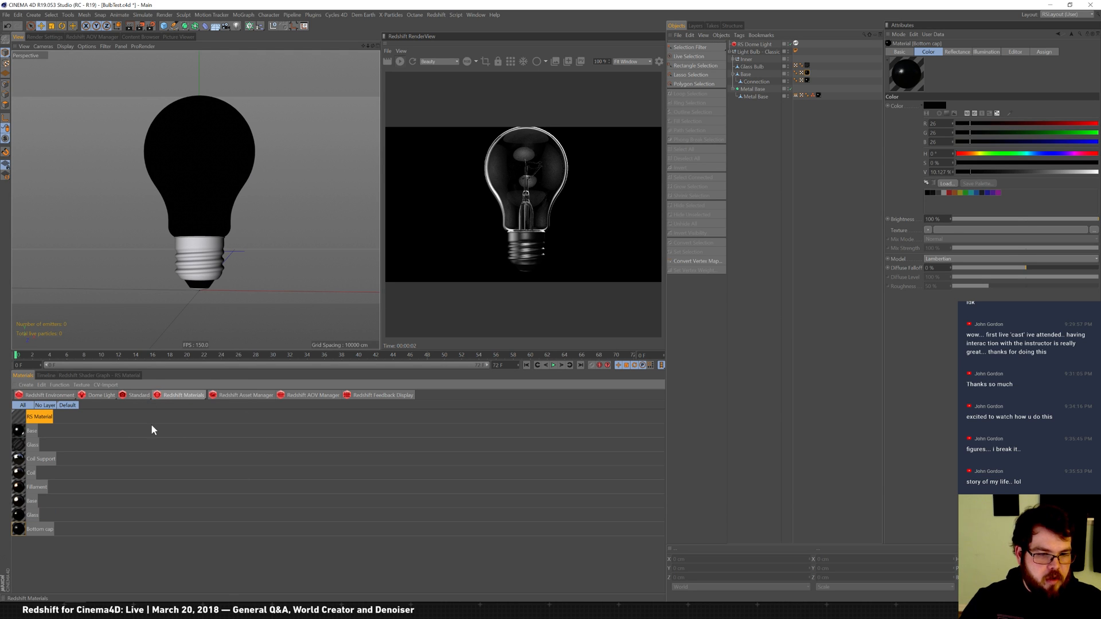
pyautogui.doubleClick(39, 417)
pyautogui.write('Botto')
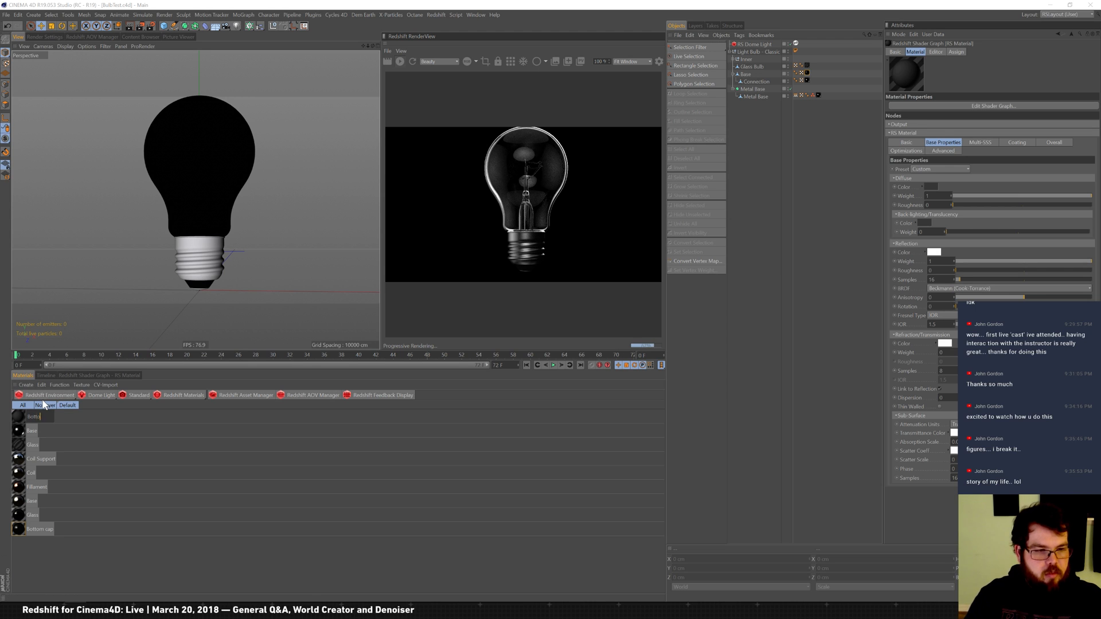
pyautogui.write('mCap')
pyautogui.press('Return')
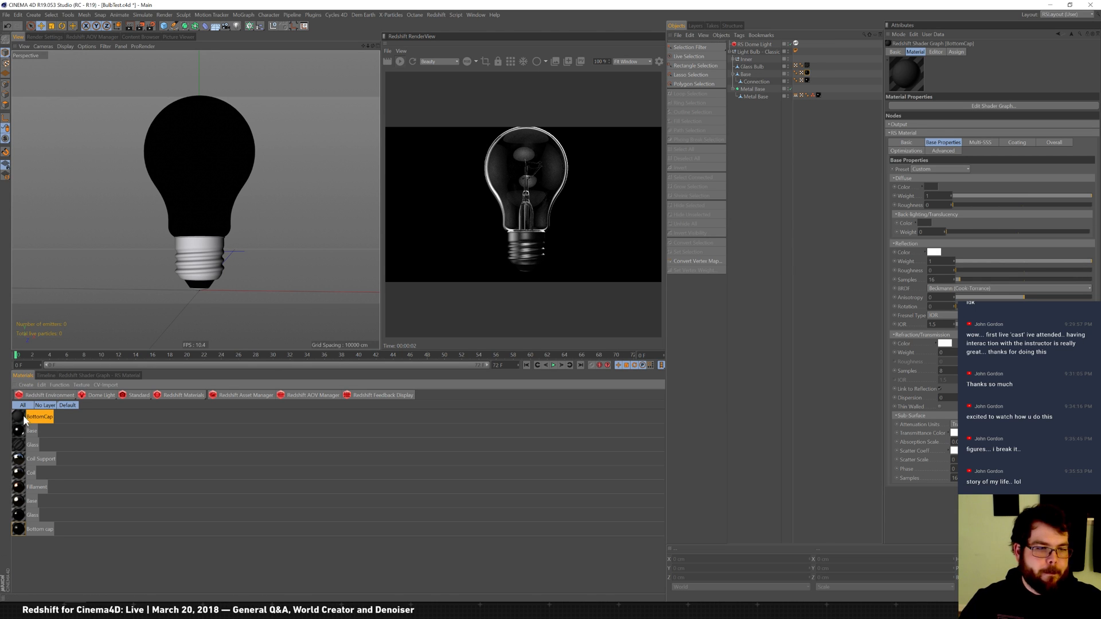
# Step: Replace the Base object's material with the Redshift BottomCap material and check the texture tags on the Connection and Metal Base objects
pyautogui.moveTo(807, 74); pyautogui.dragTo(810, 73)
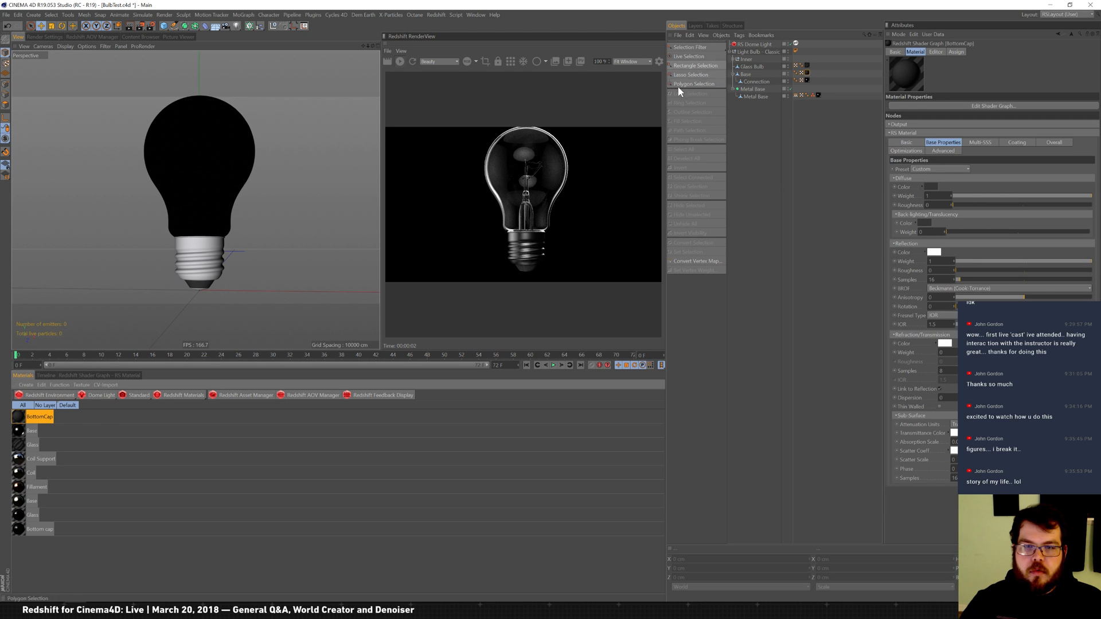
pyautogui.click(807, 74)
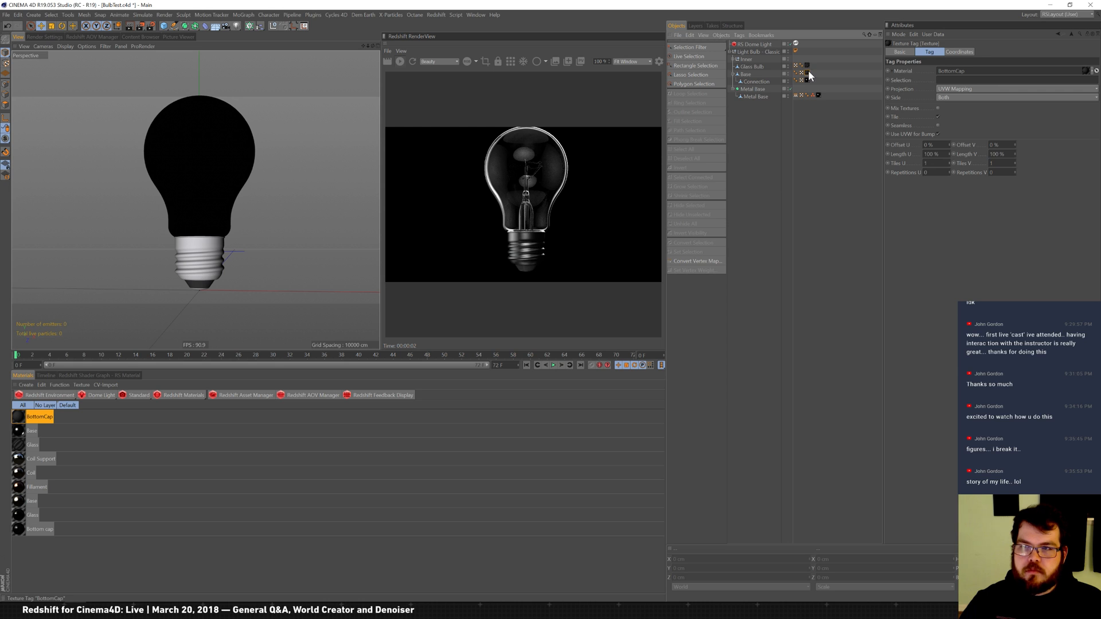
pyautogui.click(808, 79)
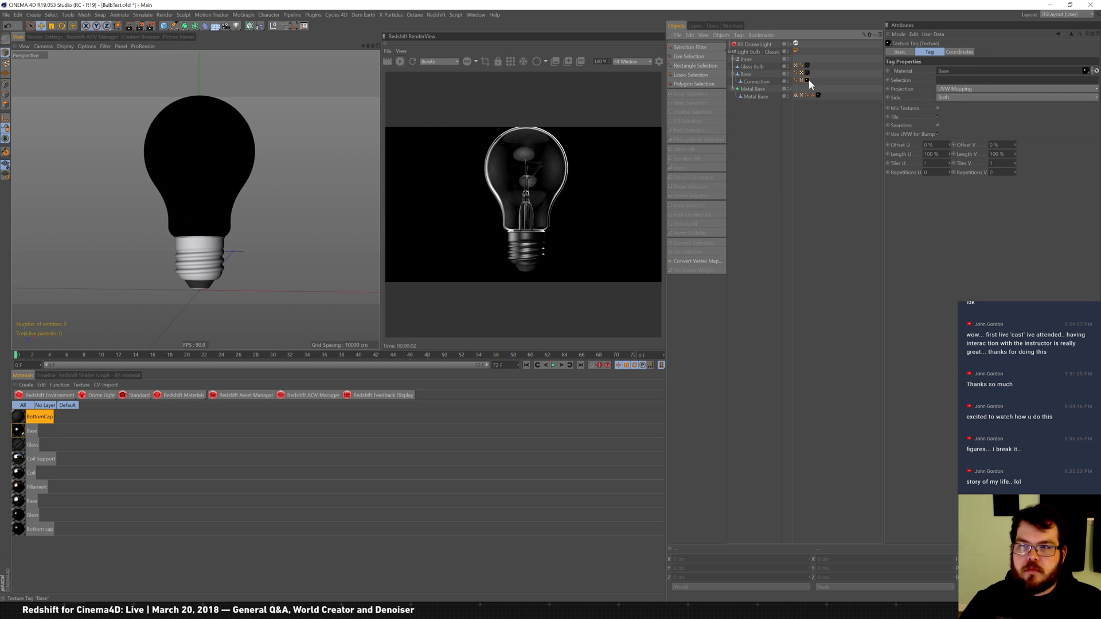
pyautogui.click(818, 94)
pyautogui.click(734, 89)
pyautogui.click(734, 74)
pyautogui.keyDown('alt'); pyautogui.moveTo(251, 197); pyautogui.dragTo(251, 216); pyautogui.keyUp('alt')
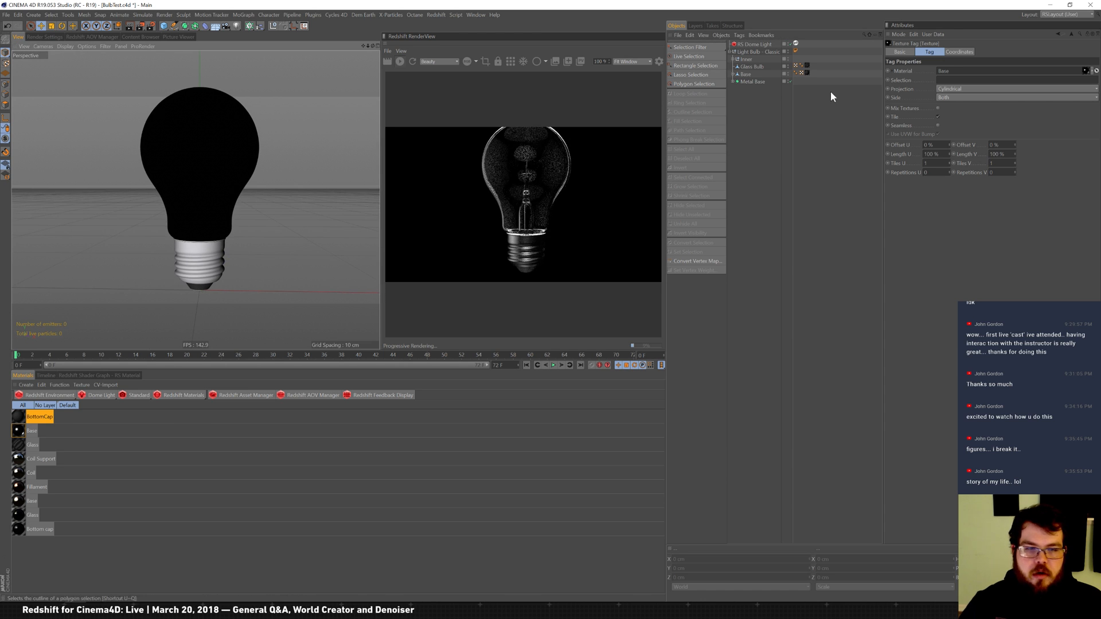
# Step: Darken the BottomCap material's diffuse color by setting its HSV value to 5%
pyautogui.click(22, 415)
pyautogui.click(932, 186)
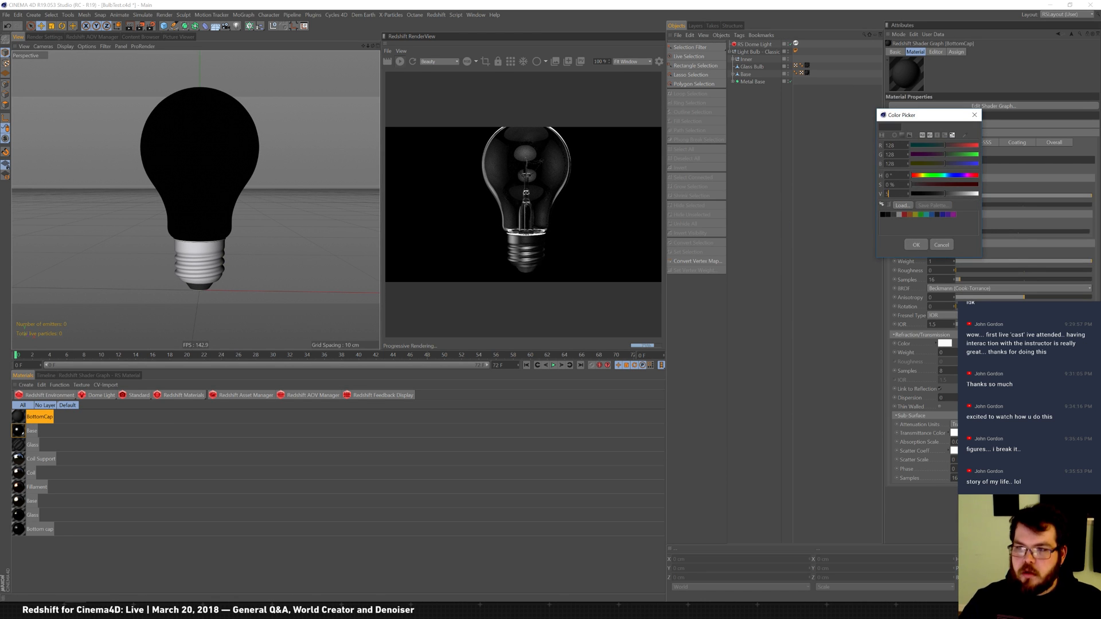
pyautogui.write('5')
pyautogui.press('Return')
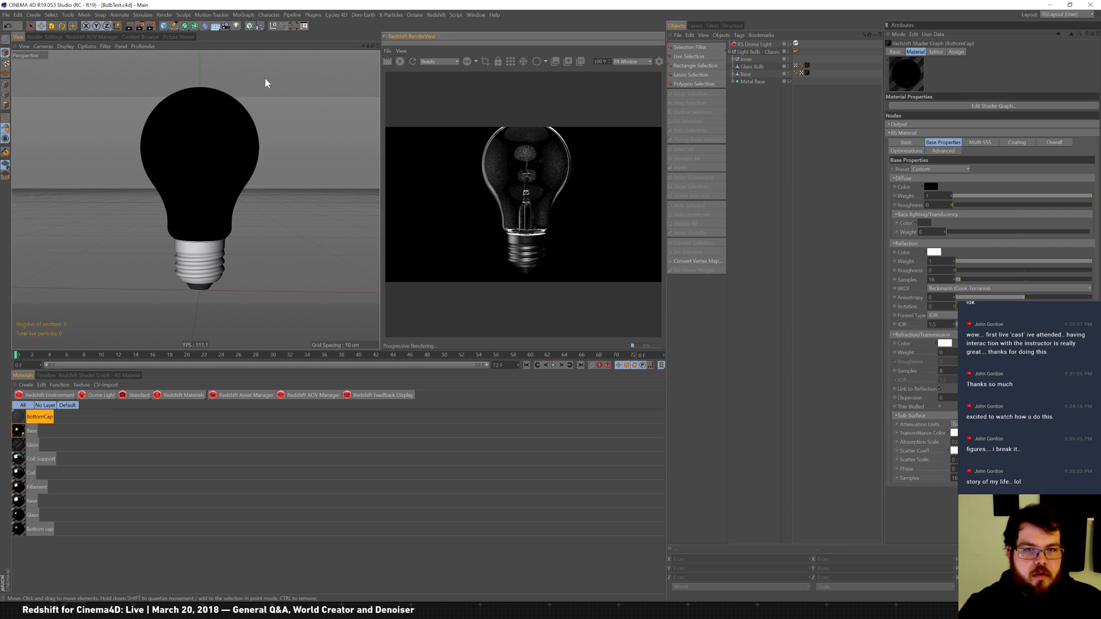
# Step: Create a new Redshift material and name it Coils
pyautogui.moveTo(248, 177)
pyautogui.keyDown('alt'); pyautogui.mouseDown()
pyautogui.moveTo(233, 208)
pyautogui.moveTo(240, 184)
pyautogui.mouseUp(); pyautogui.keyUp('alt')
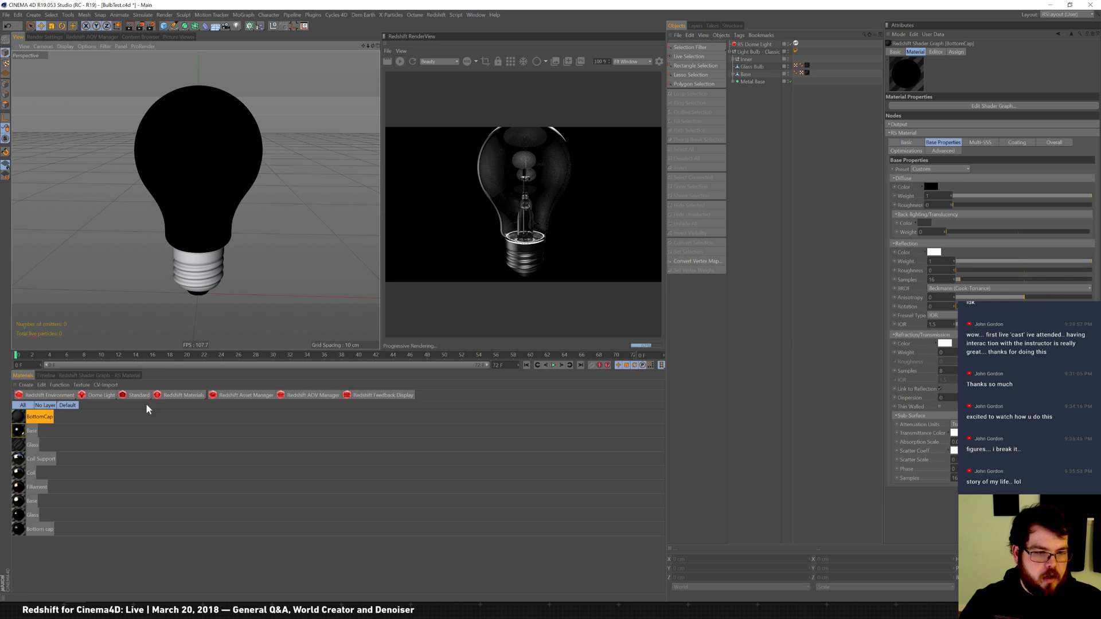
pyautogui.click(178, 395)
pyautogui.moveTo(209, 400)
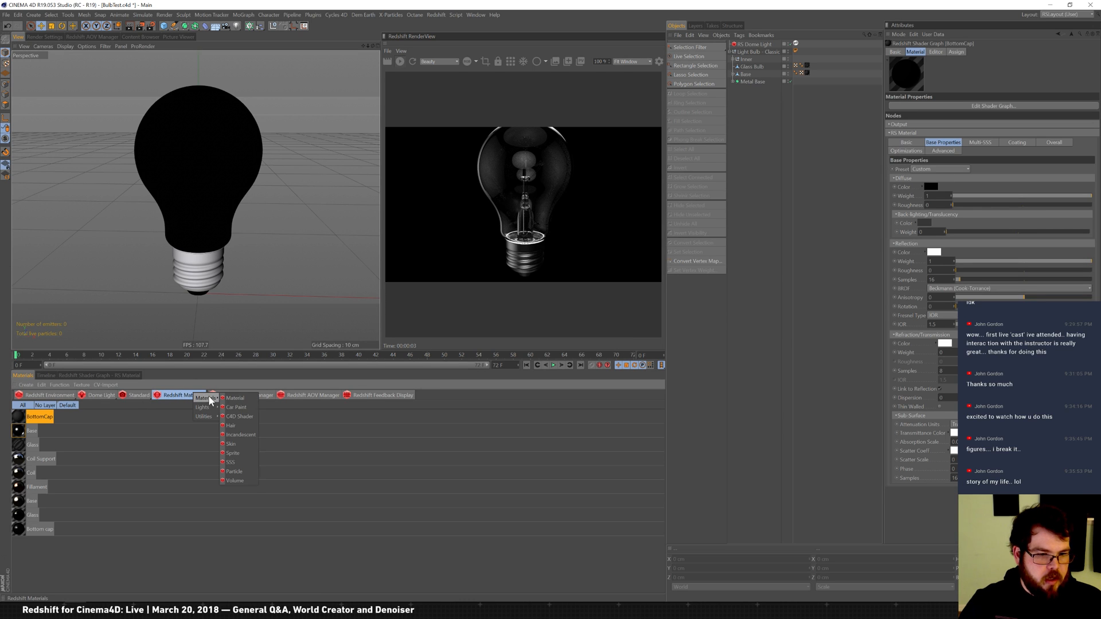
pyautogui.click(234, 398)
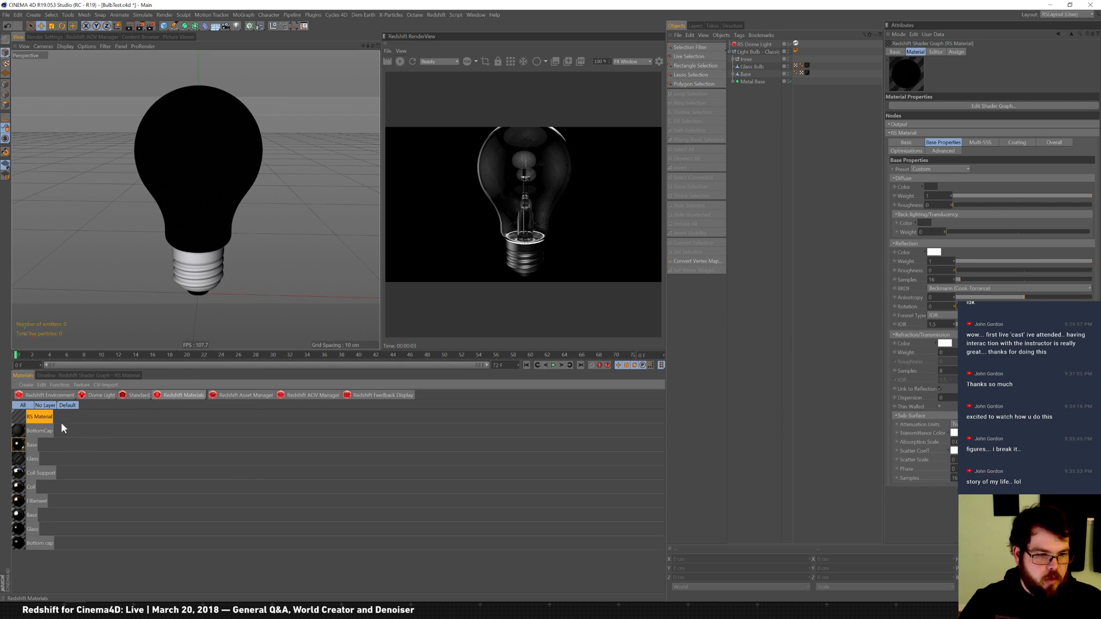
pyautogui.doubleClick(39, 417)
pyautogui.write('Coils')
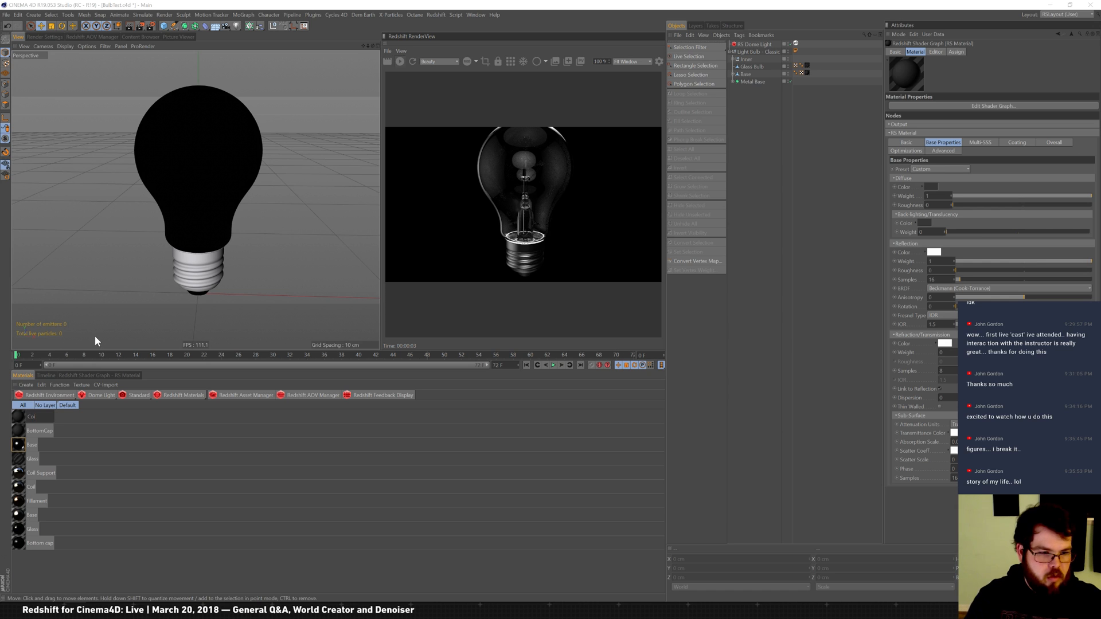
pyautogui.press('Return')
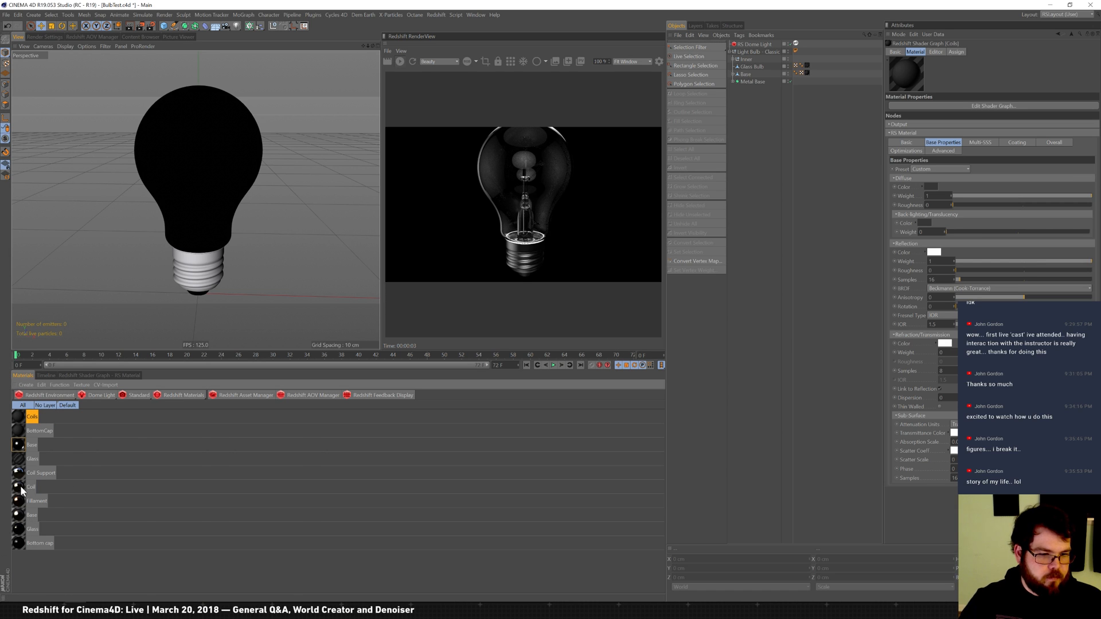
# Step: Find the texture tag that uses the old Coil material and replace its material with Coils
pyautogui.click(20, 485)
pyautogui.click(60, 385)
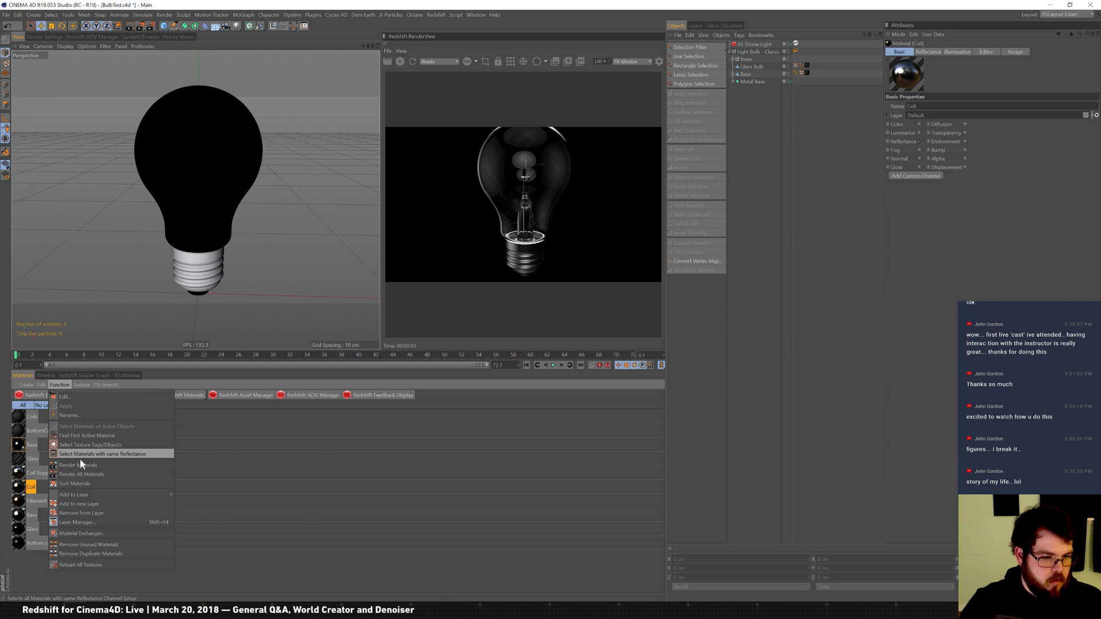
pyautogui.click(42, 385)
pyautogui.moveTo(51, 386)
pyautogui.click(99, 445)
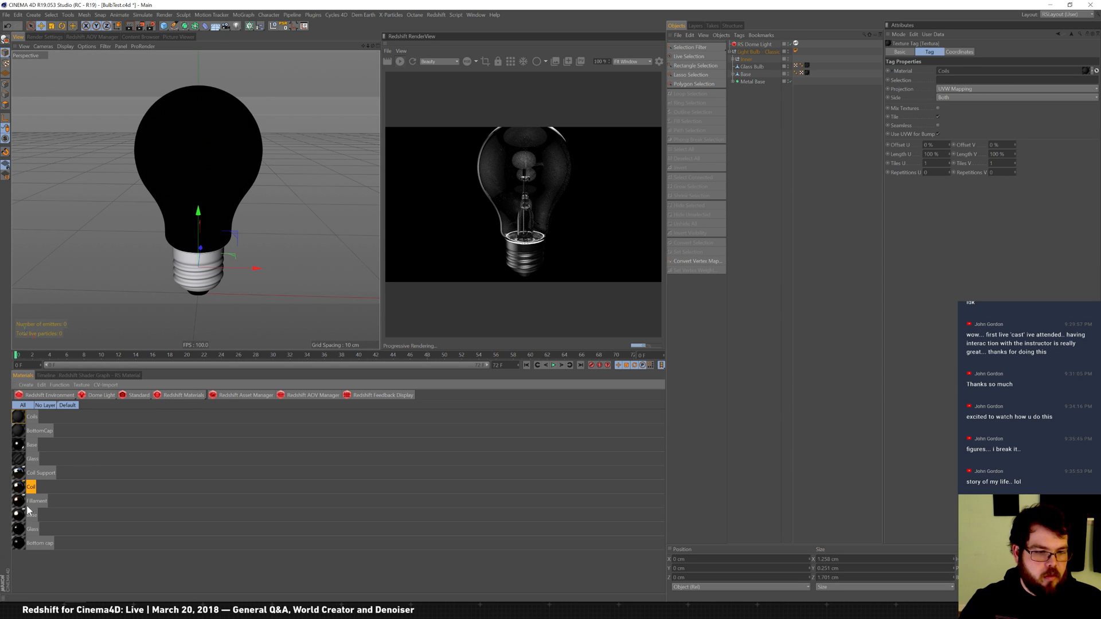
# Step: Select the texture tags that use the Coil Support material and replace their material with Coils
pyautogui.click(33, 473)
pyautogui.click(59, 385)
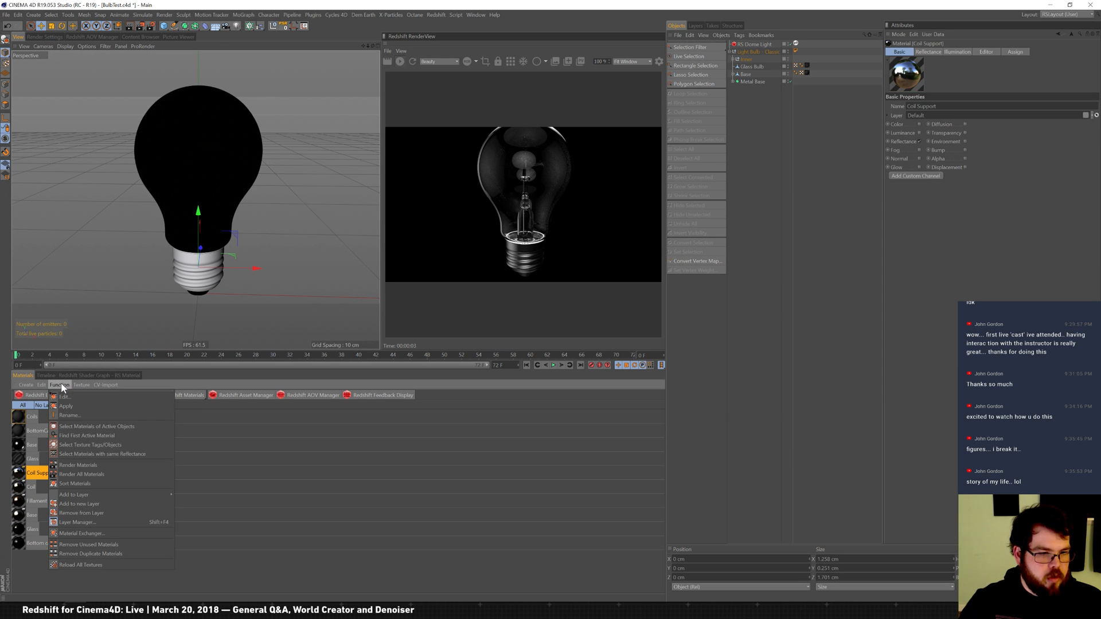
pyautogui.click(109, 446)
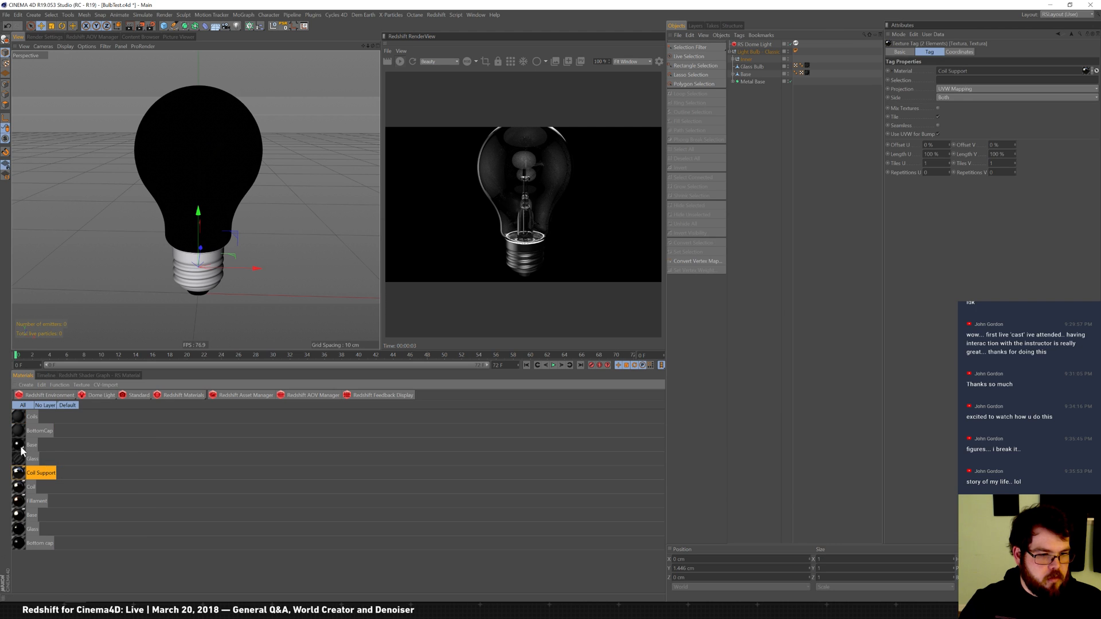
pyautogui.moveTo(967, 120); pyautogui.dragTo(978, 72)
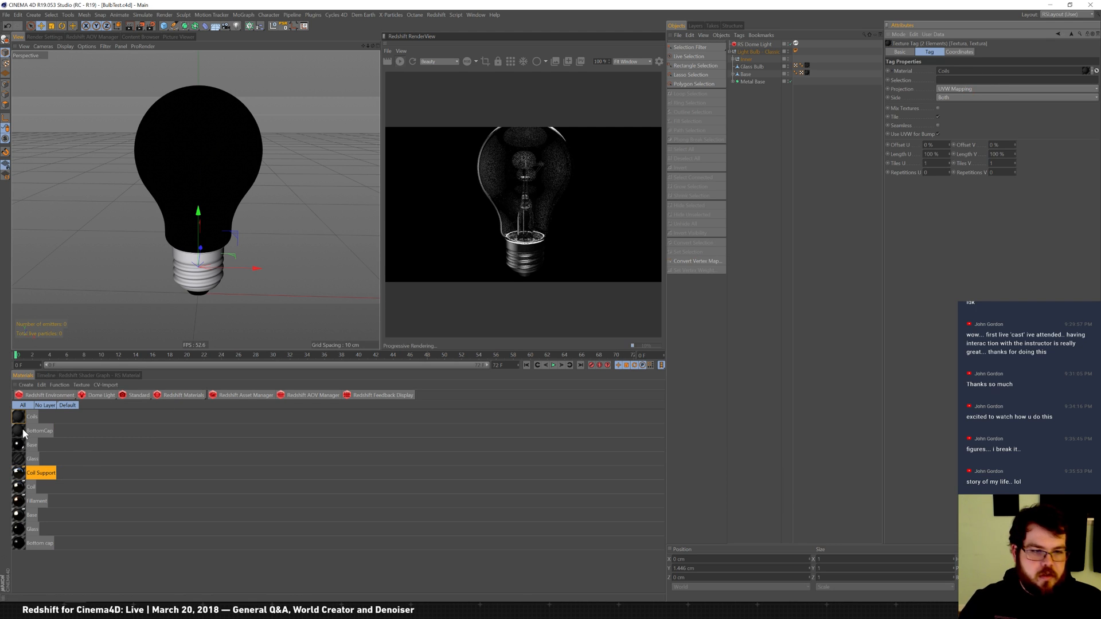
# Step: Apply the Copper preset to the Coils material and save the scene
pyautogui.click(31, 417)
pyautogui.click(940, 170)
pyautogui.click(935, 231)
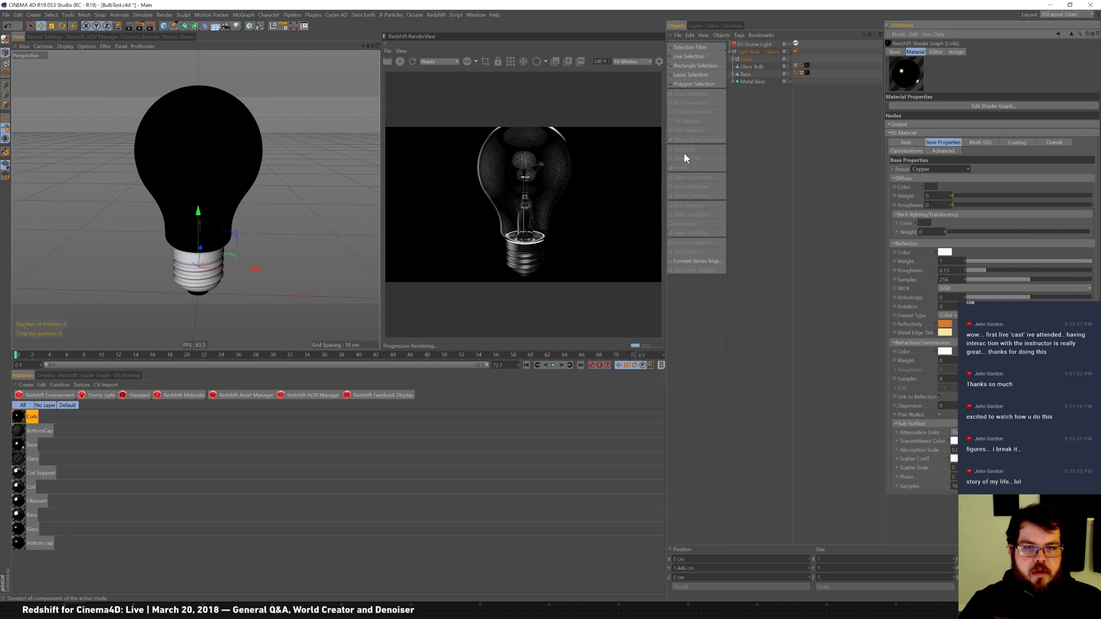
pyautogui.hotkey('ctrl', 's')
# Step: Switch the viewport display to Lines to see the parts inside the glass bulb, and save the scene
pyautogui.scroll(10, 239, 208)
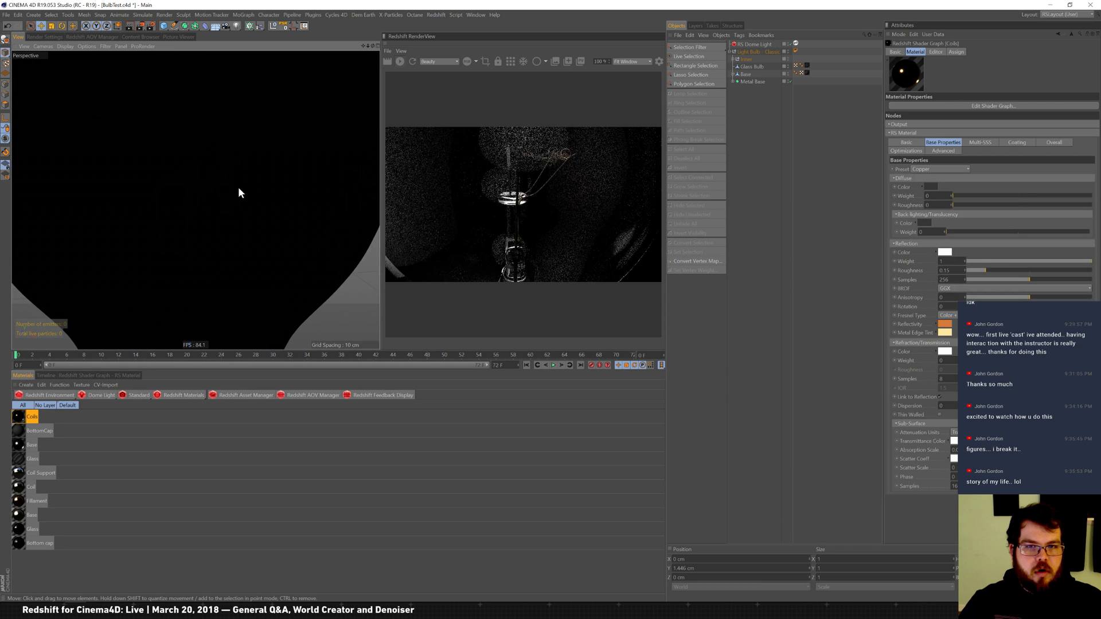
pyautogui.click(65, 46)
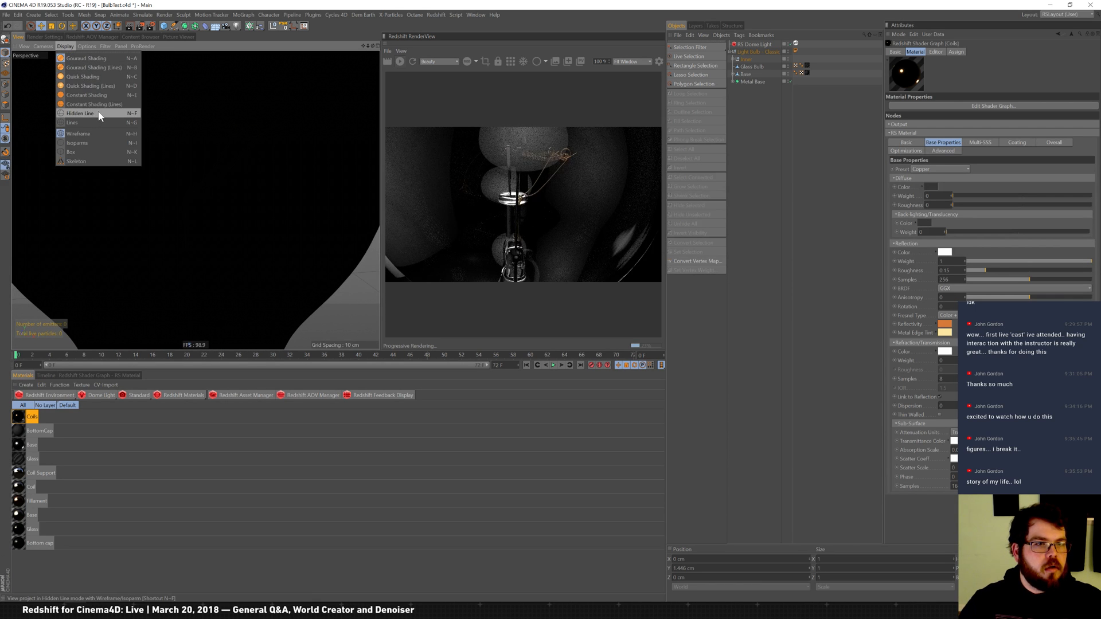
pyautogui.click(99, 114)
pyautogui.click(68, 47)
pyautogui.click(85, 121)
pyautogui.moveTo(179, 132)
pyautogui.keyDown('alt'); pyautogui.mouseDown()
pyautogui.moveTo(229, 138)
pyautogui.moveTo(152, 154)
pyautogui.moveTo(172, 148)
pyautogui.mouseUp(); pyautogui.keyUp('alt')
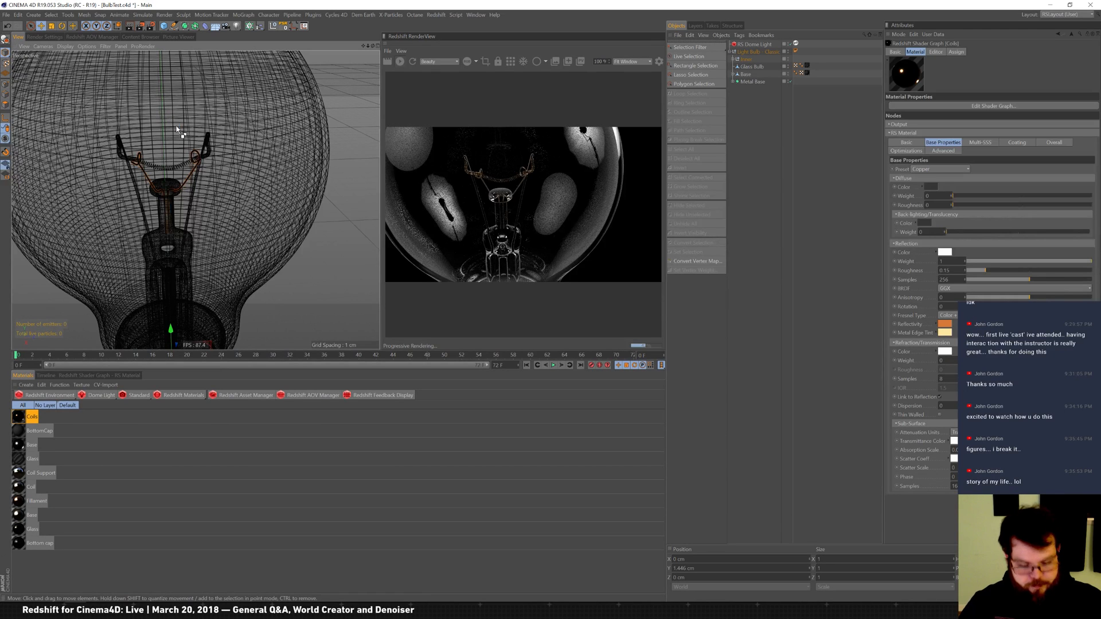
pyautogui.hotkey('ctrl', 's')
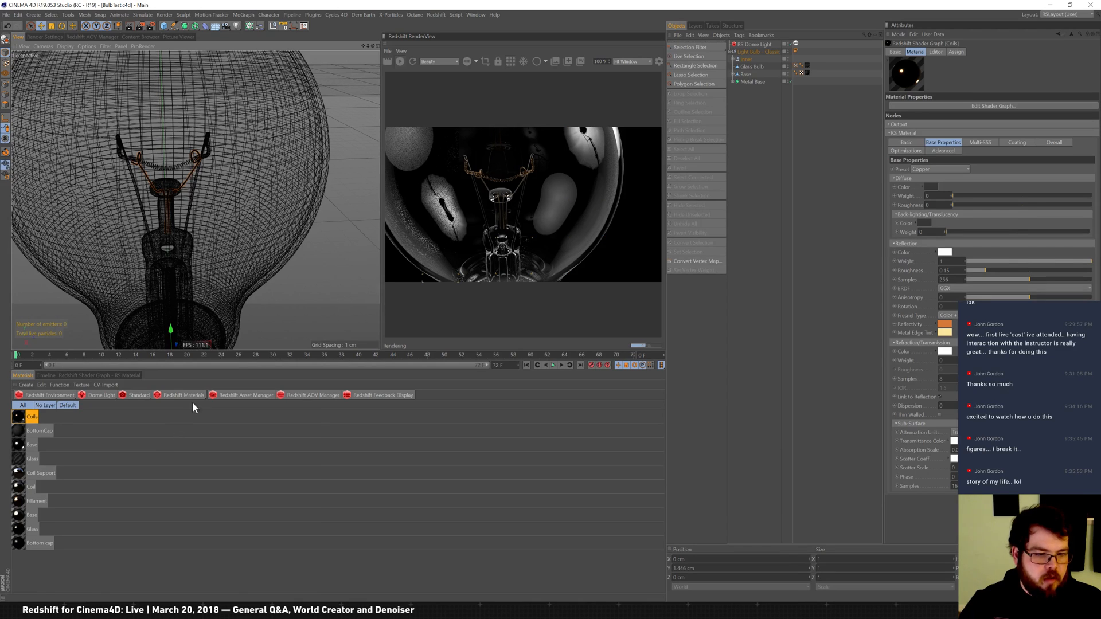
# Step: Expand the Inner group and check which parts are the filaments and the coil, including the Coil object's texture tag
pyautogui.click(734, 59)
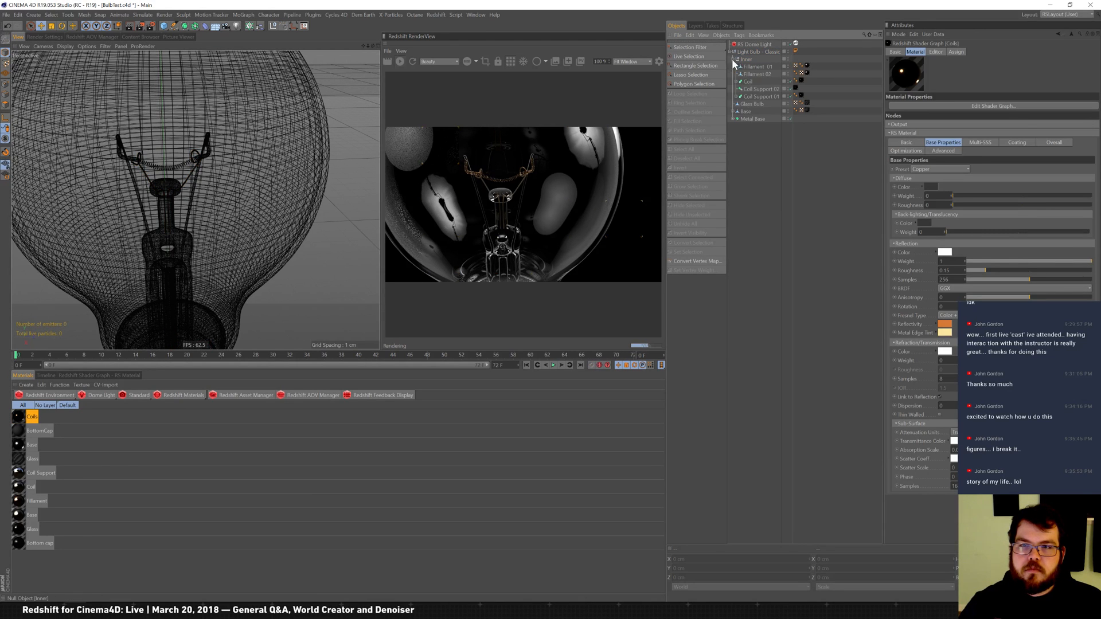
pyautogui.click(758, 74)
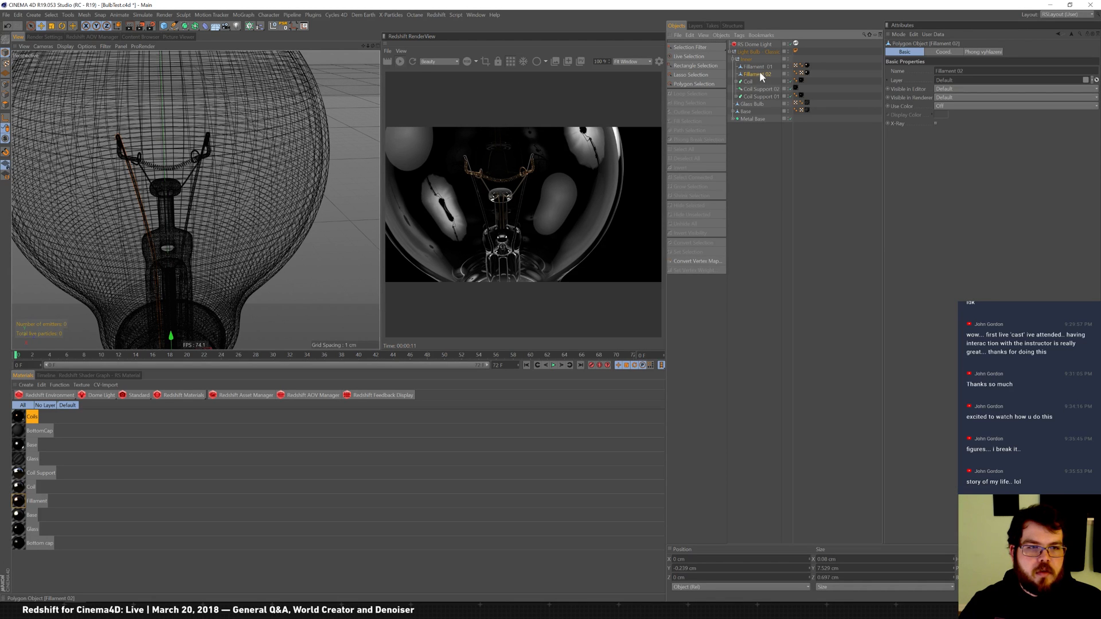
pyautogui.click(758, 66)
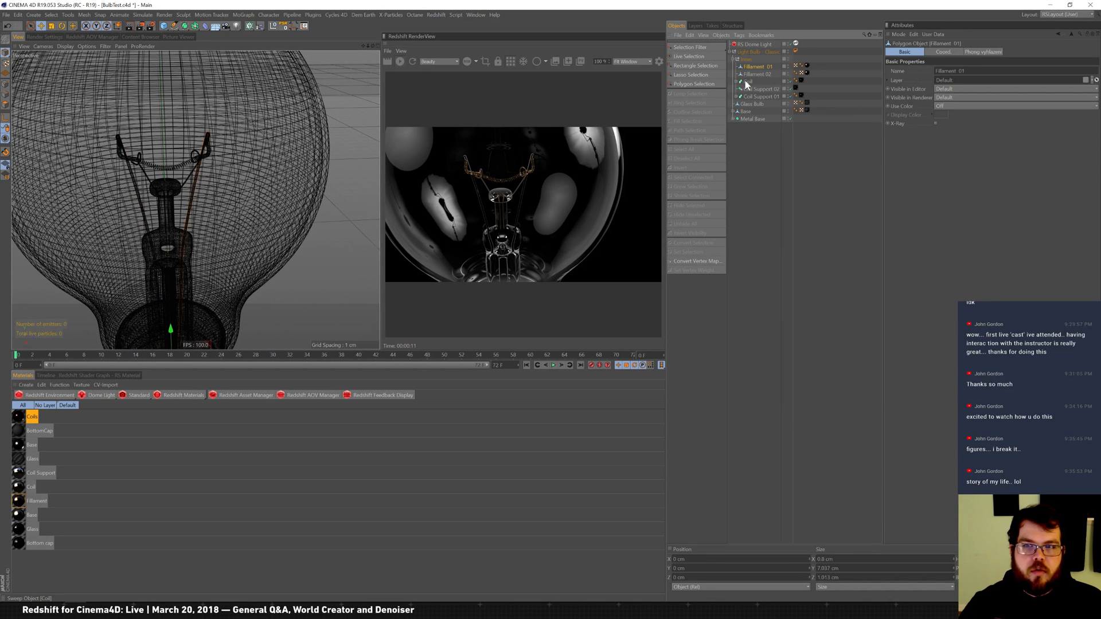
pyautogui.click(749, 81)
pyautogui.click(801, 81)
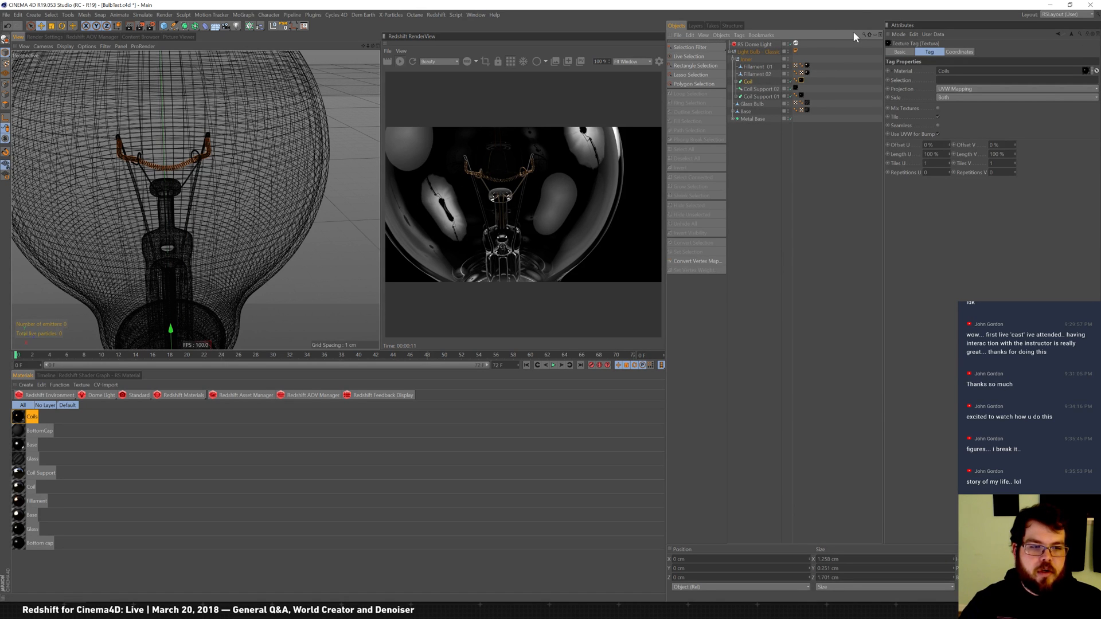
# Step: Rename the copper Coils material to Filament
pyautogui.click(34, 417)
pyautogui.write('Filament')
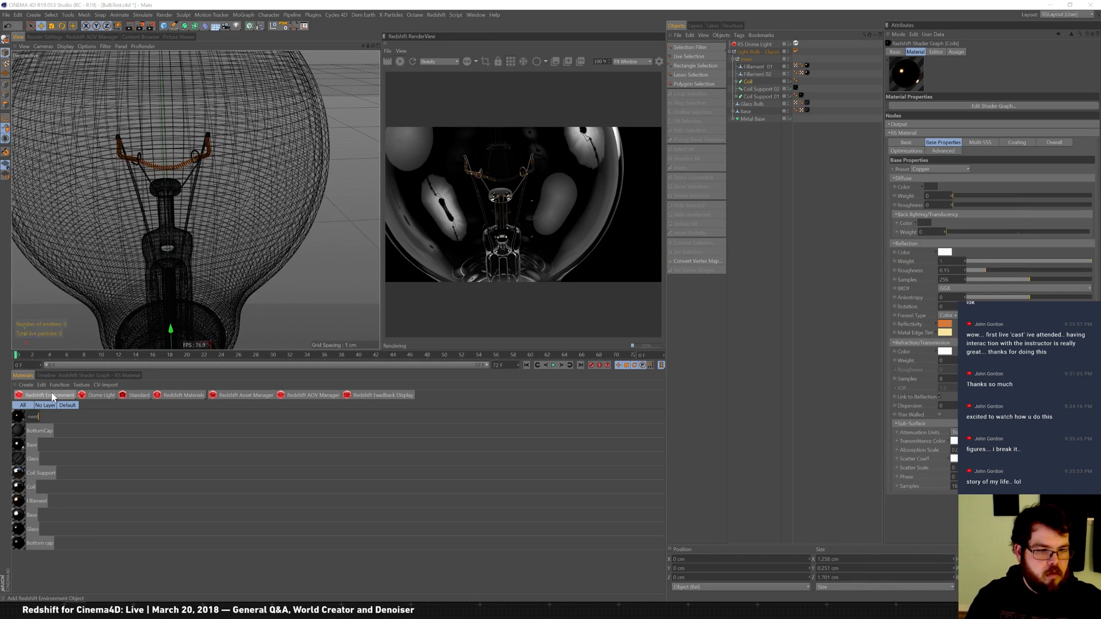
pyautogui.press('Return')
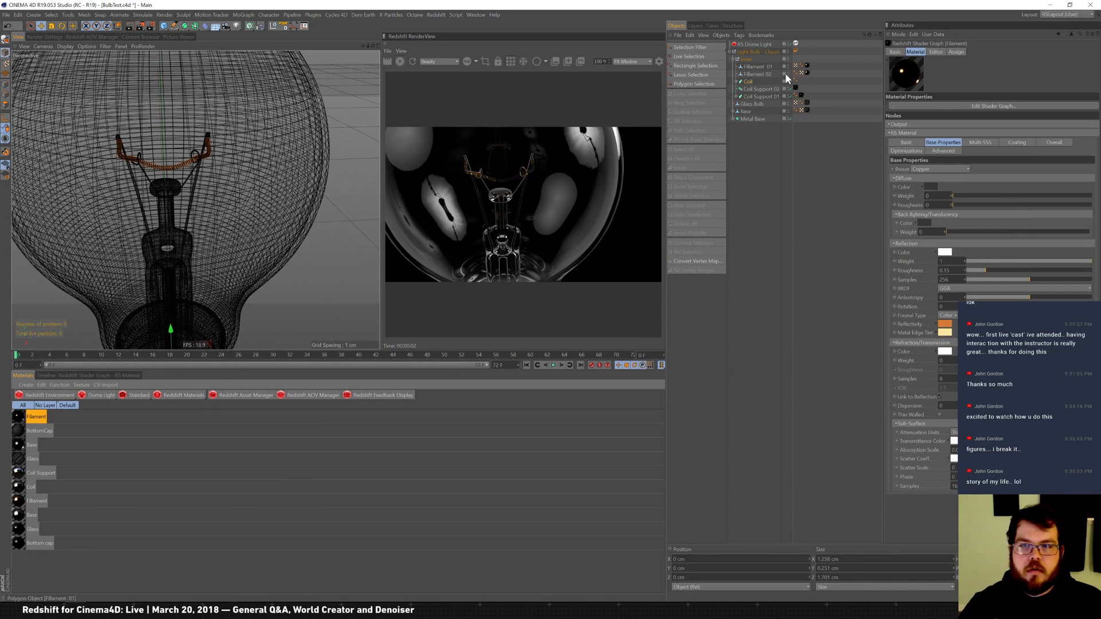
# Step: Create a Redshift Incandescent material and assign it to the Coil object in place of the copper material
pyautogui.click(737, 82)
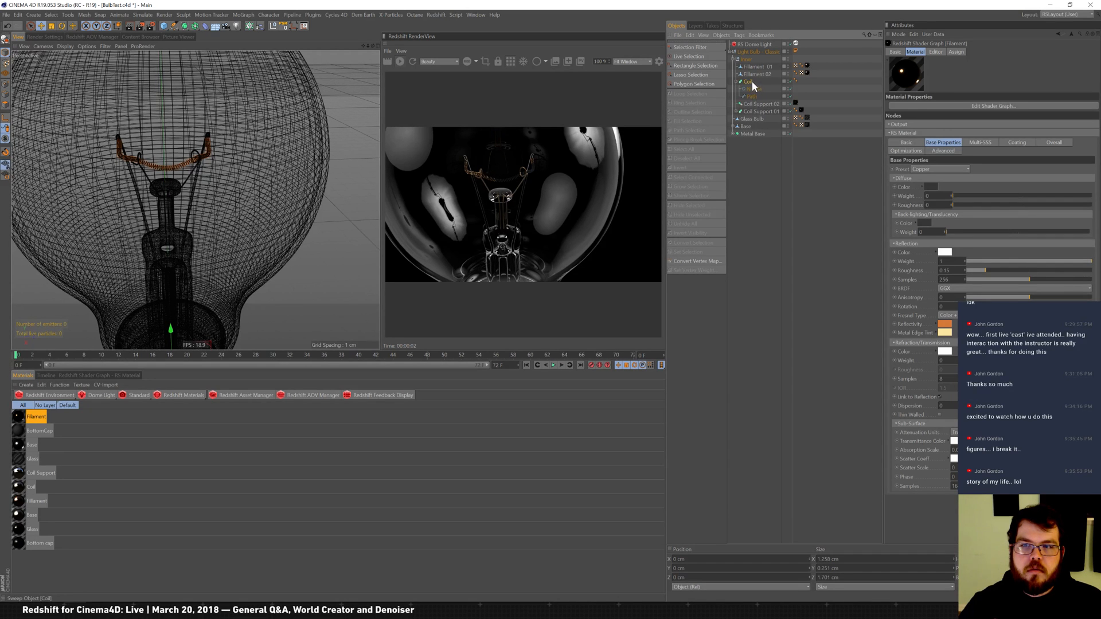
pyautogui.click(202, 166)
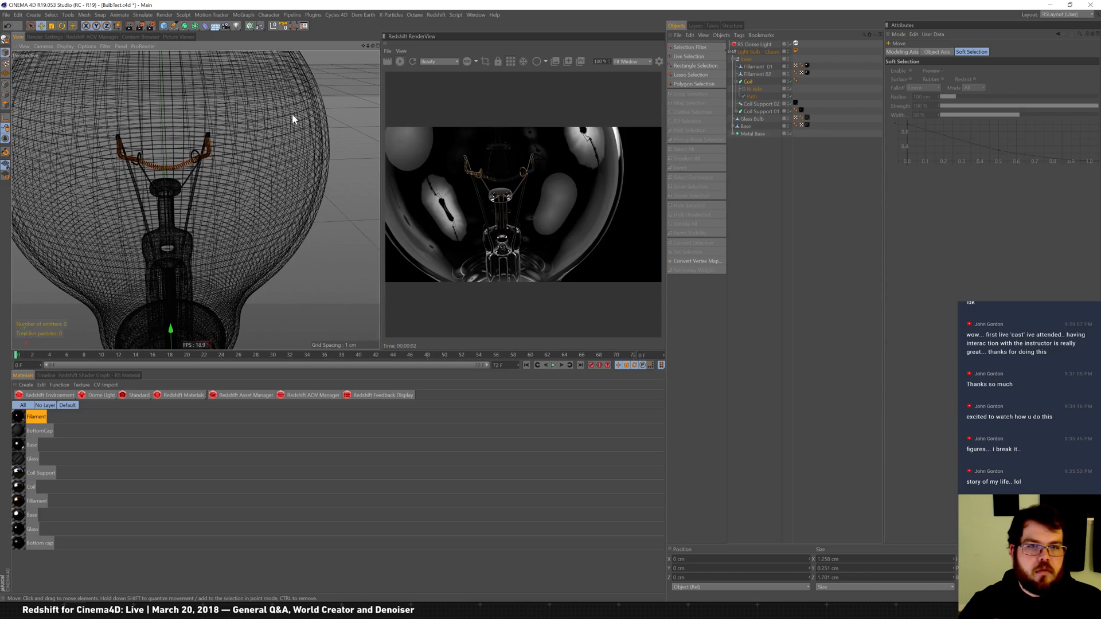
pyautogui.click(508, 61)
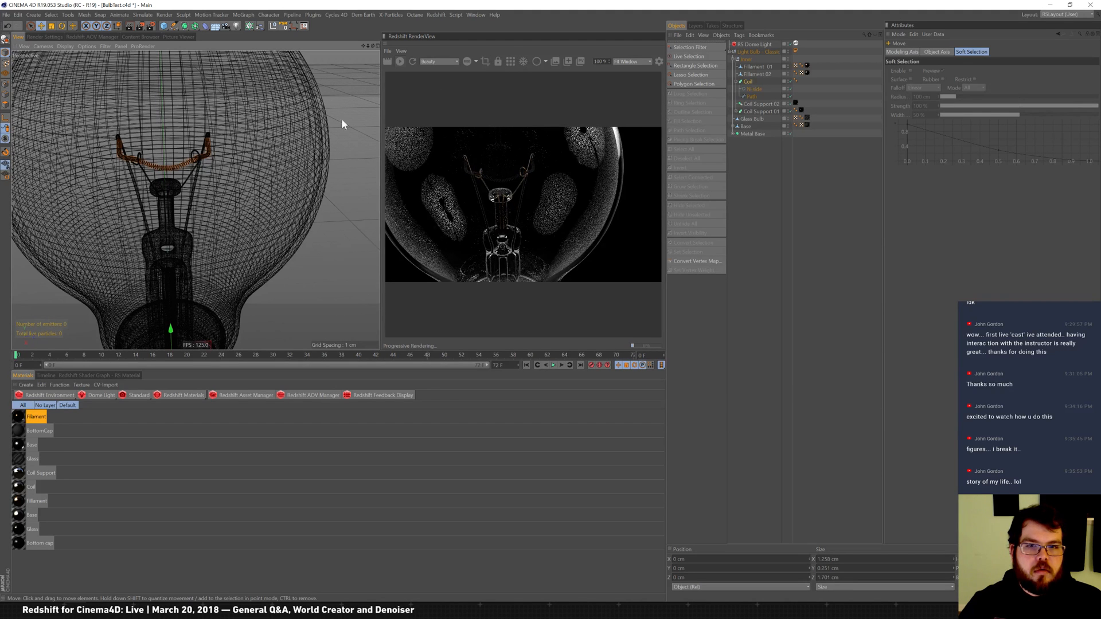
pyautogui.click(194, 396)
pyautogui.moveTo(207, 398)
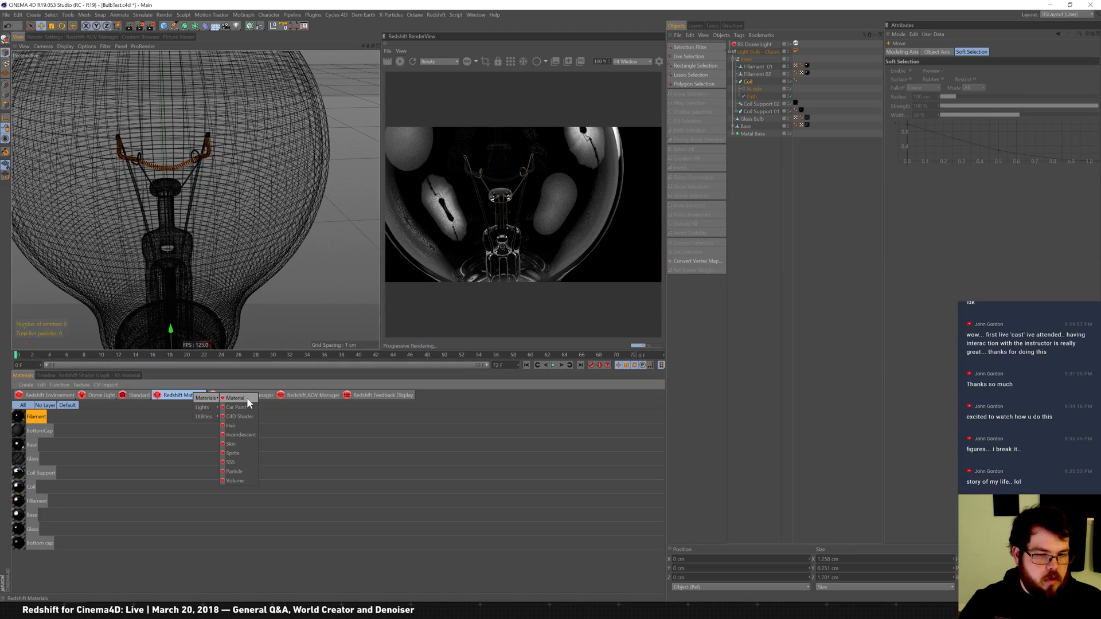
pyautogui.click(246, 436)
pyautogui.moveTo(23, 418); pyautogui.dragTo(749, 82)
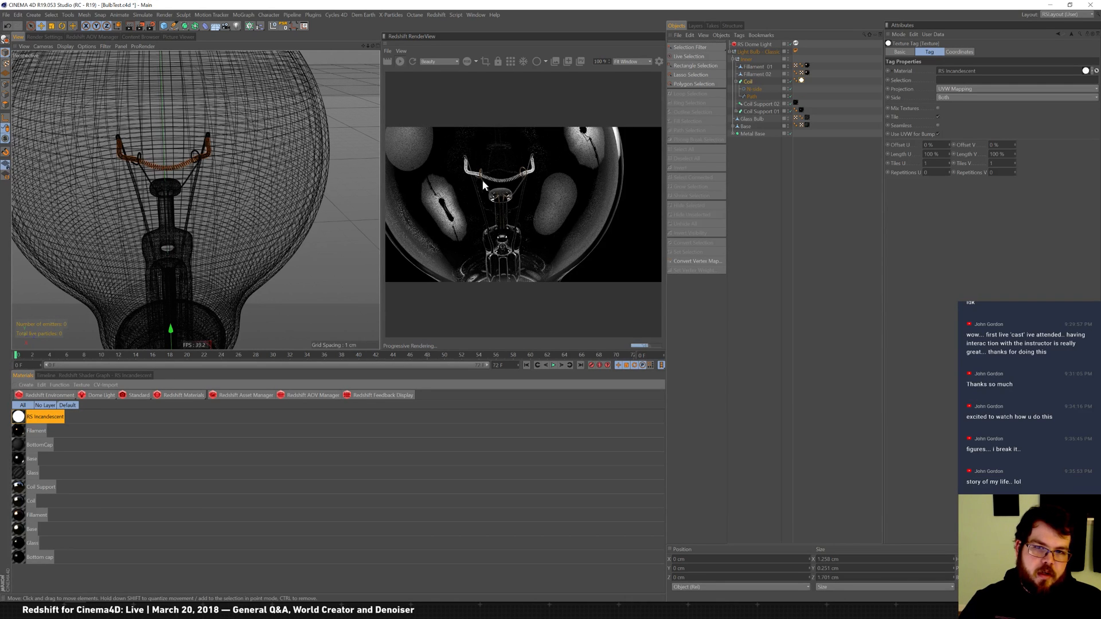
# Step: Set the RS Incandescent material's illumination Intensity Multiplier to 500 and check the whole bulb in the render
pyautogui.doubleClick(19, 417)
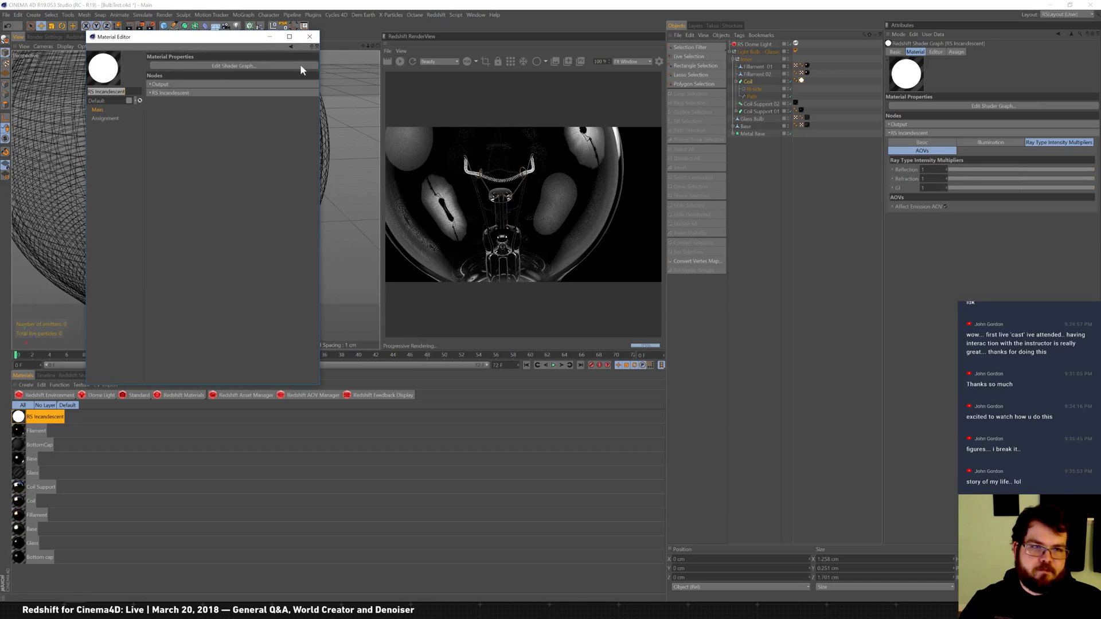
pyautogui.click(179, 93)
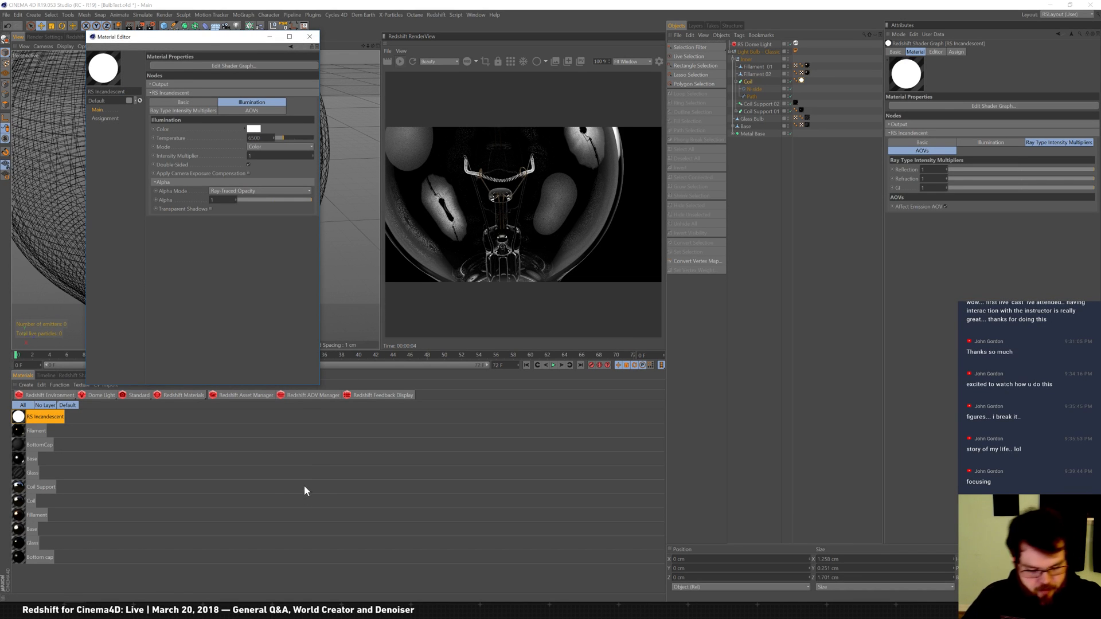
pyautogui.click(337, 486)
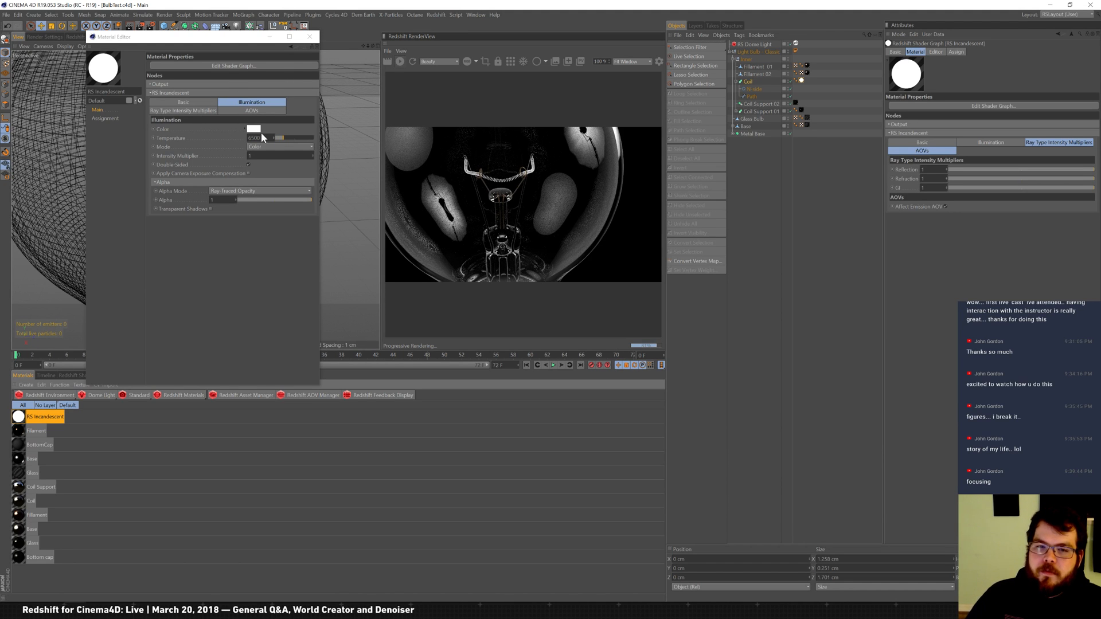
pyautogui.click(250, 155)
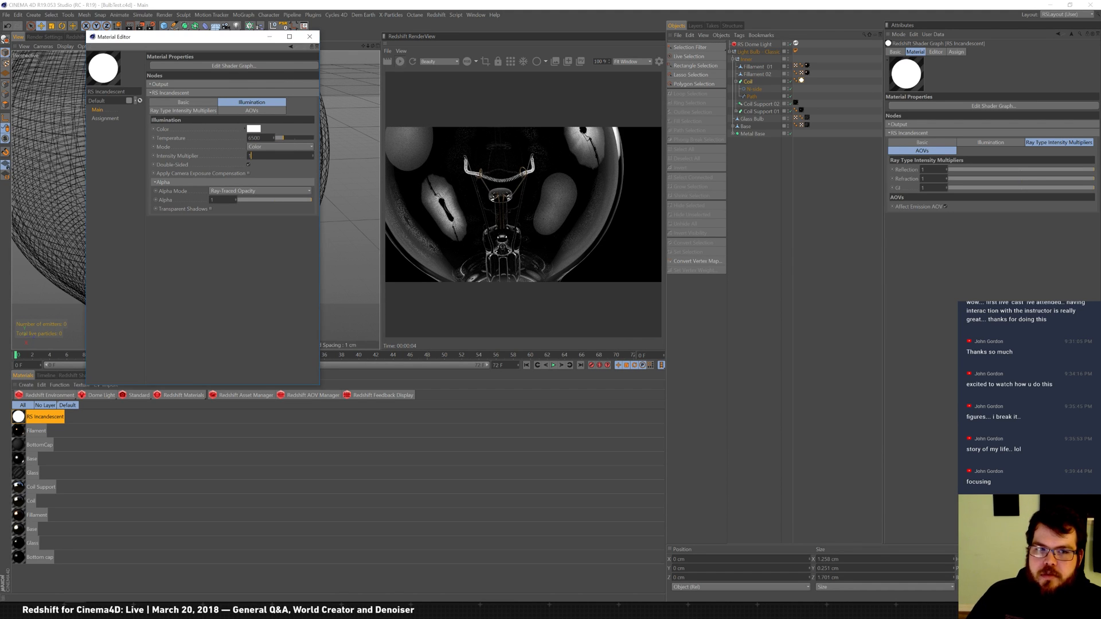
pyautogui.write('500')
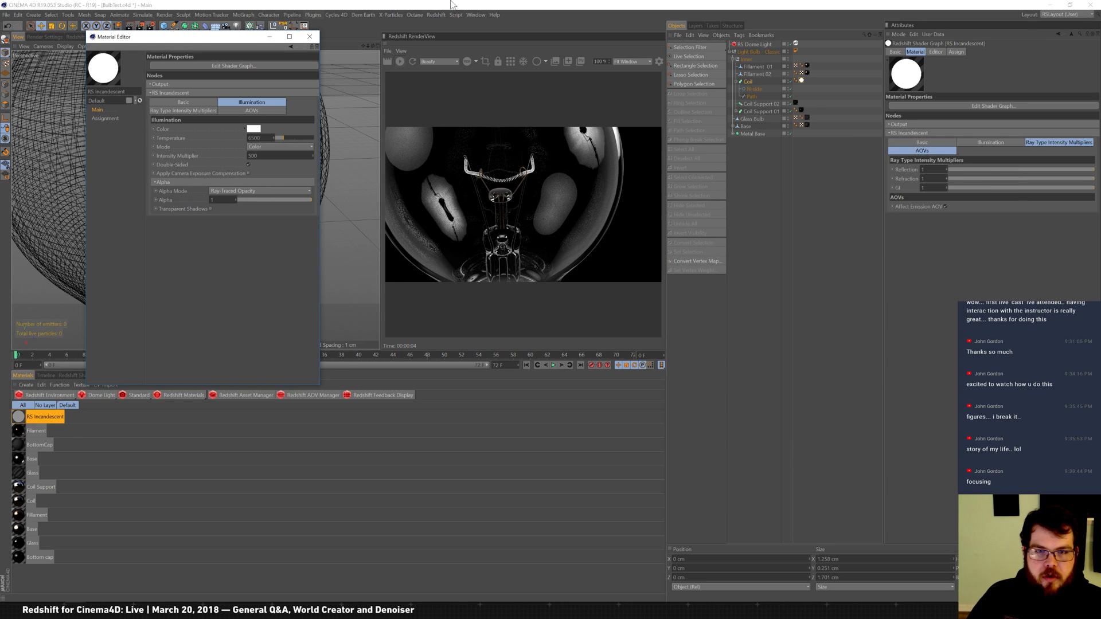
pyautogui.press('Return')
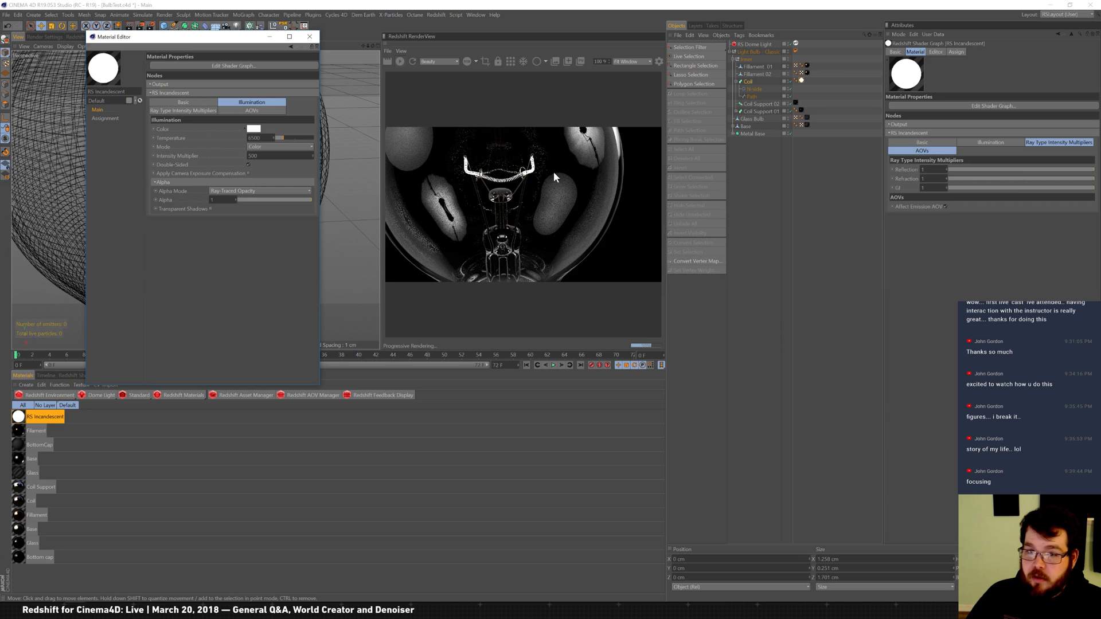
pyautogui.click(310, 37)
pyautogui.keyDown('alt'); pyautogui.moveTo(237, 148); pyautogui.dragTo(217, 162); pyautogui.keyUp('alt')
pyautogui.scroll(5, 216, 166)
pyautogui.keyDown('alt'); pyautogui.moveTo(217, 180); pyautogui.dragTo(178, 218); pyautogui.keyUp('alt')
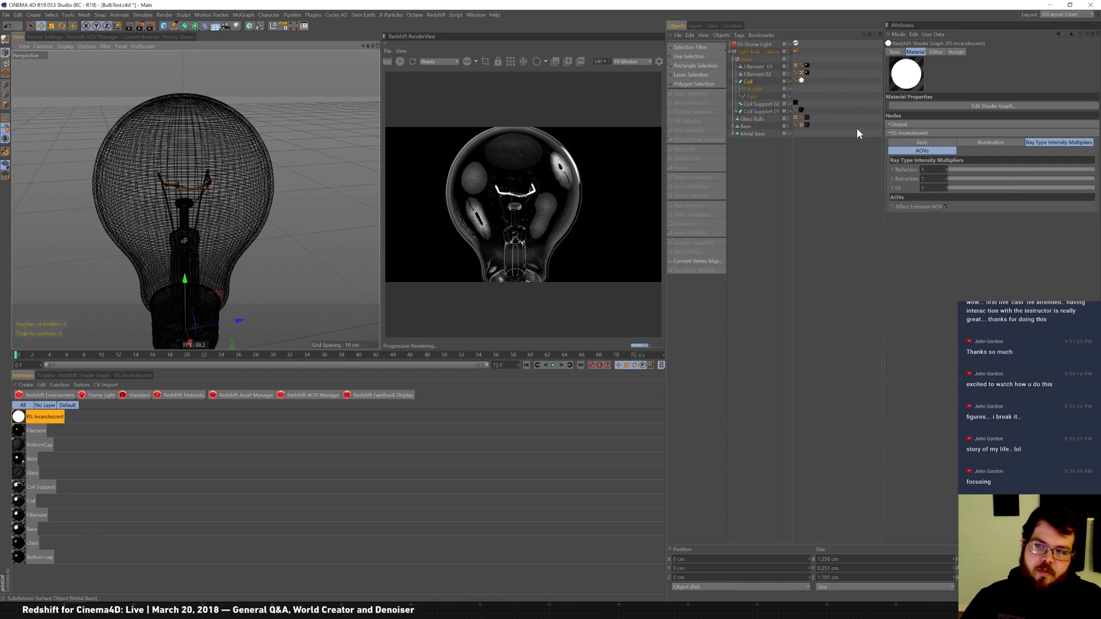
pyautogui.click(934, 187)
pyautogui.write('10')
pyautogui.press('Escape')
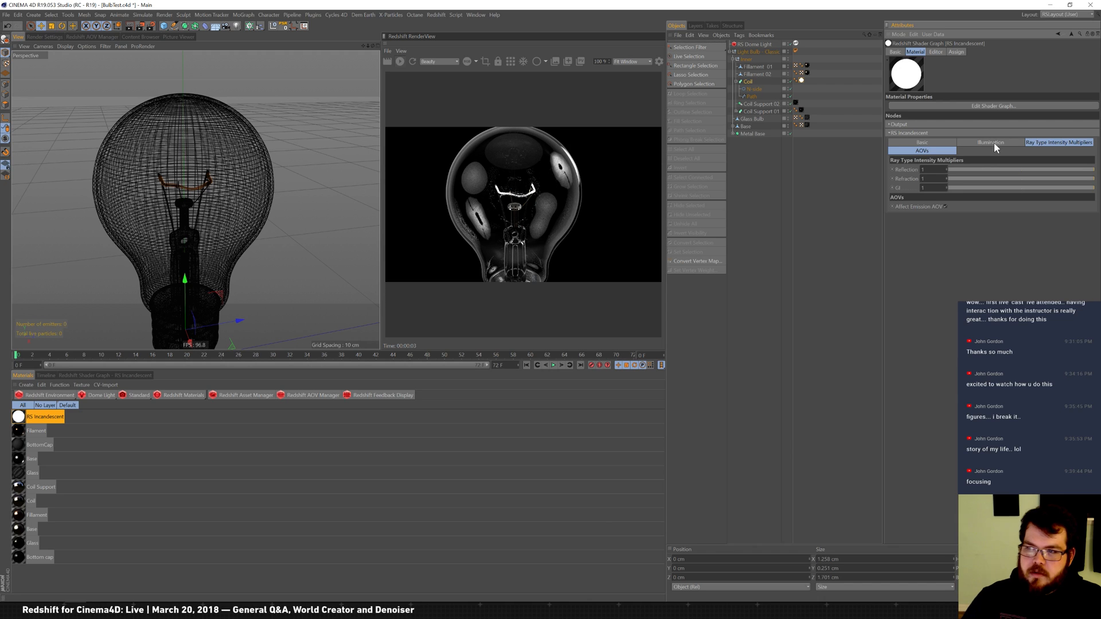
# Step: Set the RS Incandescent material's Intensity Multiplier to 50000 and disable the RS Dome Light to judge the coil's glow on the whole bulb
pyautogui.click(994, 143)
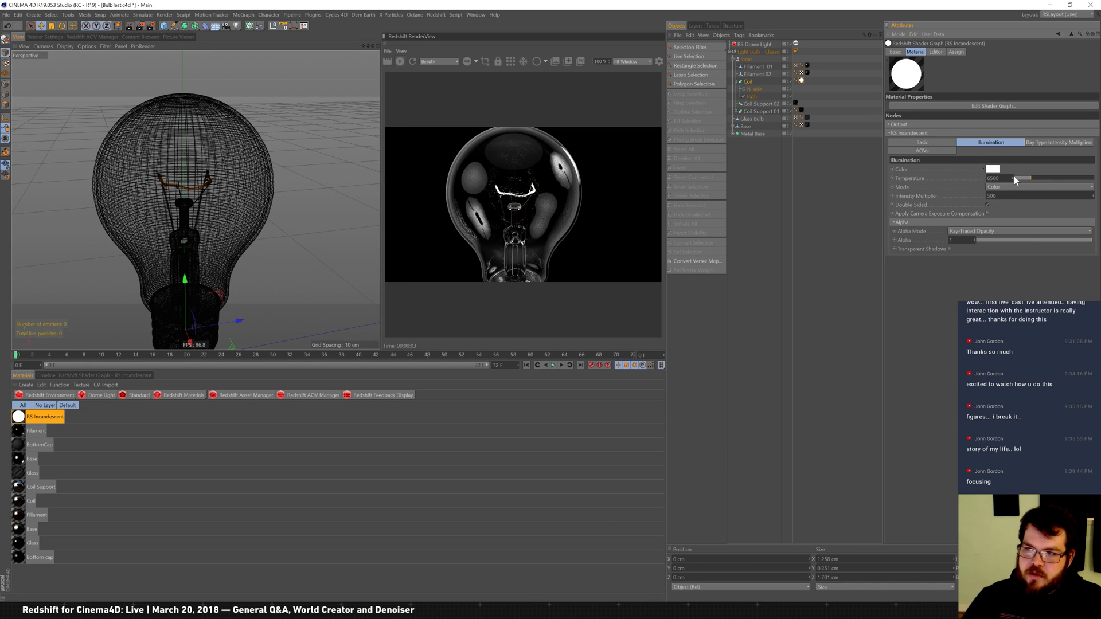
pyautogui.press('Return')
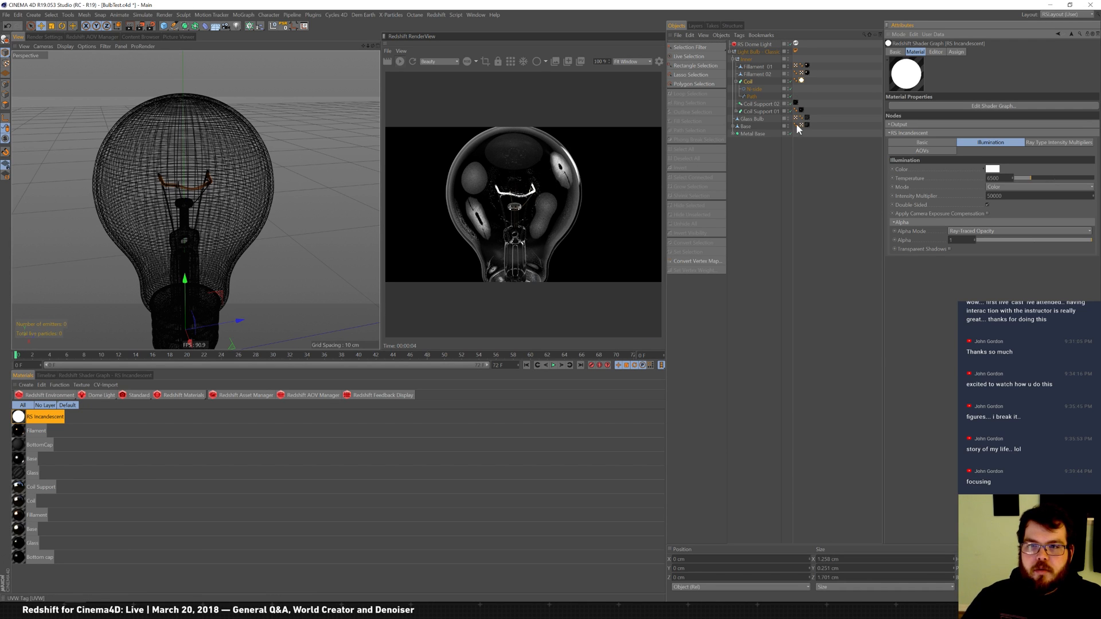
pyautogui.click(789, 44)
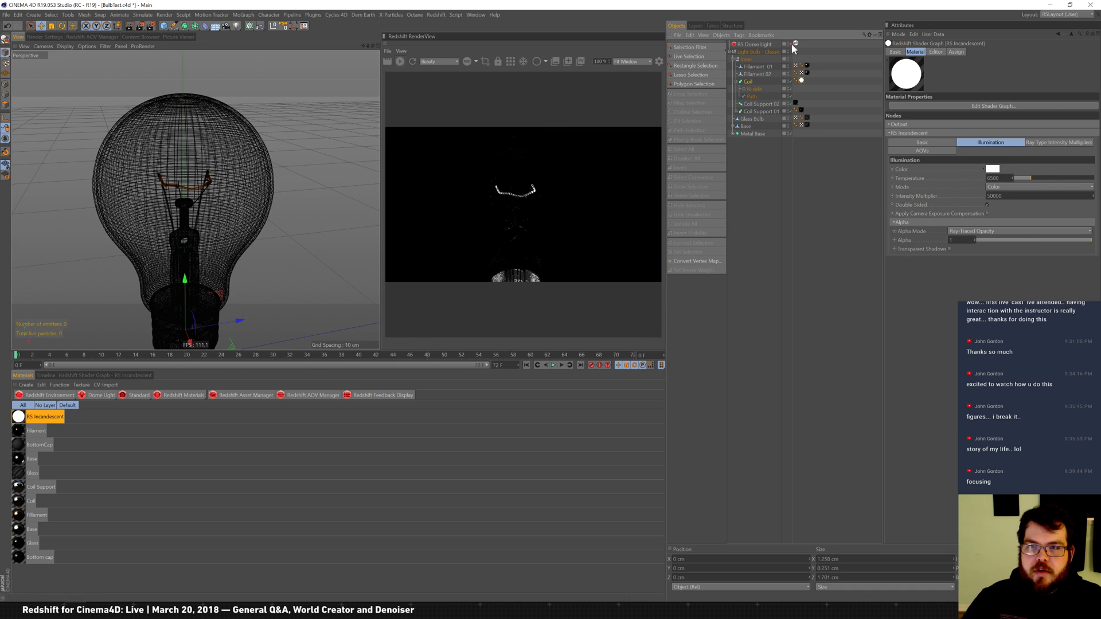
pyautogui.click(510, 61)
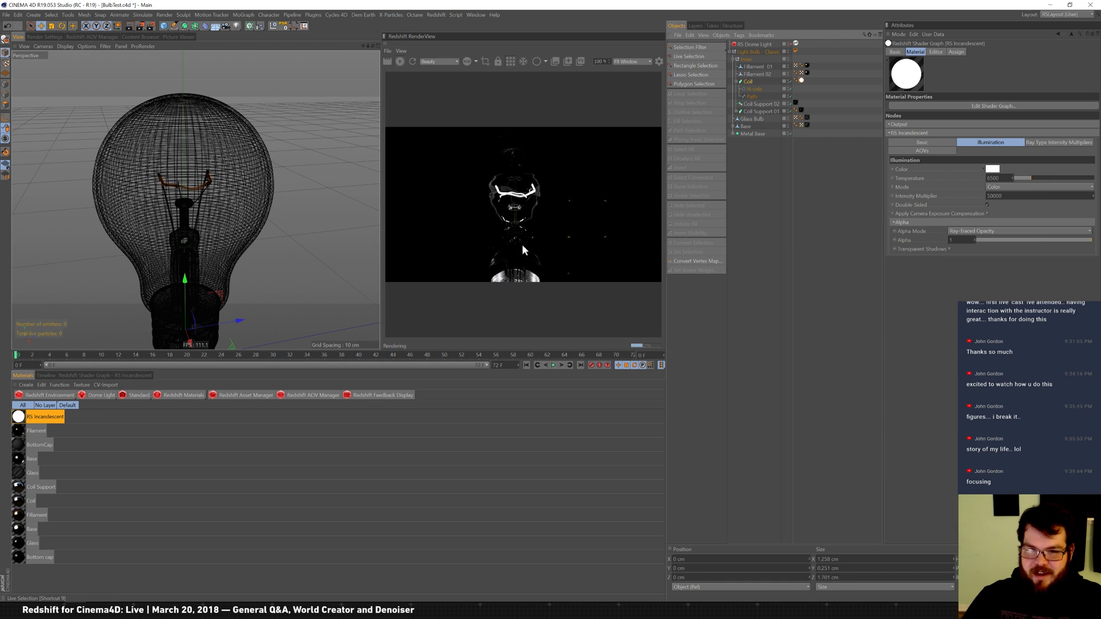
pyautogui.scroll(-5, 178, 208)
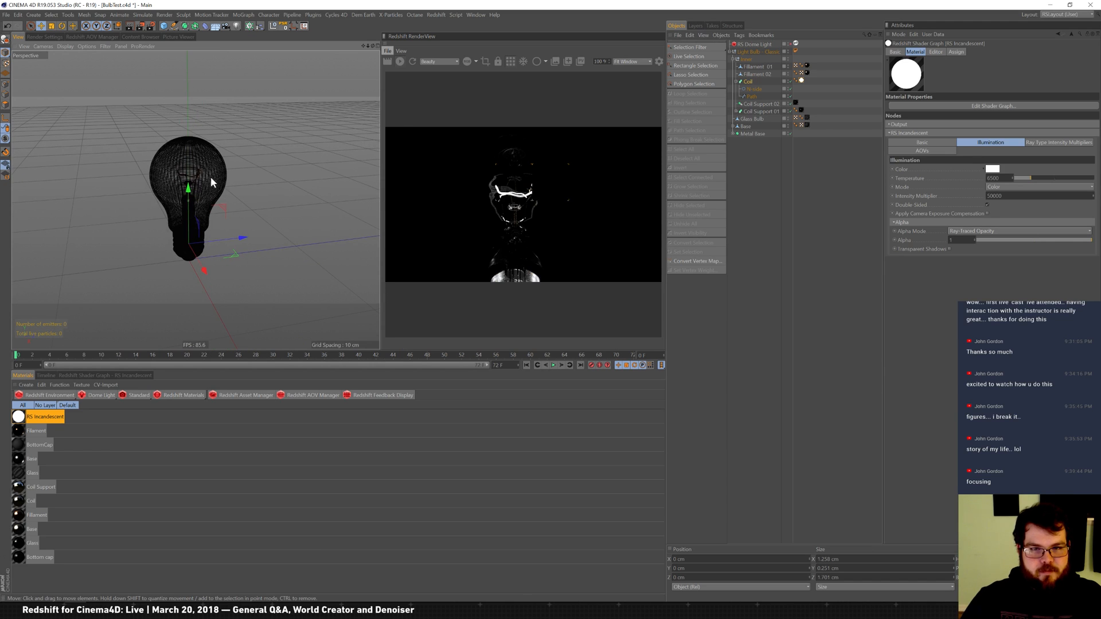
pyautogui.keyDown('alt'); pyautogui.moveTo(200, 202); pyautogui.dragTo(194, 195); pyautogui.keyUp('alt')
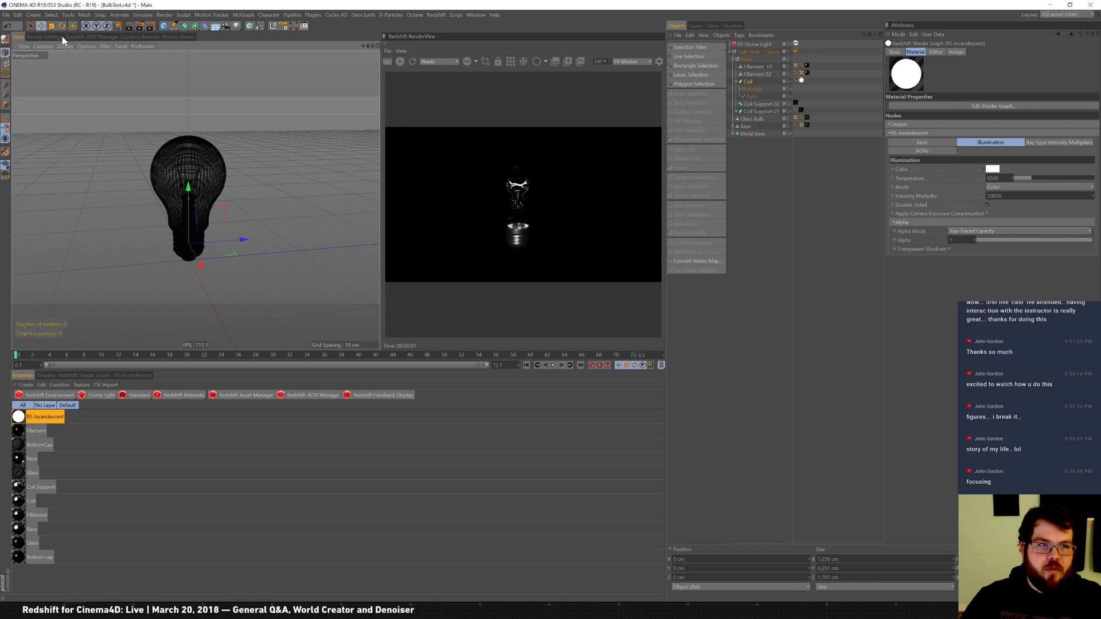
# Step: Turn off the Default Light in the Integration options of the Redshift render settings
pyautogui.click(46, 37)
pyautogui.click(33, 90)
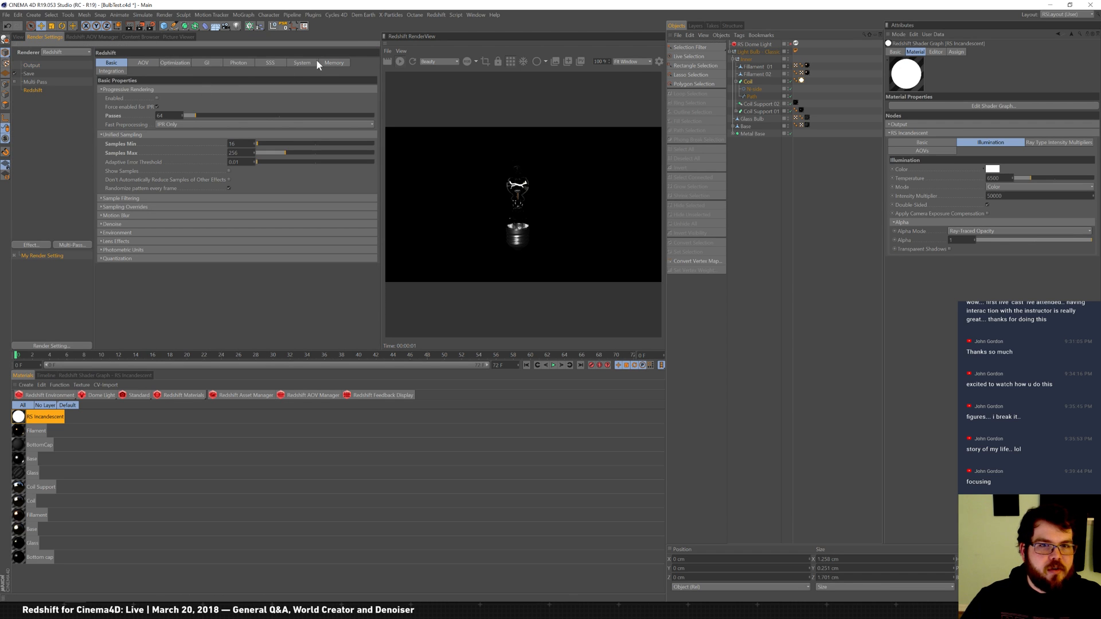
pyautogui.click(320, 63)
pyautogui.click(128, 71)
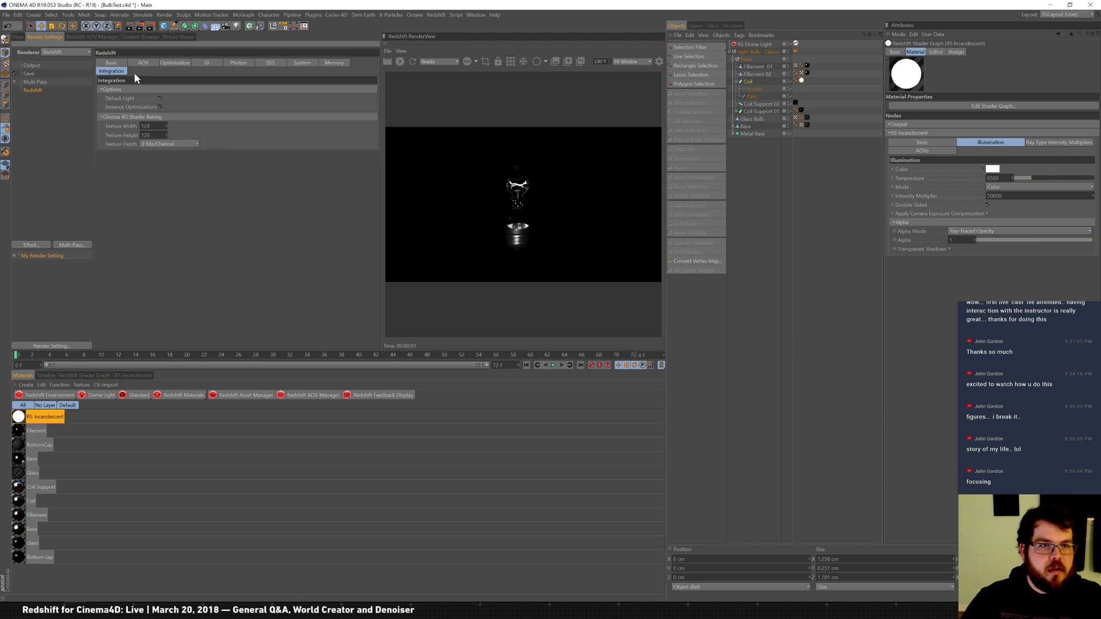
pyautogui.click(18, 36)
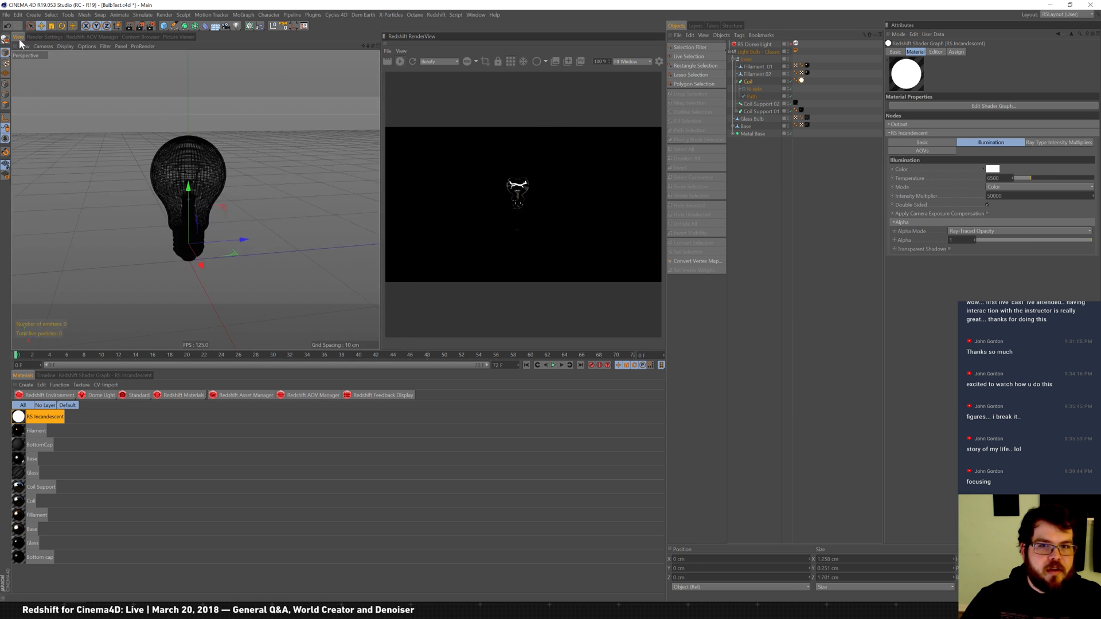
# Step: Delete the RS Incandescent material and assign a new standard Redshift material to the Coil object instead
pyautogui.scroll(3, 125, 169)
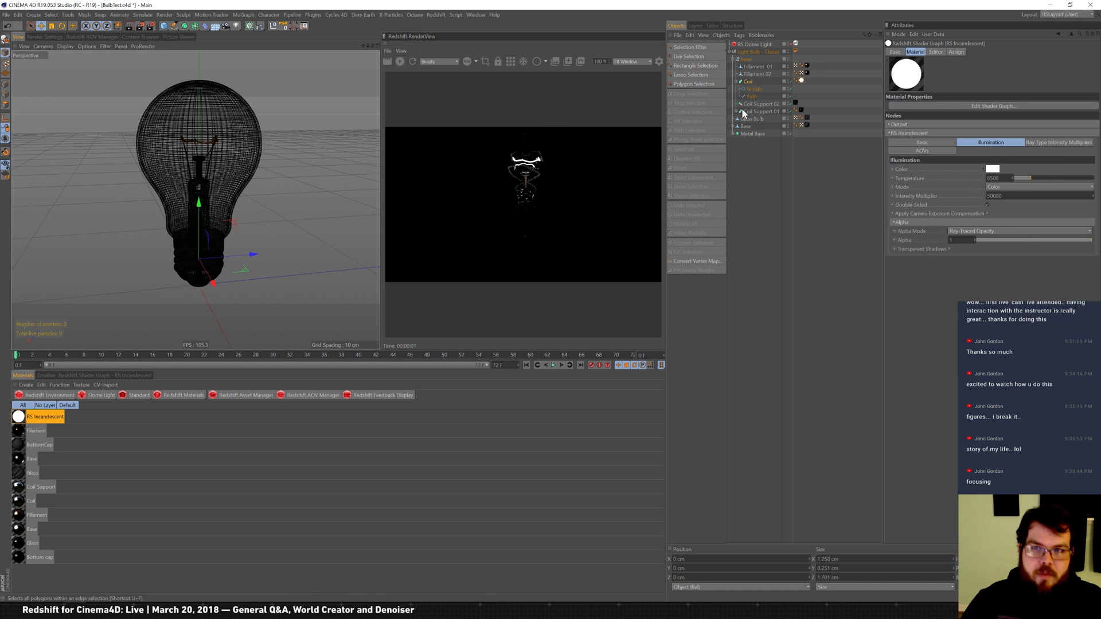
pyautogui.click(102, 417)
pyautogui.click(46, 418)
pyautogui.press('Delete')
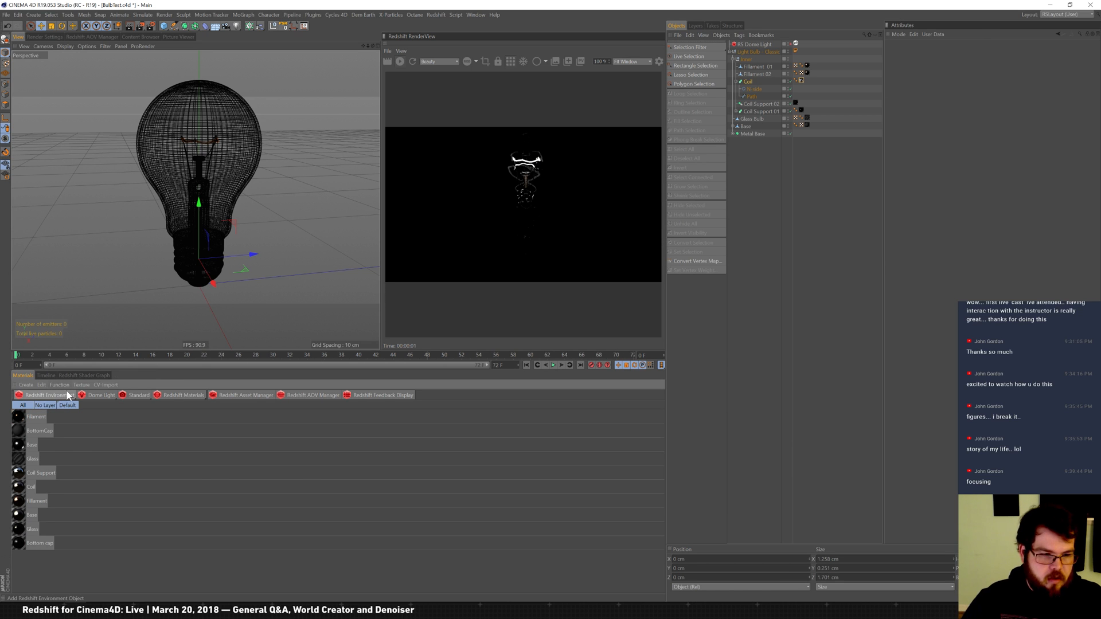
pyautogui.click(192, 395)
pyautogui.click(234, 398)
pyautogui.moveTo(34, 417); pyautogui.dragTo(801, 82)
# Step: Set the RS Material's overall Emission color to white and its Emission Weight to 500
pyautogui.click(99, 375)
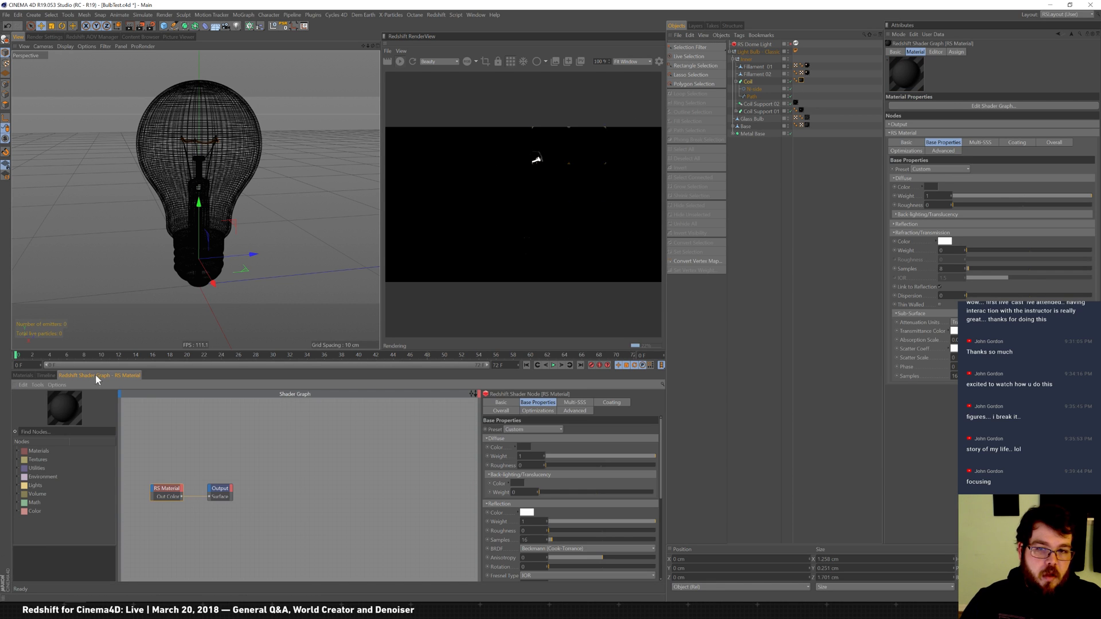
pyautogui.moveTo(225, 521); pyautogui.dragTo(260, 471)
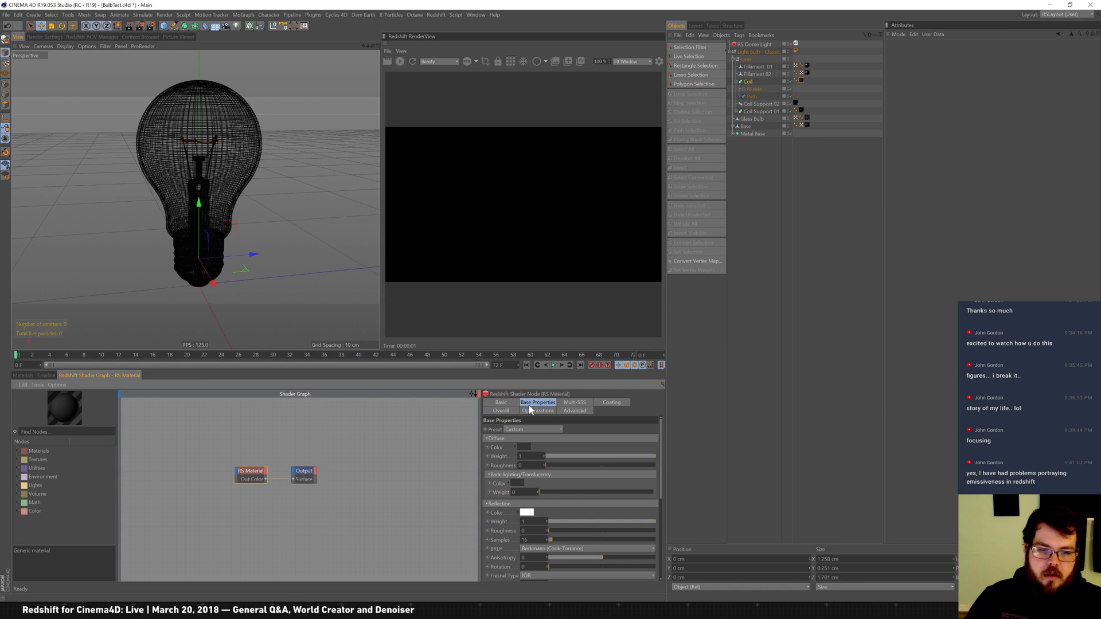
pyautogui.click(503, 411)
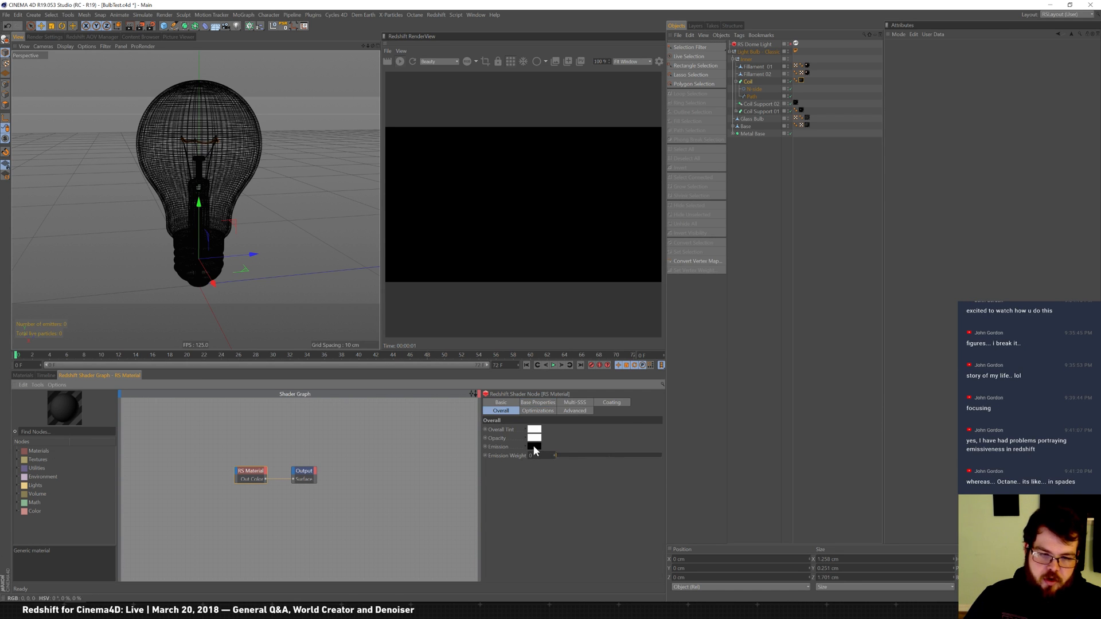
pyautogui.click(534, 447)
pyautogui.press('Escape')
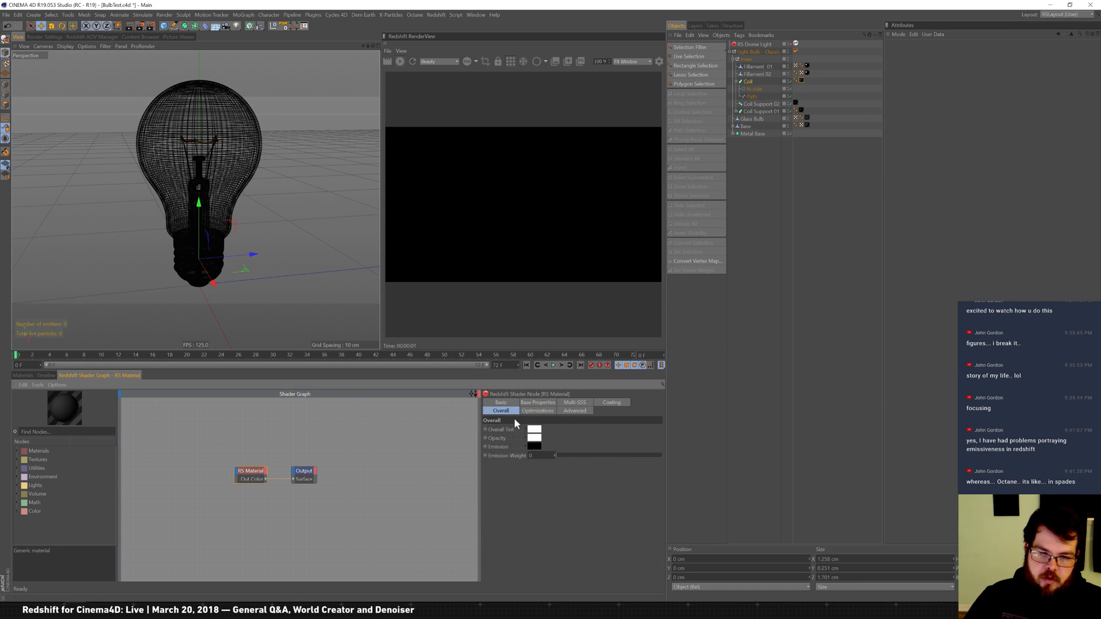
pyautogui.click(534, 447)
pyautogui.moveTo(577, 457); pyautogui.dragTo(663, 458)
pyautogui.click(525, 508)
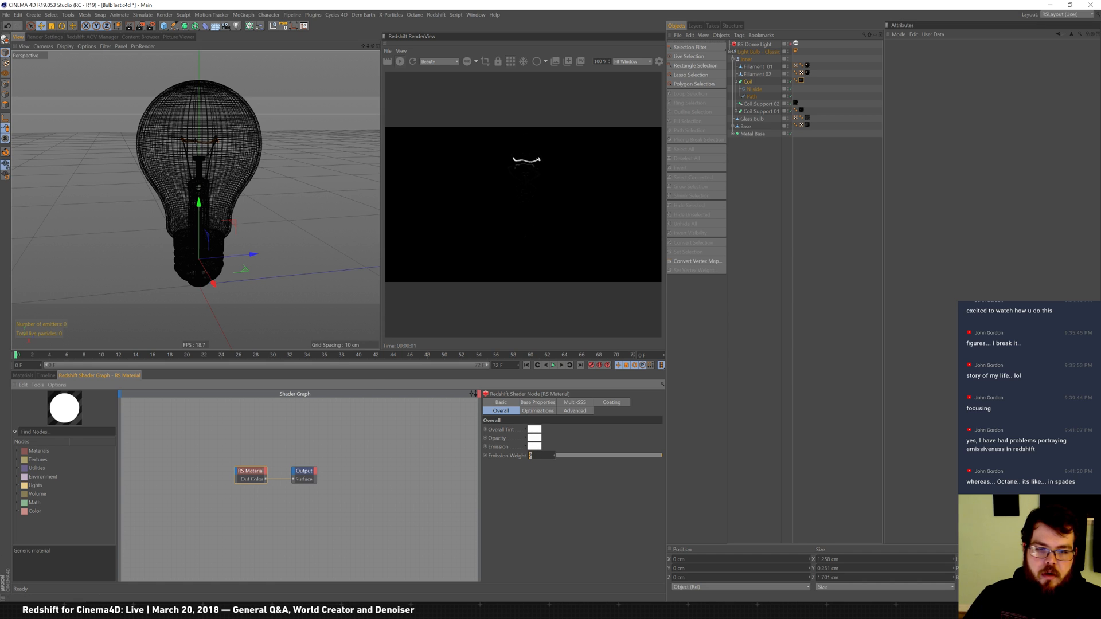
pyautogui.write('500')
pyautogui.press('Return')
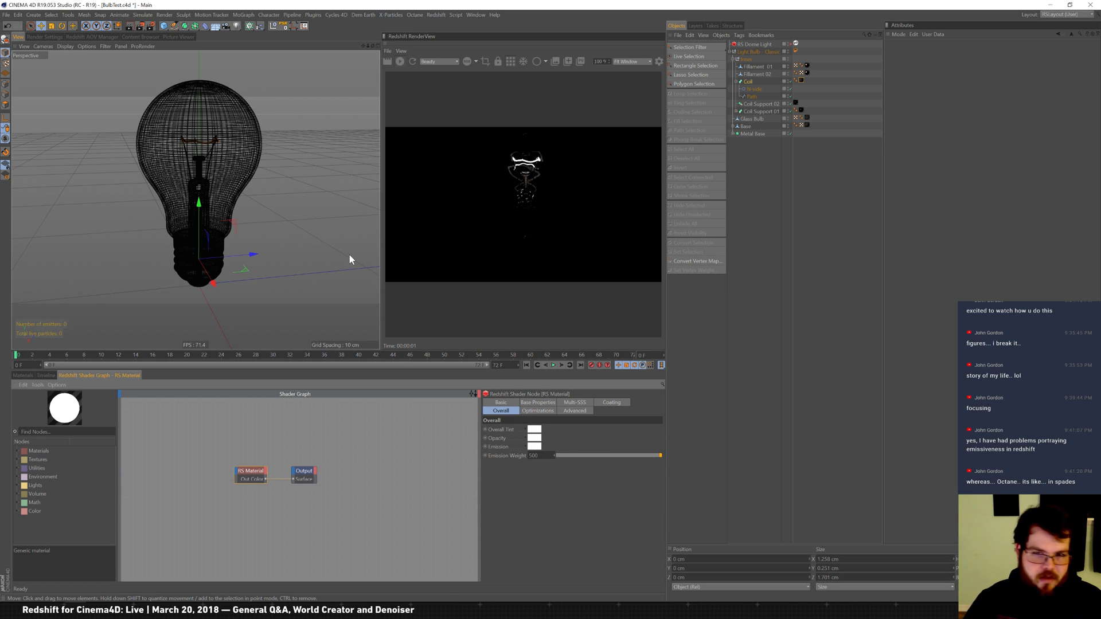
# Step: Add a Redshift Environment object for volume scattering and recheck the RS Material's emission settings
pyautogui.click(28, 376)
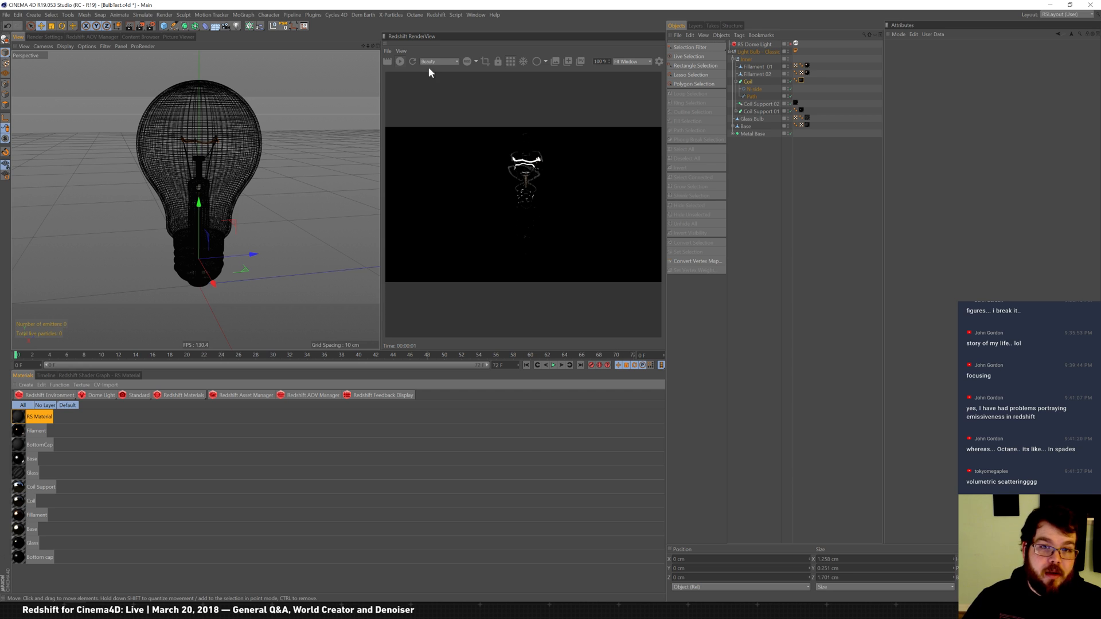
pyautogui.click(50, 395)
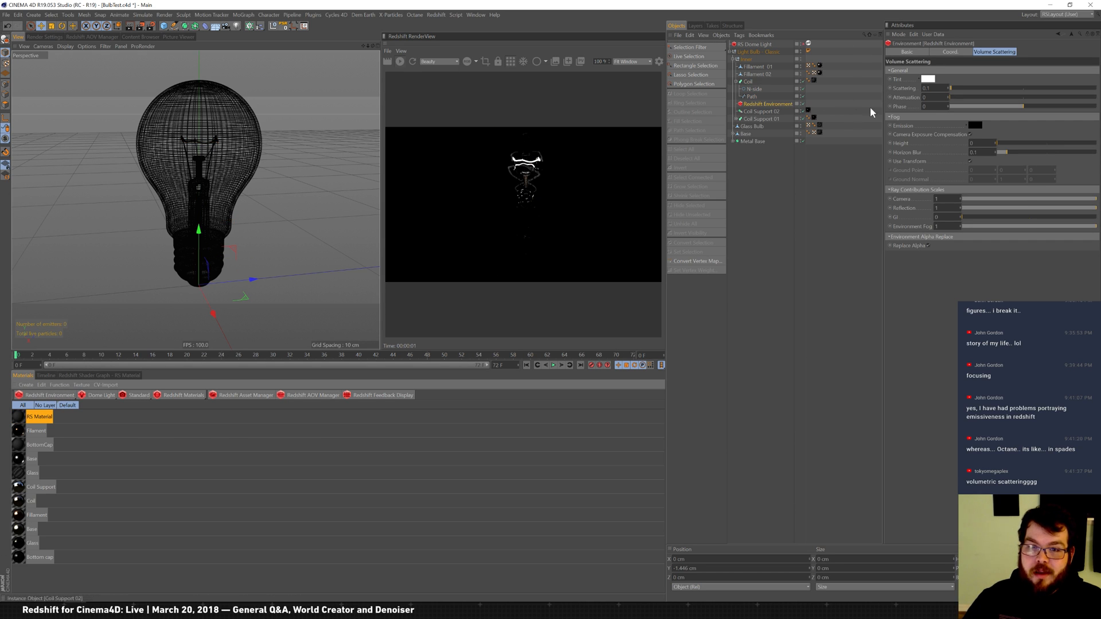
pyautogui.click(121, 376)
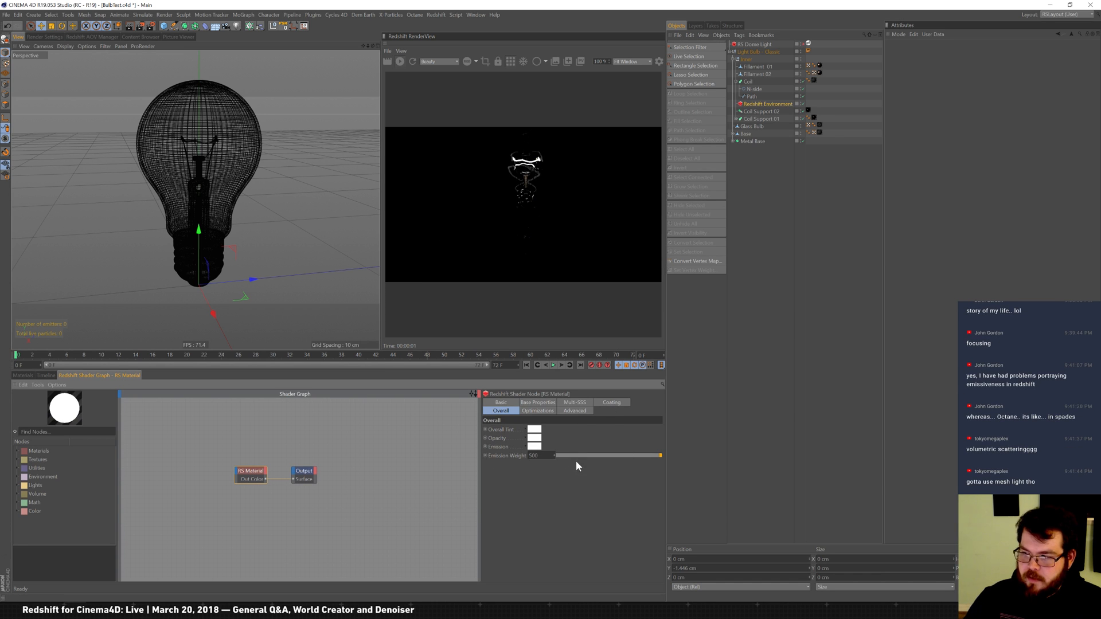
pyautogui.click(23, 376)
# Step: Try deleting the RS Dome Light and replacing the RS Material on the Coil with the Filament material
pyautogui.click(769, 44)
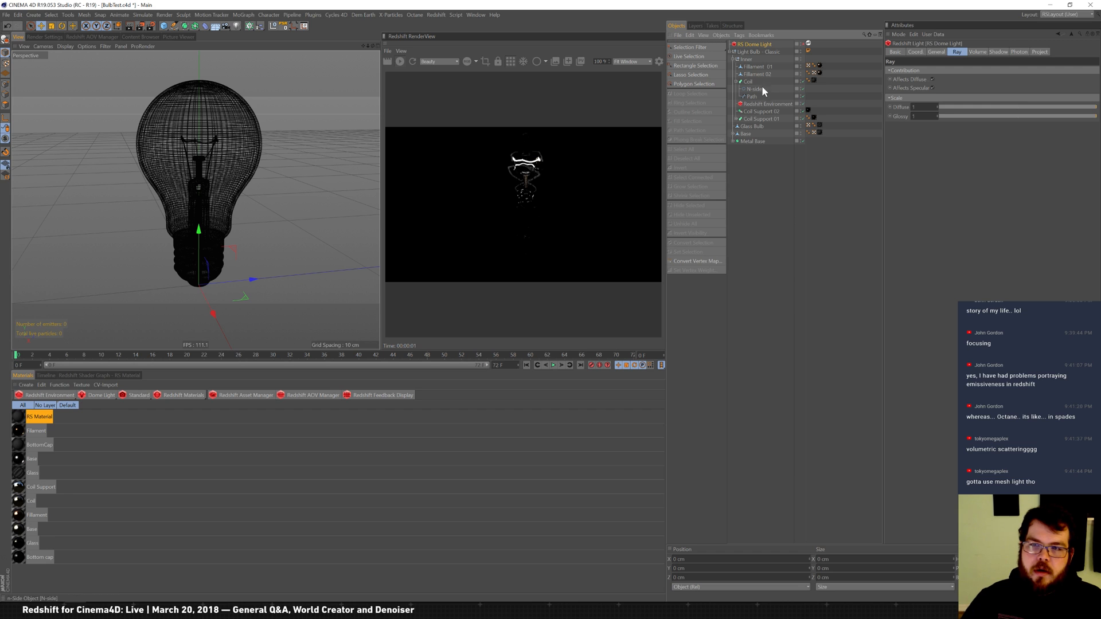
pyautogui.press('Delete')
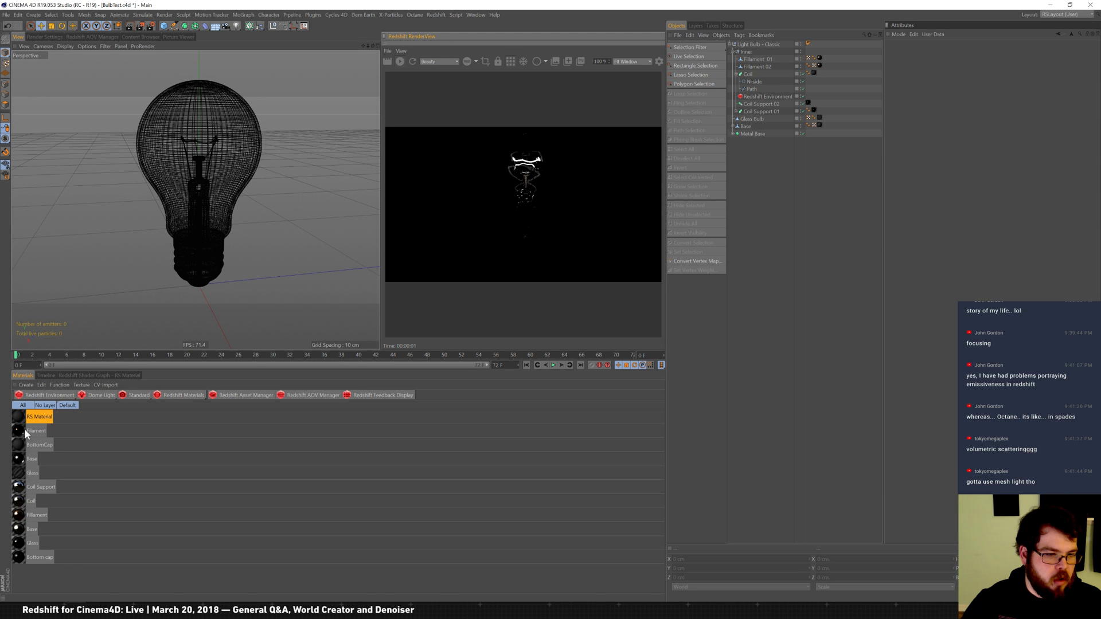
pyautogui.moveTo(20, 434); pyautogui.dragTo(45, 431)
pyautogui.moveTo(785, 88); pyautogui.dragTo(752, 76)
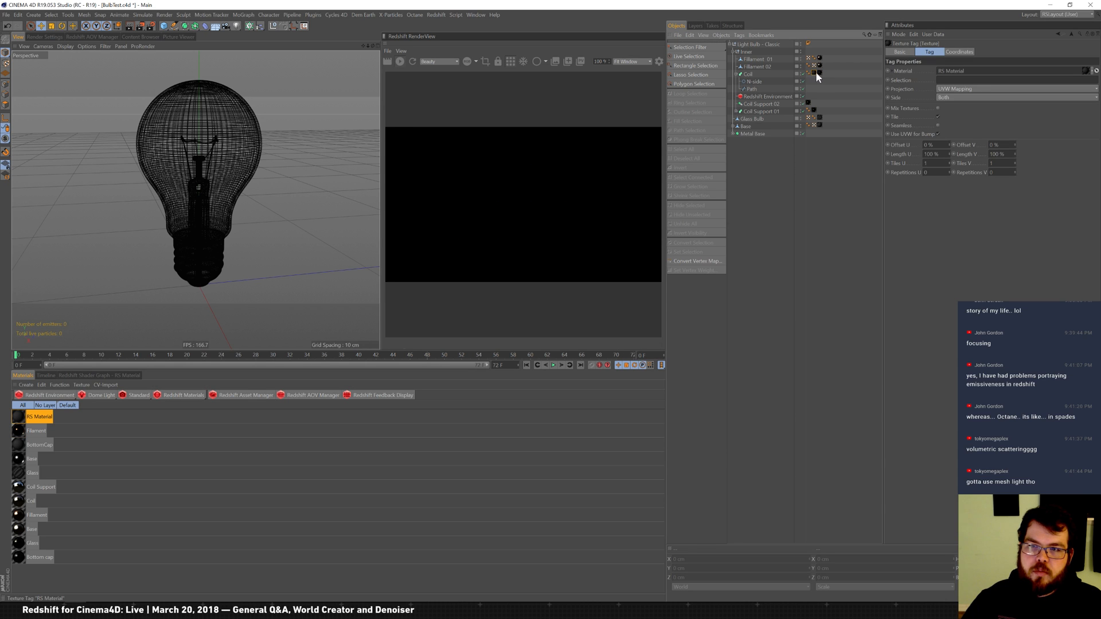
pyautogui.press('Delete')
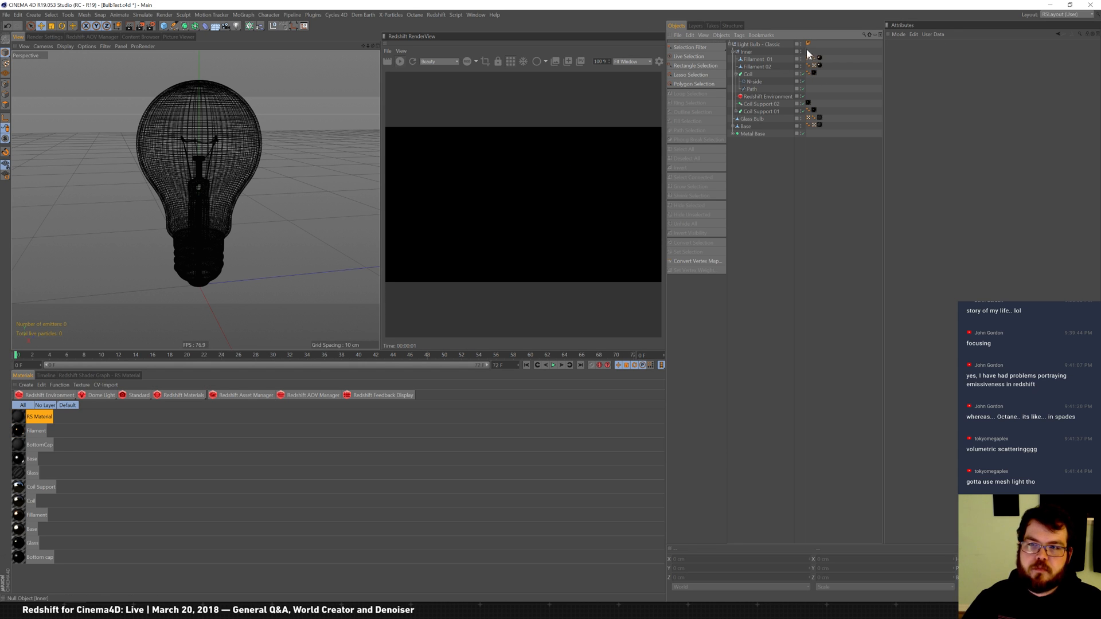
# Step: Undo the Coil's texture changes and the deletion of the RS Dome Light
pyautogui.hotkey('ctrl', 'z')
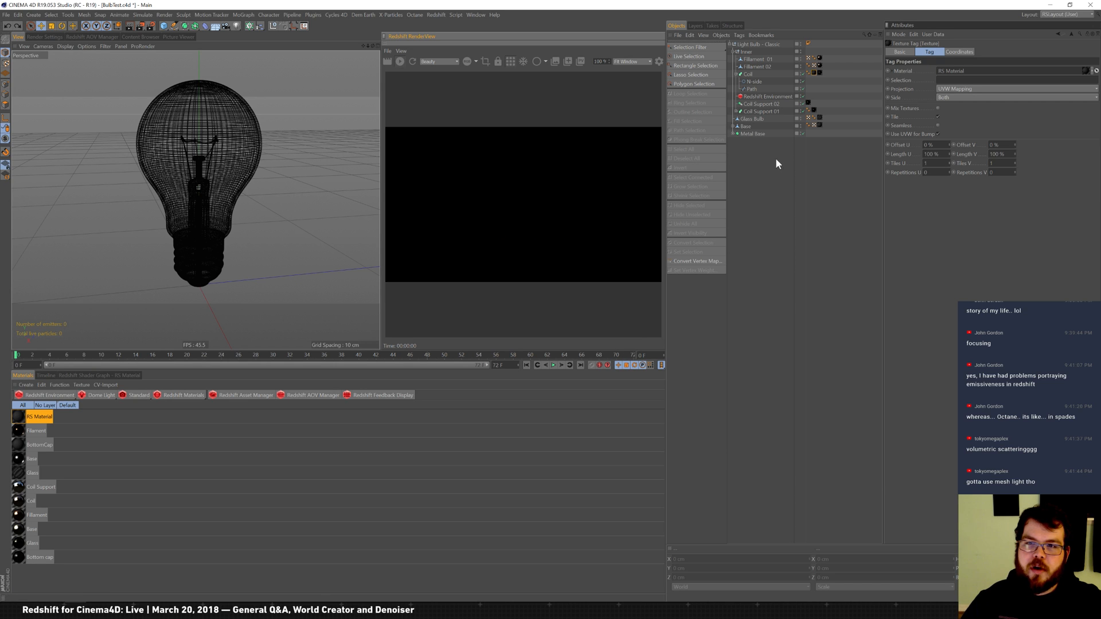
pyautogui.hotkey('ctrl', 'y')
pyautogui.hotkey('ctrl', 'z')
pyautogui.hotkey('ctrl', 'y')
pyautogui.hotkey('ctrl', 'y')
pyautogui.hotkey('ctrl', 'y')
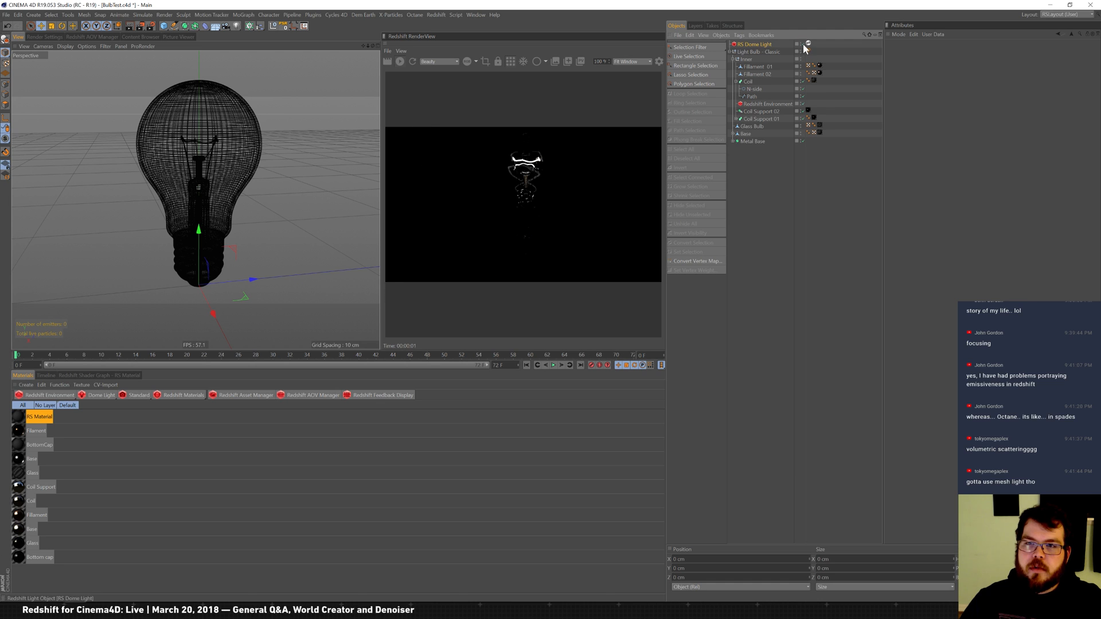
# Step: Replace the RS Material on the Coil with the Filament material and re-enable the RS Dome Light
pyautogui.click(815, 80)
pyautogui.press('Delete')
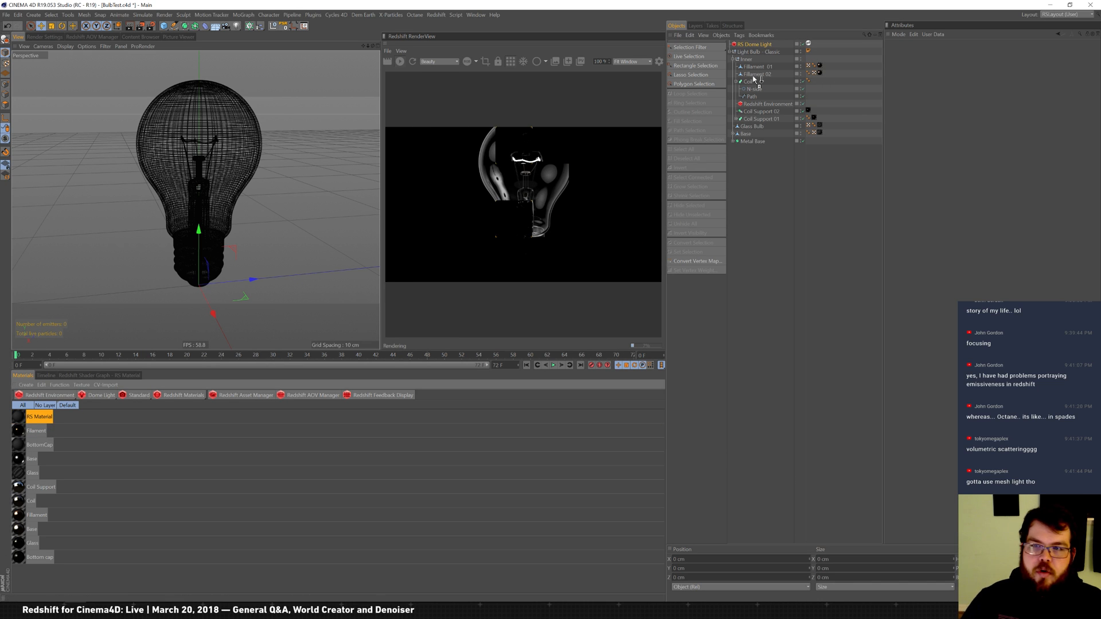
pyautogui.hotkey('ctrl', 'z')
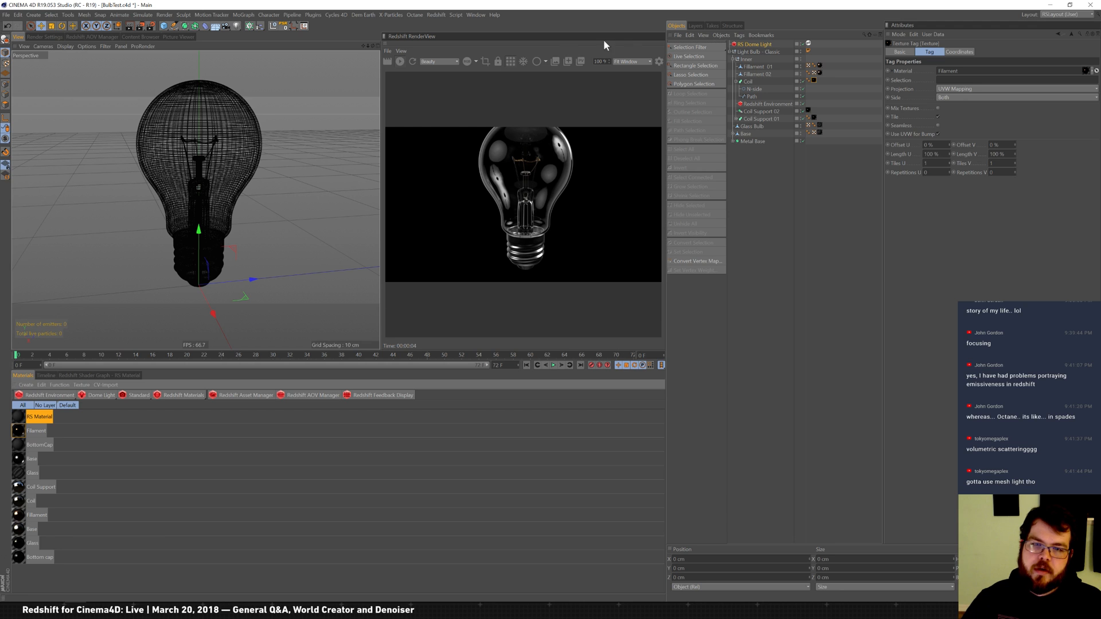
# Step: Add a Redshift Area Light to the scene and check the bulb in the render
pyautogui.keyDown('alt'); pyautogui.moveTo(212, 163); pyautogui.dragTo(198, 193); pyautogui.keyUp('alt')
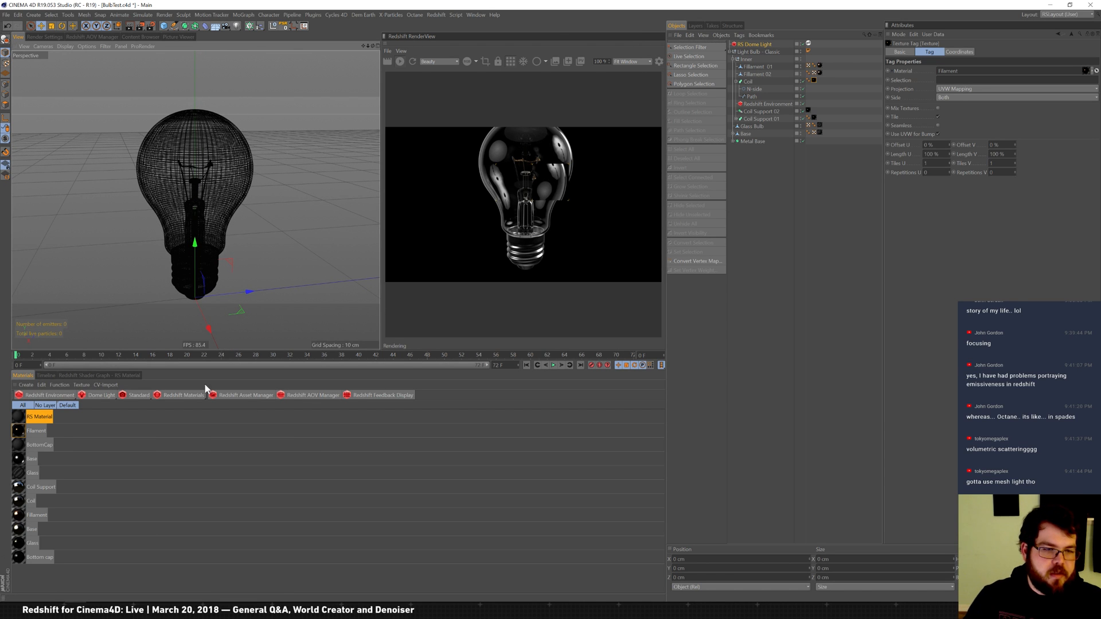
pyautogui.click(100, 396)
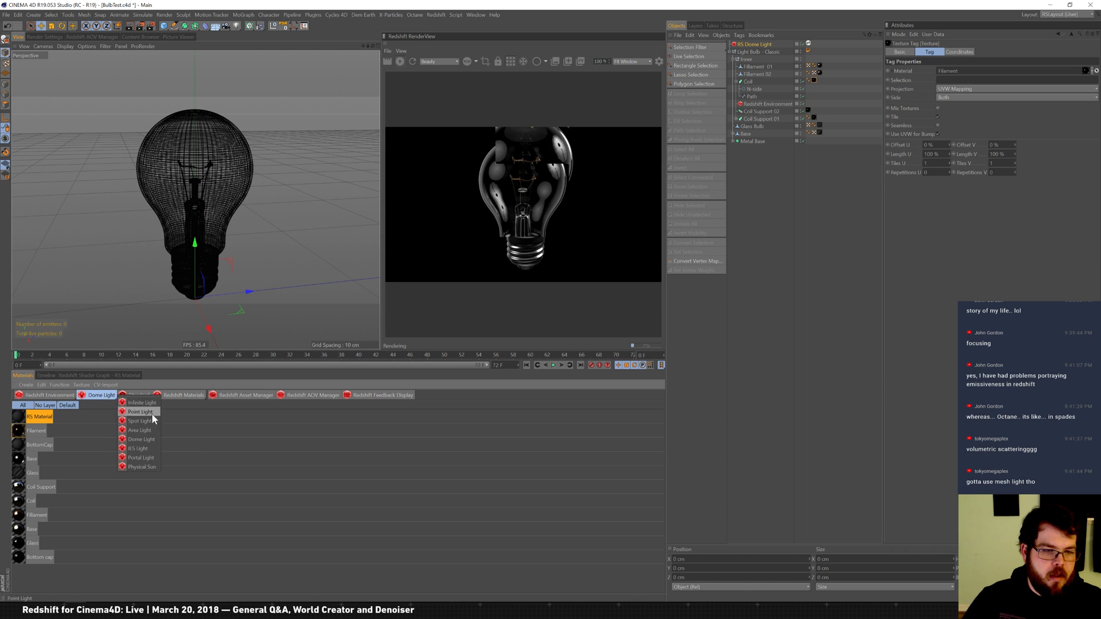
pyautogui.click(151, 431)
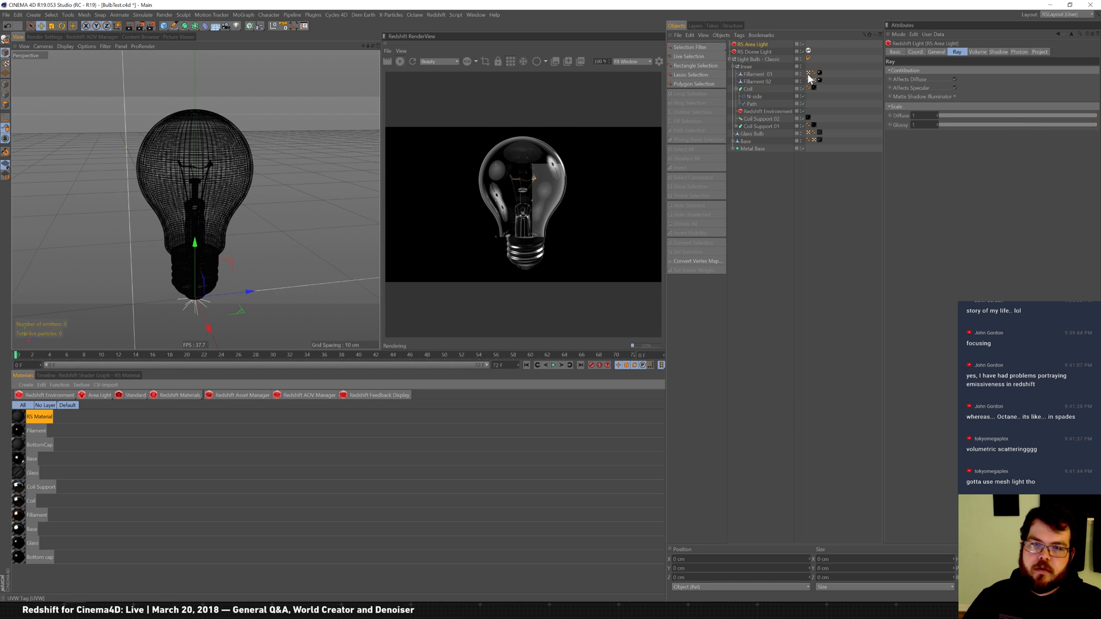
pyautogui.click(510, 61)
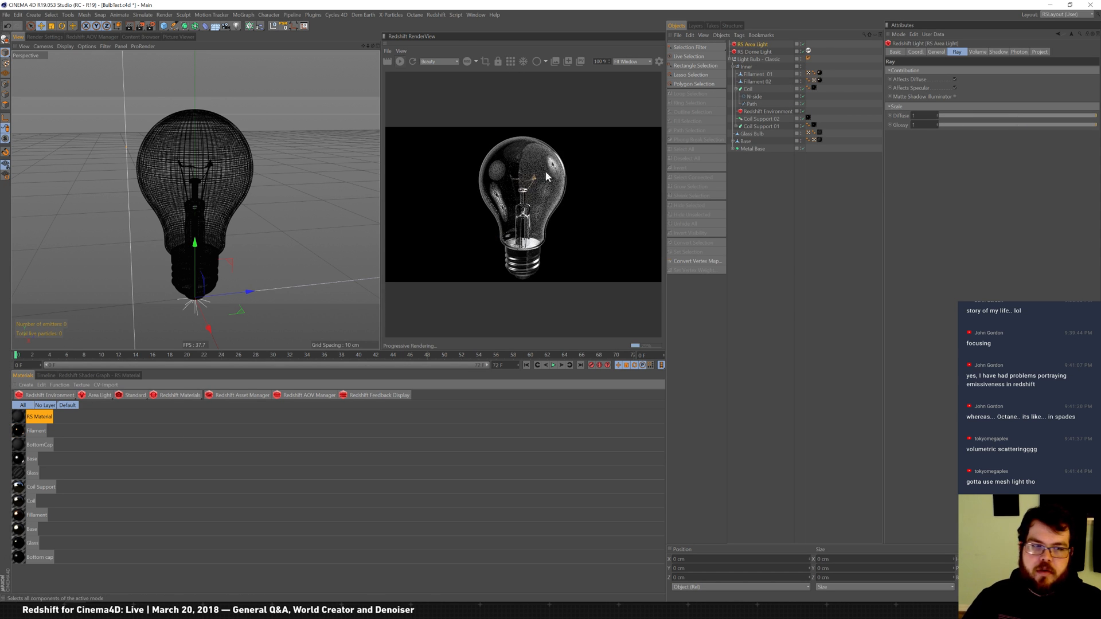
# Step: Change the RS Area Light's area Shape to Mesh in its general settings
pyautogui.click(937, 52)
pyautogui.click(895, 51)
pyautogui.click(937, 53)
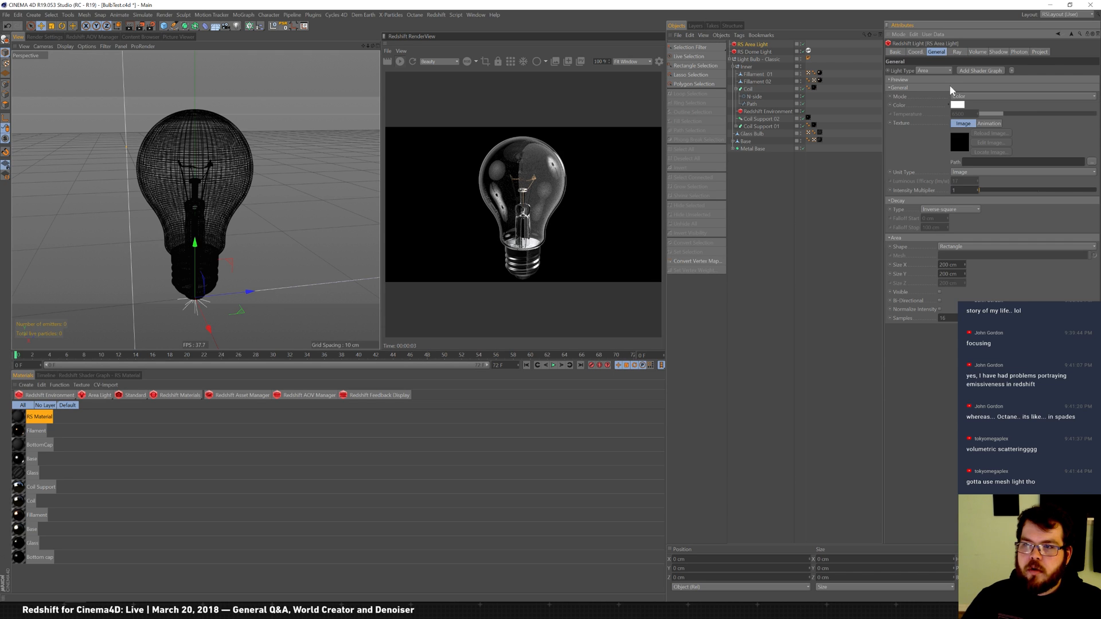
pyautogui.click(965, 248)
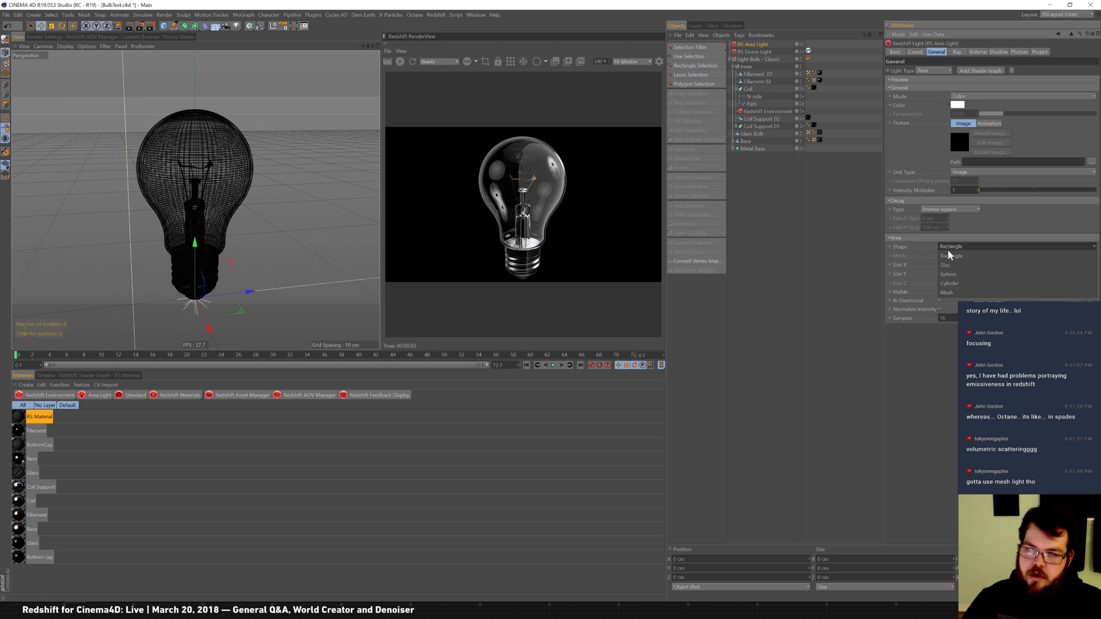
pyautogui.click(947, 292)
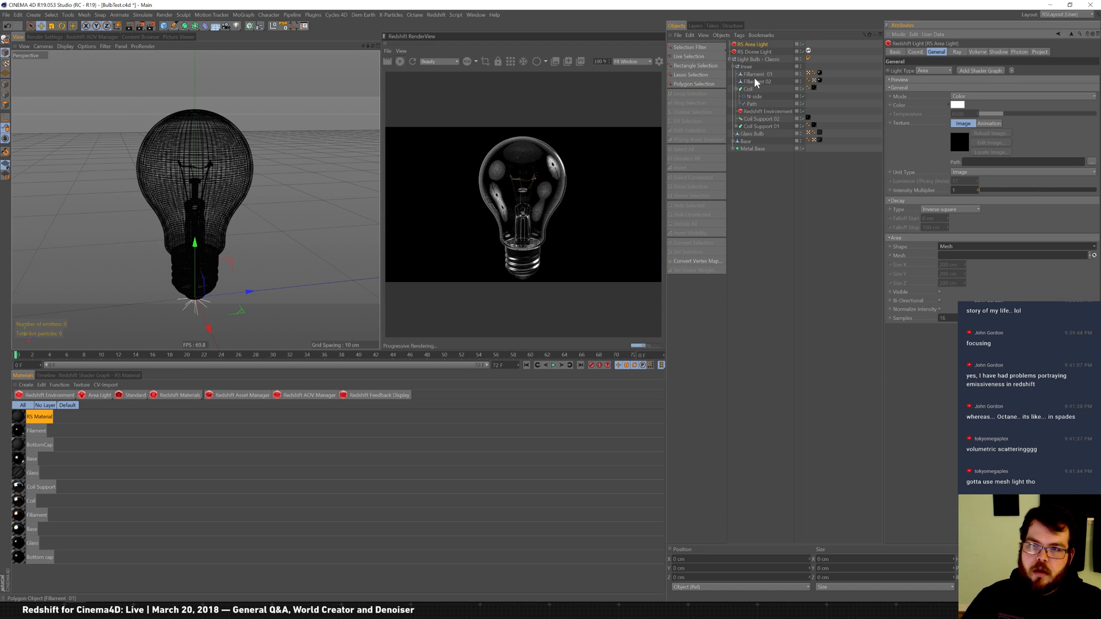
# Step: Assign the Coil as the RS Area Light's mesh, enable Bi-Directional and raise the Intensity Multiplier to 1000000
pyautogui.moveTo(750, 92); pyautogui.dragTo(965, 256)
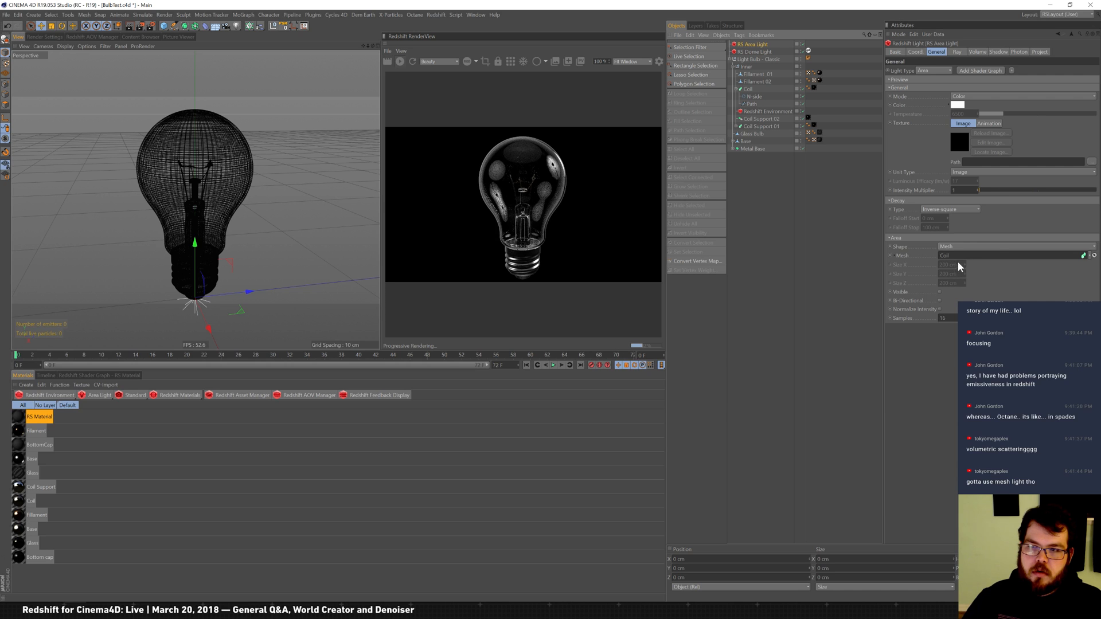
pyautogui.click(1008, 192)
pyautogui.moveTo(1006, 189); pyautogui.dragTo(1096, 191)
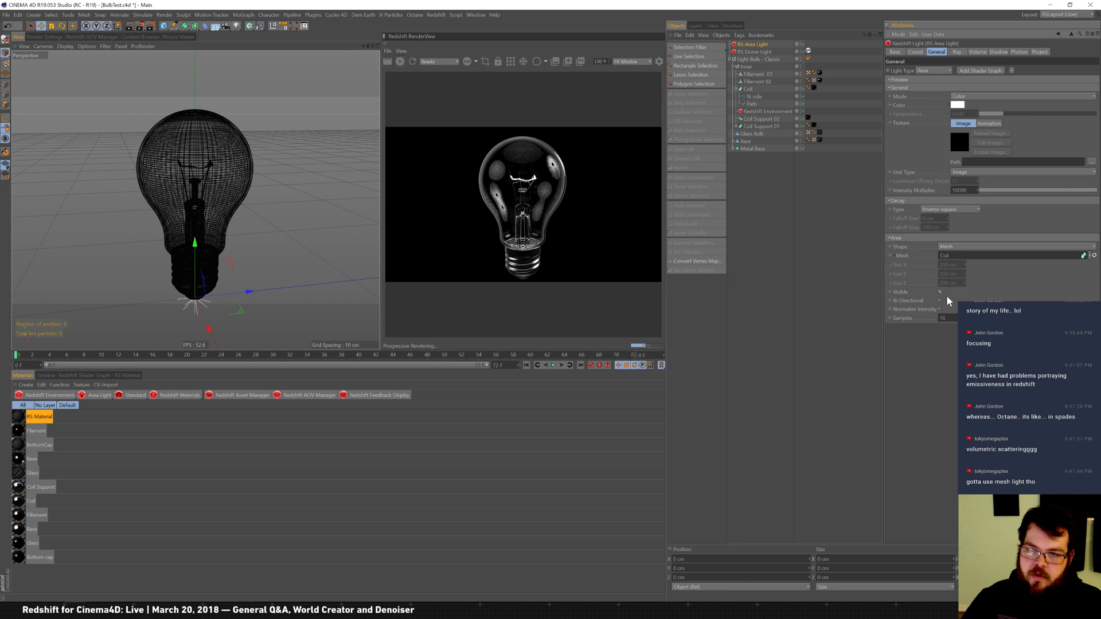
pyautogui.click(940, 301)
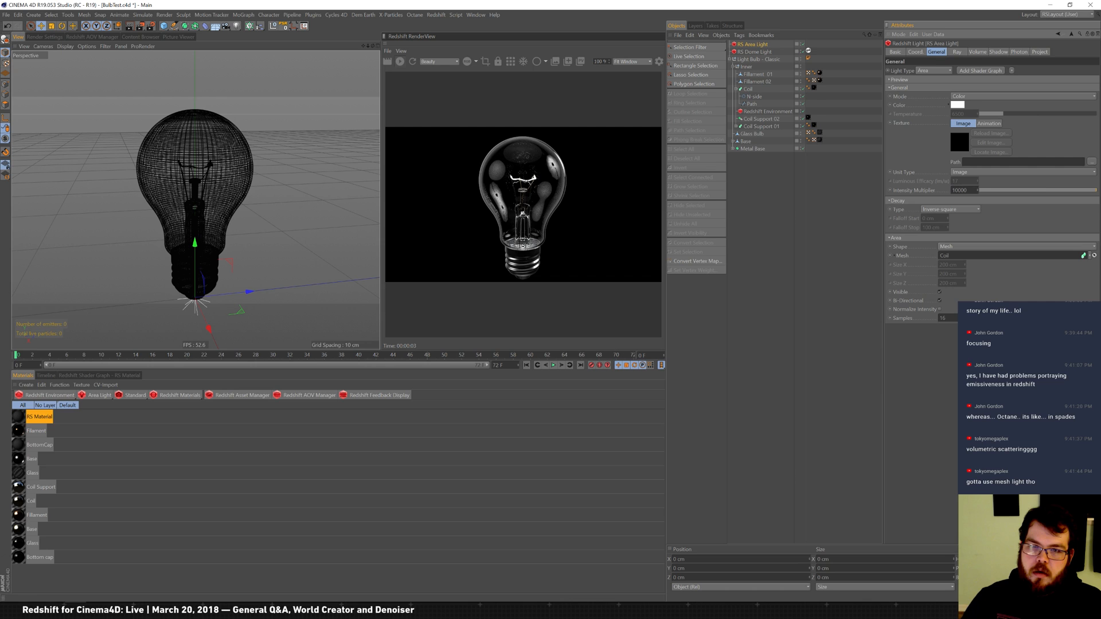
pyautogui.click(993, 188)
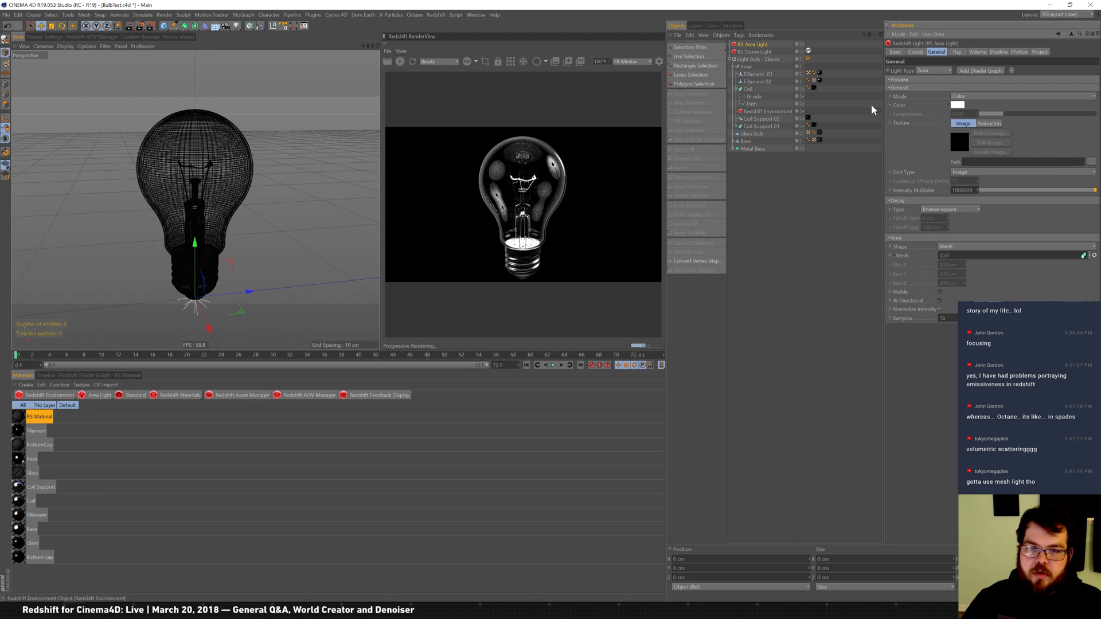
# Step: Disable the RS Dome Light and set the RS Area Light's volume Contribution Scale to 1
pyautogui.click(803, 45)
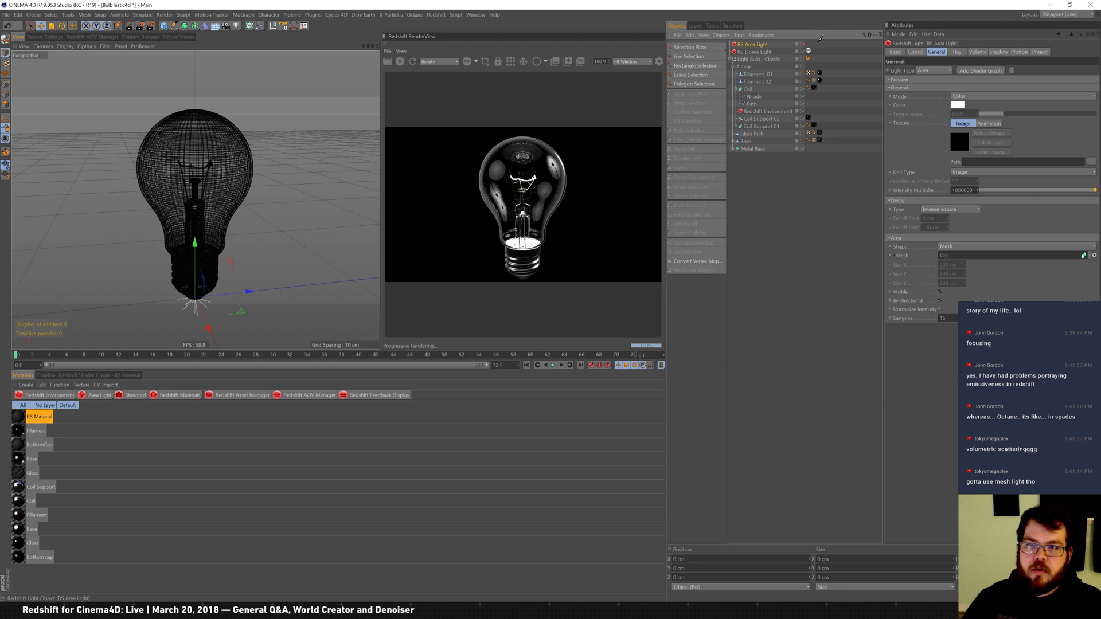
pyautogui.click(803, 44)
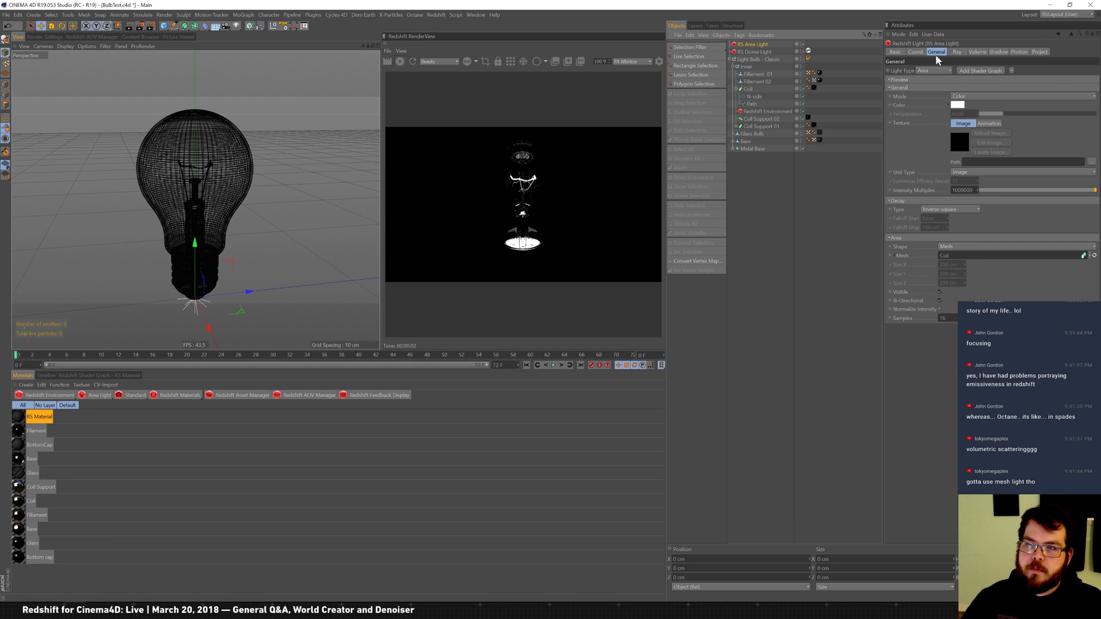
pyautogui.click(956, 52)
pyautogui.click(979, 52)
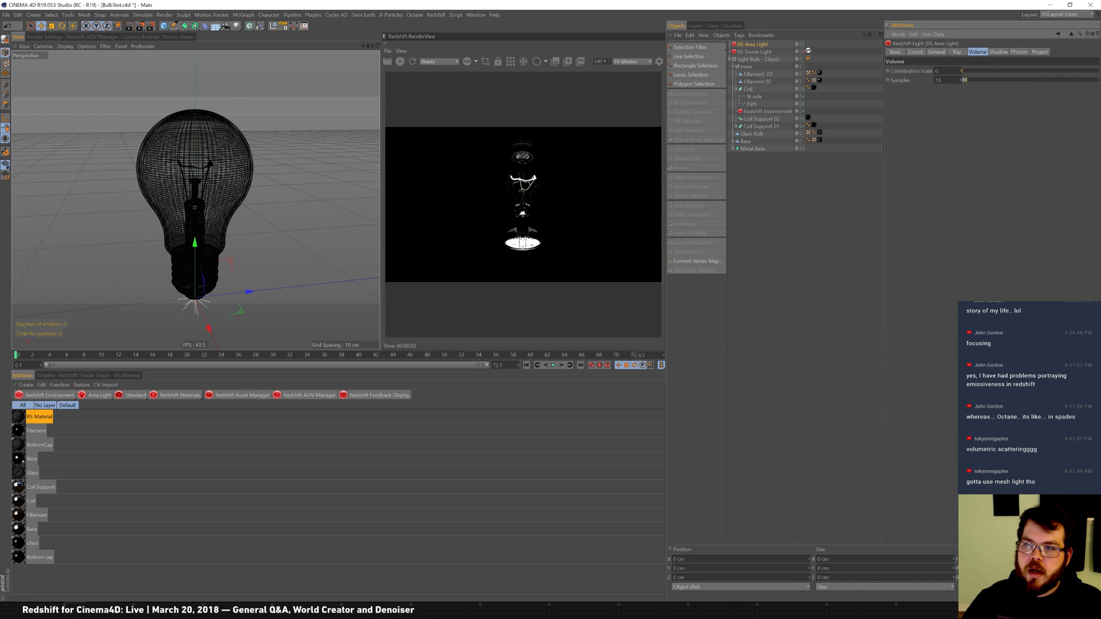
pyautogui.write('1')
pyautogui.press('Return')
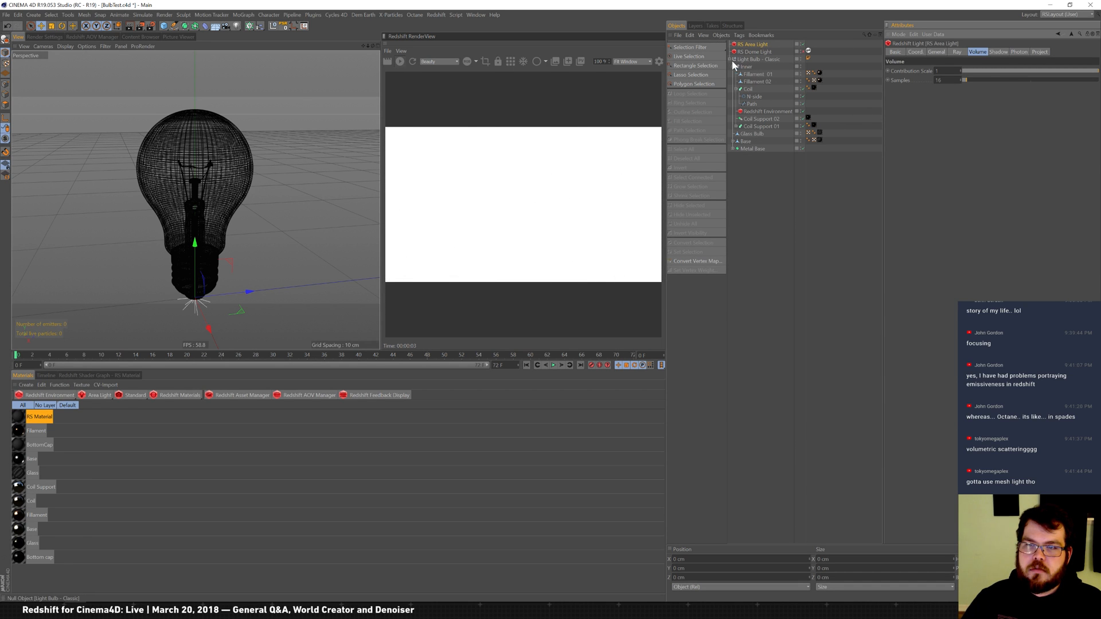
# Step: Move the Redshift Environment out of the bulb hierarchy to the top level, with Scattering 0.001 and Attenuation 0.5
pyautogui.moveTo(777, 112); pyautogui.dragTo(757, 57)
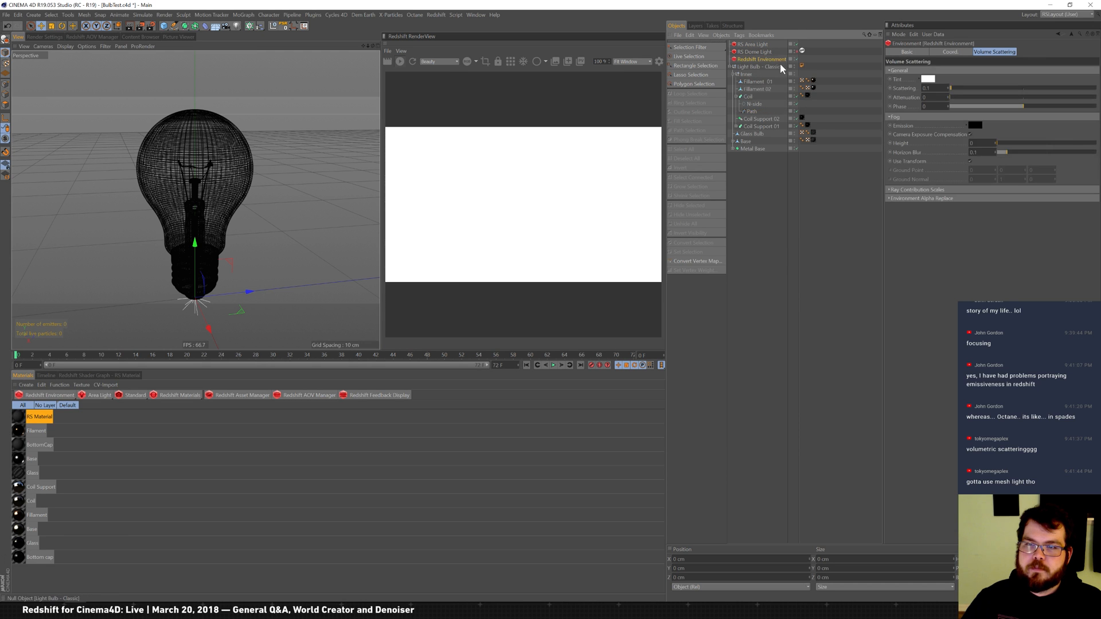
pyautogui.moveTo(961, 98); pyautogui.dragTo(1089, 96)
pyautogui.click(946, 89)
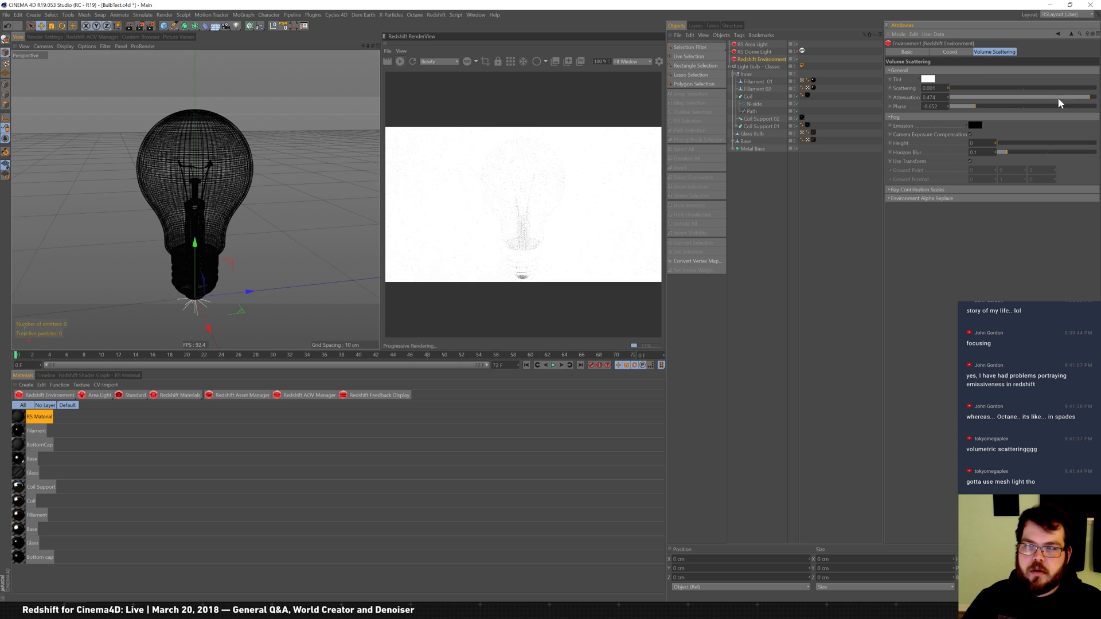
pyautogui.moveTo(1089, 101); pyautogui.dragTo(1096, 98)
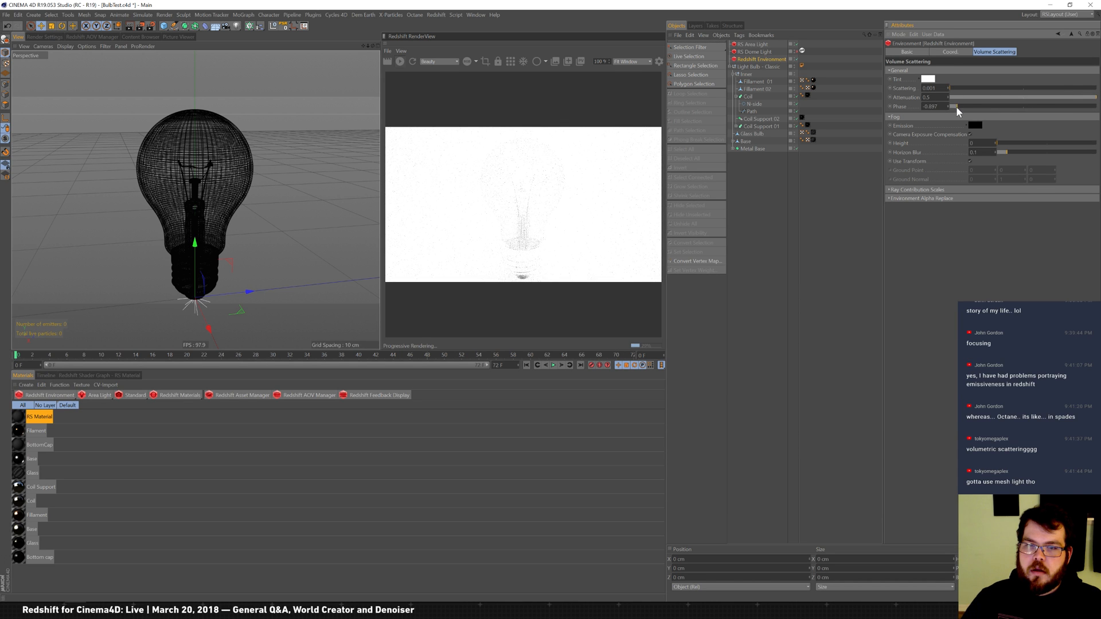
# Step: Adjust the Redshift Environment's volume scattering to a Phase of about -0.88, Attenuation 0.011 and Scattering 0.001
pyautogui.moveTo(956, 108); pyautogui.dragTo(952, 106)
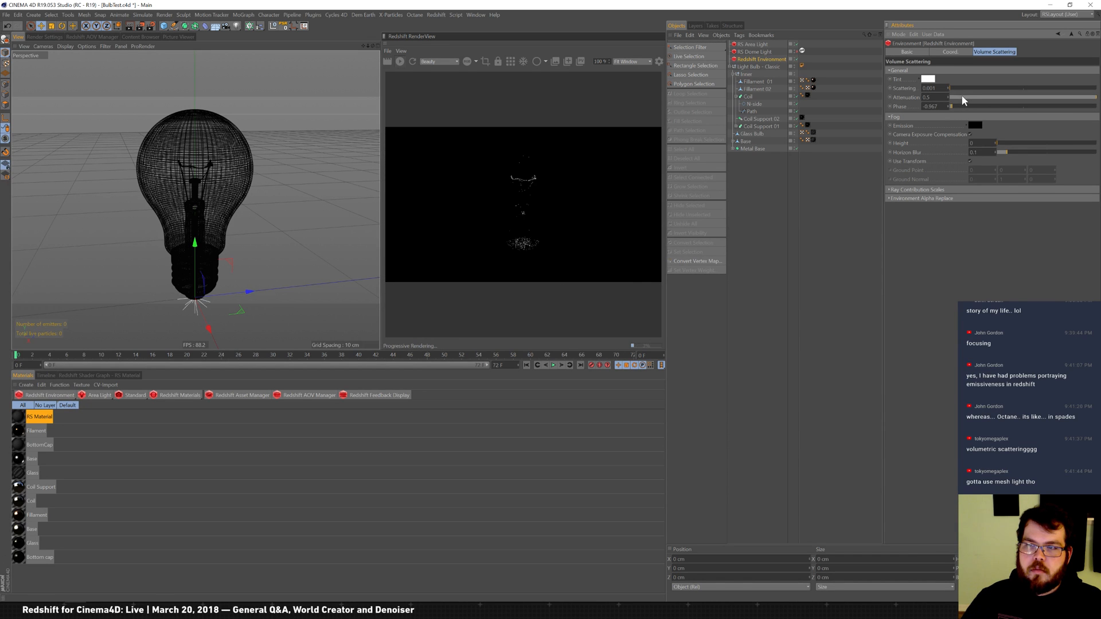
pyautogui.moveTo(955, 109); pyautogui.dragTo(961, 108)
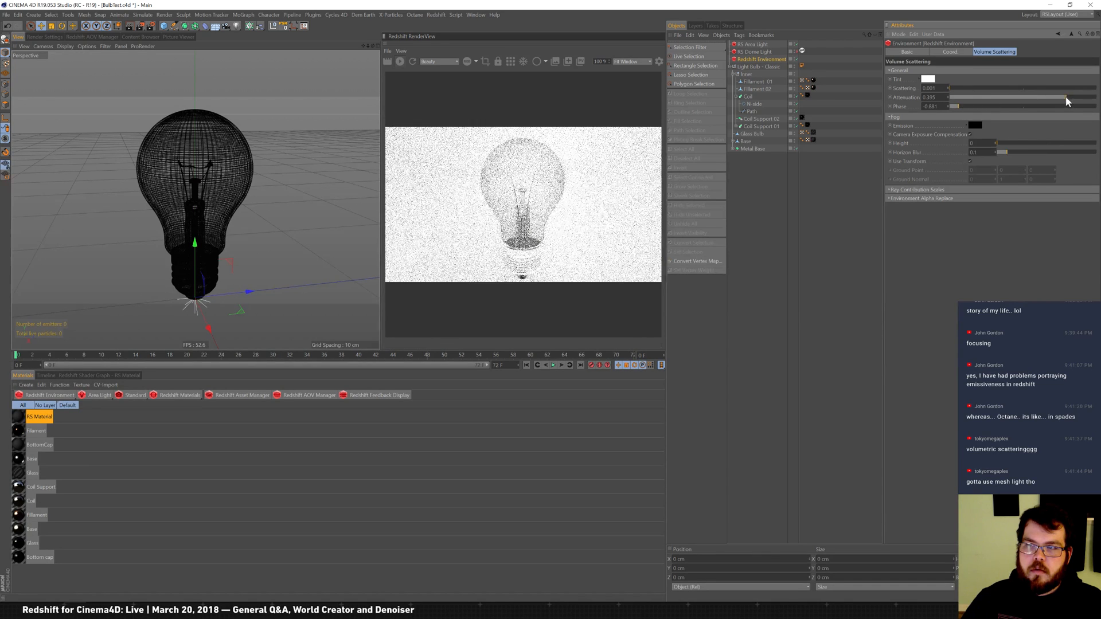
pyautogui.moveTo(1083, 101); pyautogui.dragTo(953, 99)
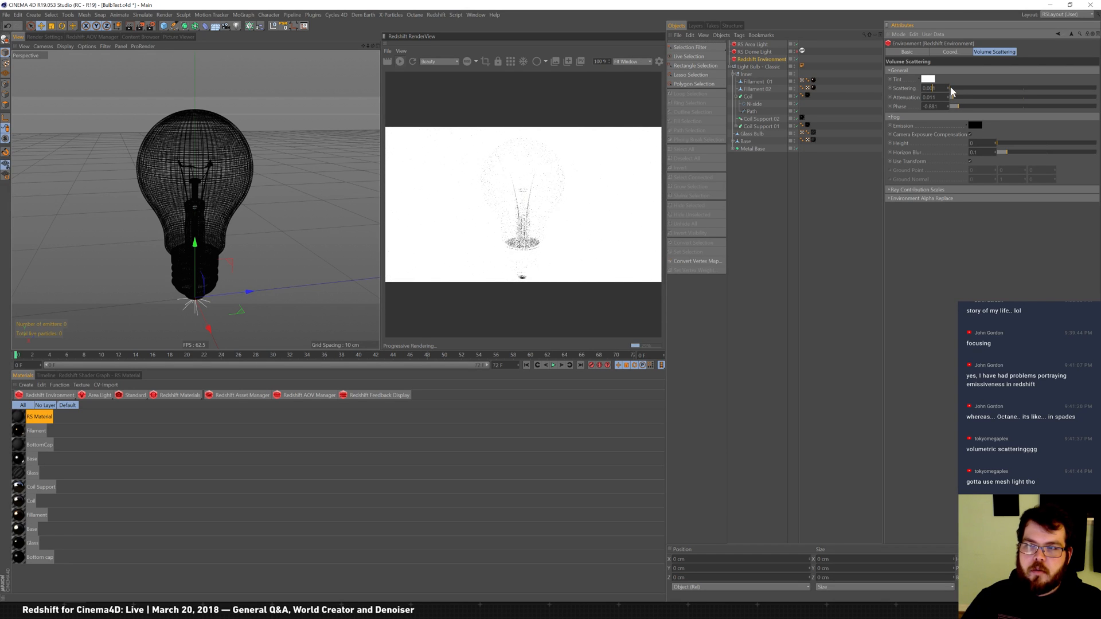
pyautogui.click(950, 88)
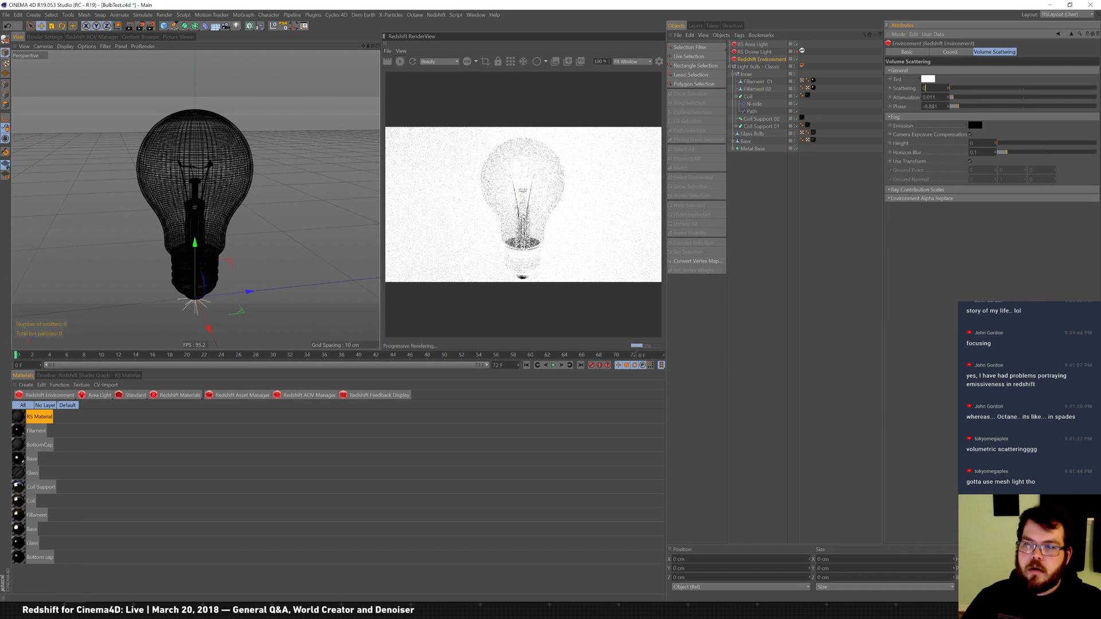
pyautogui.press('Return')
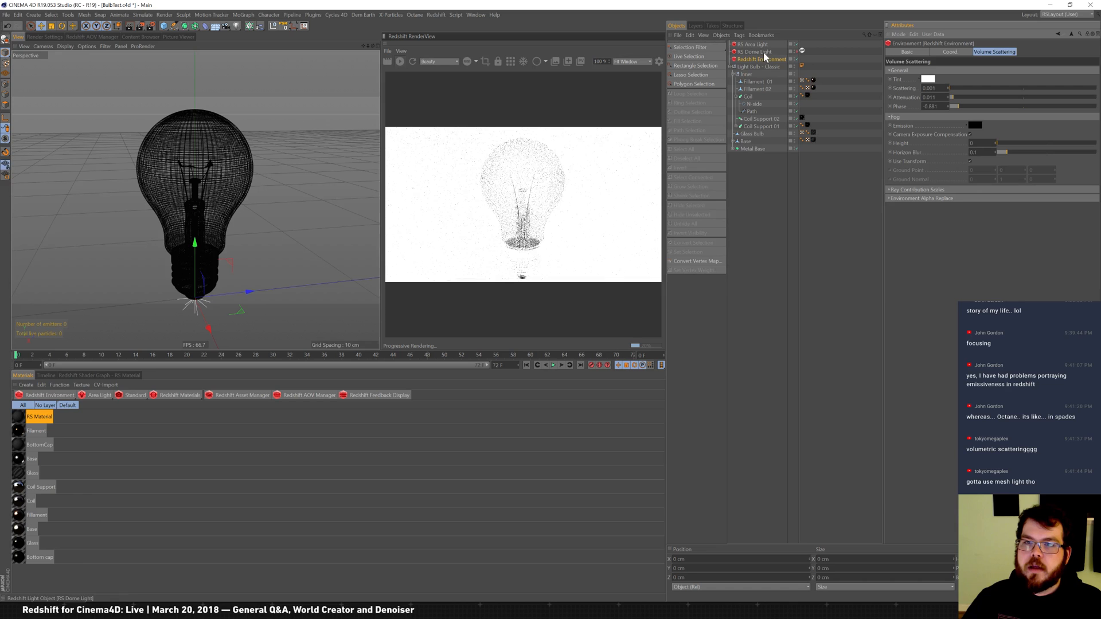
# Step: Reduce the RS Area Light's volume Contribution Scale to 0.05 and further to 0.005
pyautogui.click(756, 44)
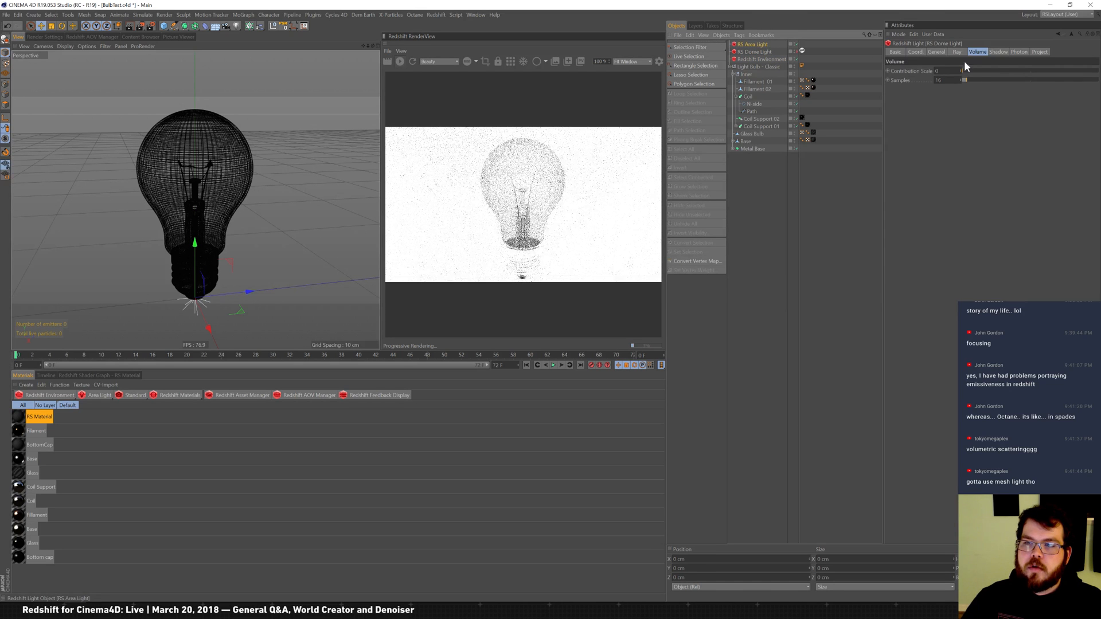
pyautogui.doubleClick(940, 71)
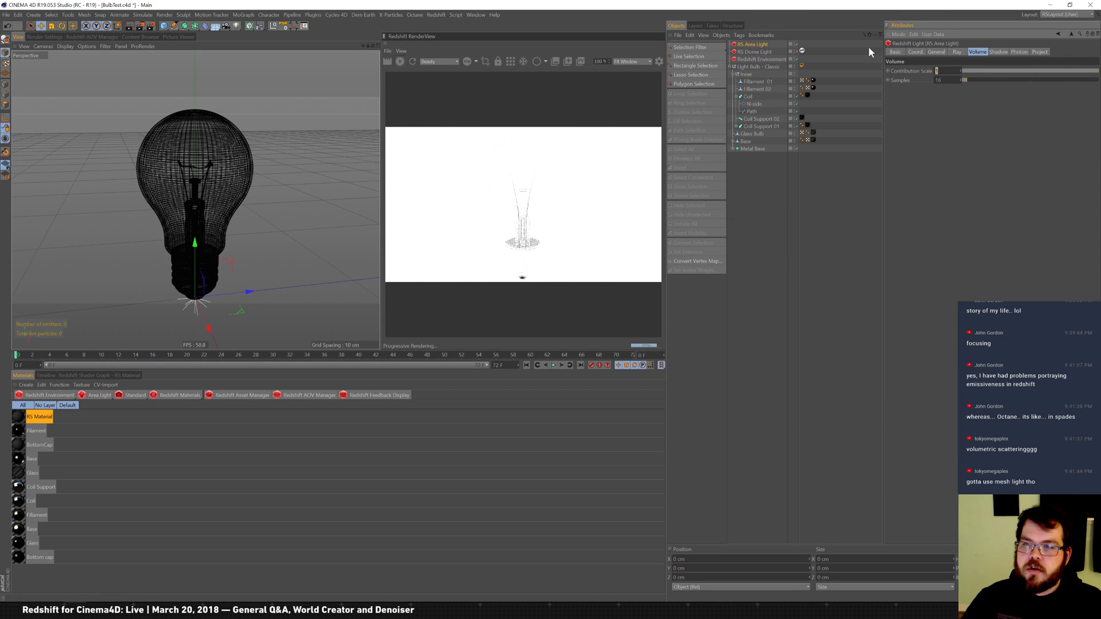
pyautogui.write('0.05')
pyautogui.press('Return')
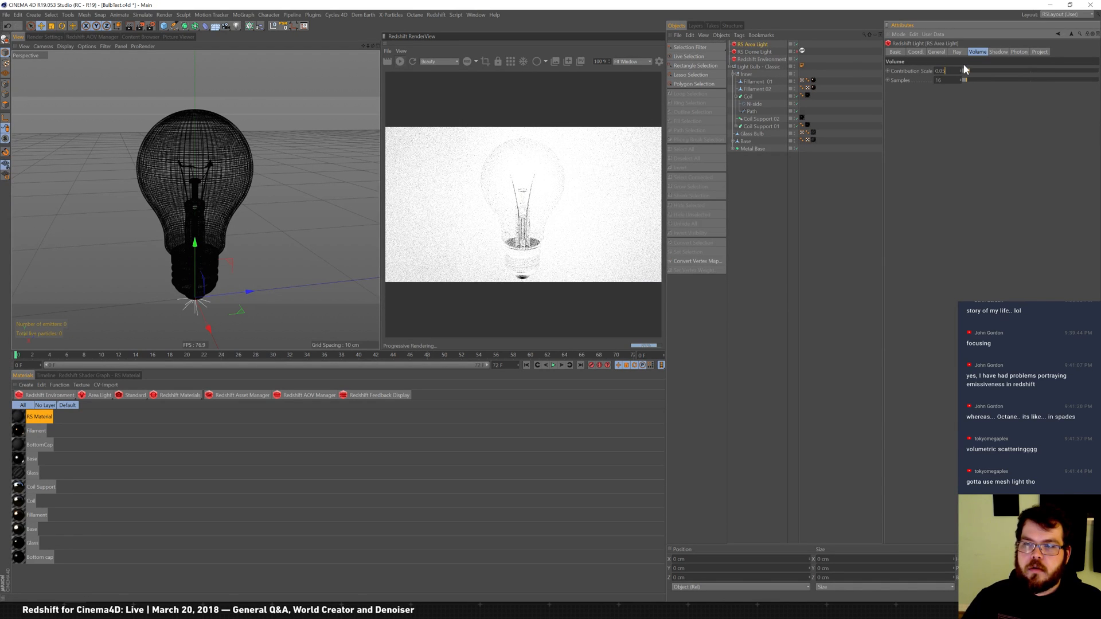
pyautogui.write('0.005')
pyautogui.press('Return')
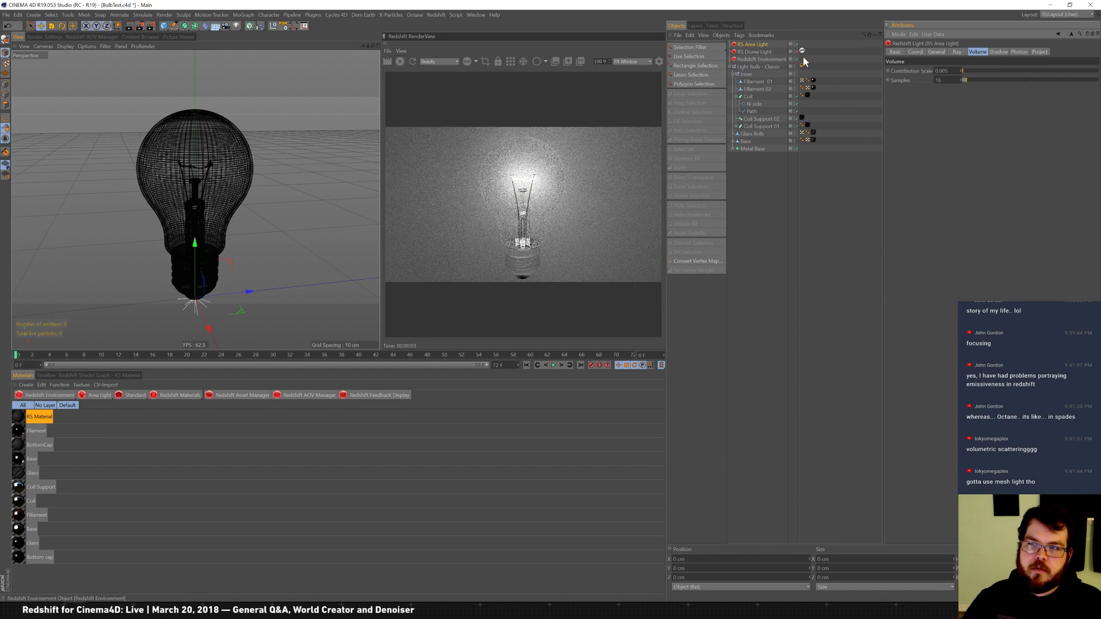
# Step: Enable emission of both caustic photons and GI photons on the RS Area Light
pyautogui.click(998, 52)
pyautogui.click(1019, 52)
pyautogui.click(961, 79)
pyautogui.click(959, 116)
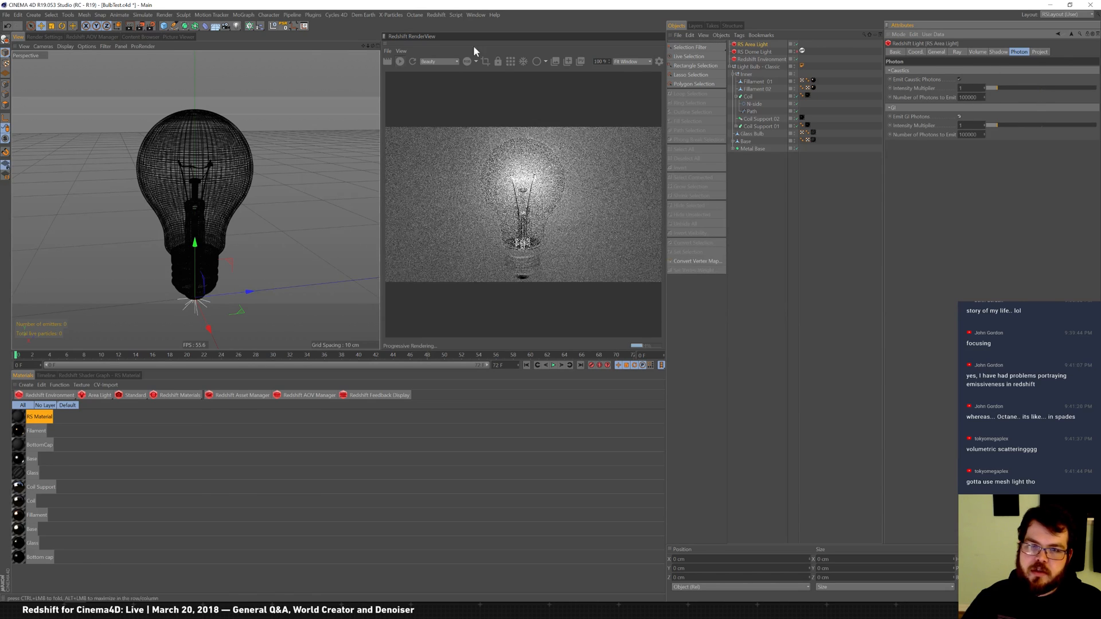
# Step: Set Redshift's primary GI engine to Brute Force and the secondary to Irradiance Point Cloud, and return to the viewport
pyautogui.click(46, 37)
pyautogui.click(206, 62)
pyautogui.click(220, 98)
pyautogui.click(215, 134)
pyautogui.click(193, 107)
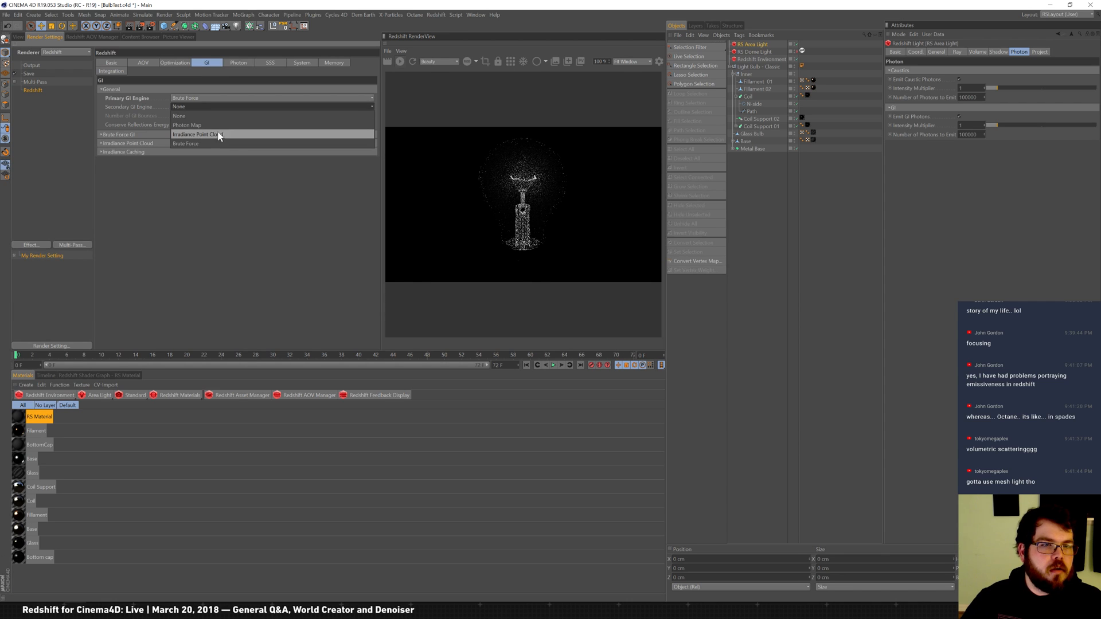
pyautogui.click(223, 134)
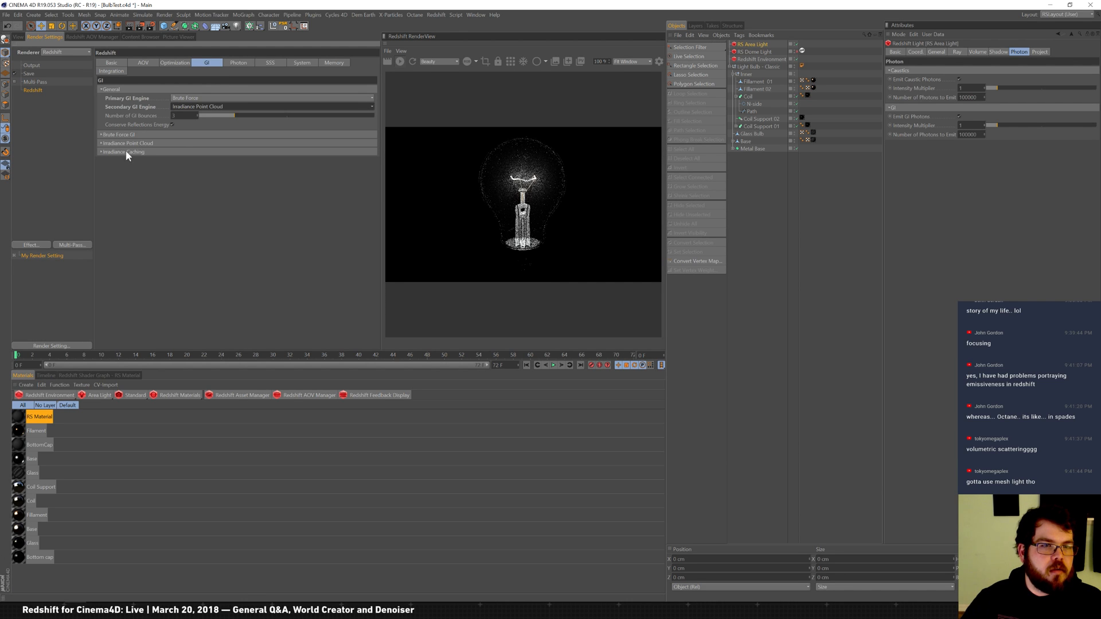
pyautogui.click(17, 37)
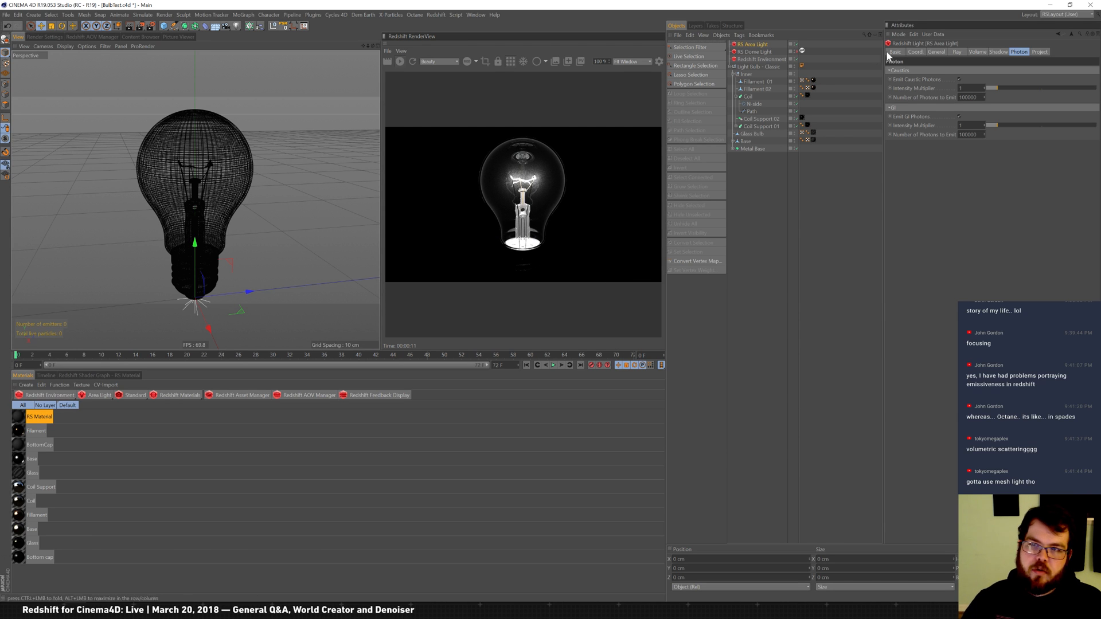
# Step: Re-enable the RS Dome Light and refresh the render of the bulb
pyautogui.click(797, 51)
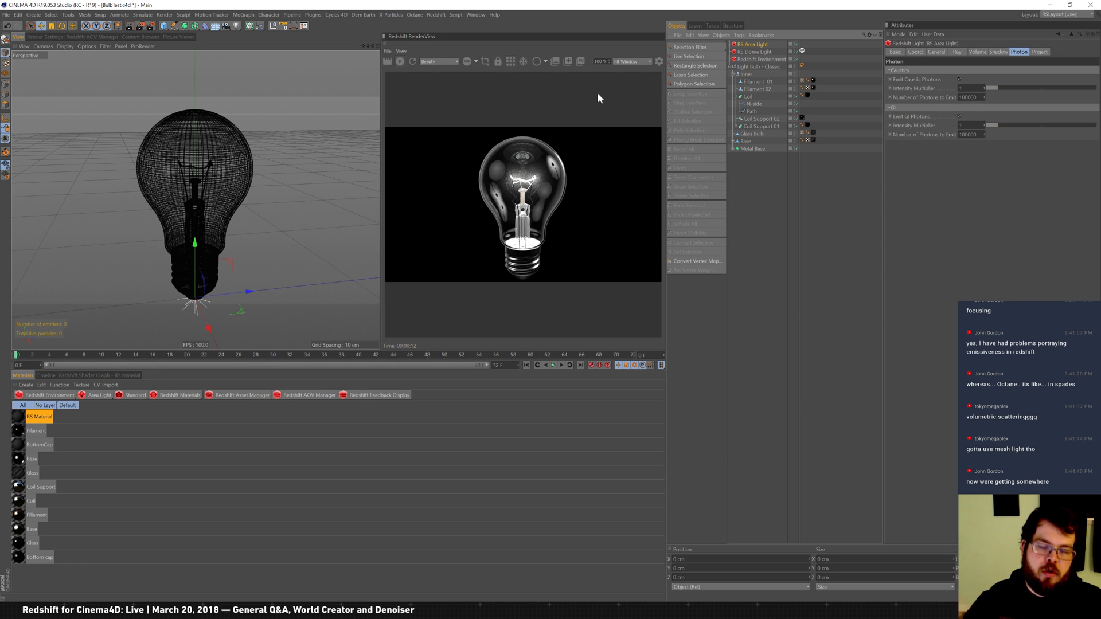
pyautogui.click(412, 61)
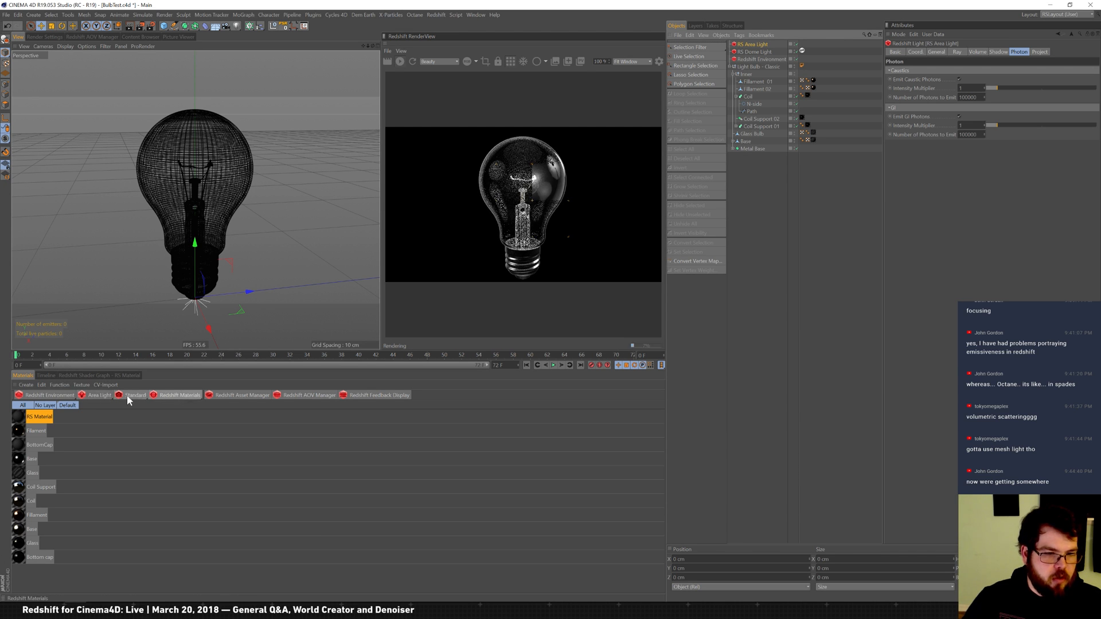
pyautogui.click(160, 396)
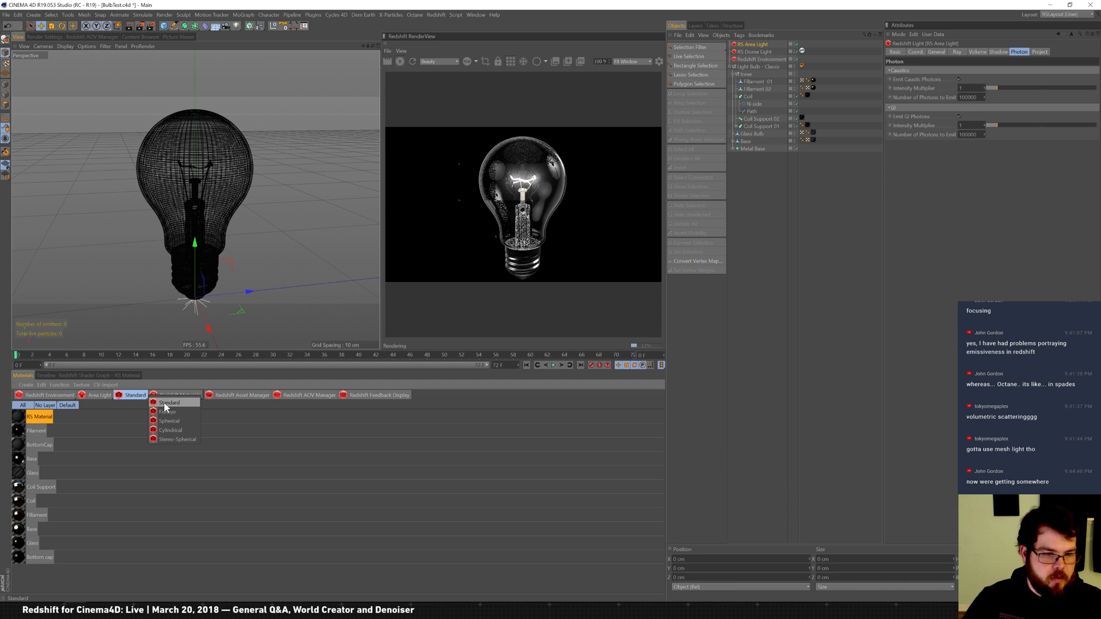
pyautogui.click(136, 397)
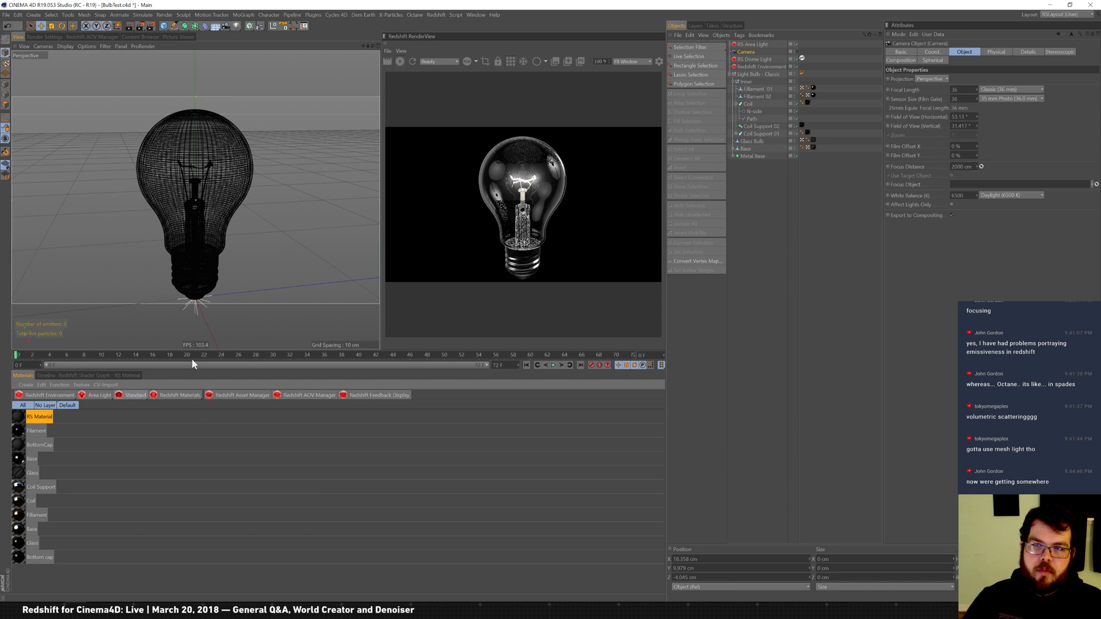
pyautogui.click(748, 53)
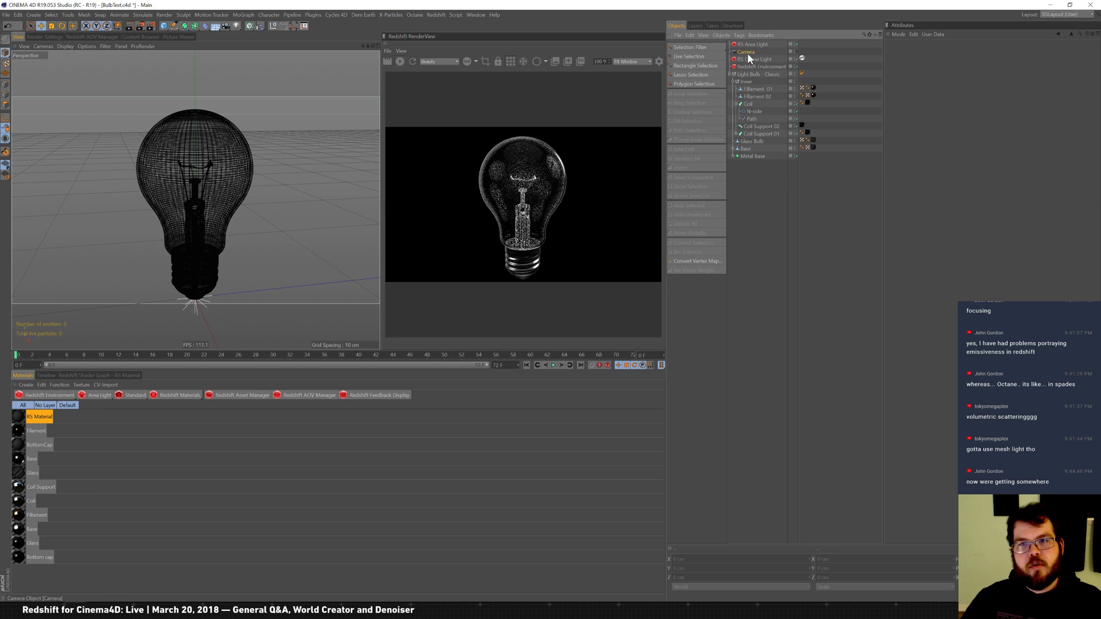
pyautogui.press('Delete')
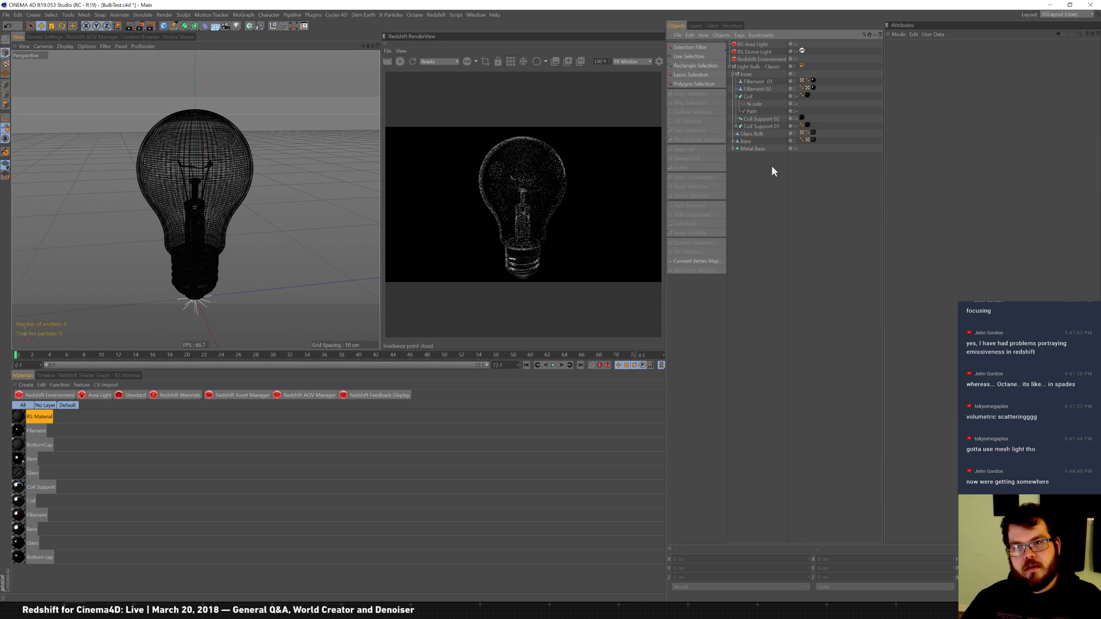
# Step: Add a standard Redshift camera and place it at the end of the object list below Metal Base
pyautogui.click(126, 395)
pyautogui.moveTo(759, 46); pyautogui.dragTo(783, 167)
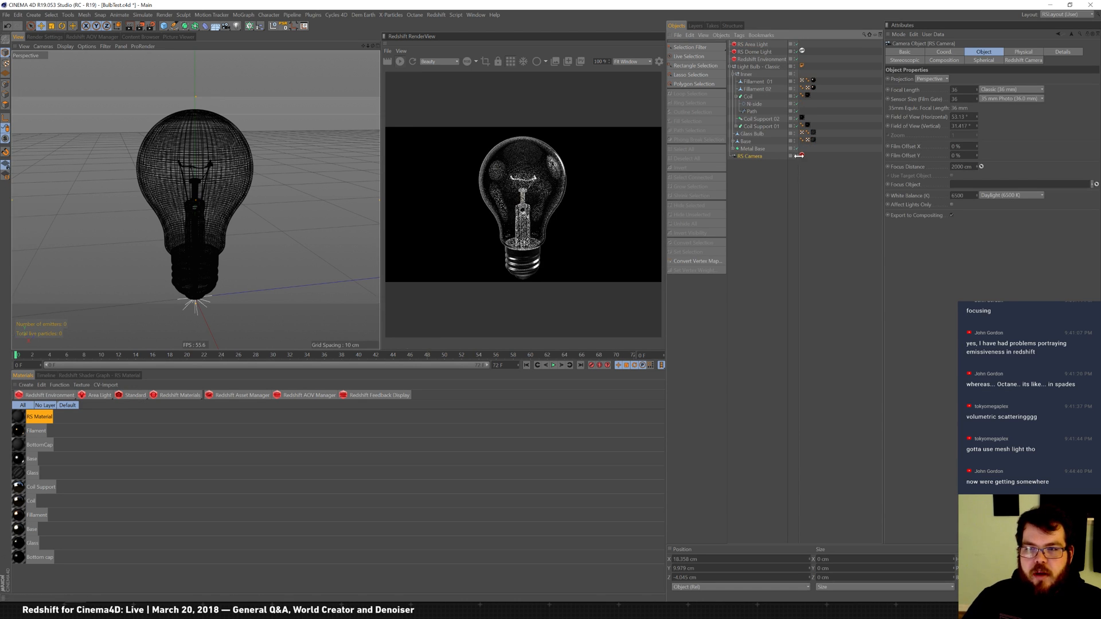
# Step: Enable Exposure in the RS Camera's Redshift Camera tag and switch the render preview to progressive rendering
pyautogui.click(802, 155)
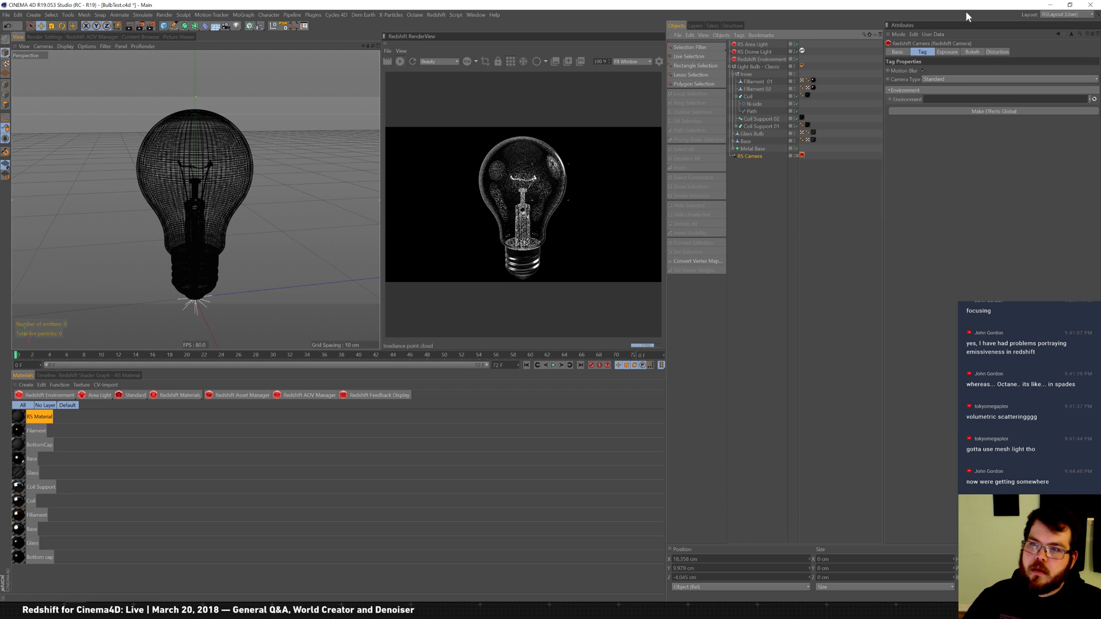
pyautogui.click(947, 52)
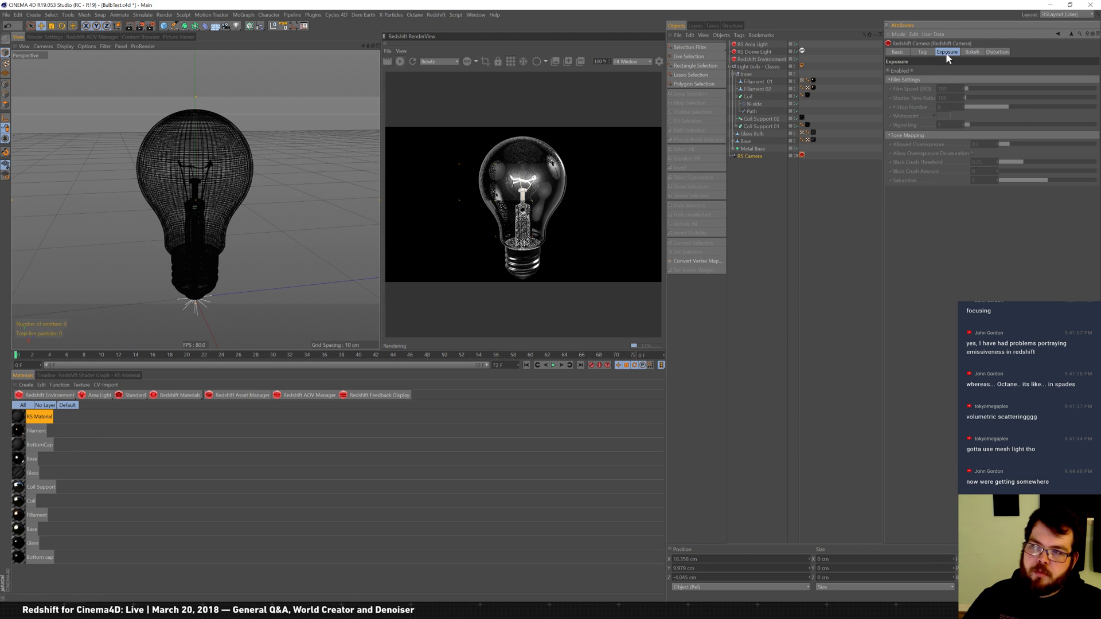
pyautogui.click(912, 71)
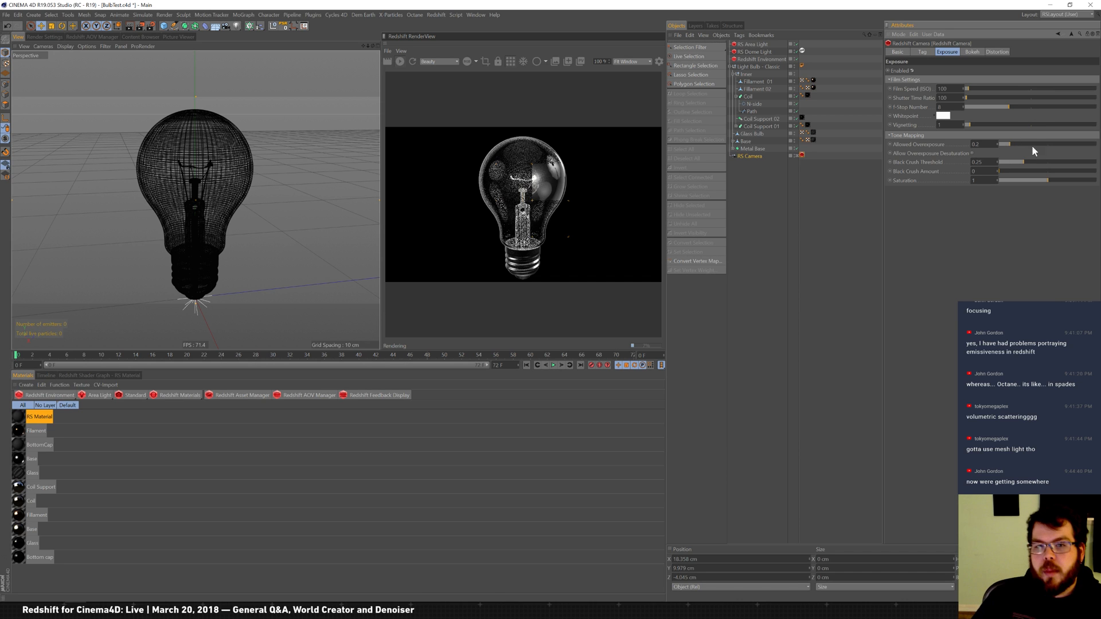
pyautogui.click(511, 62)
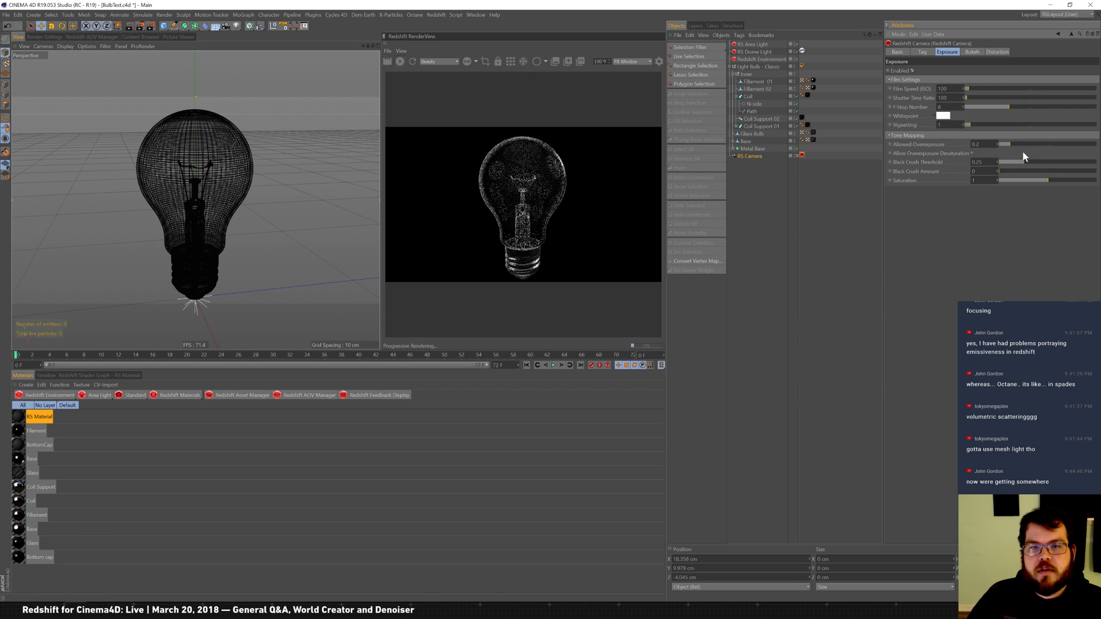
# Step: Set the RS Camera's Allowed Overexposure to 1 and switch the render preview from progressive to bucket rendering
pyautogui.moveTo(1030, 144); pyautogui.dragTo(1096, 144)
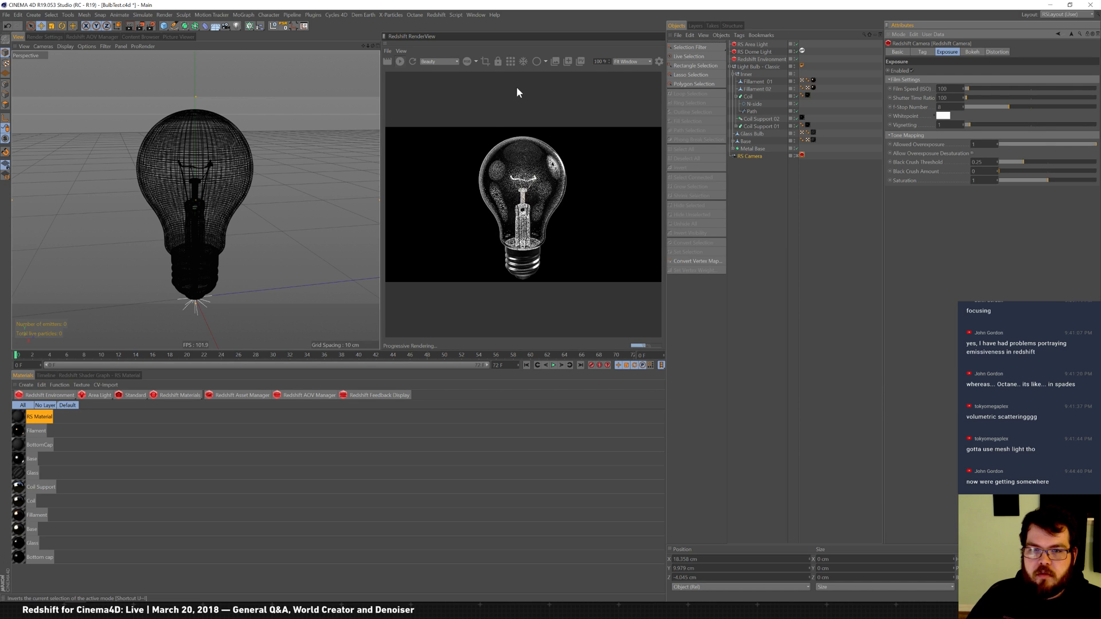
pyautogui.click(510, 62)
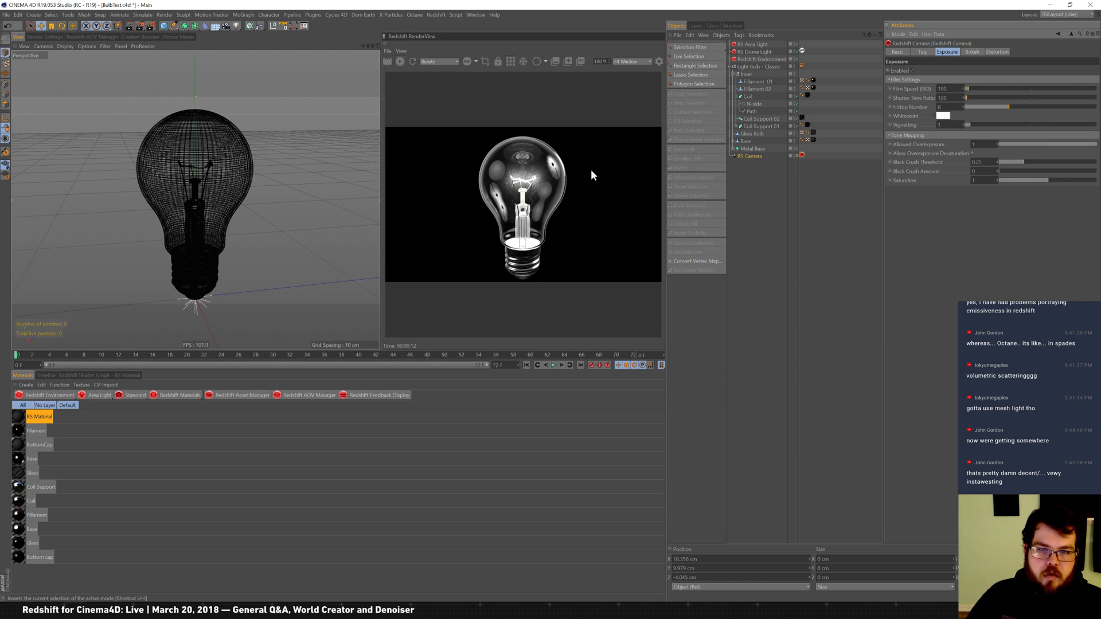
# Step: Enable Emit Caustic Photons and Emit GI Photons on the RS Dome Light
pyautogui.click(755, 51)
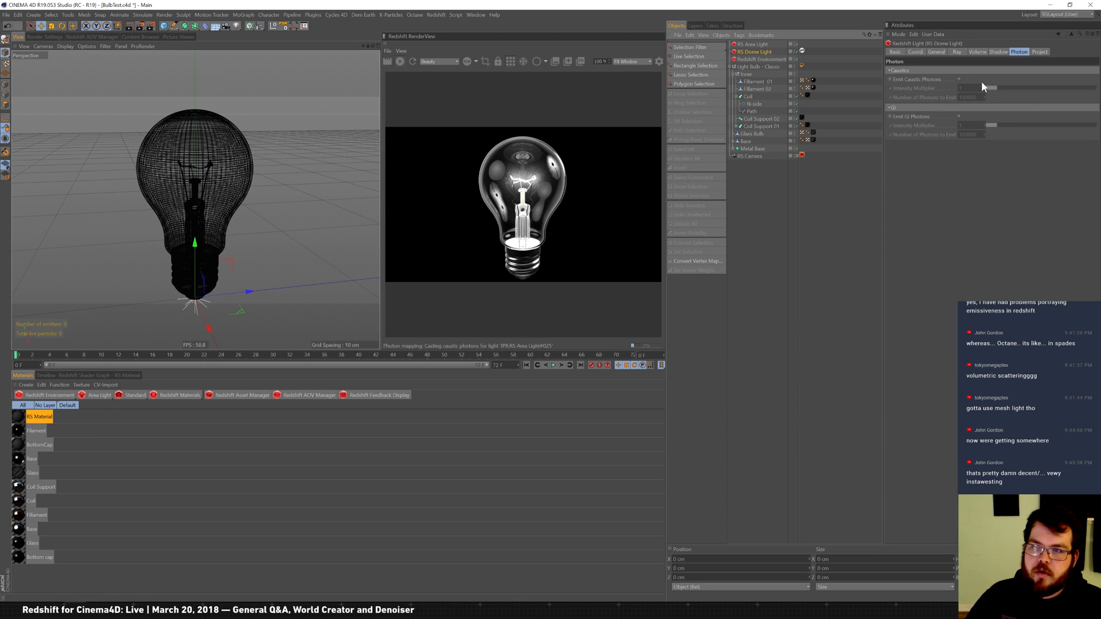
pyautogui.click(959, 79)
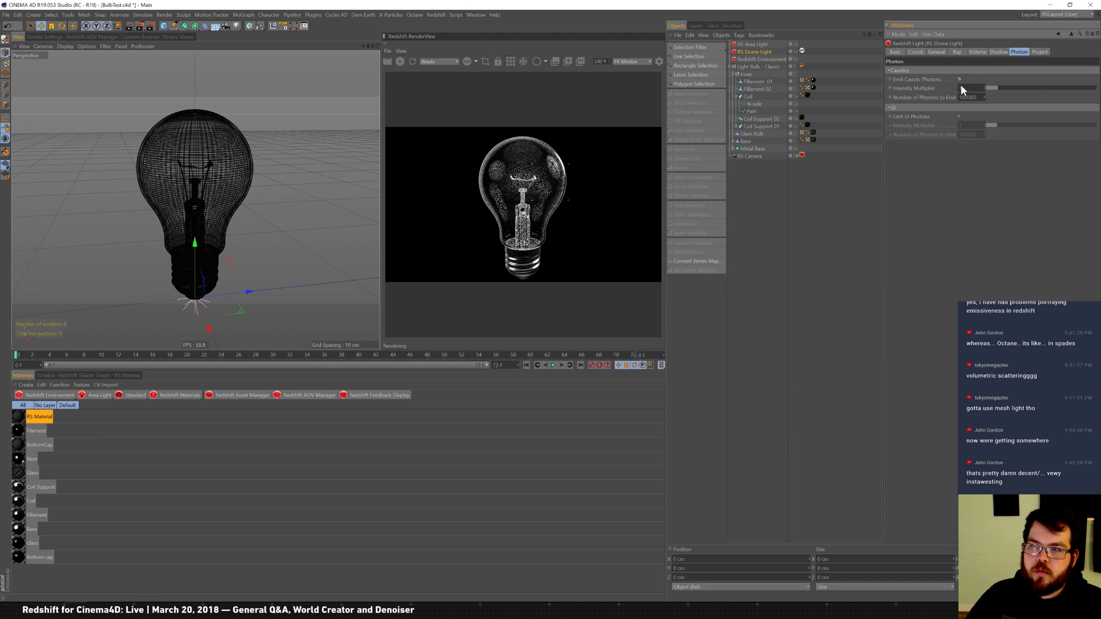
pyautogui.click(959, 116)
# Step: Lower the RS Dome Light's dome map exposure, trying -2 first and settling on -4
pyautogui.click(935, 52)
pyautogui.click(916, 51)
pyautogui.click(936, 51)
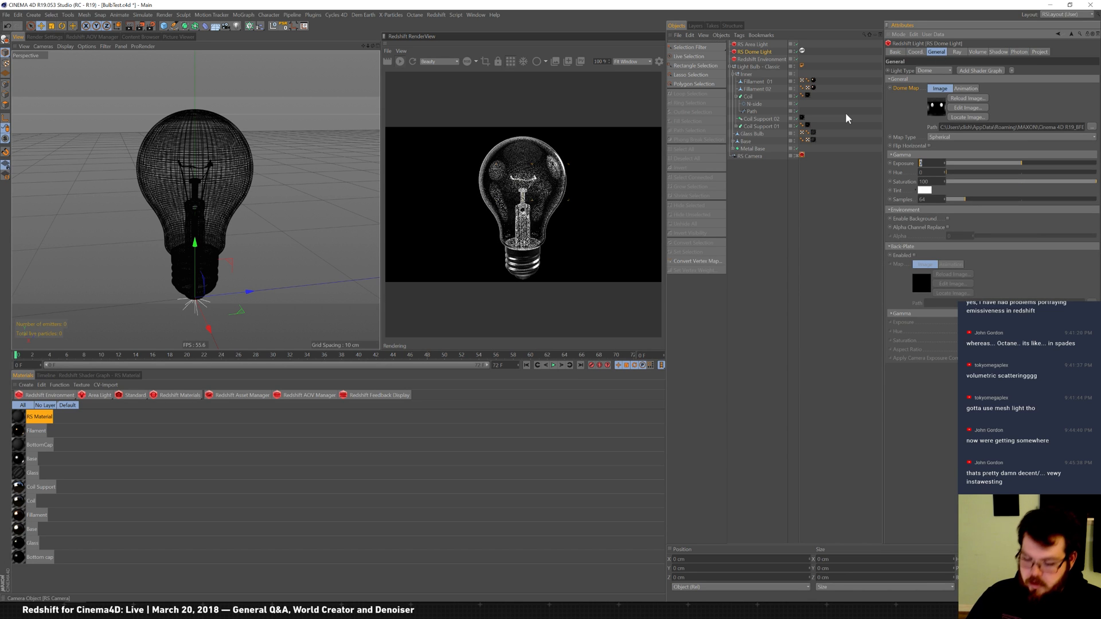
pyautogui.write('-2')
pyautogui.press('Return')
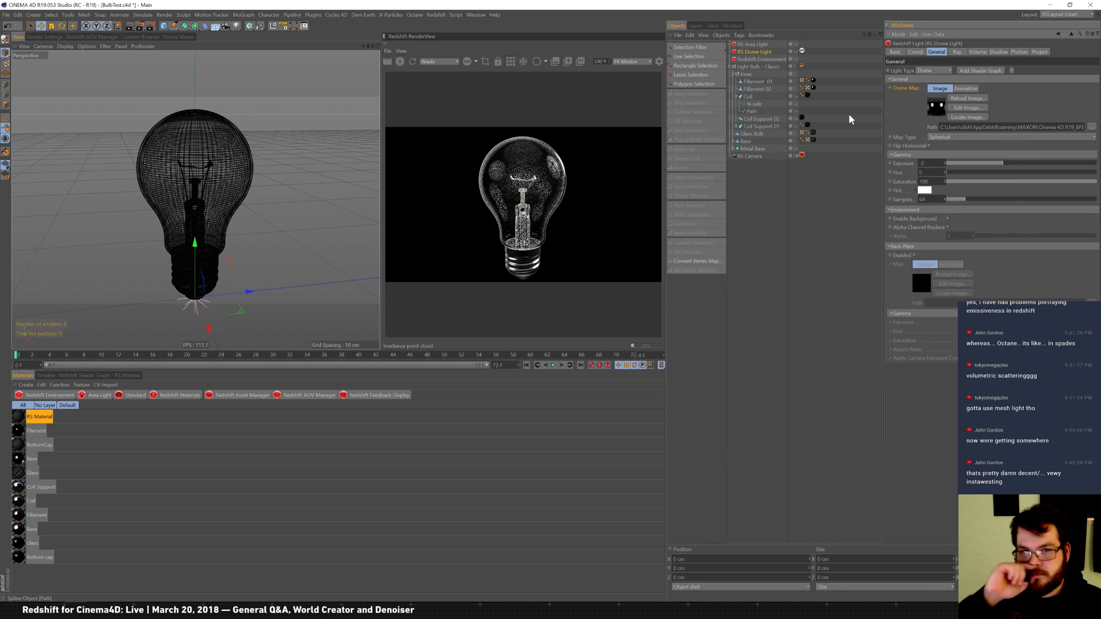
pyautogui.doubleClick(922, 163)
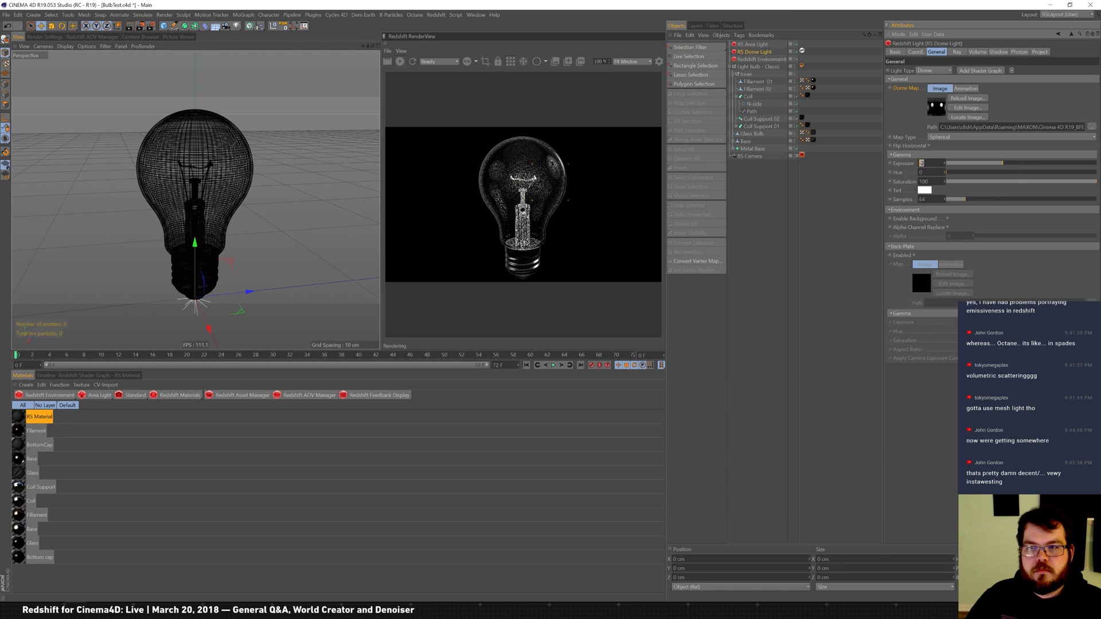
pyautogui.write('-4')
pyautogui.press('Return')
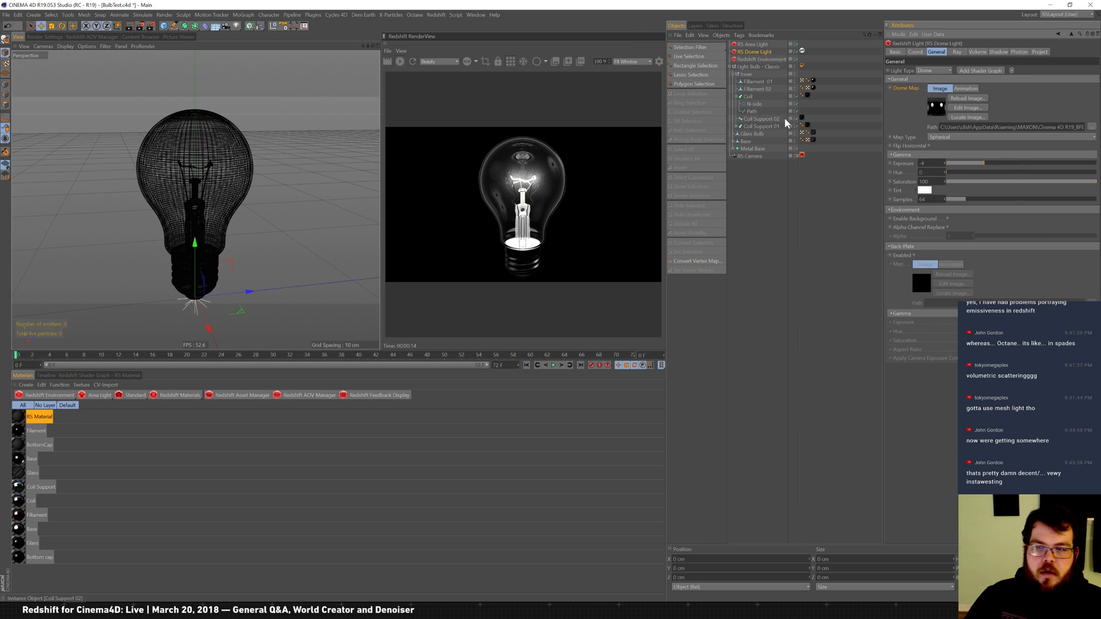
# Step: In the RS Camera's Redshift Camera tag, toggle Allow Overexposure Desaturation on and off and set Black Crush Amount to 1
pyautogui.click(748, 156)
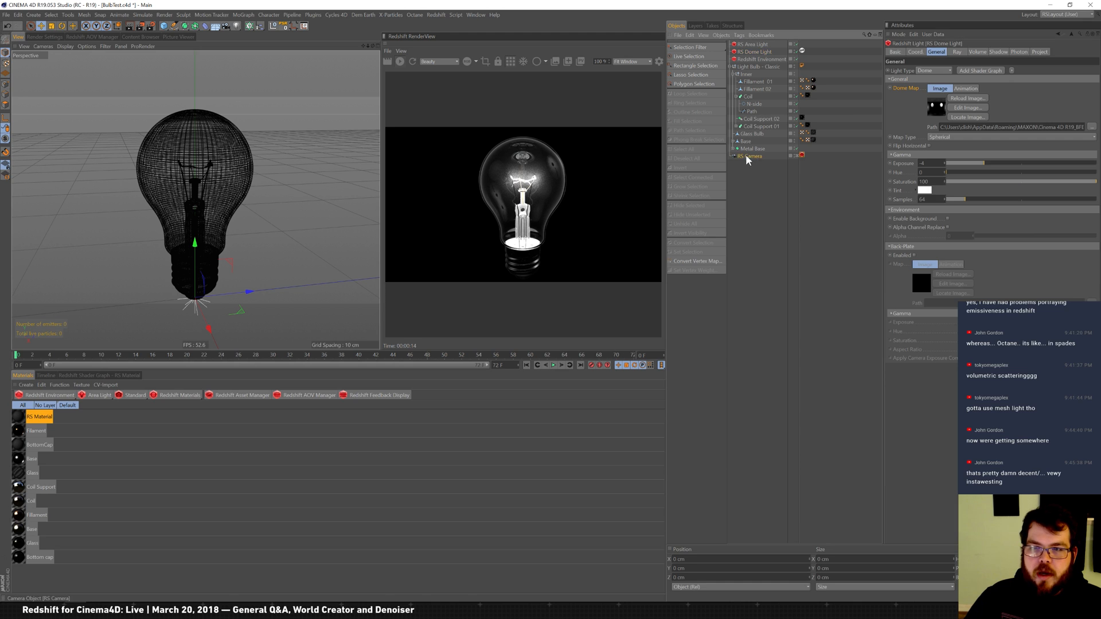
pyautogui.click(802, 154)
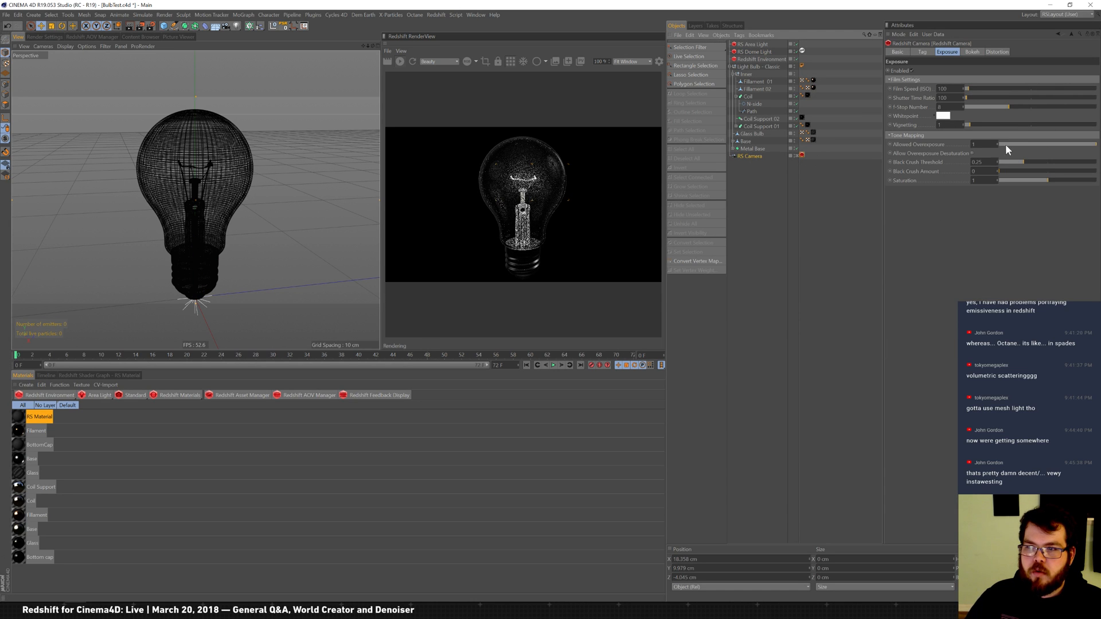
pyautogui.click(973, 154)
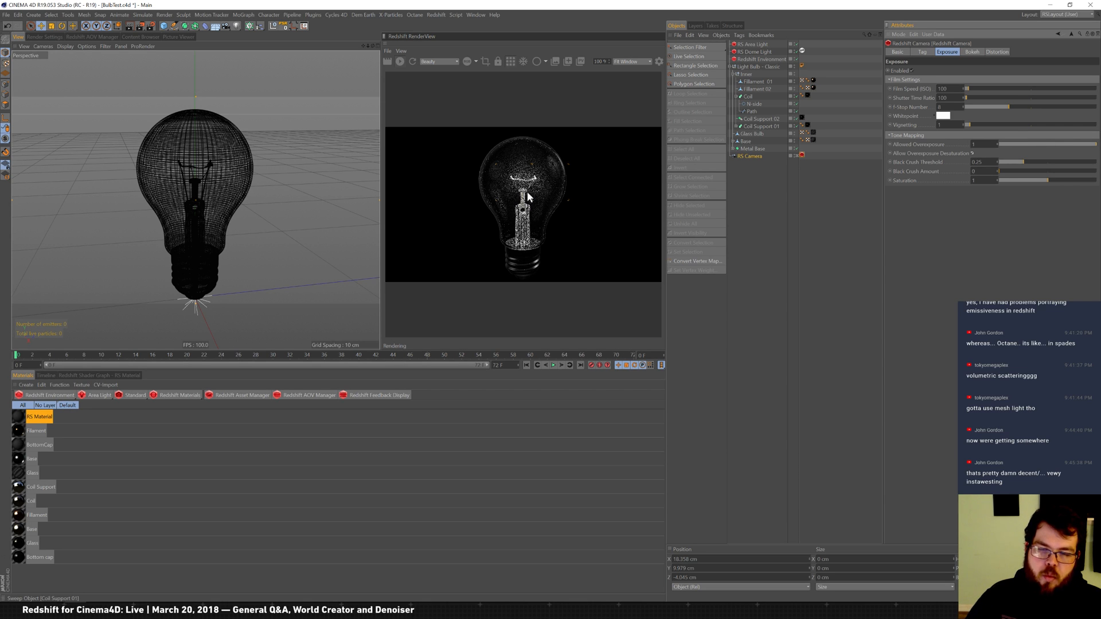
pyautogui.click(972, 153)
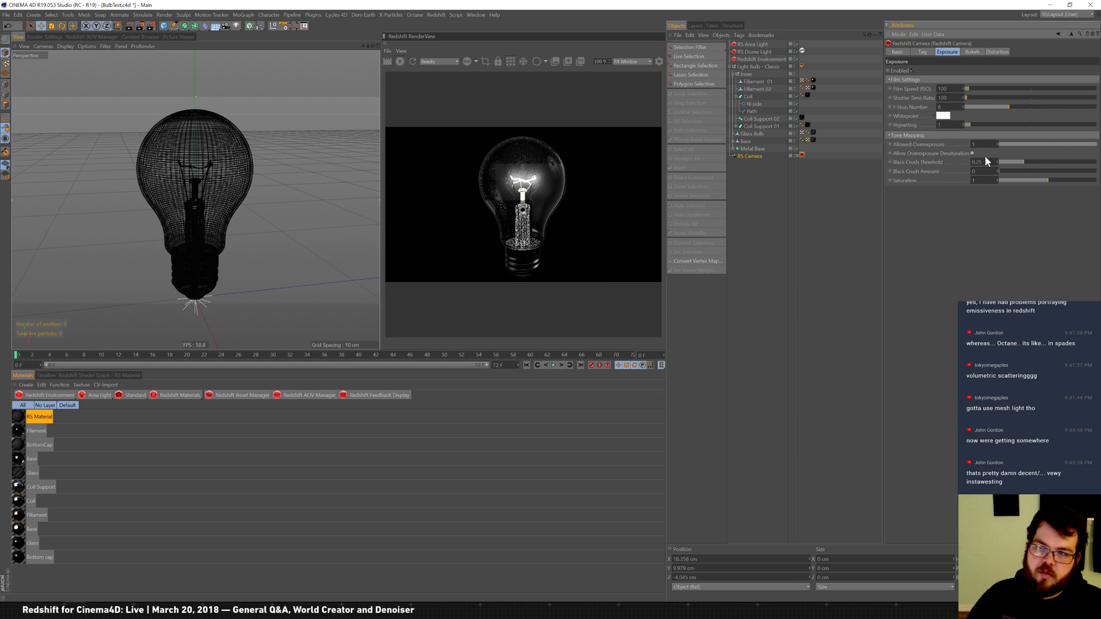
pyautogui.moveTo(1030, 170); pyautogui.dragTo(1097, 174)
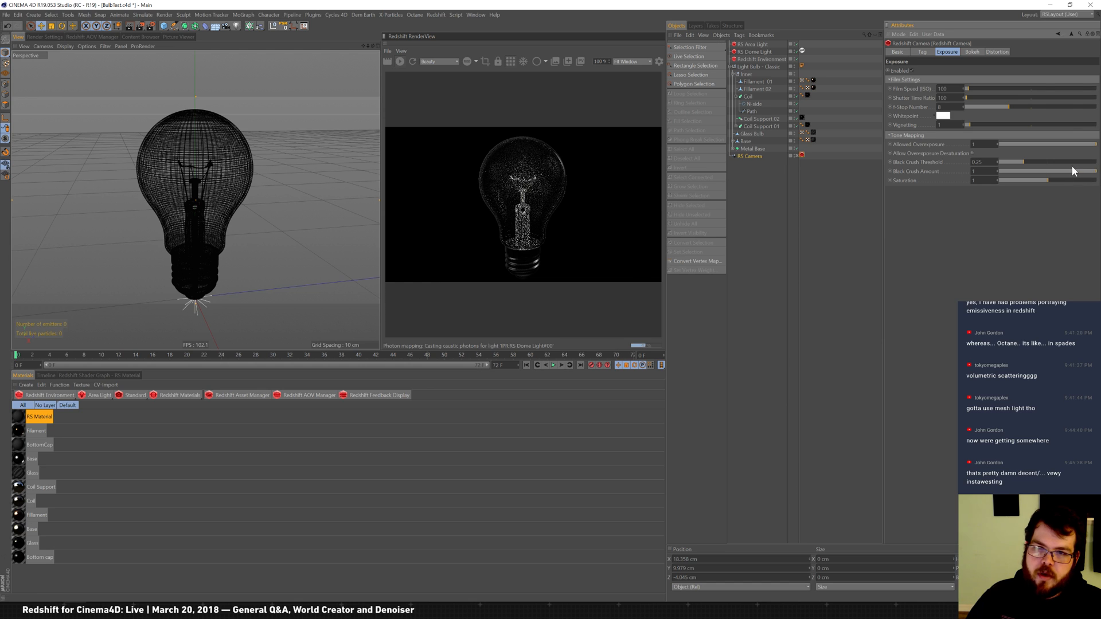
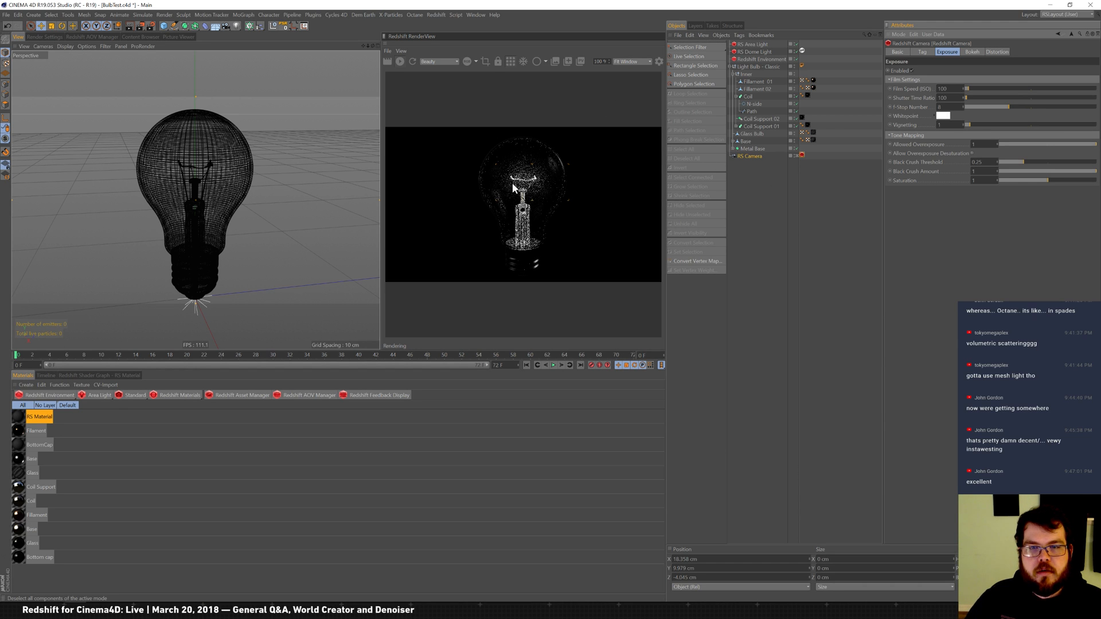
# Step: Rename the RS Material as Coil and apply it to the Coil object
pyautogui.click(39, 67)
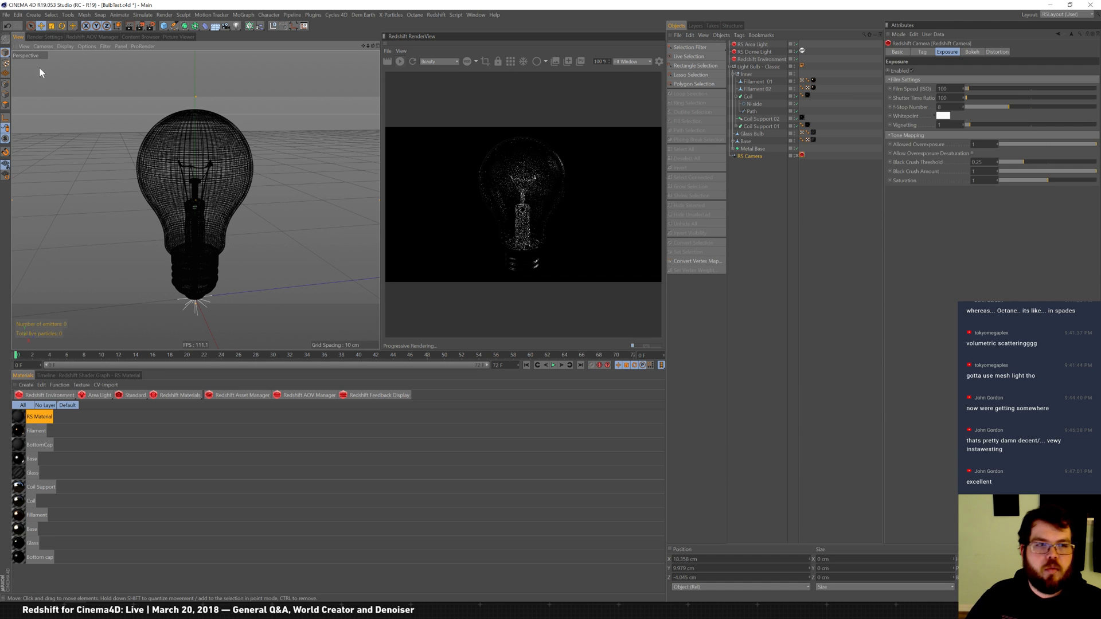
pyautogui.click(39, 416)
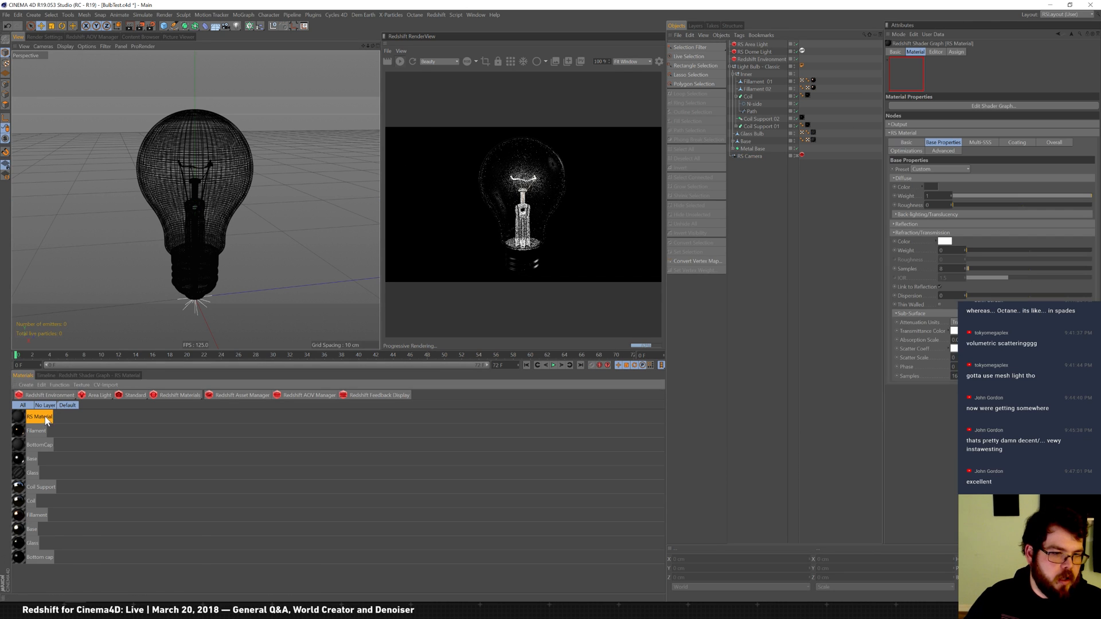
pyautogui.write('Coil')
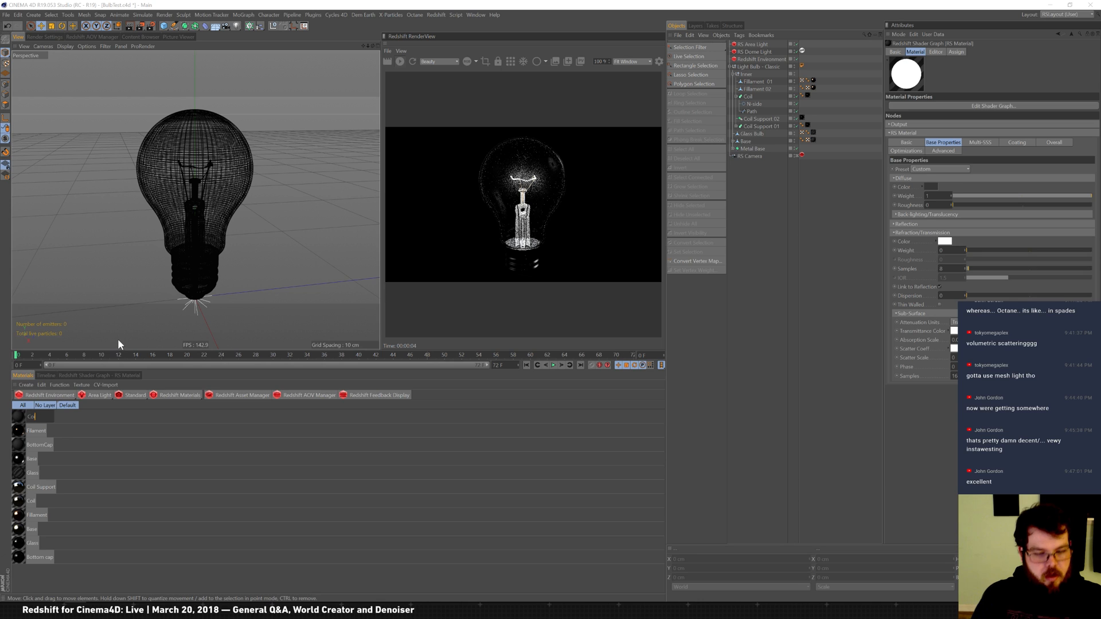
pyautogui.press('Return')
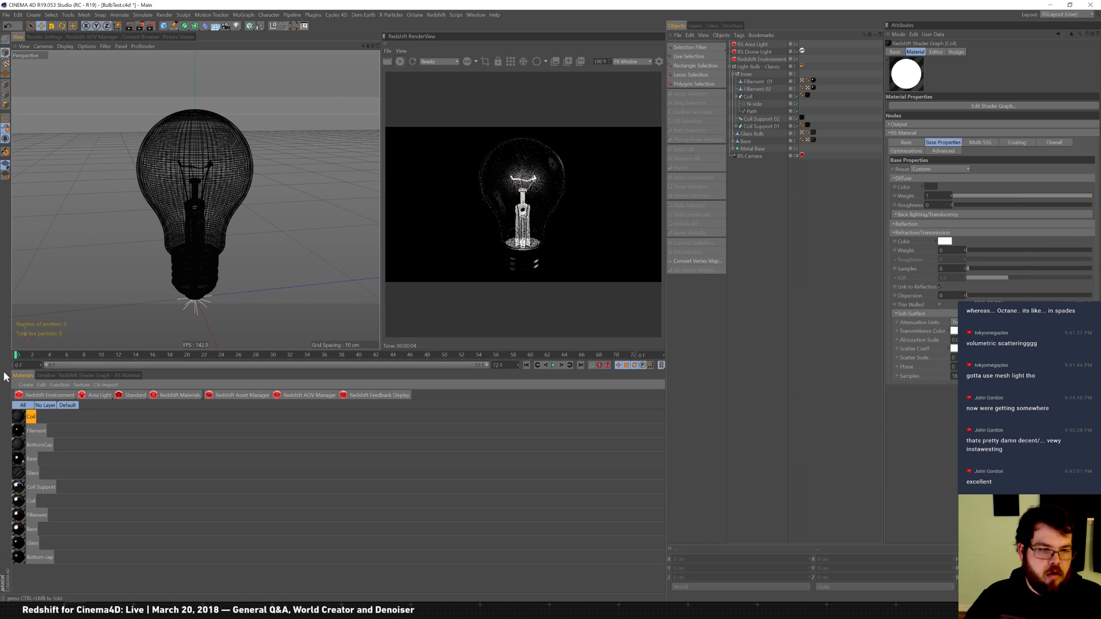
pyautogui.moveTo(22, 423); pyautogui.dragTo(811, 95)
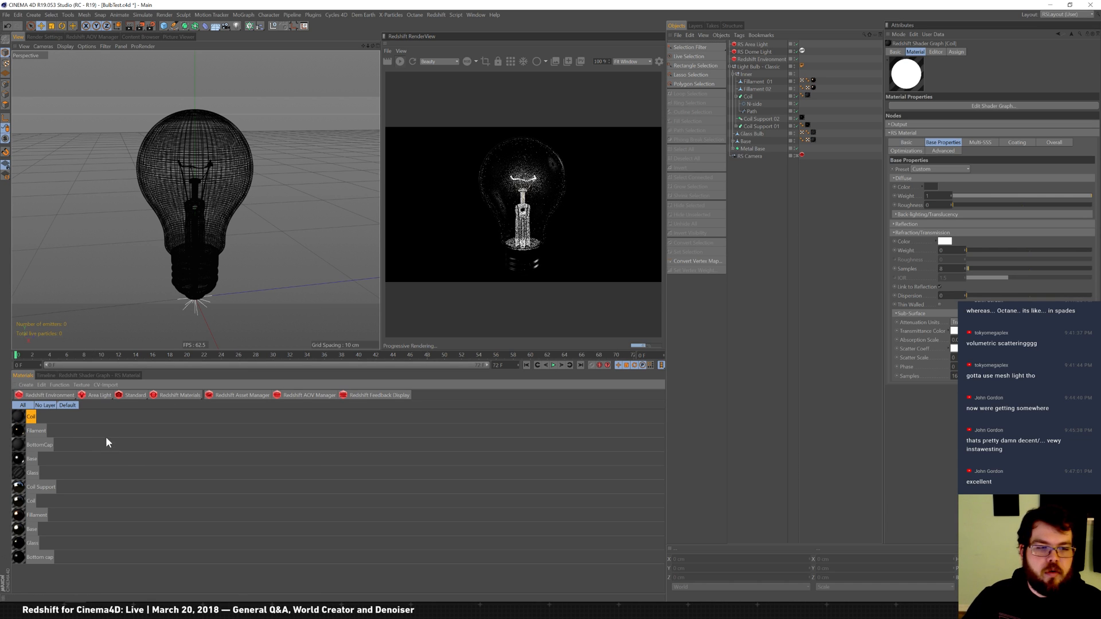
# Step: Set the Coil material's emission color to black and its Emission Weight to 0
pyautogui.click(918, 150)
pyautogui.click(945, 152)
pyautogui.click(1055, 142)
pyautogui.click(948, 186)
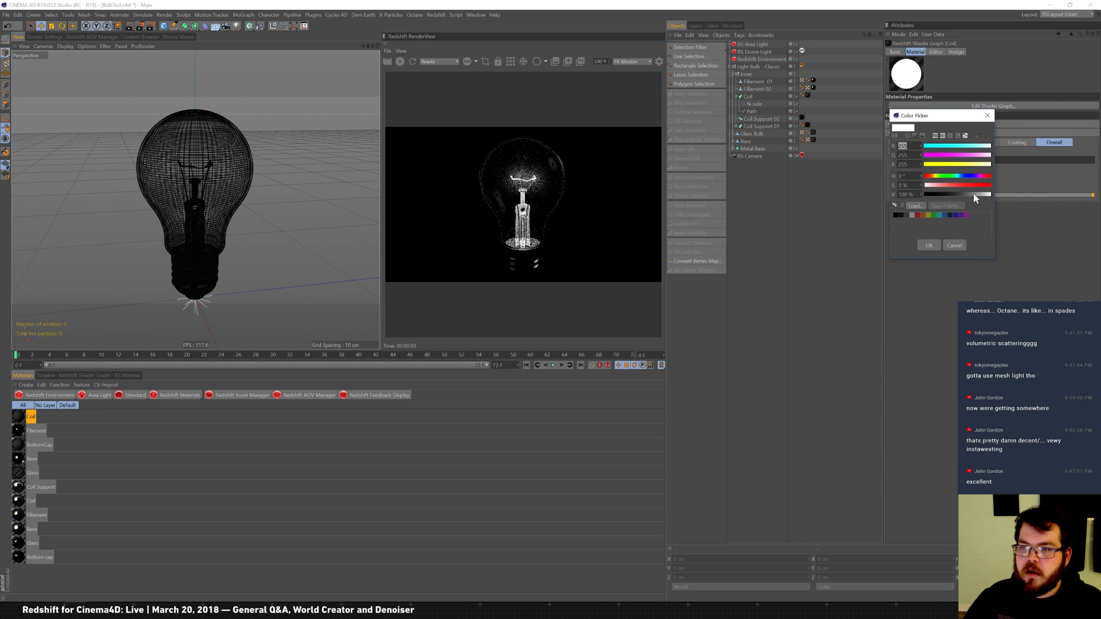
pyautogui.moveTo(981, 197); pyautogui.dragTo(855, 214)
pyautogui.click(930, 246)
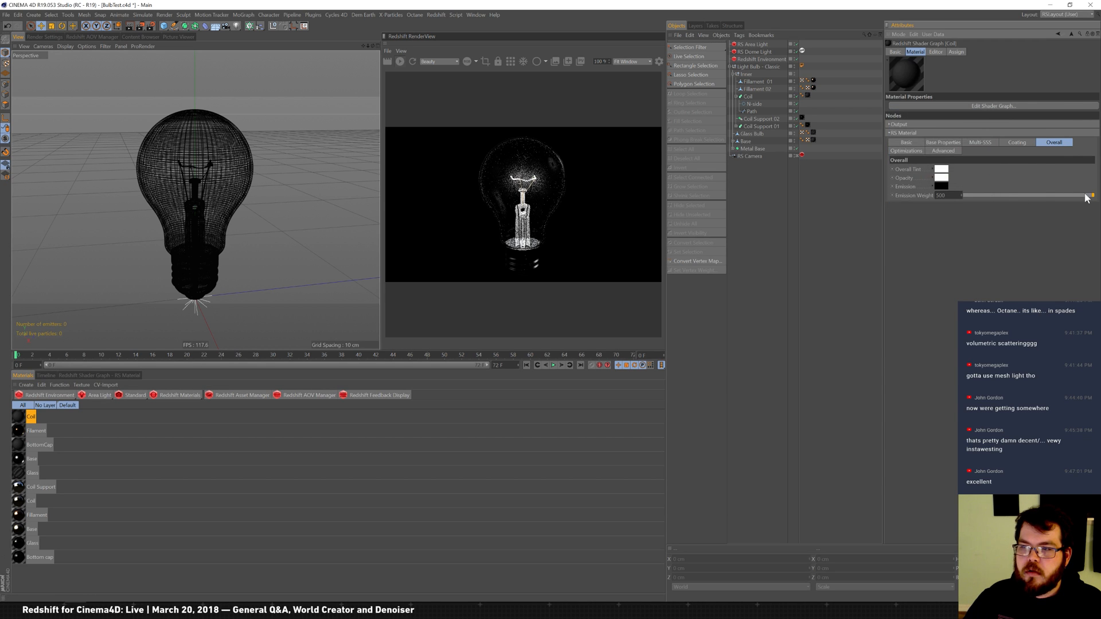
pyautogui.moveTo(1009, 199); pyautogui.dragTo(870, 208)
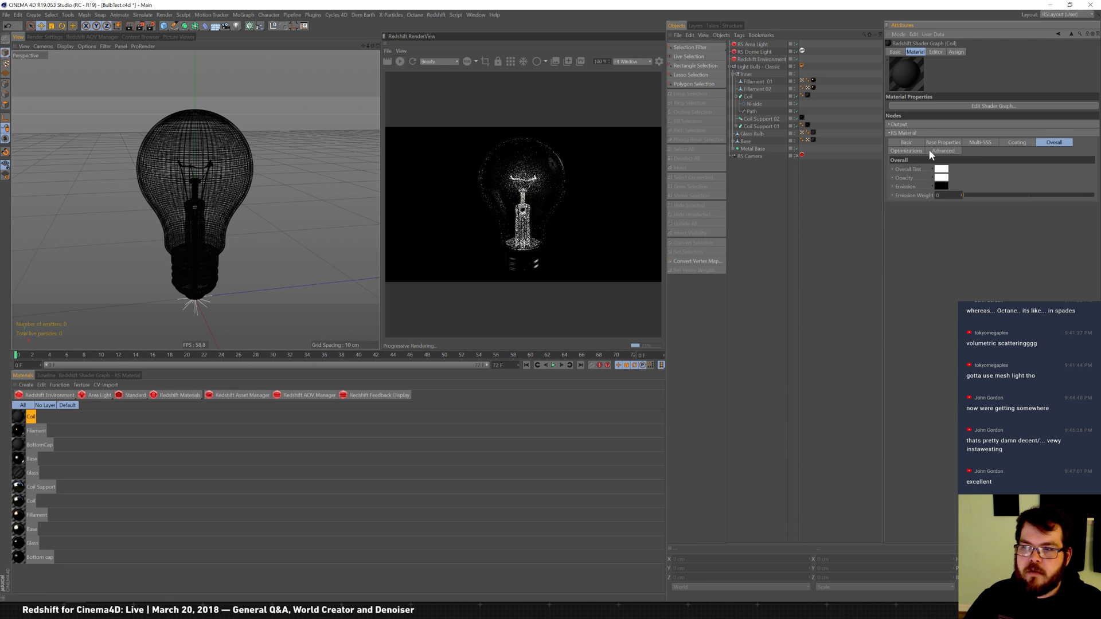
# Step: Set the Material ID in the Coil material's Output node to 5
pyautogui.click(900, 125)
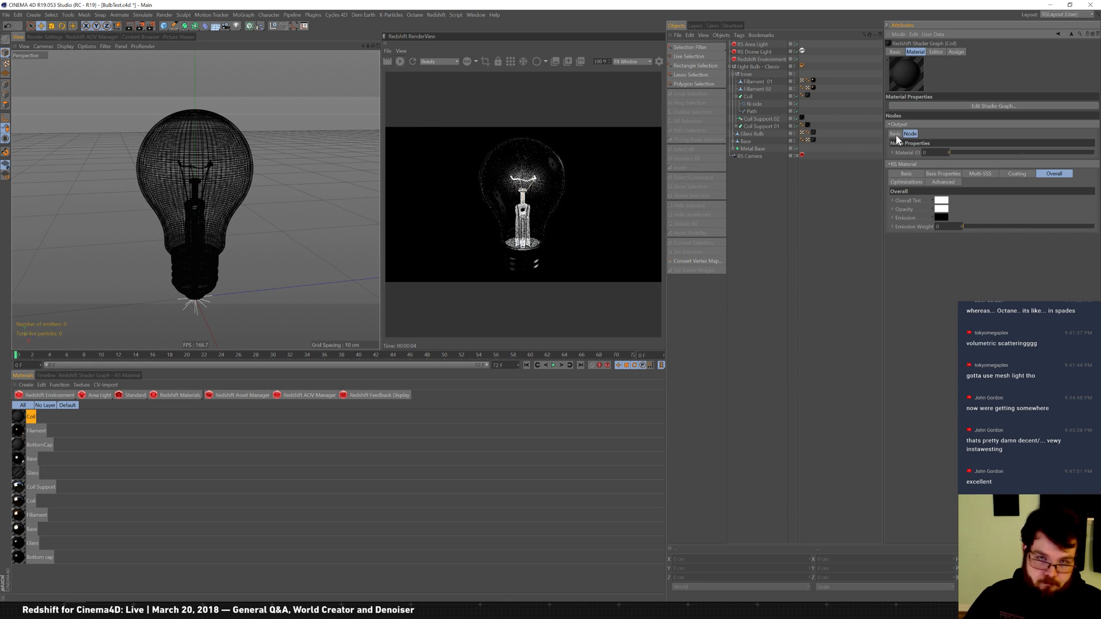
pyautogui.doubleClick(19, 418)
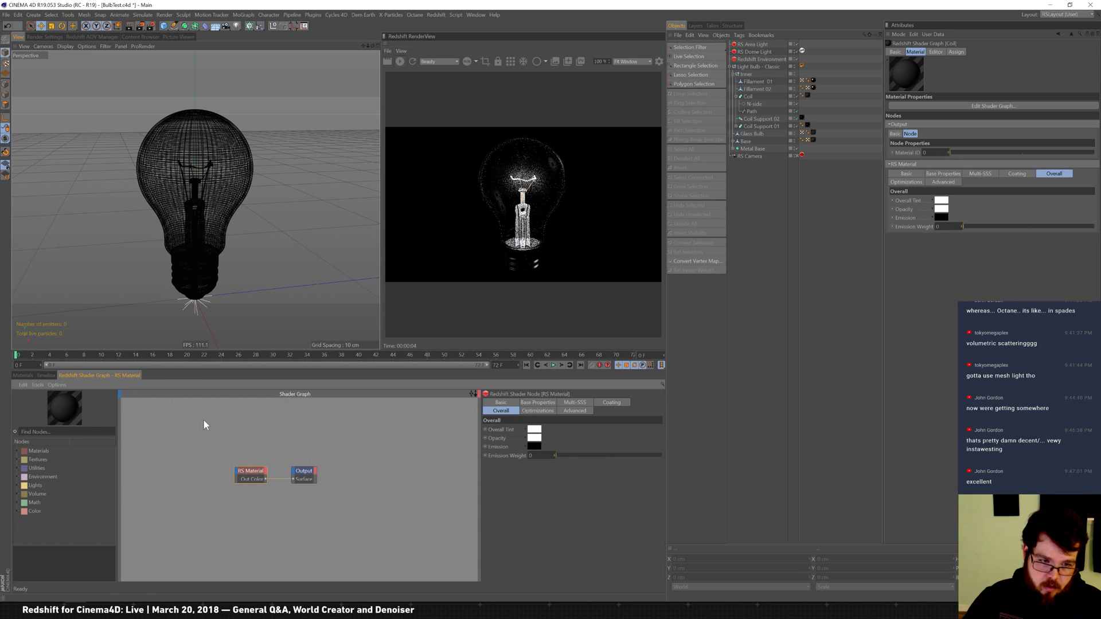
pyautogui.click(23, 376)
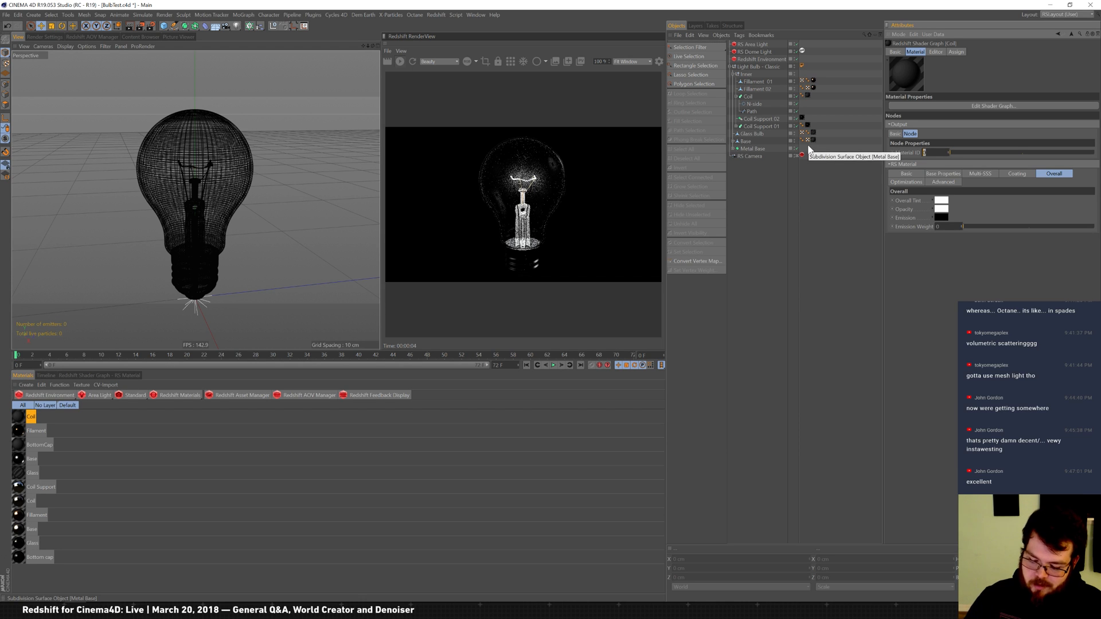
pyautogui.write('5')
pyautogui.press('Return')
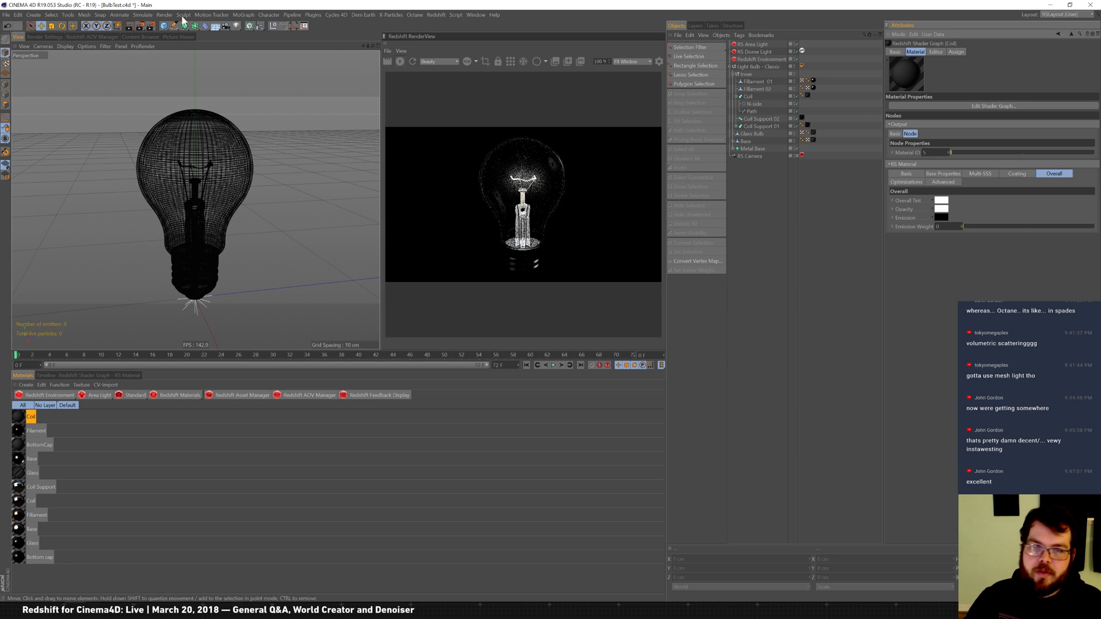
# Step: Check Redshift's AOV render settings and add a Puzzle Matte AOV in the Redshift AOV Manager
pyautogui.click(116, 37)
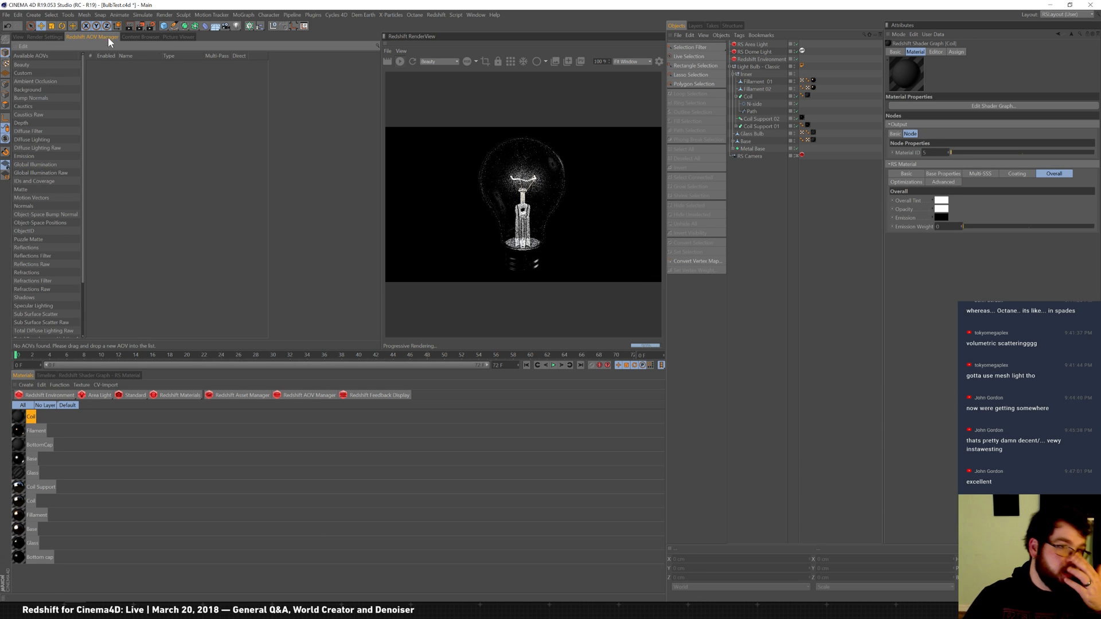
pyautogui.click(436, 15)
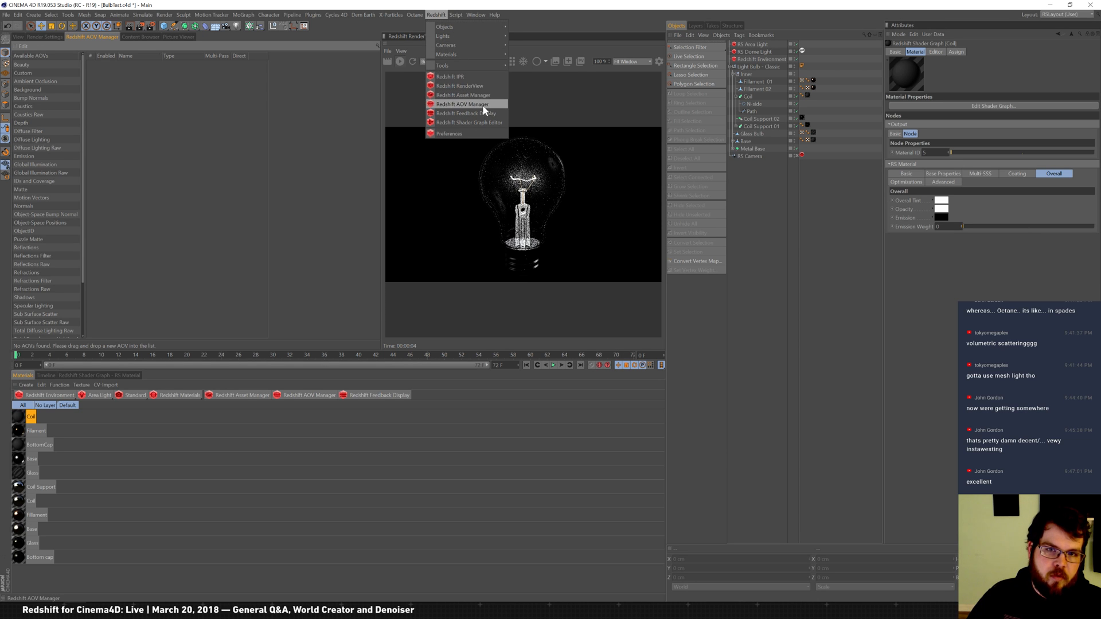
pyautogui.click(90, 58)
pyautogui.click(32, 37)
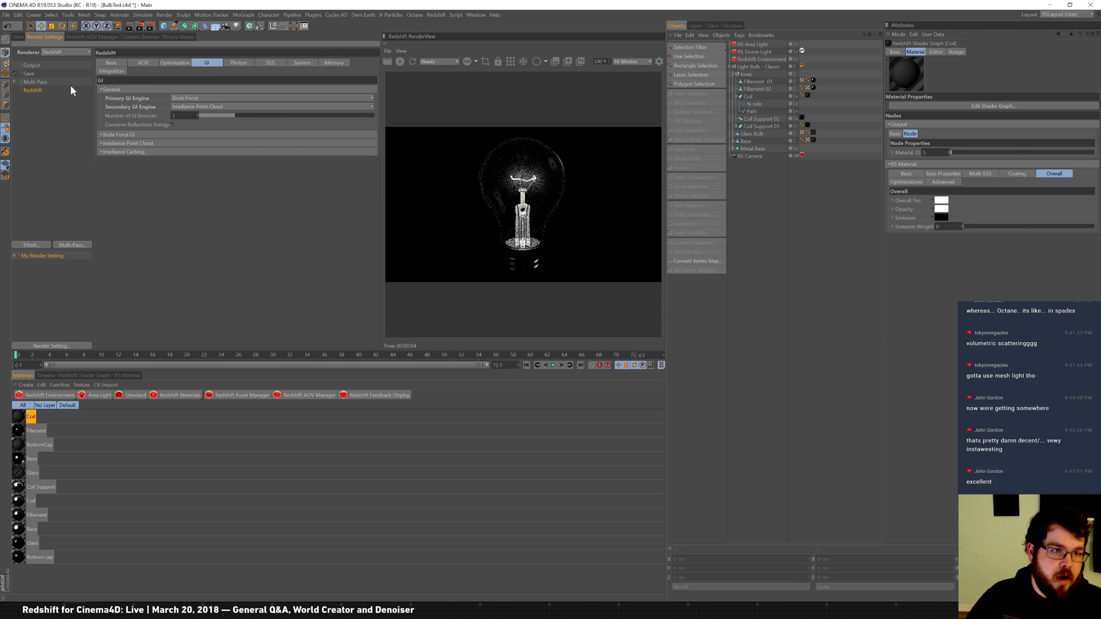
pyautogui.click(143, 62)
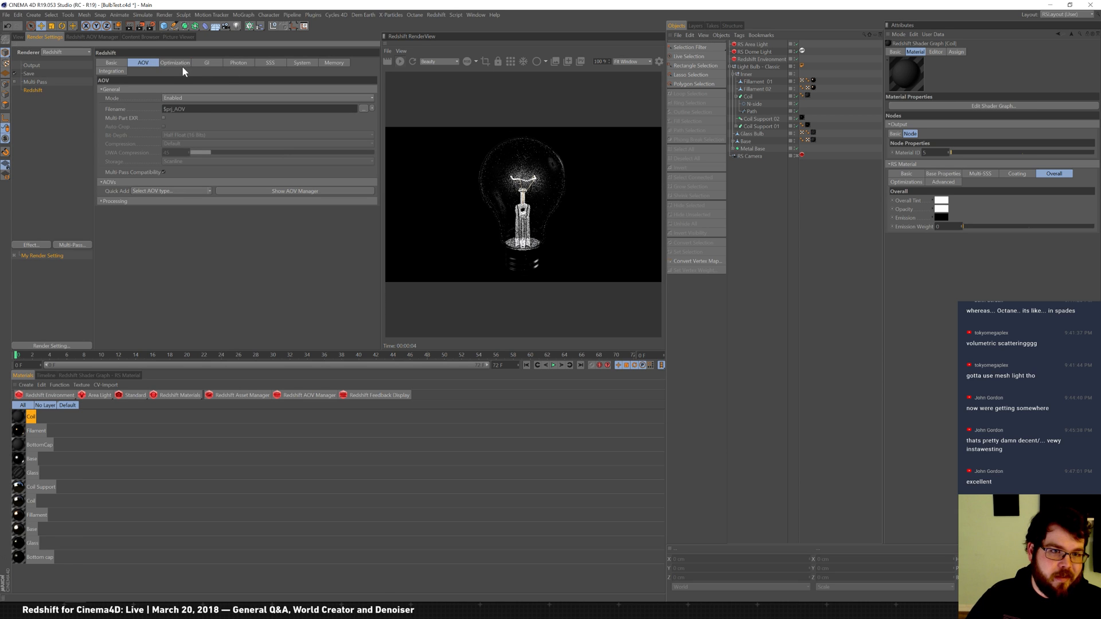
pyautogui.click(94, 37)
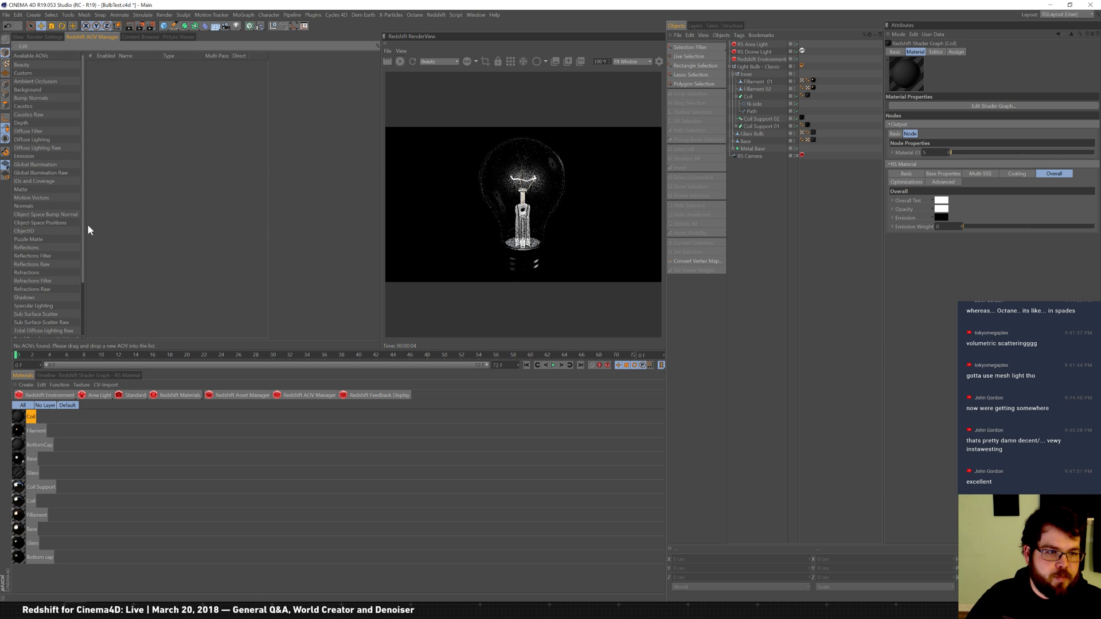
pyautogui.moveTo(29, 240); pyautogui.dragTo(193, 122)
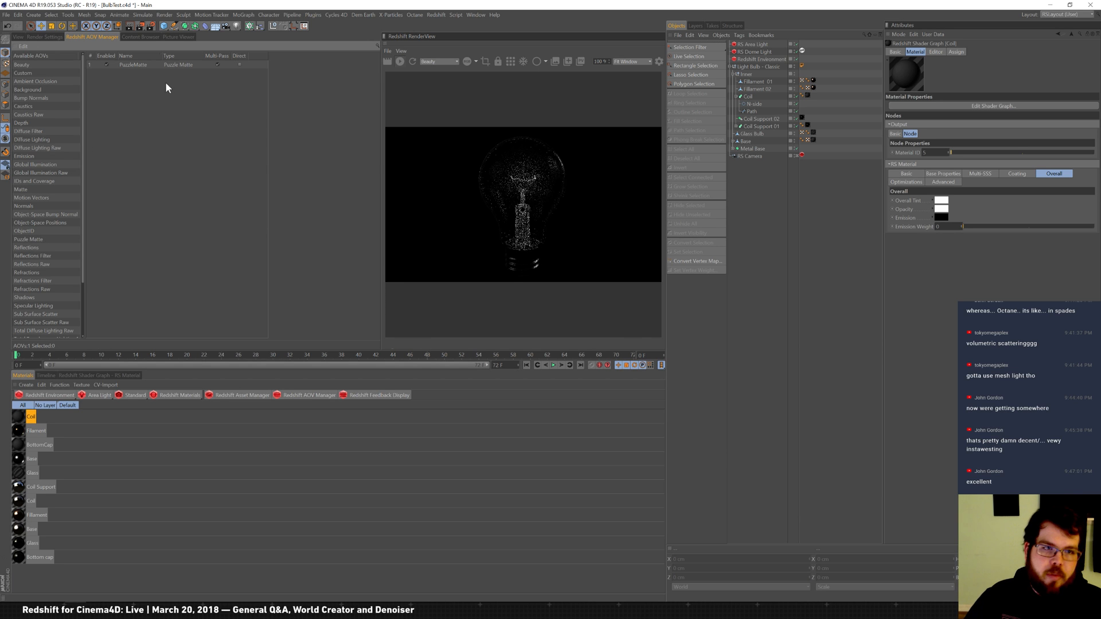
# Step: Set the Puzzle Matte AOV's mode to Material ID and its Red ID to 5
pyautogui.click(173, 64)
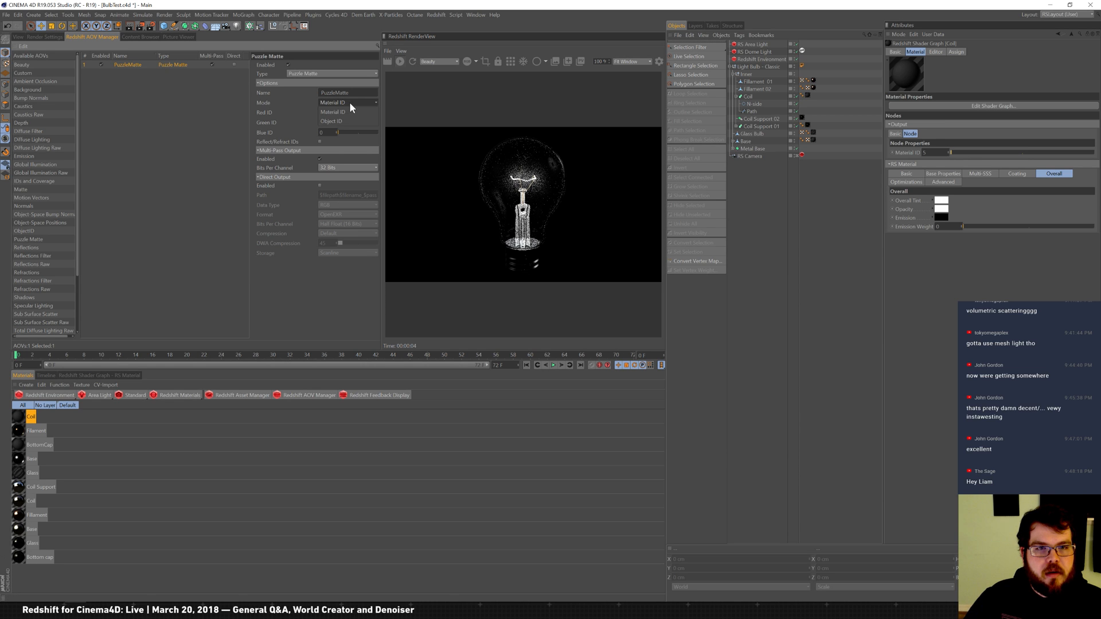
pyautogui.click(335, 112)
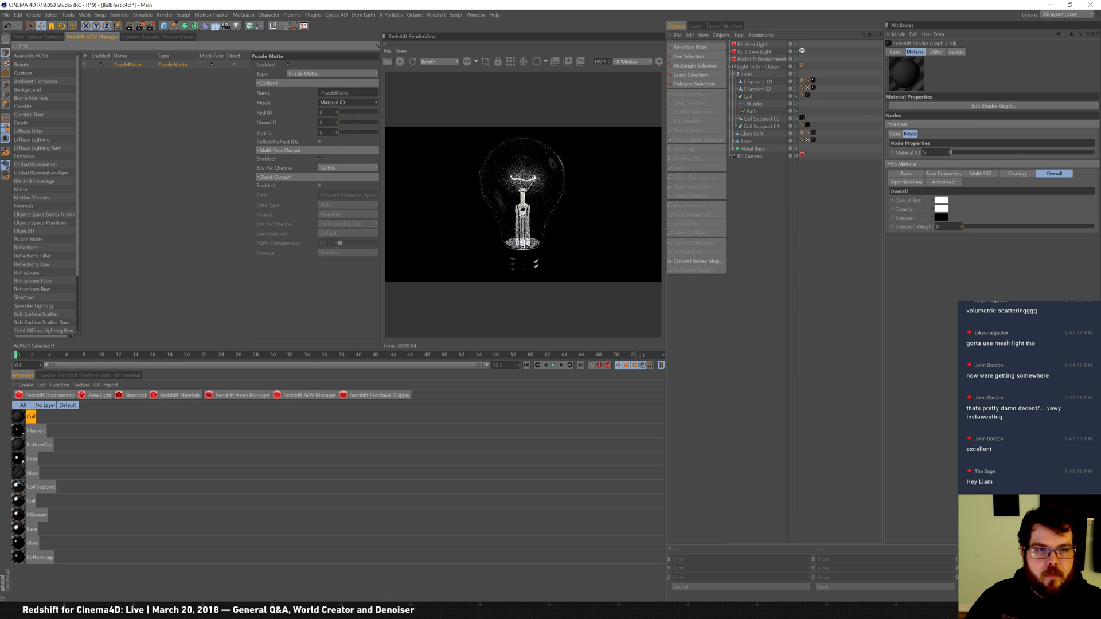
pyautogui.moveTo(325, 112); pyautogui.dragTo(252, 77)
pyautogui.press('Tab')
pyautogui.write('5')
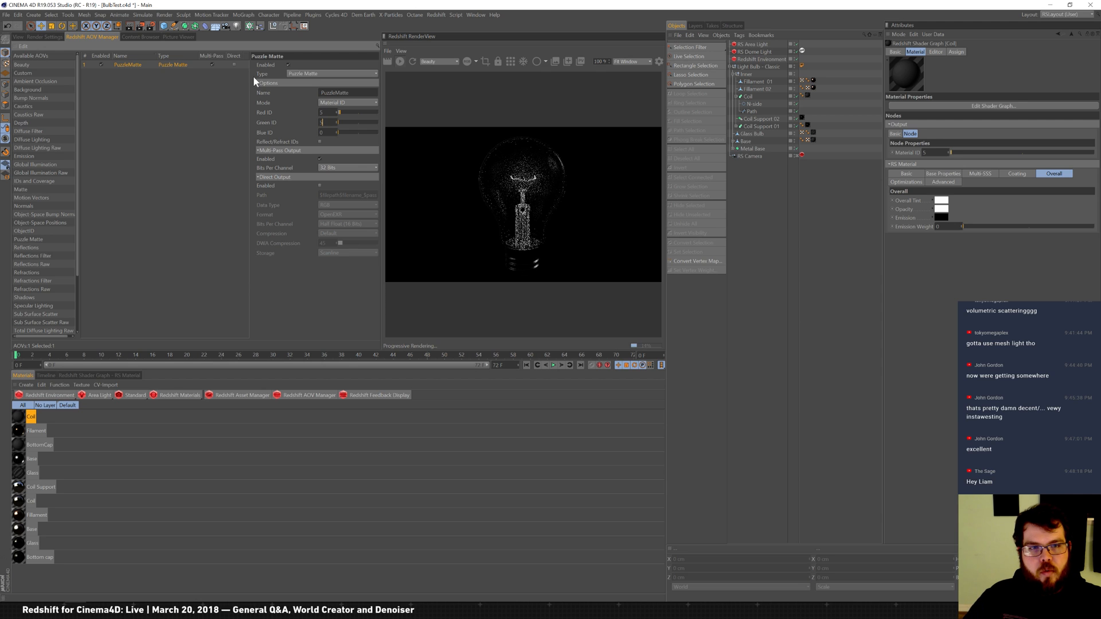
# Step: Set the Puzzle Matte AOV's Green ID and Blue ID to 5 and rename it Coil
pyautogui.press('Tab')
pyautogui.write('5')
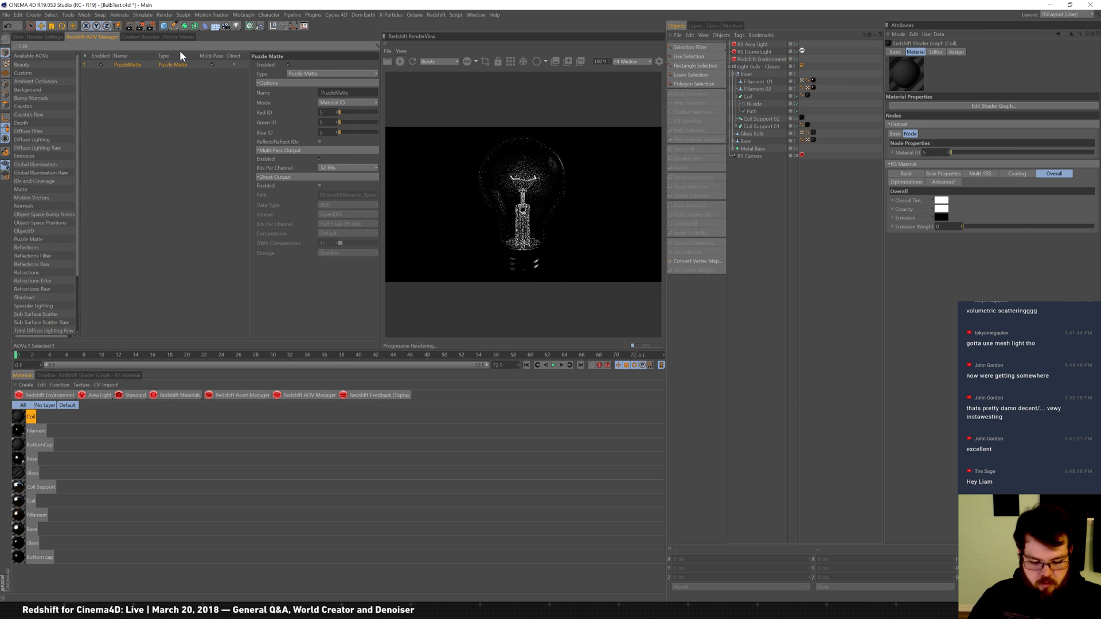
pyautogui.click(321, 93)
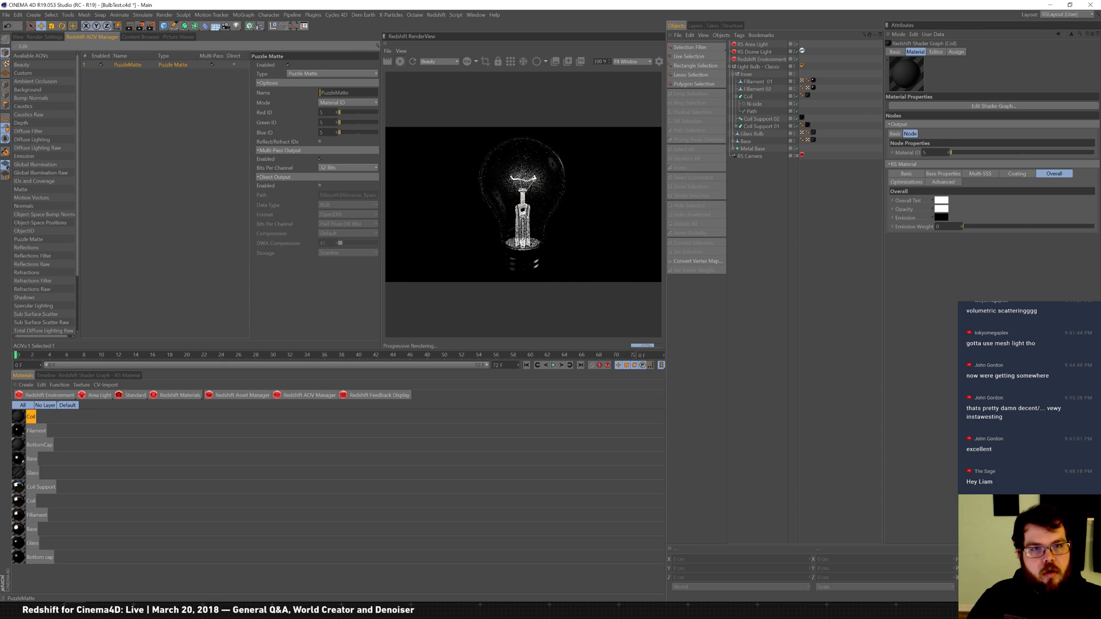
pyautogui.write('Fil')
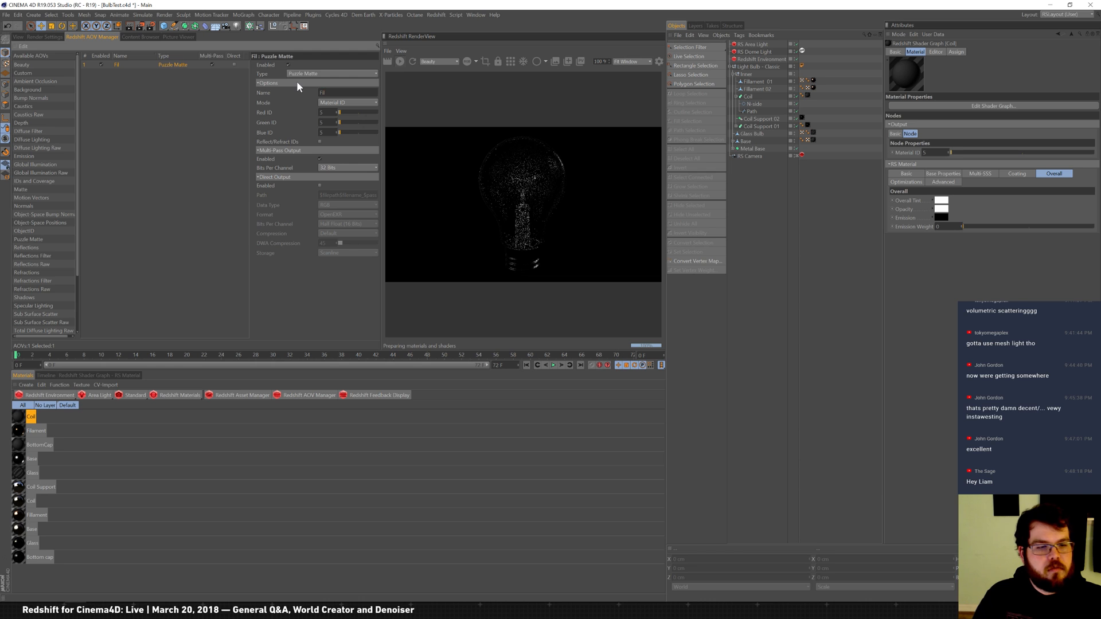
pyautogui.press('BackSpace')
pyautogui.press('BackSpace')
pyautogui.write('Colil')
pyautogui.press('BackSpace')
pyautogui.press('BackSpace')
pyautogui.press('BackSpace')
pyautogui.write('il')
pyautogui.press('Return')
# Step: Display the Coil AOV in the Redshift RenderView and check the material assigned to the Coil object
pyautogui.click(27, 36)
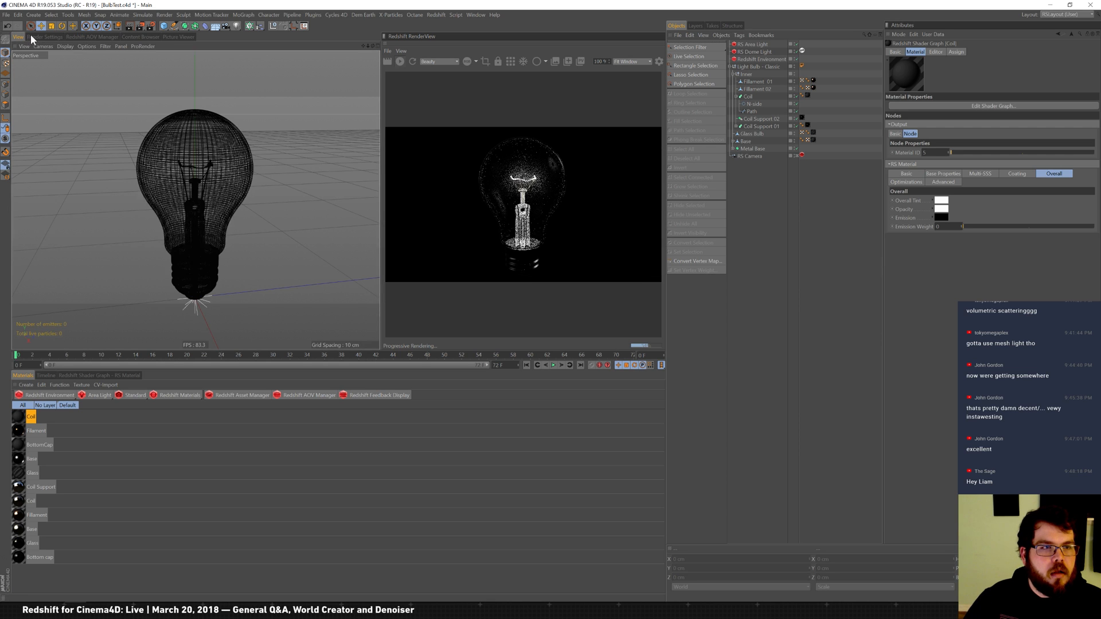
pyautogui.click(456, 61)
pyautogui.click(456, 49)
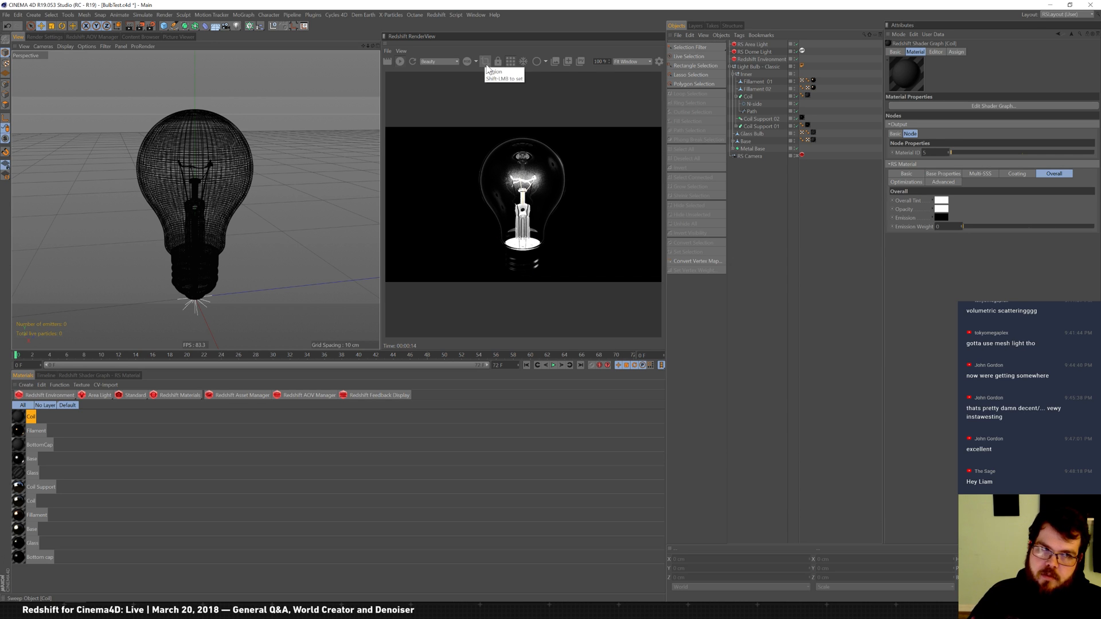
pyautogui.click(452, 62)
pyautogui.click(453, 74)
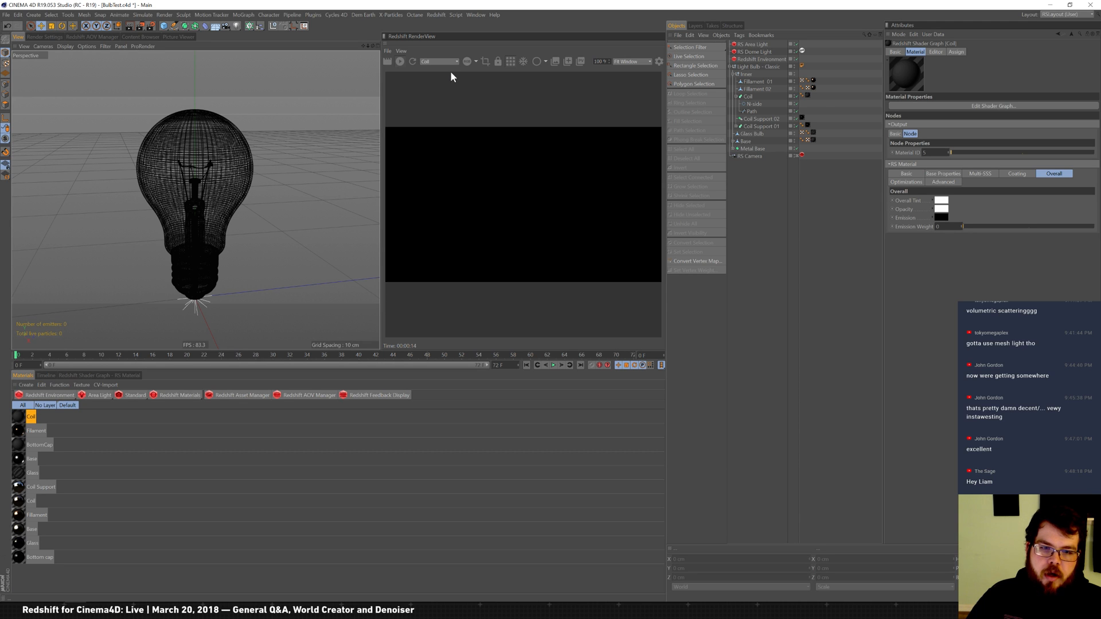
pyautogui.click(806, 95)
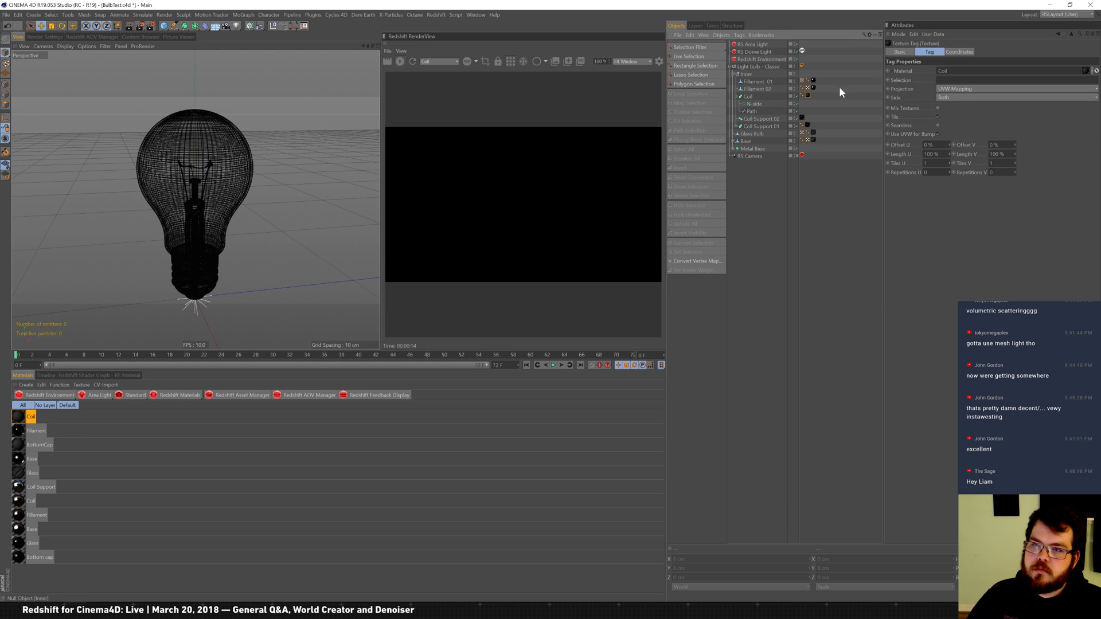
pyautogui.click(809, 95)
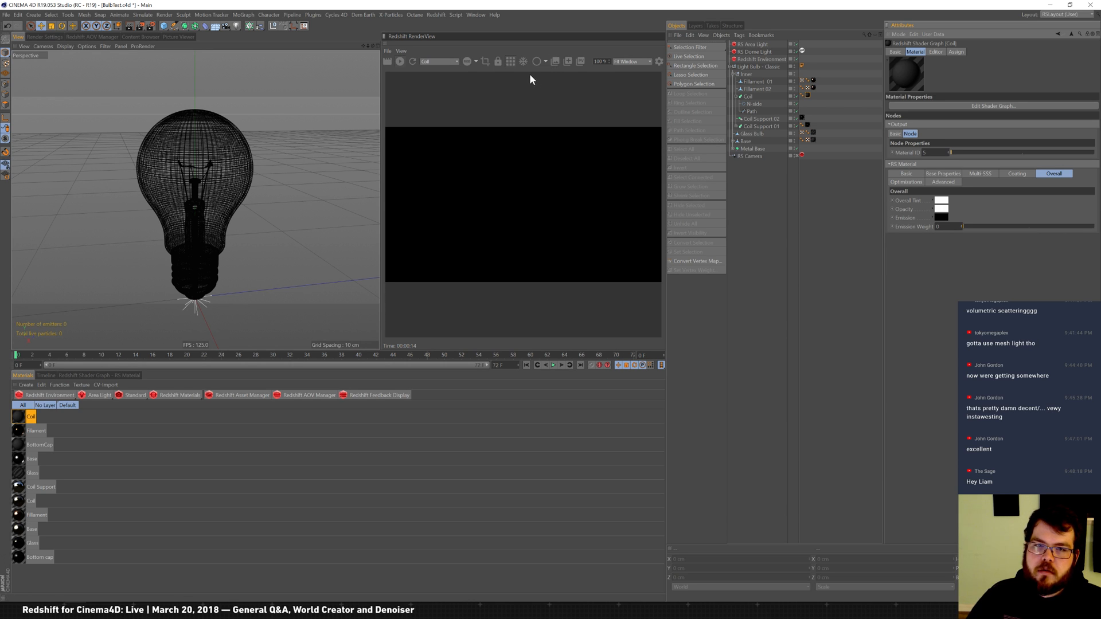
# Step: Add a Redshift Object tag to the Coil object and override its Object ID with 10
pyautogui.rightClick(747, 97)
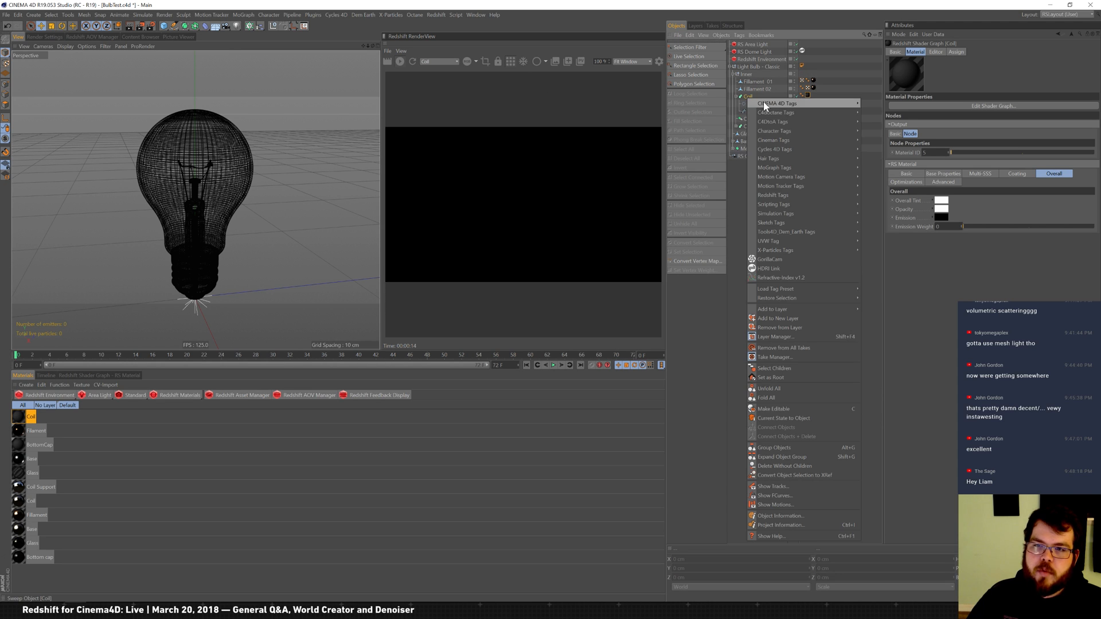
pyautogui.moveTo(812, 197)
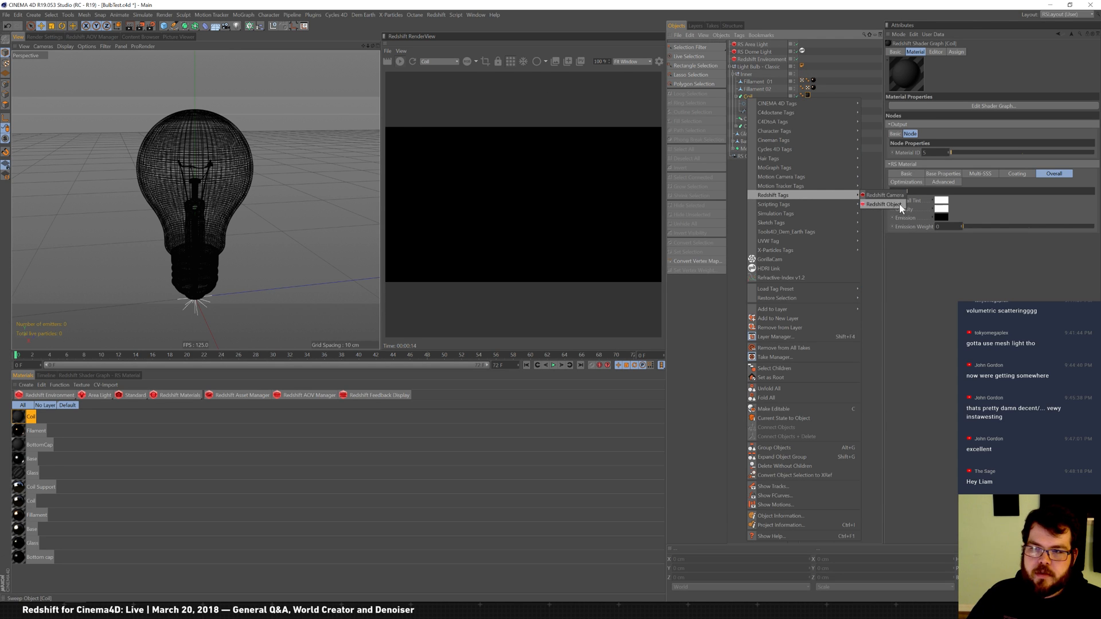
pyautogui.click(899, 203)
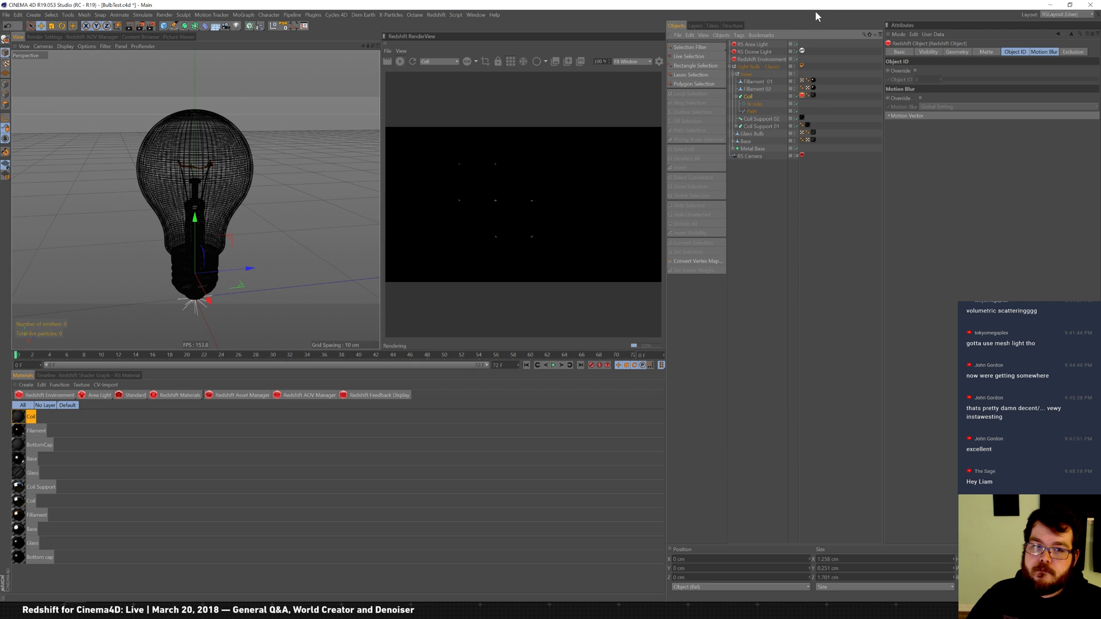
pyautogui.click(814, 95)
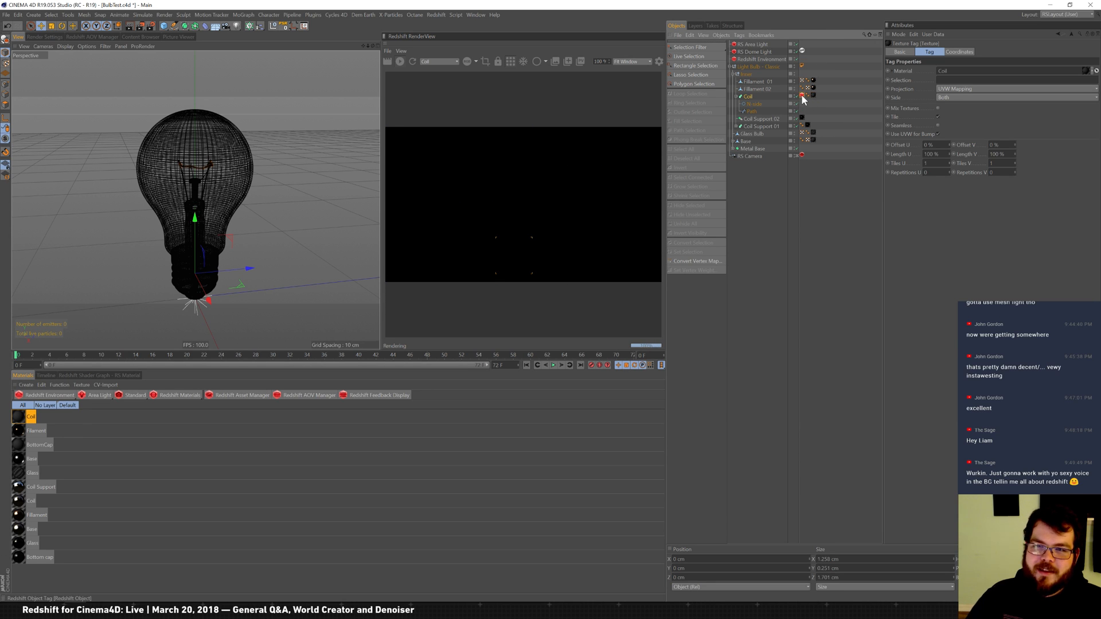
pyautogui.click(802, 96)
pyautogui.click(915, 70)
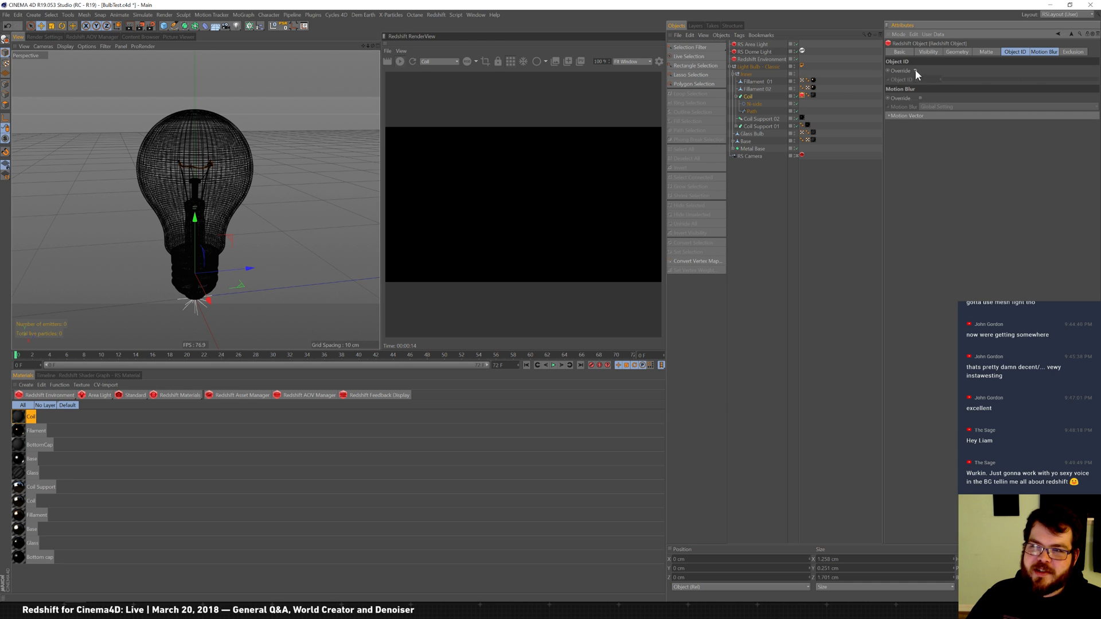
pyautogui.write('10')
pyautogui.press('Return')
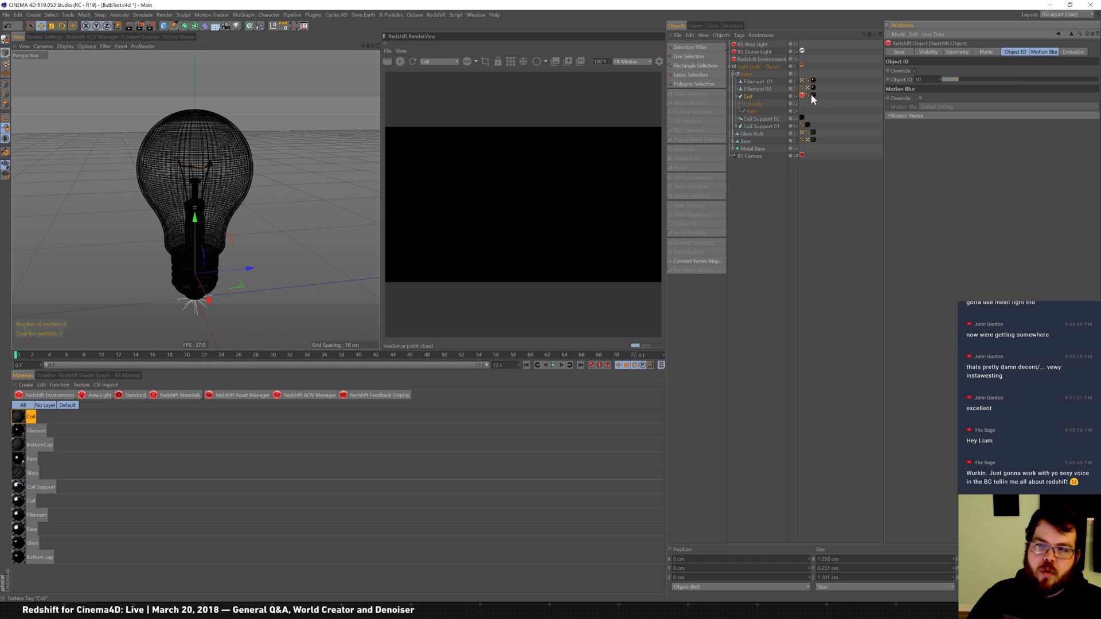
# Step: Enable direct output for the Coil Puzzle Matte AOV in Redshift's AOV render settings
pyautogui.click(58, 37)
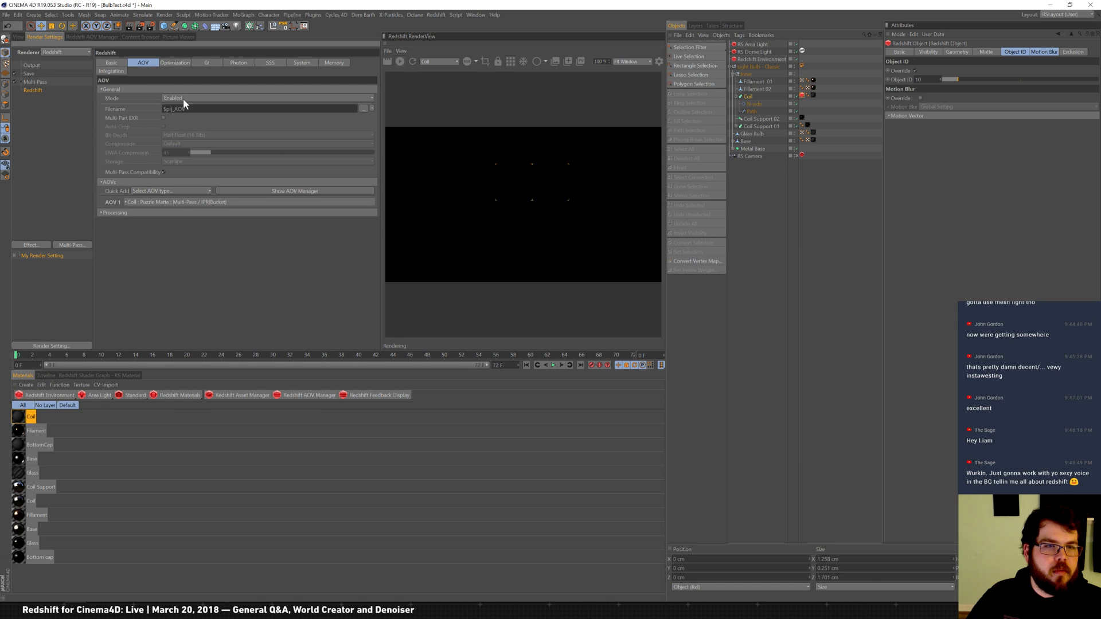
pyautogui.click(126, 201)
pyautogui.click(191, 314)
pyautogui.click(149, 296)
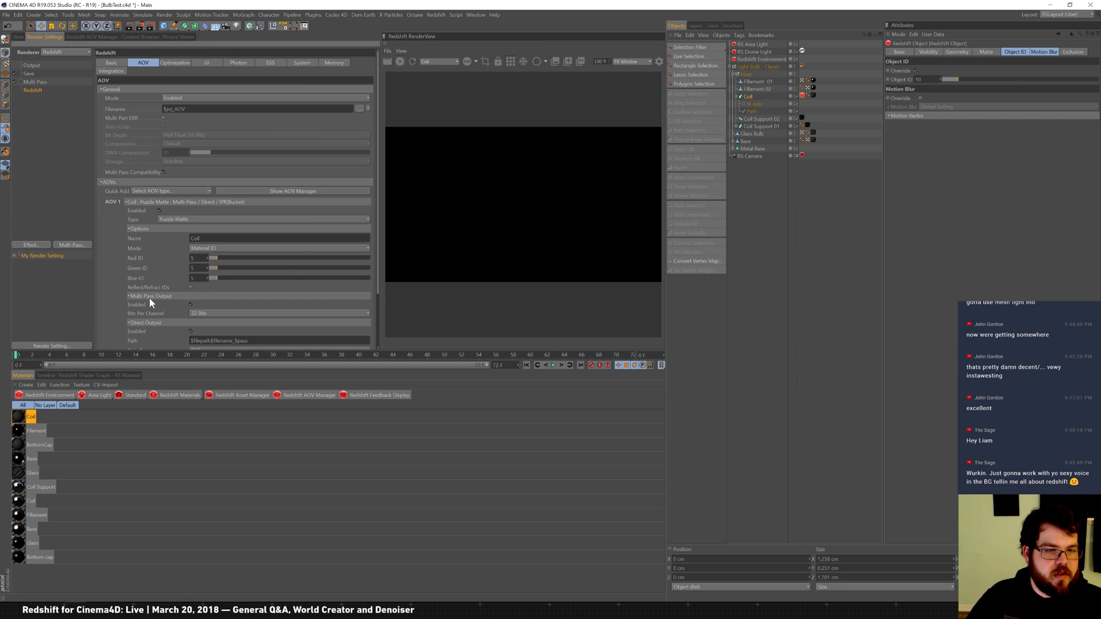
pyautogui.click(19, 36)
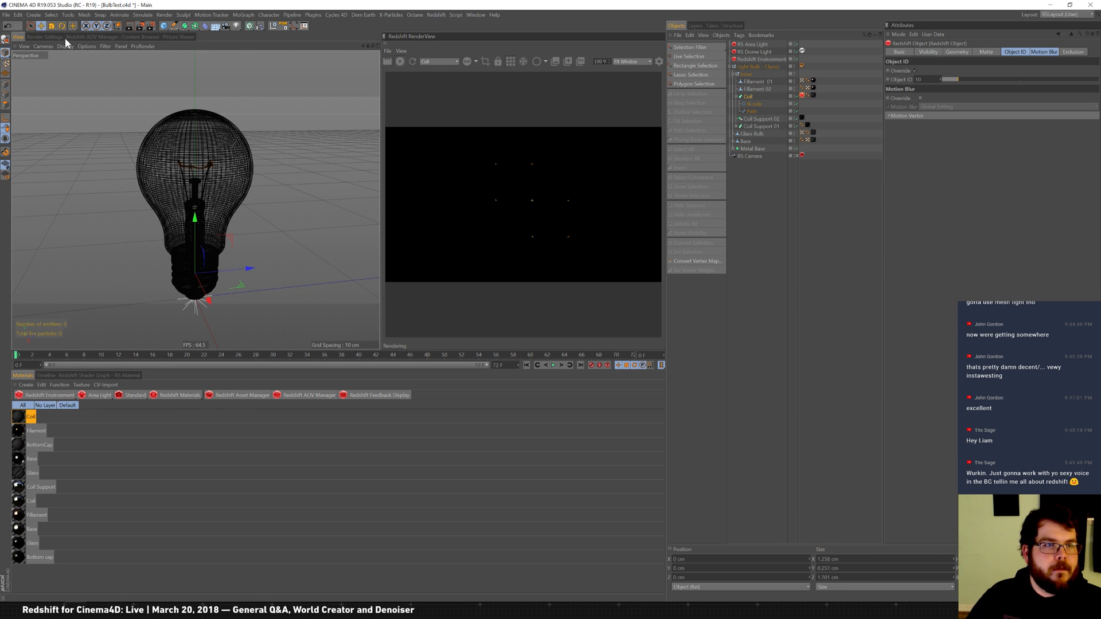
# Step: Add a second Puzzle Matte AOV named CoilObId in Object ID mode, with all three IDs at 10 and direct output enabled
pyautogui.click(102, 36)
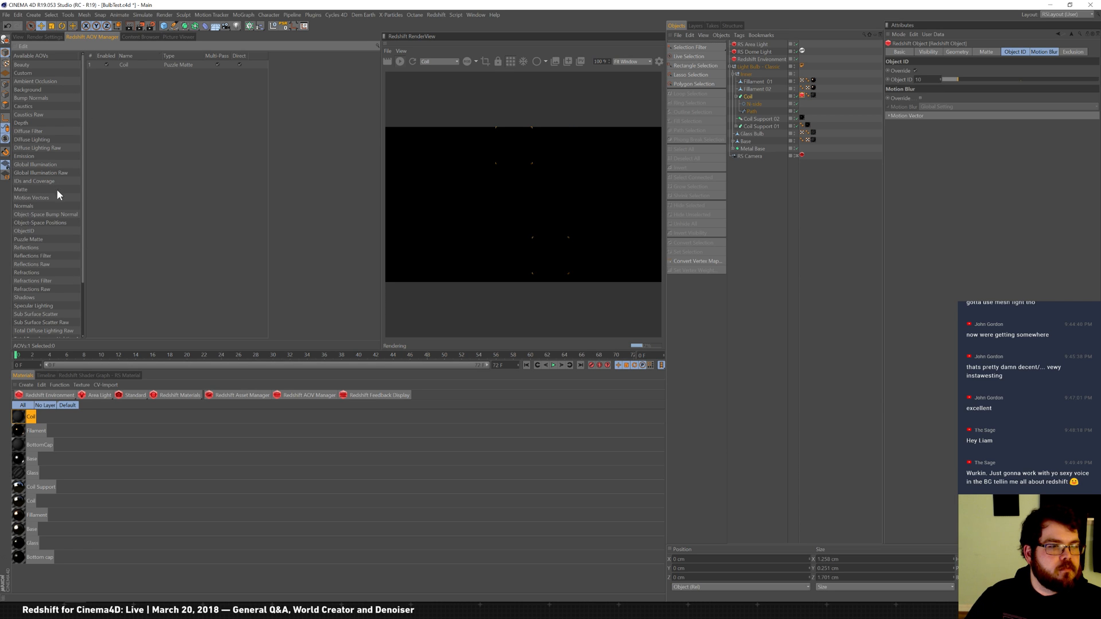
pyautogui.doubleClick(29, 239)
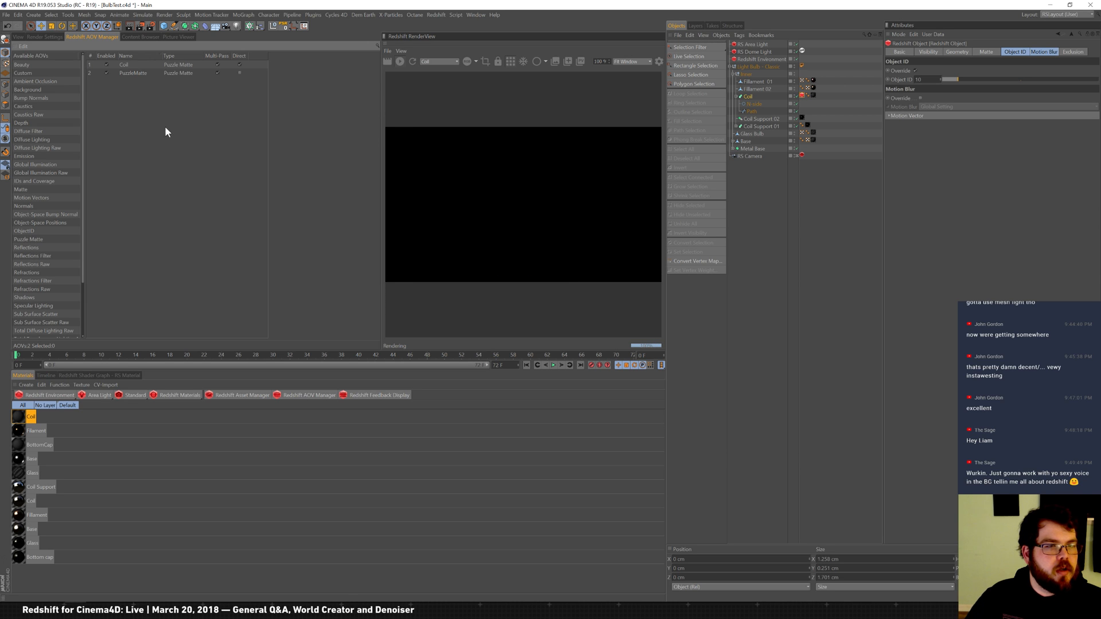
pyautogui.click(140, 72)
pyautogui.write('CoilObId')
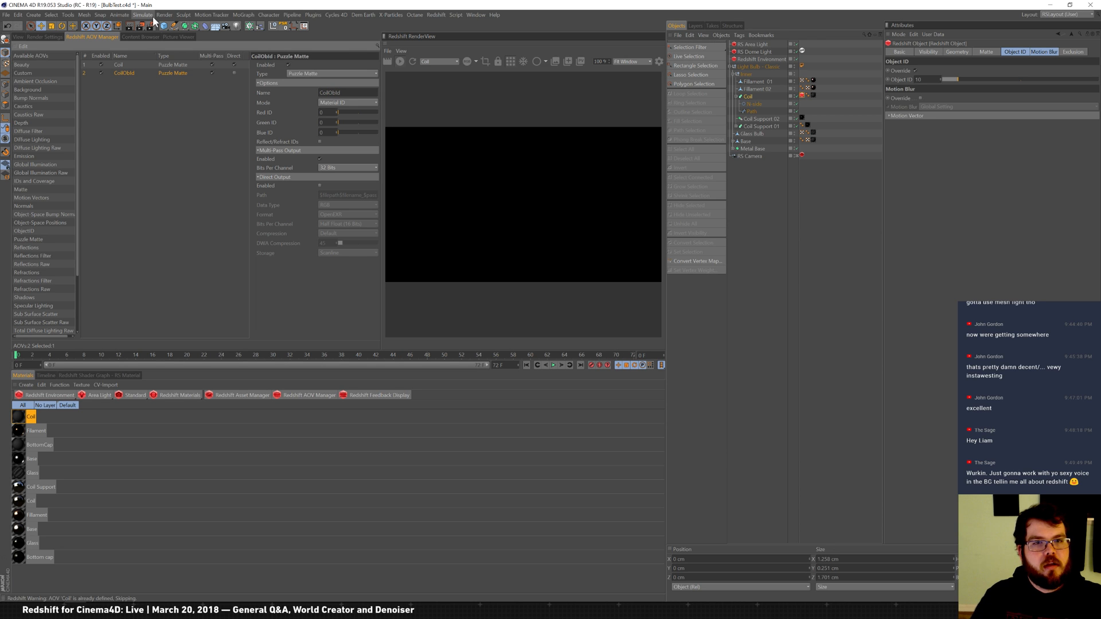
pyautogui.click(357, 102)
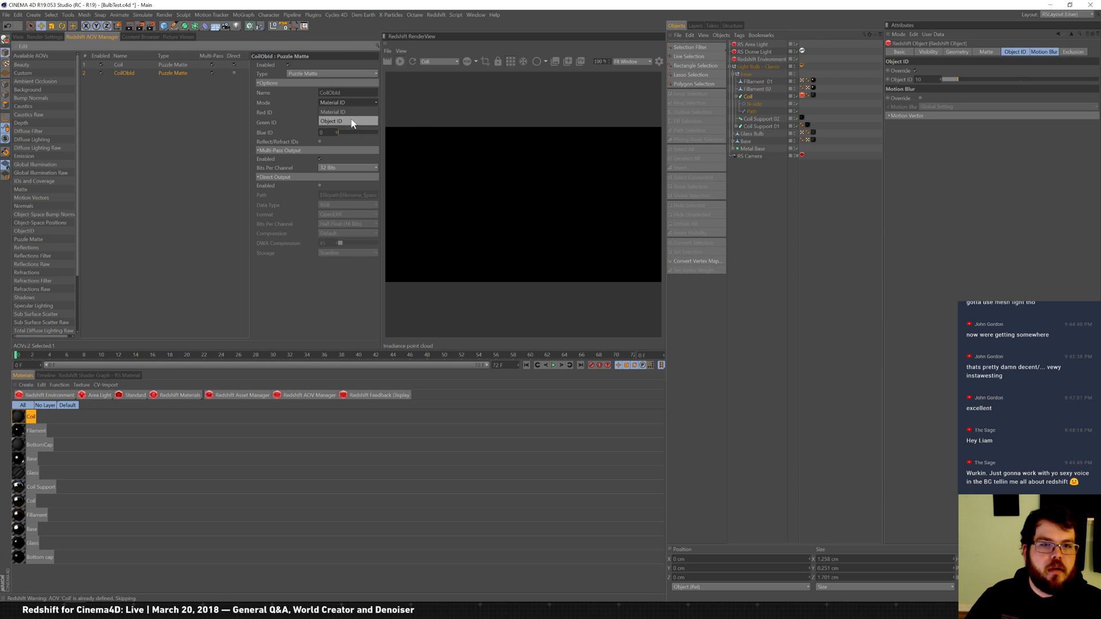
pyautogui.click(351, 121)
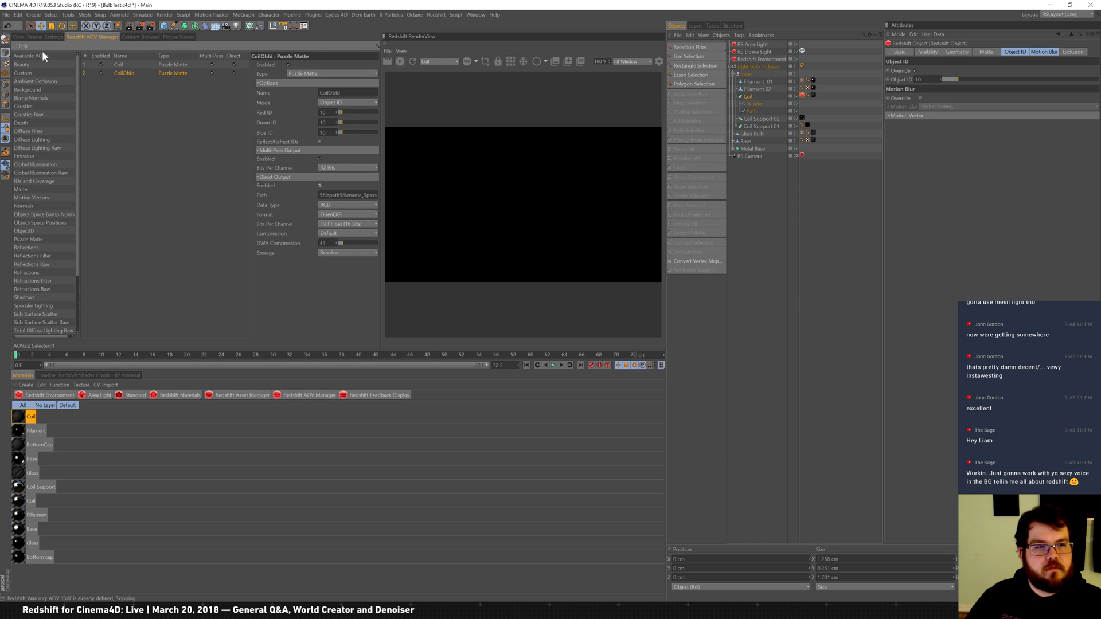
pyautogui.click(17, 37)
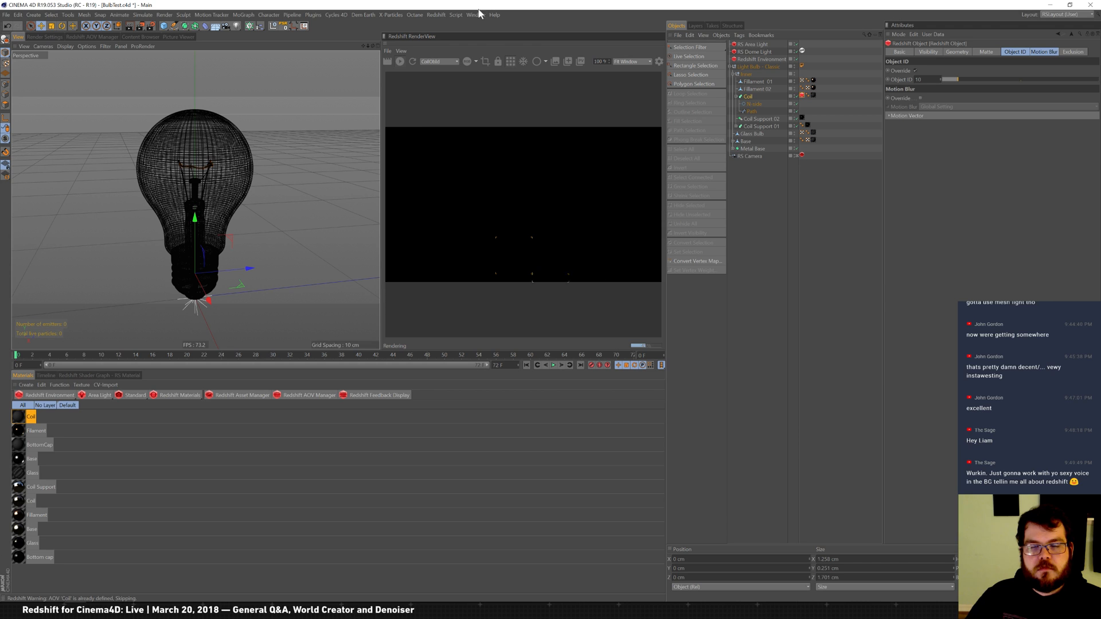
# Step: Copy the Coil's Redshift Object tag to the first filament object and compare the Coil and Beauty passes in the RenderView
pyautogui.keyDown('ctrl'); pyautogui.moveTo(803, 94); pyautogui.dragTo(771, 84); pyautogui.keyUp('ctrl')
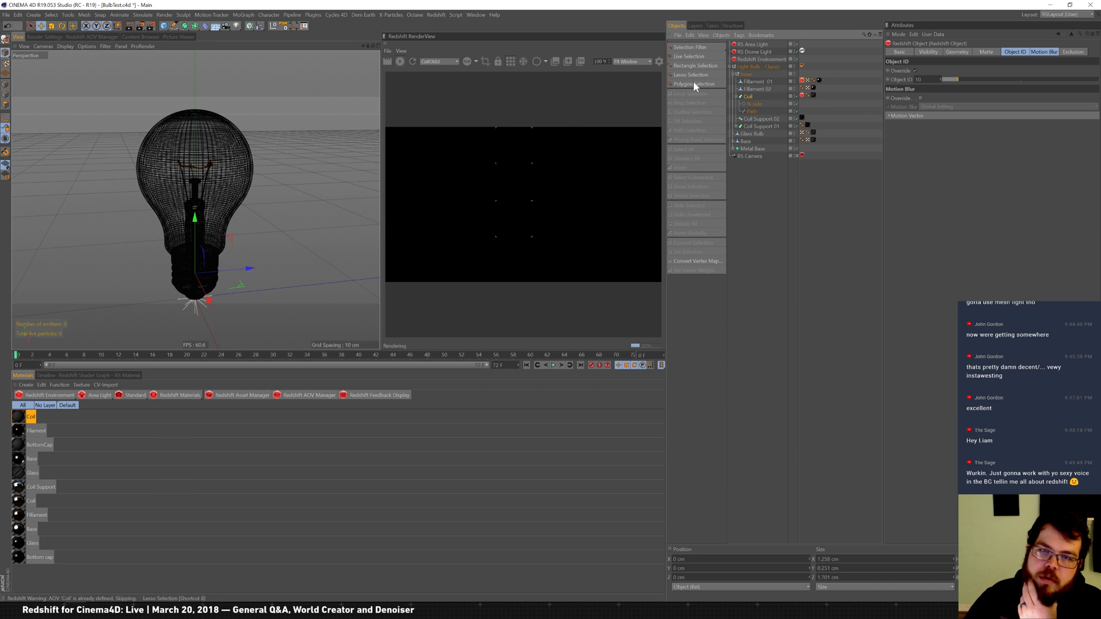
pyautogui.click(475, 62)
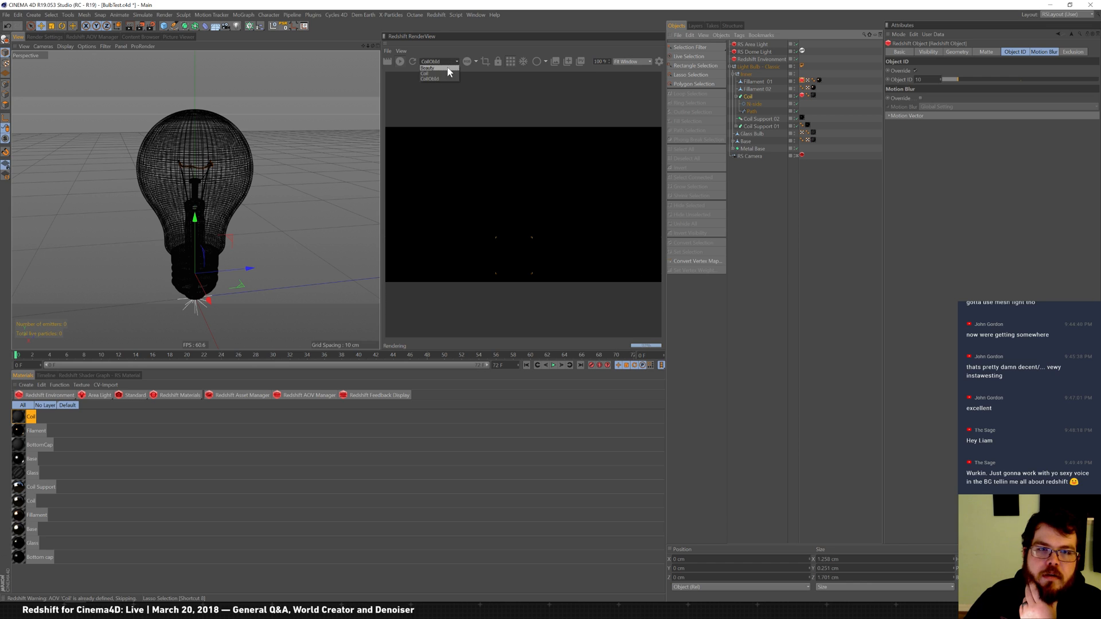
pyautogui.click(447, 68)
pyautogui.click(449, 60)
pyautogui.click(443, 74)
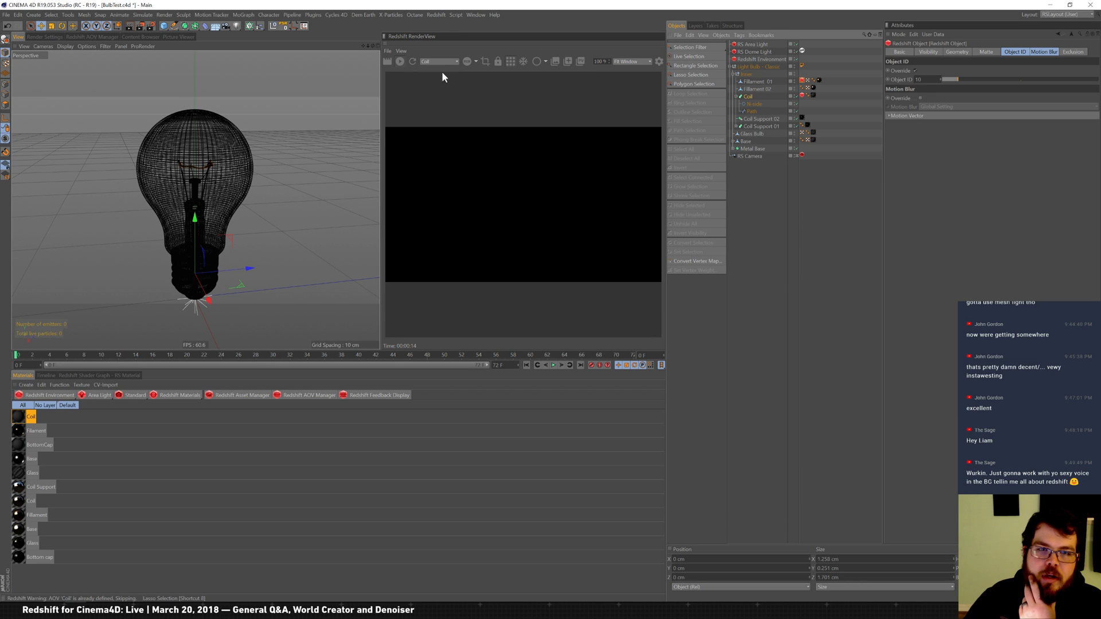
pyautogui.click(448, 60)
pyautogui.click(447, 68)
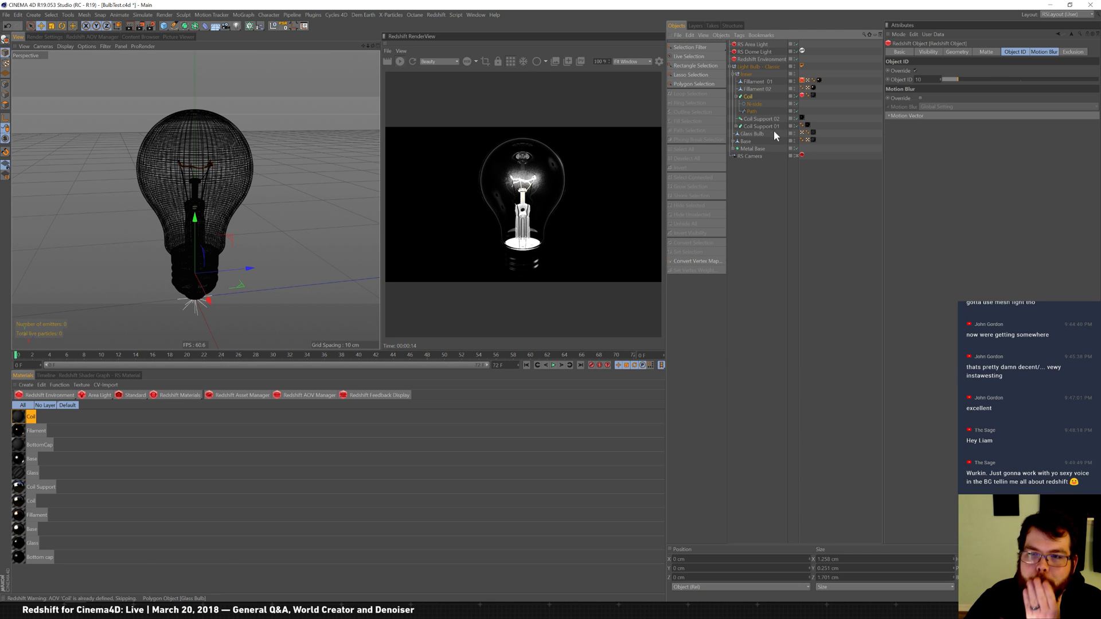
# Step: Copy the Coil's Redshift Object tag to the Base object
pyautogui.click(752, 141)
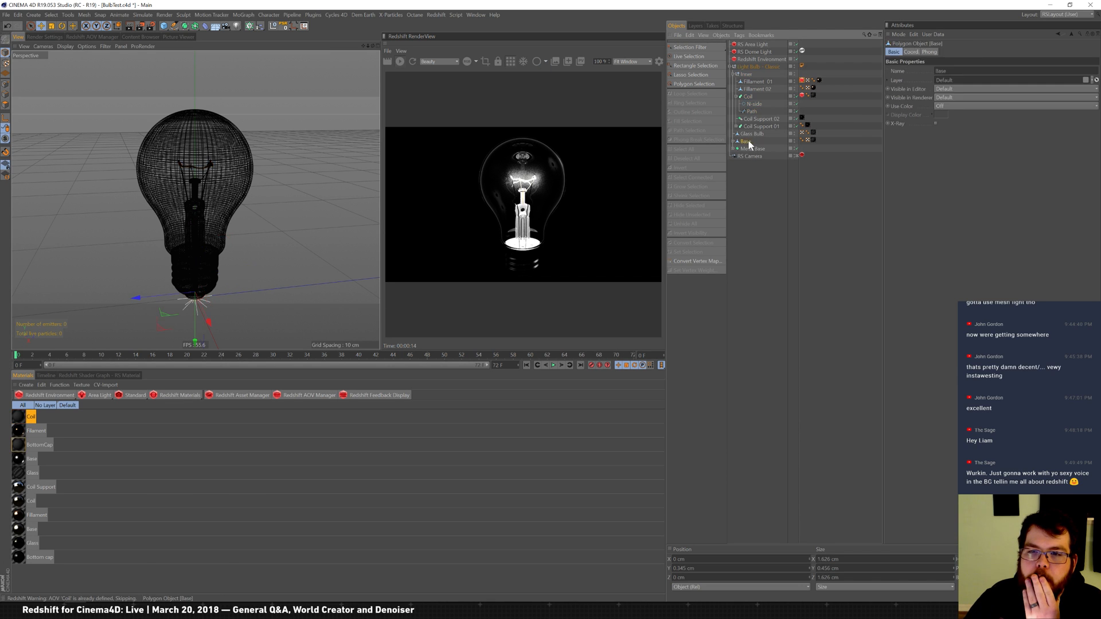
pyautogui.rightClick(747, 141)
pyautogui.click(747, 112)
pyautogui.keyDown('ctrl'); pyautogui.moveTo(802, 95); pyautogui.dragTo(753, 141); pyautogui.keyUp('ctrl')
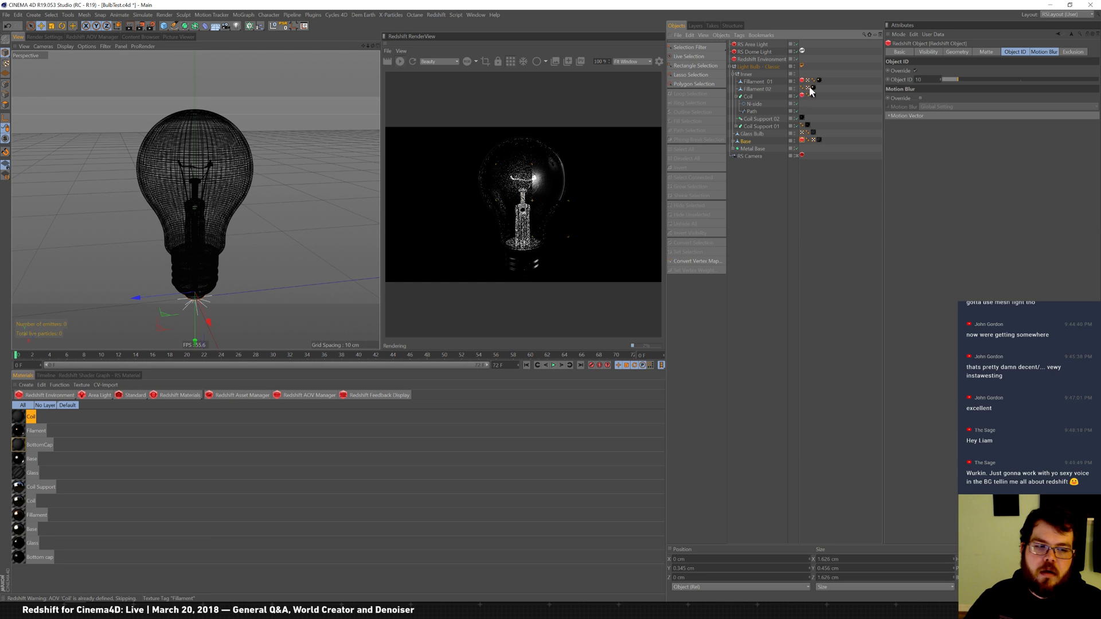
# Step: Rename the CoilObId Puzzle Matte AOV as ObID
pyautogui.click(92, 37)
pyautogui.click(131, 73)
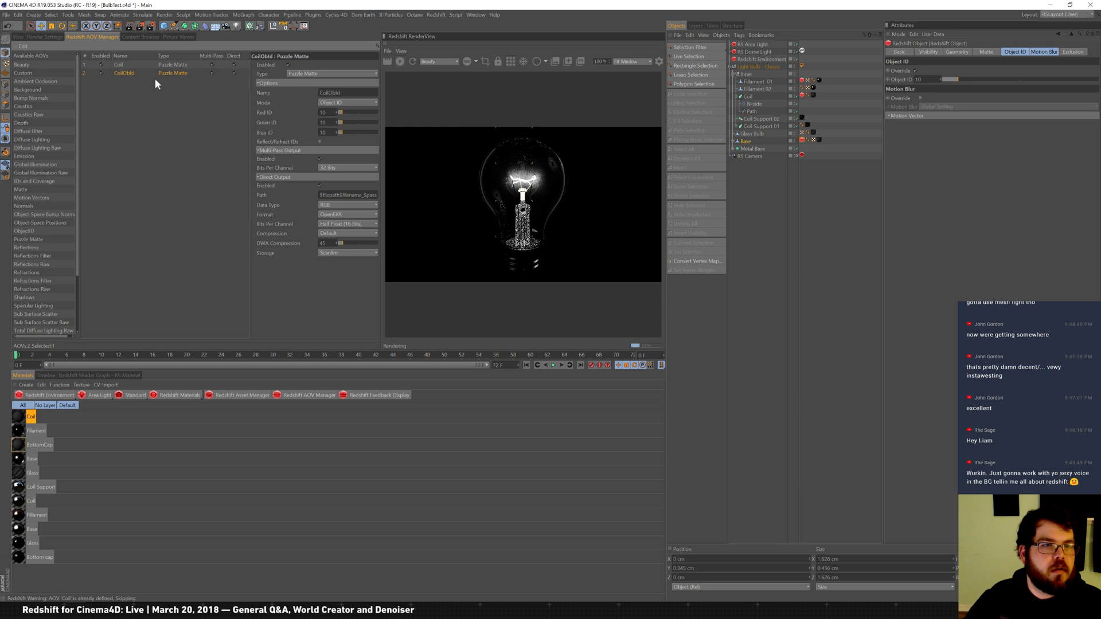
pyautogui.doubleClick(330, 92)
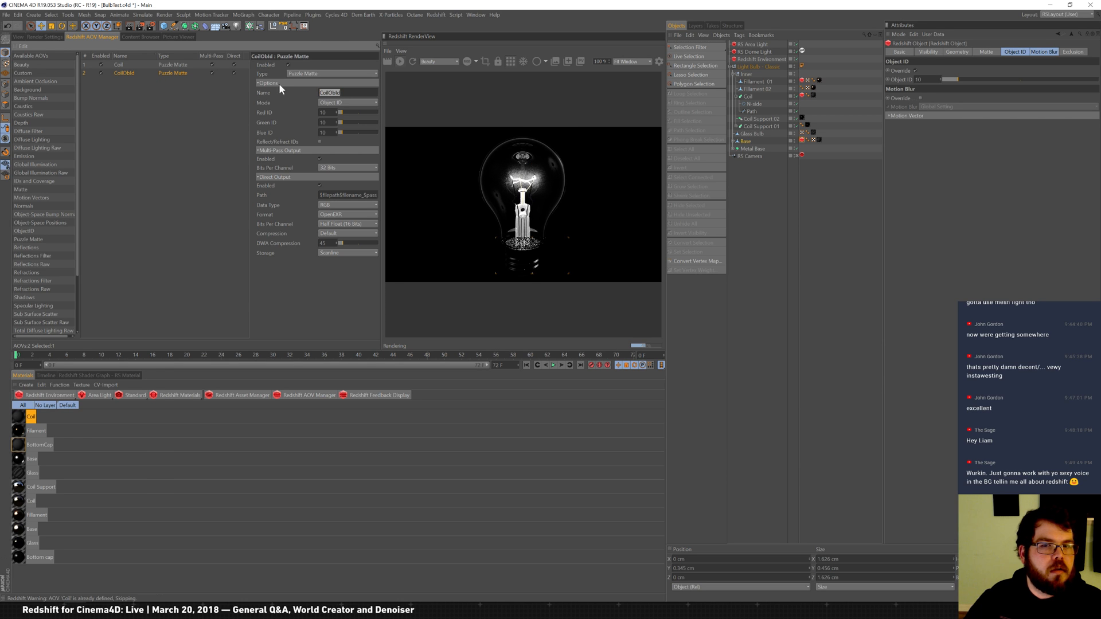
pyautogui.write('ObID')
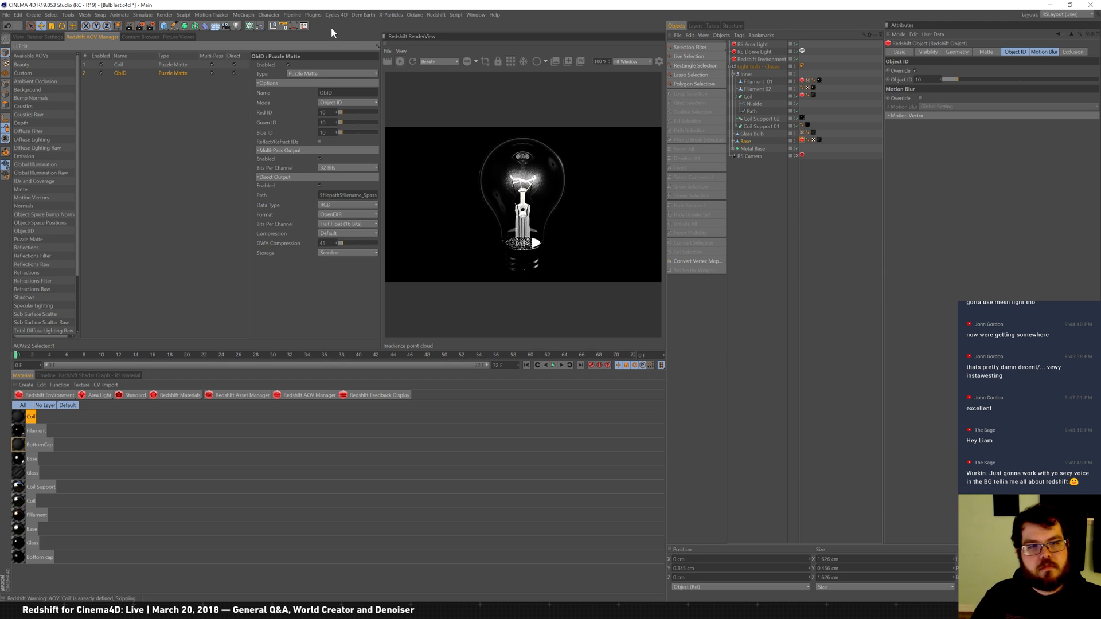
# Step: Display the ObID AOV in the RenderView and expand the Base object's hierarchy
pyautogui.click(20, 37)
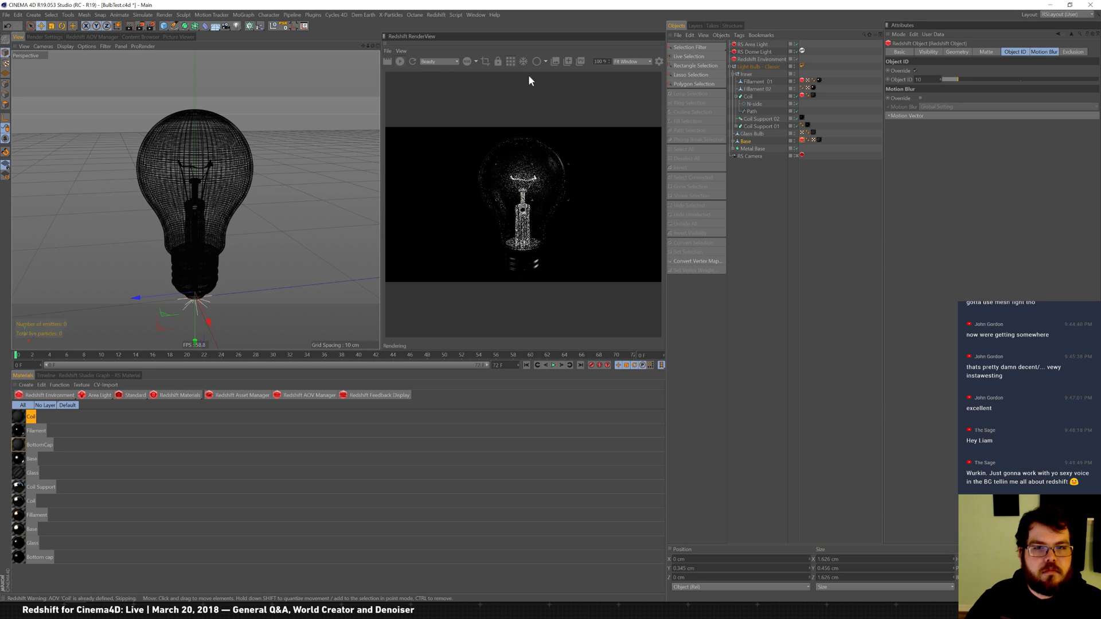
pyautogui.click(435, 79)
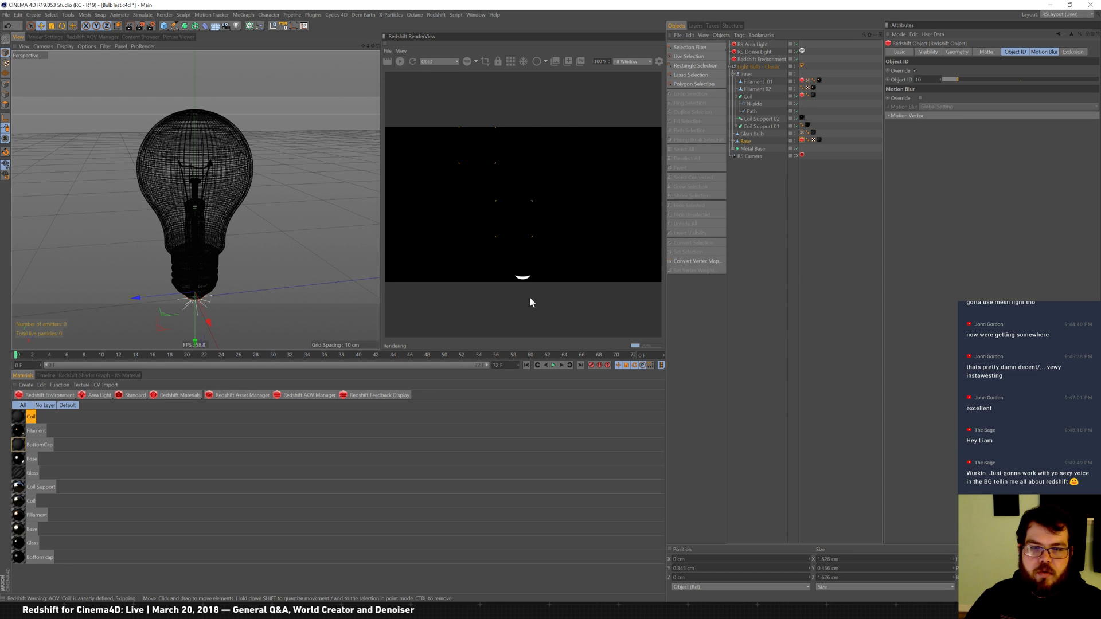
pyautogui.click(737, 141)
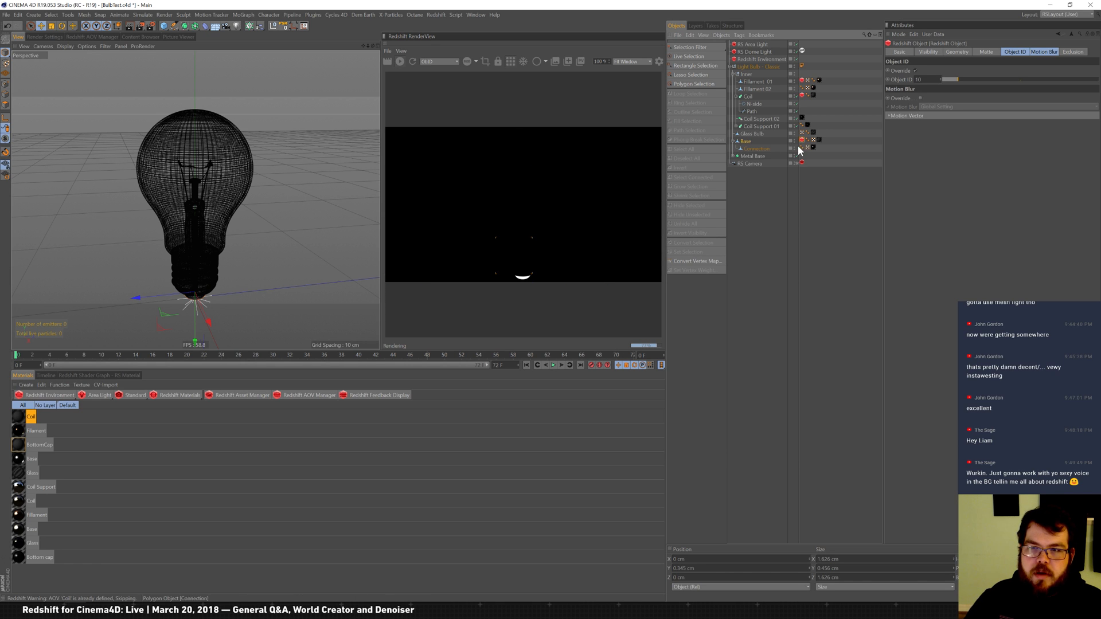
# Step: Move the Redshift Object tag from the Base object to Connection and finally to the Metal Base object
pyautogui.click(774, 149)
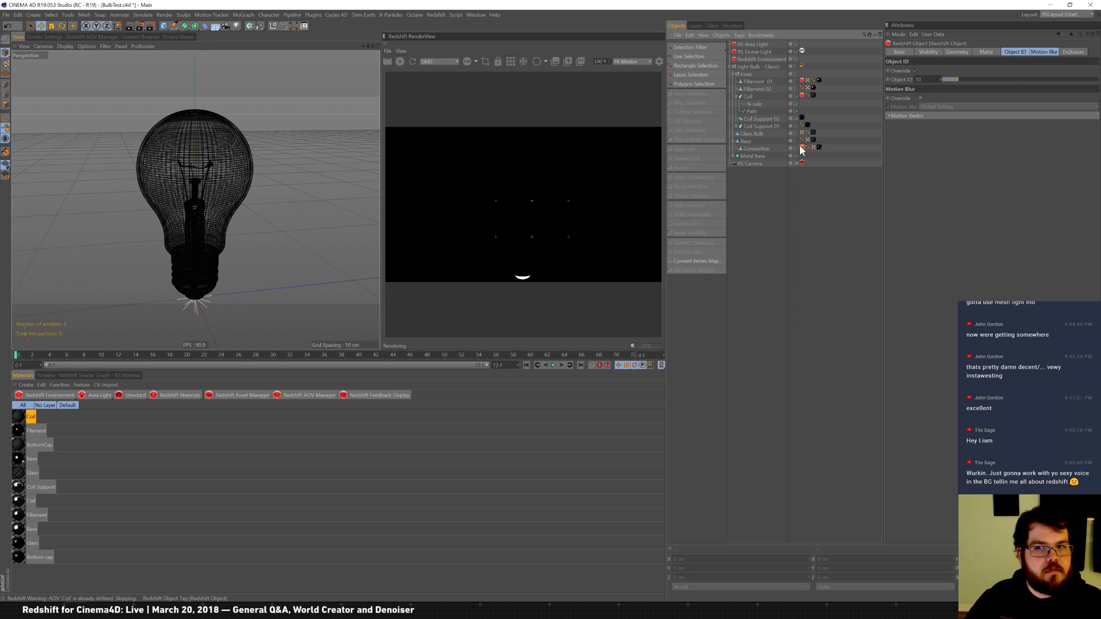
pyautogui.moveTo(806, 158); pyautogui.dragTo(805, 156)
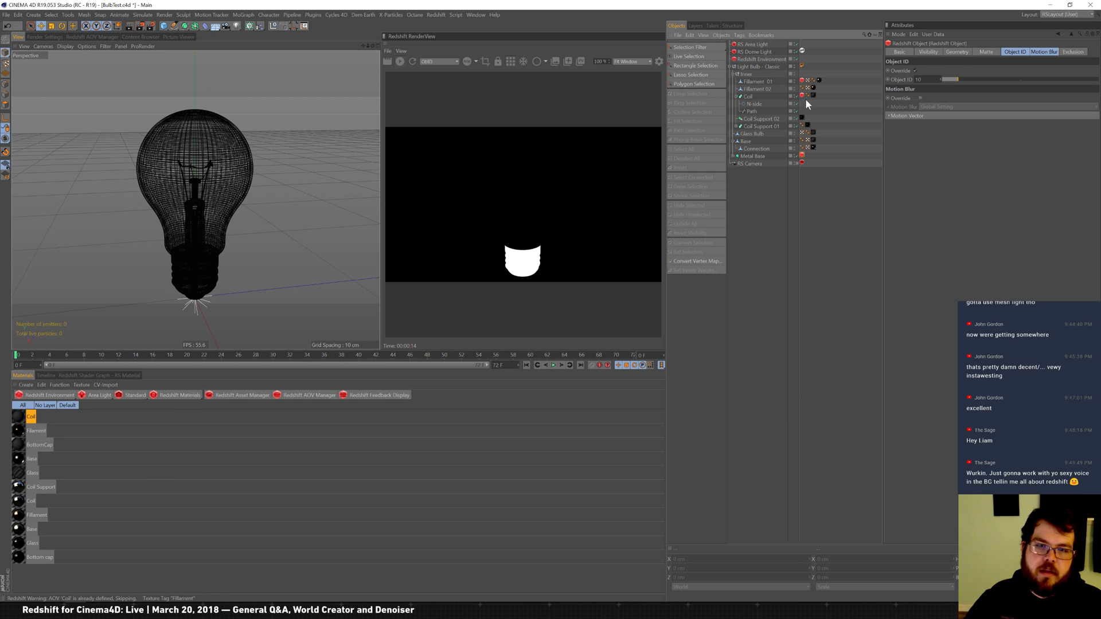
# Step: Check the Object ID settings of the first filament's Redshift Object tag, and view the Coil and Beauty passes in the RenderView
pyautogui.click(748, 96)
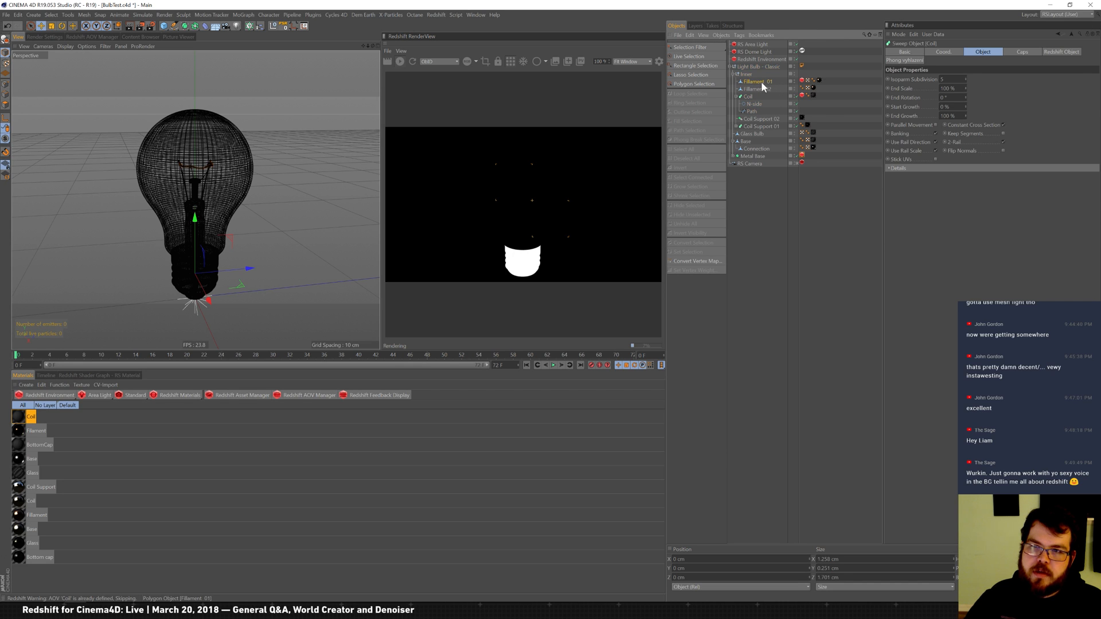
pyautogui.click(763, 82)
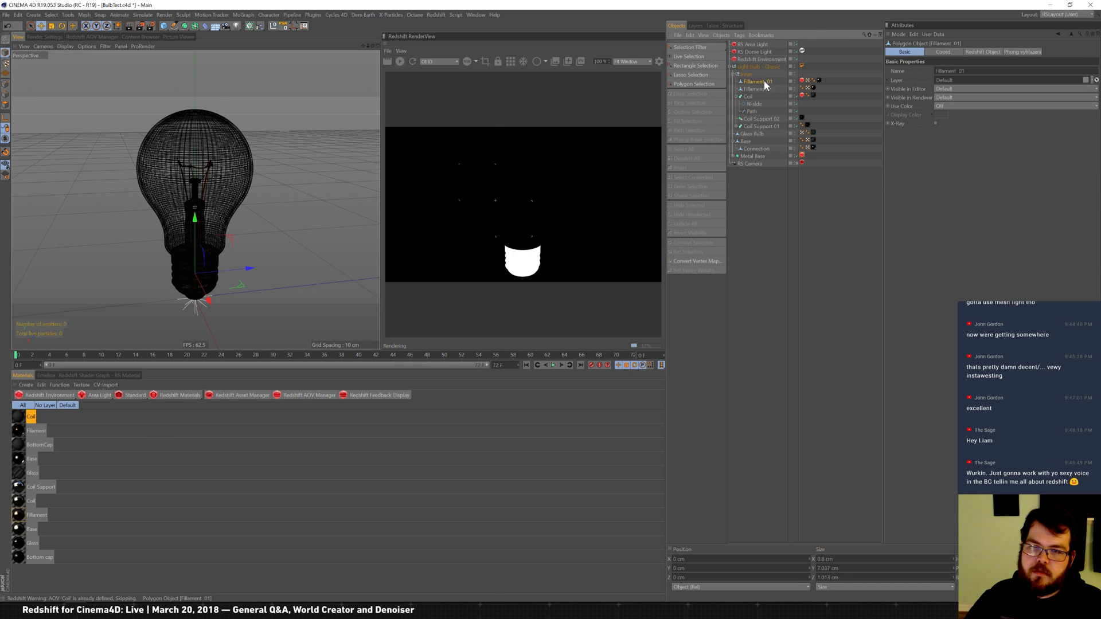
pyautogui.click(804, 81)
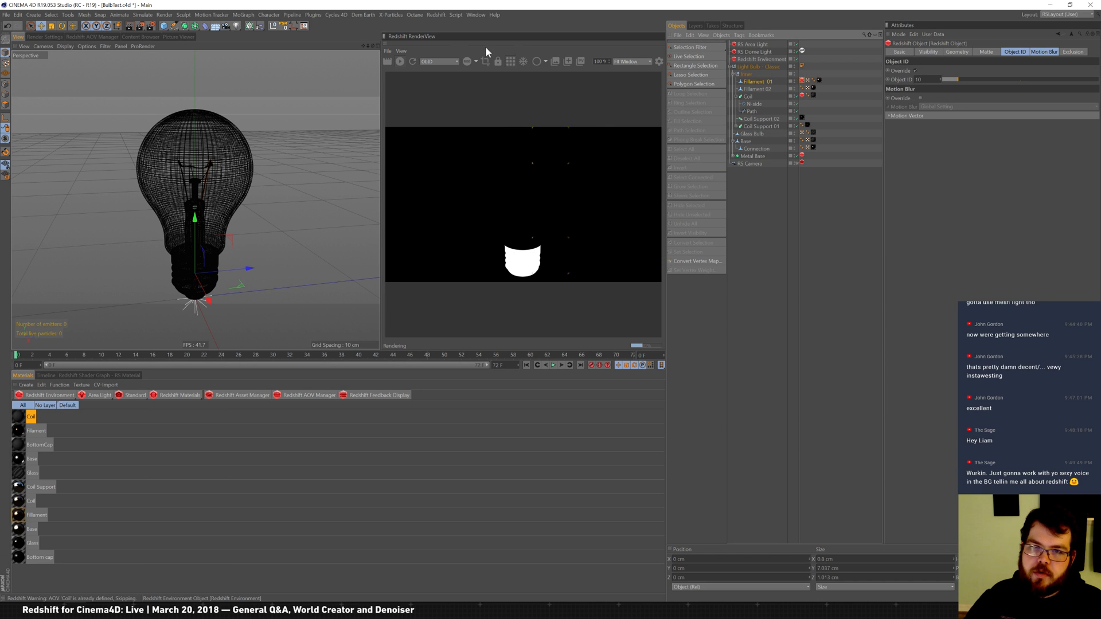
pyautogui.click(440, 74)
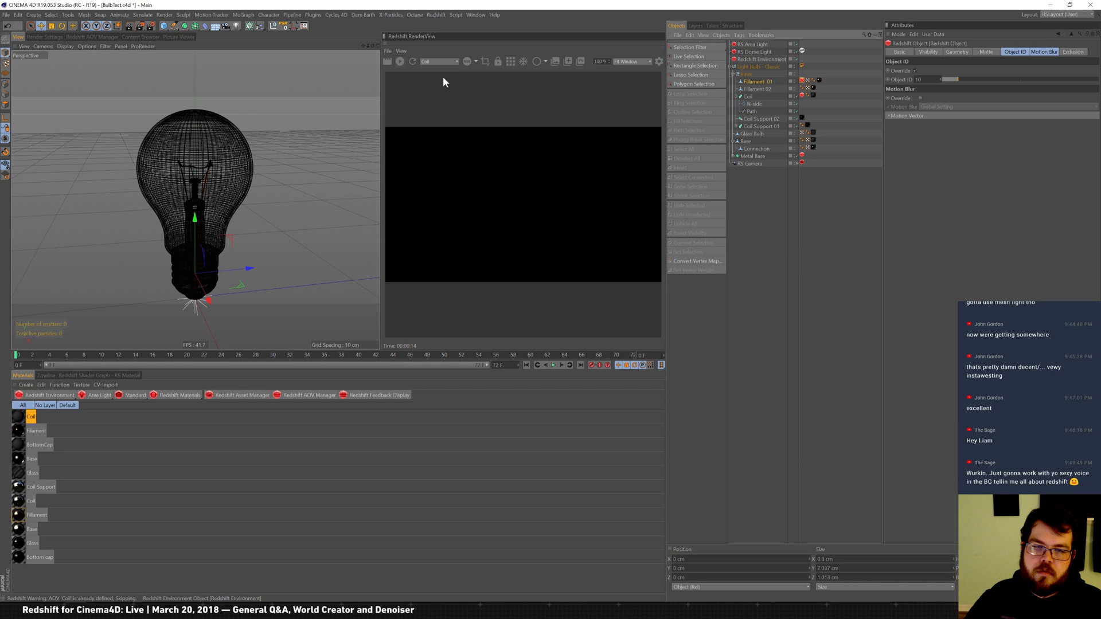
pyautogui.click(452, 61)
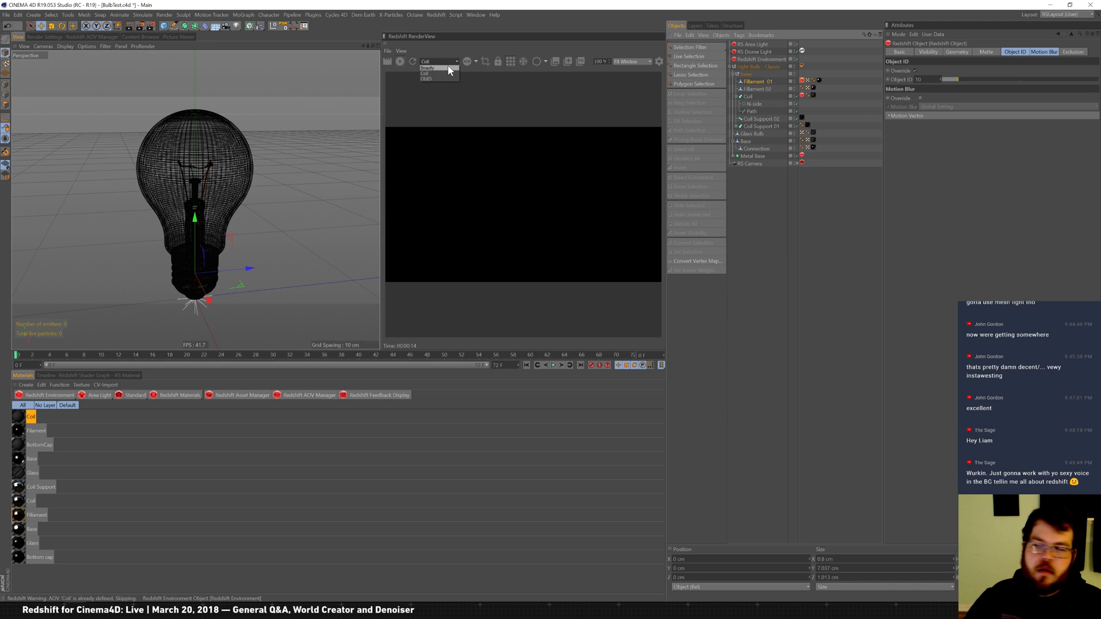
pyautogui.click(450, 68)
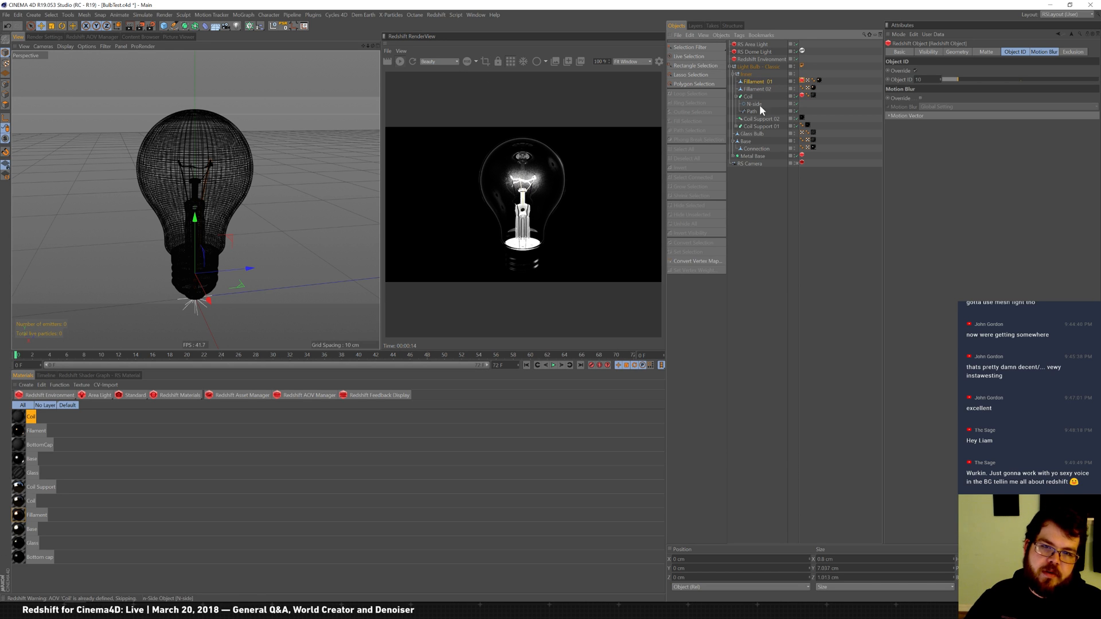
# Step: Switch to Fusion Studio and open the recent composition SHOT_003-1.comp
pyautogui.click(45, 37)
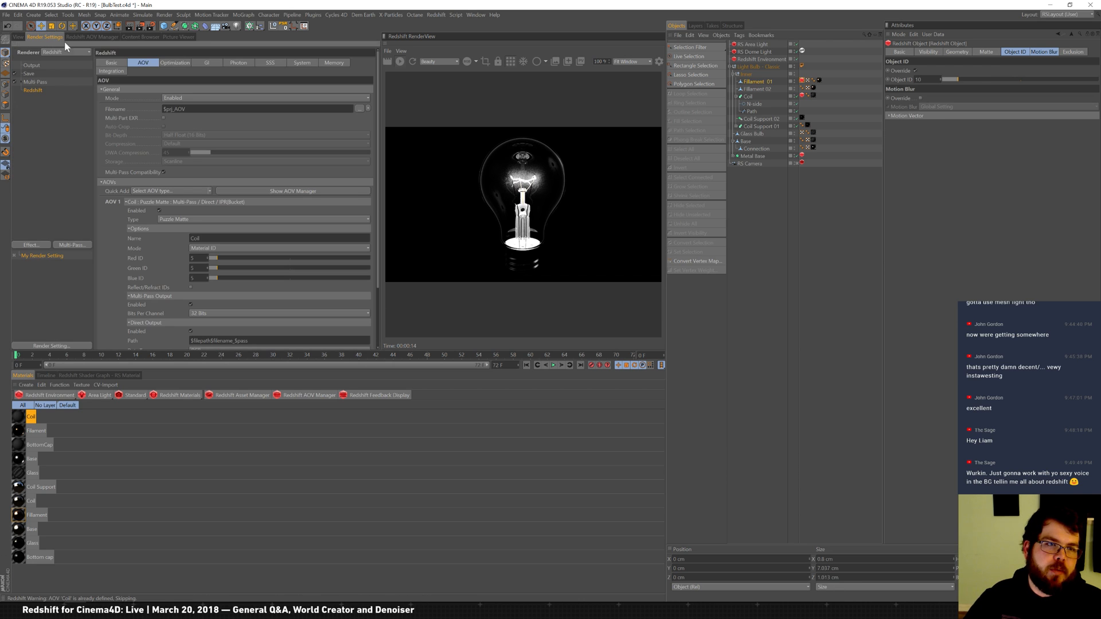
pyautogui.press('super')
pyautogui.write('fus')
pyautogui.press('Return')
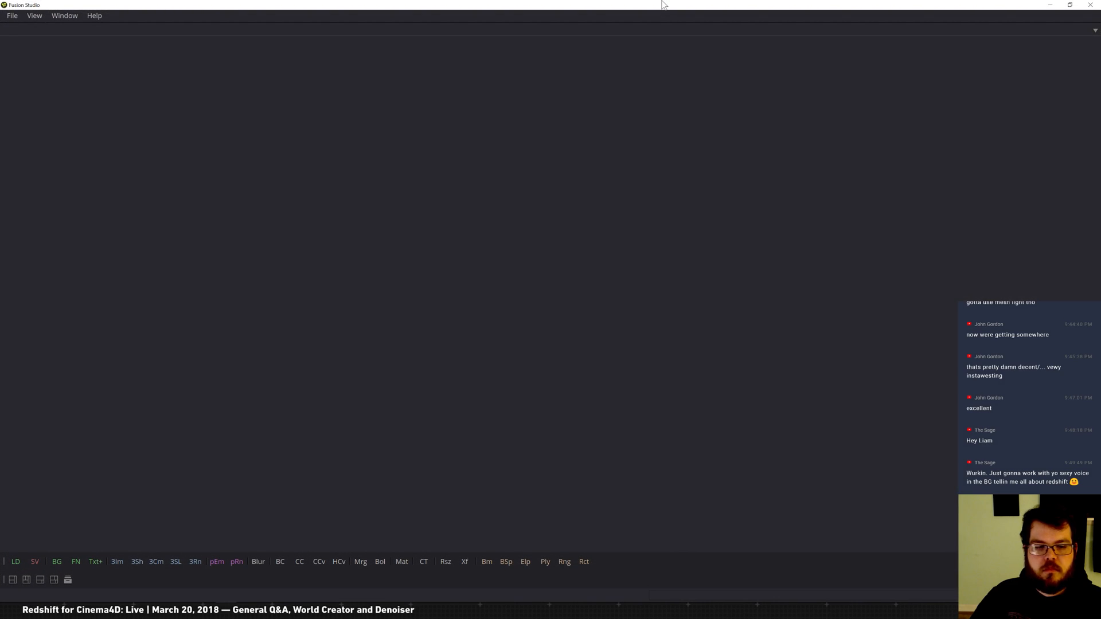
pyautogui.click(12, 16)
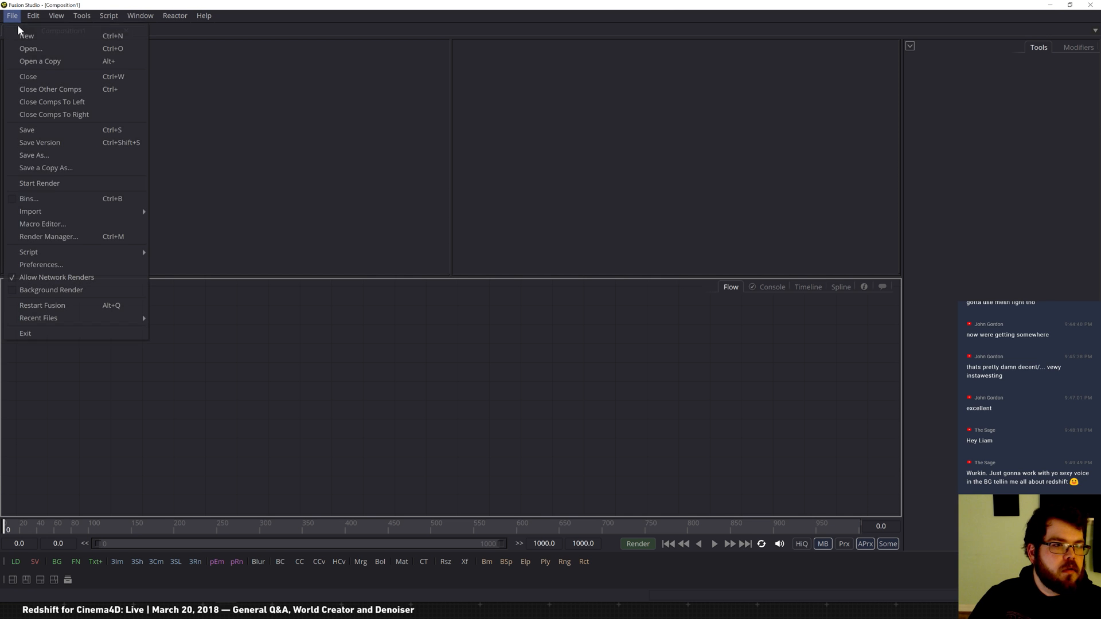
pyautogui.moveTo(123, 253)
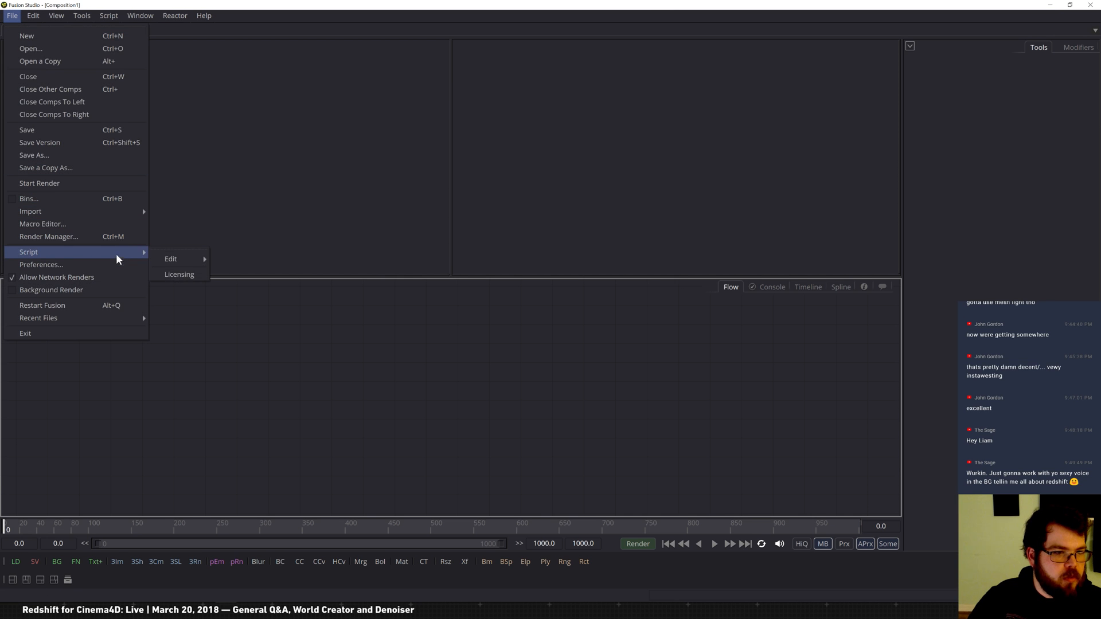
pyautogui.moveTo(111, 214)
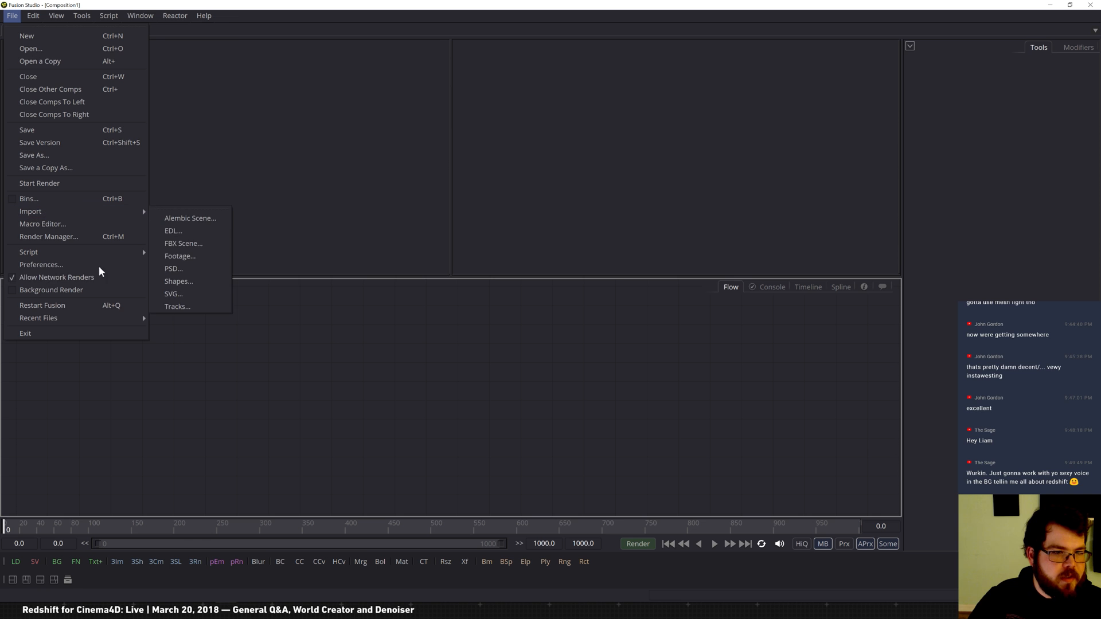
pyautogui.moveTo(106, 321)
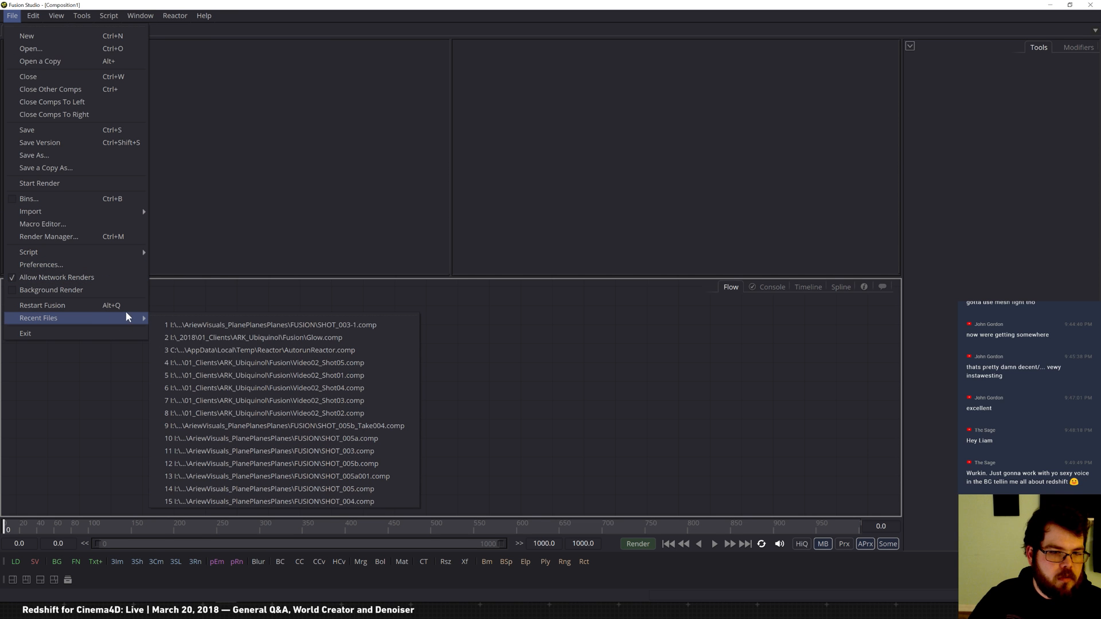
pyautogui.click(342, 326)
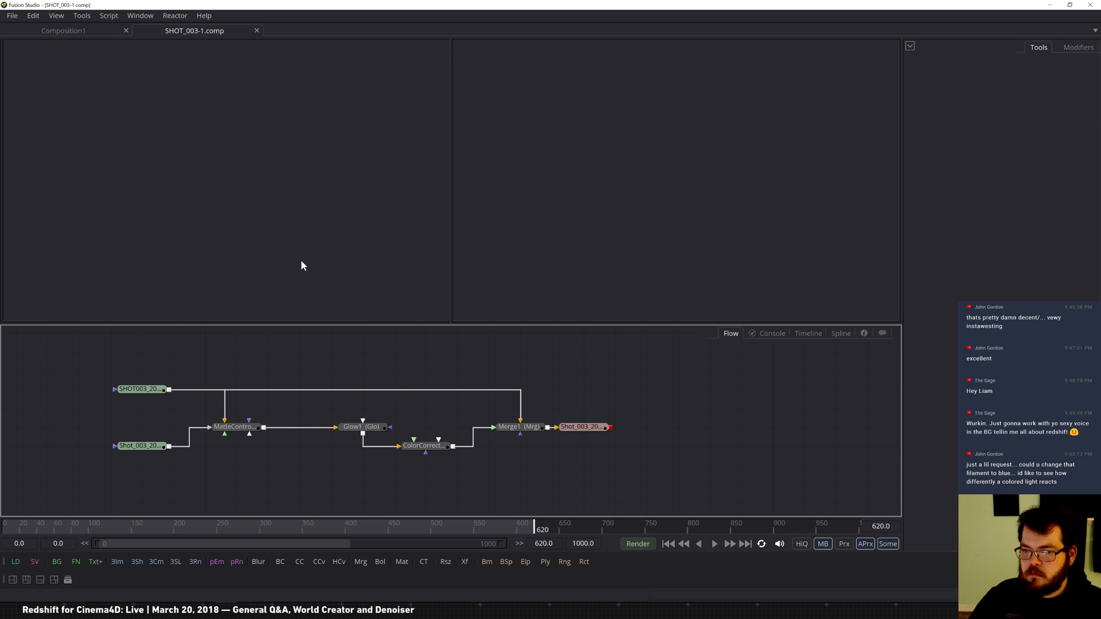
# Step: Return to Cinema 4D and set the RS Area Light's color to cyan, RGB 0, 255, 255
pyautogui.hotkey('alt', 'Tab')
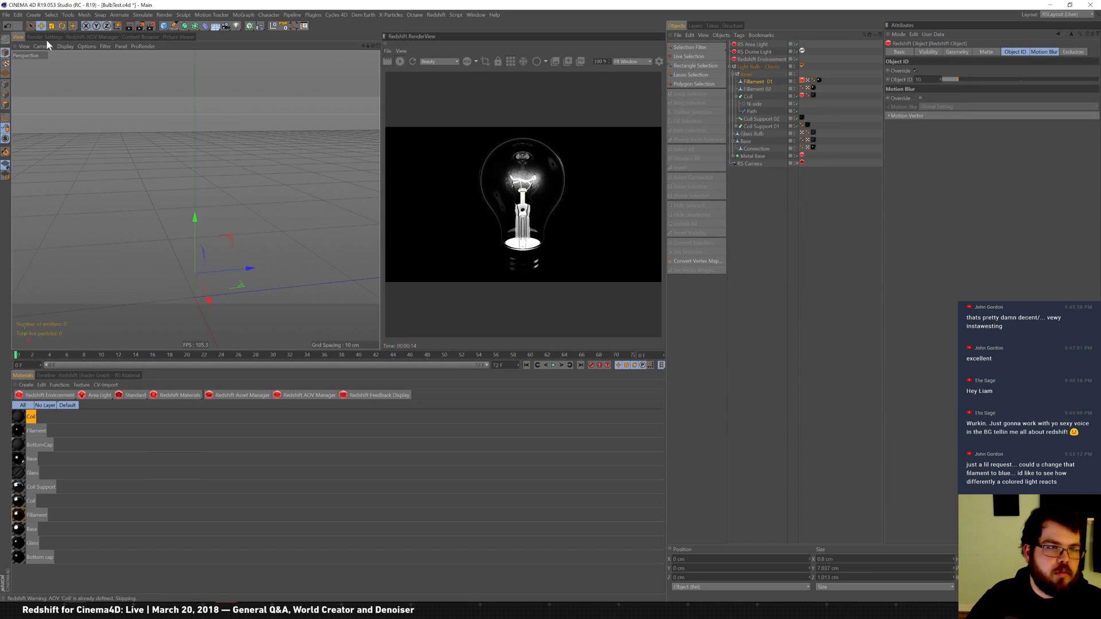
pyautogui.click(764, 45)
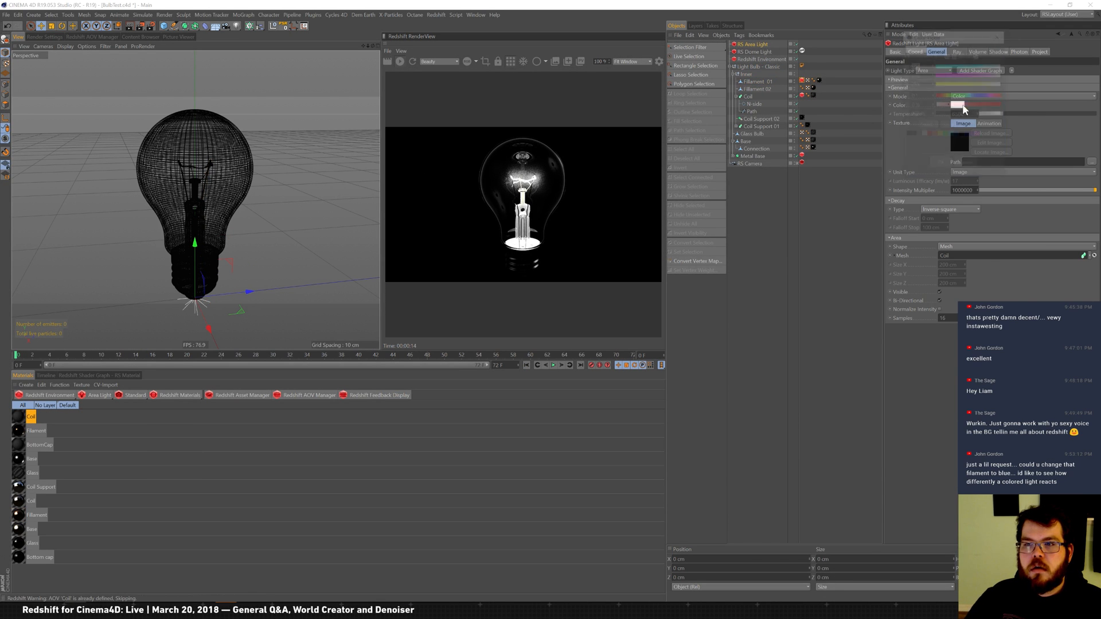
pyautogui.click(955, 106)
pyautogui.moveTo(992, 65); pyautogui.dragTo(936, 66)
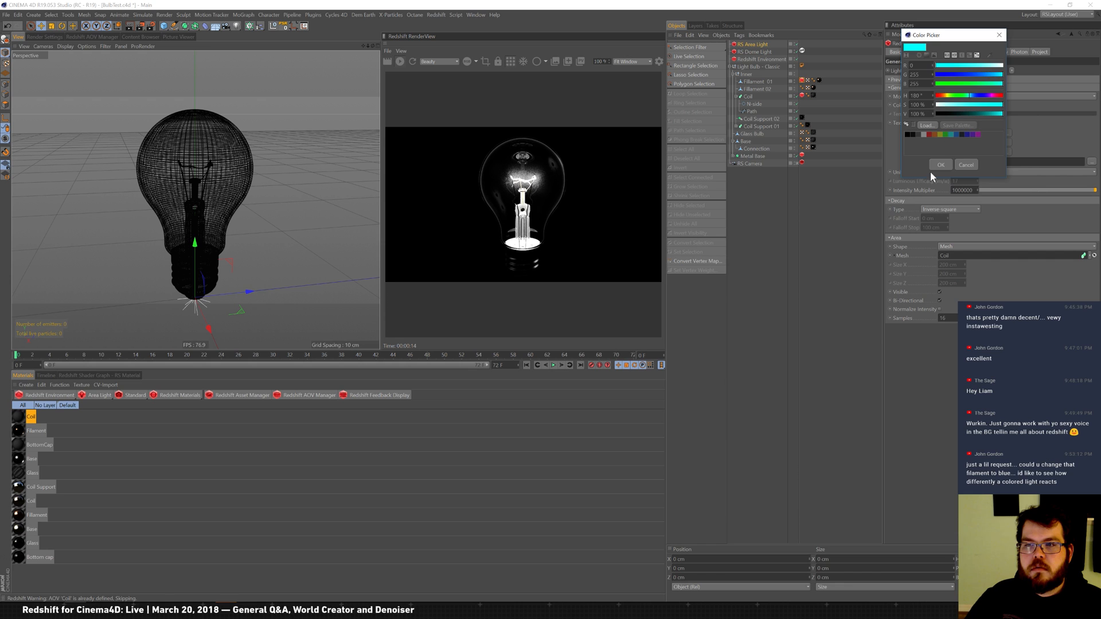
pyautogui.click(940, 165)
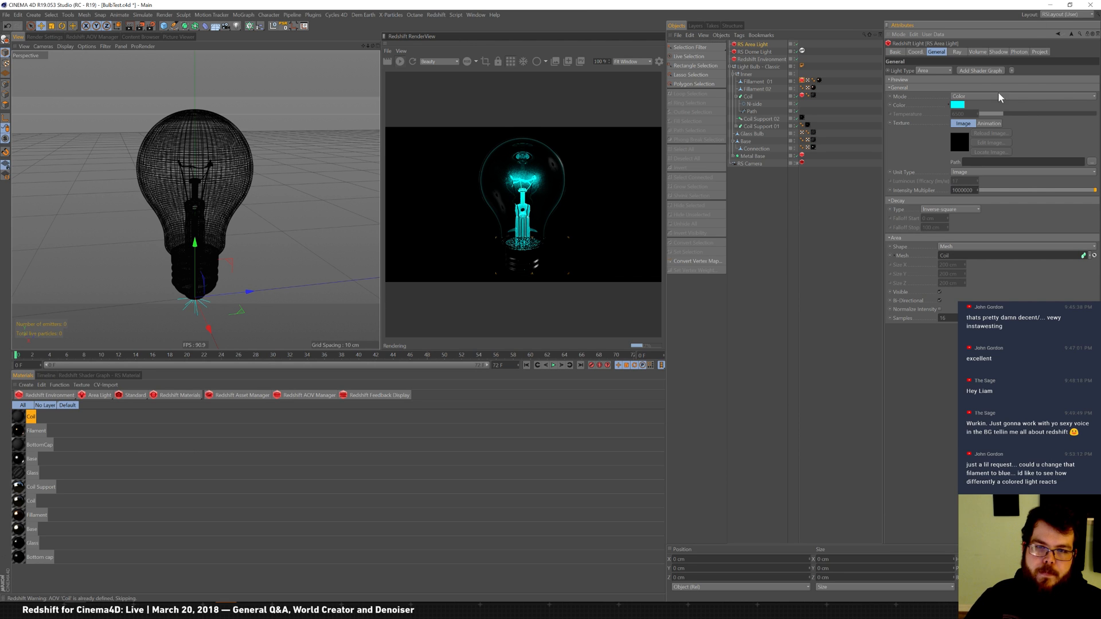
pyautogui.click(958, 105)
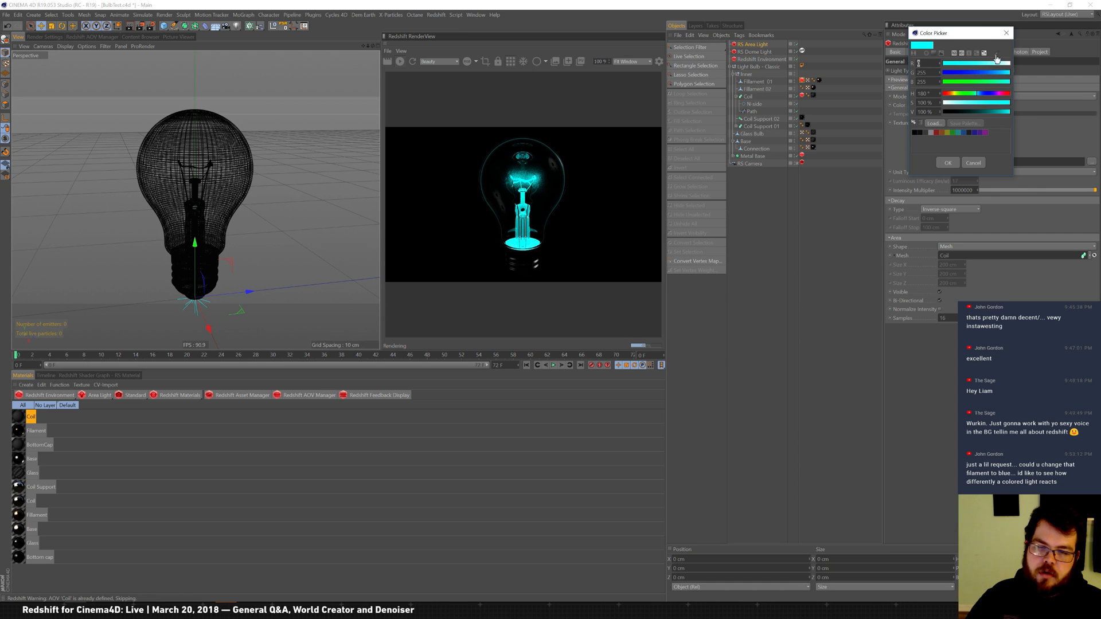
pyautogui.click(1006, 33)
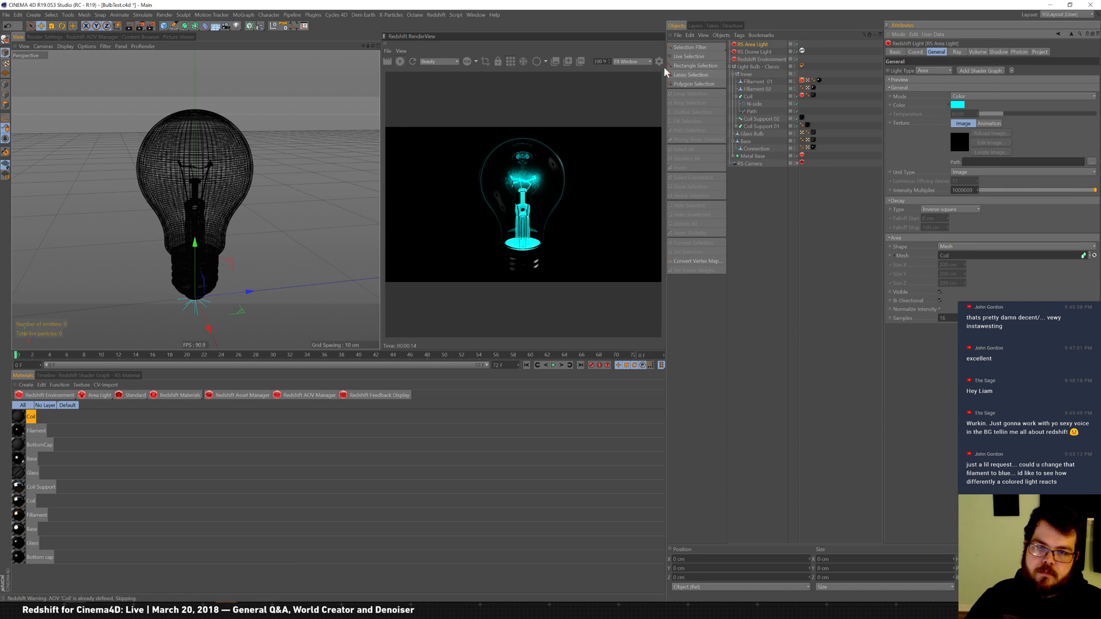
pyautogui.click(962, 106)
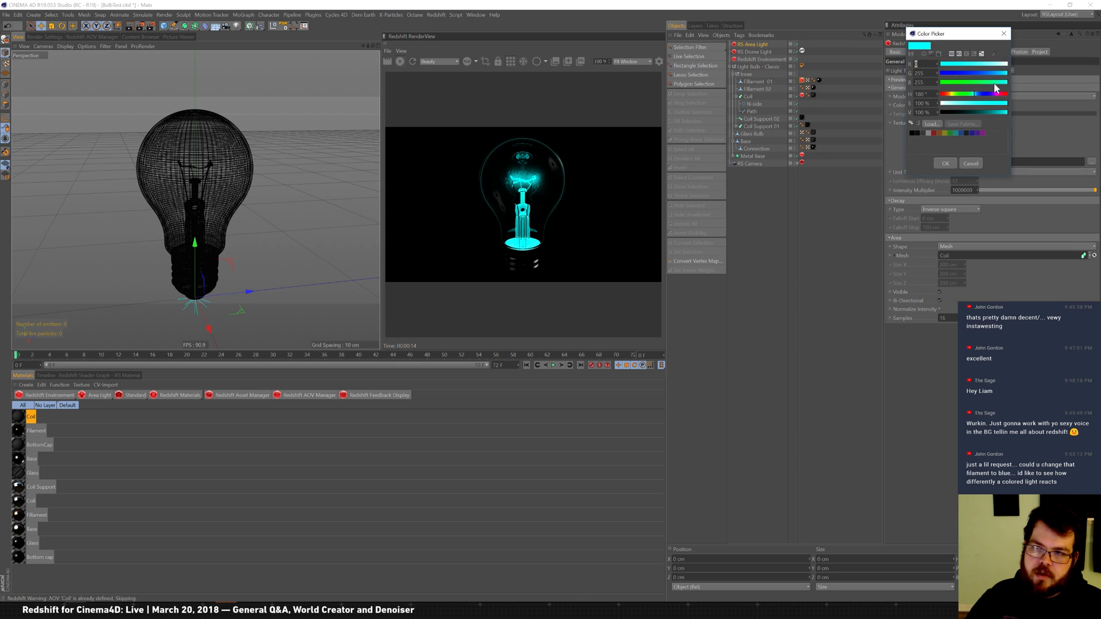
pyautogui.click(1003, 33)
# Step: Switch the RS Area Light's color mode to Temperature and set the temperature to 8500
pyautogui.click(977, 97)
pyautogui.click(978, 107)
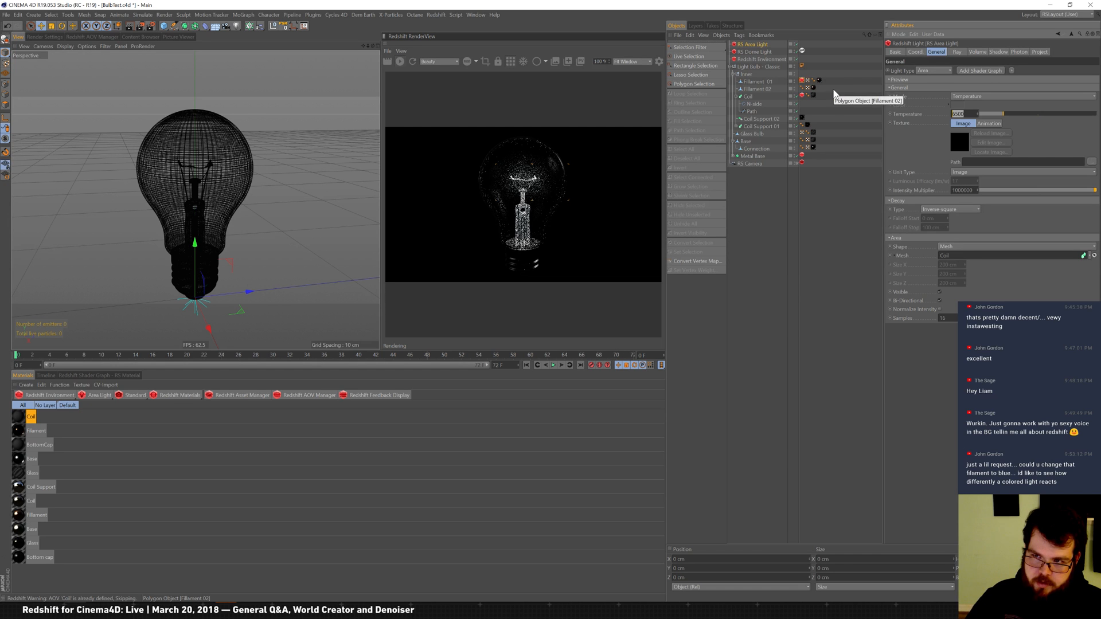
pyautogui.write('8500')
pyautogui.press('Return')
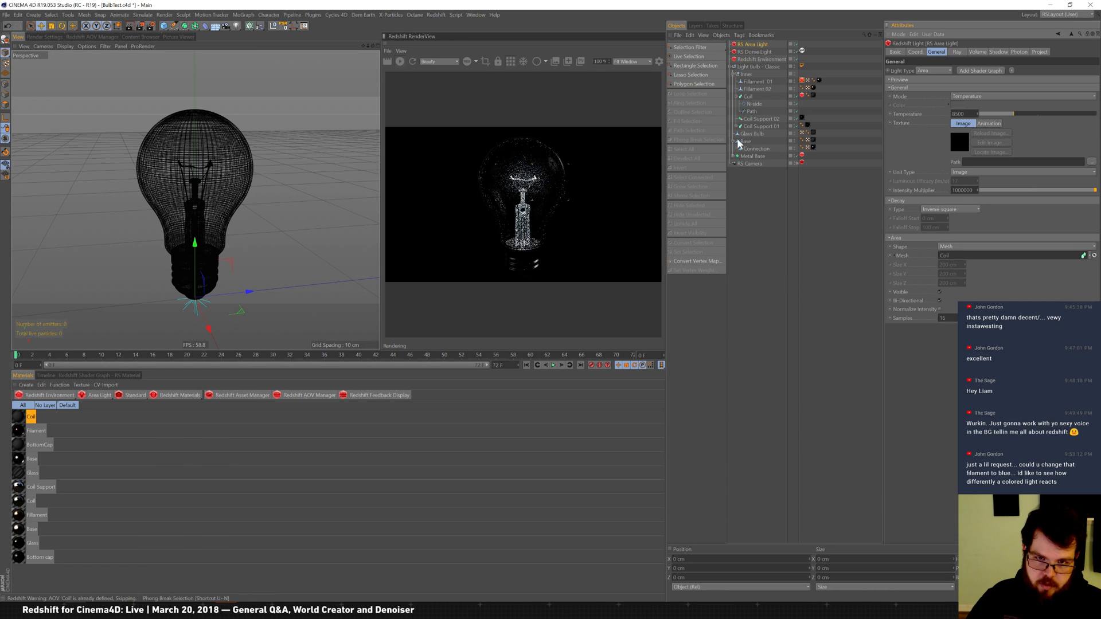
# Step: Raise the RS Area Light's temperature to 15000 for a bluer glow
pyautogui.click(964, 114)
pyautogui.doubleClick(964, 114)
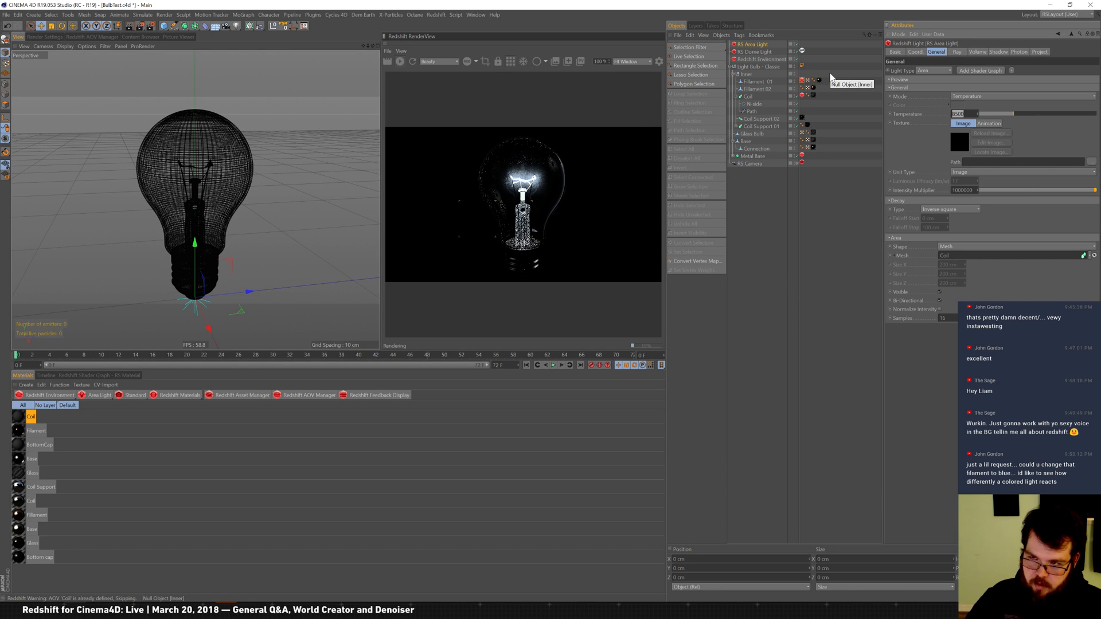
pyautogui.write('15000')
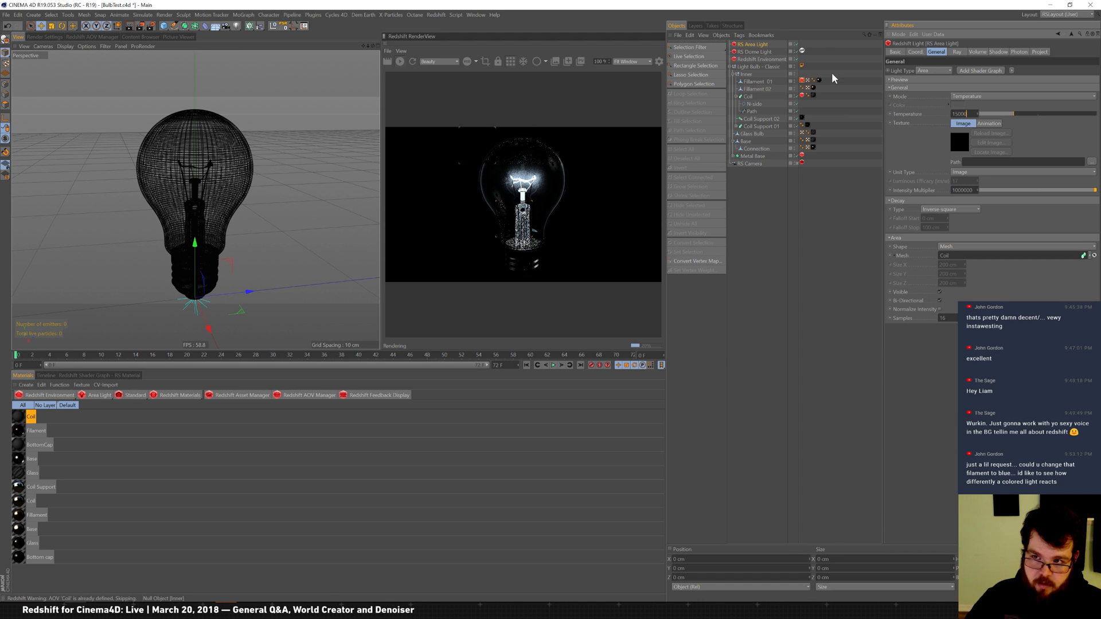
pyautogui.press('Return')
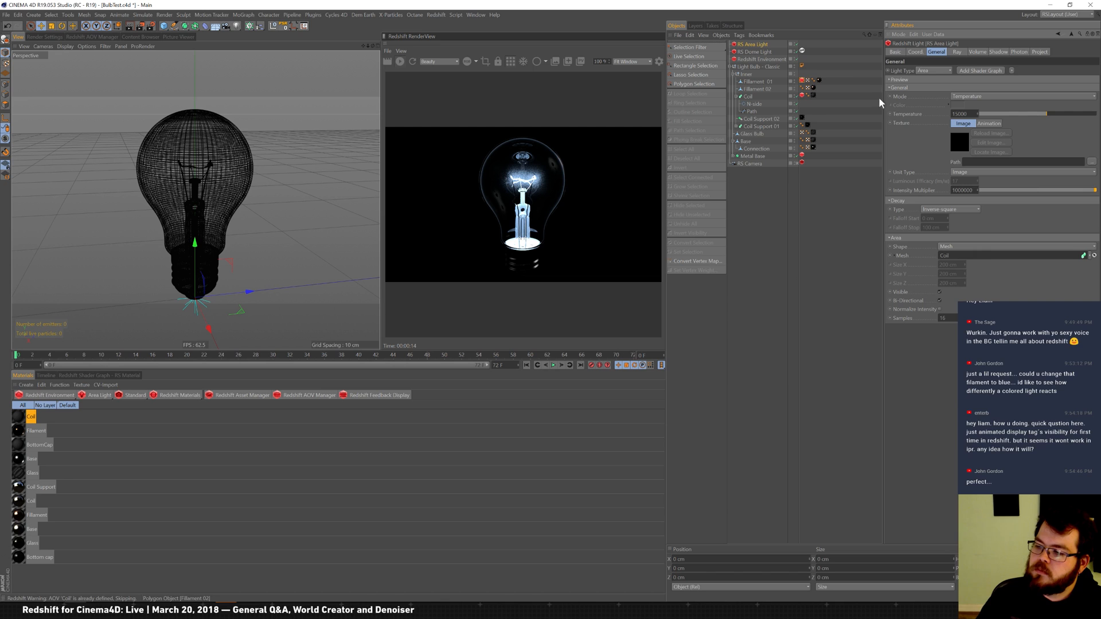
# Step: Review the Matte, Geometry and Visibility settings of the Coil's Redshift Object tag
pyautogui.click(803, 96)
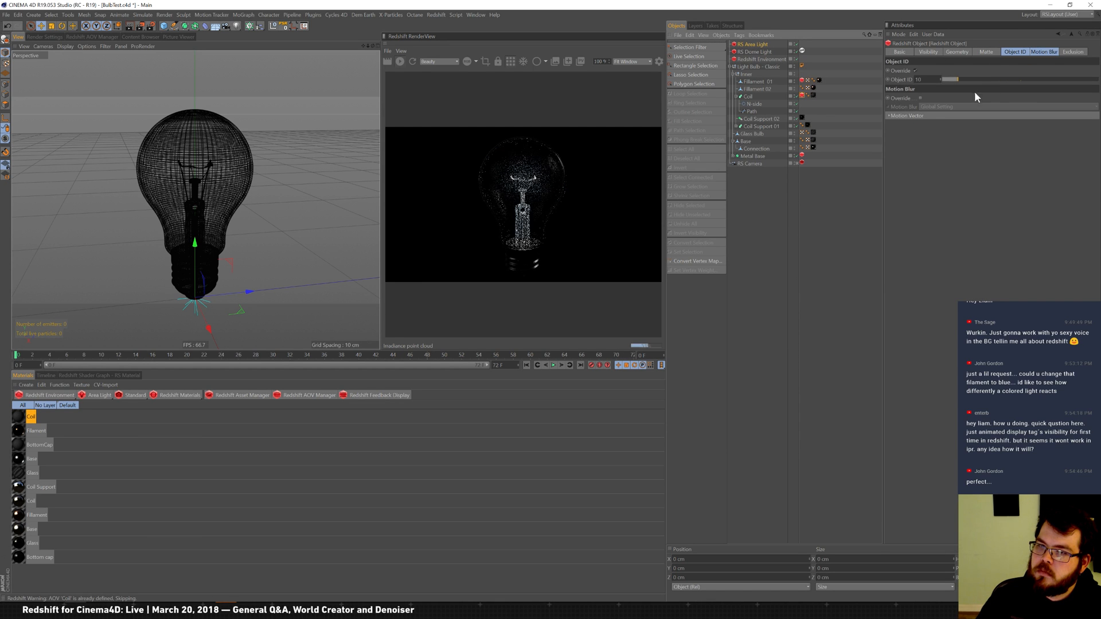
pyautogui.click(985, 51)
pyautogui.click(957, 52)
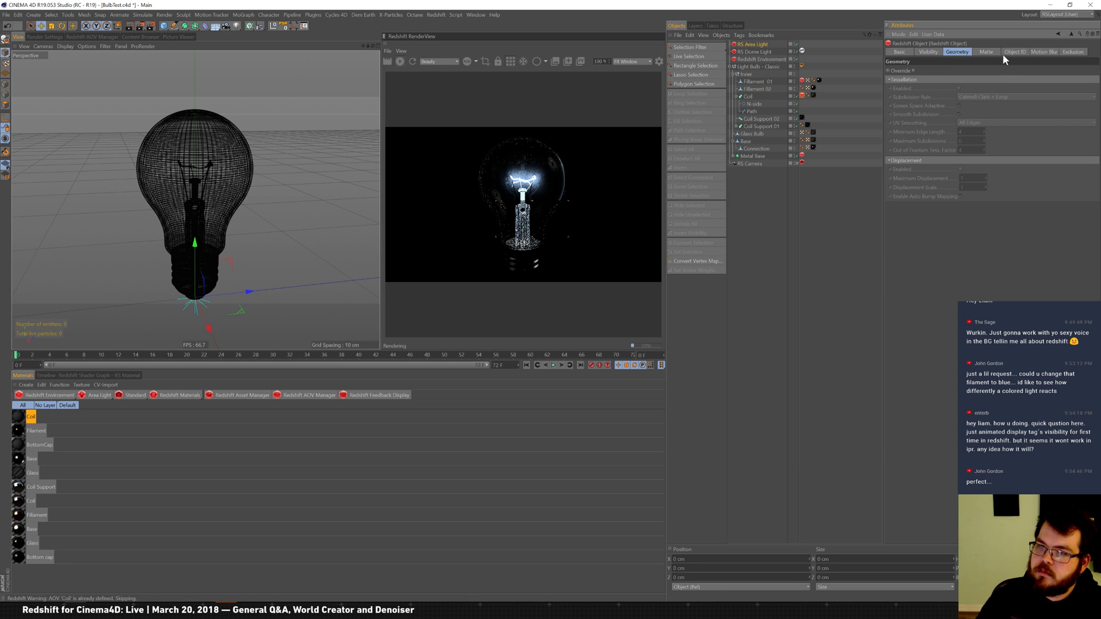
pyautogui.click(928, 51)
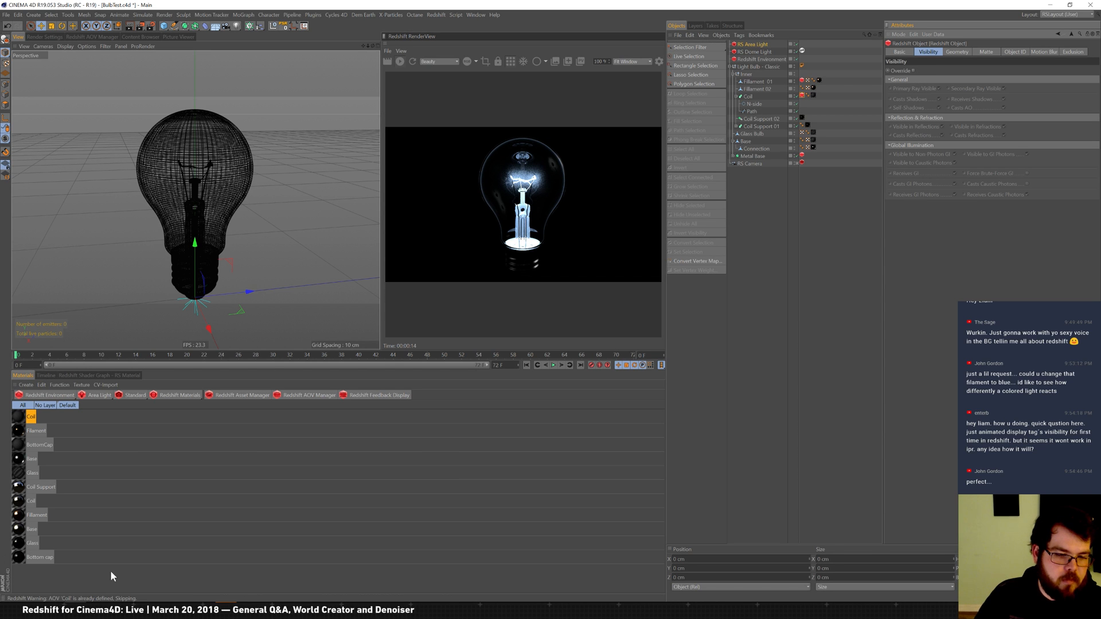
# Step: Switch to Fusion Studio and view the SHOT003_2018MAR28 loader and the AOV_PlanePath loader in the first viewer
pyautogui.click(226, 611)
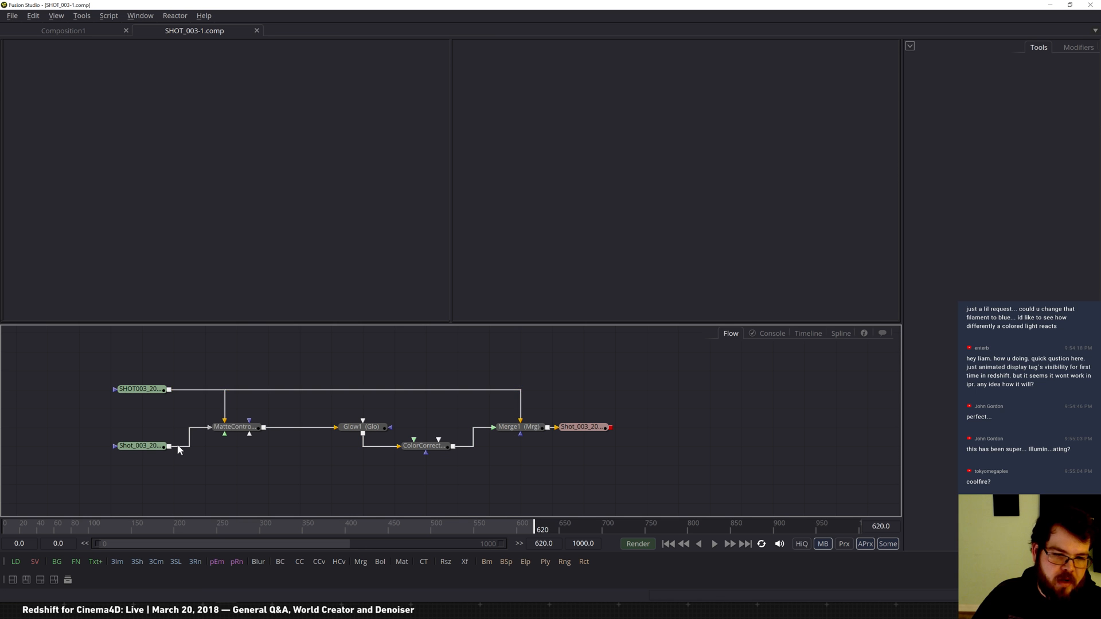
pyautogui.click(129, 389)
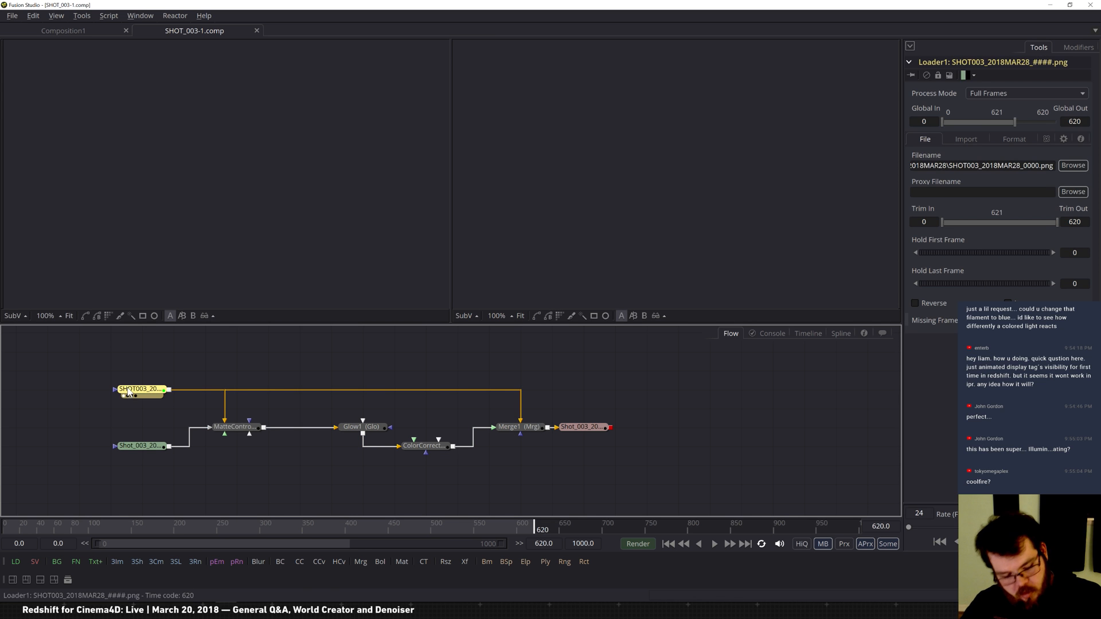
pyautogui.press('1')
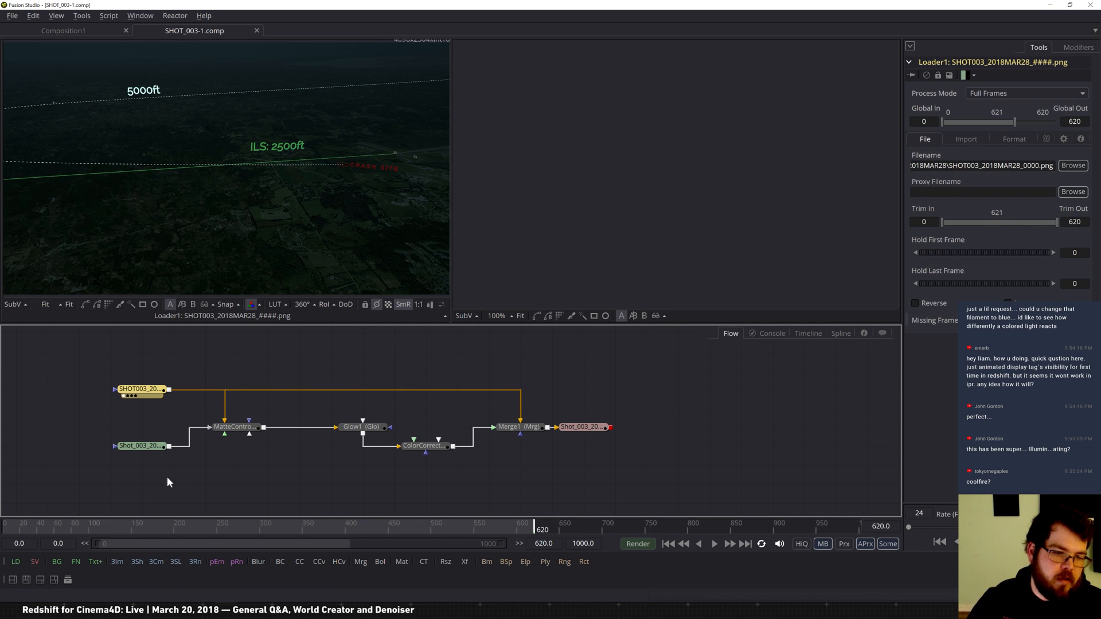
pyautogui.click(144, 445)
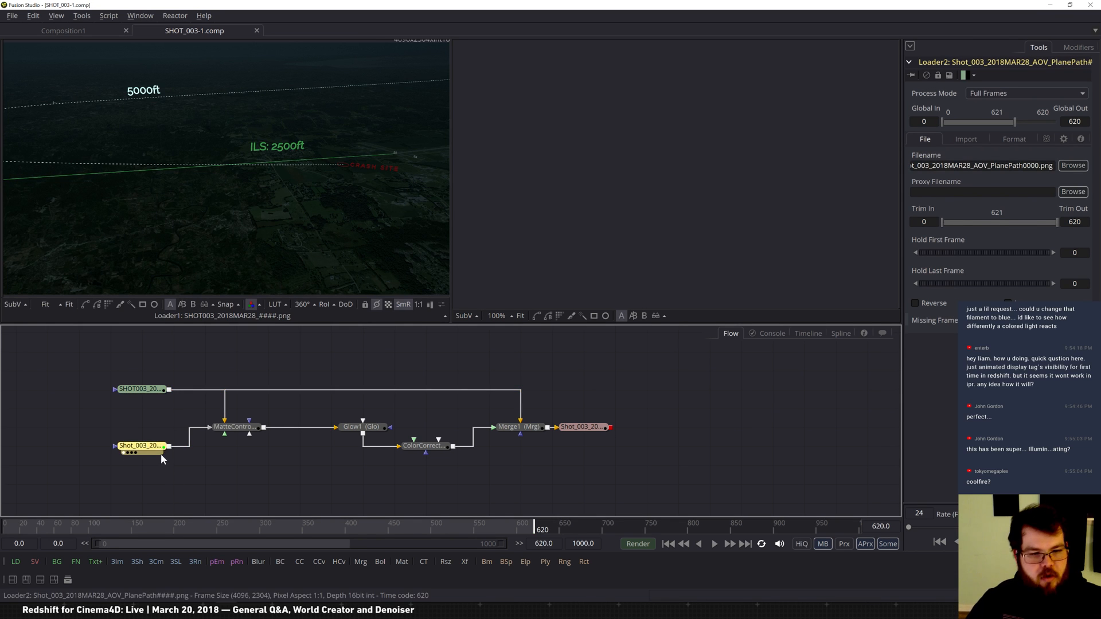
pyautogui.press('1')
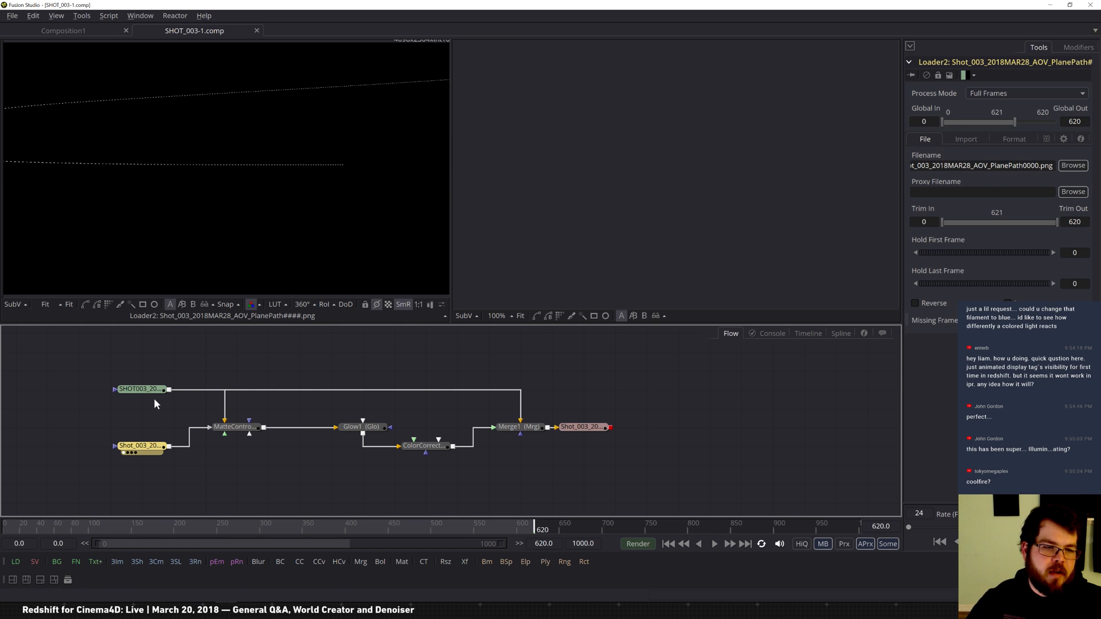
# Step: View the SHOT003_2018MAR28 loader in the first viewer and MatteControl1 in the second viewer
pyautogui.click(145, 389)
pyautogui.press('1')
pyautogui.click(245, 429)
pyautogui.press('2')
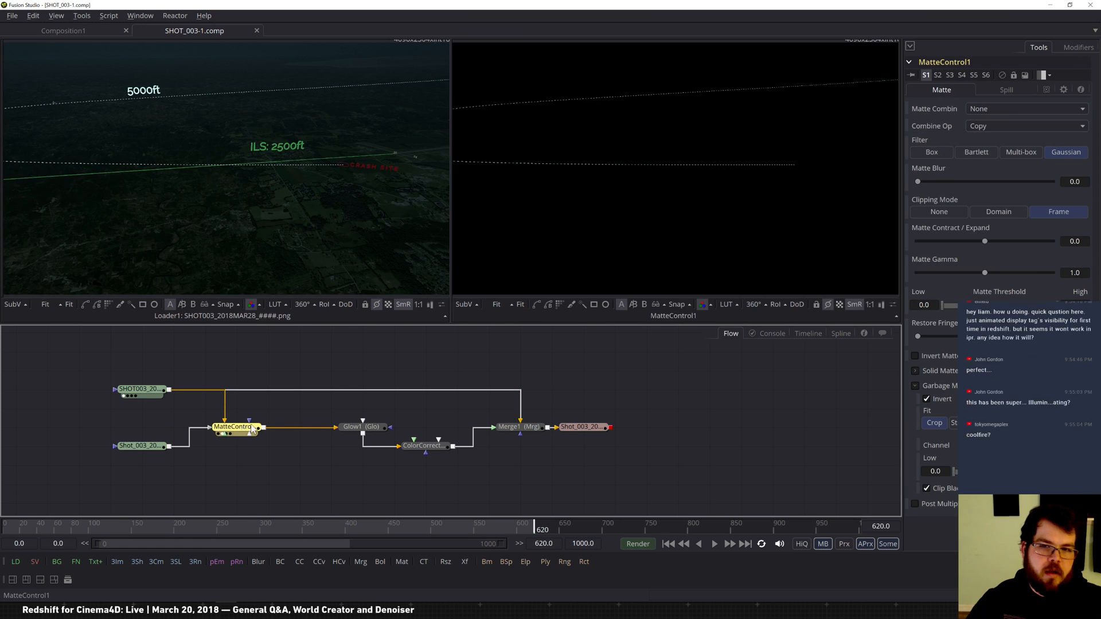
# Step: Compare the matte with its glow by showing MatteControl1 in the first viewer and Glow1 in the second
pyautogui.click(373, 429)
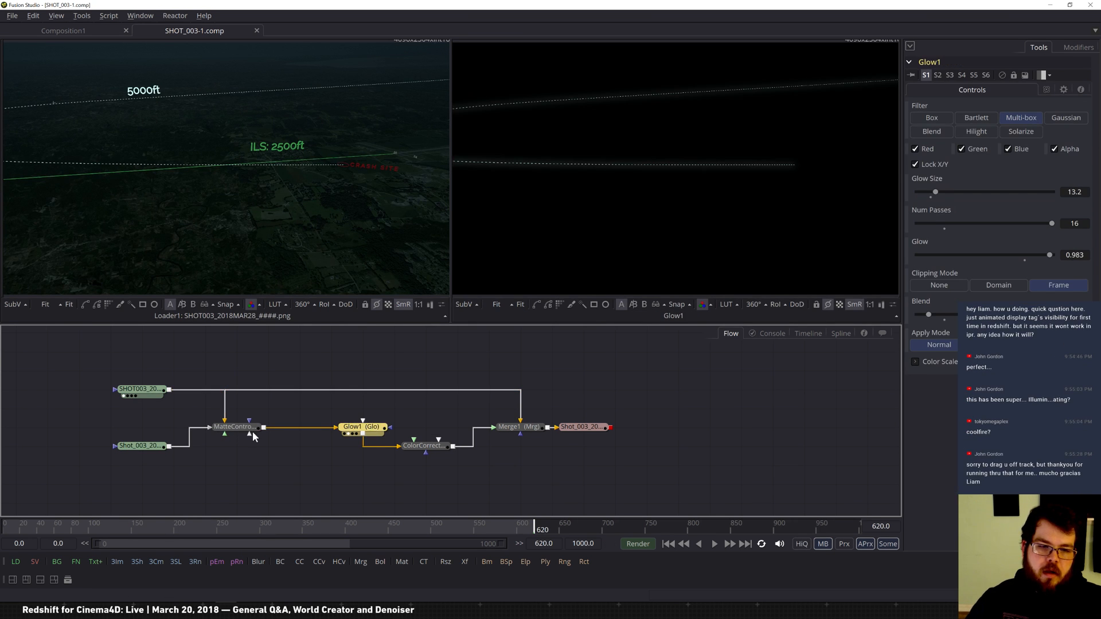
pyautogui.click(235, 427)
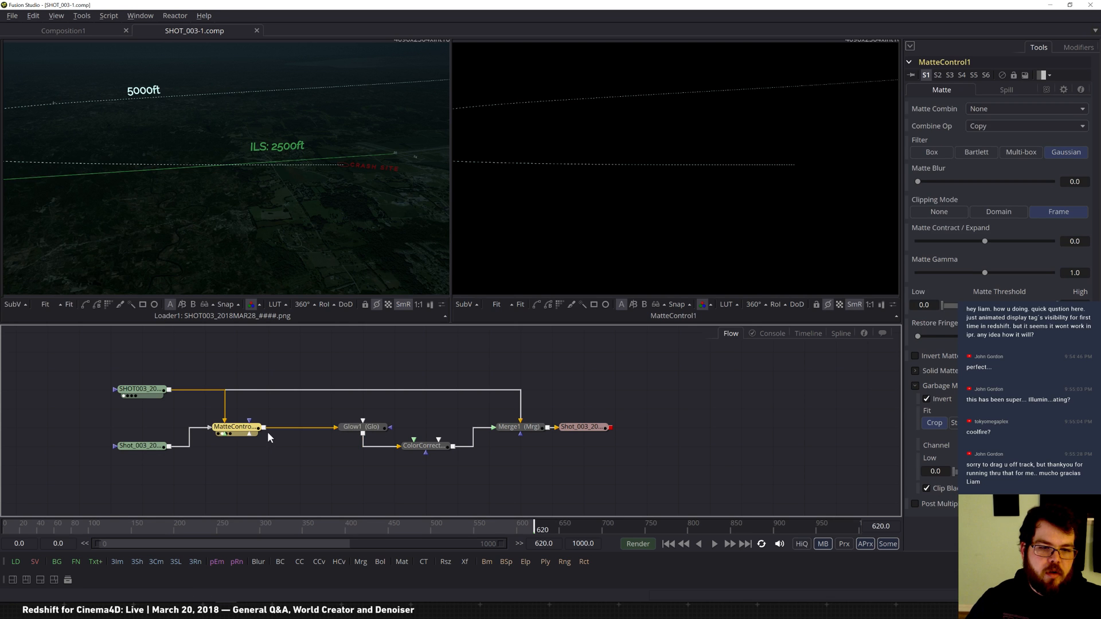
pyautogui.press('1')
pyautogui.click(377, 427)
pyautogui.press('2')
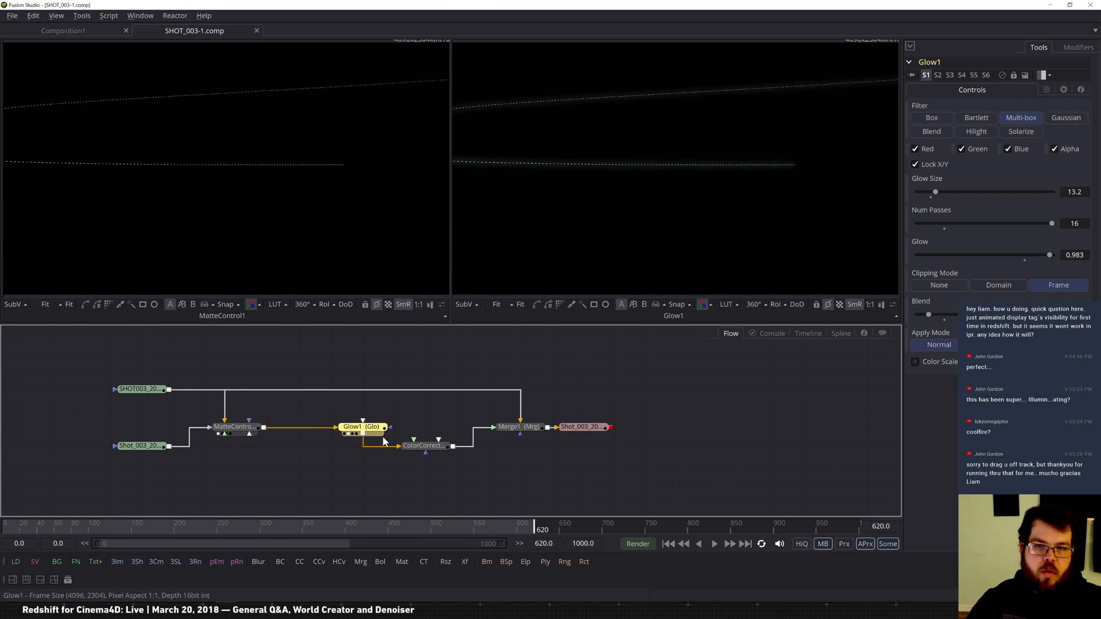
# Step: Try different size and intensity values on Glow1, ending with Glow Size 3.4 and Glow 0.987
pyautogui.moveTo(942, 193); pyautogui.dragTo(952, 191)
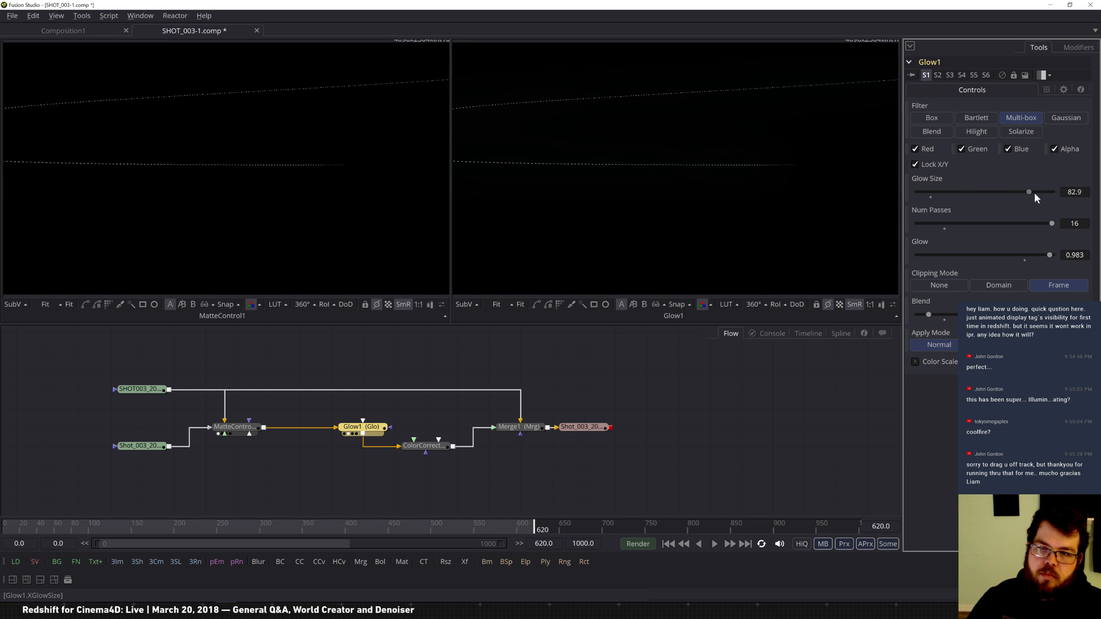
pyautogui.moveTo(1048, 252); pyautogui.dragTo(1051, 253)
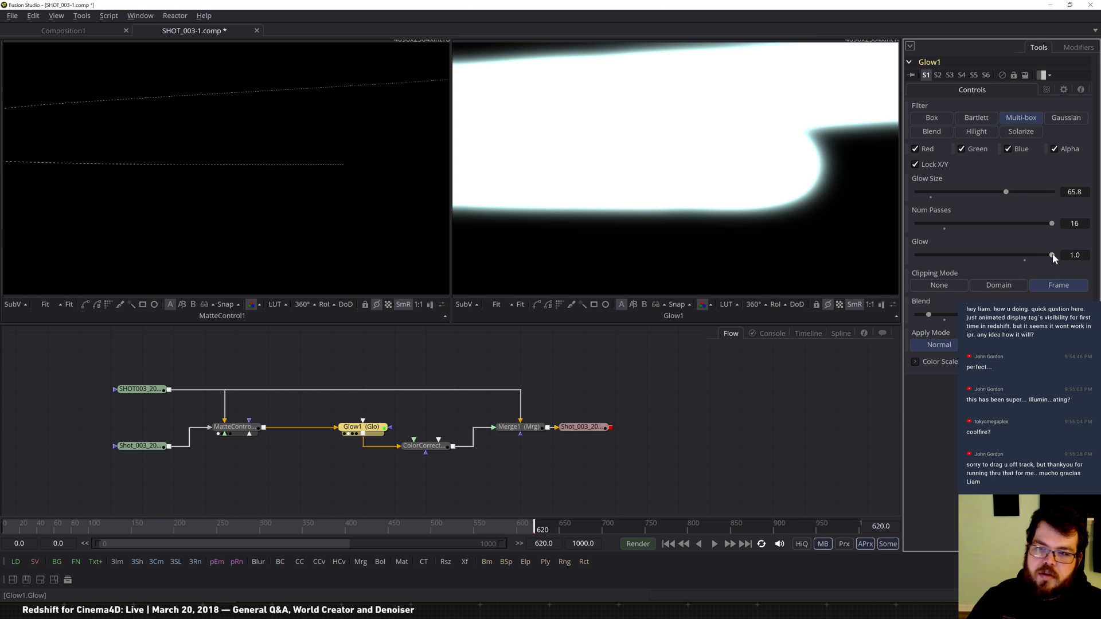
pyautogui.moveTo(1007, 192); pyautogui.dragTo(921, 191)
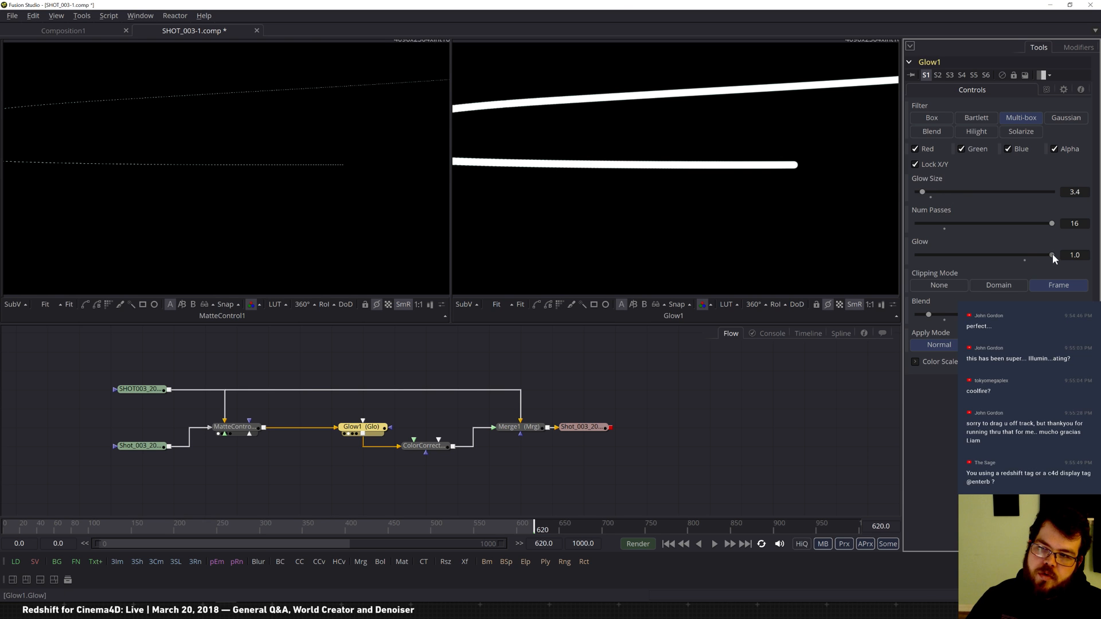
pyautogui.moveTo(1052, 255); pyautogui.dragTo(1050, 254)
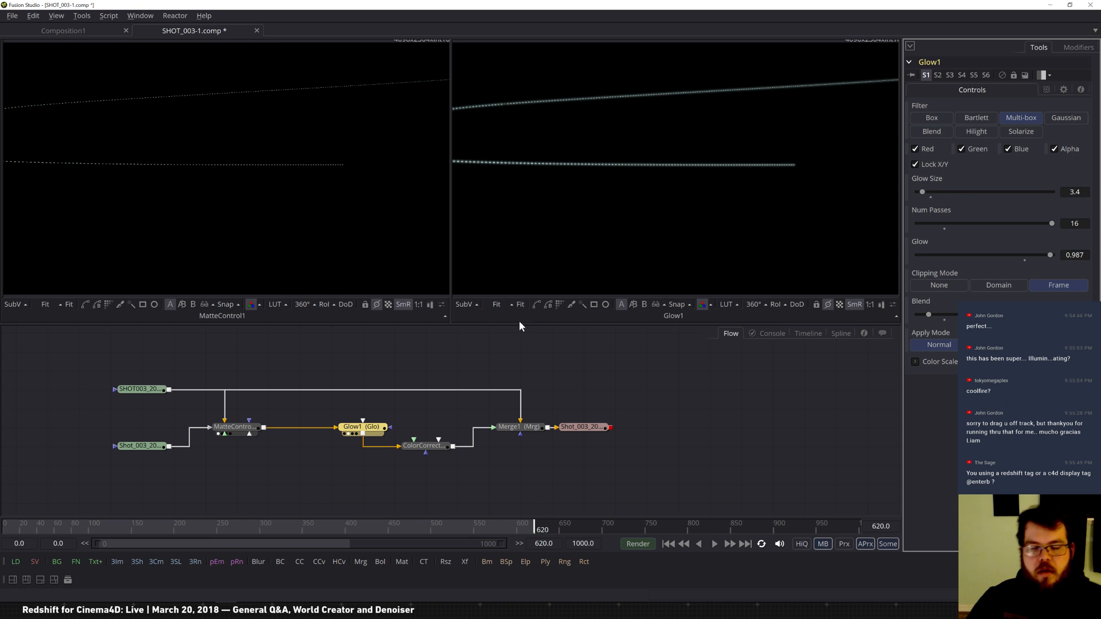
# Step: Increase Glow1's Blend and widen its Glow Size to 70.9
pyautogui.moveTo(930, 194)
pyautogui.mouseDown()
pyautogui.moveTo(1018, 192)
pyautogui.moveTo(941, 191)
pyautogui.mouseUp()
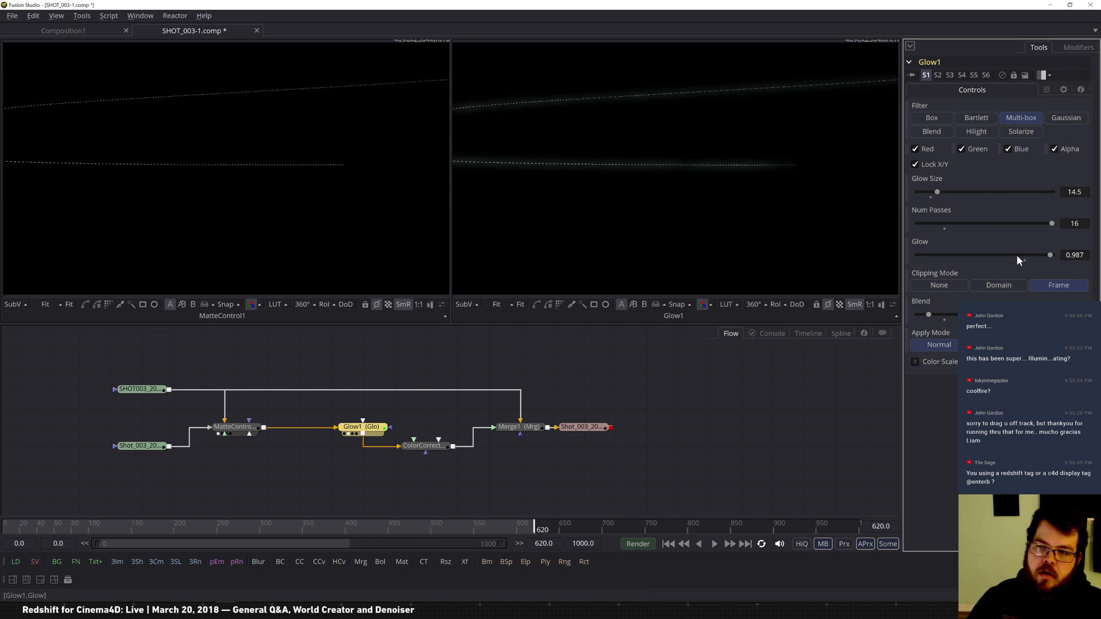
pyautogui.moveTo(932, 193); pyautogui.dragTo(929, 192)
pyautogui.moveTo(929, 314); pyautogui.dragTo(975, 314)
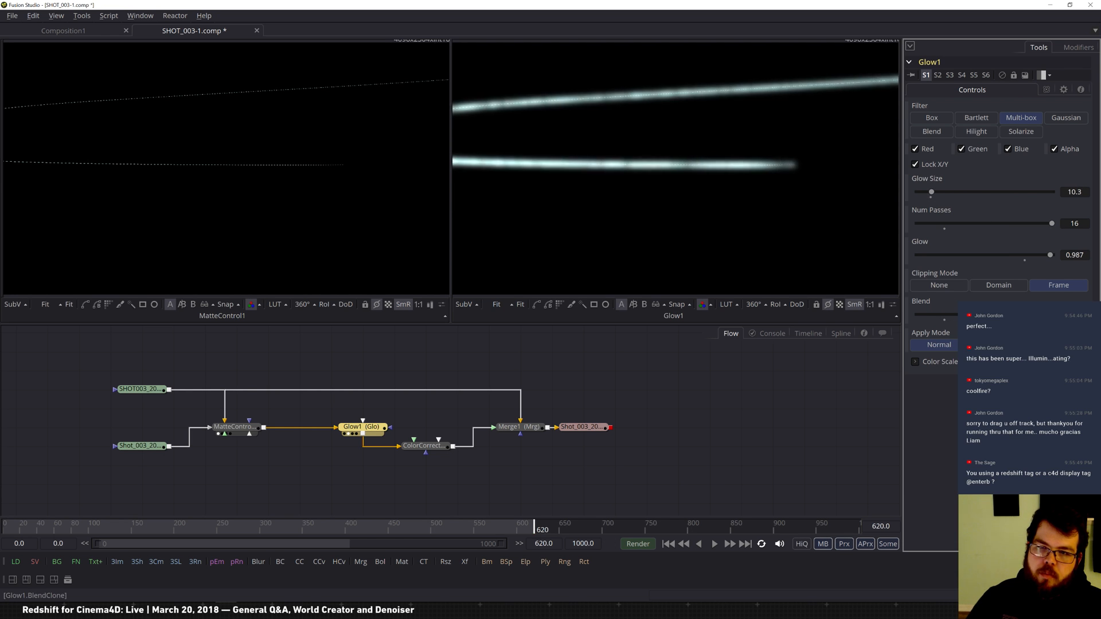
pyautogui.moveTo(930, 192); pyautogui.dragTo(983, 194)
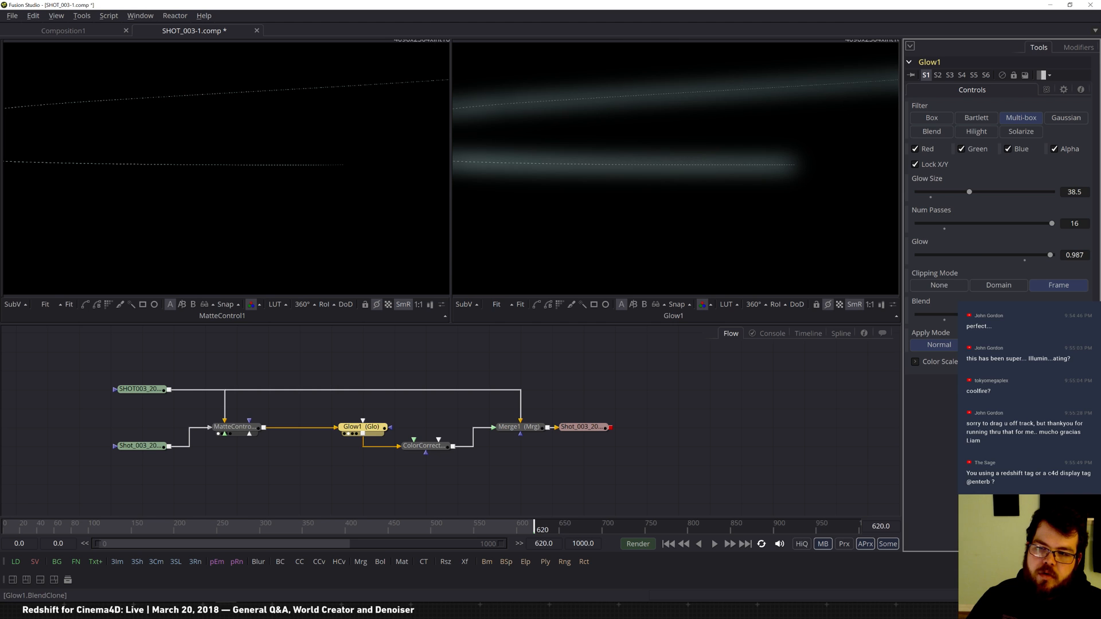
pyautogui.moveTo(968, 190); pyautogui.dragTo(1013, 192)
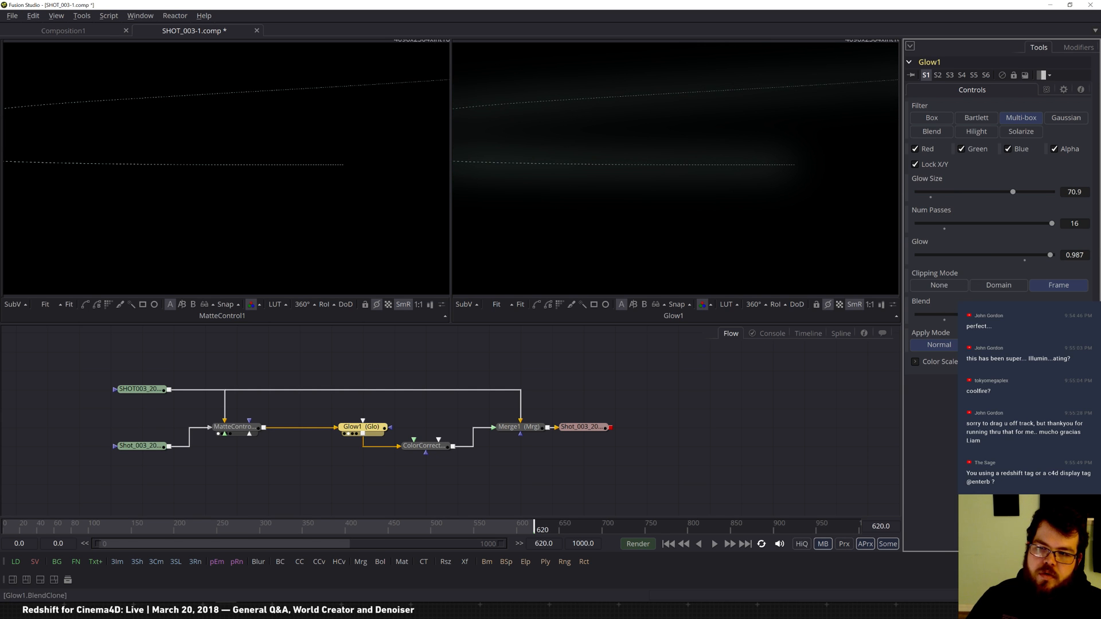
pyautogui.moveTo(949, 314); pyautogui.dragTo(987, 315)
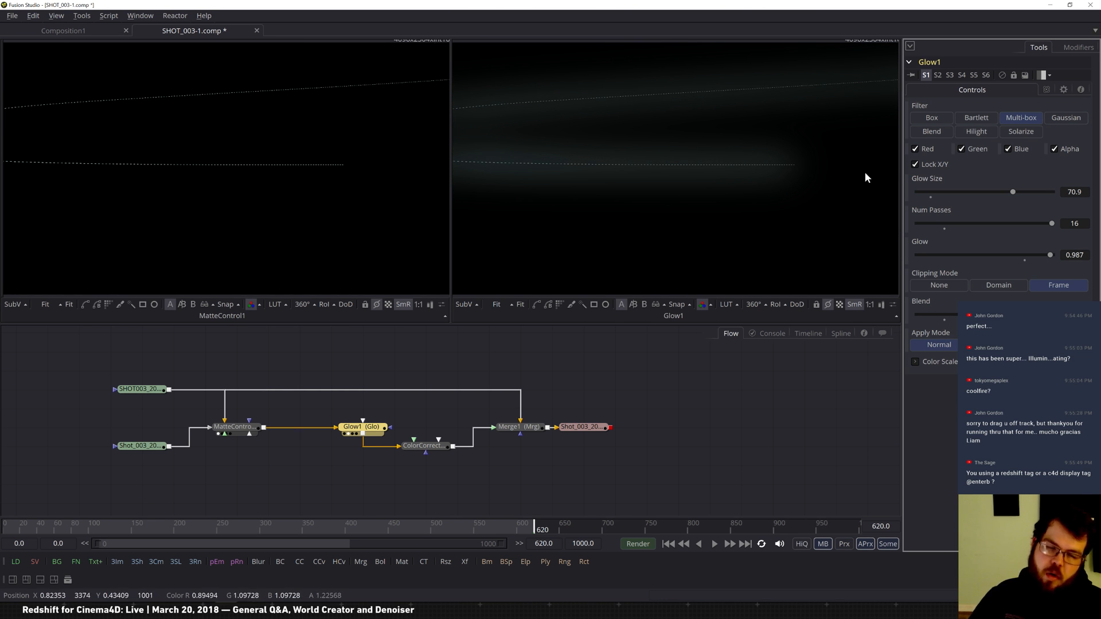
# Step: View ColorCorrector1 and Merge1 in turn in the second viewer, and scrub the merged composite to frame 567
pyautogui.click(442, 451)
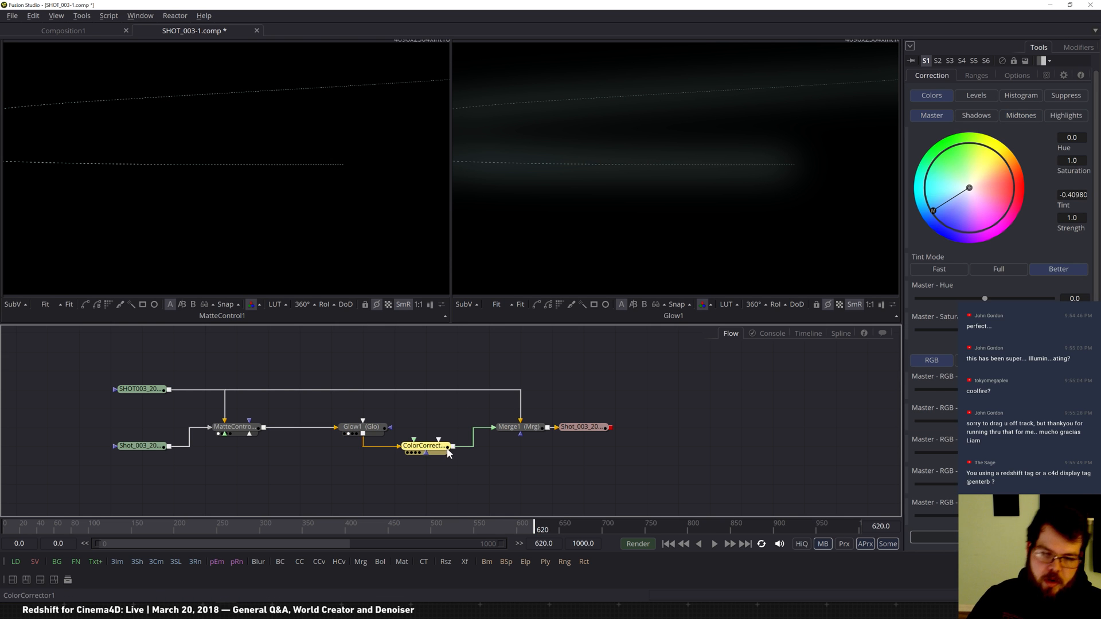
pyautogui.press('2')
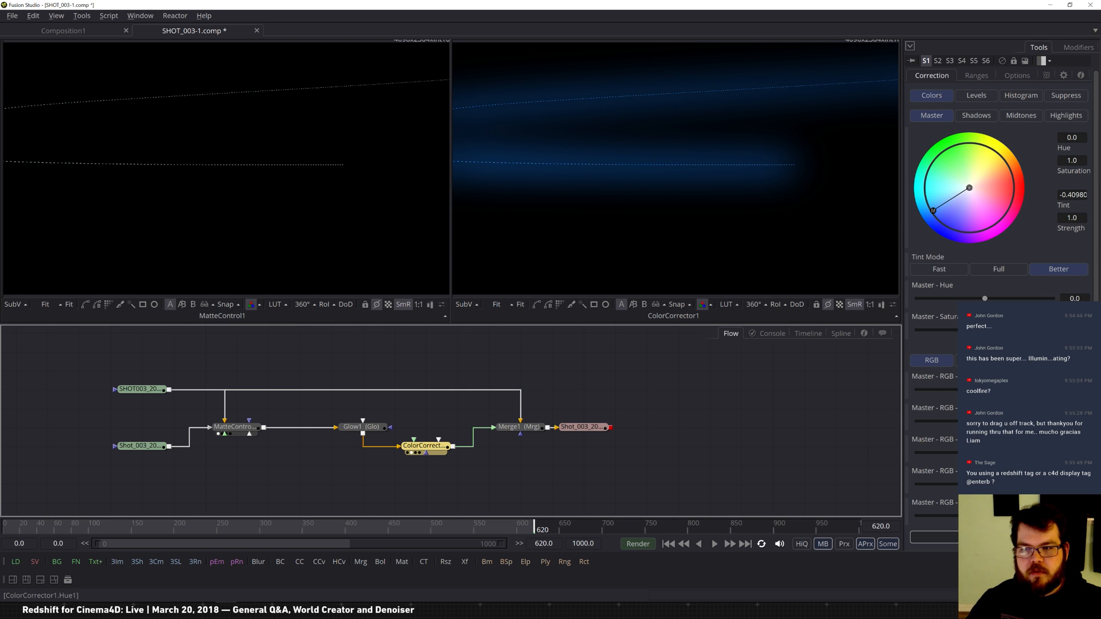
pyautogui.click(532, 429)
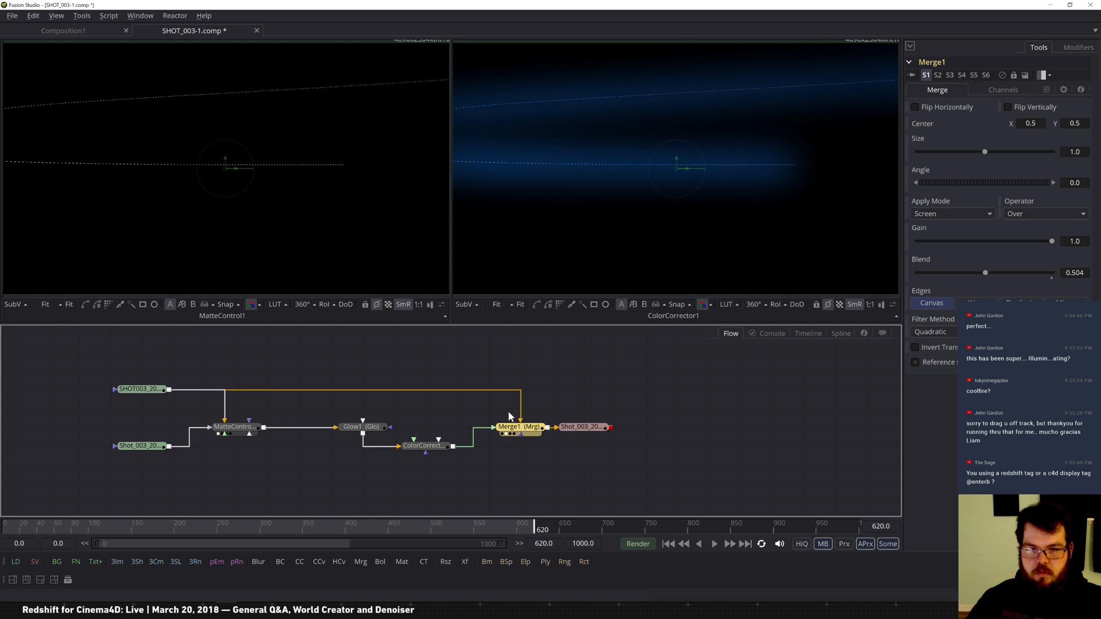
pyautogui.moveTo(420, 533); pyautogui.dragTo(329, 531)
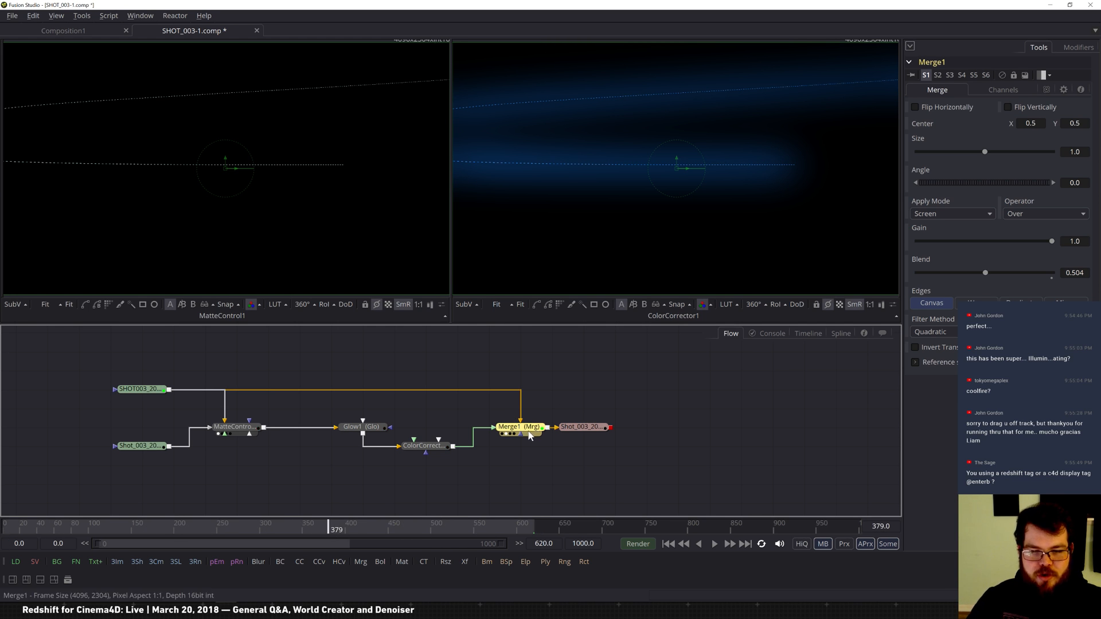
pyautogui.press('2')
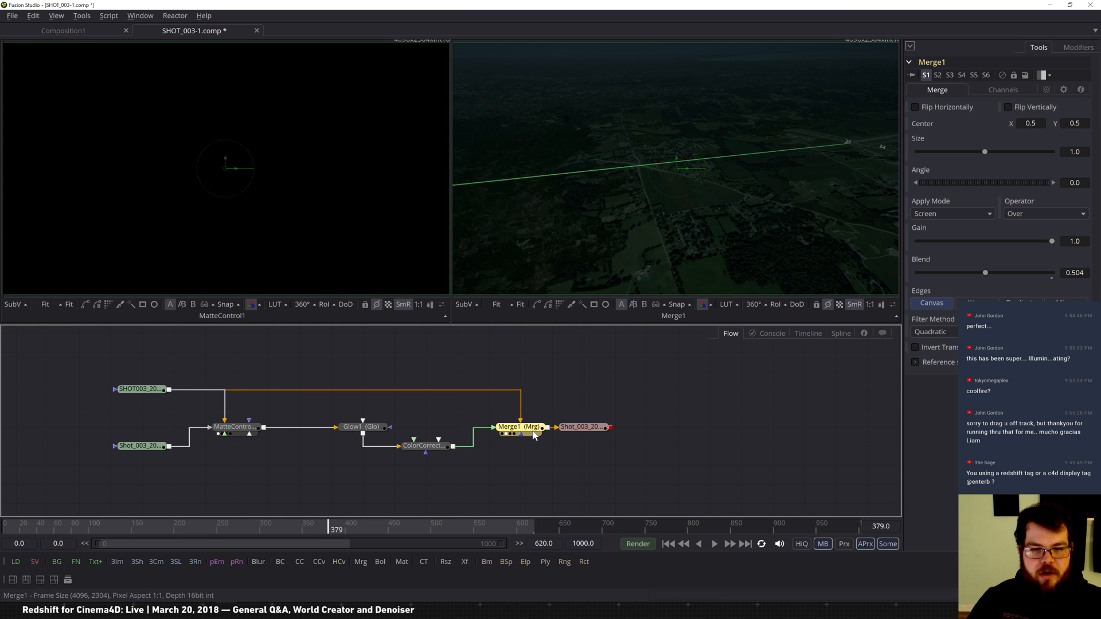
pyautogui.moveTo(477, 527); pyautogui.dragTo(493, 530)
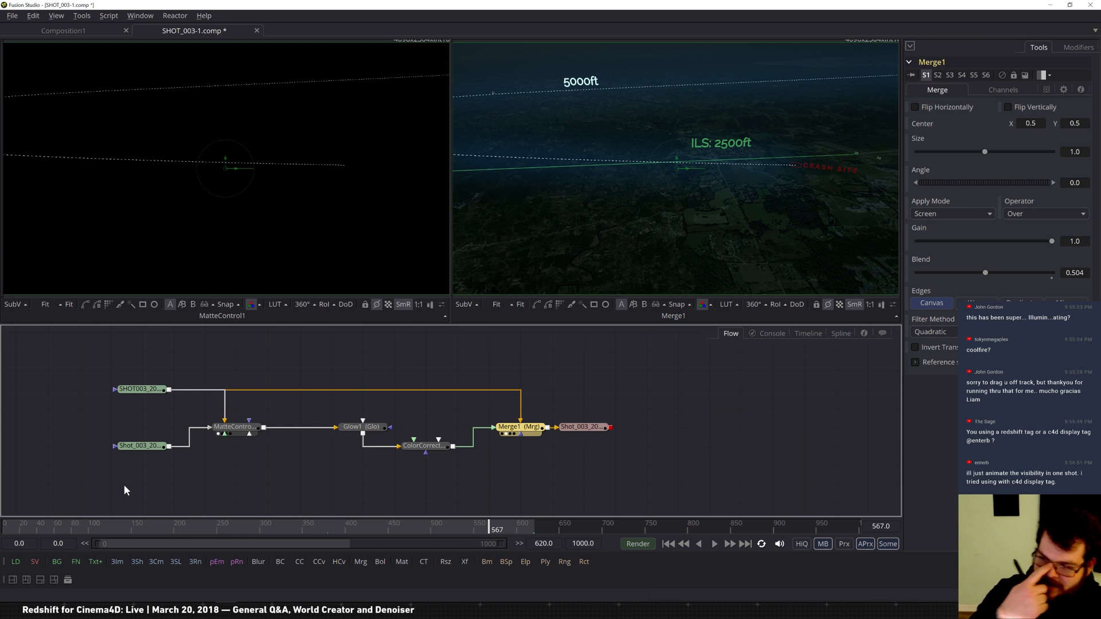
# Step: Switch to Cinema 4D and add a sphere with a radius of 5 cm to the bulb scene
pyautogui.hotkey('alt', 'Tab')
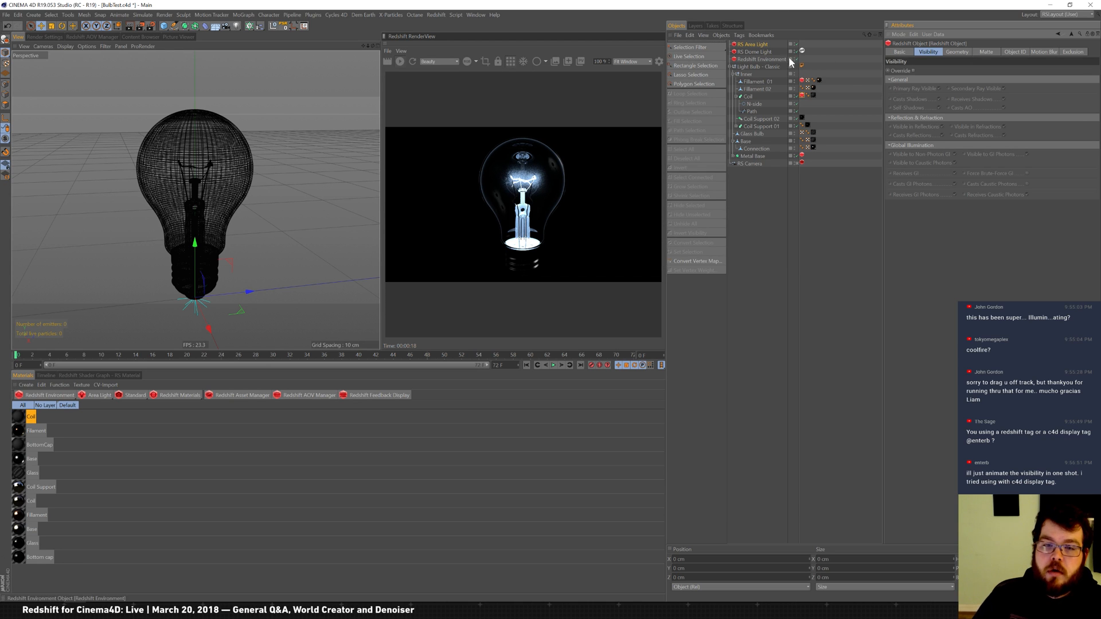
pyautogui.click(163, 26)
pyautogui.click(296, 46)
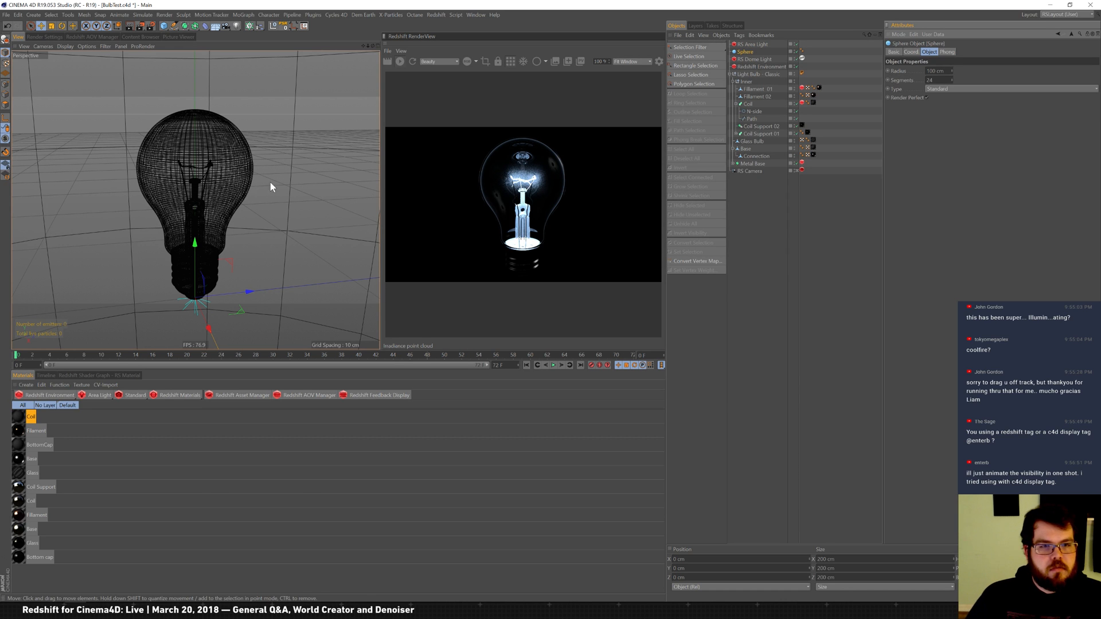
pyautogui.moveTo(945, 71); pyautogui.dragTo(757, 33)
pyautogui.write('5')
pyautogui.press('Return')
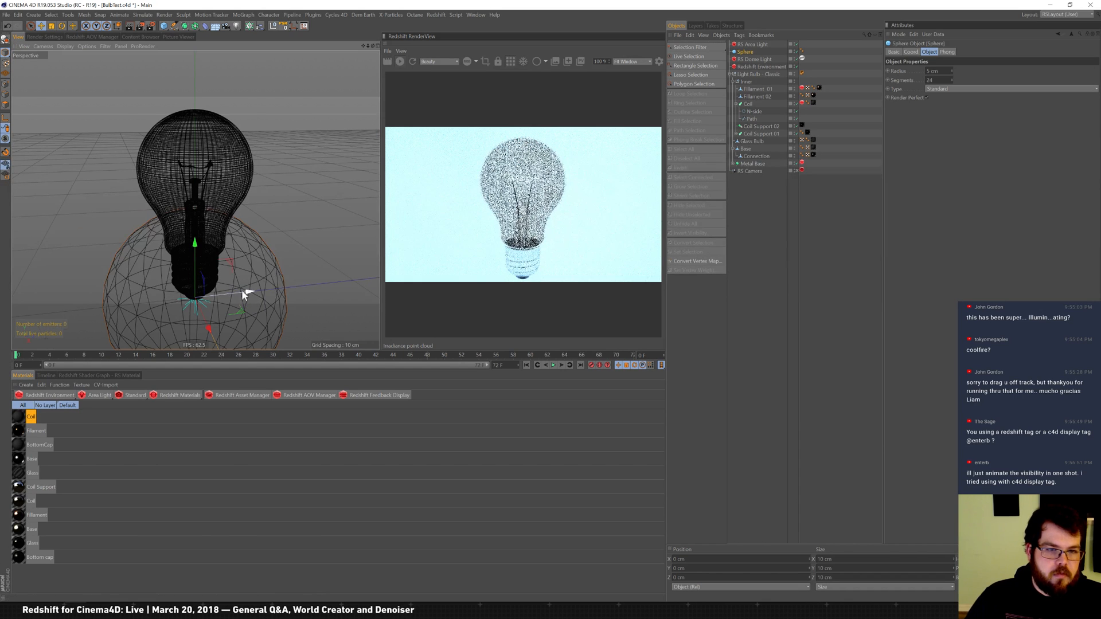
# Step: Move the sphere beside the bulb to about Y 4.3 cm and Z -13.4 cm, with both framed in the view
pyautogui.moveTo(242, 290); pyautogui.dragTo(118, 291)
pyautogui.keyDown('alt'); pyautogui.moveTo(194, 213); pyautogui.dragTo(264, 173); pyautogui.keyUp('alt')
pyautogui.scroll(-5, 264, 173)
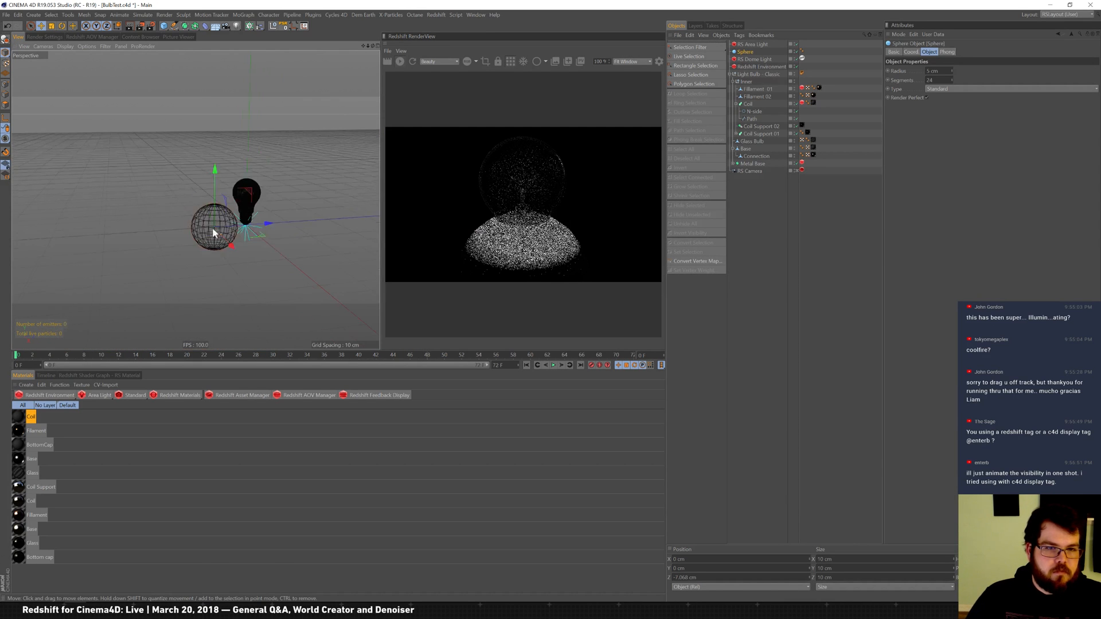
pyautogui.keyDown('alt'); pyautogui.moveTo(217, 221); pyautogui.dragTo(193, 246, button='middle'); pyautogui.keyUp('alt')
pyautogui.moveTo(239, 246); pyautogui.dragTo(215, 254)
pyautogui.moveTo(159, 207); pyautogui.dragTo(155, 179)
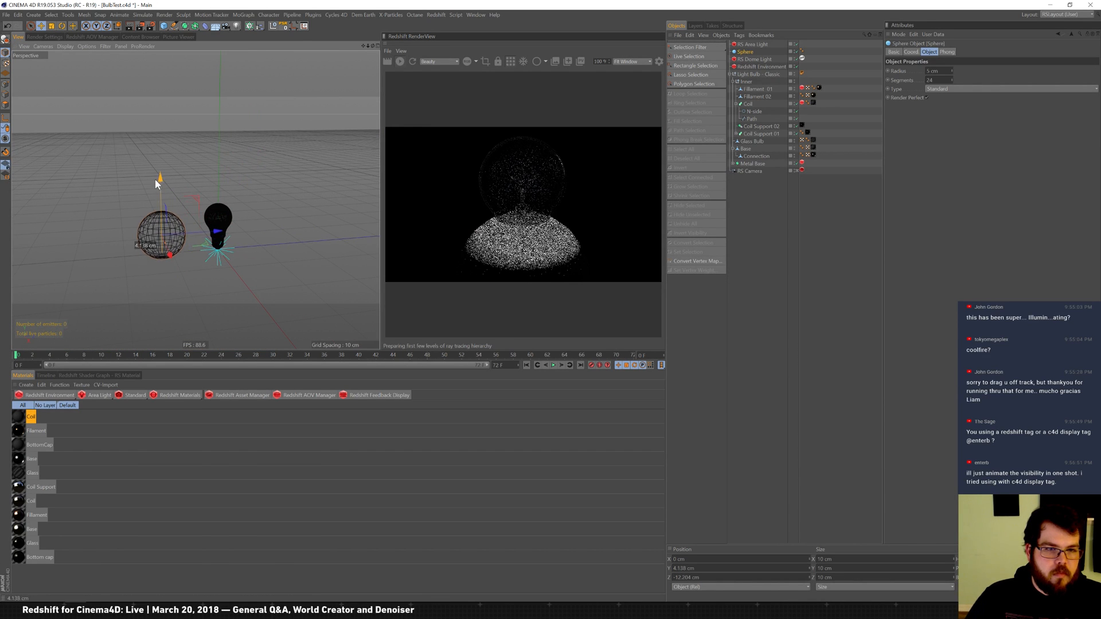
pyautogui.moveTo(221, 235); pyautogui.dragTo(199, 233)
pyautogui.scroll(4, 166, 216)
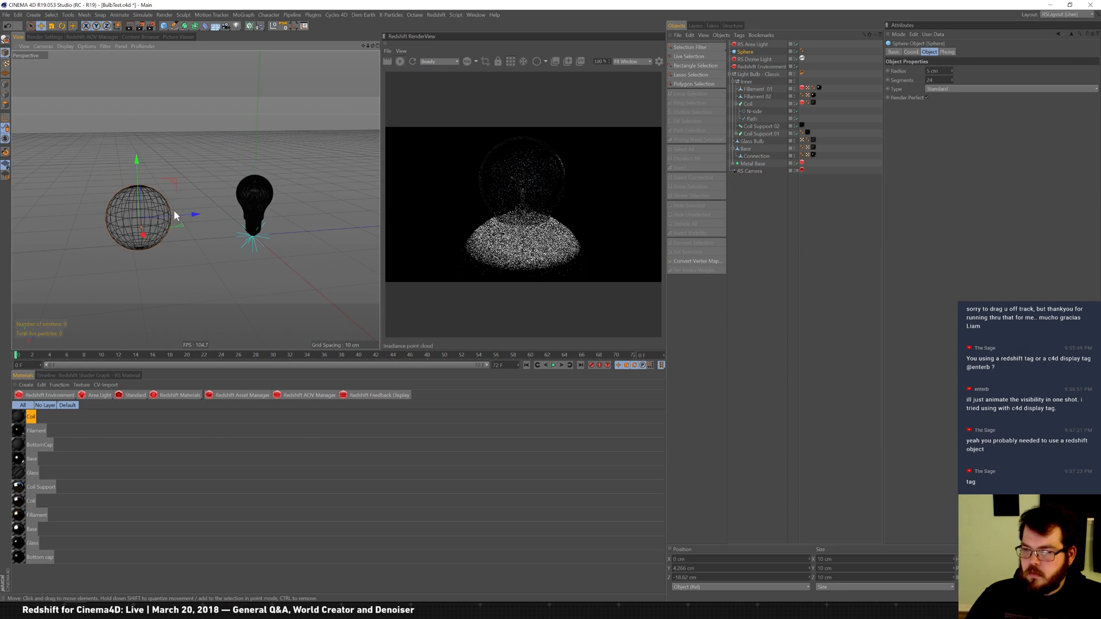
pyautogui.scroll(4, 175, 207)
pyautogui.moveTo(171, 220)
pyautogui.mouseDown()
pyautogui.moveTo(229, 214)
pyautogui.moveTo(180, 213)
pyautogui.mouseUp()
pyautogui.scroll(3, 199, 209)
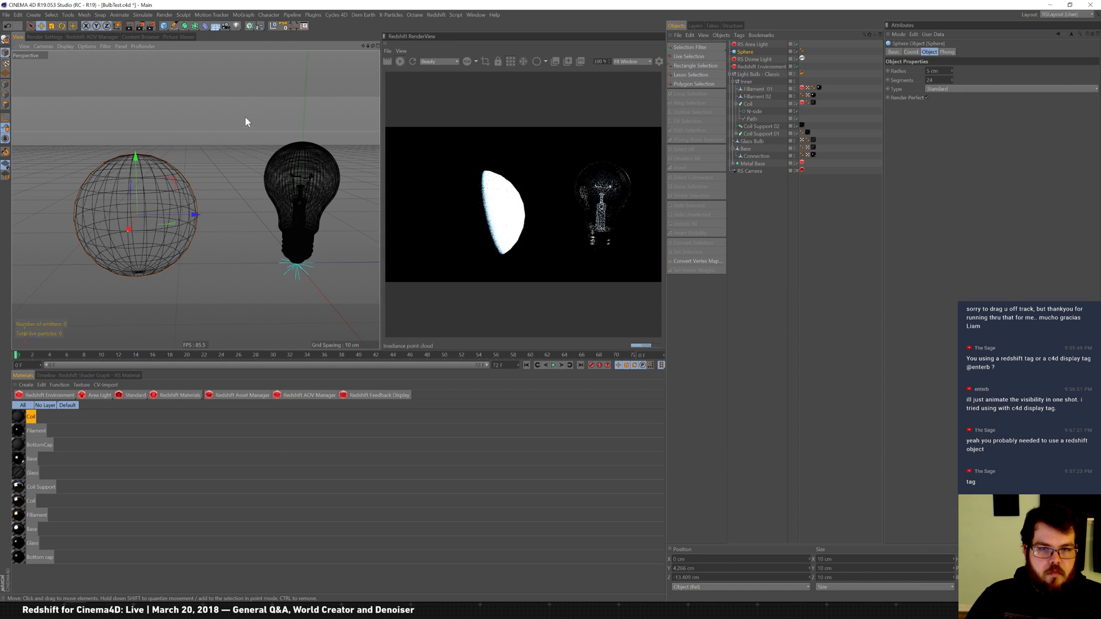
# Step: Try an exposure of 4 on the RS Dome Light, then set its exposure to 0
pyautogui.click(756, 59)
pyautogui.moveTo(928, 164); pyautogui.dragTo(716, 68)
pyautogui.write('4')
pyautogui.press('Return')
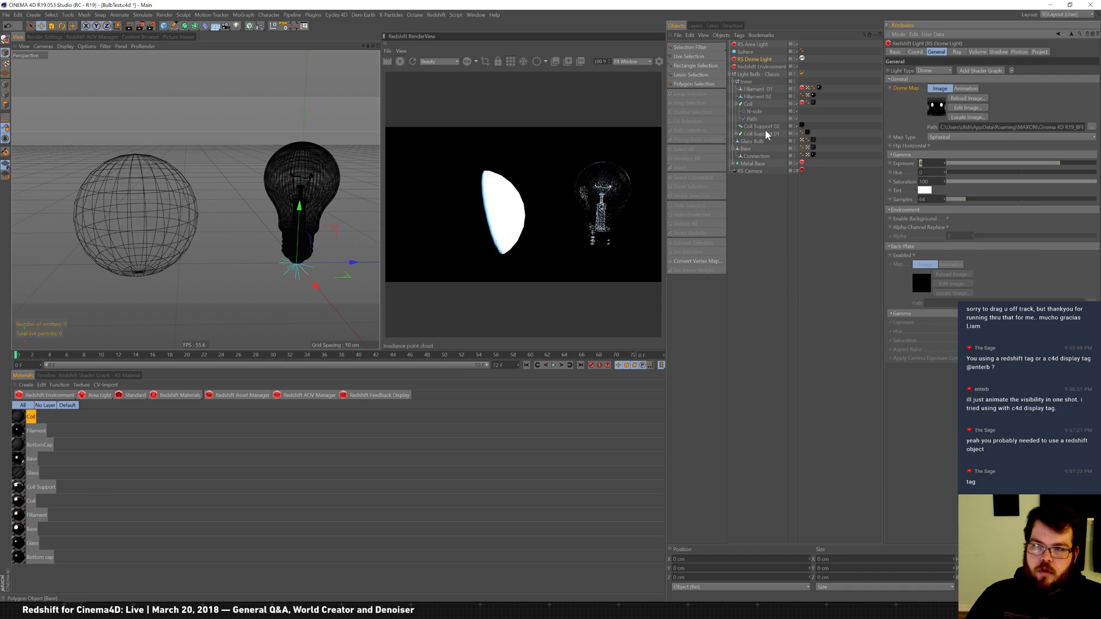
pyautogui.write('0')
pyautogui.press('Return')
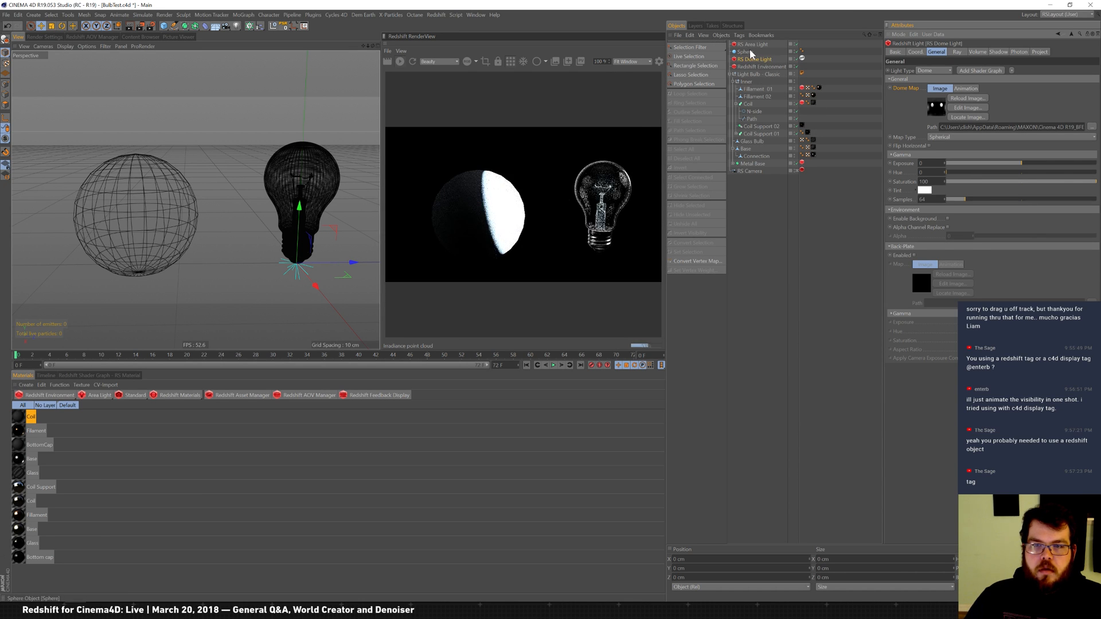
# Step: Create a new project and add a default sphere to it
pyautogui.click(6, 14)
pyautogui.click(8, 29)
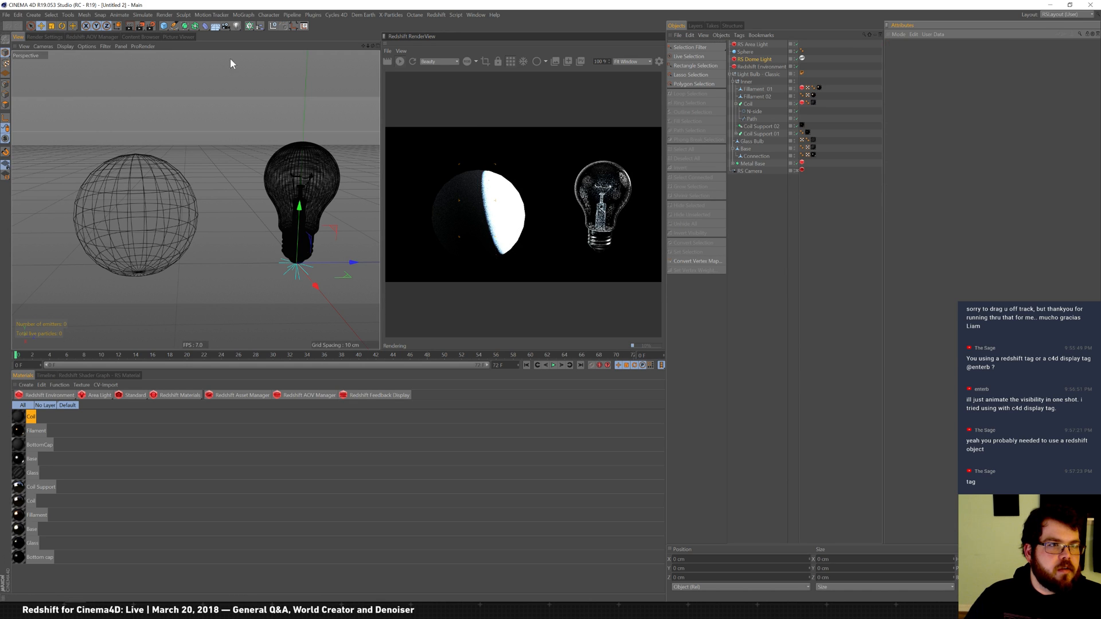
pyautogui.click(163, 26)
pyautogui.click(308, 44)
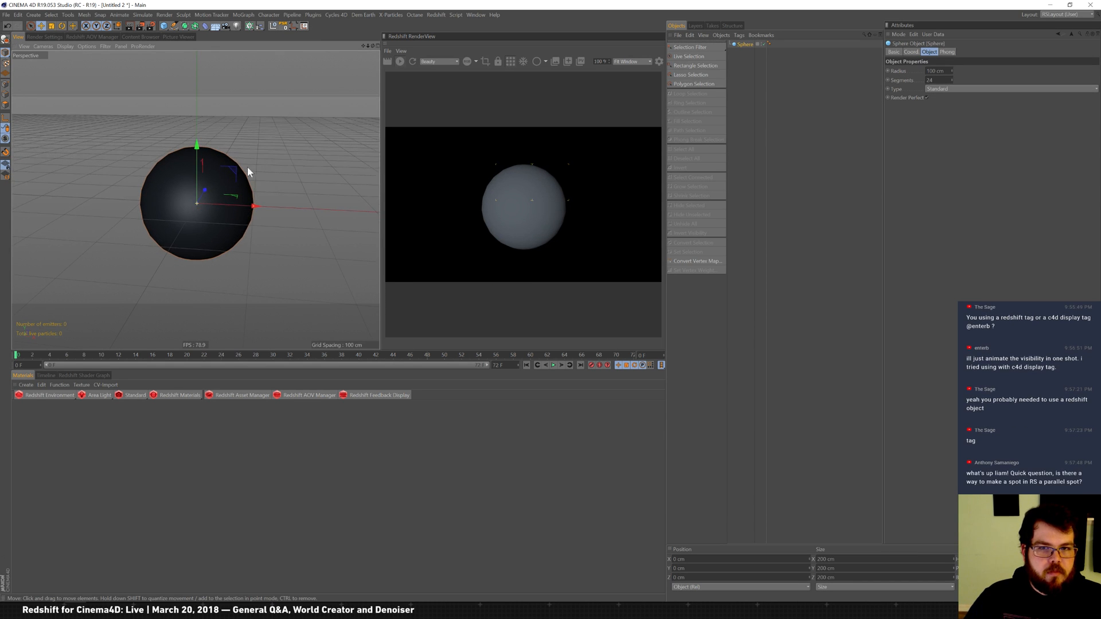
pyautogui.scroll(3, 237, 195)
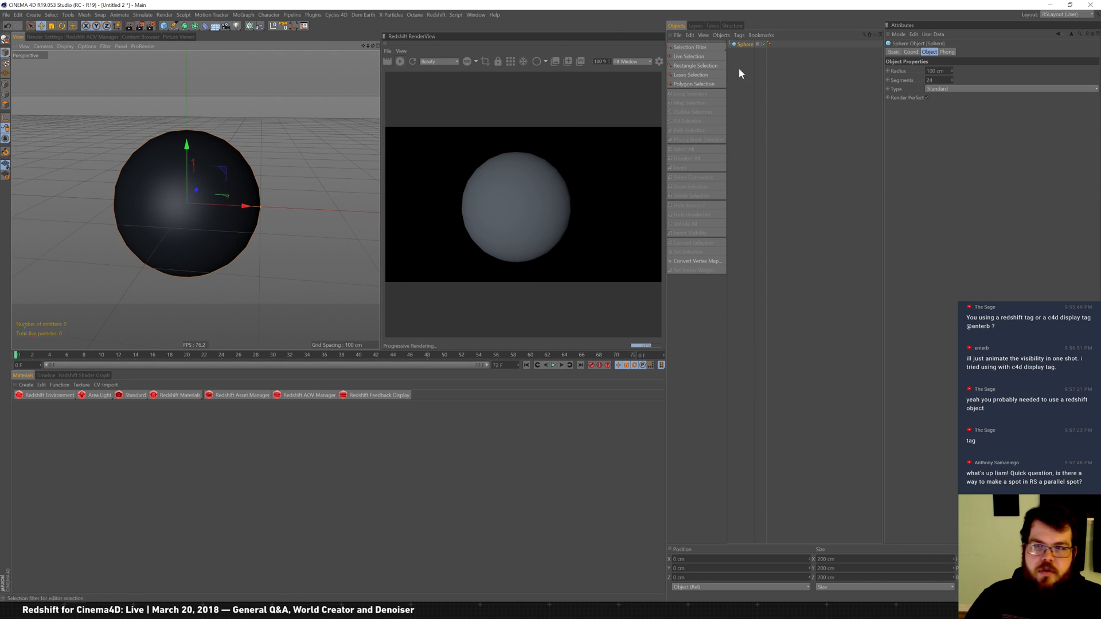
# Step: Add a Redshift Object tag to the sphere and override its visibility with Primary Ray Visible turned off
pyautogui.rightClick(745, 45)
pyautogui.moveTo(793, 149)
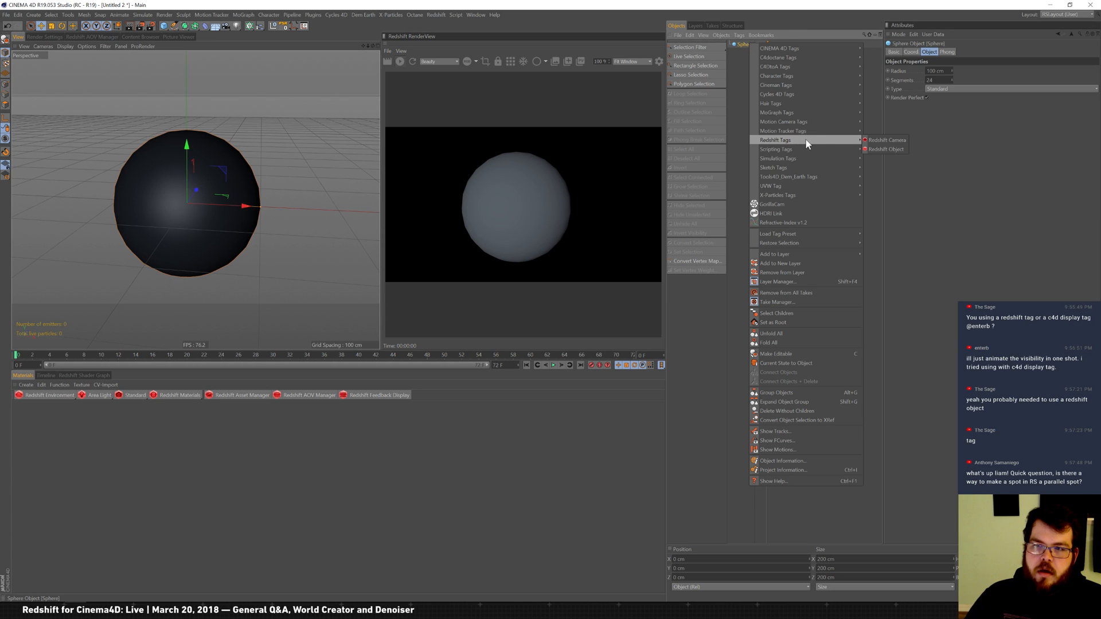
pyautogui.click(887, 150)
pyautogui.click(914, 70)
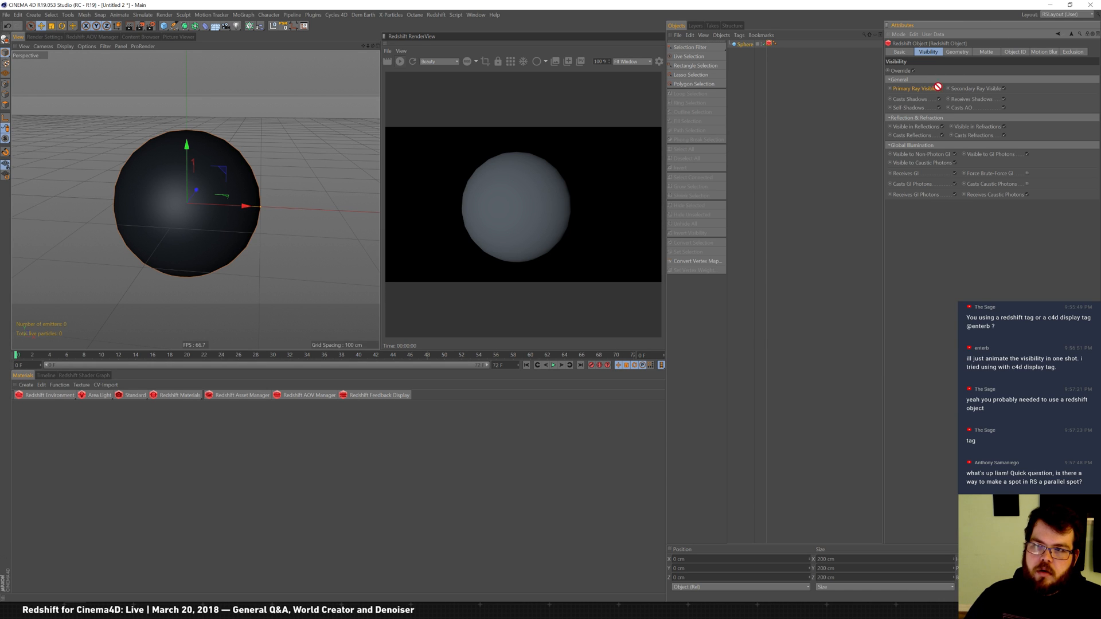
pyautogui.click(939, 88)
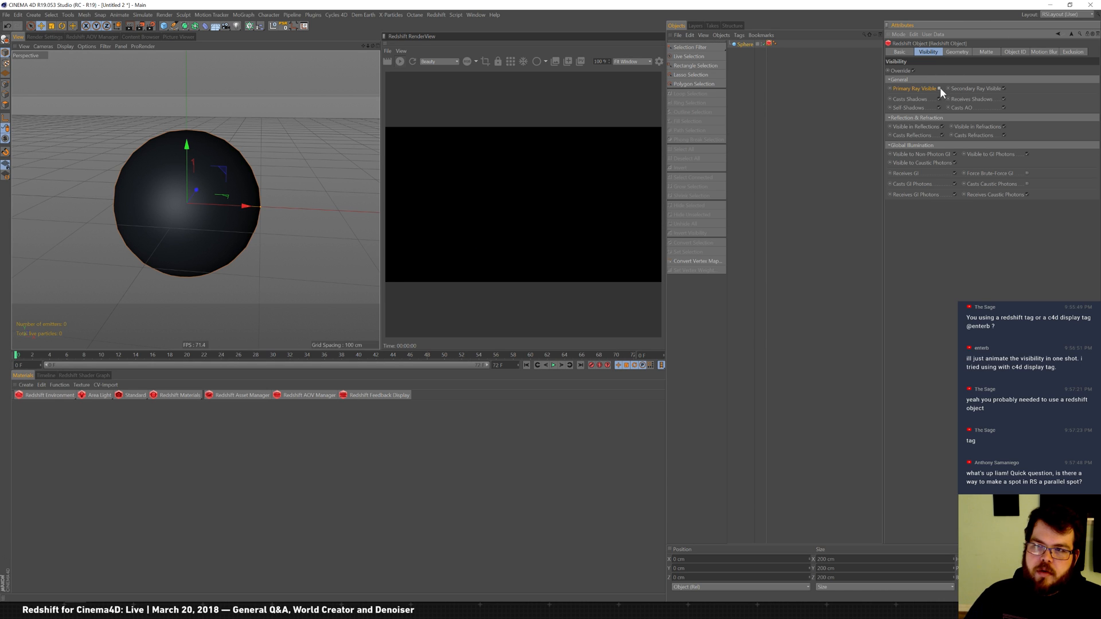
pyautogui.click(940, 89)
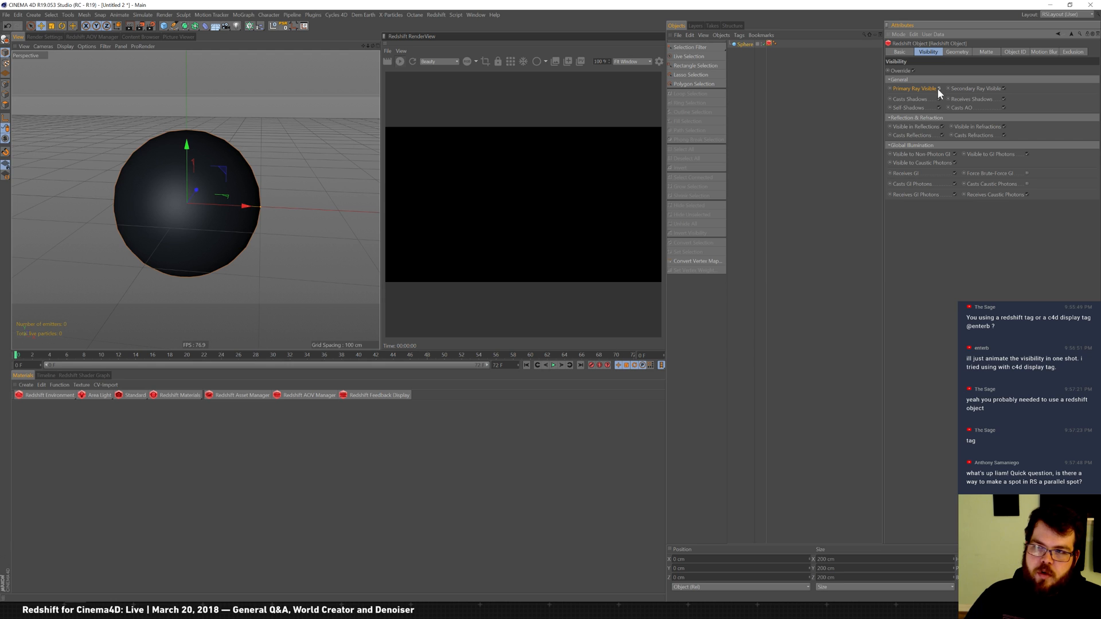
# Step: Turn Primary Ray Visible back on in the sphere's Redshift Object tag
pyautogui.click(939, 89)
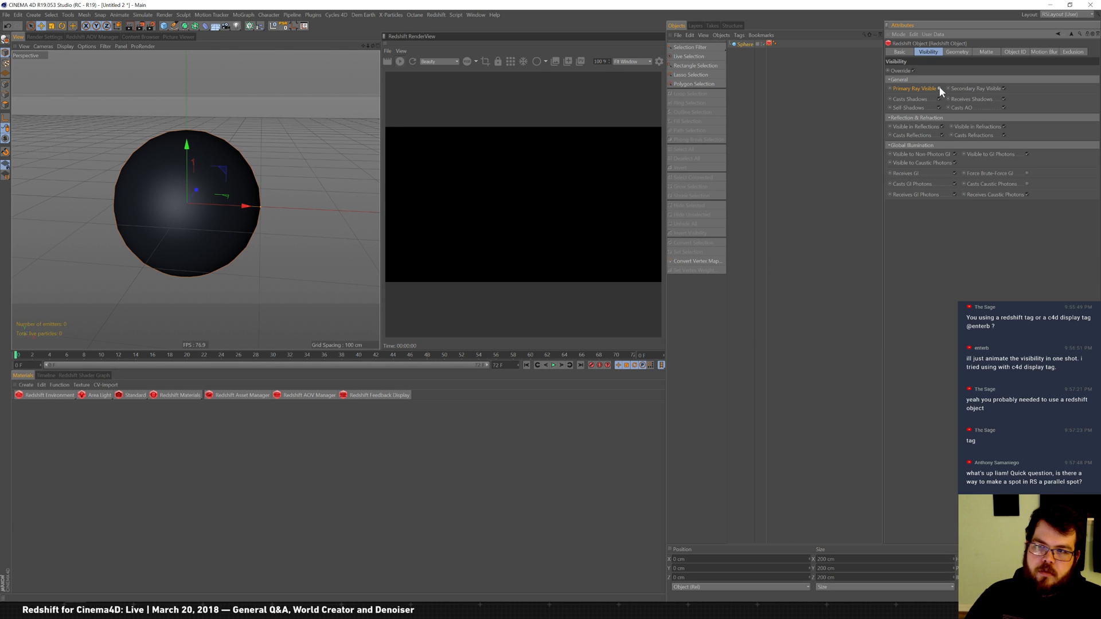
pyautogui.click(940, 89)
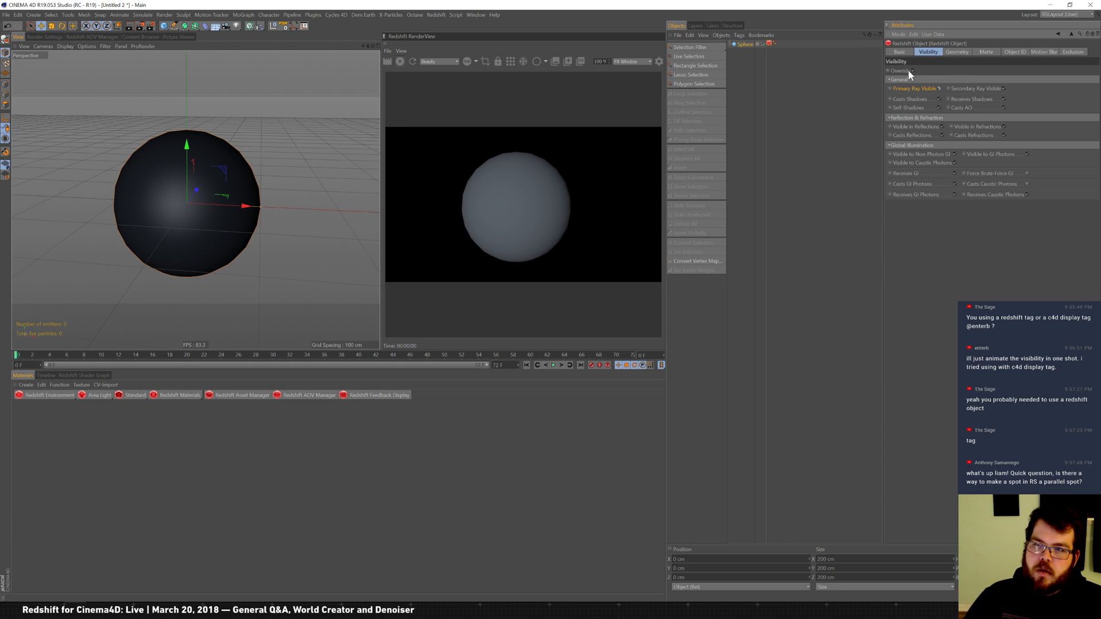
# Step: Try the tag's Matte override with alpha and reflection, refraction and diffuse scales at 1, then disable the override
pyautogui.click(987, 51)
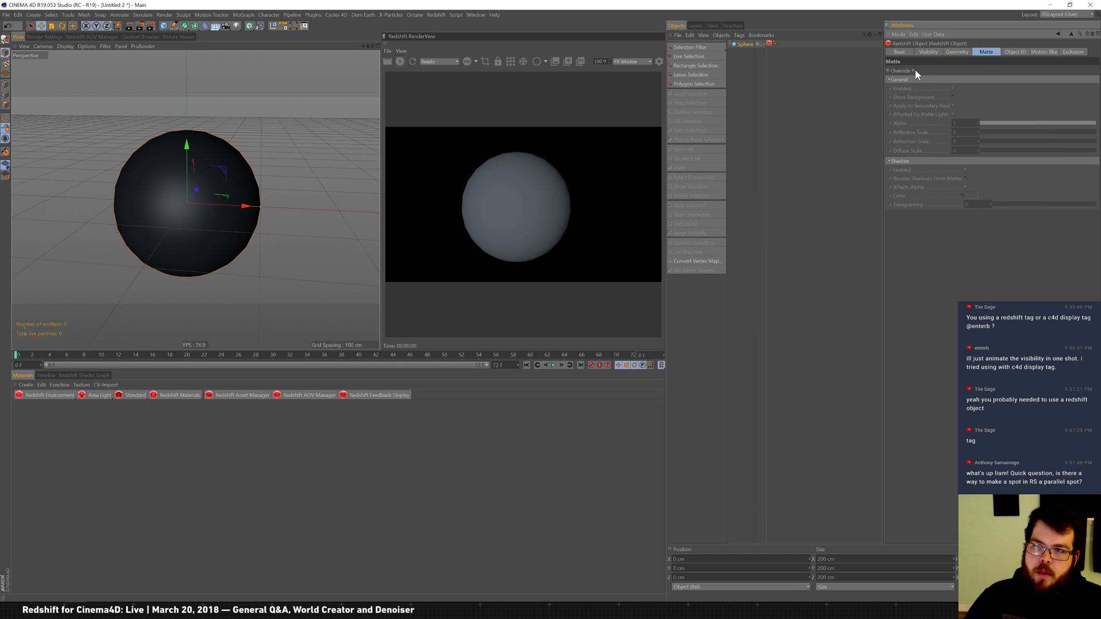
pyautogui.click(953, 89)
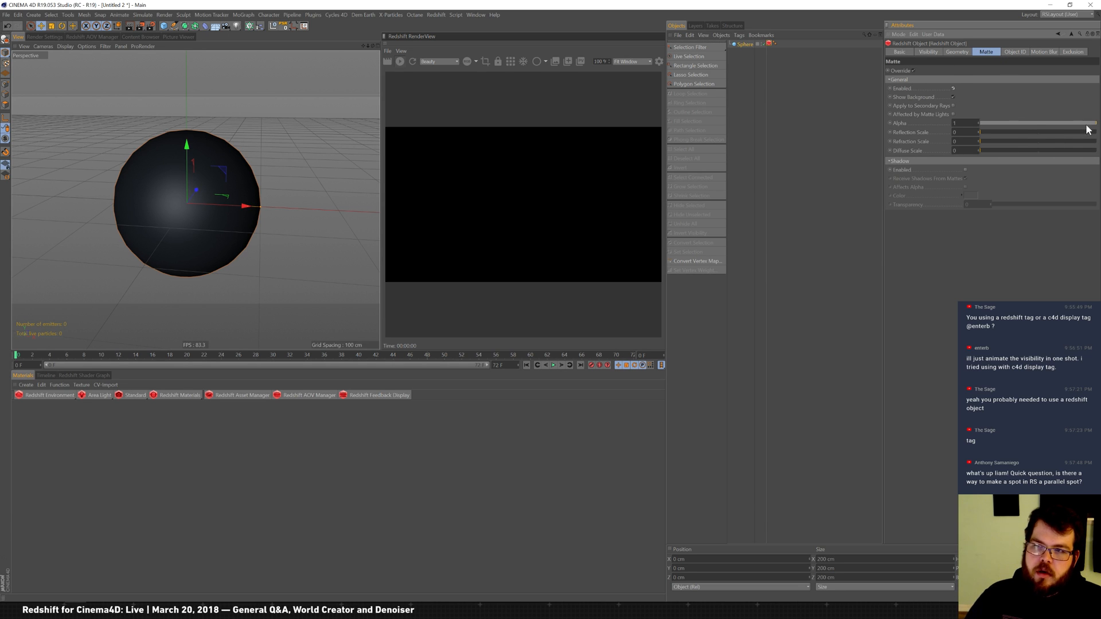
pyautogui.moveTo(1089, 124); pyautogui.dragTo(1051, 123)
pyautogui.moveTo(989, 119); pyautogui.dragTo(1096, 123)
pyautogui.moveTo(998, 125); pyautogui.dragTo(1095, 123)
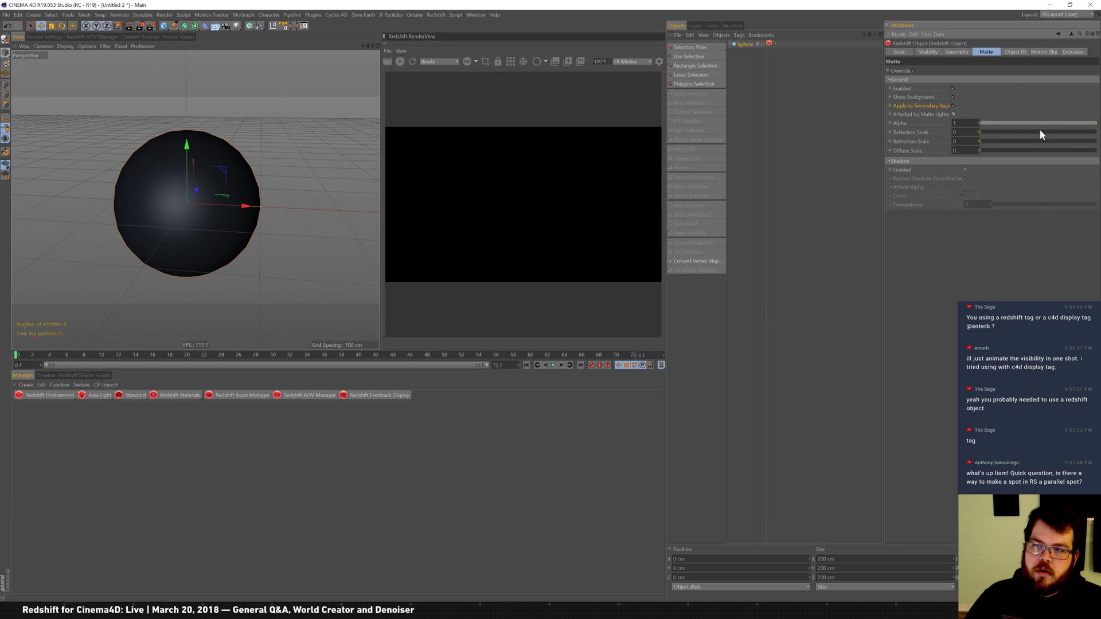
pyautogui.moveTo(1016, 132); pyautogui.dragTo(1095, 132)
pyautogui.moveTo(1017, 141); pyautogui.dragTo(1096, 123)
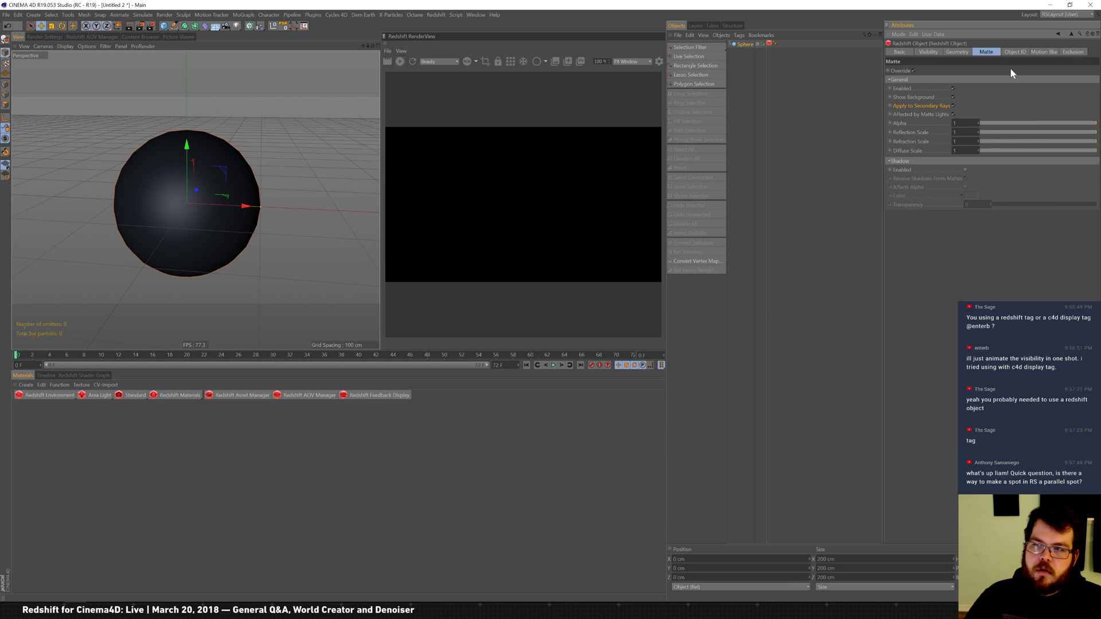
pyautogui.click(913, 70)
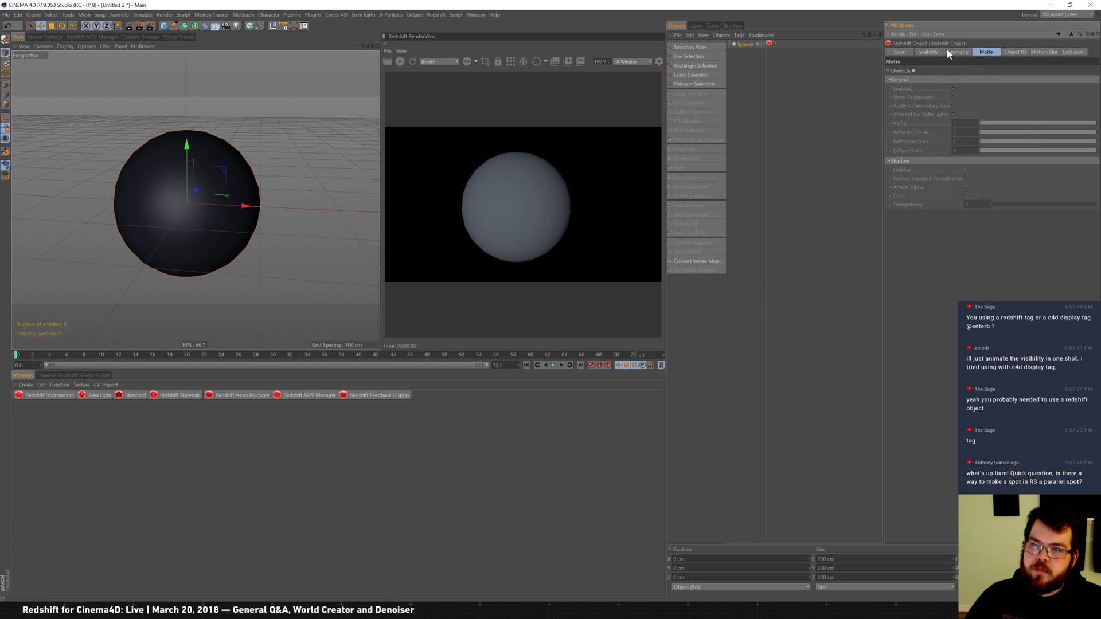
pyautogui.click(930, 52)
pyautogui.click(985, 52)
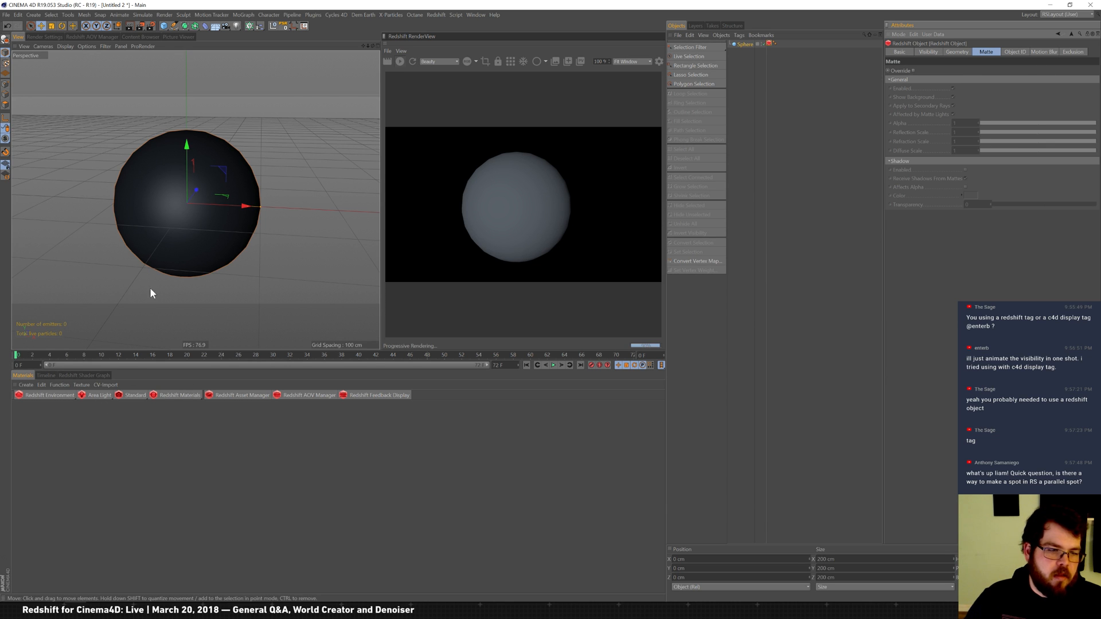
# Step: Create a Redshift material and assign it to the sphere
pyautogui.click(195, 396)
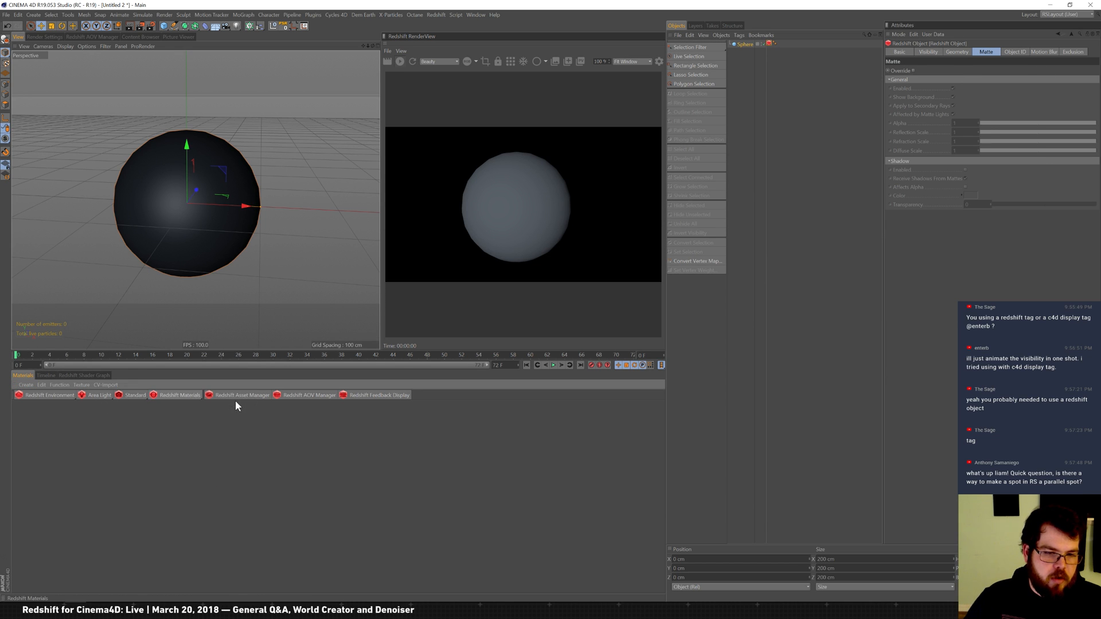
pyautogui.click(231, 398)
pyautogui.moveTo(753, 47); pyautogui.dragTo(753, 47)
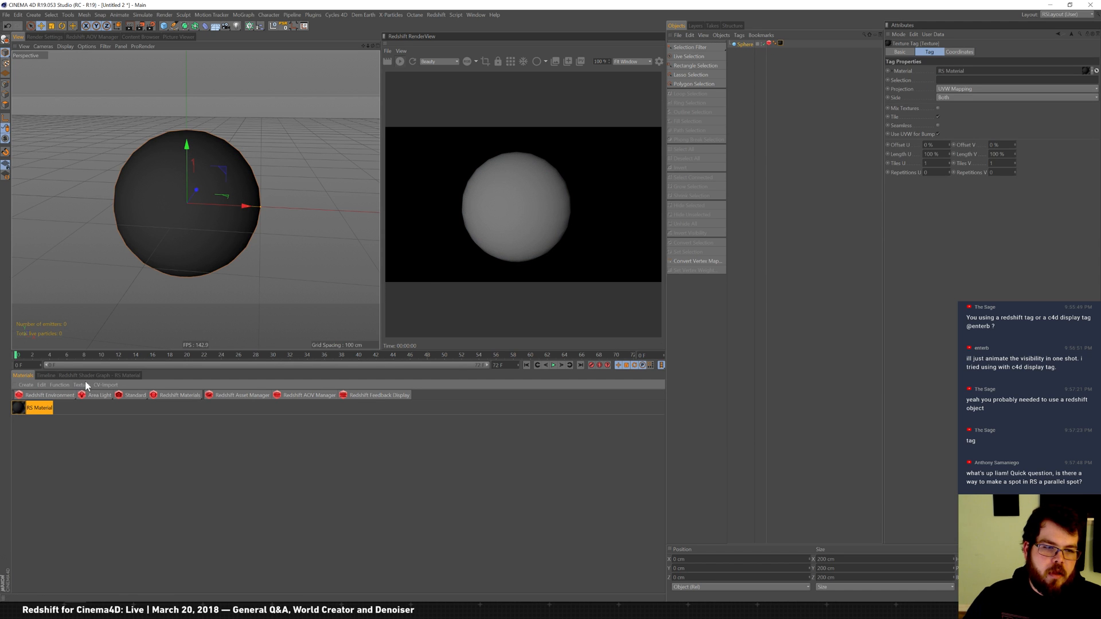
# Step: Keyframe the RS Material's overall Opacity at white on frame 0
pyautogui.doubleClick(20, 407)
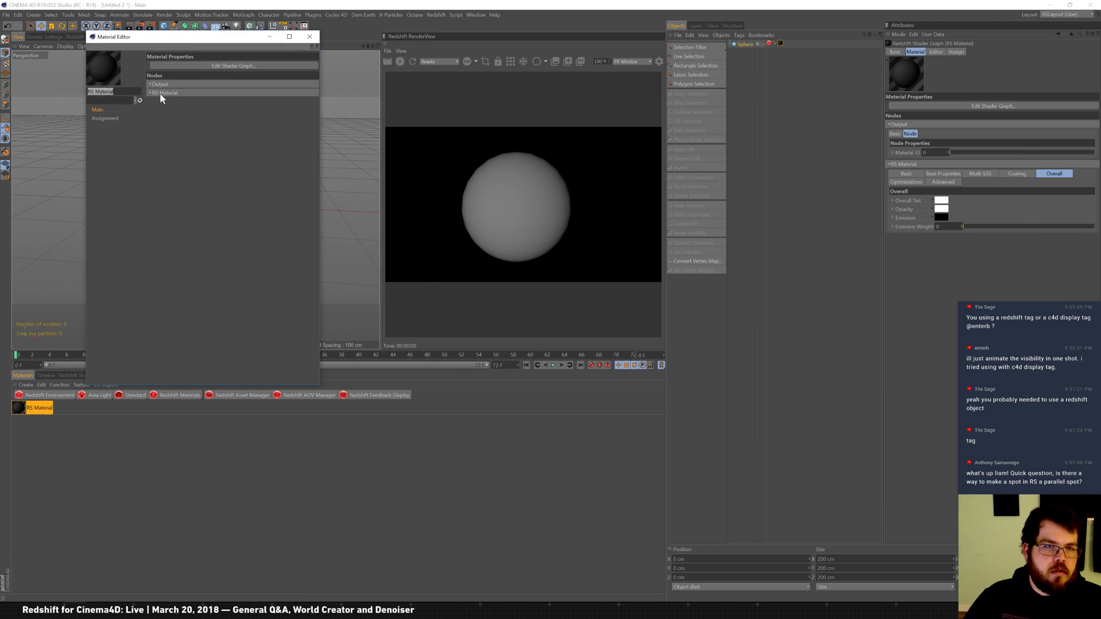
pyautogui.click(162, 95)
pyautogui.click(168, 110)
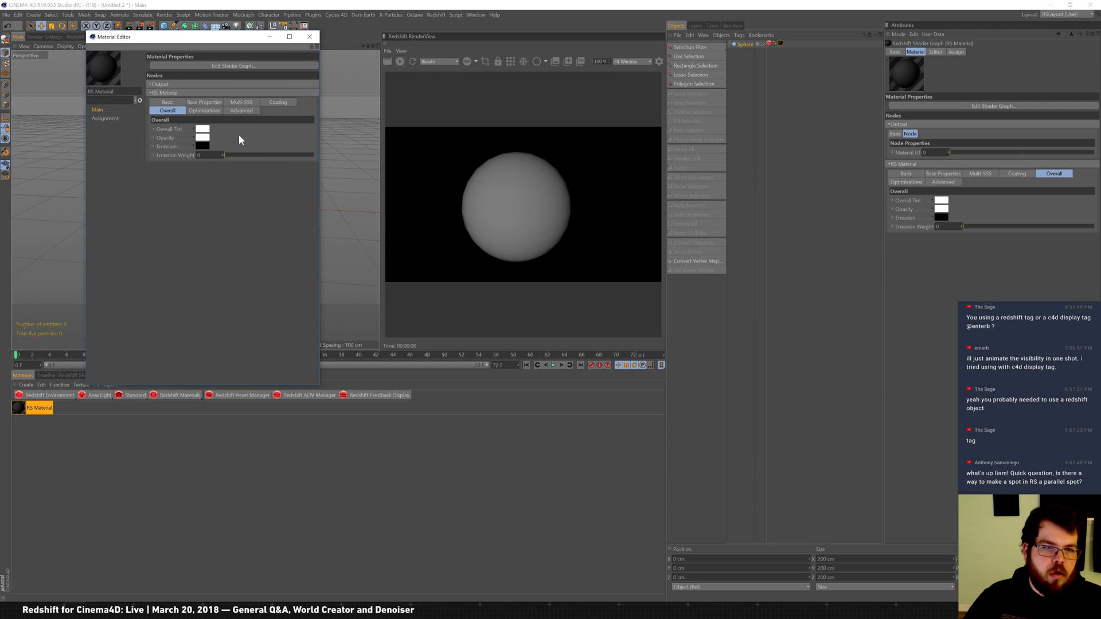
pyautogui.click(204, 138)
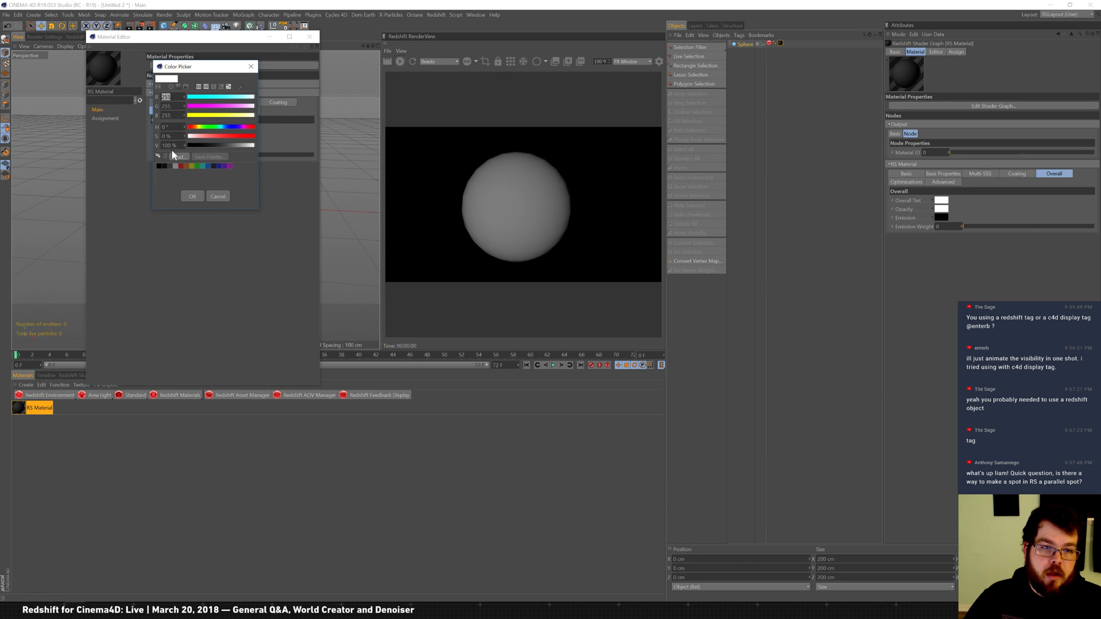
pyautogui.click(251, 66)
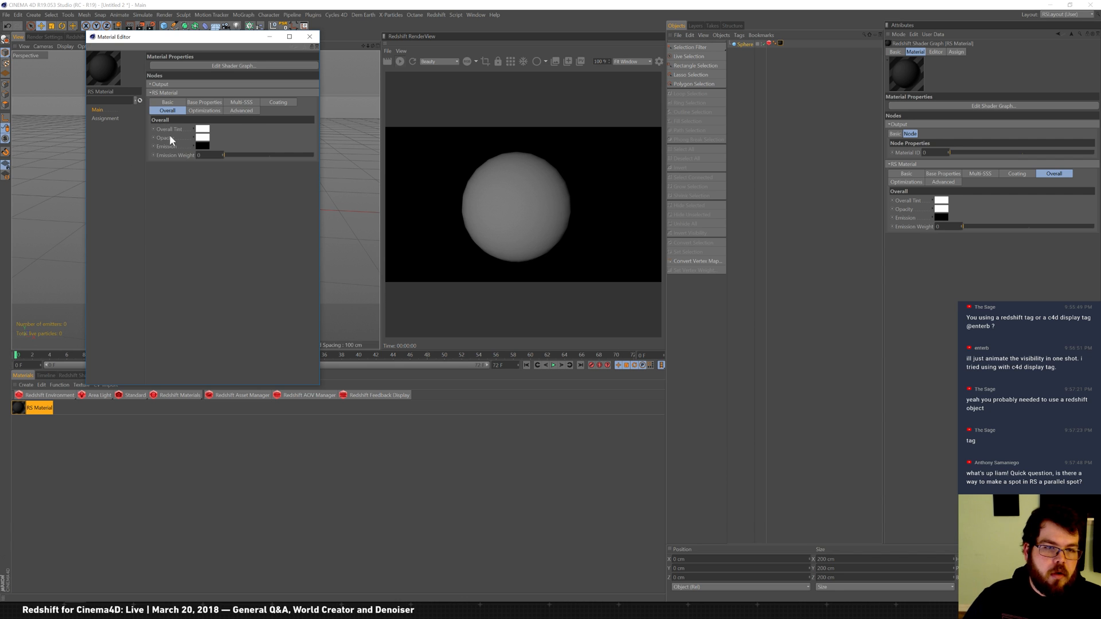
pyautogui.moveTo(181, 44); pyautogui.dragTo(169, 428)
pyautogui.click(552, 366)
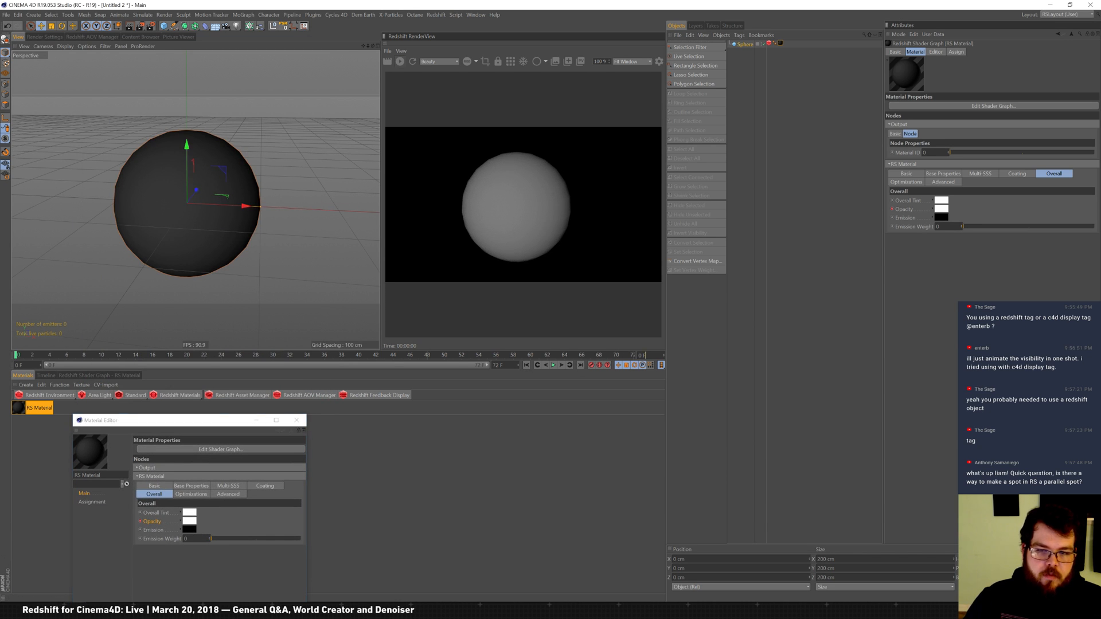
# Step: Try changing the material's Opacity to black at frame 24 and scrub the timeline to check it
pyautogui.moveTo(202, 426); pyautogui.dragTo(555, 344)
pyautogui.click(542, 448)
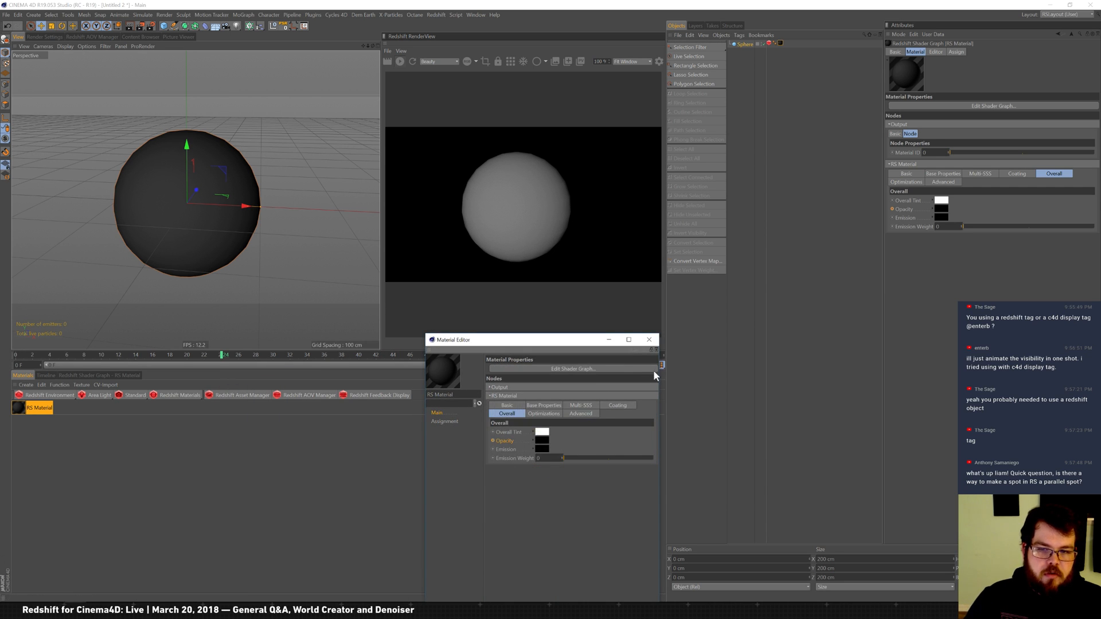
pyautogui.click(650, 339)
pyautogui.moveTo(222, 359)
pyautogui.mouseDown()
pyautogui.moveTo(17, 356)
pyautogui.moveTo(242, 363)
pyautogui.mouseUp()
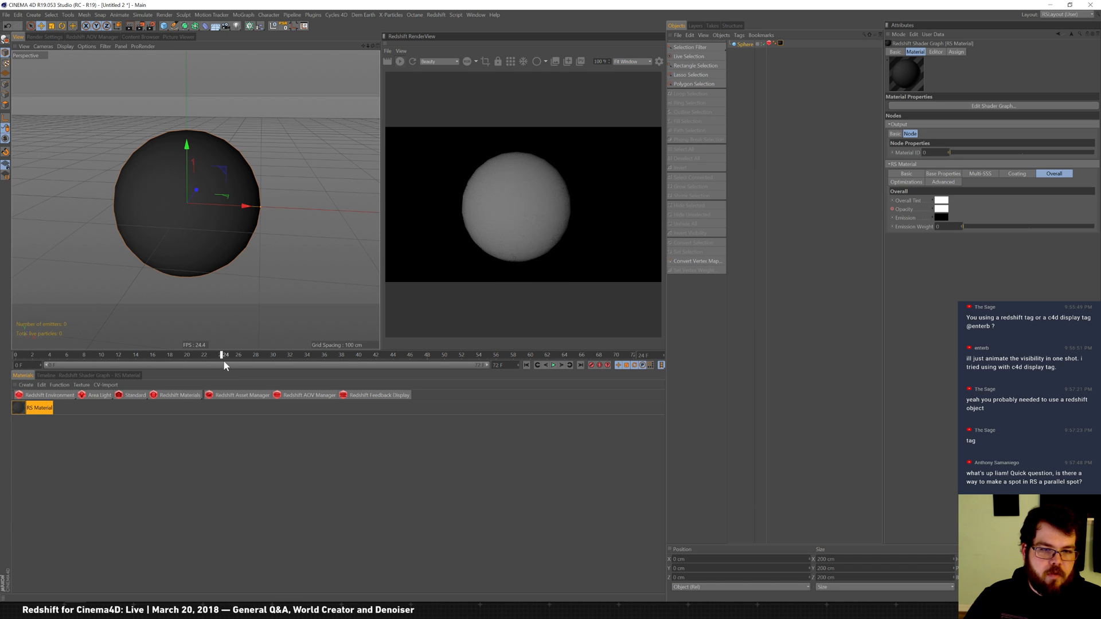
# Step: Set the RS Material node's Opacity to black at frame 24 in the shader graph and return to frame 0
pyautogui.click(103, 375)
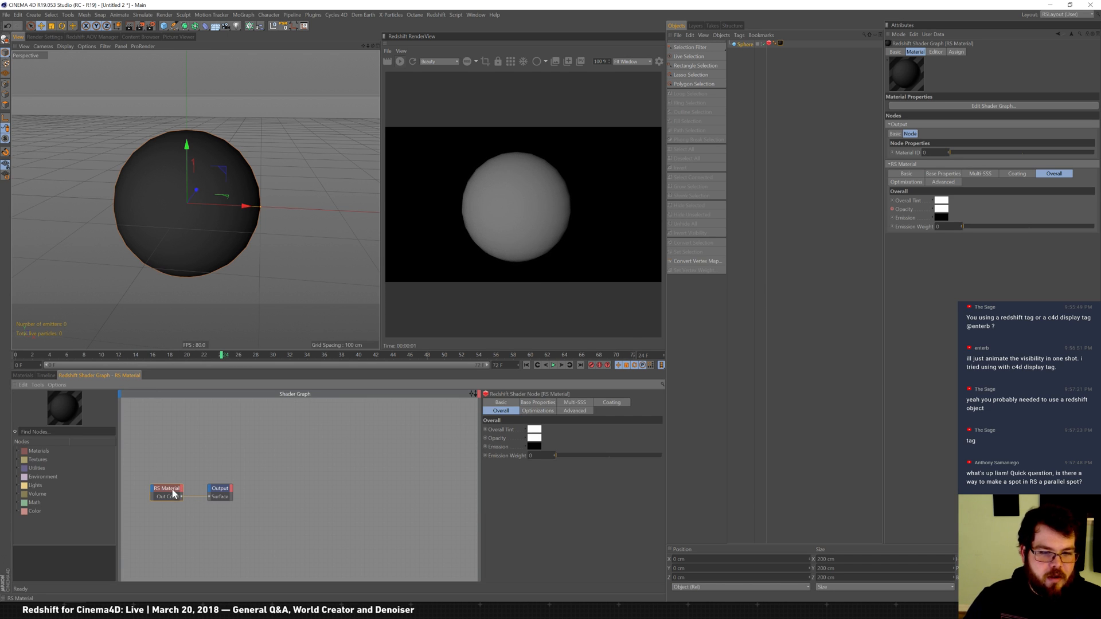
pyautogui.click(535, 445)
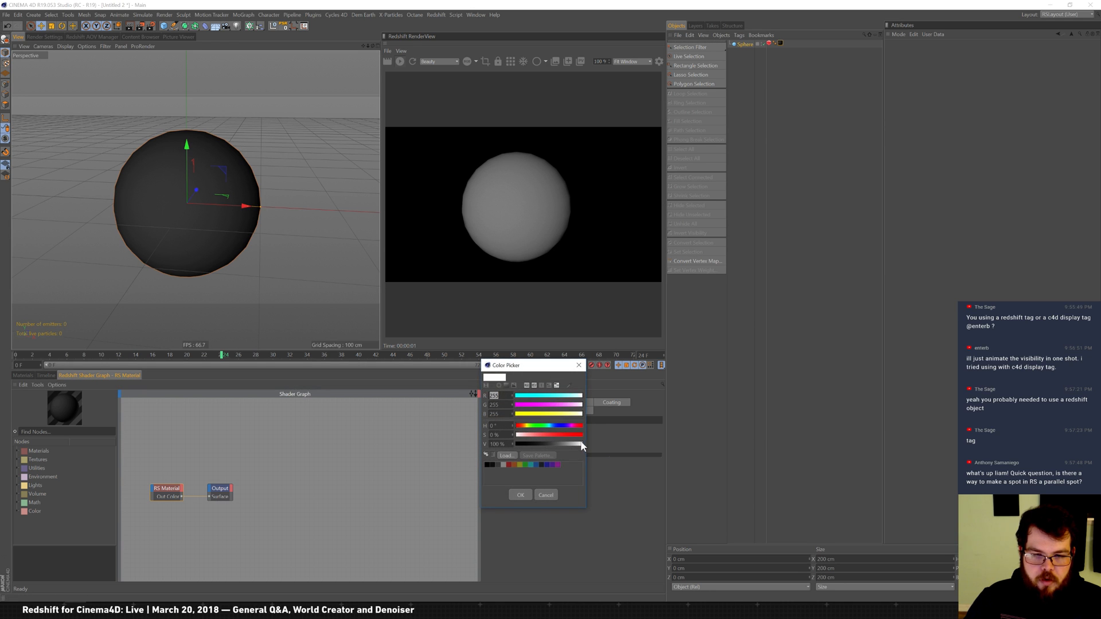
pyautogui.click(517, 497)
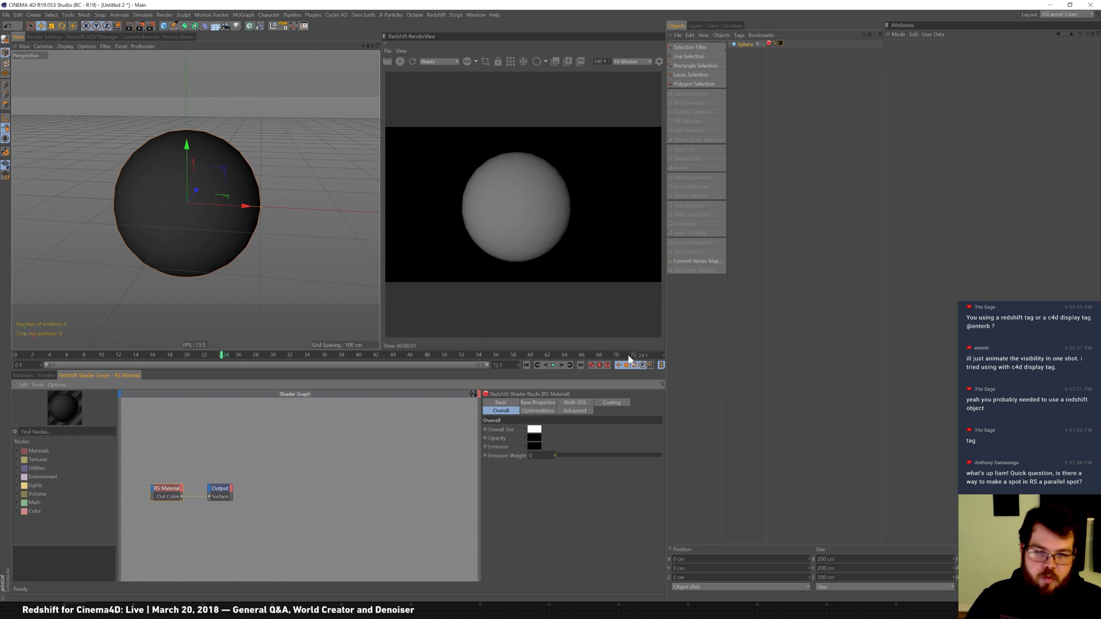
pyautogui.moveTo(63, 358); pyautogui.dragTo(14, 361)
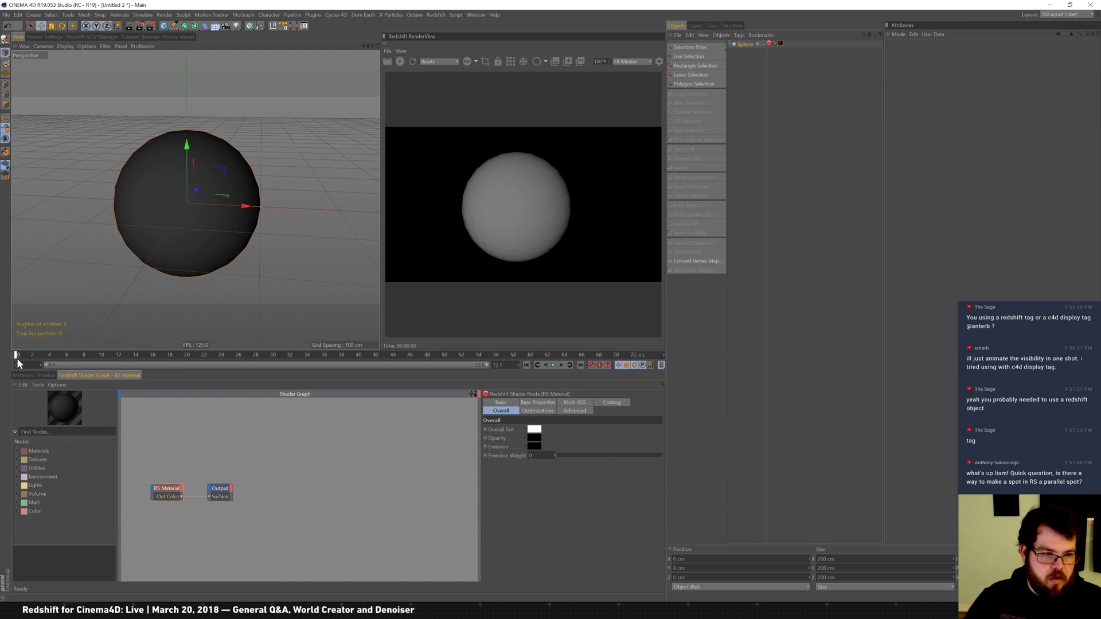
# Step: Close Cinema 4D and Fusion, discarding the unsaved changes in both
pyautogui.click(1090, 4)
pyautogui.click(556, 341)
pyautogui.click(587, 343)
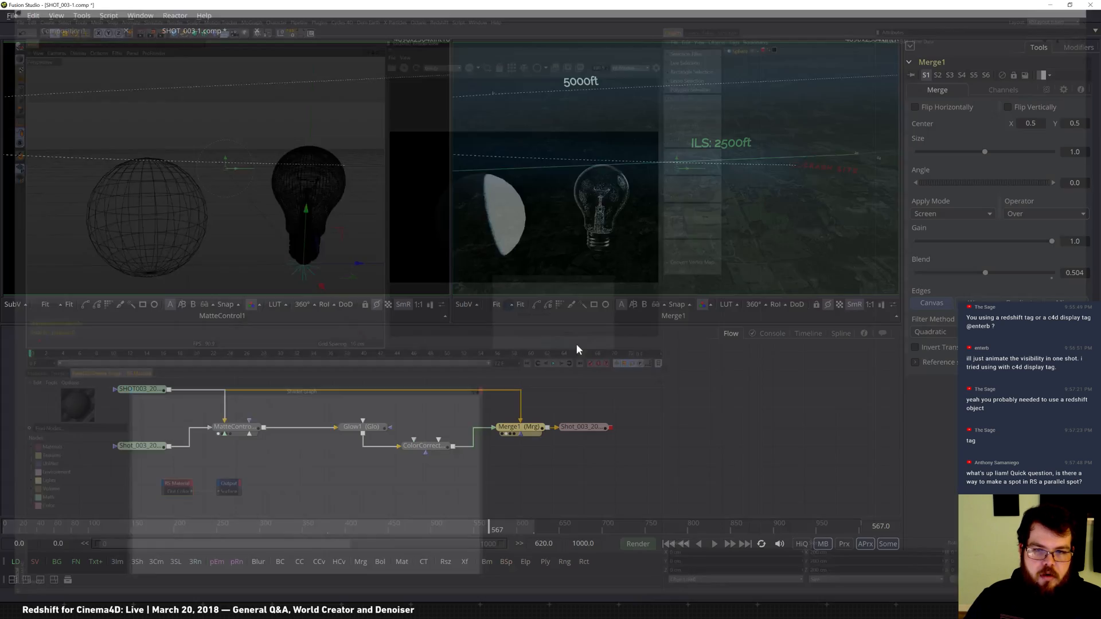
pyautogui.click(1091, 5)
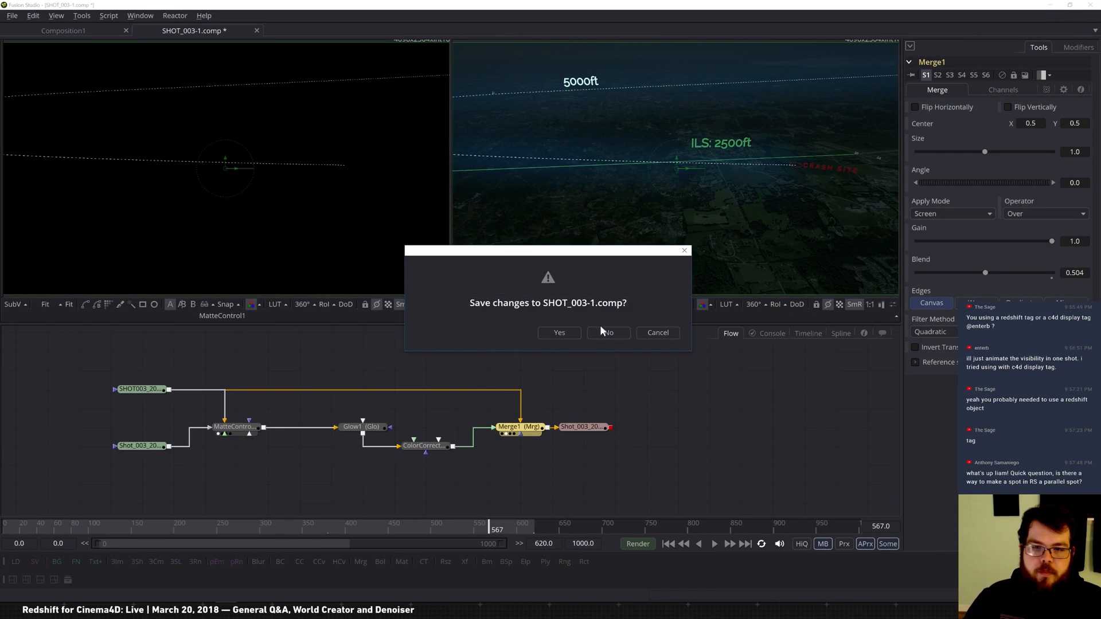
pyautogui.click(608, 332)
# Step: Switch to the file manager and select redshift_v2.5.63_setup.exe in the Downloads folder
pyautogui.moveTo(141, 610)
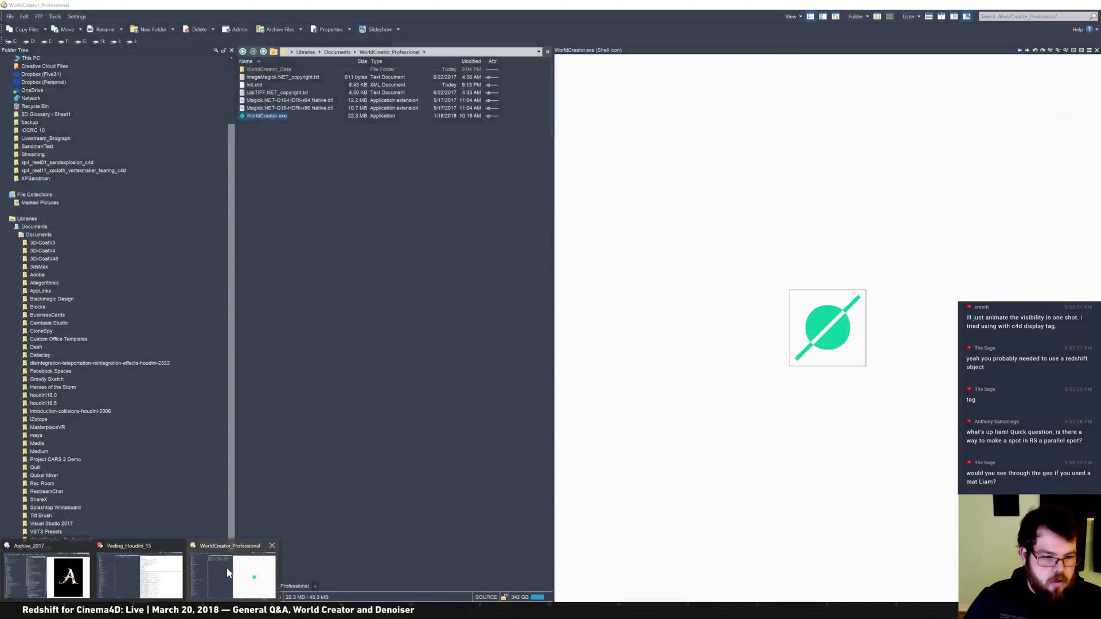
pyautogui.click(243, 562)
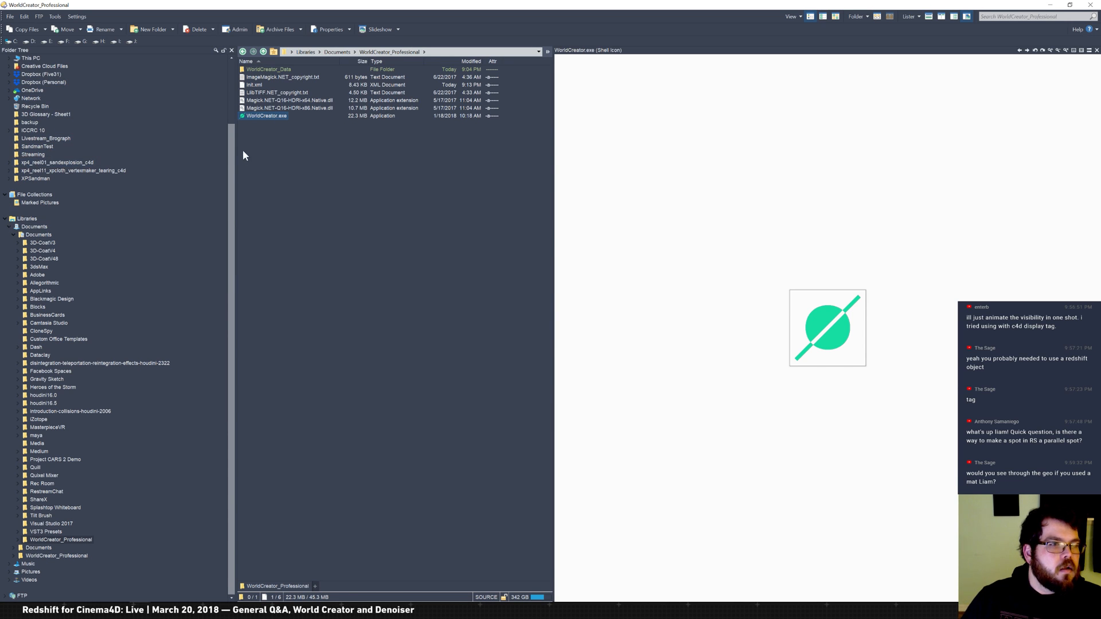
pyautogui.moveTo(233, 146); pyautogui.dragTo(235, 81)
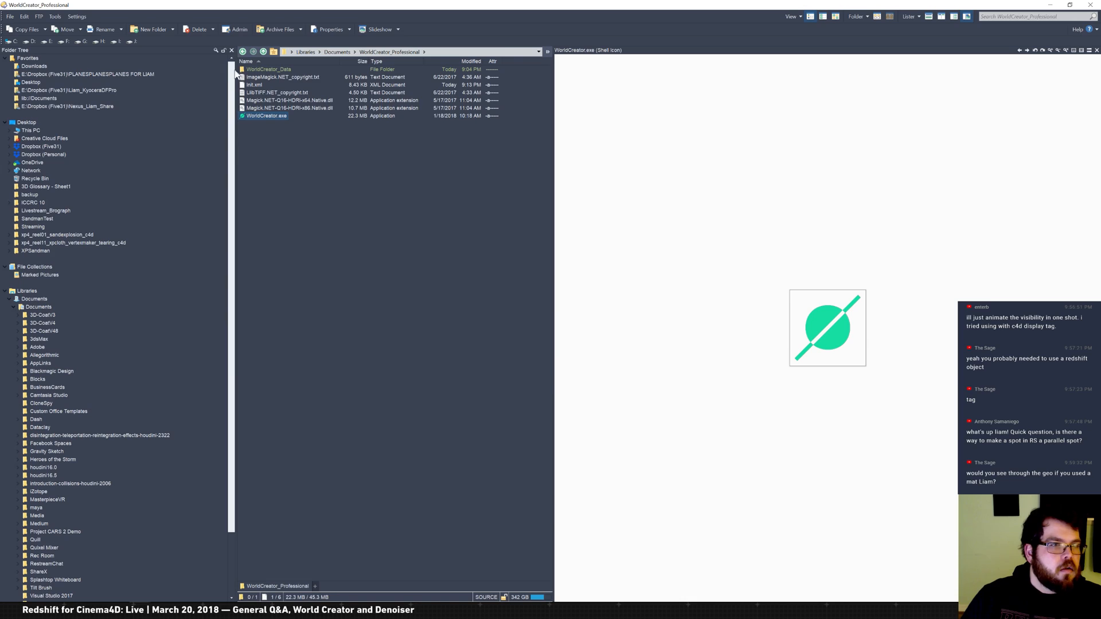
pyautogui.click(39, 66)
pyautogui.scroll(-15, 523, 333)
pyautogui.scroll(-10, 523, 332)
pyautogui.scroll(-2, 523, 417)
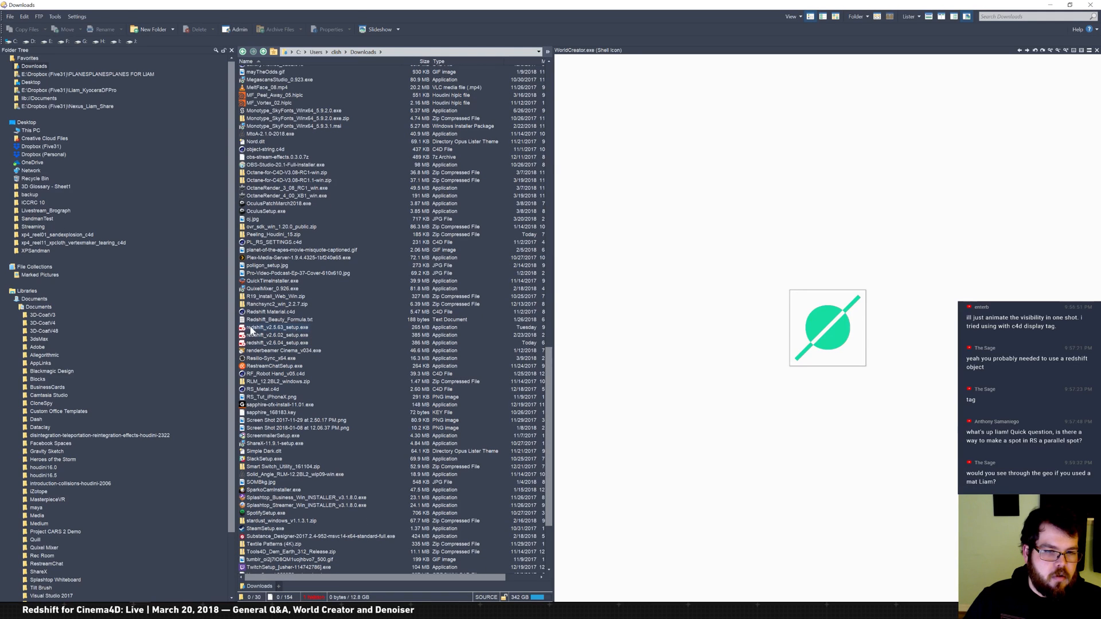
pyautogui.click(252, 331)
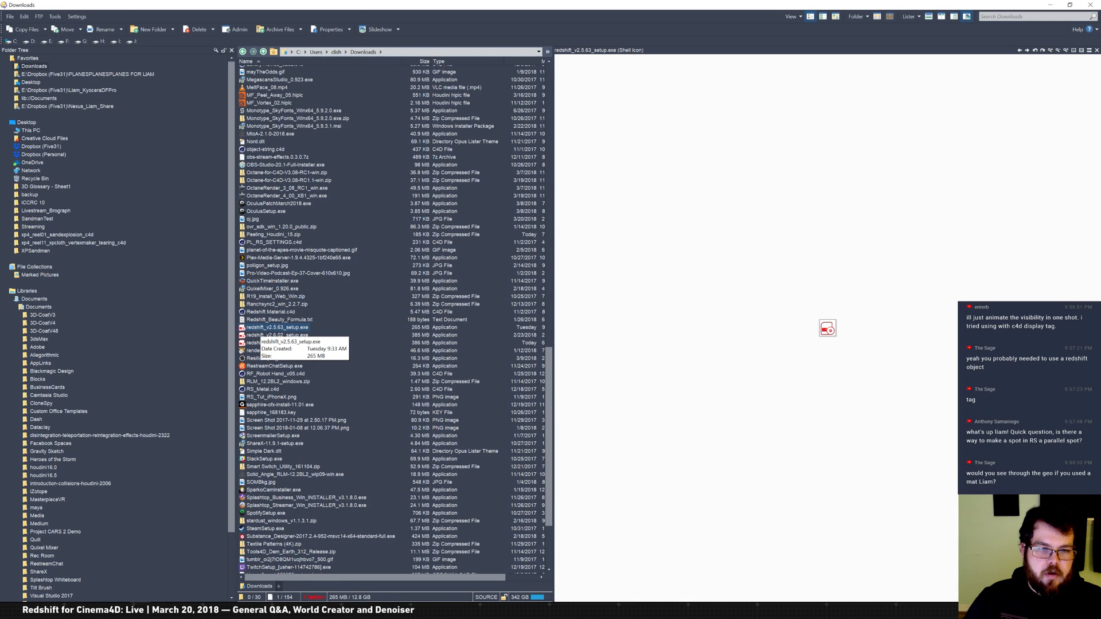
# Step: Install Redshift 2.5.63, accepting the license, confirming the node-locked warning with "yes" and uninstalling version 2.6.04
pyautogui.doubleClick(253, 331)
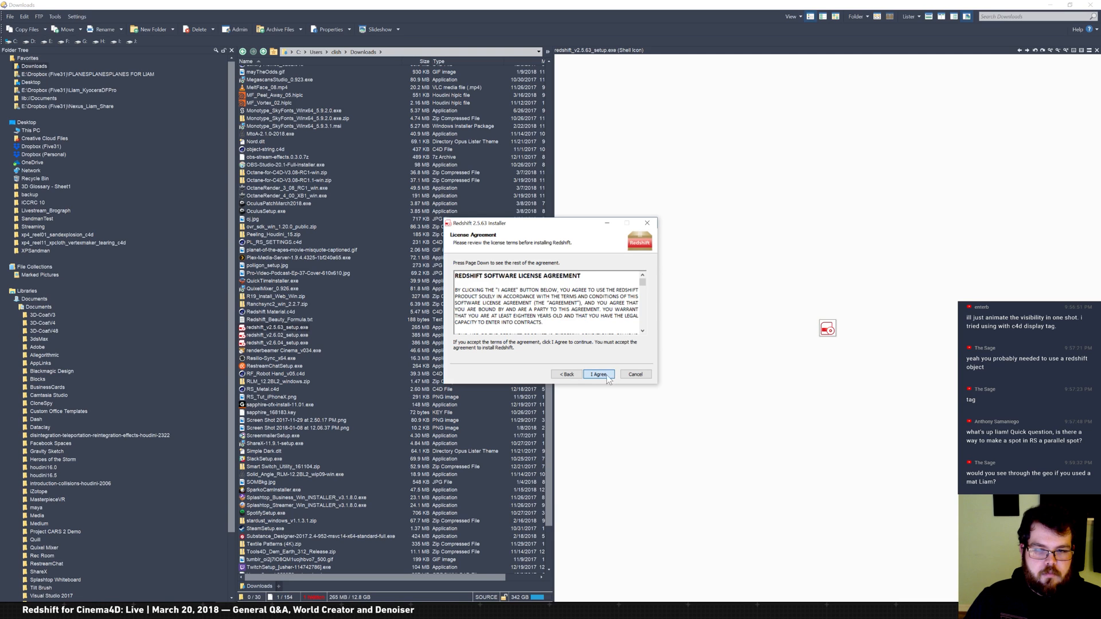
pyautogui.click(608, 376)
pyautogui.click(607, 375)
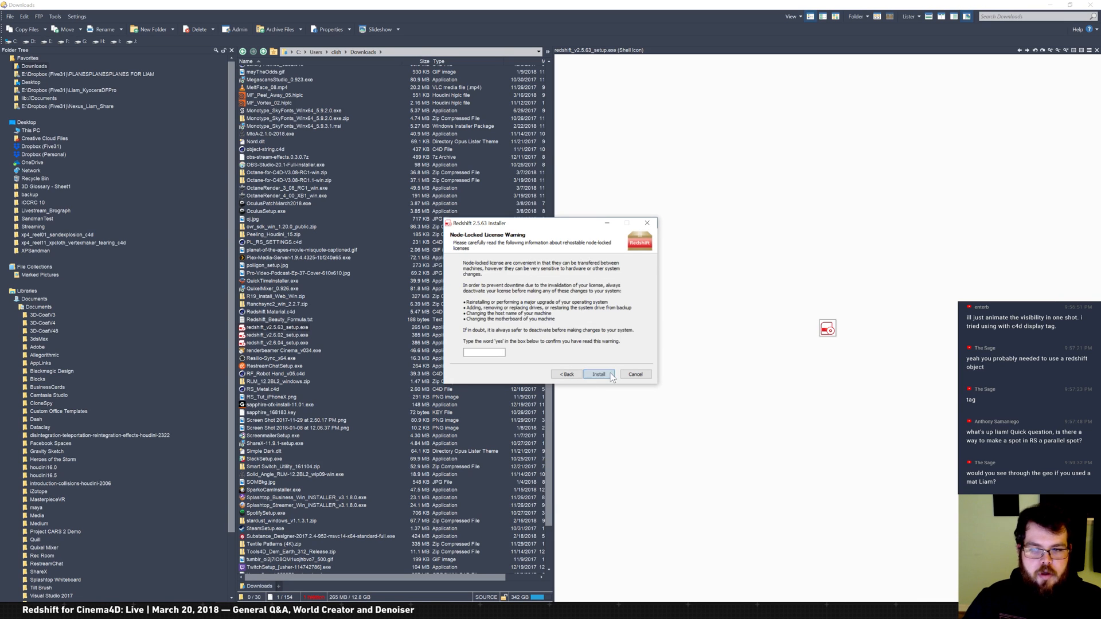
pyautogui.write('yes')
pyautogui.press('Return')
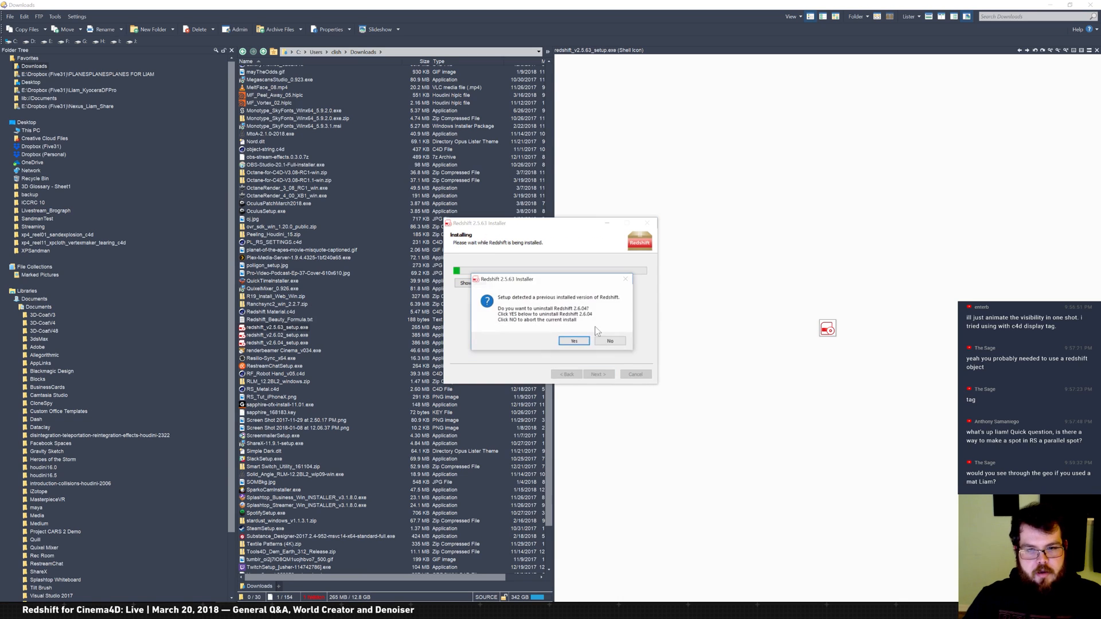
pyautogui.click(575, 340)
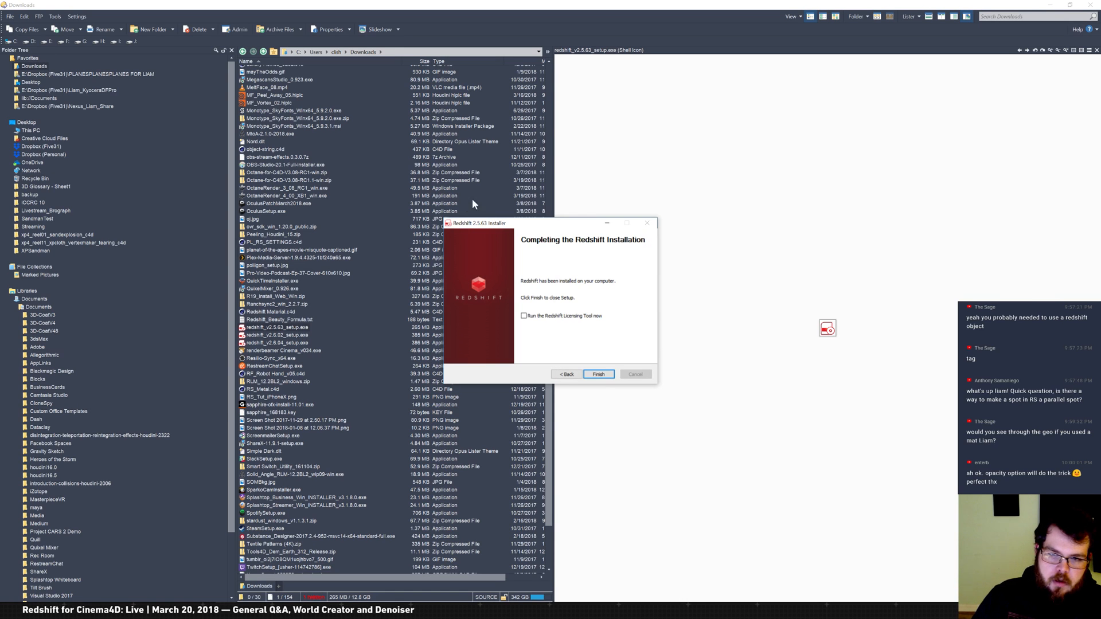
pyautogui.click(599, 375)
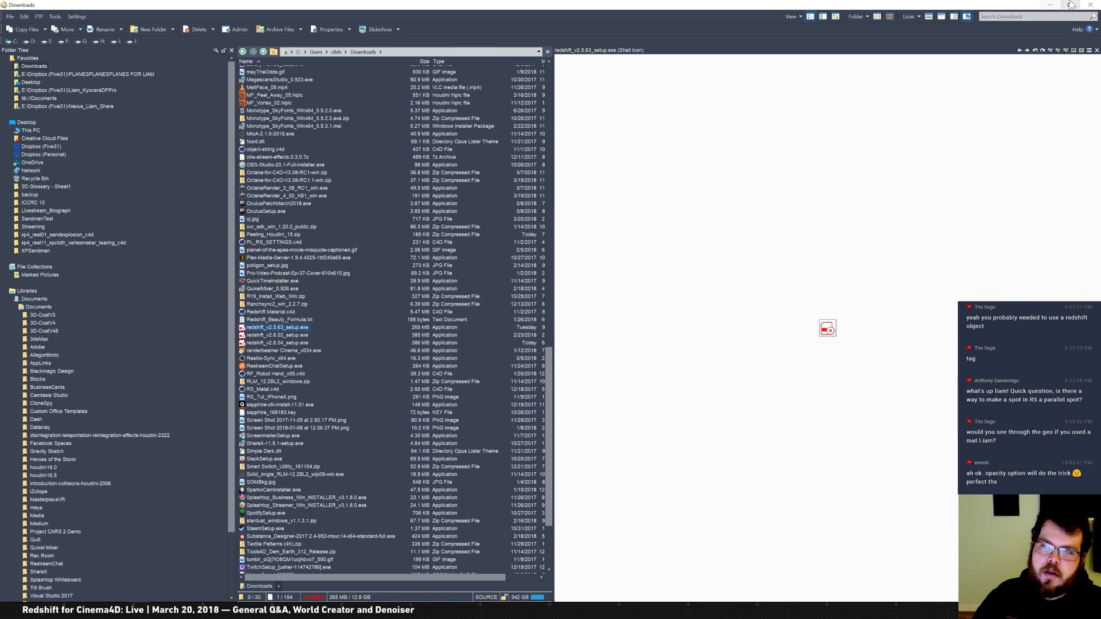
# Step: Close the file manager and load Cinema 4D's RSLayout (User) layout, showing the Materials manager instead of the Timeline
pyautogui.click(1093, 4)
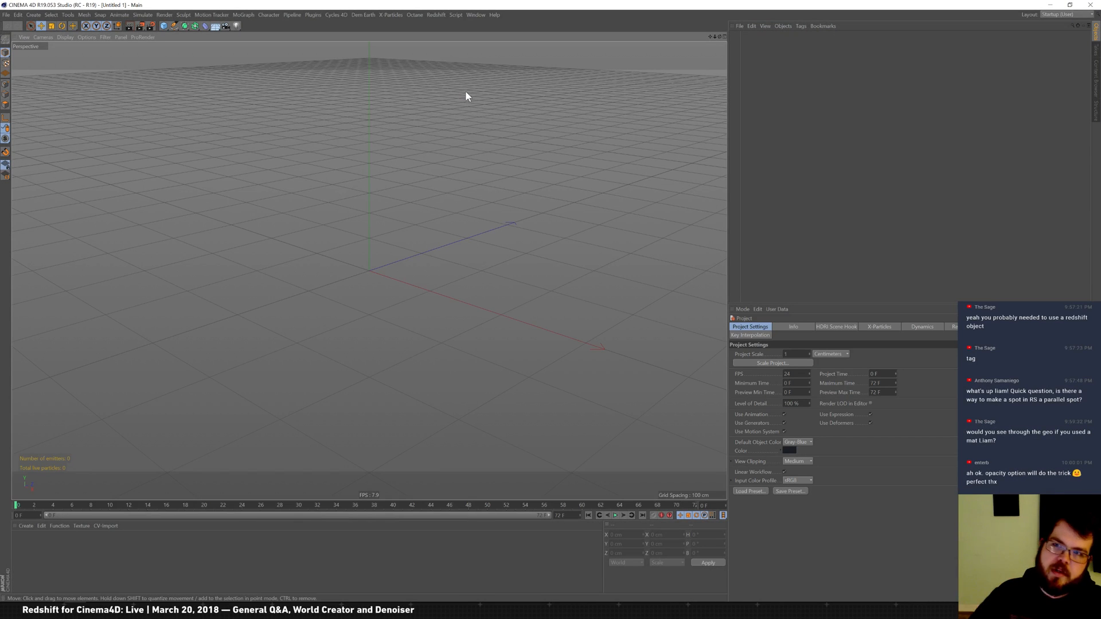
pyautogui.click(1062, 14)
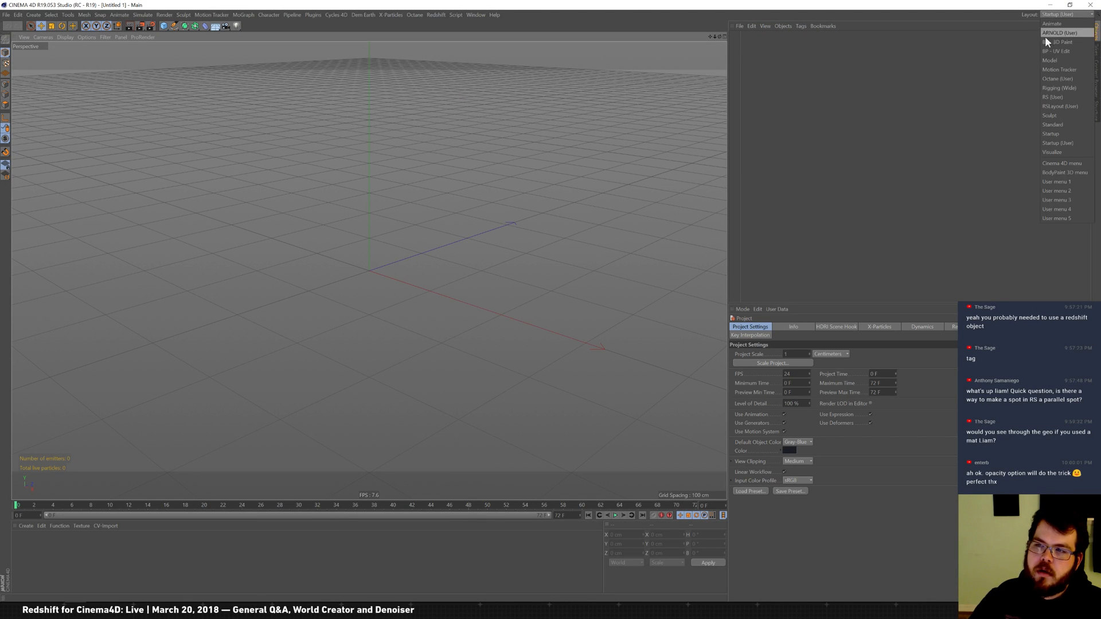
pyautogui.click(1063, 104)
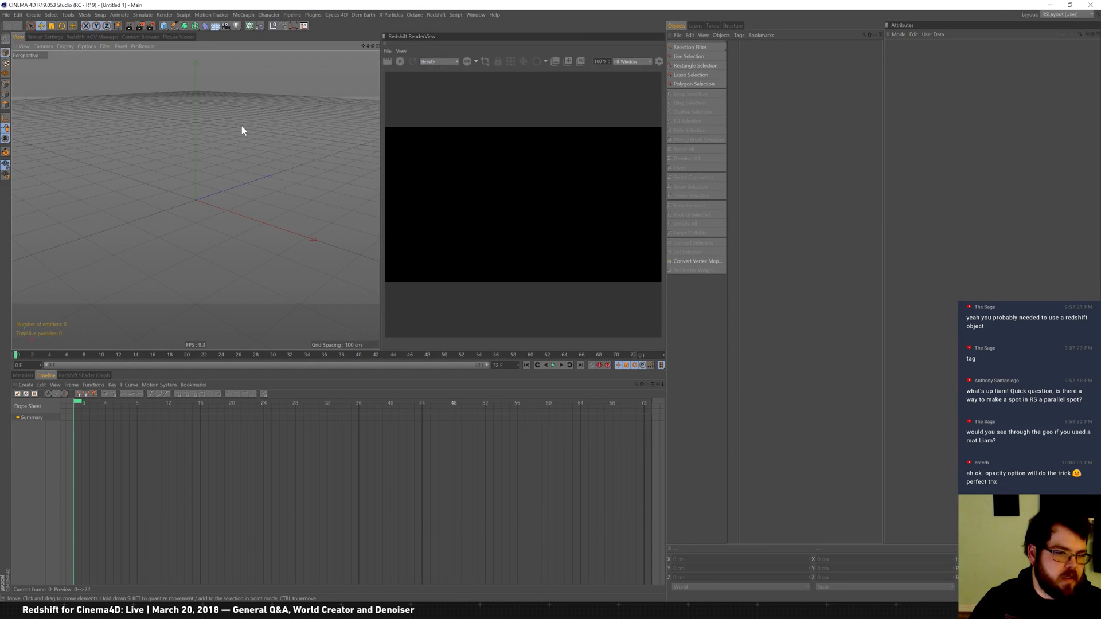
pyautogui.click(22, 375)
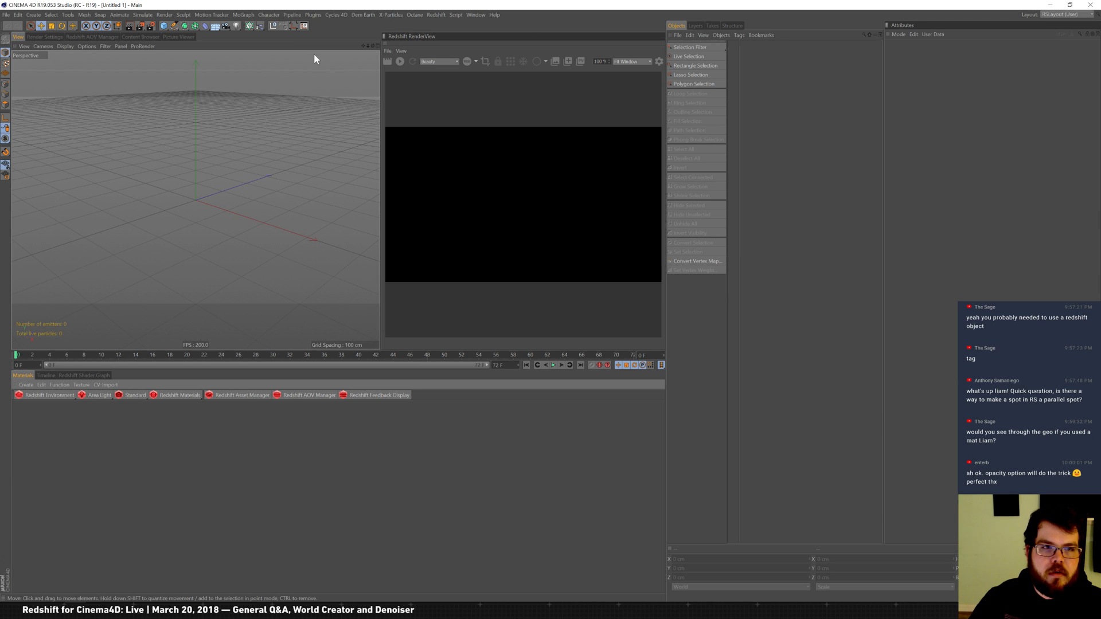
# Step: Create a Redshift area light and set its area shape to Cylinder
pyautogui.click(133, 396)
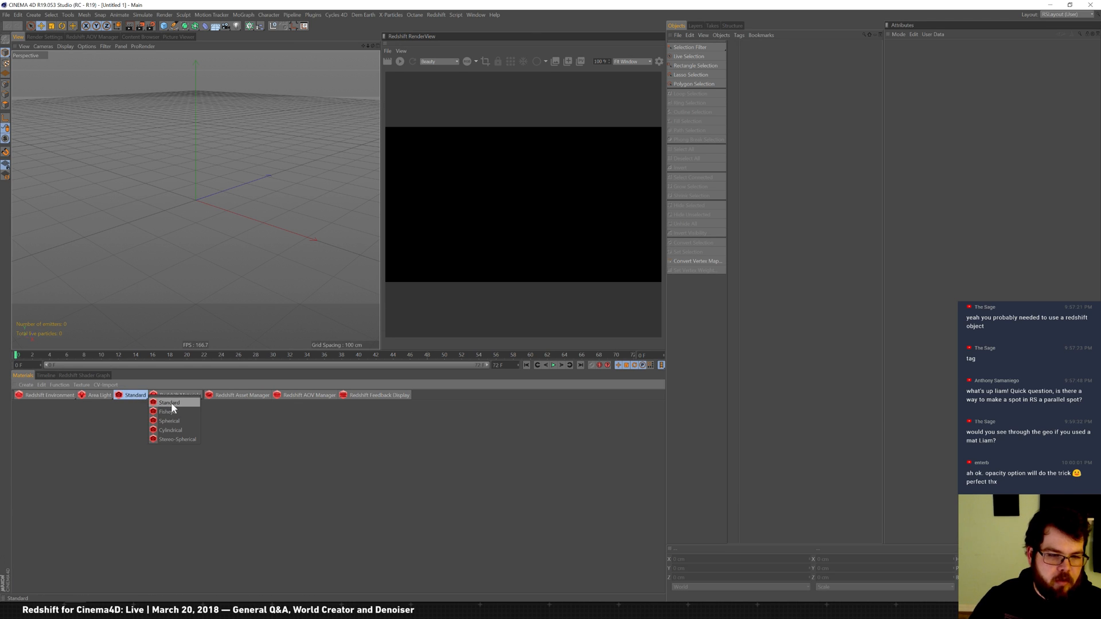
pyautogui.click(102, 397)
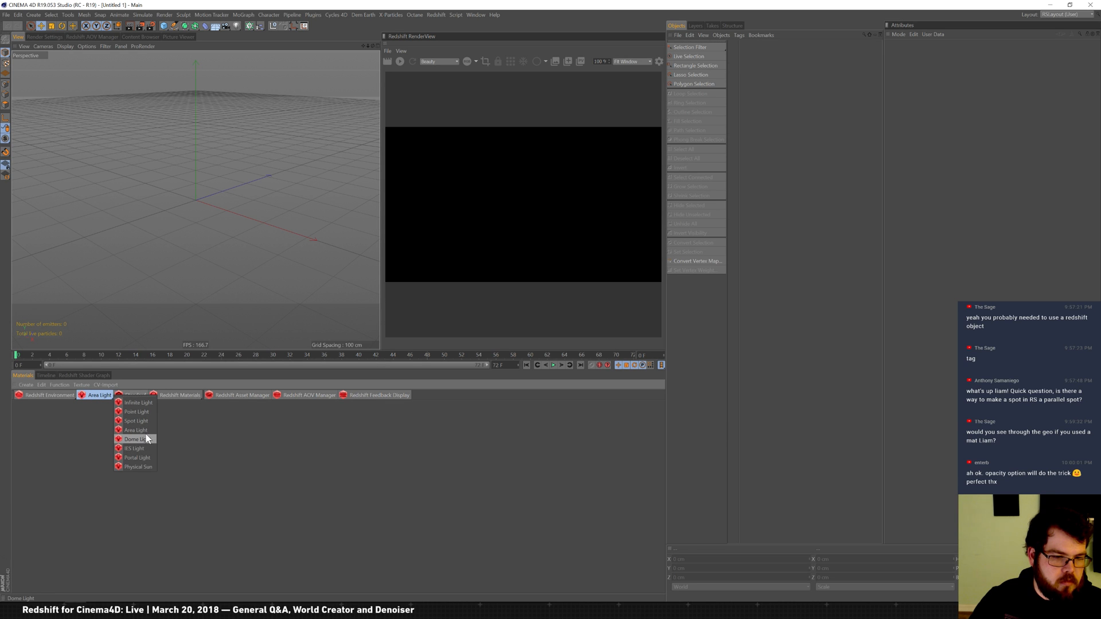
pyautogui.click(151, 430)
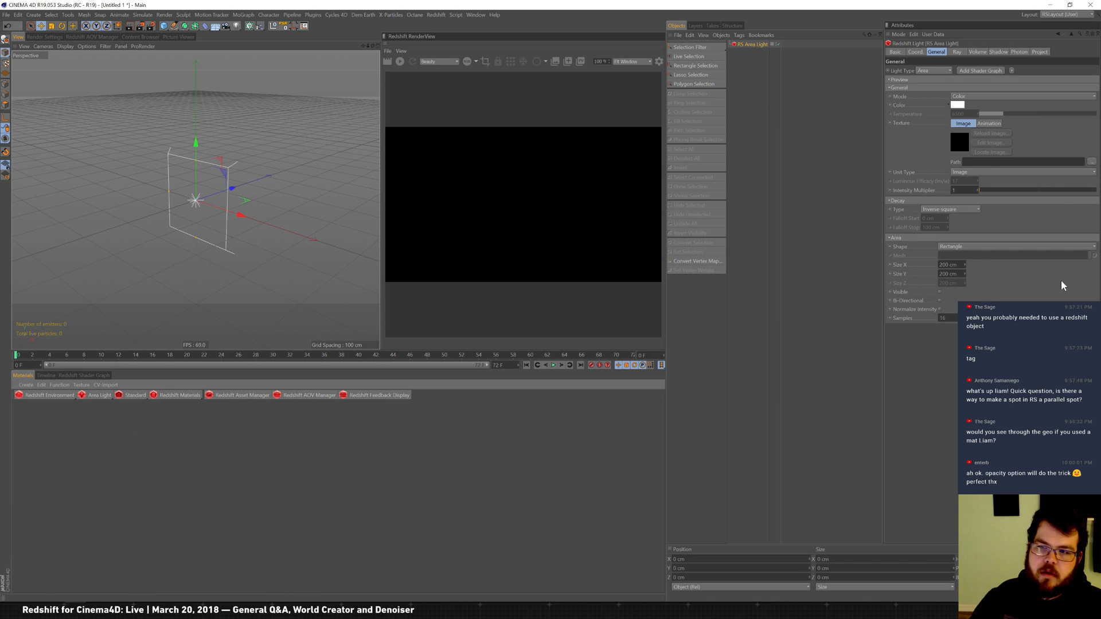
pyautogui.click(981, 247)
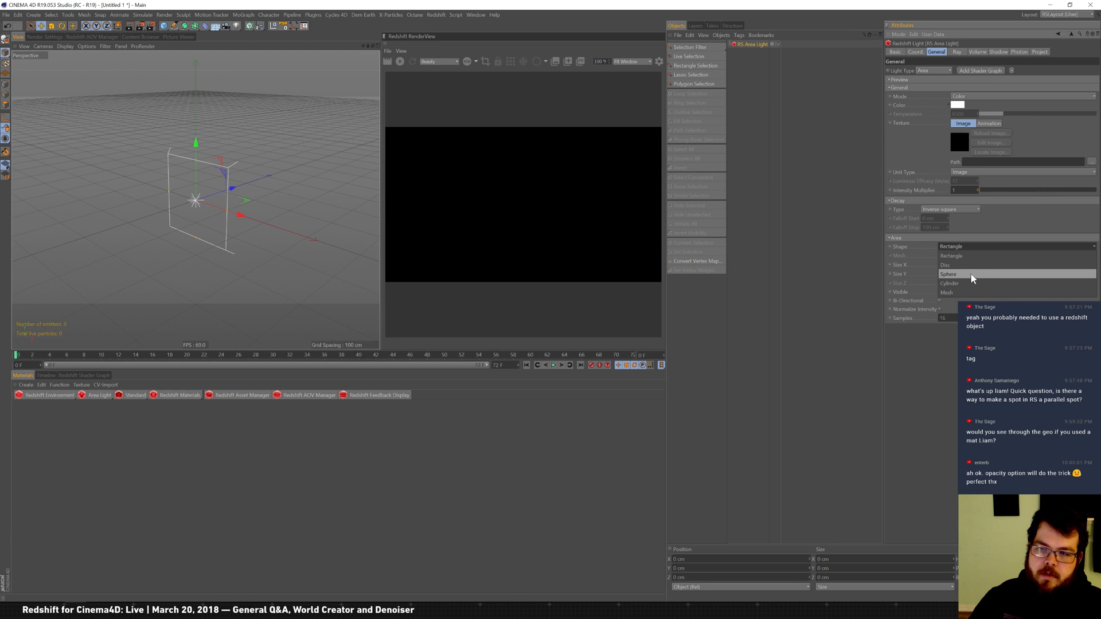
pyautogui.click(966, 284)
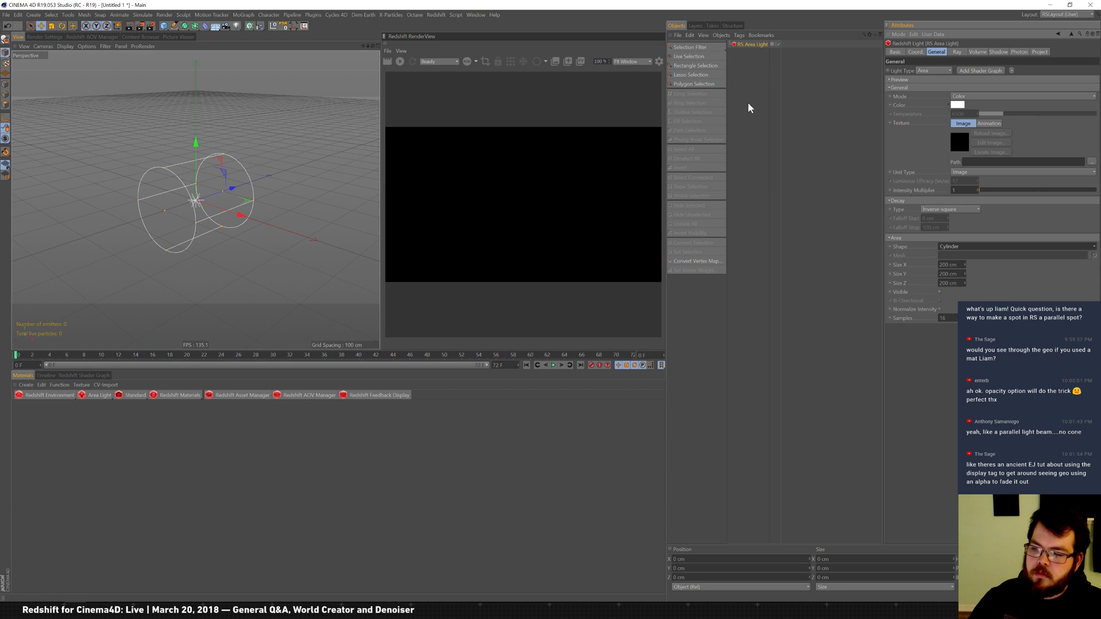
# Step: Start the Redshift RenderView render and stretch the cylinder light into a long beam of about 85 × 61 × 376 cm
pyautogui.click(400, 61)
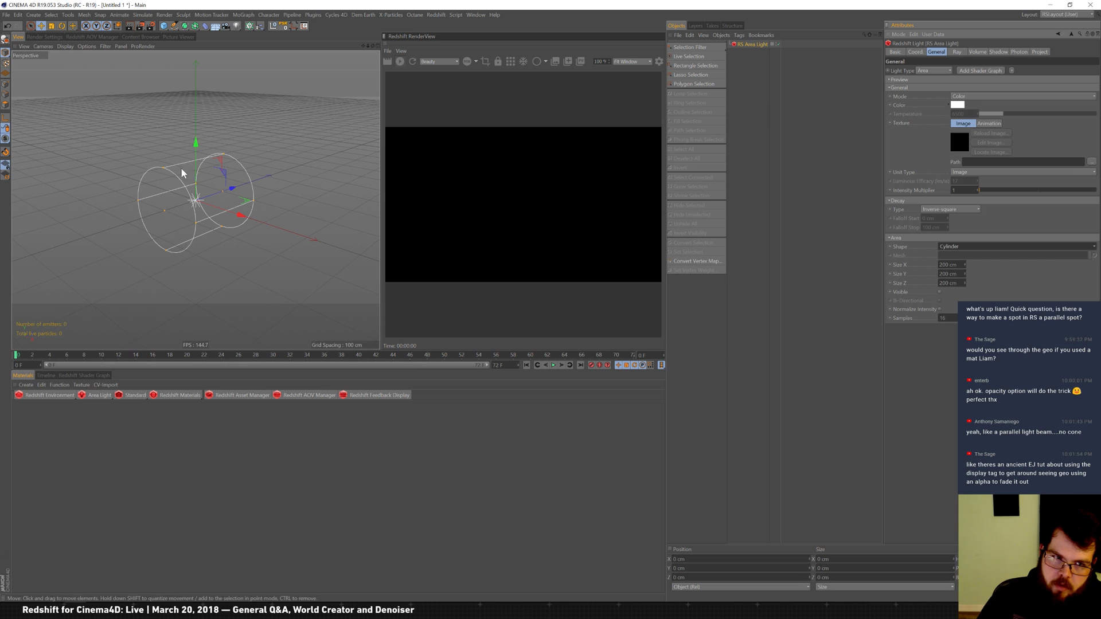
pyautogui.moveTo(224, 195); pyautogui.dragTo(130, 215)
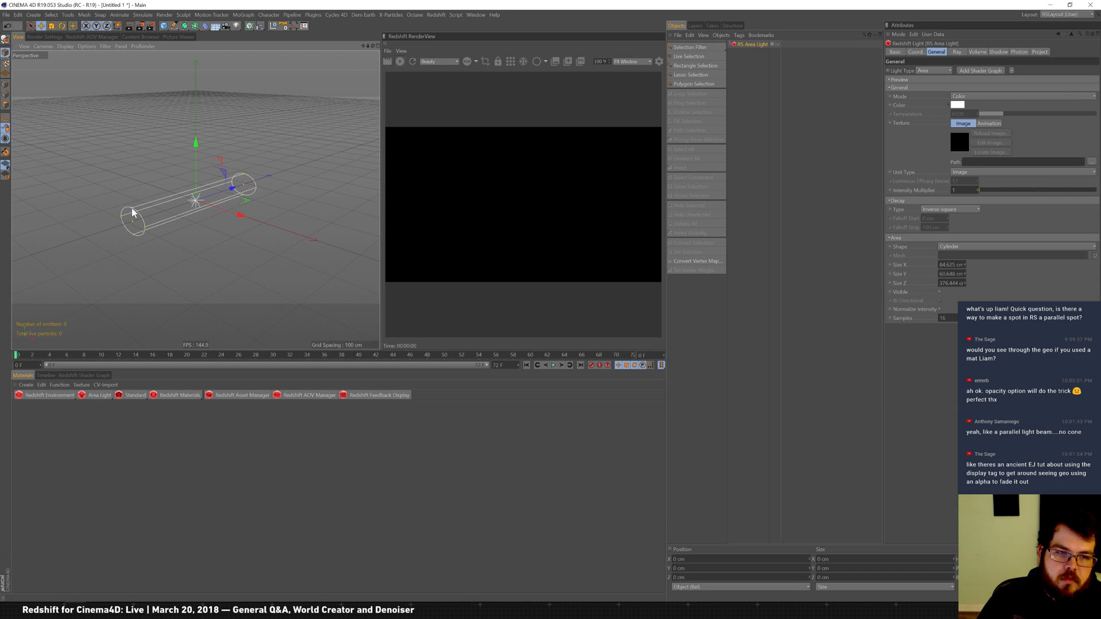
# Step: Add a Redshift Environment object to the scene and delete the cylindrical RS Area Light
pyautogui.click(67, 391)
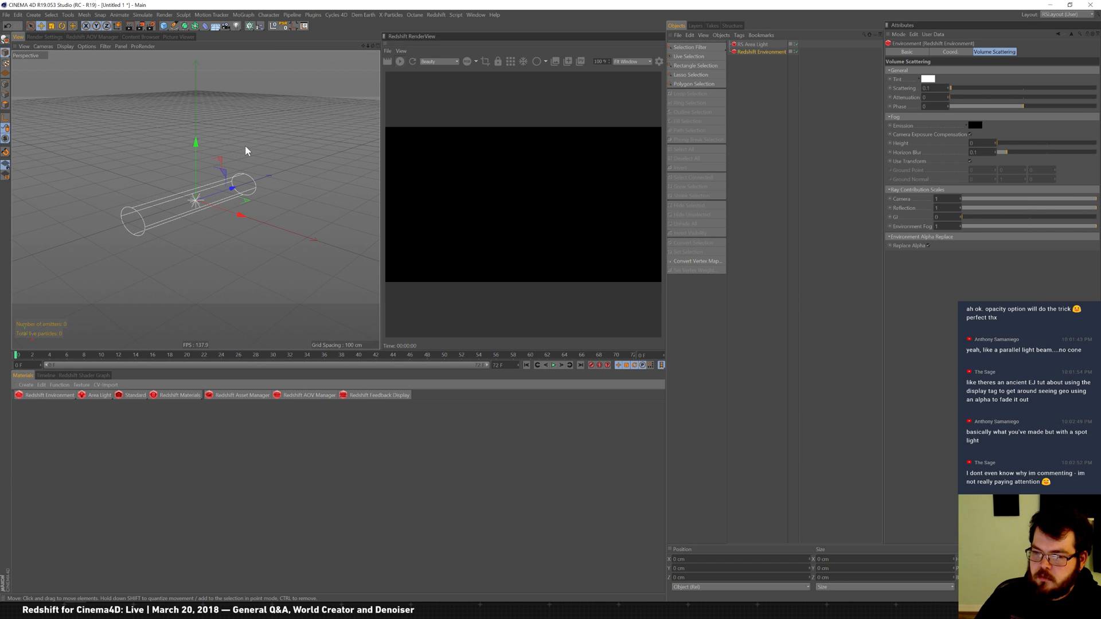
pyautogui.click(761, 70)
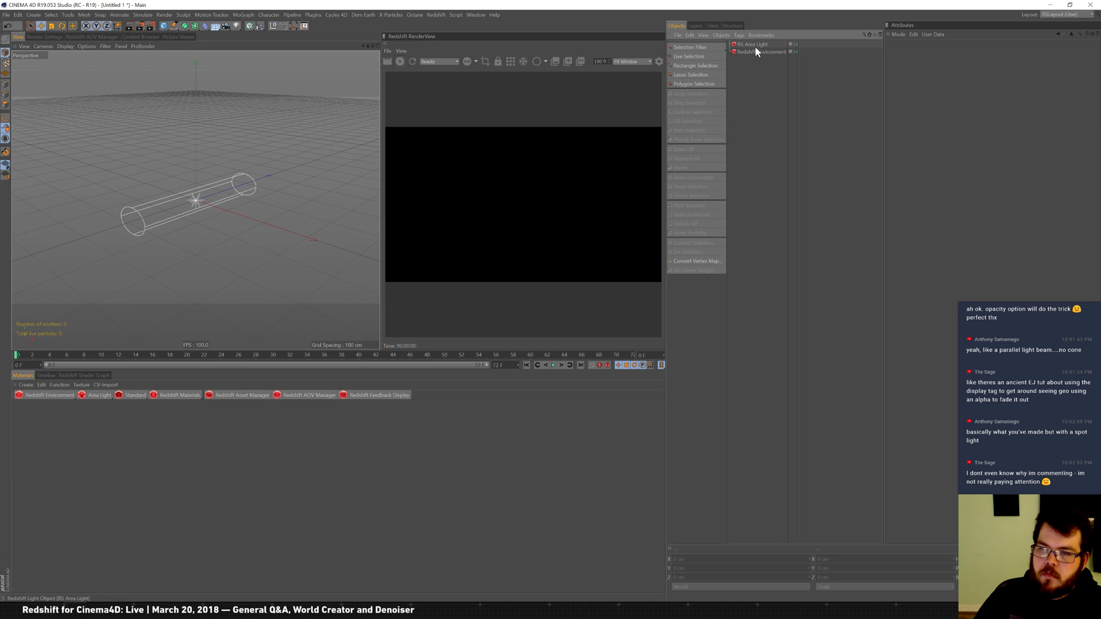
pyautogui.click(763, 45)
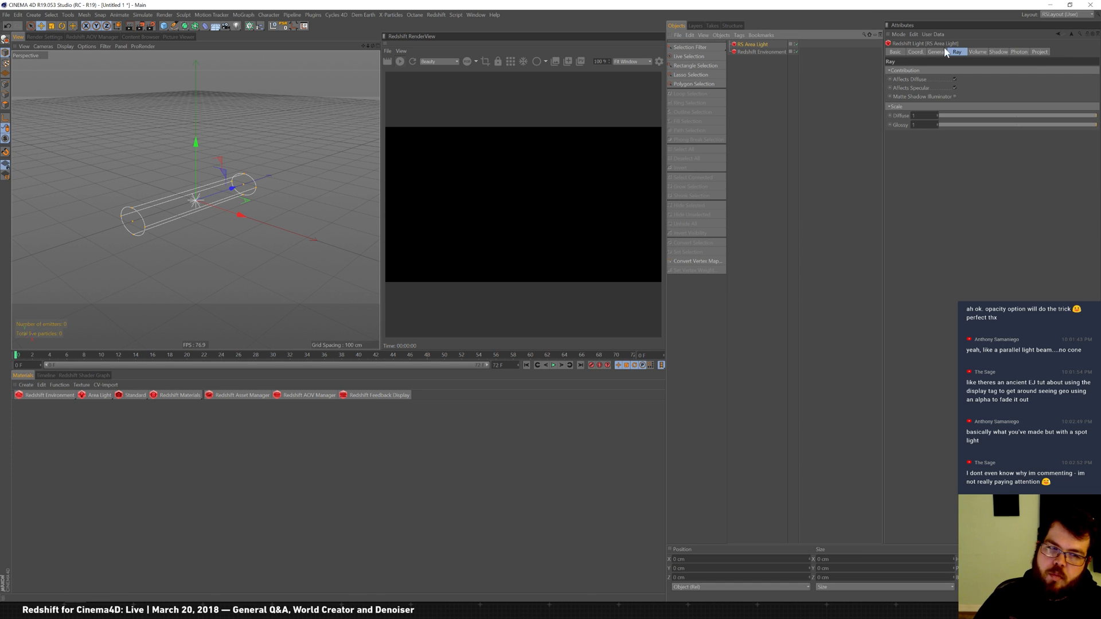
pyautogui.click(765, 64)
pyautogui.click(742, 46)
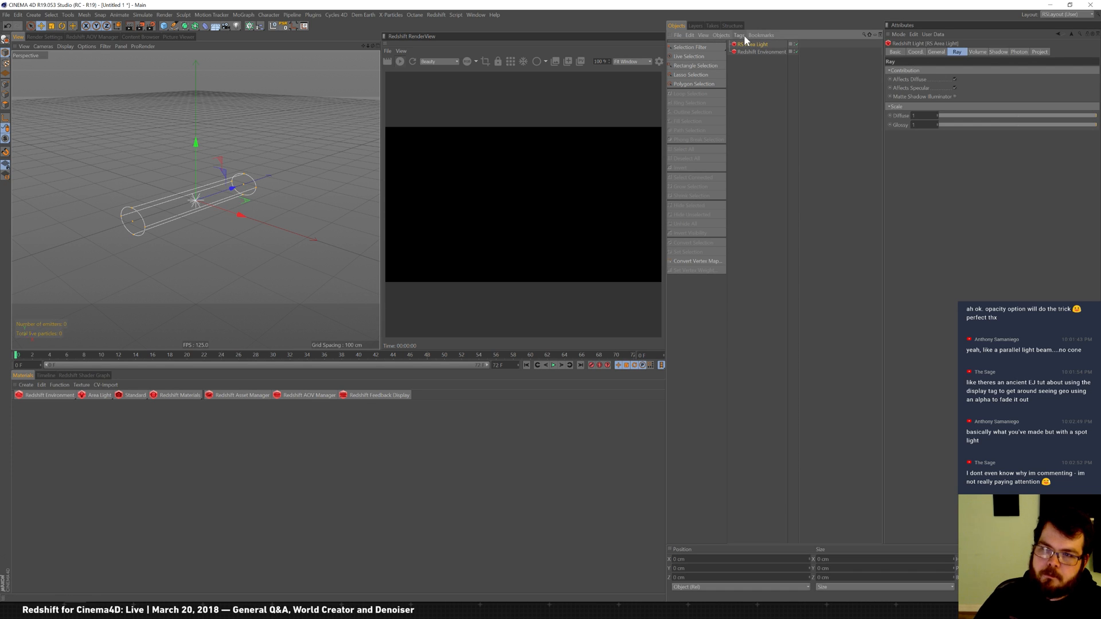
pyautogui.press('Delete')
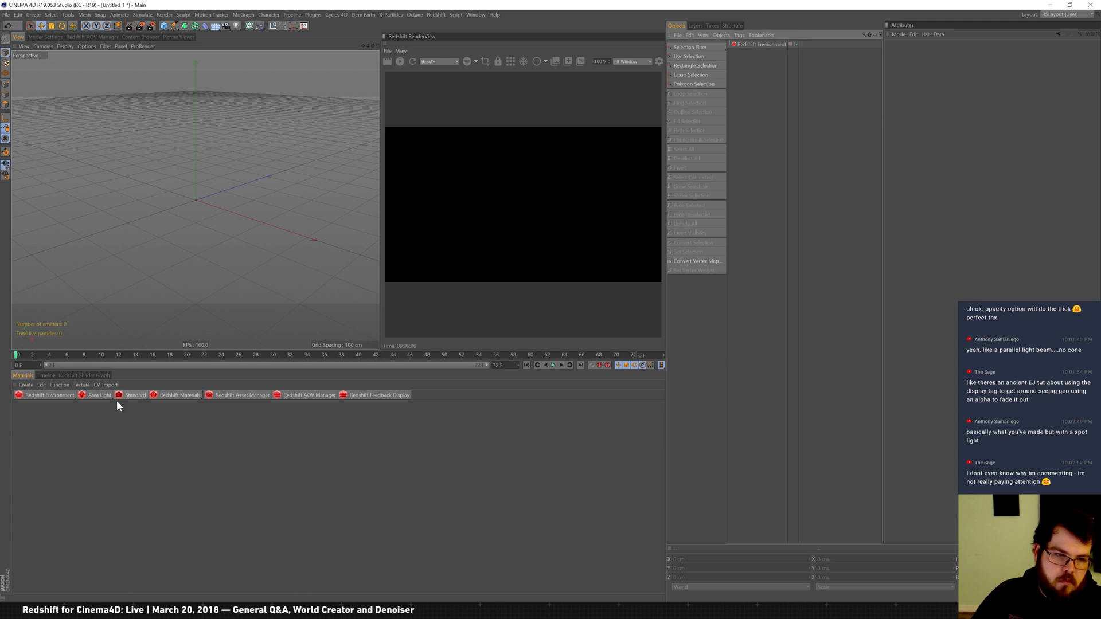
# Step: Create a Redshift spot light and move it backward along its Z axis to about -436 cm
pyautogui.click(99, 399)
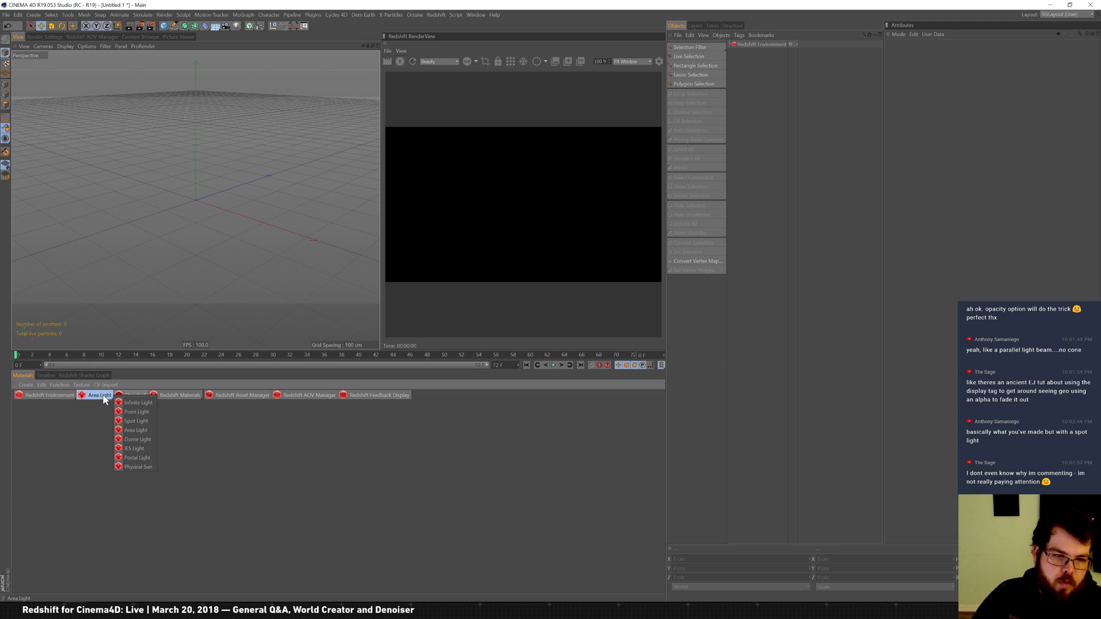
pyautogui.click(136, 421)
pyautogui.moveTo(226, 189); pyautogui.dragTo(44, 249)
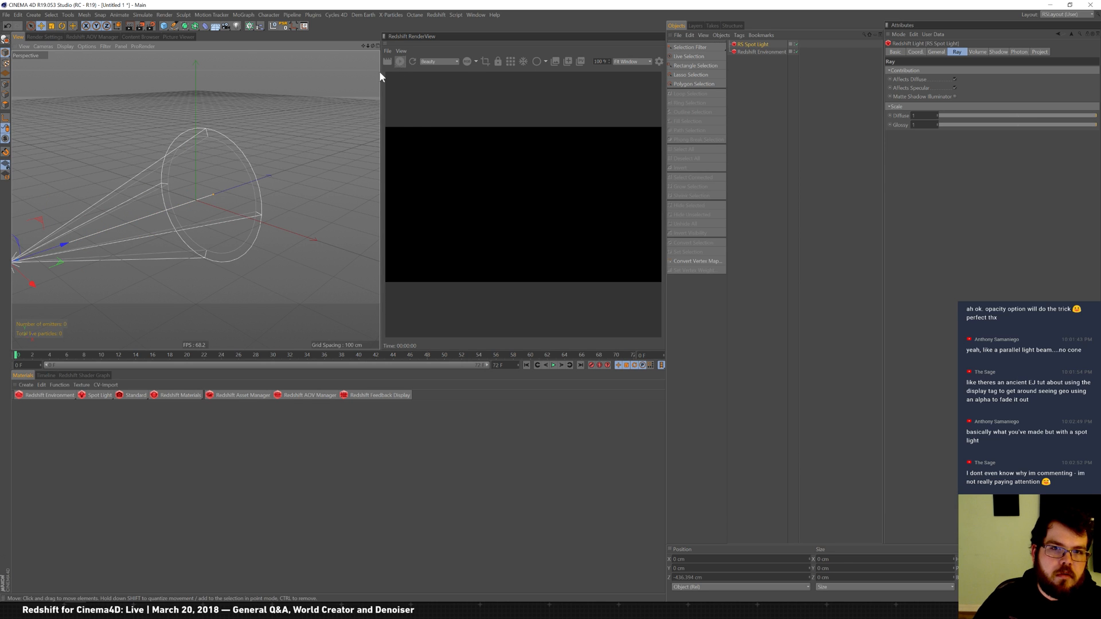
# Step: Add a plane primitive to the scene to catch the spot light's beam
pyautogui.click(164, 26)
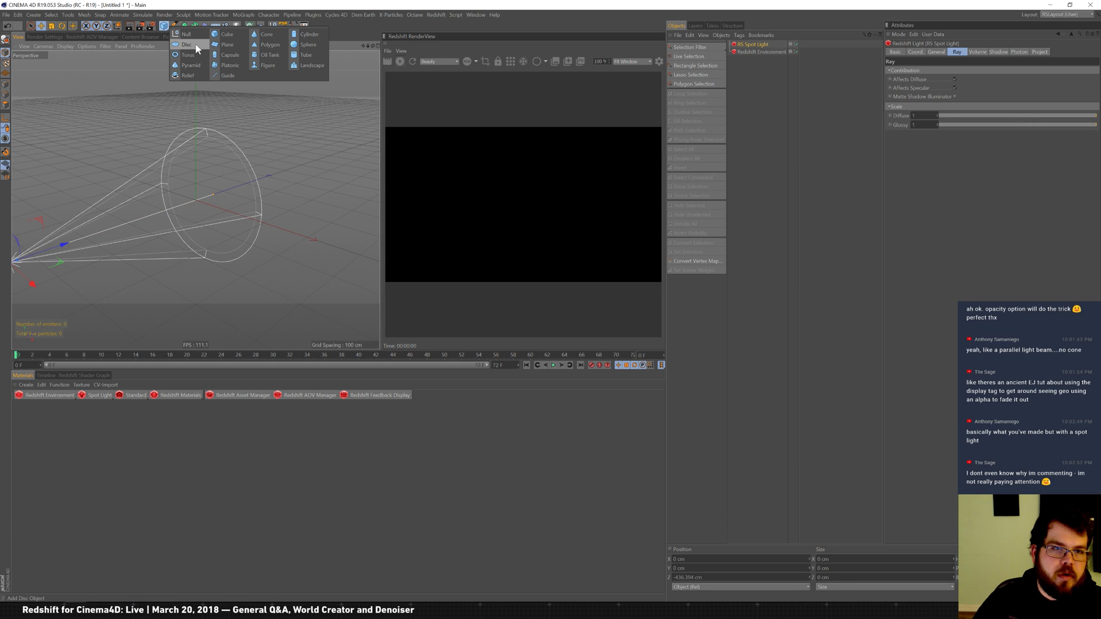
pyautogui.click(236, 45)
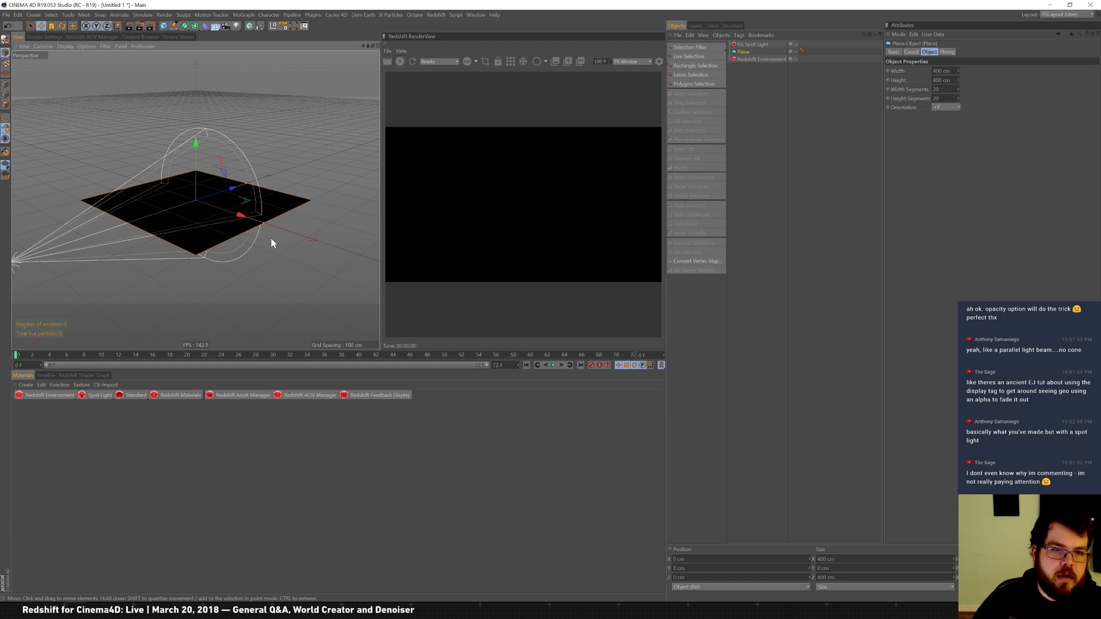
pyautogui.keyDown('alt'); pyautogui.moveTo(122, 195); pyautogui.dragTo(178, 197); pyautogui.keyUp('alt')
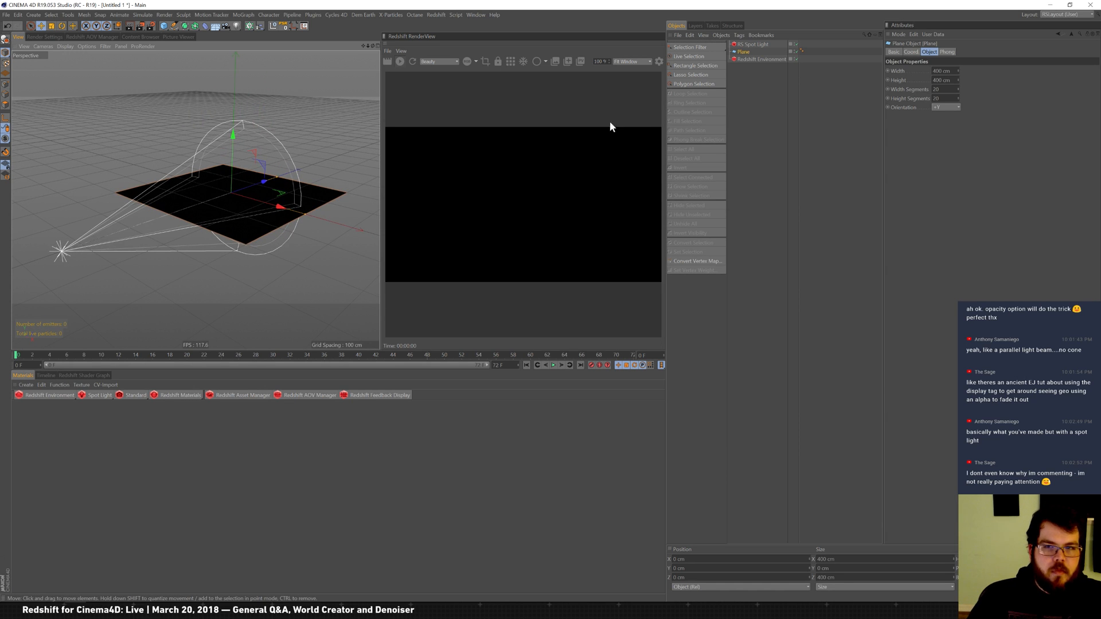
# Step: Raise the spot light to about 154 cm and tilt it down toward the plane
pyautogui.click(753, 46)
pyautogui.moveTo(79, 197); pyautogui.dragTo(127, 134)
pyautogui.press('r')
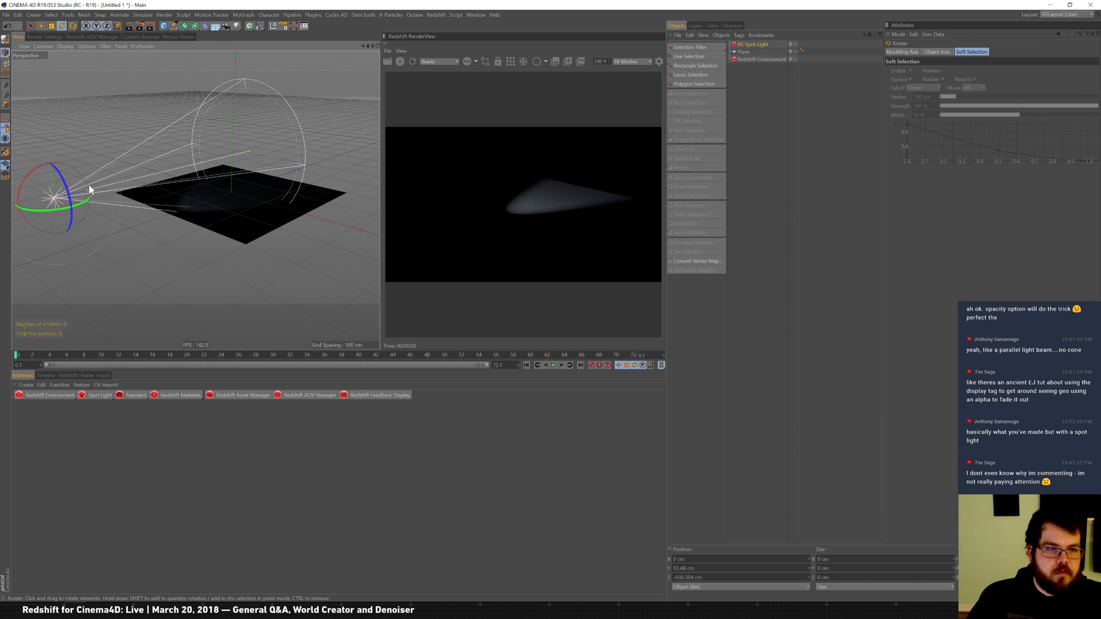
pyautogui.moveTo(24, 185); pyautogui.dragTo(97, 98)
pyautogui.press('e')
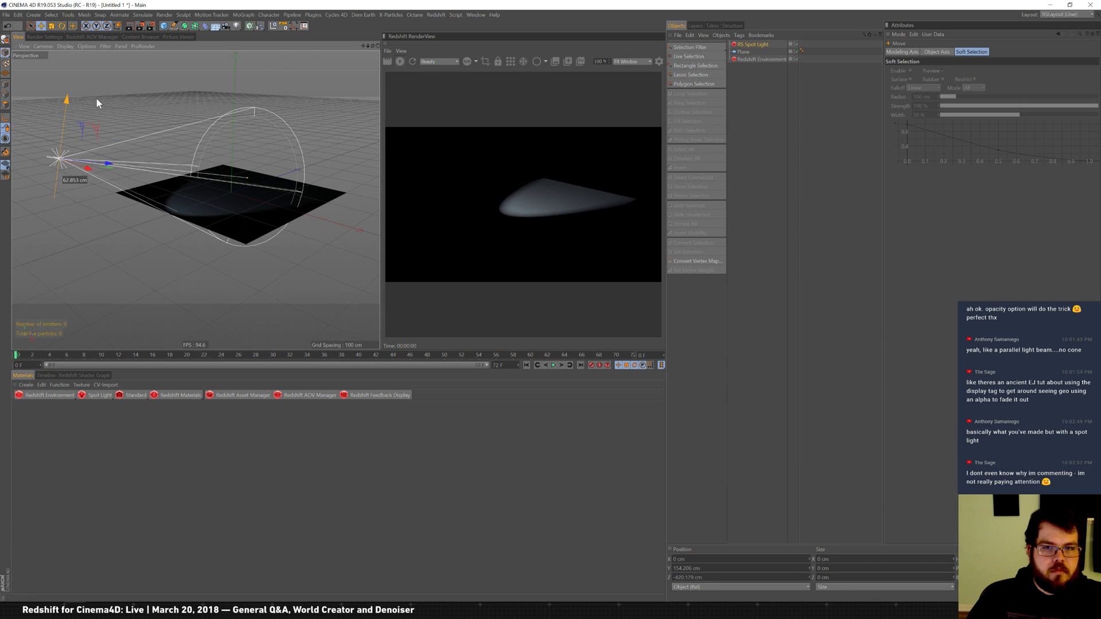
# Step: Try different spot cone settings, ending with a cone angle of about 18°, a wide fall-off angle and a fall-off curve of 0
pyautogui.click(760, 43)
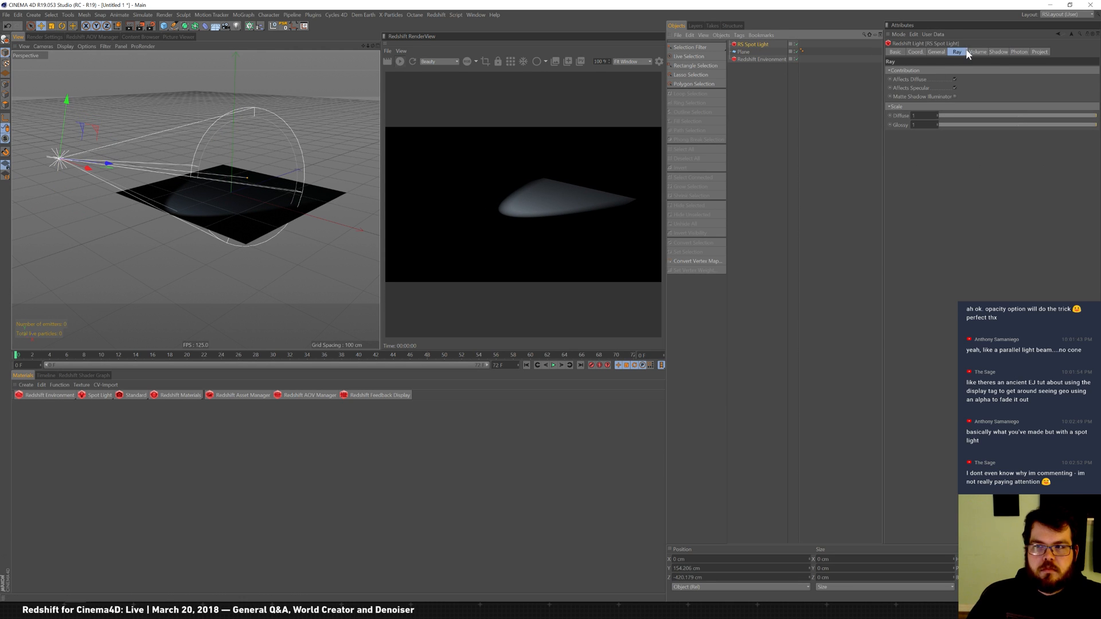
pyautogui.click(937, 51)
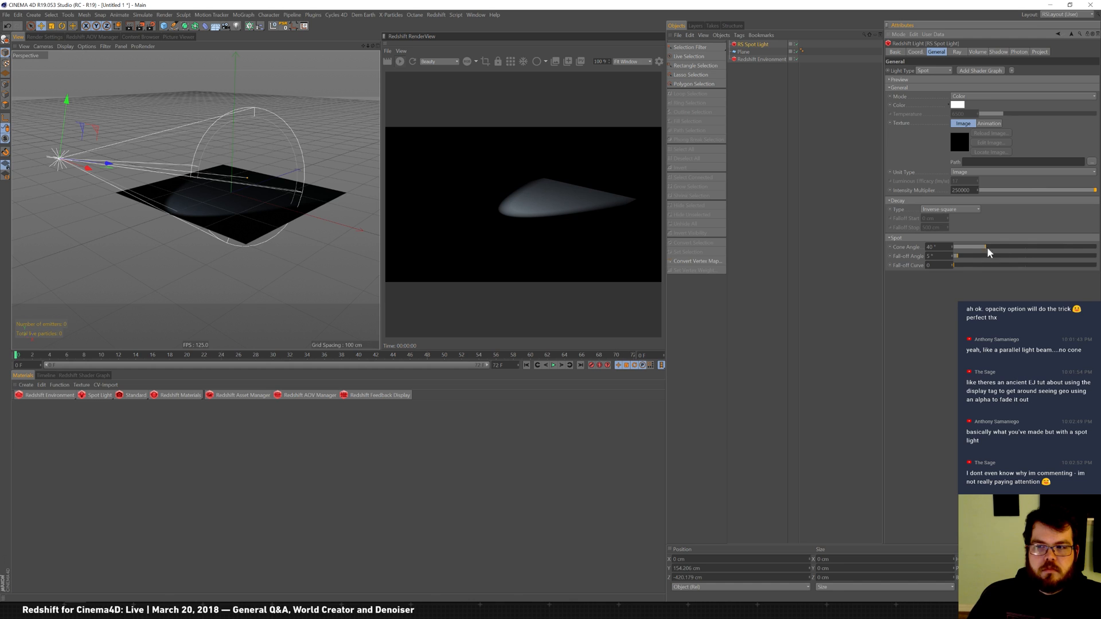
pyautogui.moveTo(982, 247); pyautogui.dragTo(934, 254)
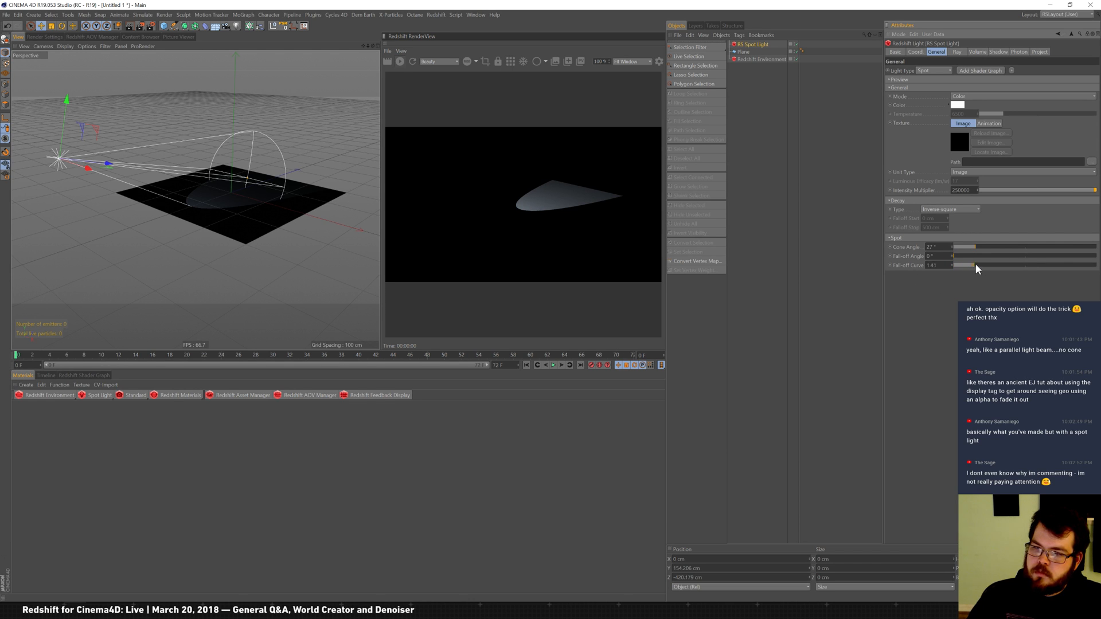
pyautogui.moveTo(940, 264); pyautogui.dragTo(1076, 260)
pyautogui.moveTo(965, 255); pyautogui.dragTo(1045, 247)
pyautogui.moveTo(978, 263); pyautogui.dragTo(944, 263)
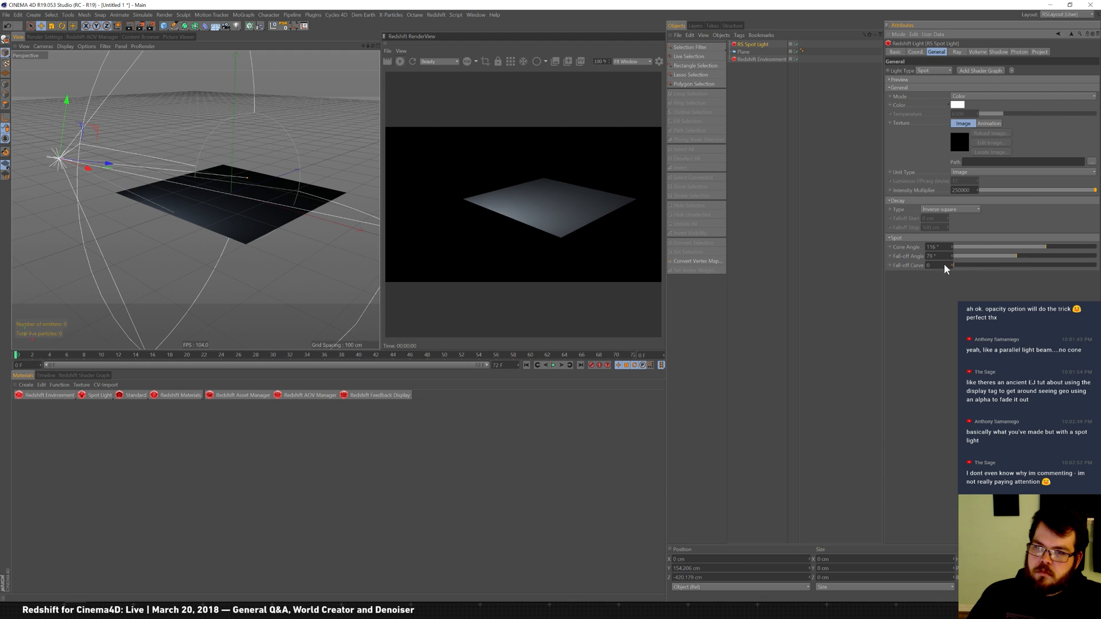
pyautogui.moveTo(1046, 247); pyautogui.dragTo(969, 253)
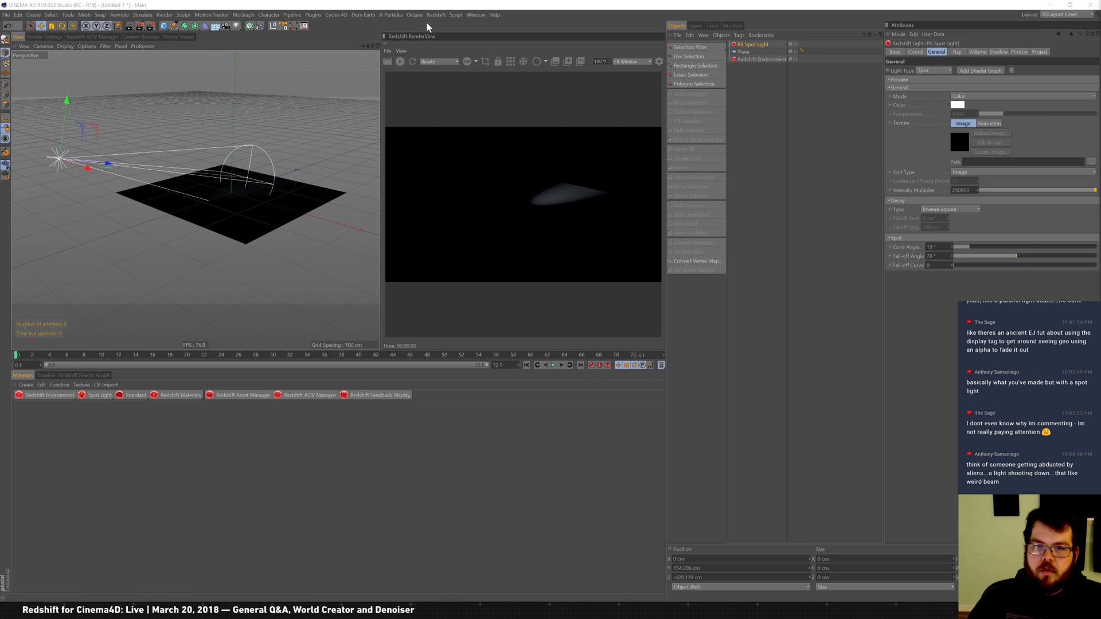
# Step: Set the spot light's volume contribution scale to 1
pyautogui.click(982, 52)
pyautogui.moveTo(970, 70); pyautogui.dragTo(1098, 70)
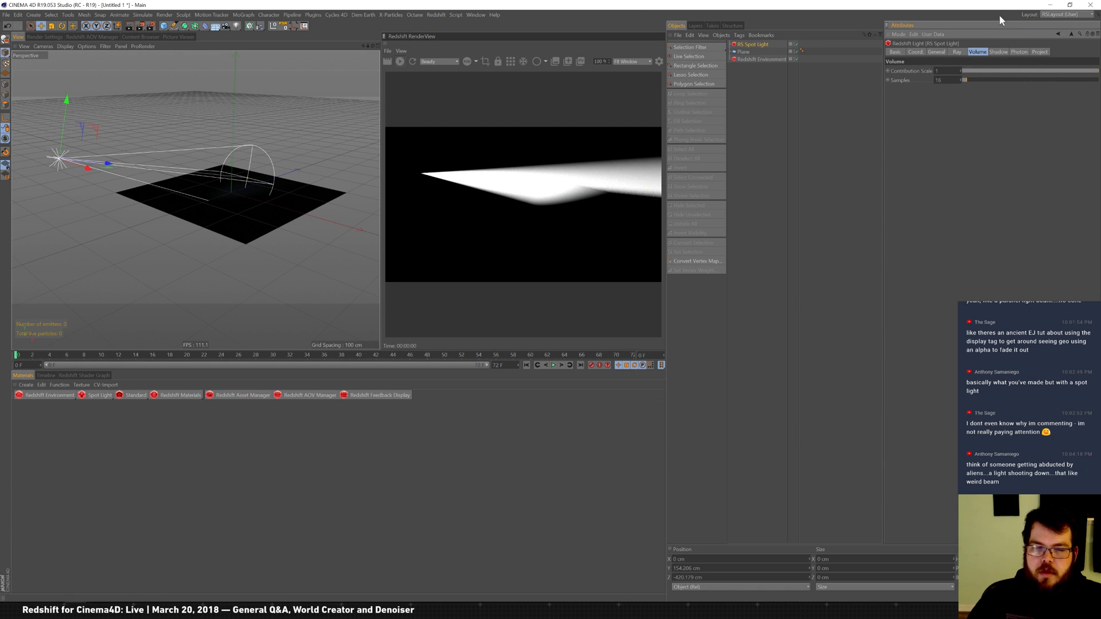
pyautogui.keyDown('alt'); pyautogui.moveTo(175, 153); pyautogui.dragTo(87, 168); pyautogui.keyUp('alt')
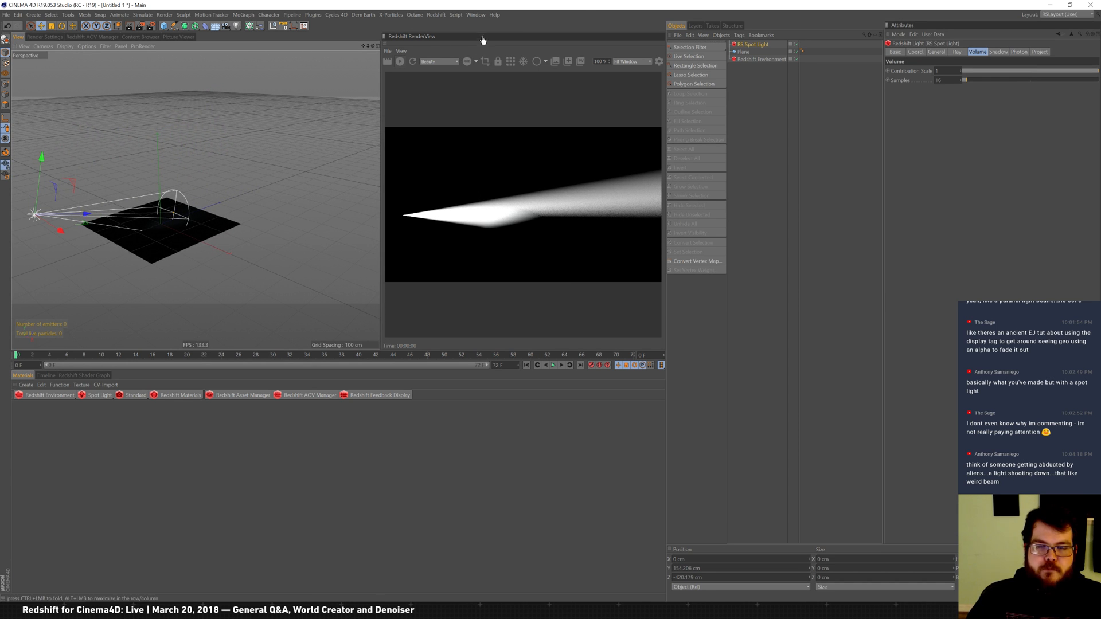
pyautogui.click(44, 165)
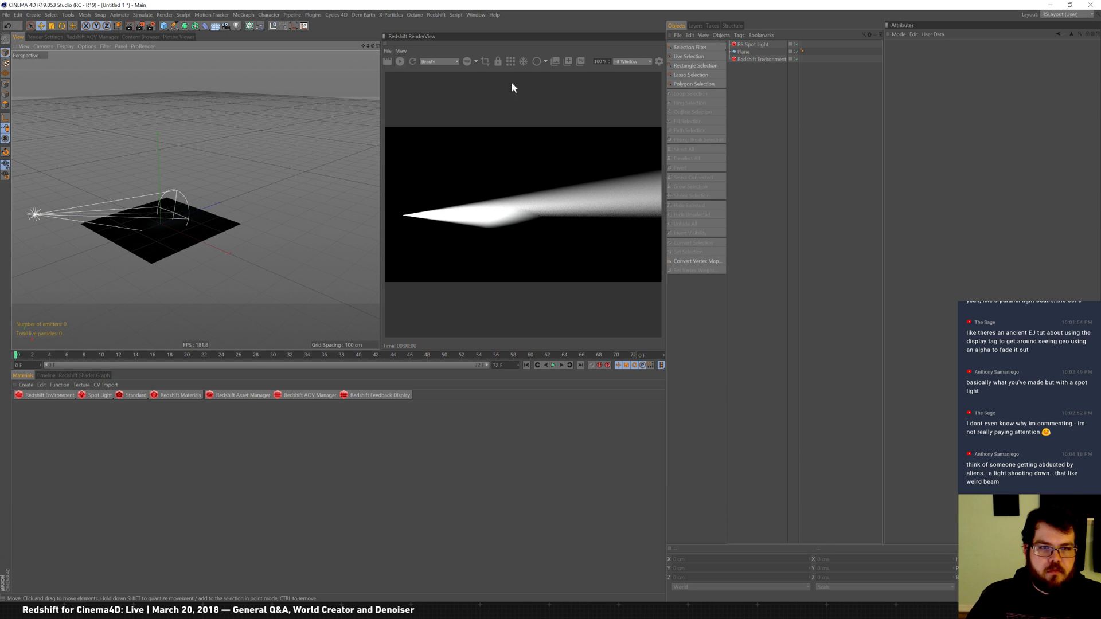
# Step: Point the spot light straight down with a pitch of -90° and place it over the plane at a height of about 488 cm
pyautogui.click(751, 44)
pyautogui.click(916, 51)
pyautogui.doubleClick(1008, 80)
pyautogui.write('-90')
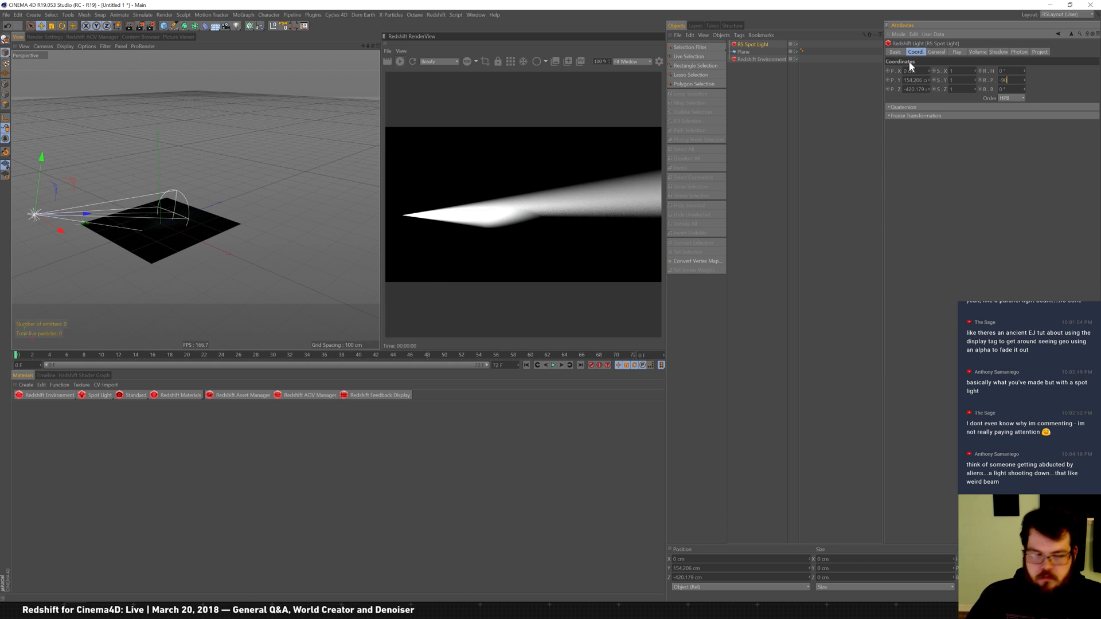
pyautogui.press('Return')
pyautogui.moveTo(92, 200); pyautogui.dragTo(197, 173)
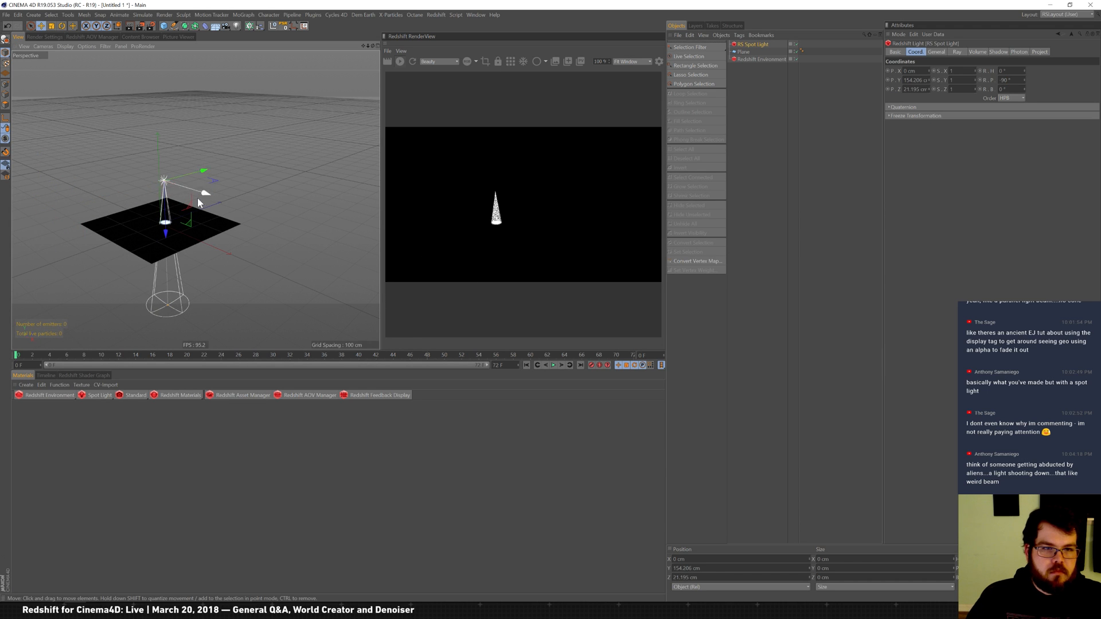
pyautogui.moveTo(166, 234); pyautogui.dragTo(145, 134)
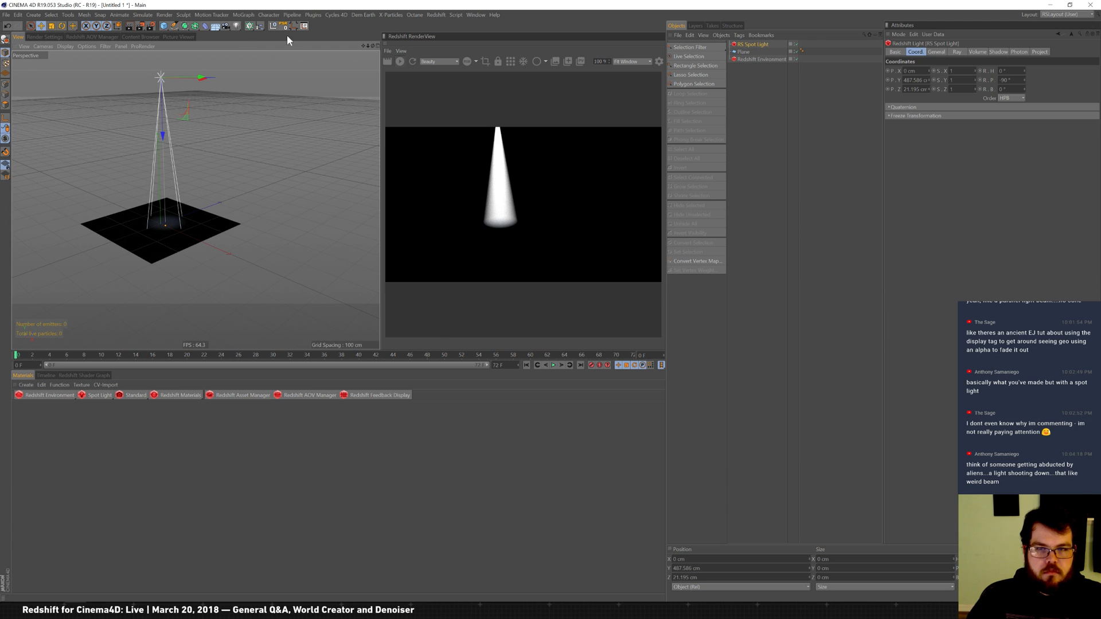
pyautogui.keyDown('alt'); pyautogui.moveTo(276, 152); pyautogui.dragTo(297, 171, button='middle'); pyautogui.keyUp('alt')
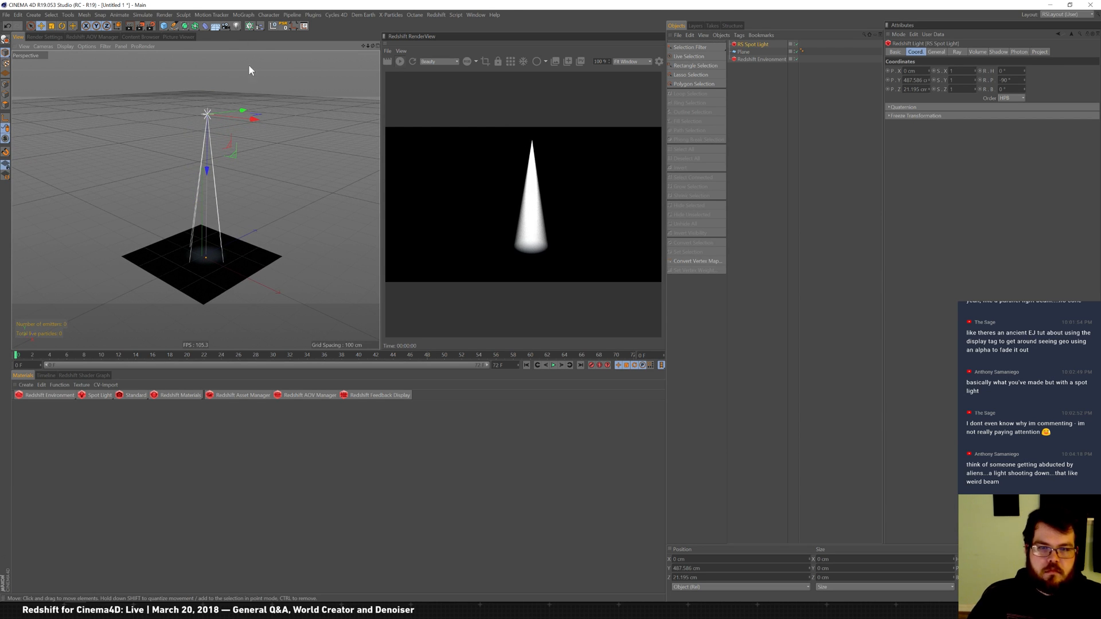
# Step: Set the spot light's cone angle to about 34°, fall-off angle to about 40° and fall-off curve to about 8.11
pyautogui.click(758, 44)
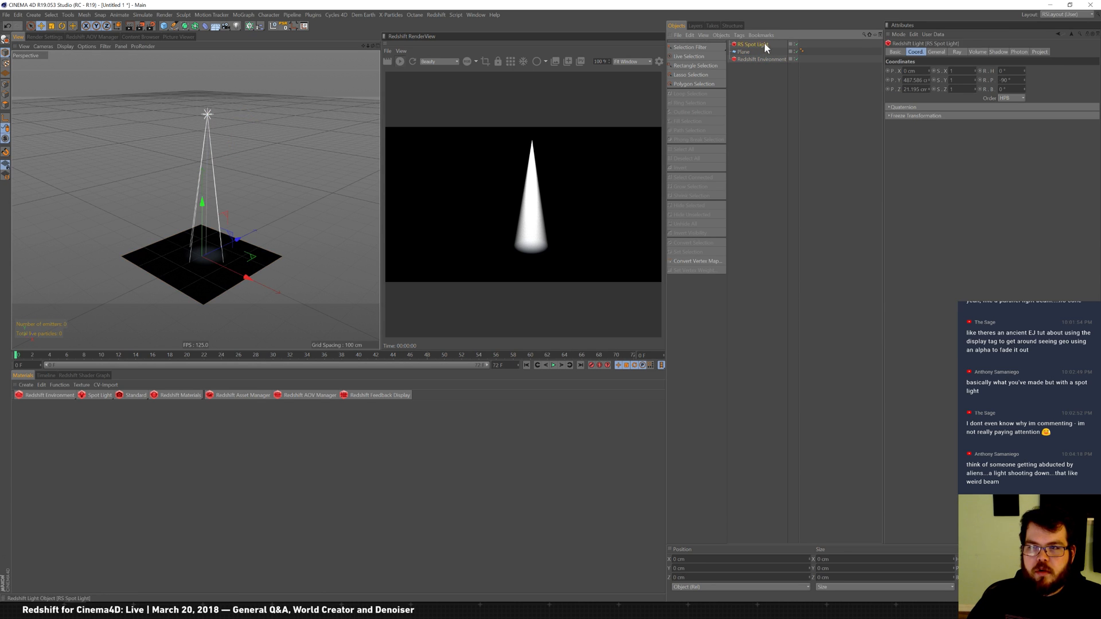
pyautogui.click(936, 52)
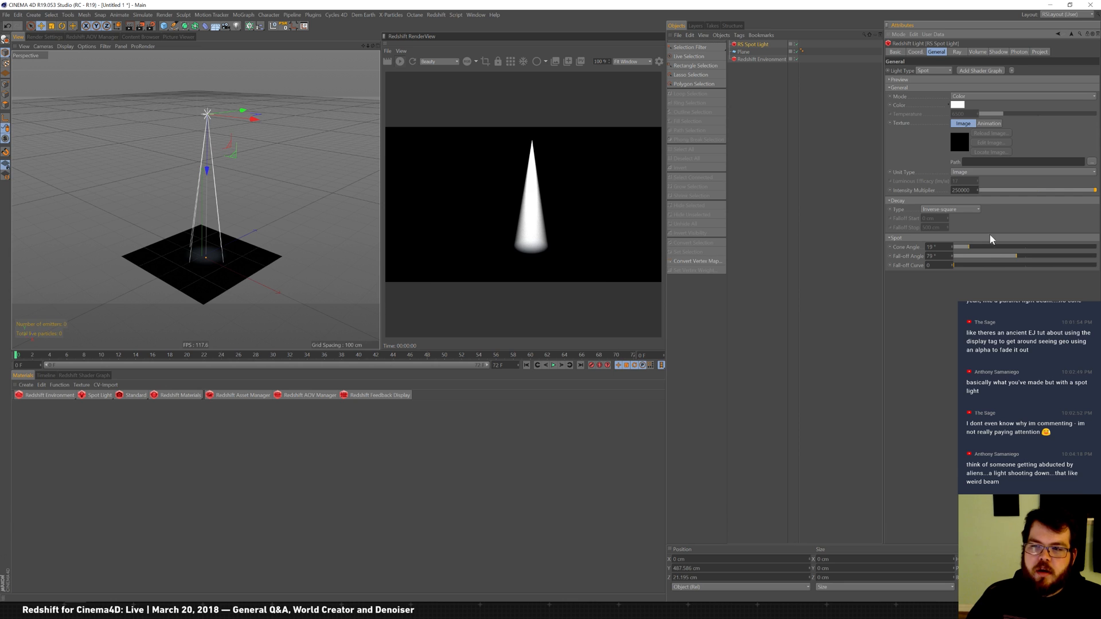
pyautogui.moveTo(987, 247); pyautogui.dragTo(1003, 247)
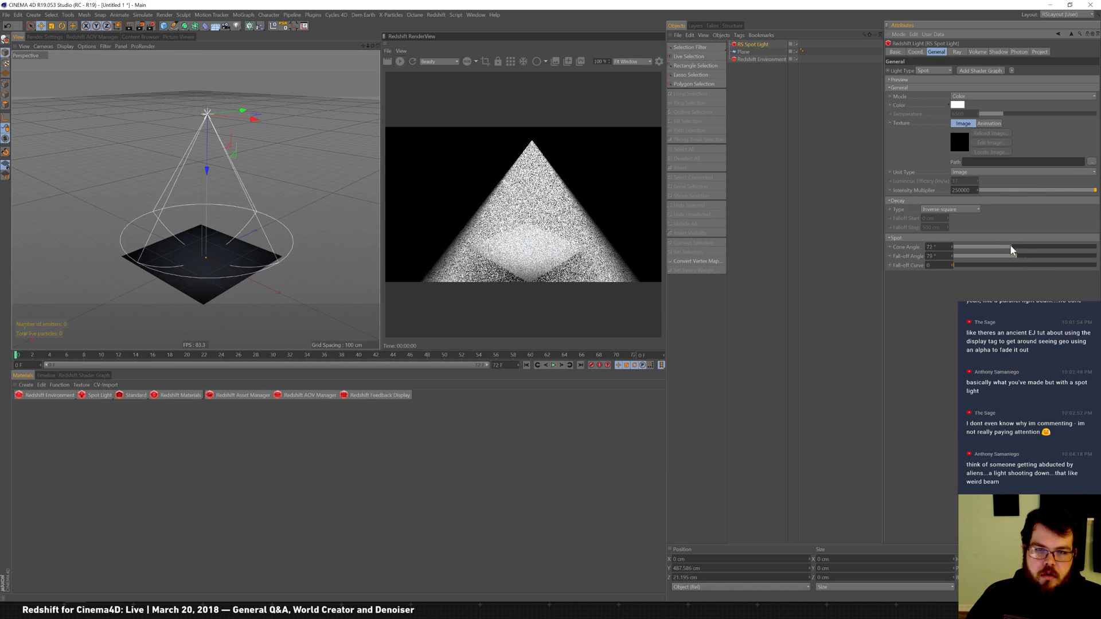
pyautogui.moveTo(1006, 256); pyautogui.dragTo(1071, 263)
pyautogui.moveTo(979, 257)
pyautogui.mouseDown()
pyautogui.moveTo(1028, 257)
pyautogui.moveTo(980, 261)
pyautogui.moveTo(992, 246)
pyautogui.moveTo(981, 246)
pyautogui.moveTo(1040, 258)
pyautogui.moveTo(941, 254)
pyautogui.moveTo(986, 257)
pyautogui.mouseUp()
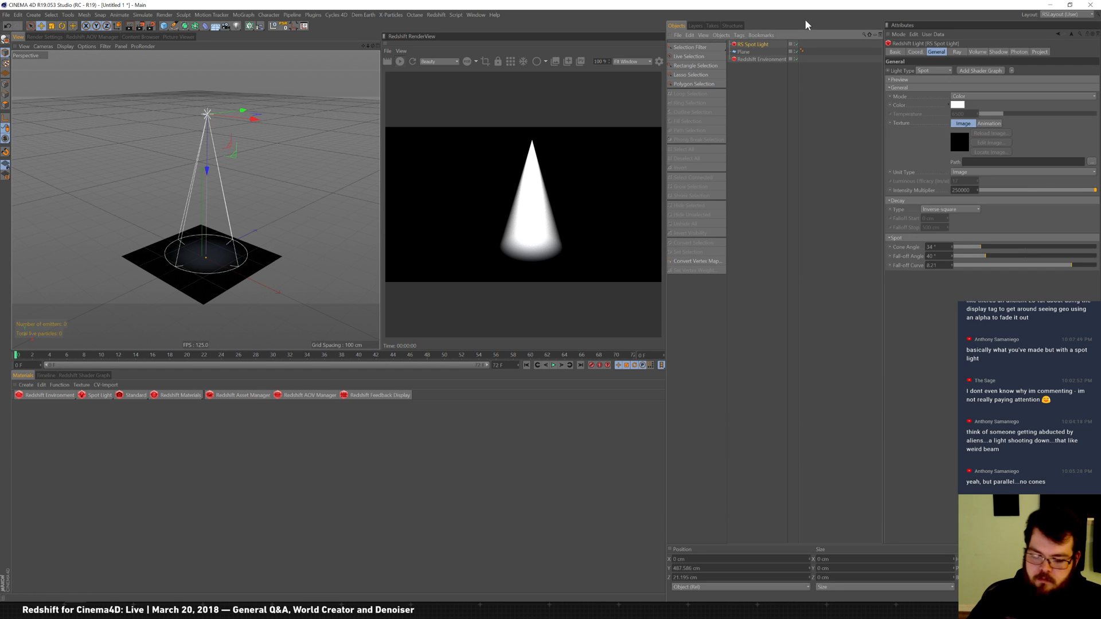
# Step: Delete the spot light and add a Redshift area light in its place
pyautogui.press('Delete')
pyautogui.click(101, 394)
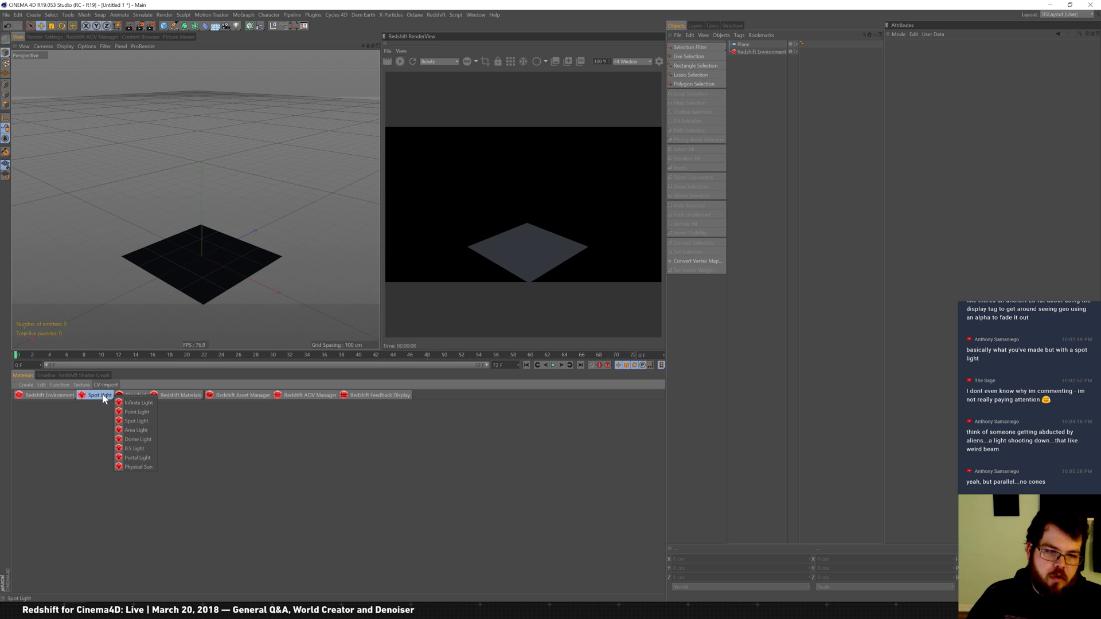
pyautogui.click(136, 431)
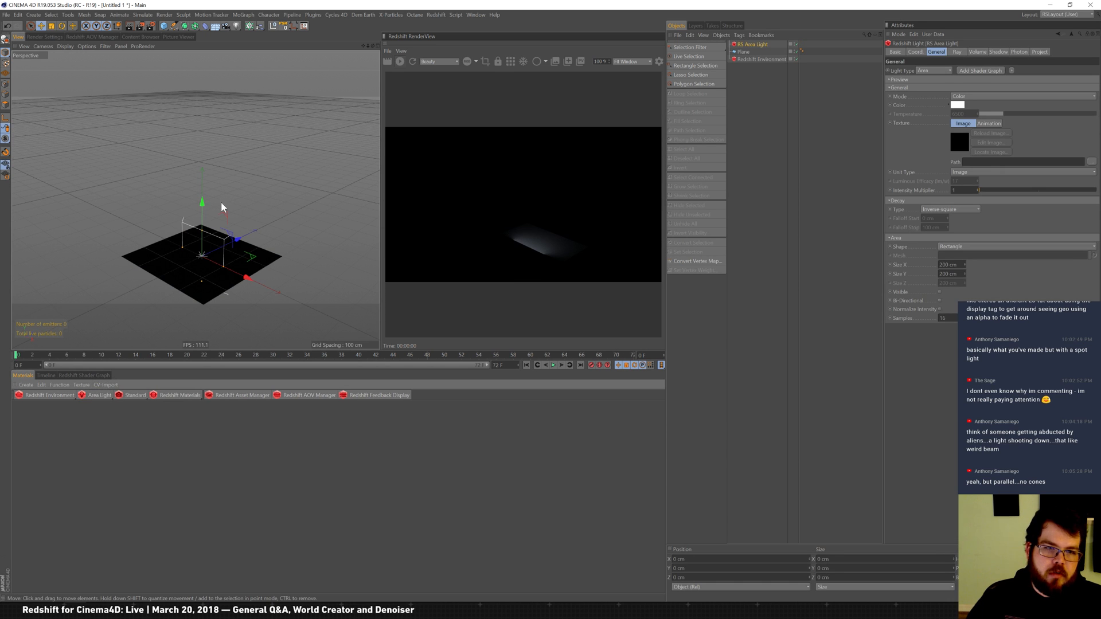
# Step: Rotate the area light to a pitch of -90° and raise it to about 415 cm above the plane
pyautogui.click(916, 52)
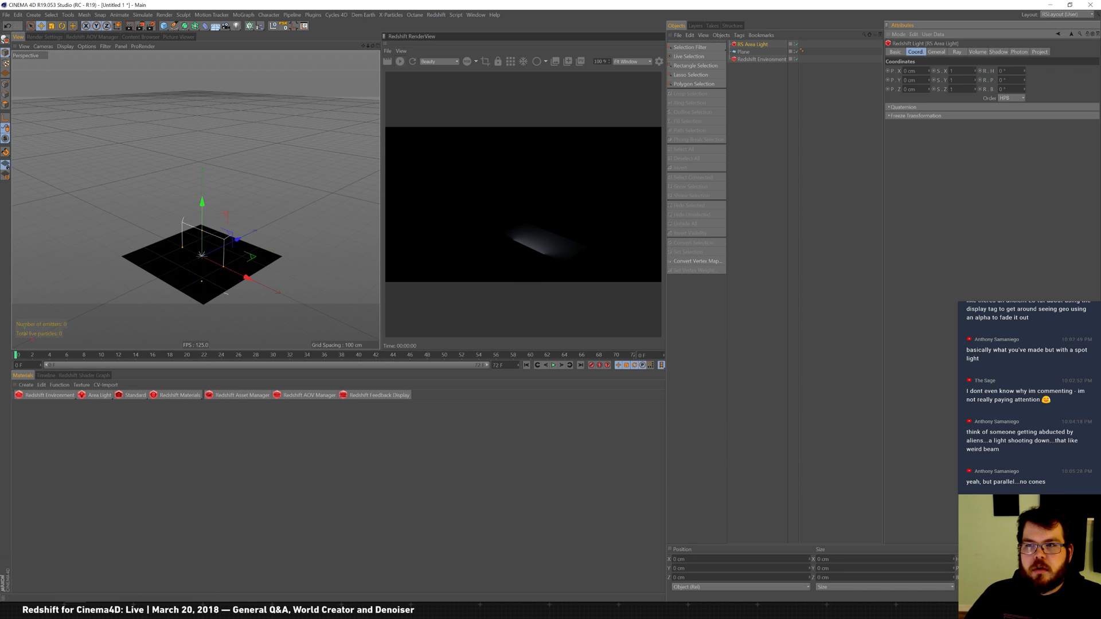
pyautogui.press('r')
pyautogui.moveTo(180, 253); pyautogui.dragTo(215, 221)
pyautogui.press('e')
pyautogui.moveTo(201, 301); pyautogui.dragTo(198, 187)
# Step: Increase the area light's volume contribution scale so it lights the fog
pyautogui.click(754, 44)
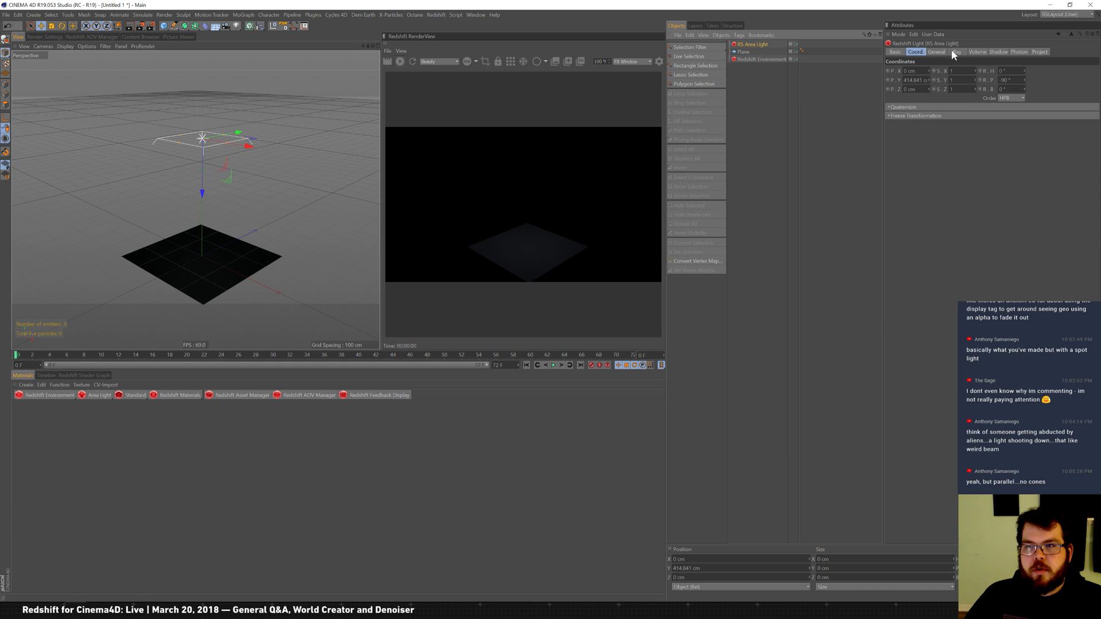
pyautogui.click(935, 52)
pyautogui.click(978, 52)
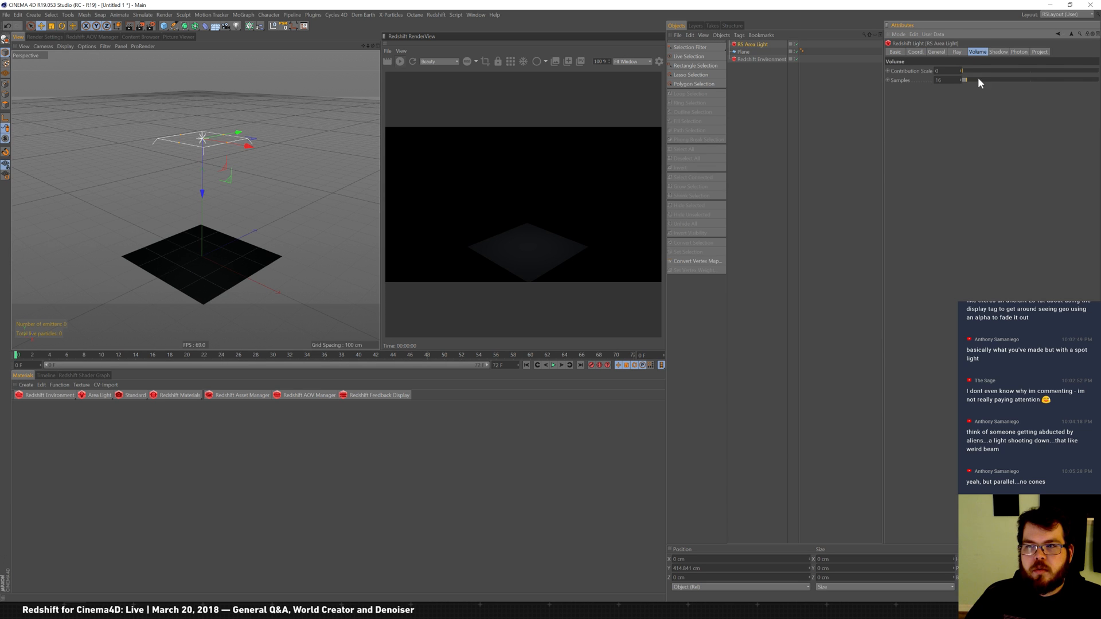
# Step: Change the area light's shape to Disc
pyautogui.click(916, 51)
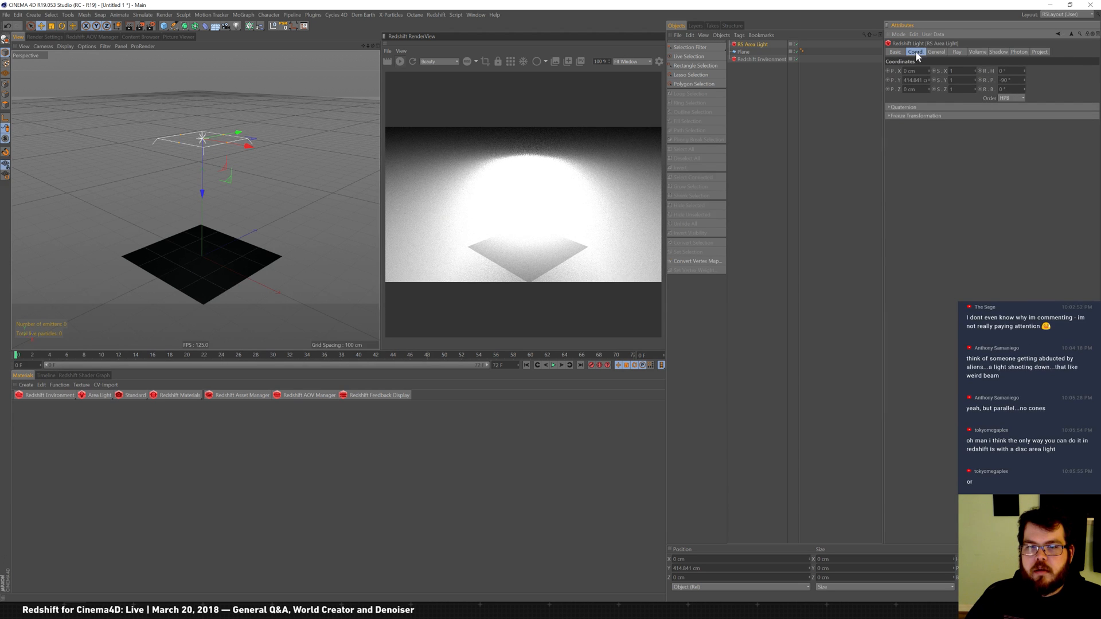
pyautogui.click(941, 52)
pyautogui.click(966, 248)
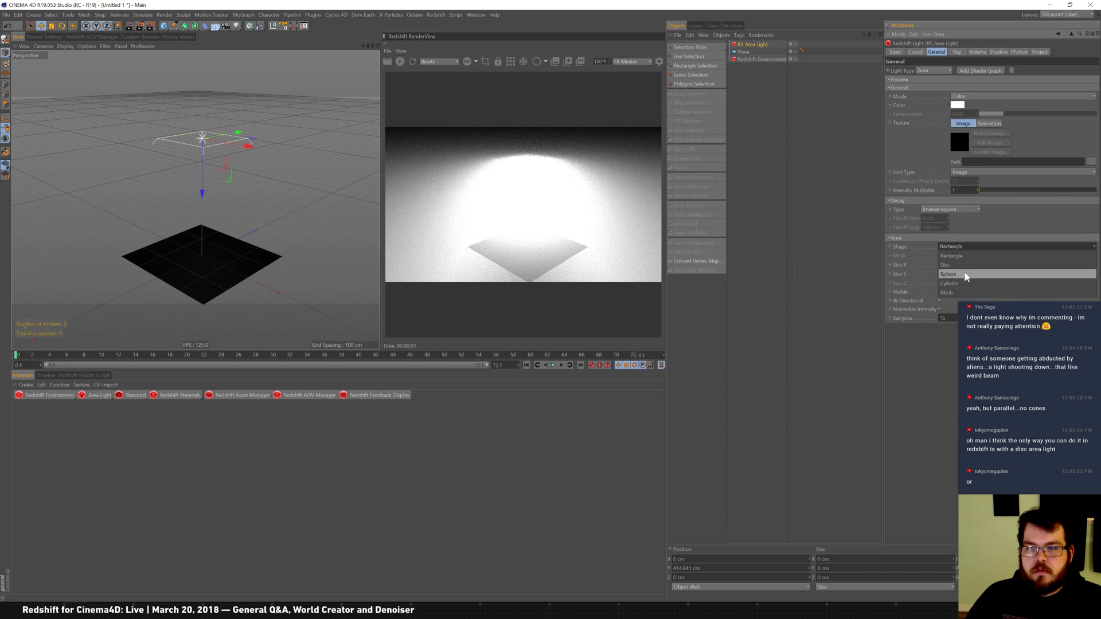
pyautogui.click(966, 265)
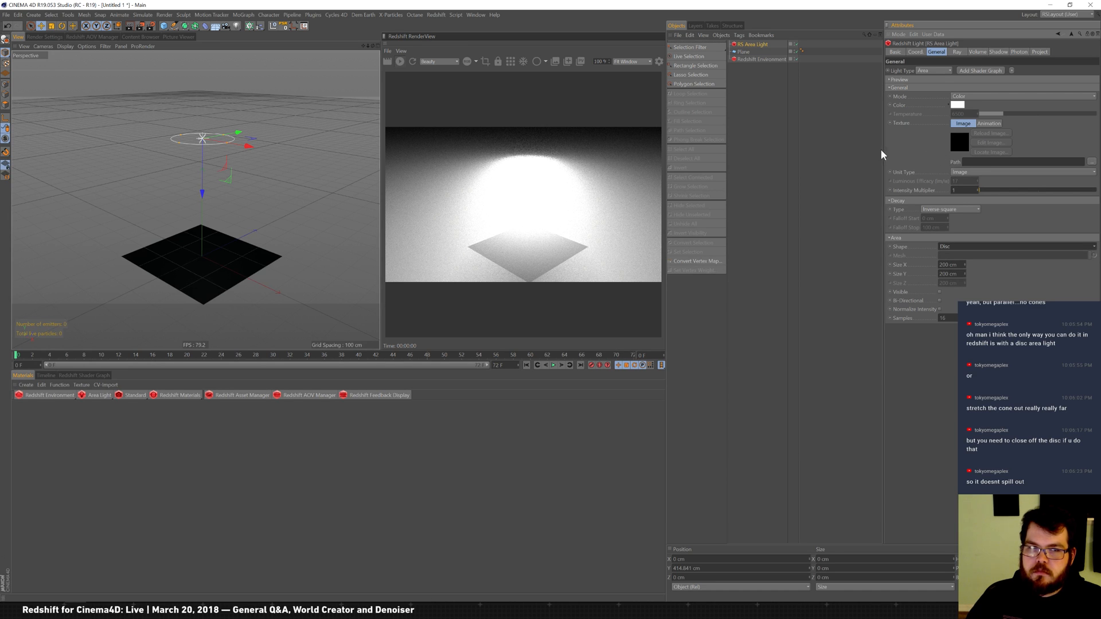
# Step: Add a tube primitive and raise it to about 378 cm so it surrounds the disc light
pyautogui.moveTo(164, 28); pyautogui.dragTo(291, 64)
pyautogui.moveTo(203, 198); pyautogui.dragTo(203, 98)
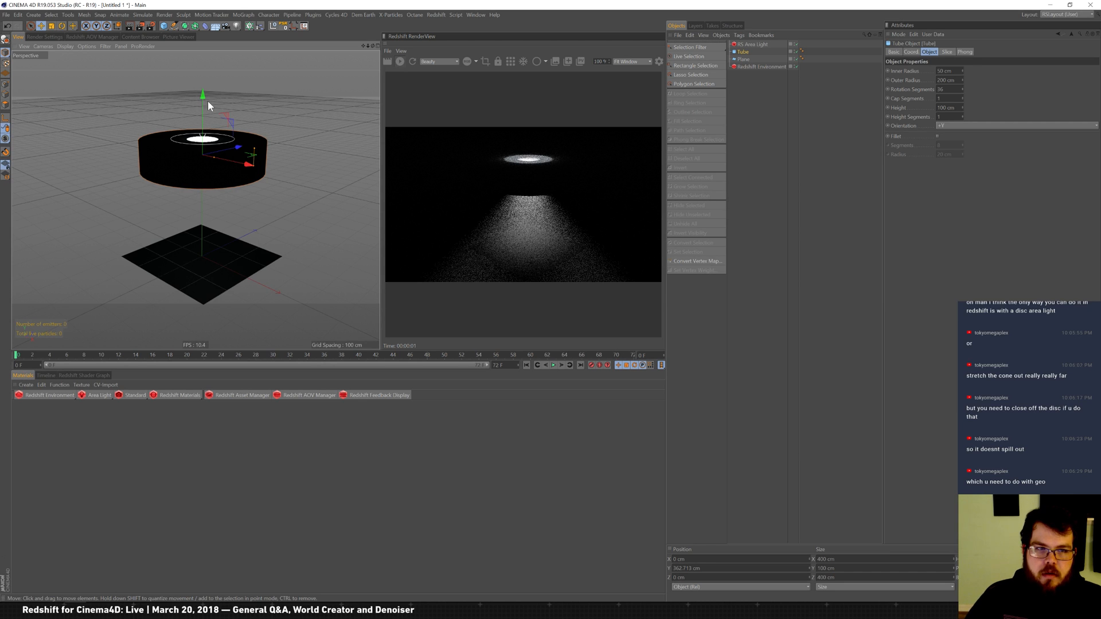
pyautogui.moveTo(204, 102); pyautogui.dragTo(204, 95)
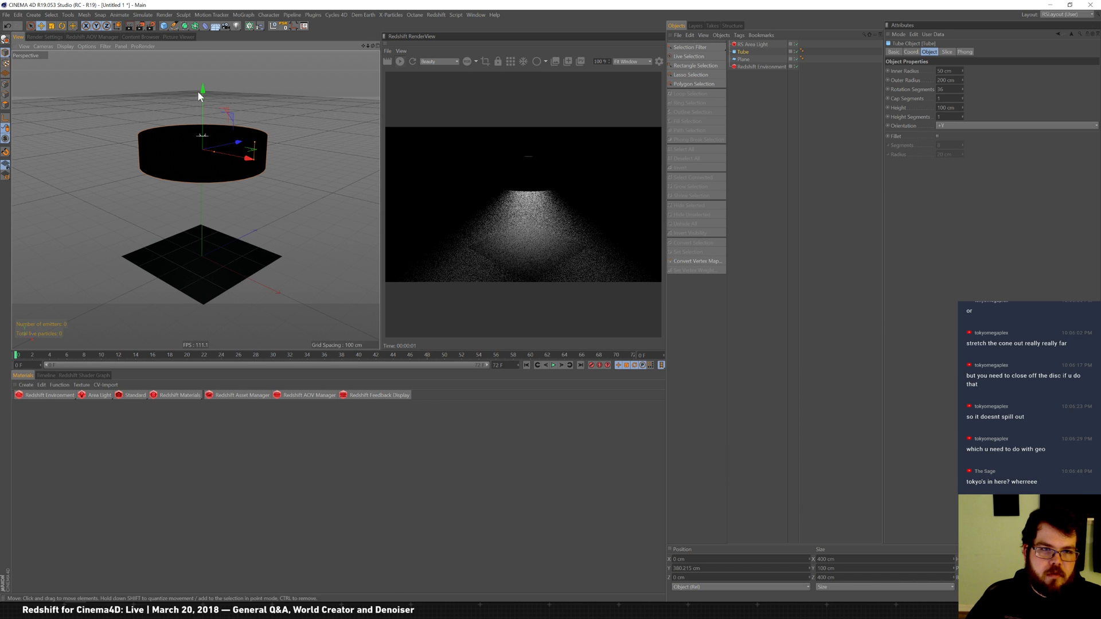
pyautogui.moveTo(203, 94)
pyautogui.mouseDown()
pyautogui.moveTo(207, 67)
pyautogui.moveTo(206, 123)
pyautogui.moveTo(216, 96)
pyautogui.mouseUp()
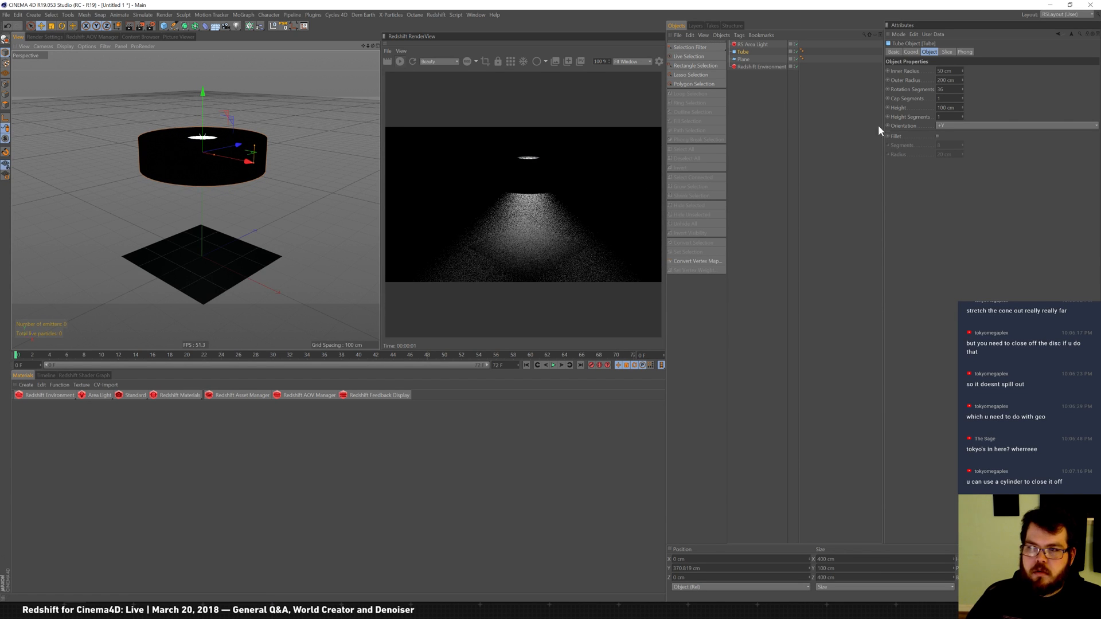
pyautogui.moveTo(204, 93); pyautogui.dragTo(204, 89)
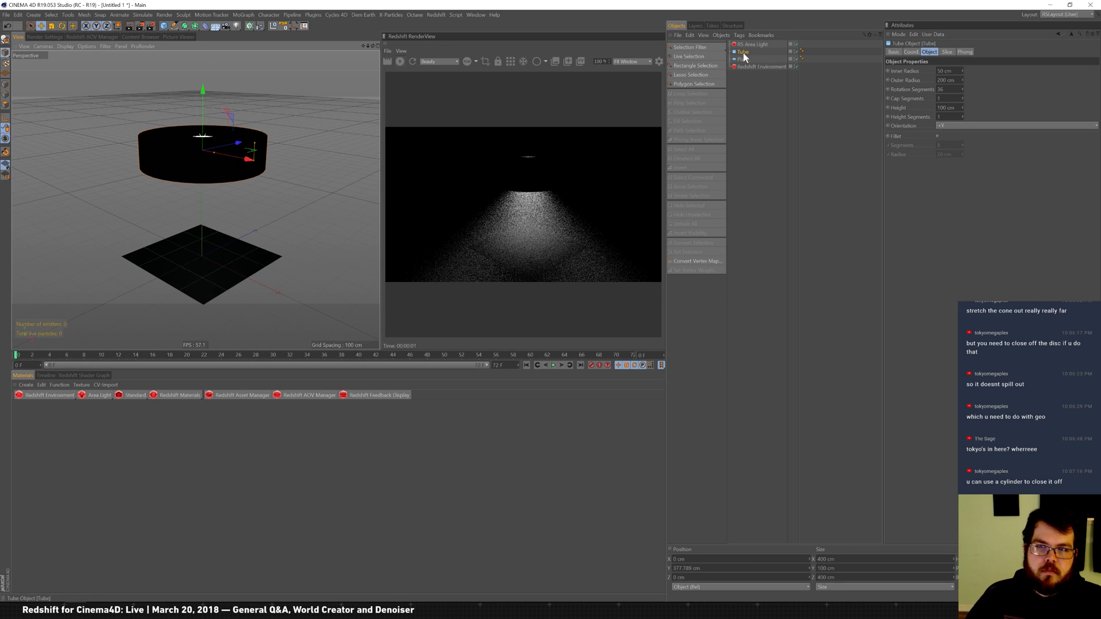
# Step: Enlarge the tube to a height of about 551 cm and an outer radius of about 210 cm, and raise it to about 403 cm
pyautogui.moveTo(214, 153); pyautogui.dragTo(313, 57)
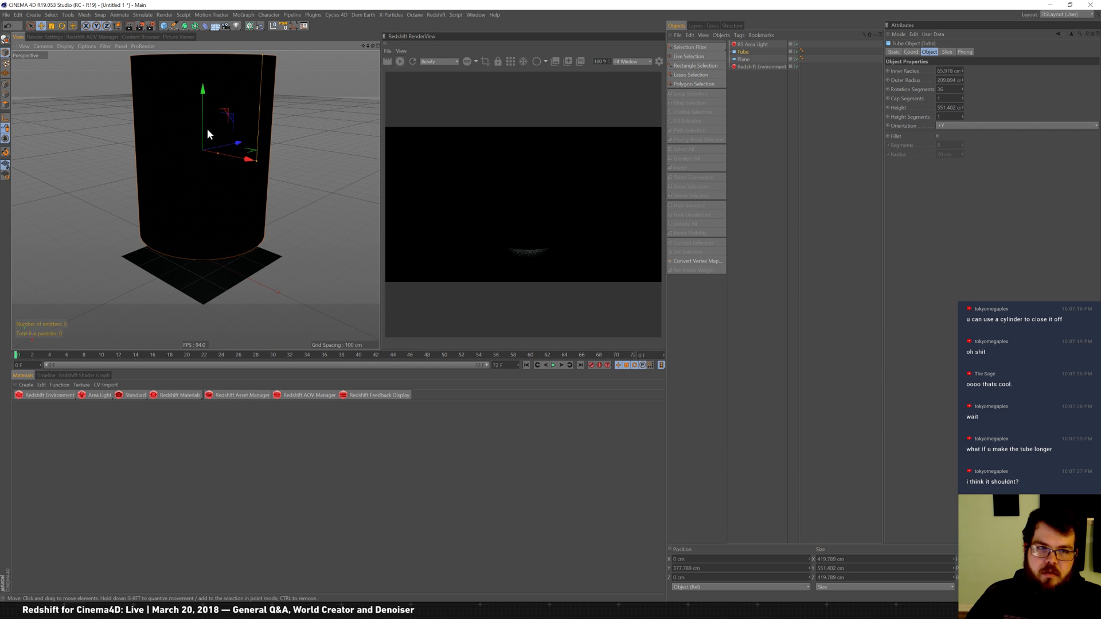
pyautogui.moveTo(201, 132); pyautogui.dragTo(228, 122)
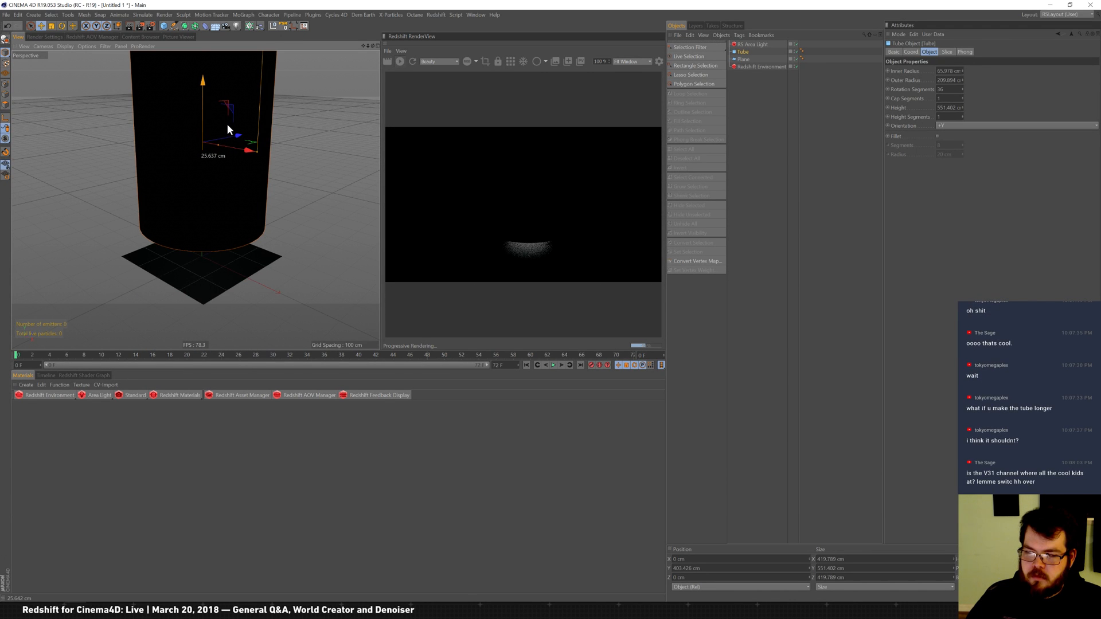
# Step: Delete the tube and change the area light's shape to Cylinder
pyautogui.moveTo(228, 125); pyautogui.dragTo(245, 85)
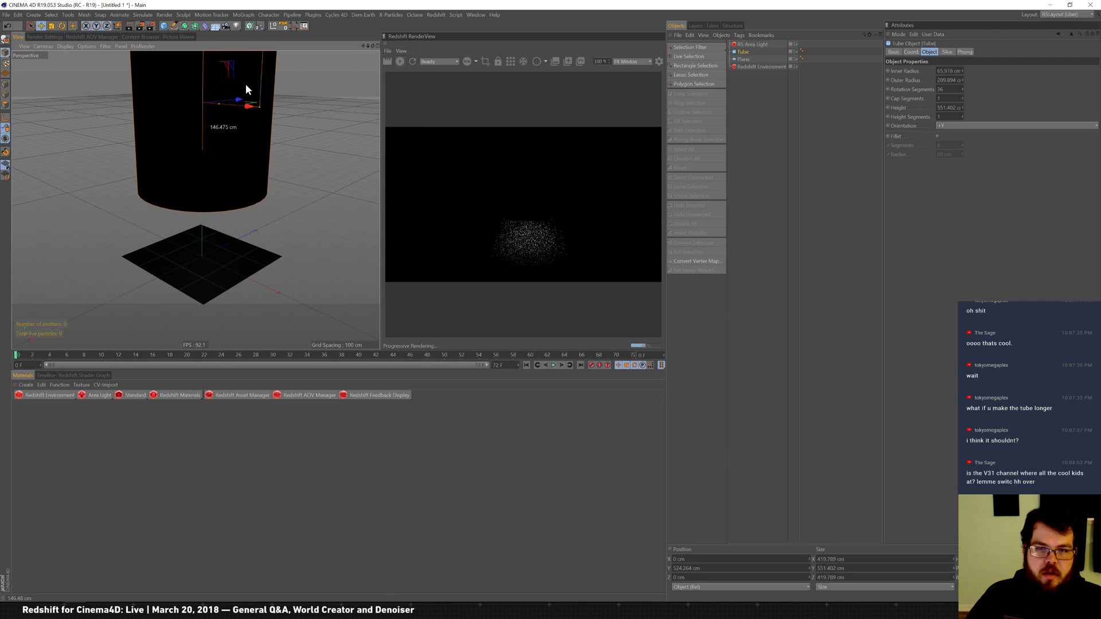
pyautogui.press('Delete')
pyautogui.click(776, 45)
pyautogui.click(980, 246)
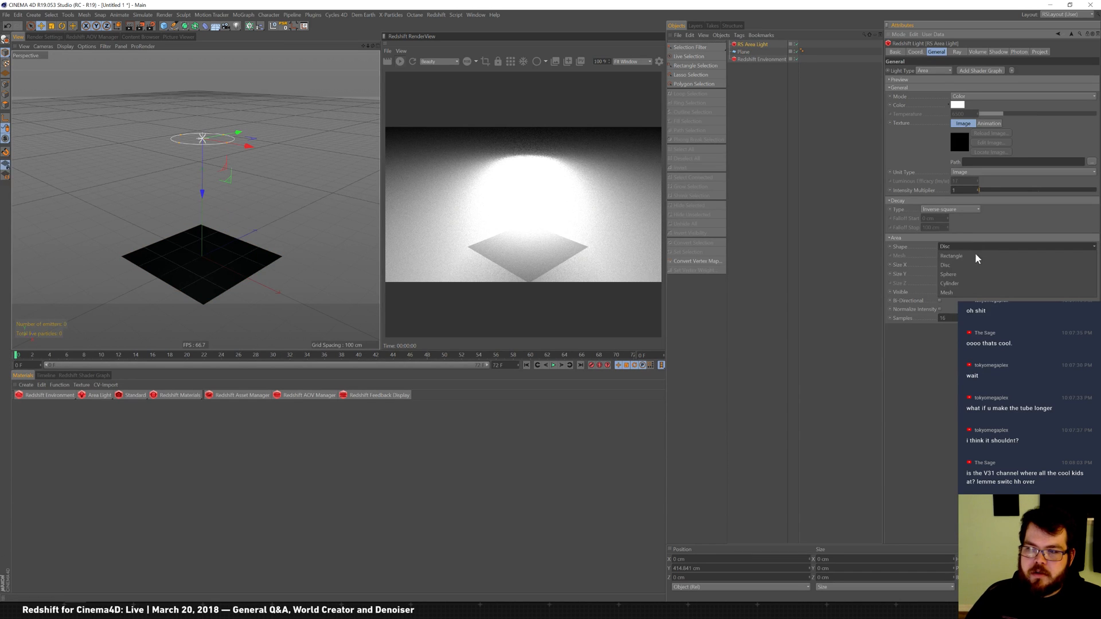
pyautogui.click(969, 282)
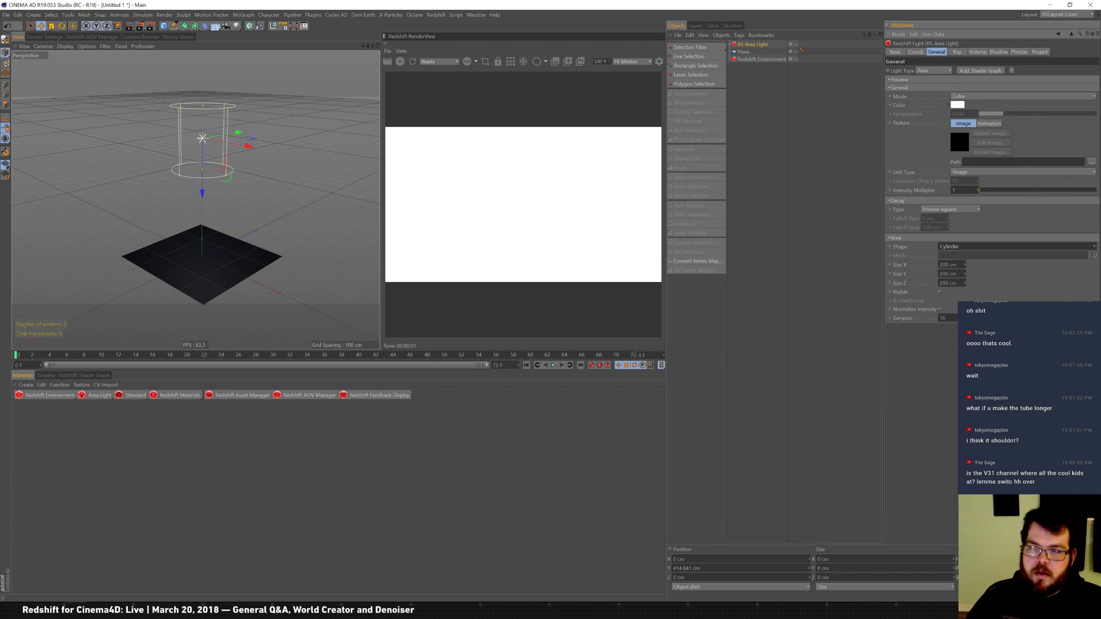
# Step: Set the cylinder light's intensity multiplier to 0.005 and lower the light to a height of about 251 cm
pyautogui.moveTo(962, 190); pyautogui.dragTo(863, 91)
pyautogui.write('.00')
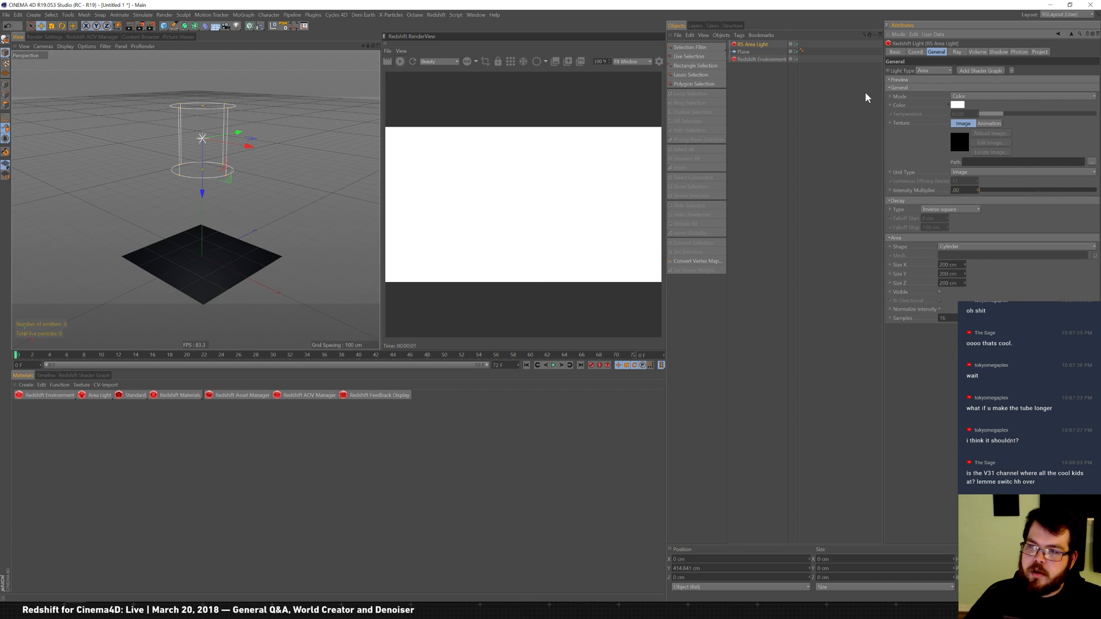
pyautogui.write('5')
pyautogui.press('Return')
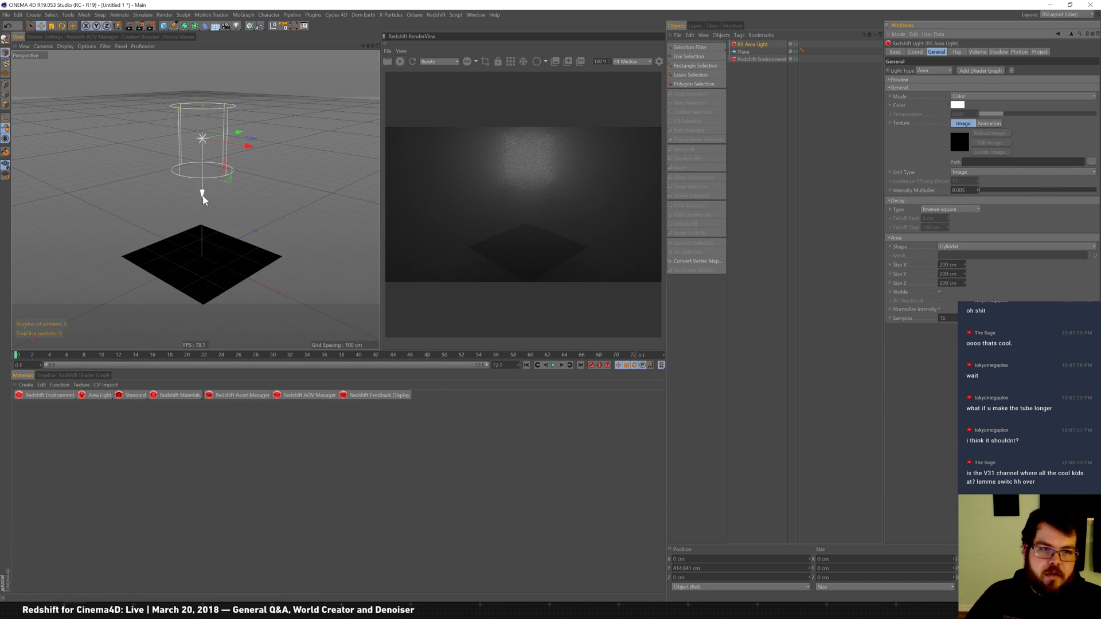
pyautogui.moveTo(202, 197); pyautogui.dragTo(205, 235)
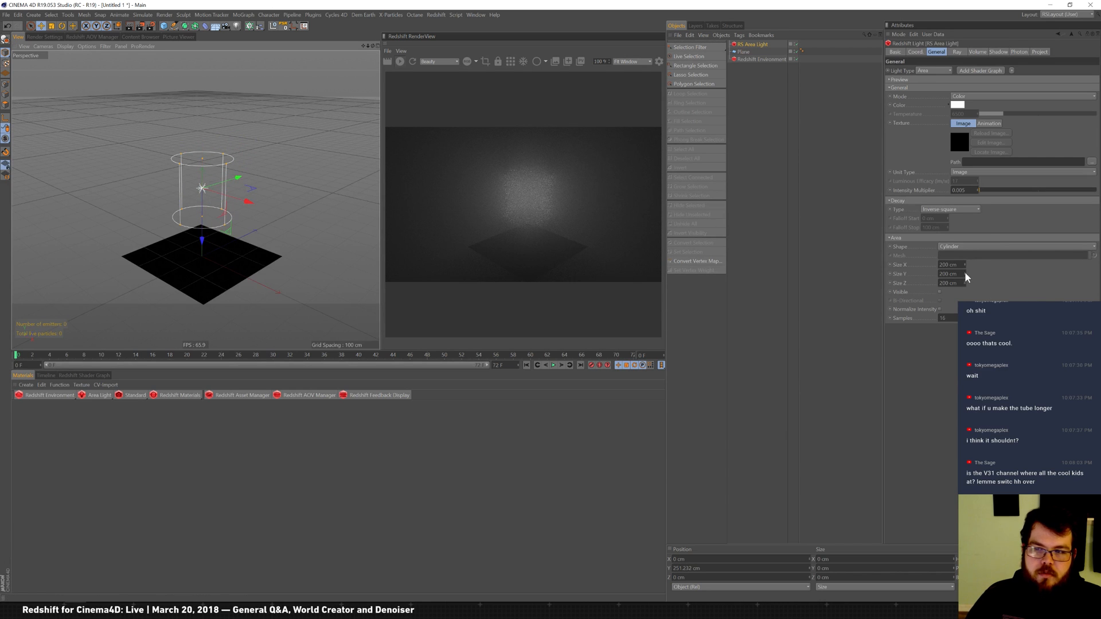
# Step: Resize the cylinder light to 50 cm in X and Y and about 735 cm in Z
pyautogui.doubleClick(949, 265)
pyautogui.write('50')
pyautogui.press('Tab')
pyautogui.write('50')
pyautogui.press('Tab')
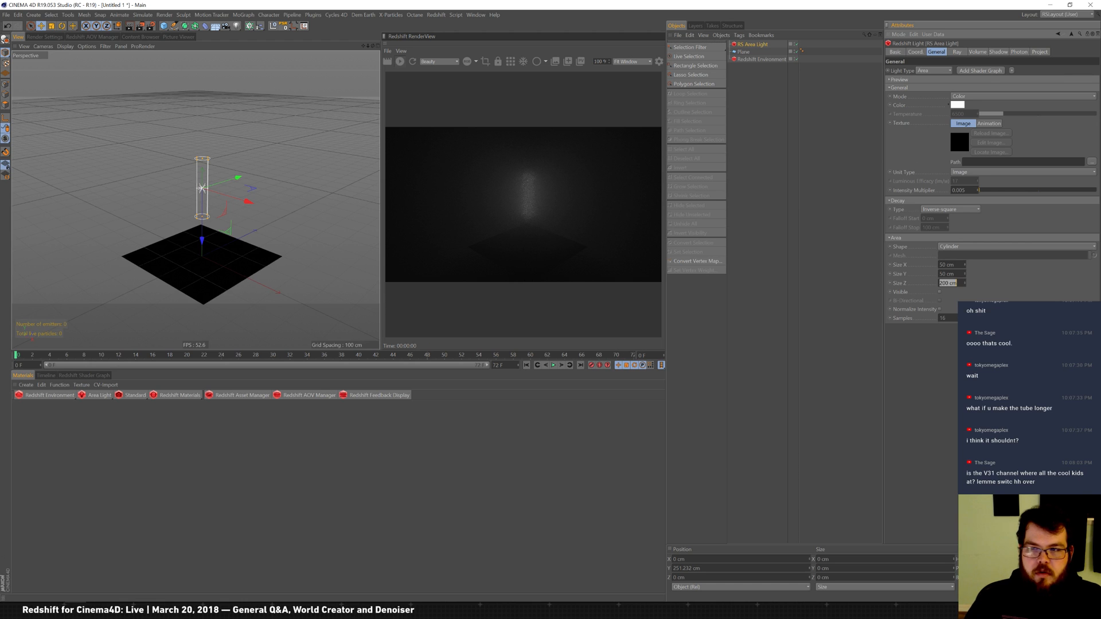
pyautogui.moveTo(966, 282); pyautogui.dragTo(996, 126)
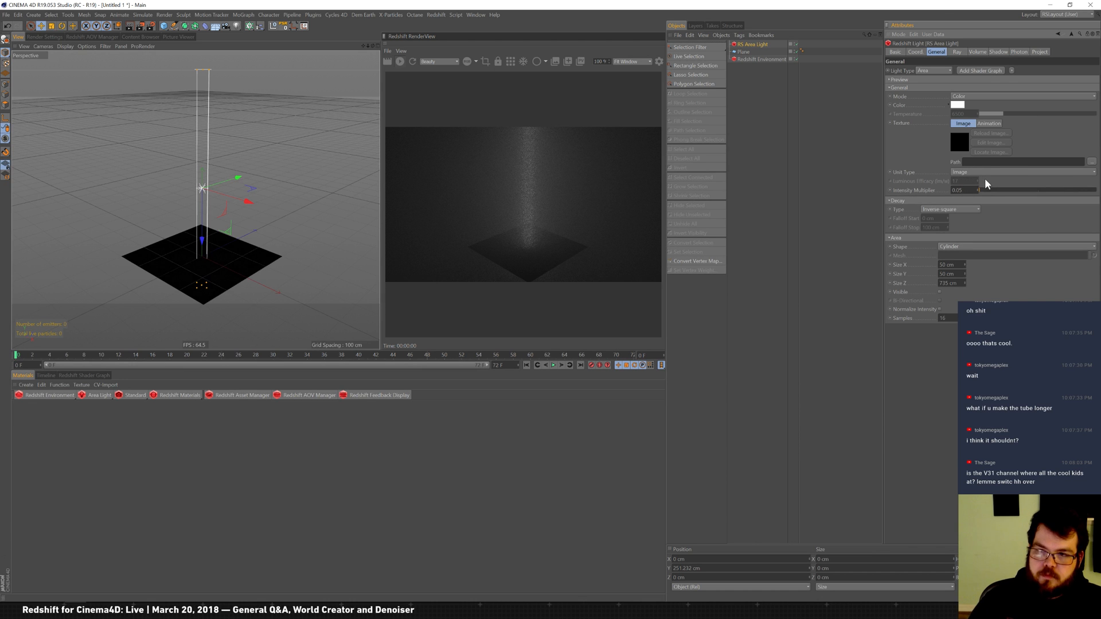
# Step: Set the light's intensity multiplier to 0.05 and switch the render view to bucket rendering
pyautogui.press('BackSpace')
pyautogui.press('Return')
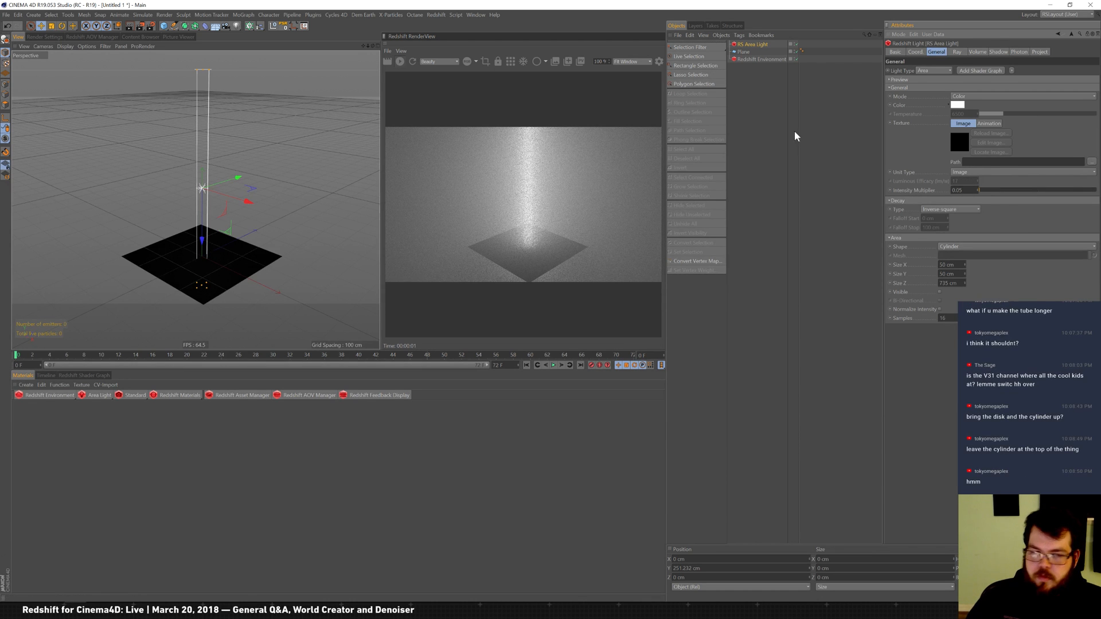
pyautogui.moveTo(241, 198)
pyautogui.mouseDown()
pyautogui.moveTo(327, 244)
pyautogui.moveTo(237, 207)
pyautogui.mouseUp()
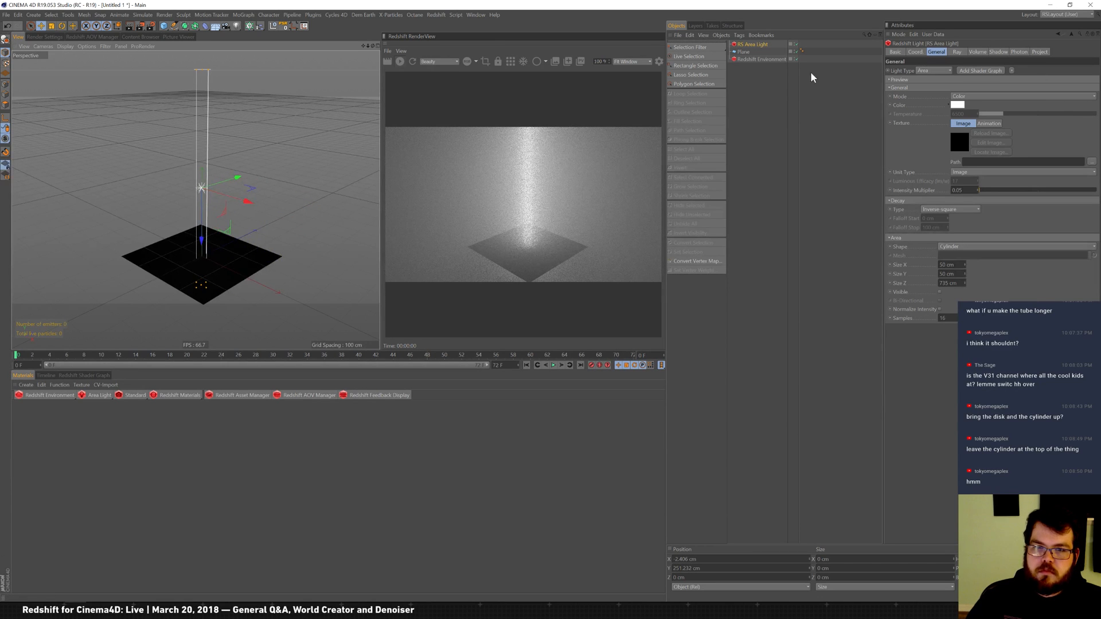
pyautogui.click(511, 61)
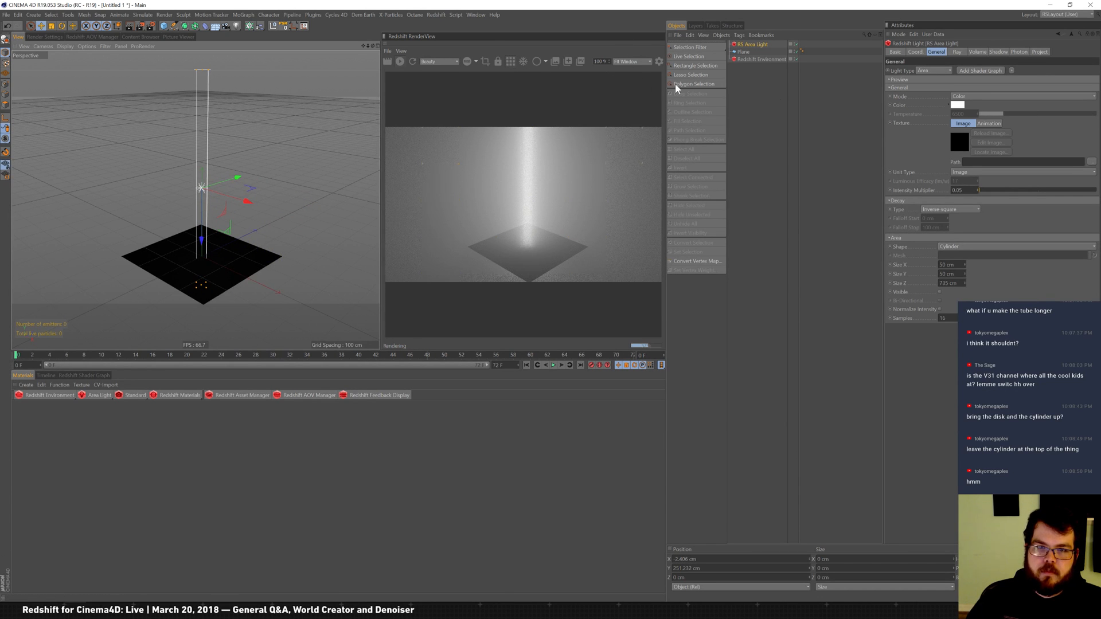
# Step: Change the cylinder light's color to red
pyautogui.click(972, 52)
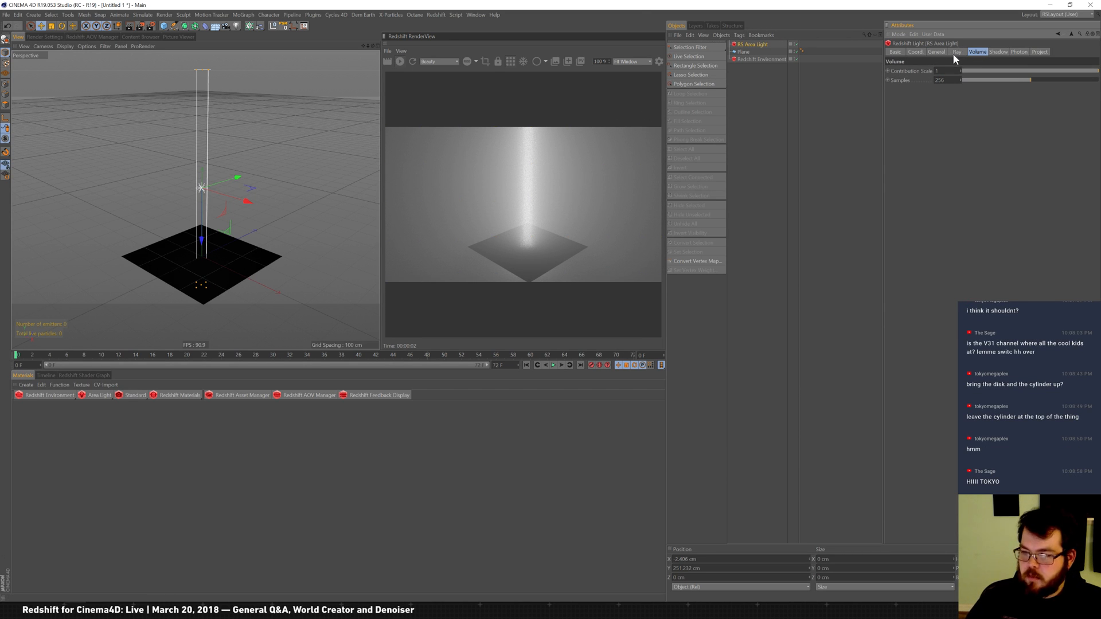
pyautogui.click(937, 52)
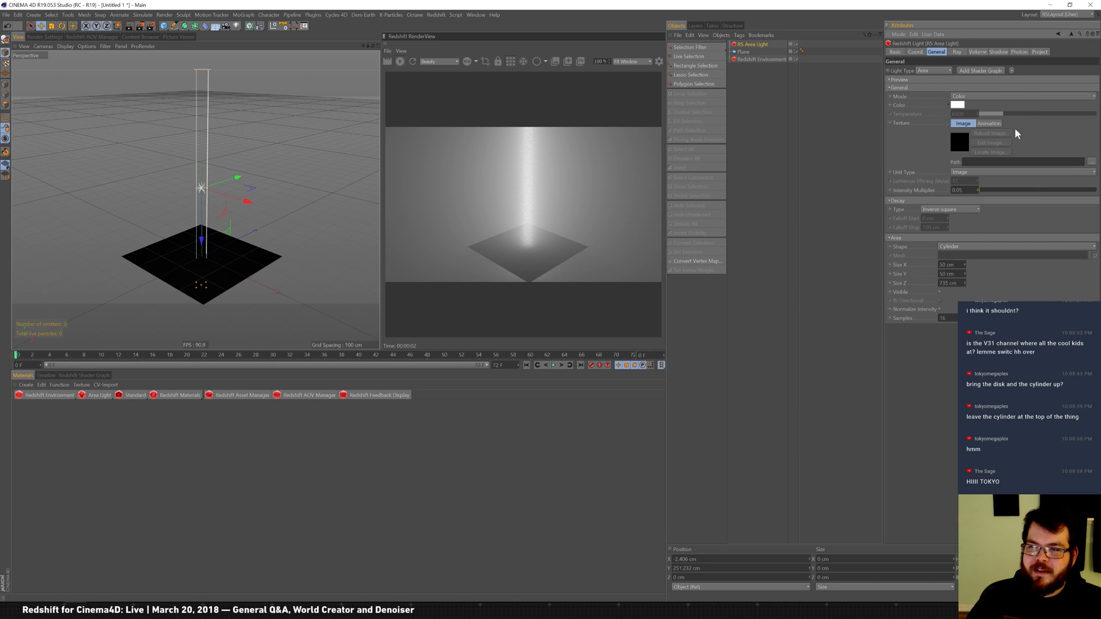
pyautogui.click(957, 104)
pyautogui.click(967, 101)
pyautogui.click(939, 165)
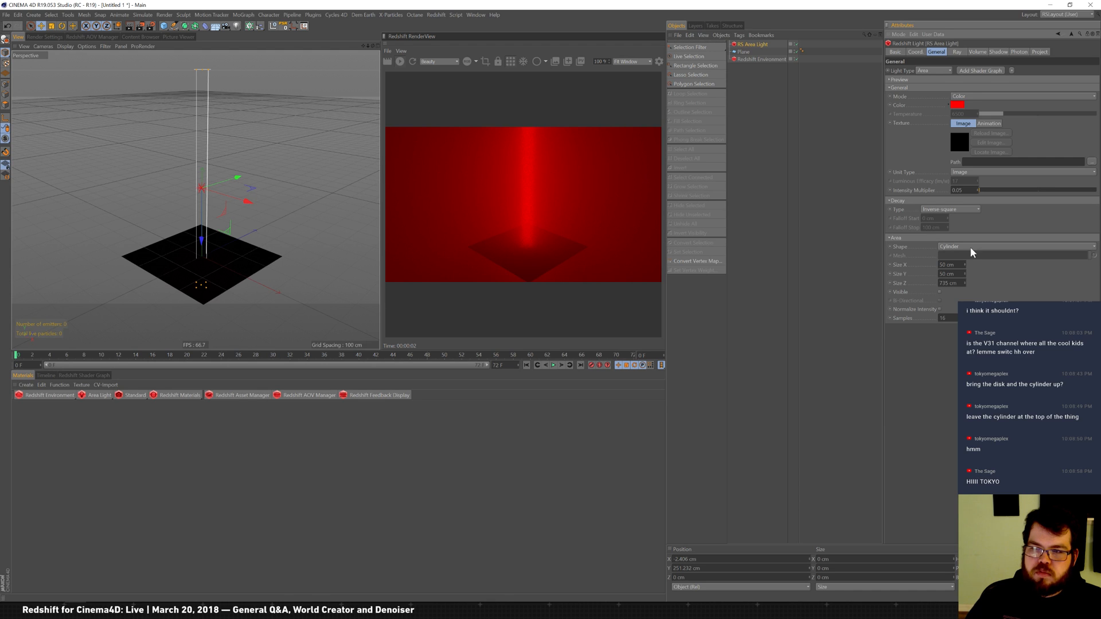
# Step: Narrow the red cylinder light to 25 cm in X and Y
pyautogui.write('25')
pyautogui.press('Tab')
pyautogui.write('25')
pyautogui.press('Return')
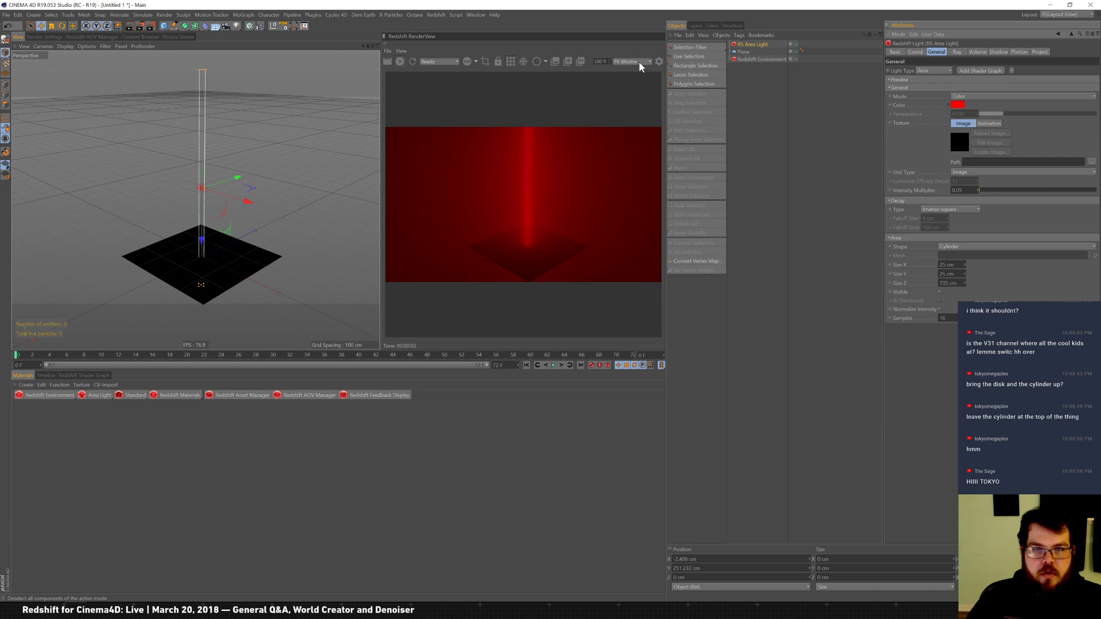
# Step: Duplicate the red light, place the copy at about 146 cm in X, and color the copy bright cyan
pyautogui.moveTo(247, 201)
pyautogui.mouseDown()
pyautogui.moveTo(204, 197)
pyautogui.moveTo(256, 205)
pyautogui.mouseUp()
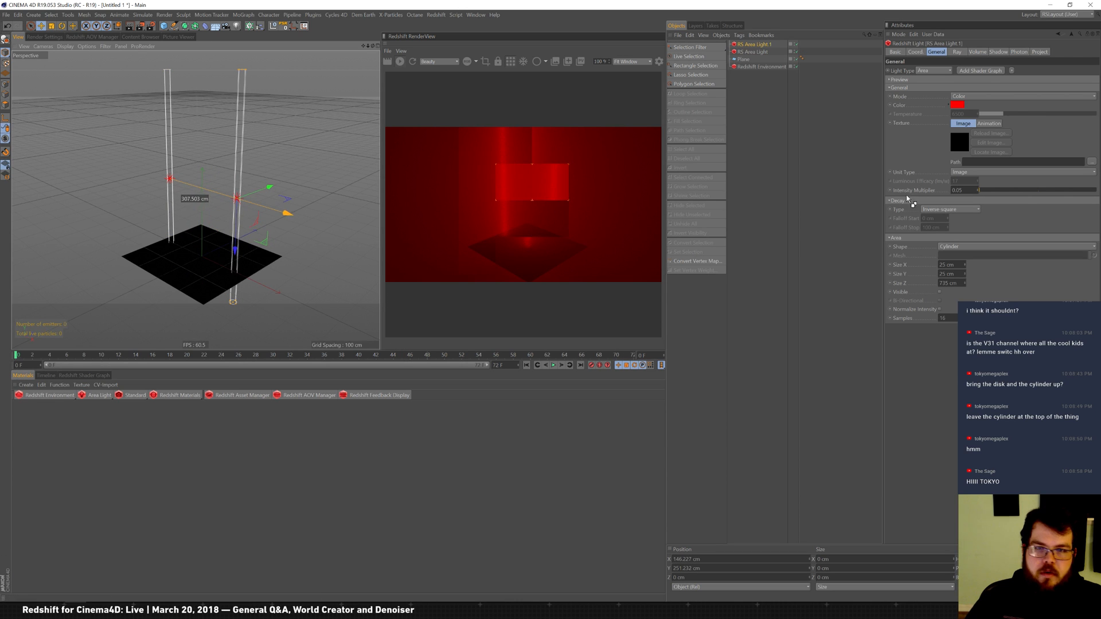
pyautogui.click(957, 105)
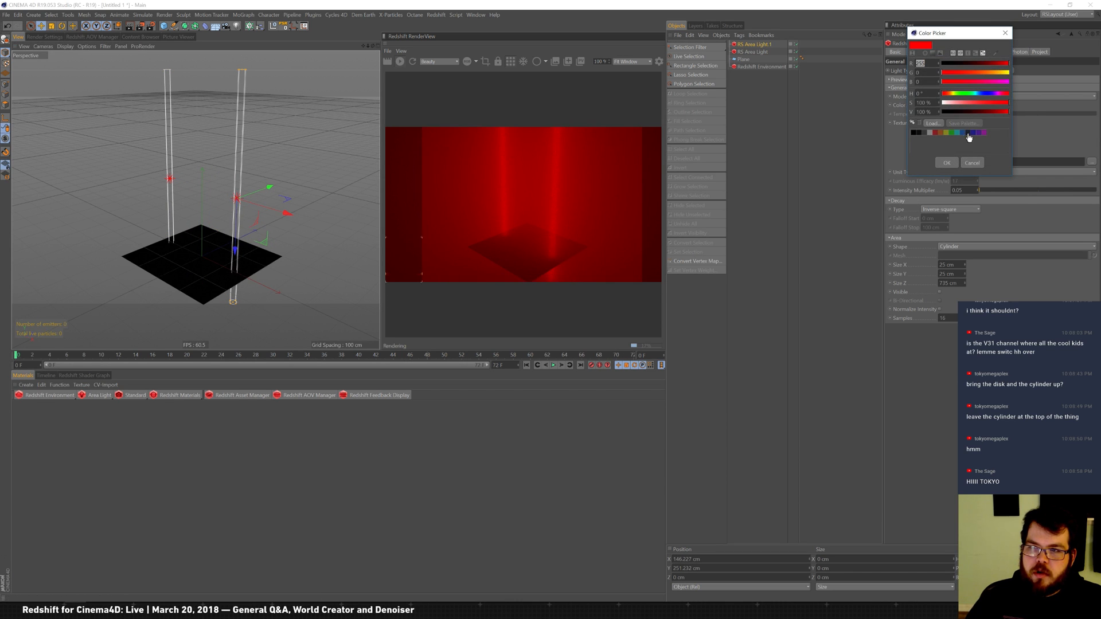
pyautogui.click(959, 133)
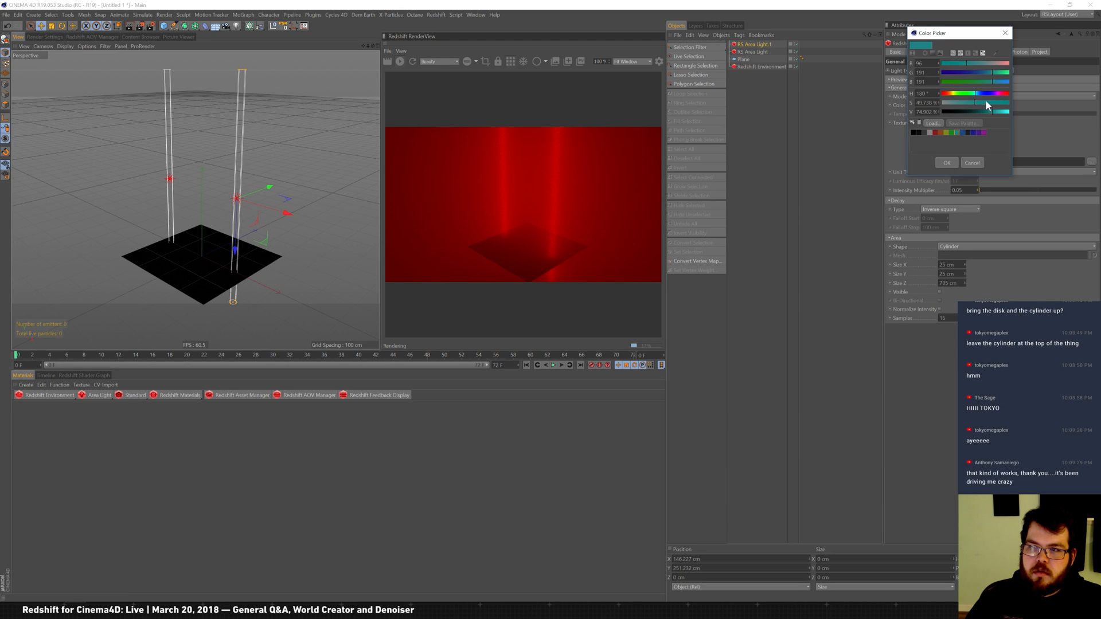
pyautogui.click(1008, 112)
pyautogui.click(949, 162)
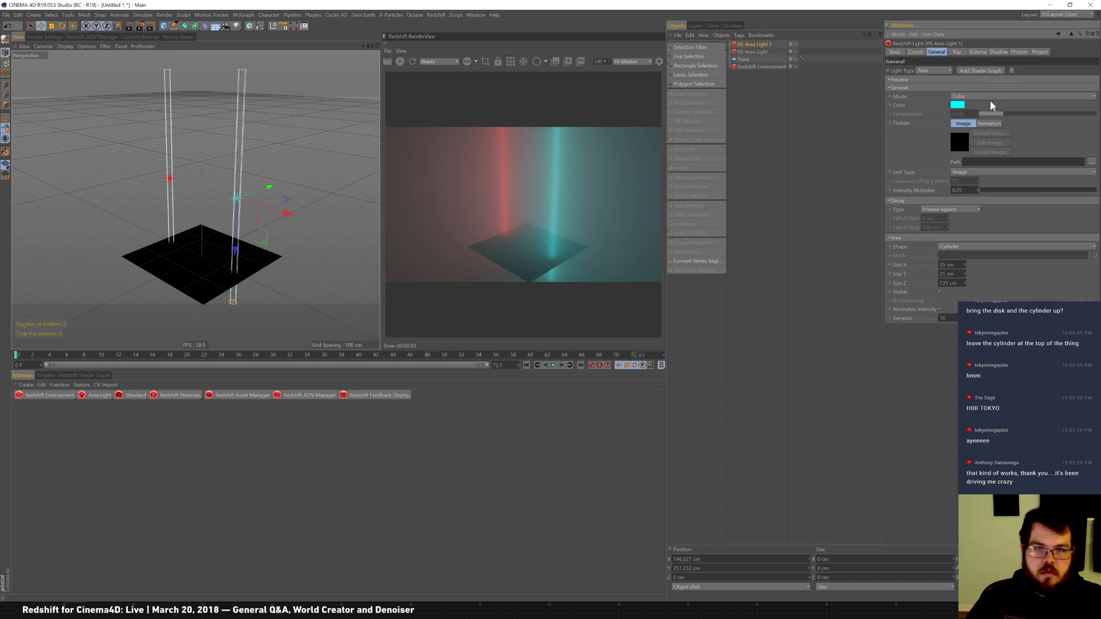
# Step: Move the cyan light beside the red one at about -112 cm in X and duplicate the pair along X into a row of eight lights
pyautogui.moveTo(286, 215); pyautogui.dragTo(219, 199)
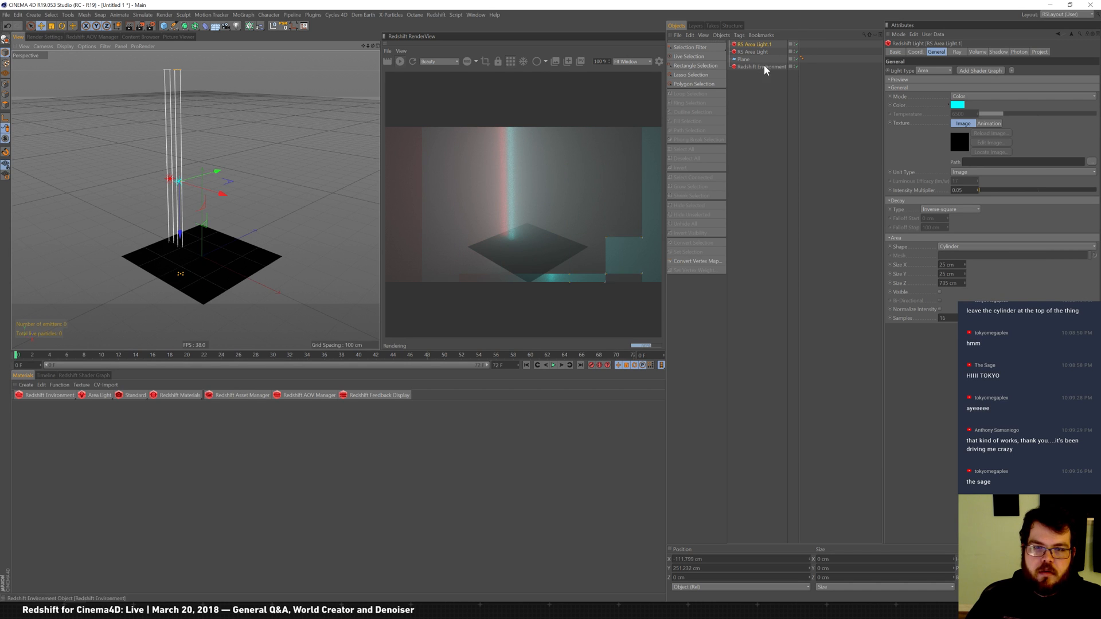
pyautogui.keyDown('shift'); pyautogui.click(754, 52); pyautogui.keyUp('shift')
pyautogui.keyDown('ctrl'); pyautogui.moveTo(753, 51); pyautogui.dragTo(749, 56); pyautogui.keyUp('ctrl')
pyautogui.moveTo(217, 192); pyautogui.dragTo(256, 207)
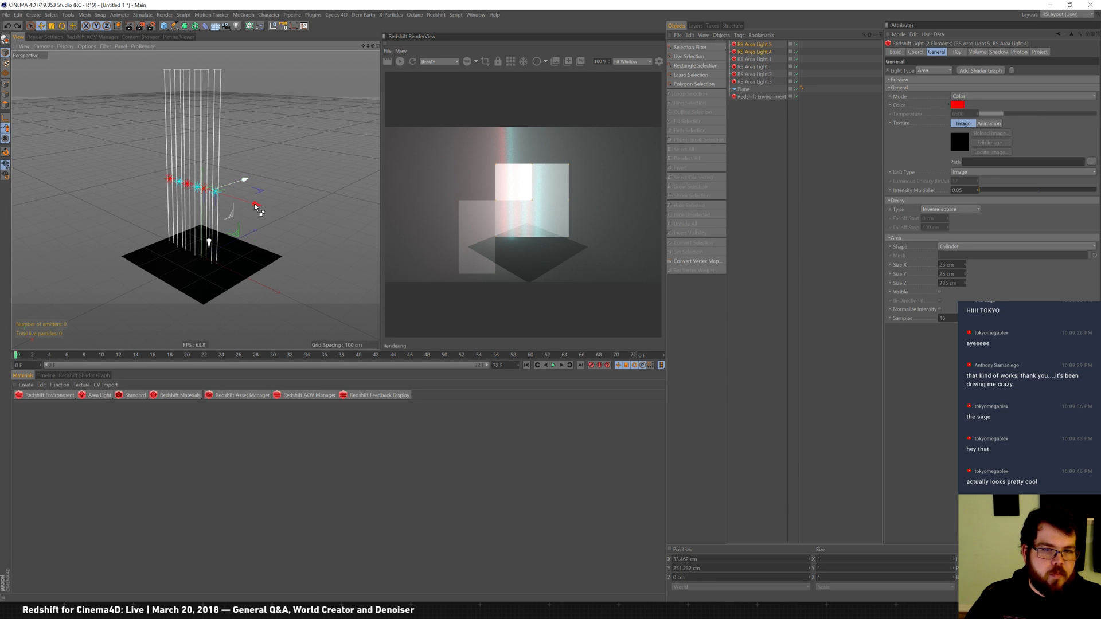
pyautogui.keyDown('ctrl'); pyautogui.moveTo(256, 206); pyautogui.dragTo(278, 214); pyautogui.keyUp('ctrl')
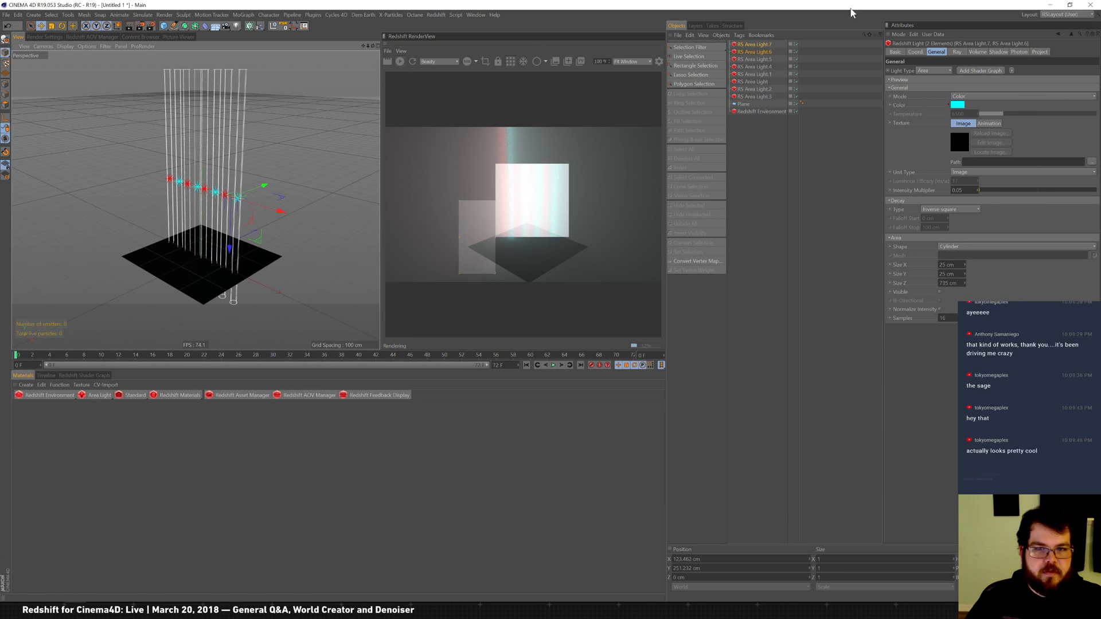
pyautogui.click(740, 170)
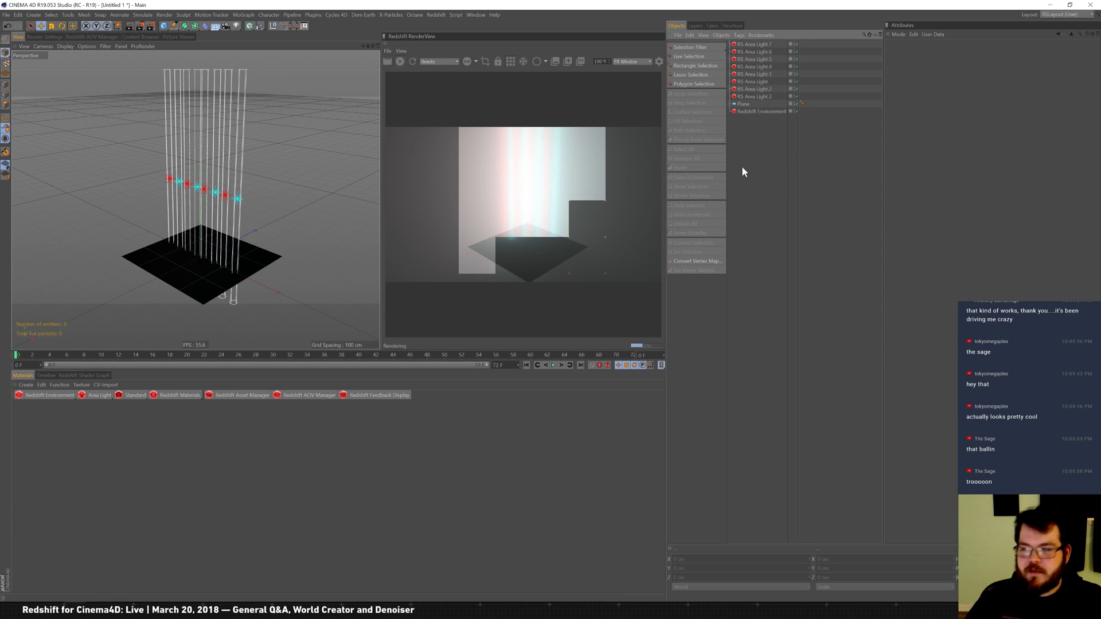
# Step: Select all eight area lights and try an intensity multiplier of 0.005 on them
pyautogui.click(763, 43)
pyautogui.keyDown('shift'); pyautogui.click(759, 96); pyautogui.keyUp('shift')
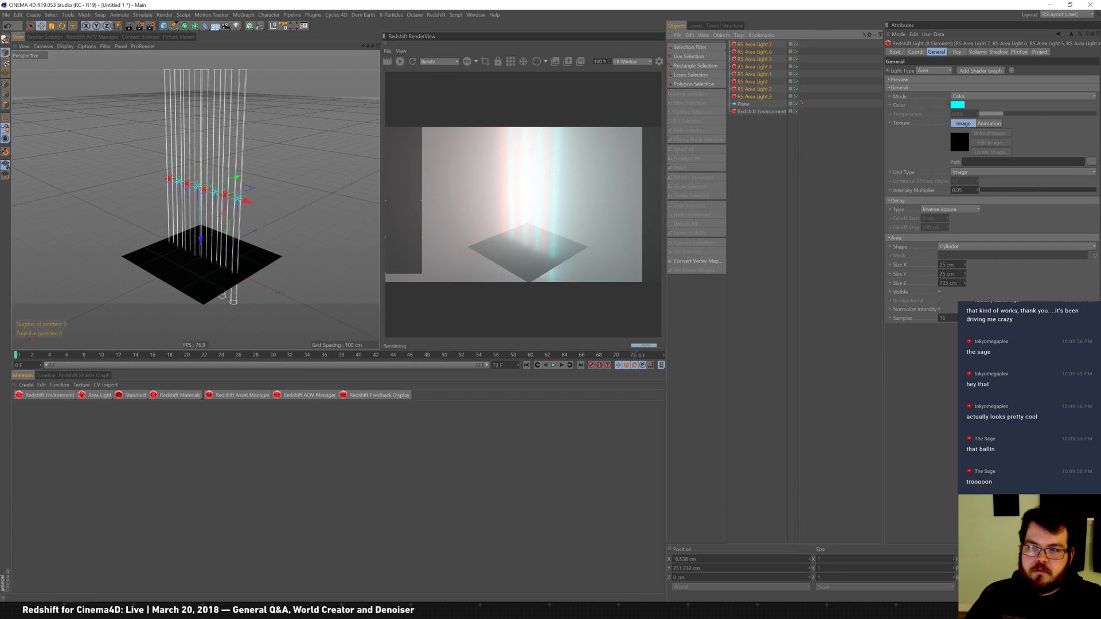
pyautogui.click(957, 190)
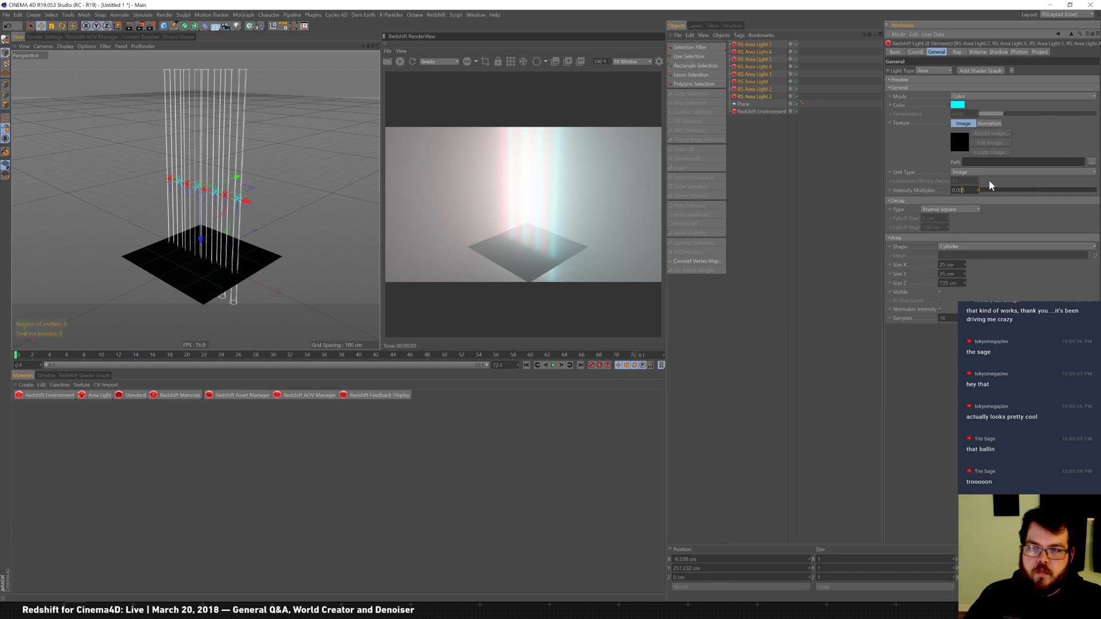
pyautogui.write('0')
pyautogui.press('Return')
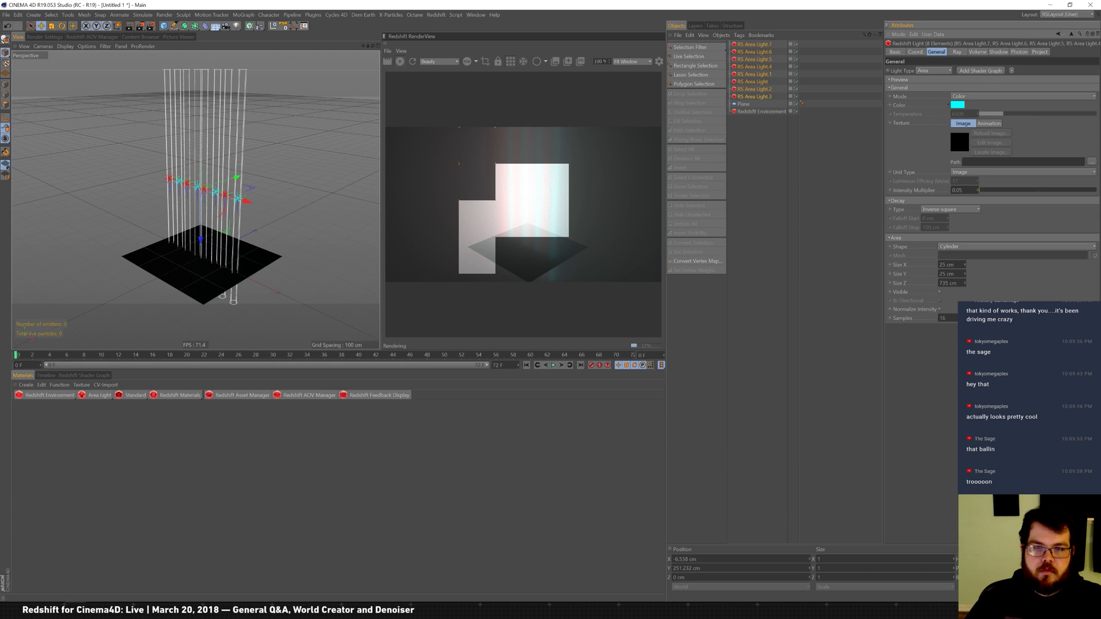
# Step: Set Size X and Size Y of all eight area lights to 5 cm
pyautogui.click(948, 265)
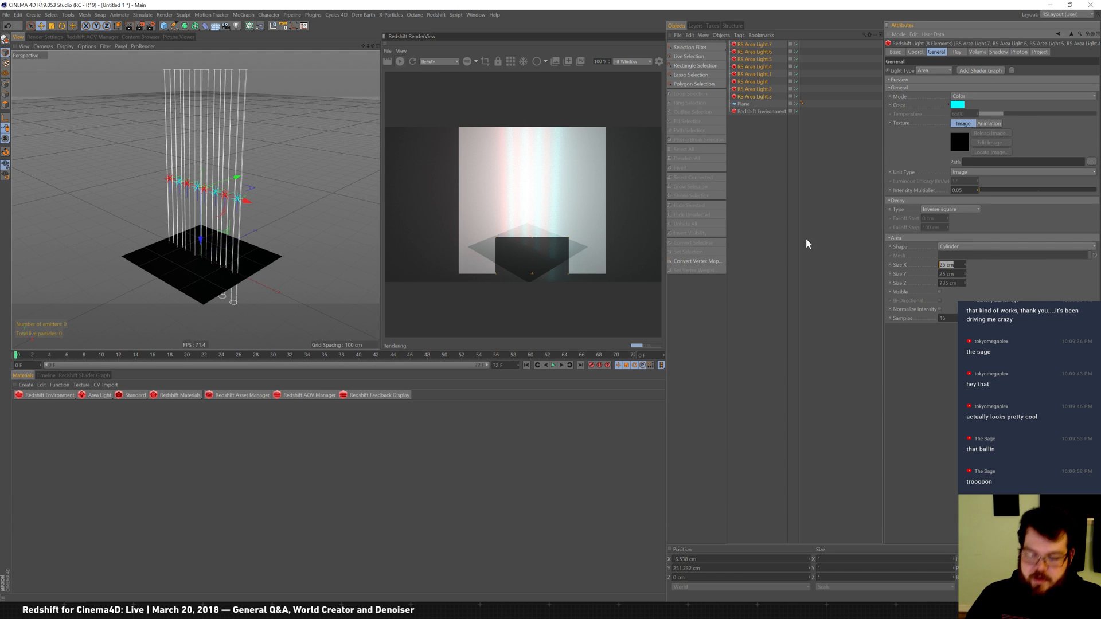
pyautogui.write('5')
pyautogui.press('Return')
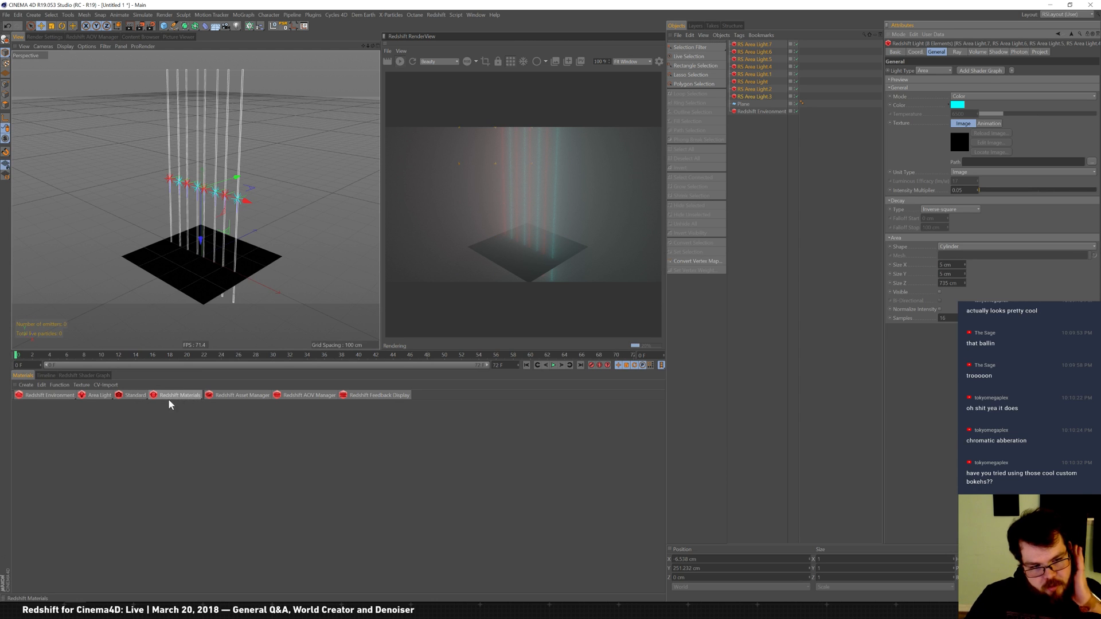
# Step: Add a Redshift camera to the scene and delete the plane
pyautogui.click(136, 396)
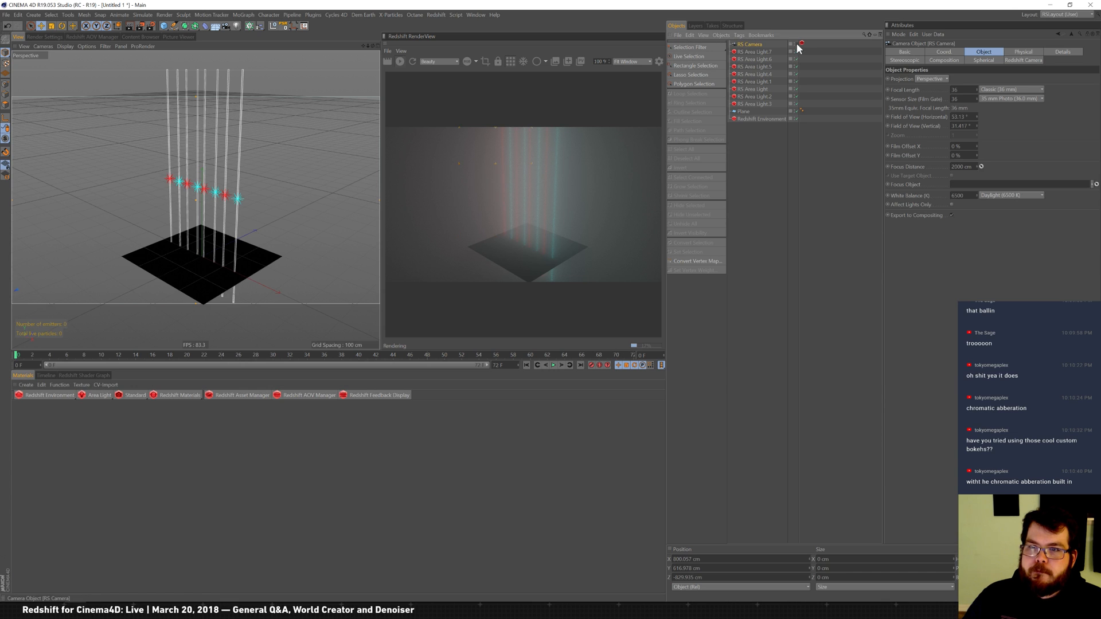
pyautogui.click(751, 132)
pyautogui.click(756, 110)
pyautogui.press('Delete')
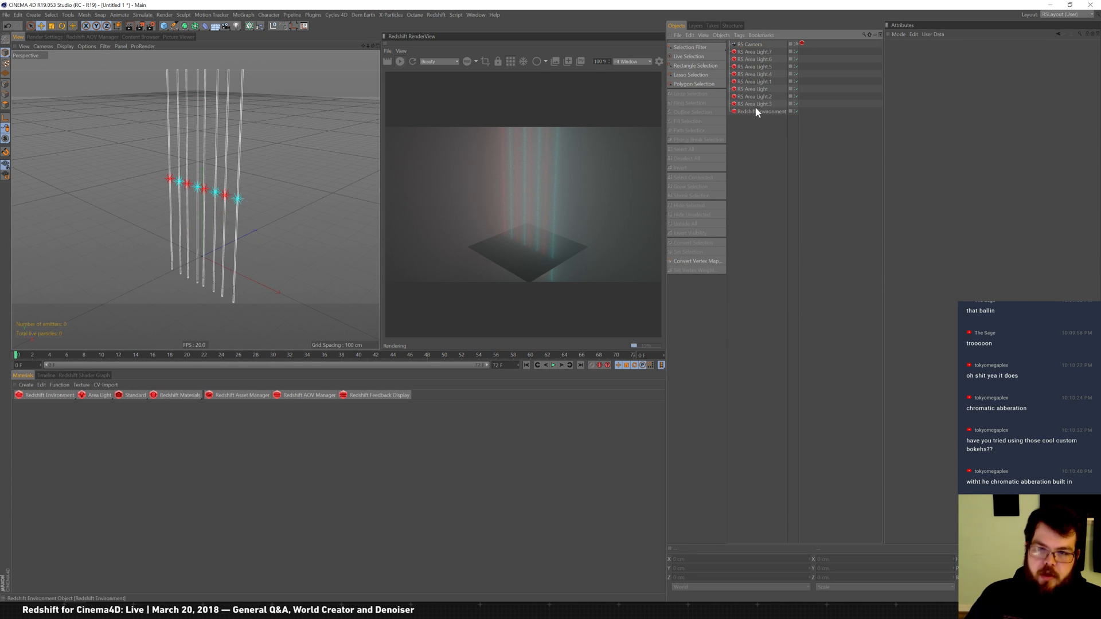
# Step: Enable bokeh on the camera's Redshift tag and turn on the use of a bokeh image
pyautogui.click(802, 43)
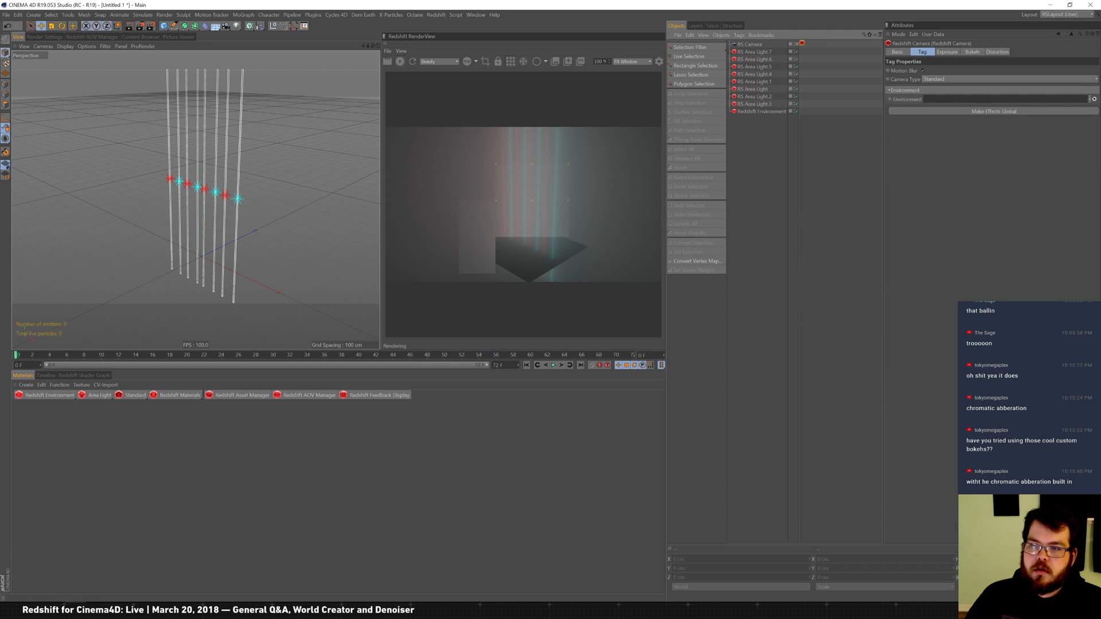
pyautogui.click(954, 52)
pyautogui.click(973, 51)
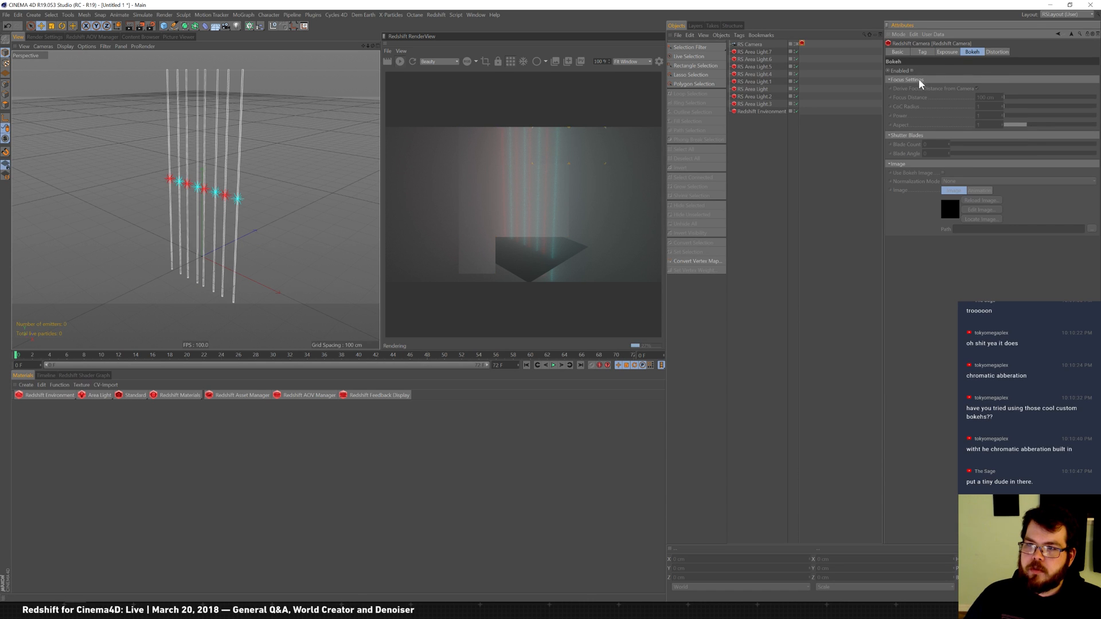
pyautogui.click(912, 71)
pyautogui.click(942, 173)
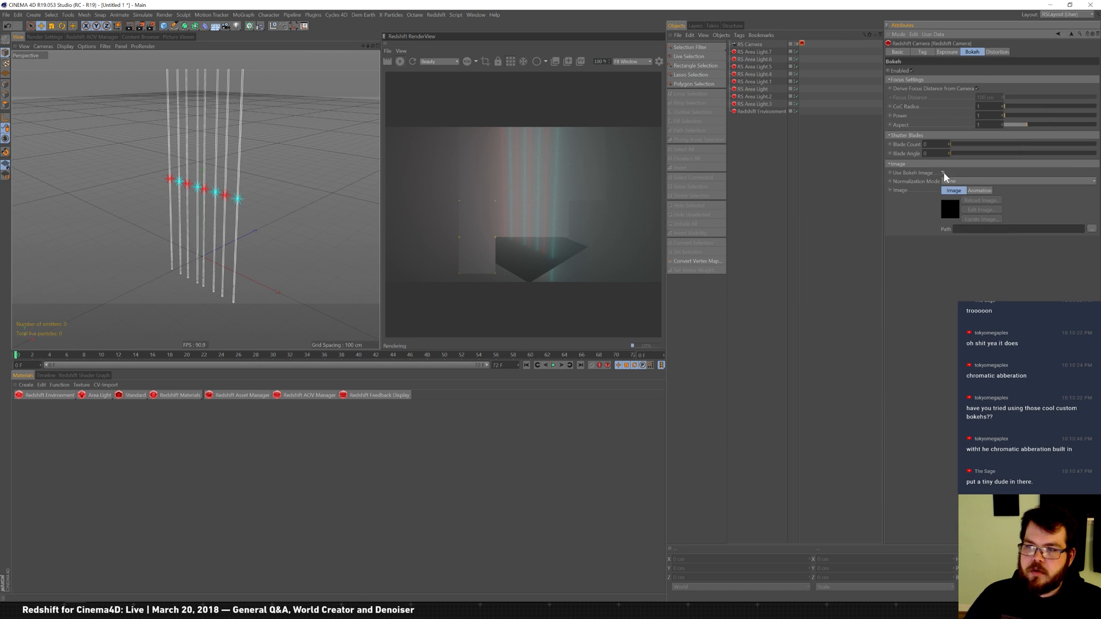
# Step: Load RandomBokeh.png from the _RS_BOKKEH folder on 4TB_MediaStorage as the camera's bokeh image
pyautogui.click(1093, 229)
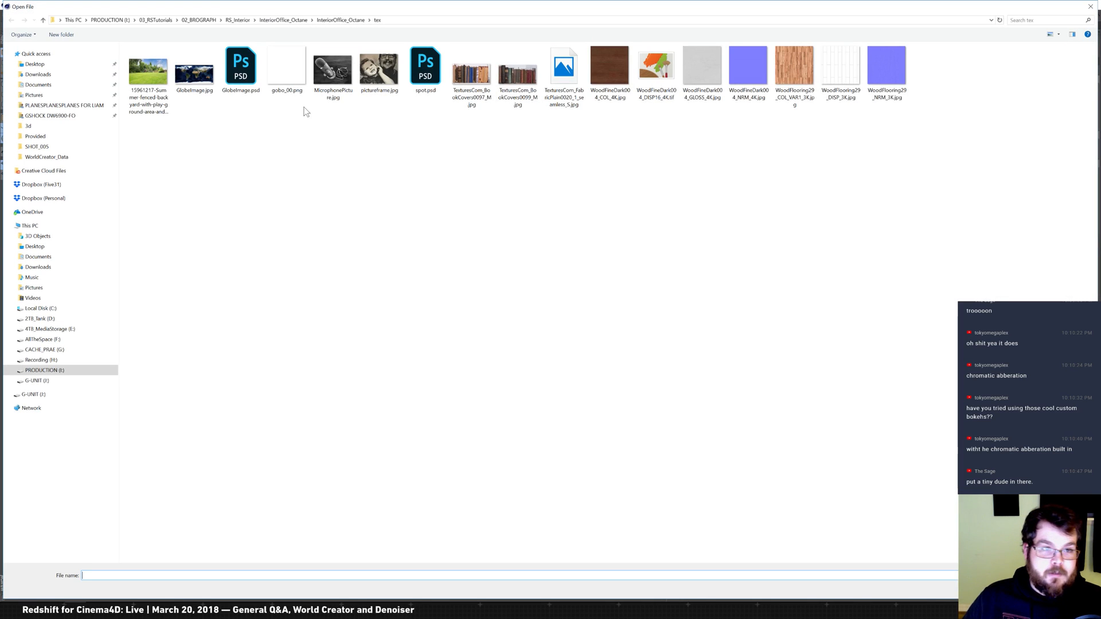
pyautogui.click(70, 329)
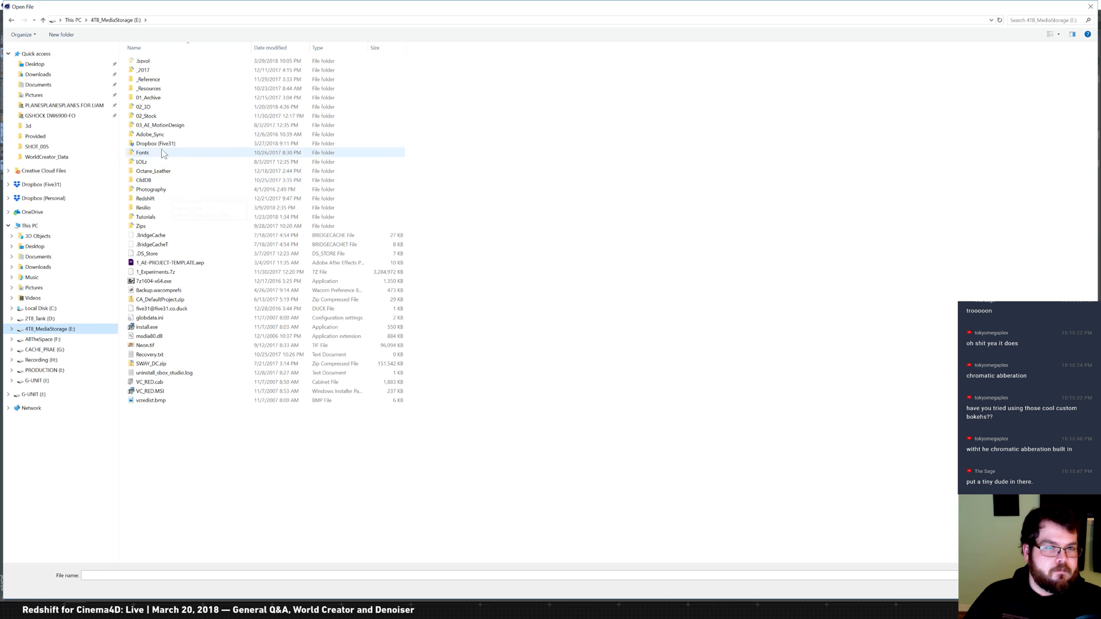
pyautogui.doubleClick(148, 108)
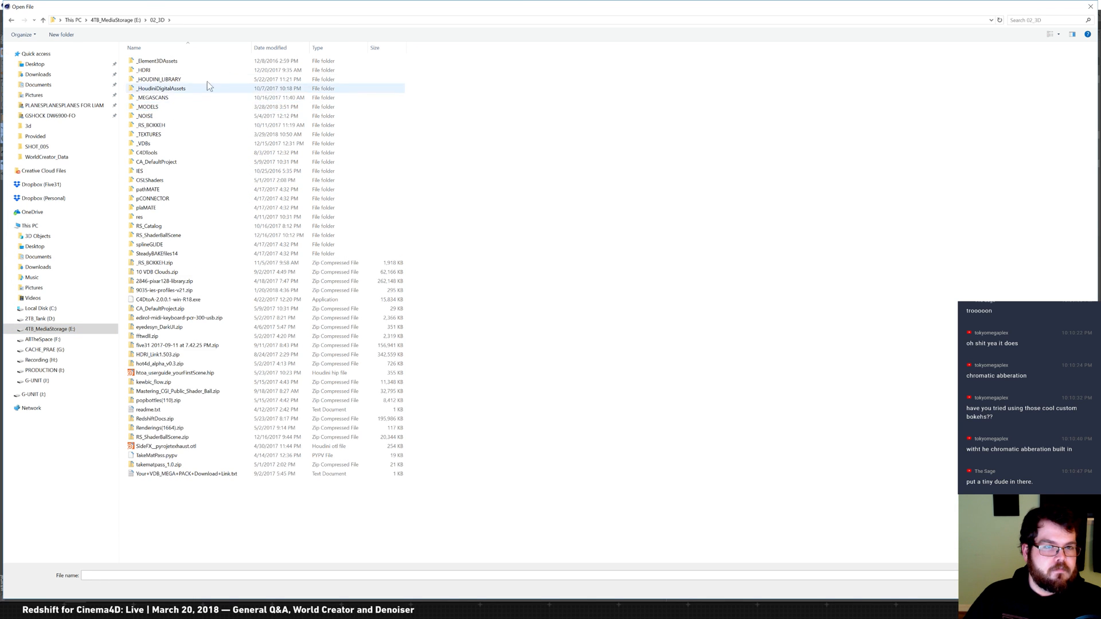
pyautogui.doubleClick(160, 124)
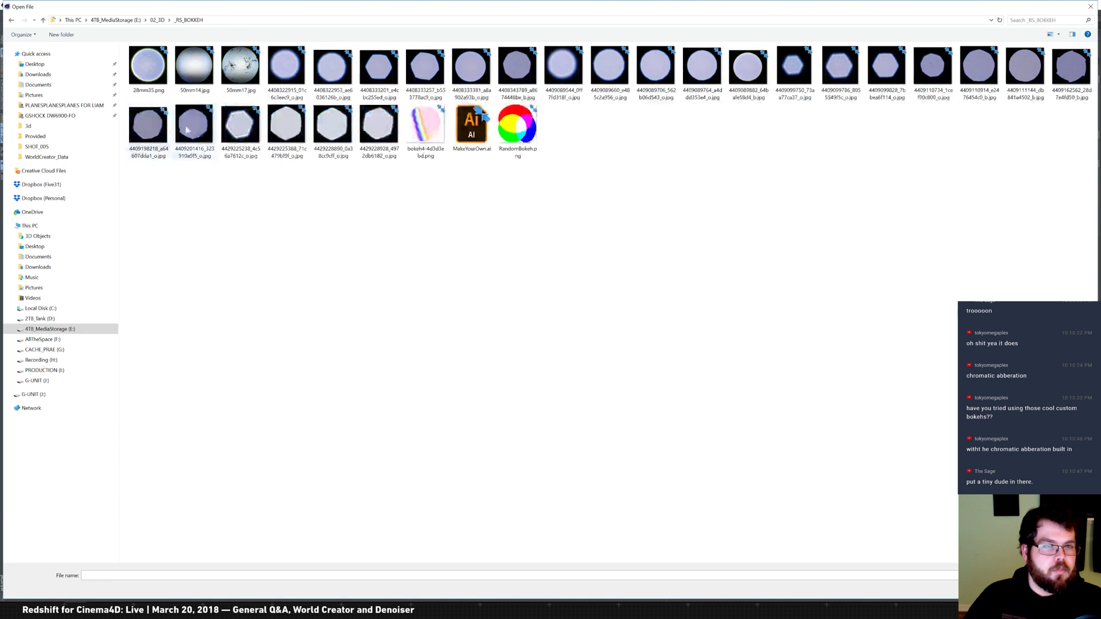
pyautogui.doubleClick(518, 125)
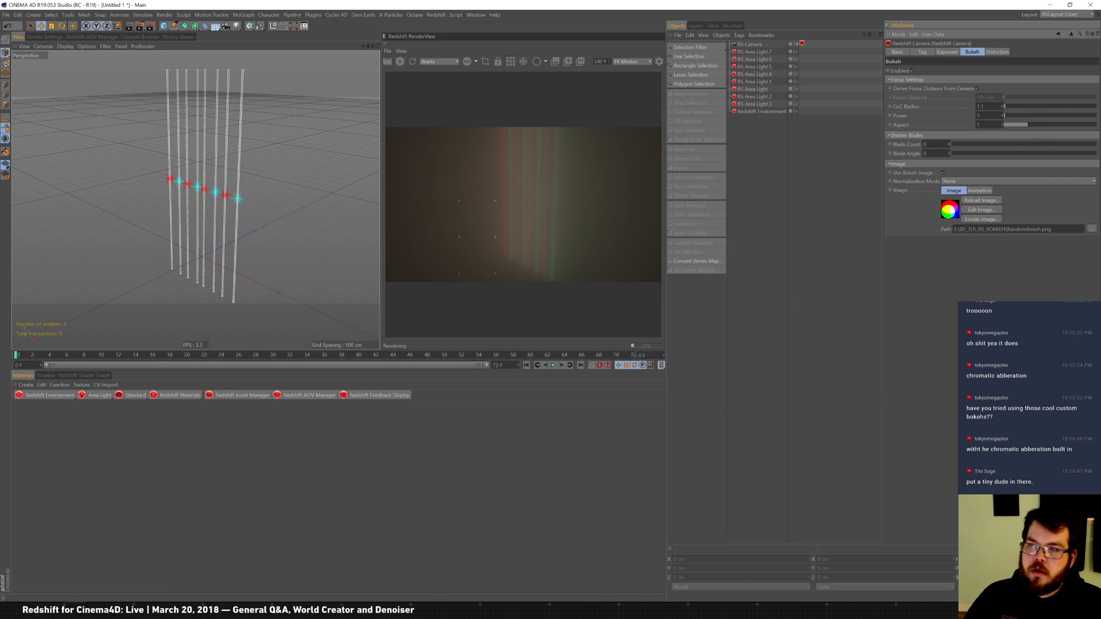
# Step: Set the camera's bokeh aspect to 0.68 and raise its power to about 14.62, then select the camera object
pyautogui.write('0.68')
pyautogui.press('Return')
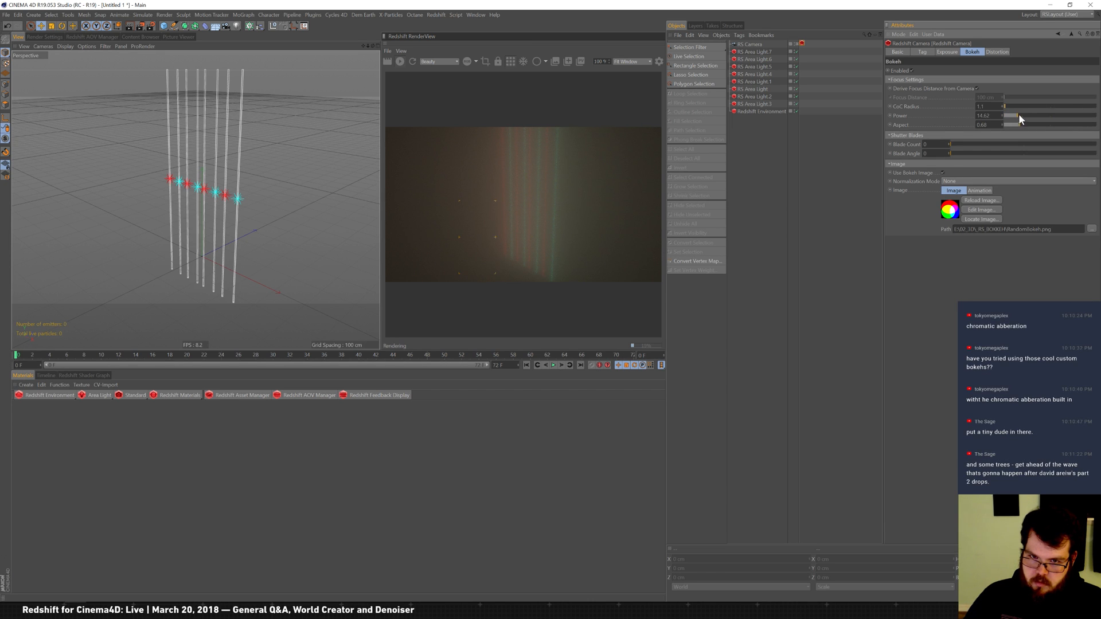
pyautogui.click(754, 45)
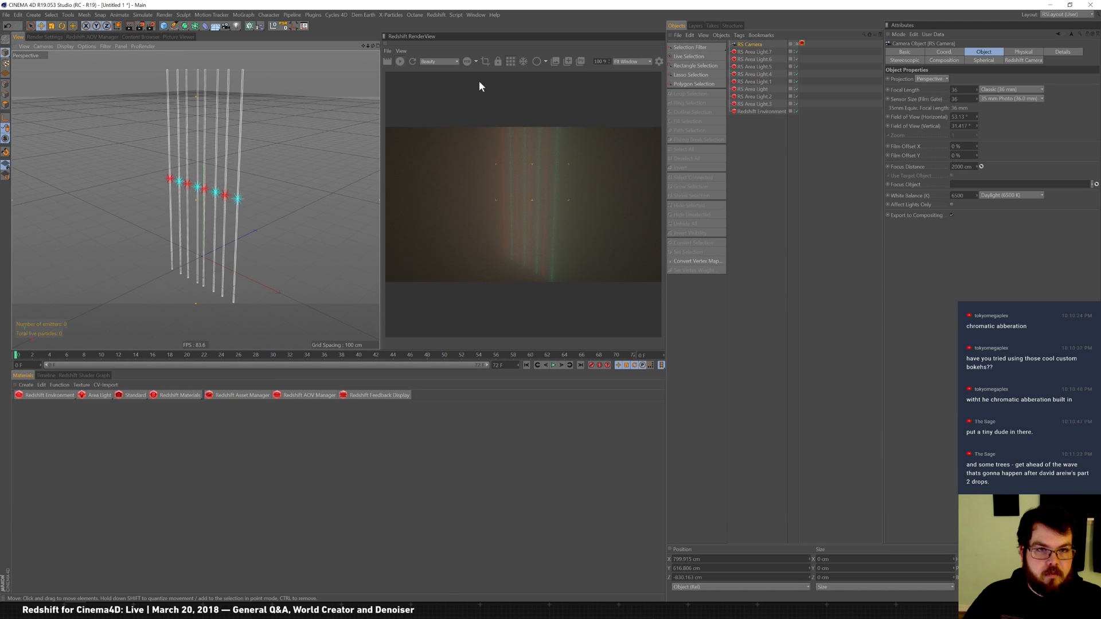
# Step: Frame the light beams from a closer, lower angle and add a Forester Tree among them
pyautogui.click(238, 199)
pyautogui.scroll(5, 255, 186)
pyautogui.keyDown('alt'); pyautogui.moveTo(255, 185); pyautogui.dragTo(219, 180); pyautogui.keyUp('alt')
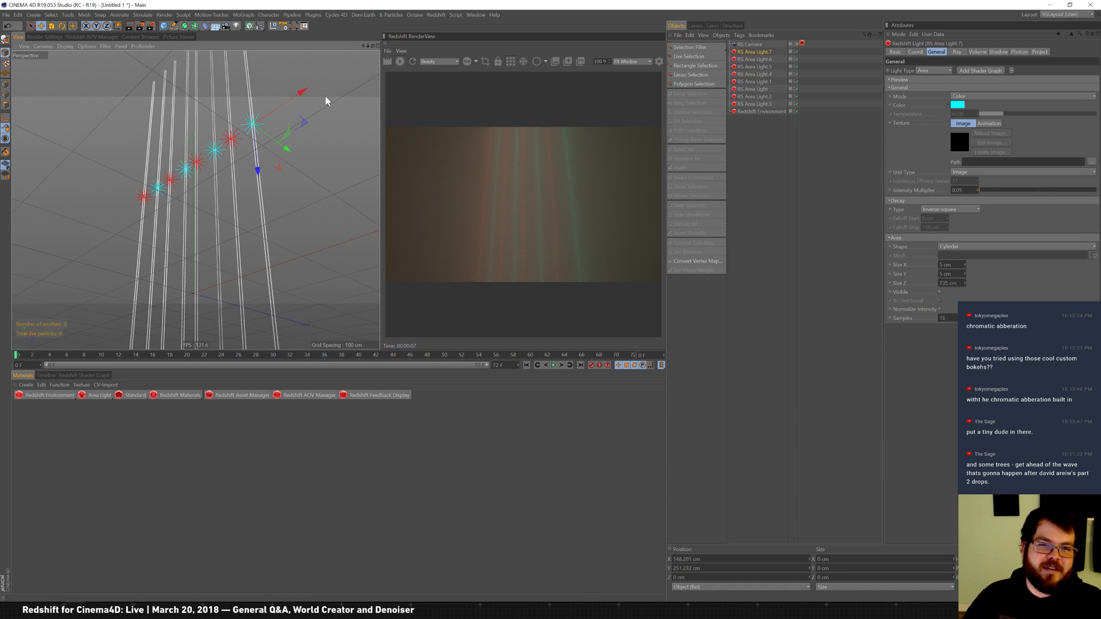
pyautogui.click(357, 15)
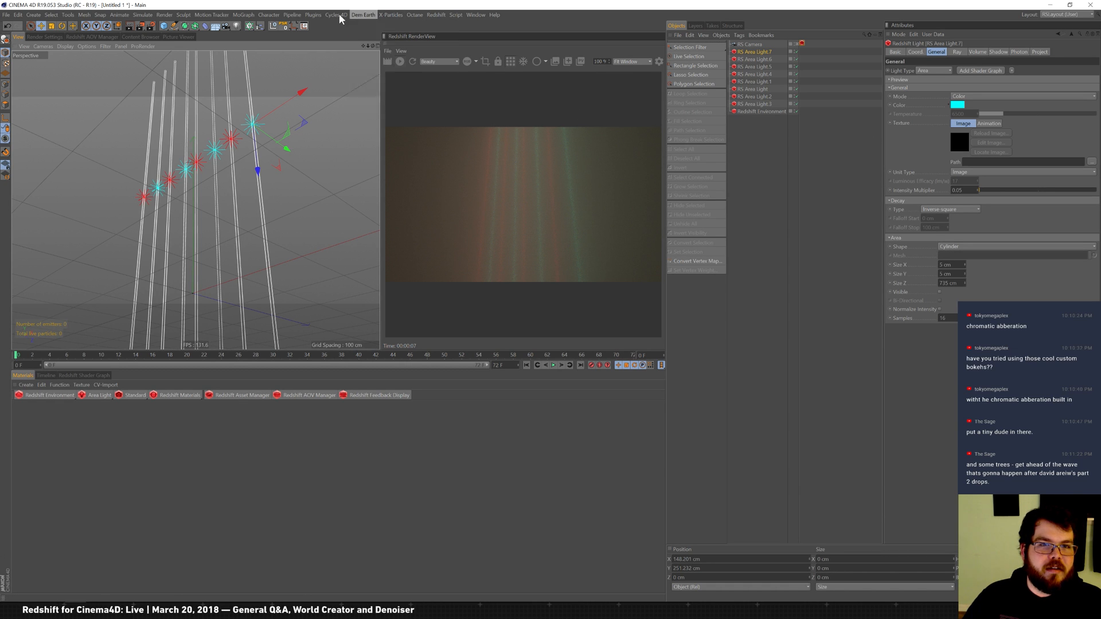
pyautogui.click(310, 15)
pyautogui.moveTo(350, 120)
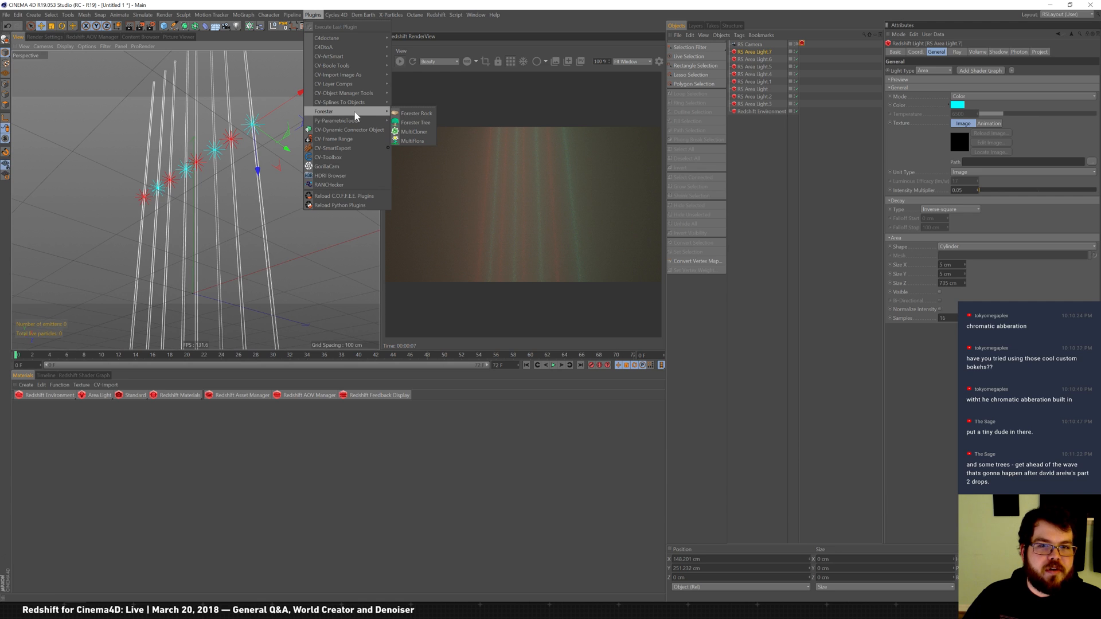
pyautogui.click(412, 123)
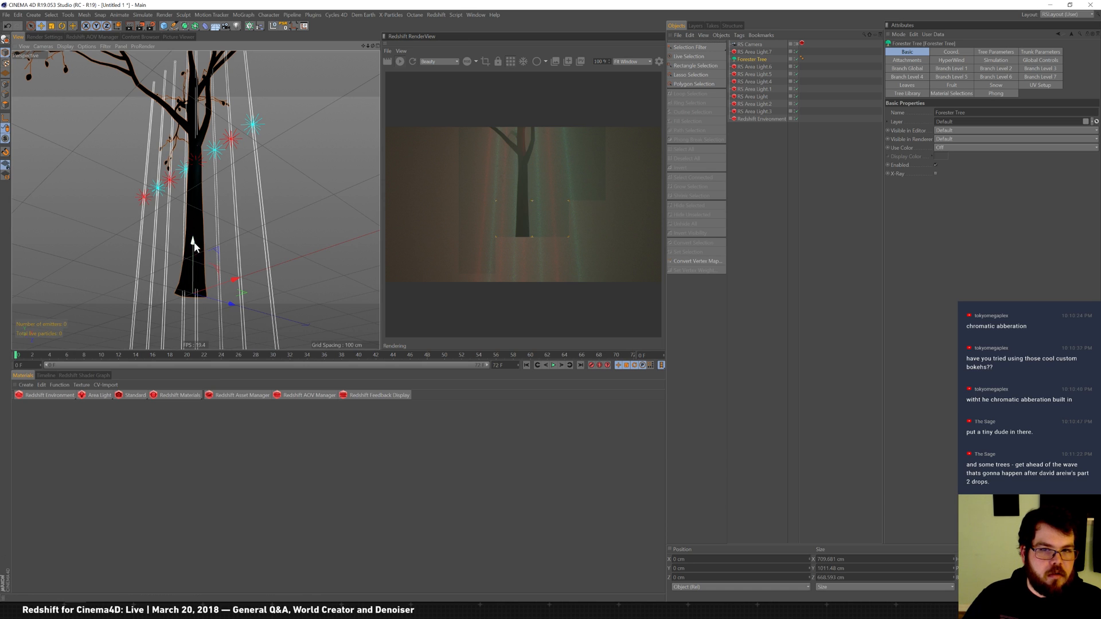
# Step: Lower the tree to about -78.5 cm in Y and scale it down to about 424 cm wide so its crown fits the view
pyautogui.moveTo(191, 246); pyautogui.dragTo(195, 289)
pyautogui.press('t')
pyautogui.moveTo(266, 236); pyautogui.dragTo(215, 263)
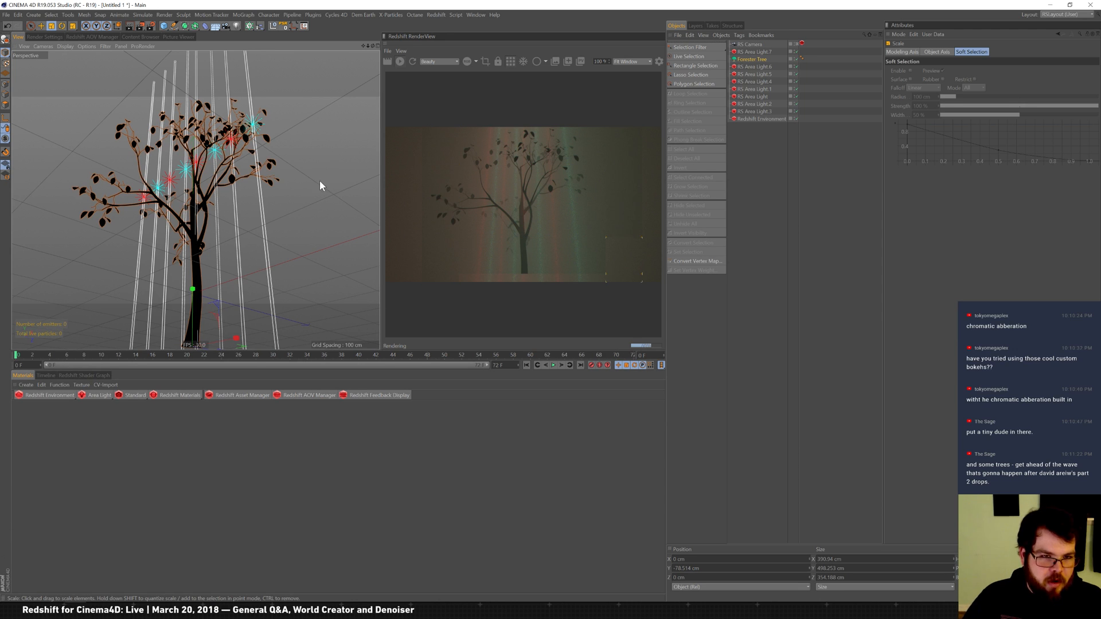
pyautogui.moveTo(274, 221); pyautogui.dragTo(299, 230)
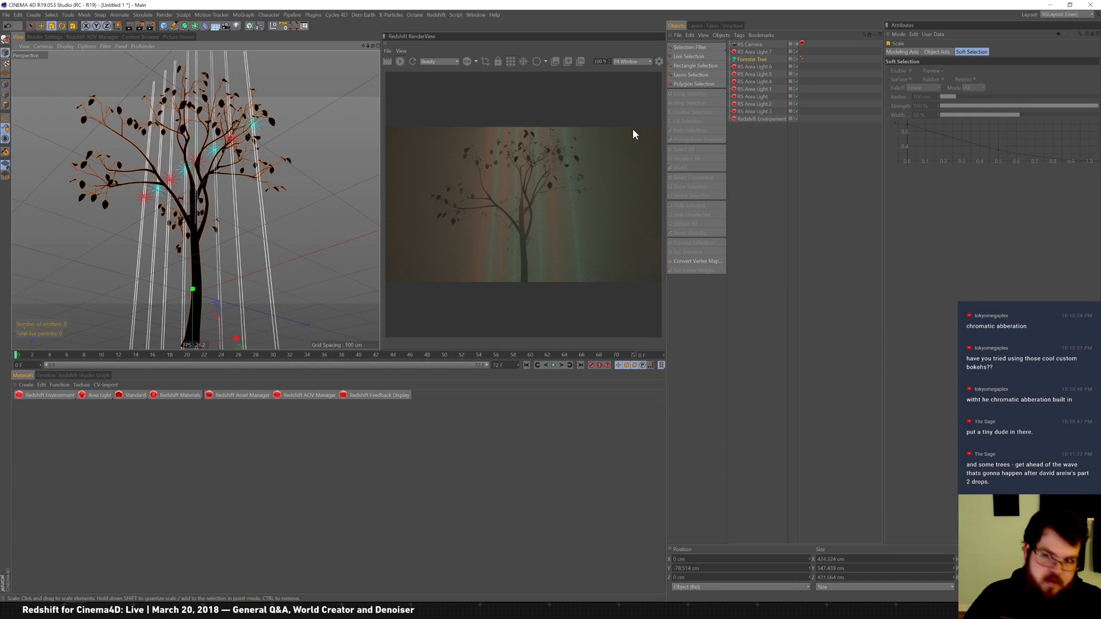
pyautogui.click(759, 60)
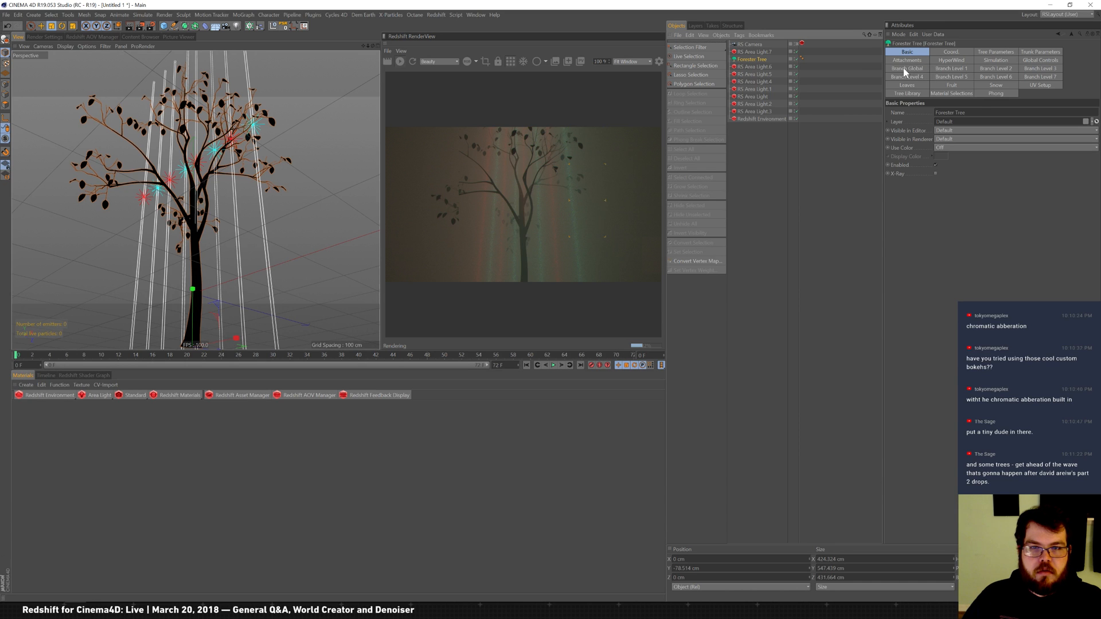
# Step: Select the seven area lights listed below the tree and duplicate them into six more offset sets around the tree
pyautogui.click(756, 67)
pyautogui.keyDown('shift'); pyautogui.click(760, 111); pyautogui.keyUp('shift')
pyautogui.press('e')
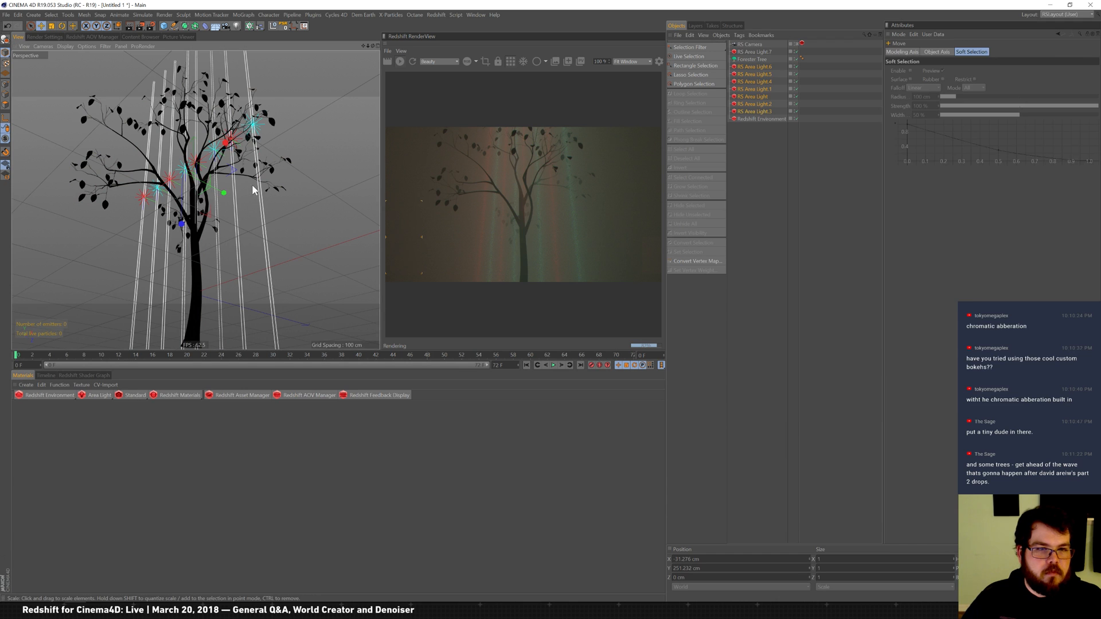
pyautogui.moveTo(221, 192); pyautogui.dragTo(190, 191)
pyautogui.keyDown('ctrl'); pyautogui.moveTo(199, 196); pyautogui.dragTo(332, 182); pyautogui.keyUp('ctrl')
pyautogui.keyDown('ctrl'); pyautogui.moveTo(300, 230); pyautogui.dragTo(336, 248); pyautogui.keyUp('ctrl')
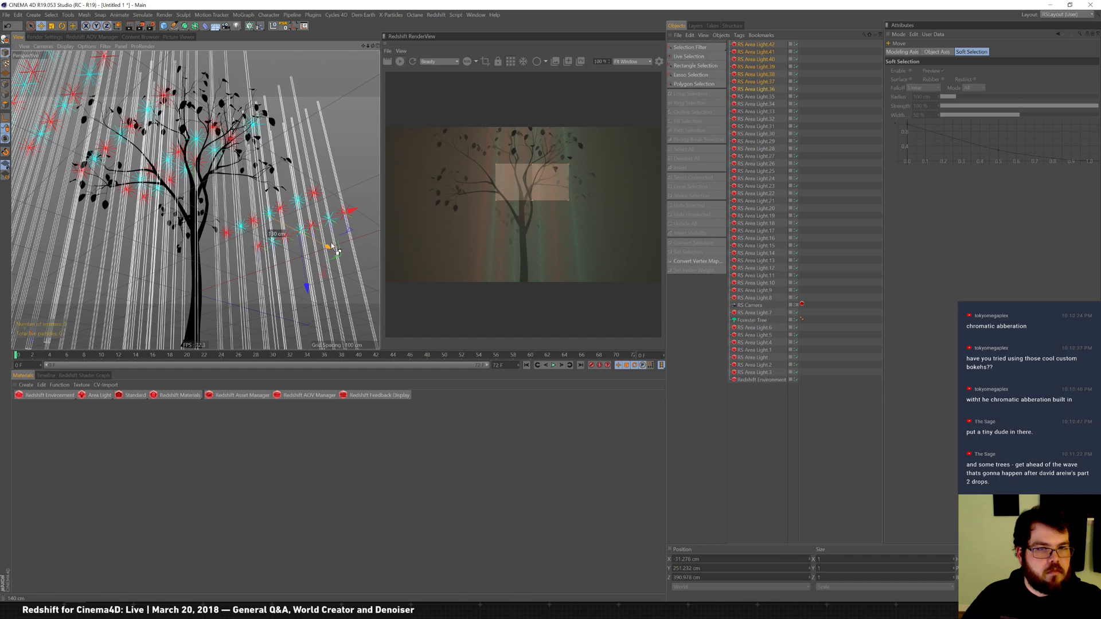
pyautogui.keyDown('ctrl'); pyautogui.click(335, 247); pyautogui.keyUp('ctrl')
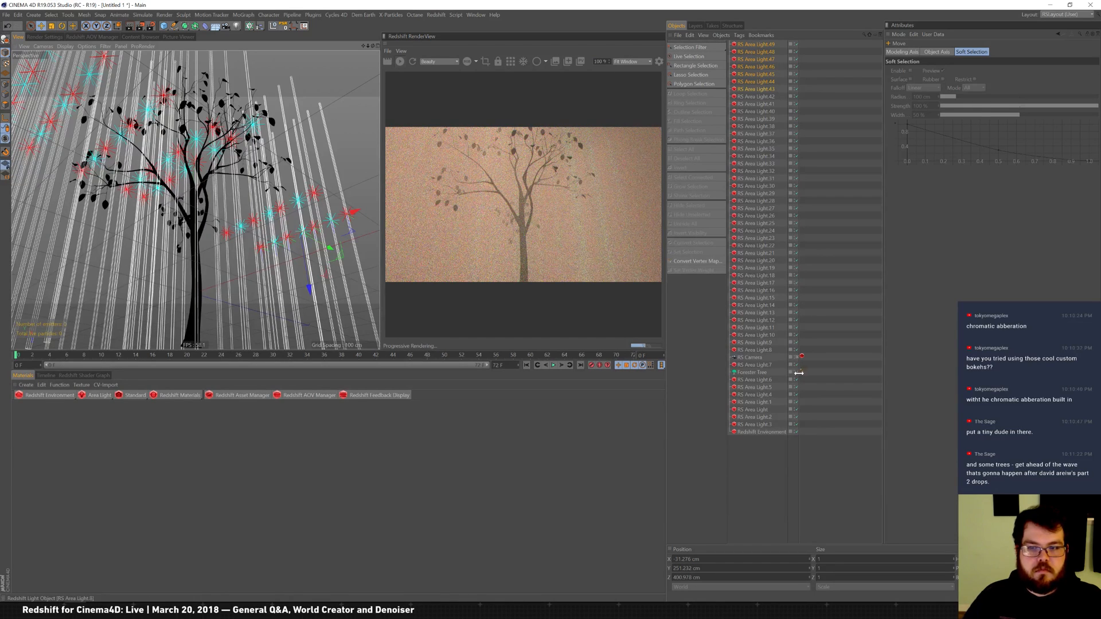
# Step: Set the Redshift Environment's volume scattering to 0.01, attenuation to about 0.219 and phase to about -0.32
pyautogui.click(770, 431)
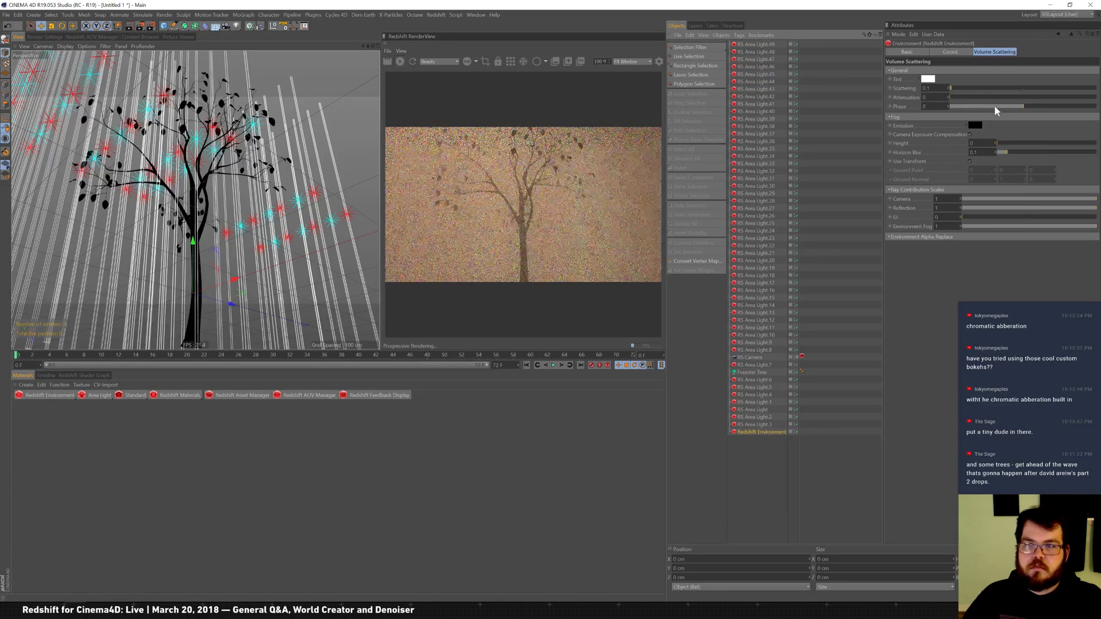
pyautogui.moveTo(950, 97); pyautogui.dragTo(979, 96)
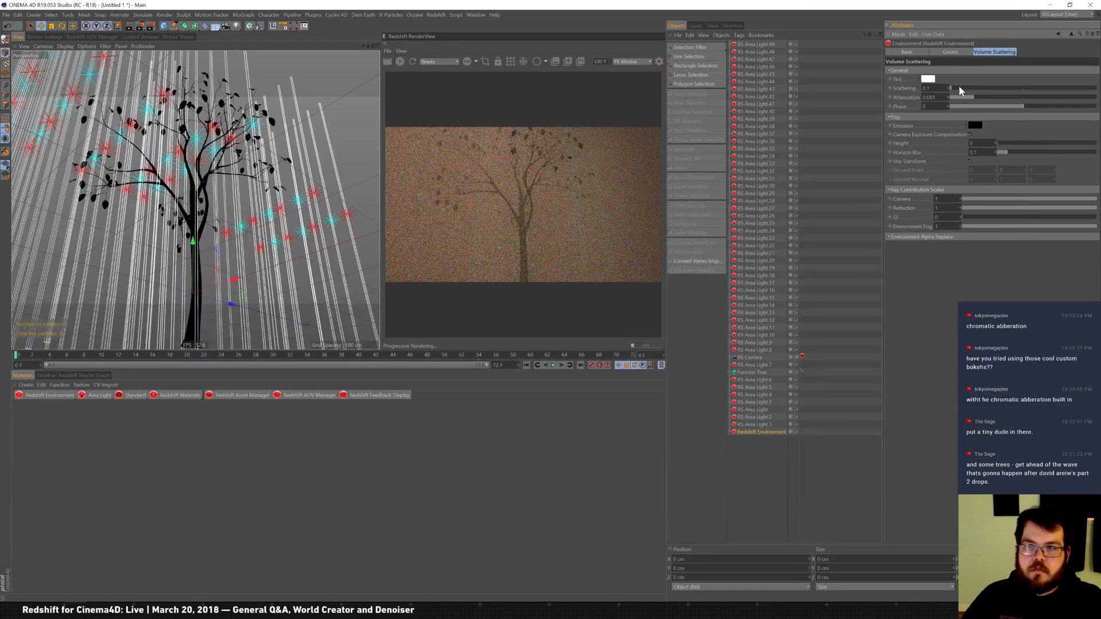
pyautogui.write('.01')
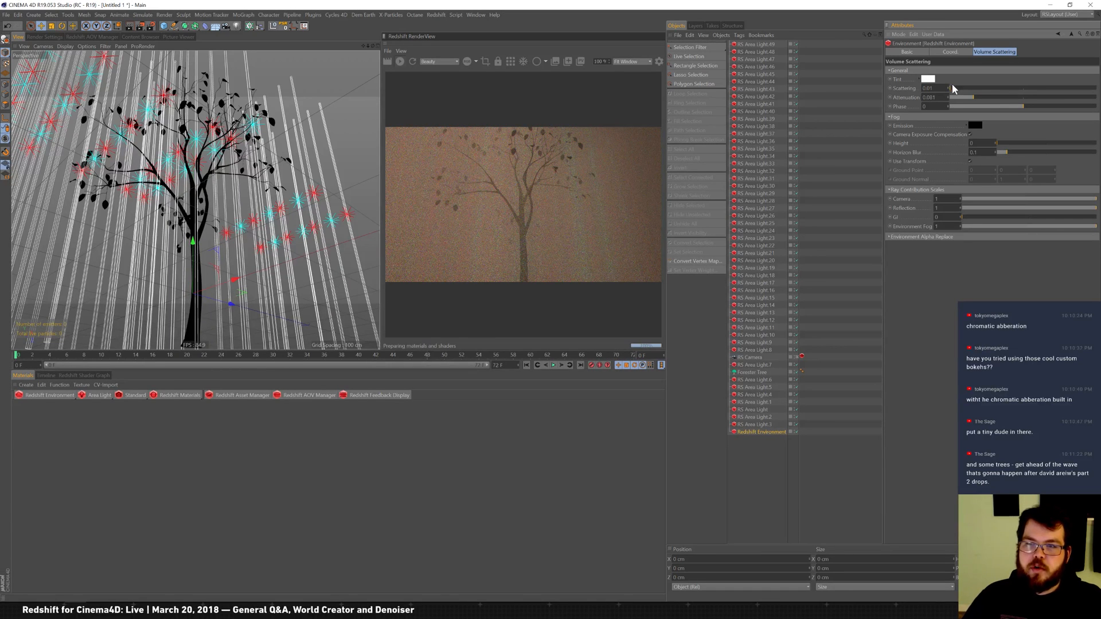
pyautogui.press('Return')
pyautogui.moveTo(974, 96); pyautogui.dragTo(967, 99)
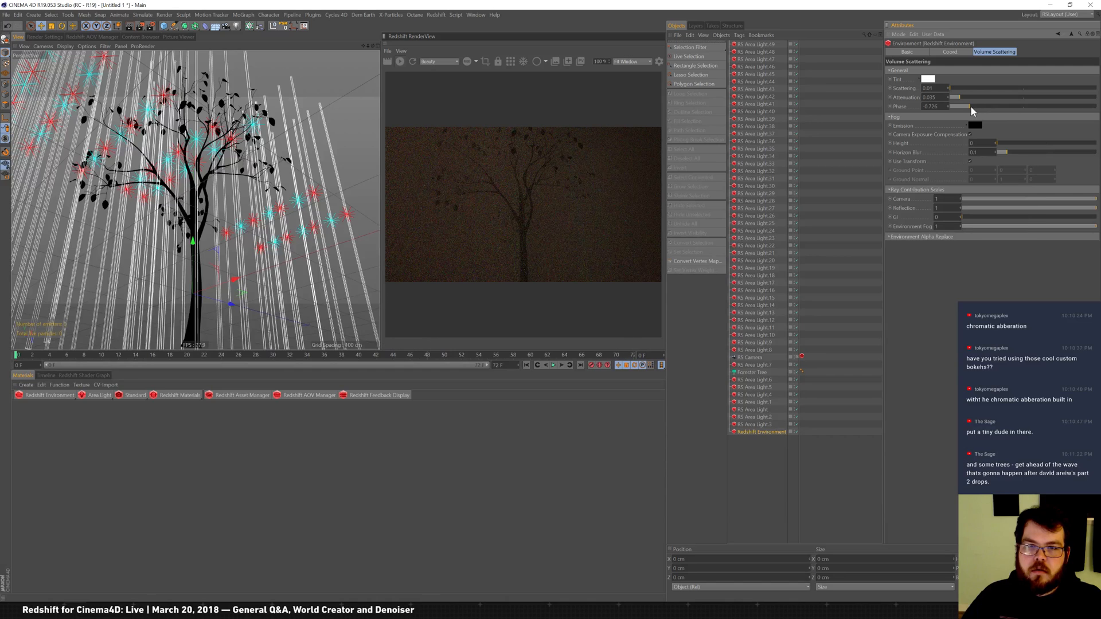
pyautogui.click(1088, 108)
pyautogui.moveTo(1089, 106); pyautogui.dragTo(1017, 98)
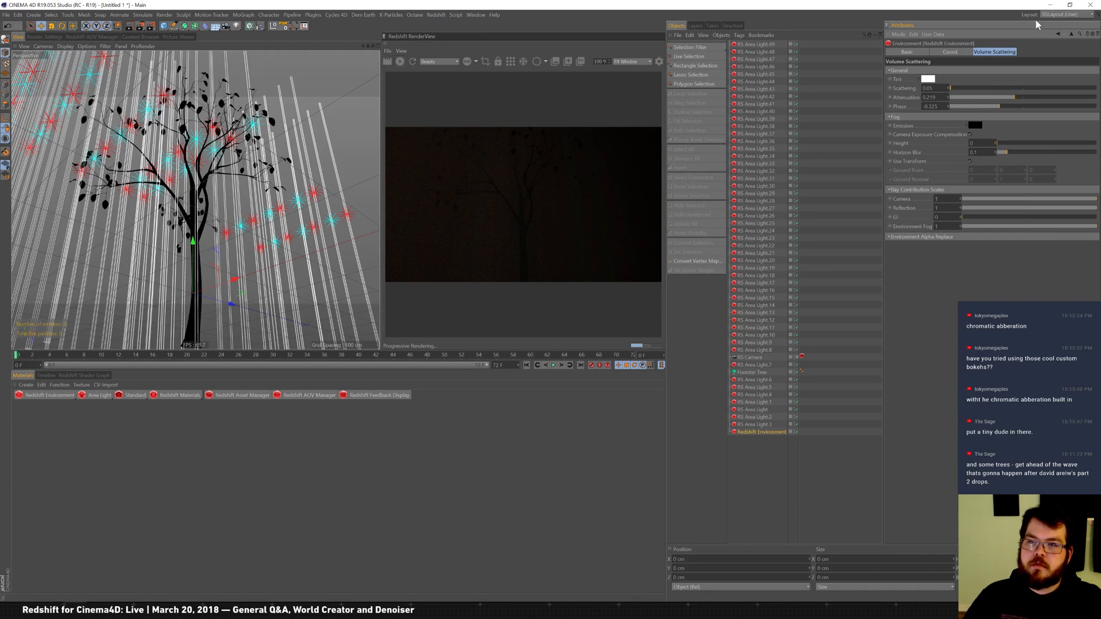
# Step: Raise the environment's scattering to 0.5 and its attenuation to about 0.378
pyautogui.press('Return')
pyautogui.write('0.5')
pyautogui.press('Return')
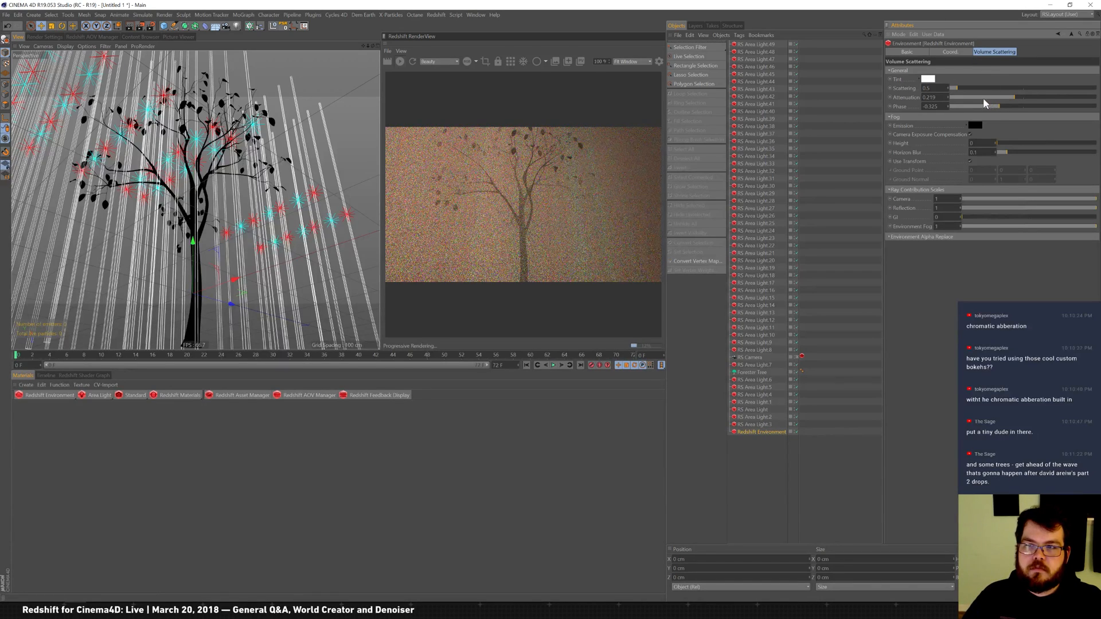
pyautogui.moveTo(983, 97); pyautogui.dragTo(949, 102)
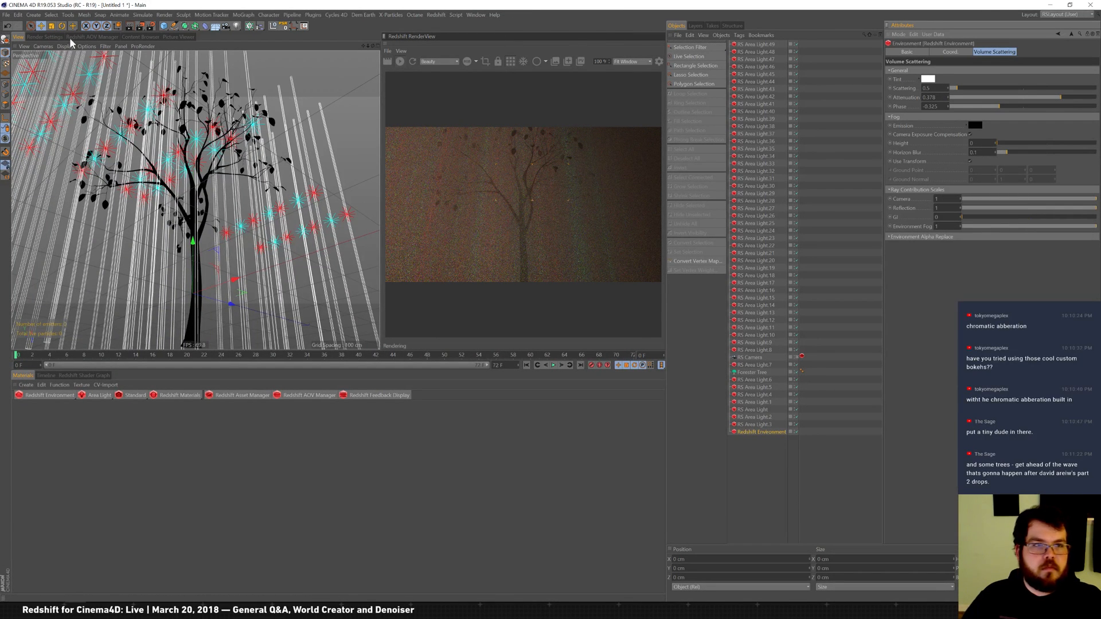
# Step: Set the bucket size to 256 in the Redshift system render settings and return to the viewport
pyautogui.click(45, 37)
pyautogui.click(33, 91)
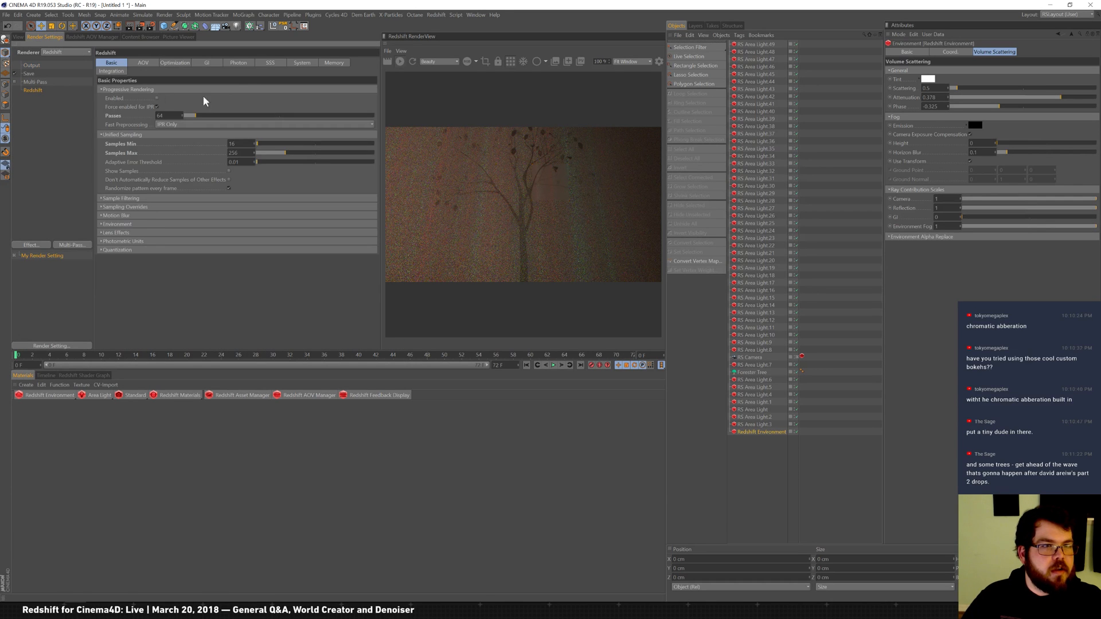
pyautogui.click(300, 63)
pyautogui.click(113, 206)
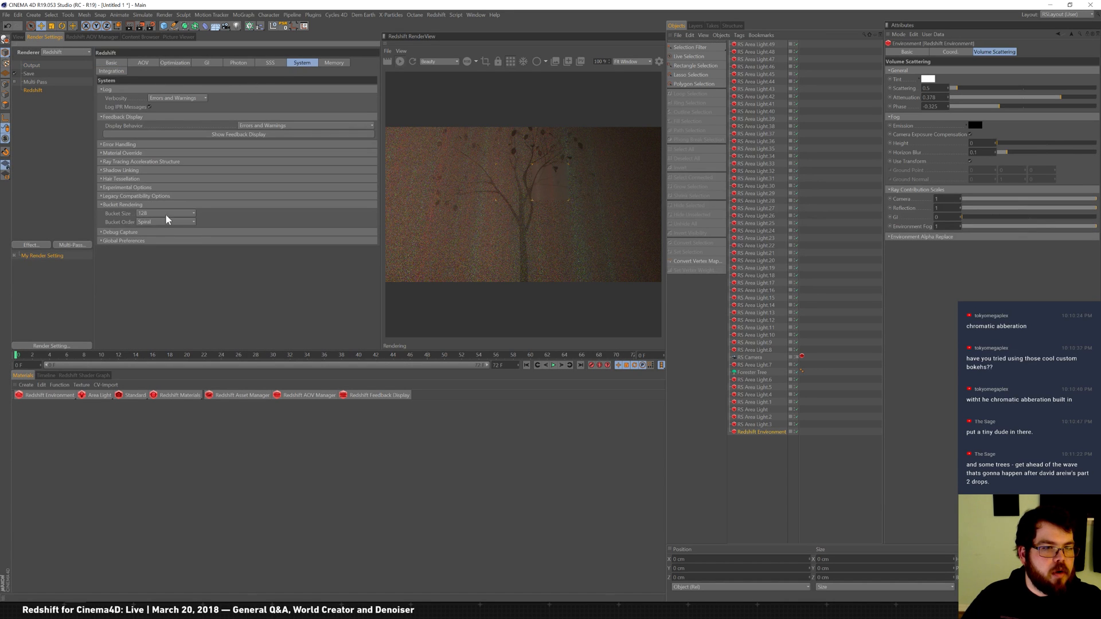
pyautogui.click(18, 37)
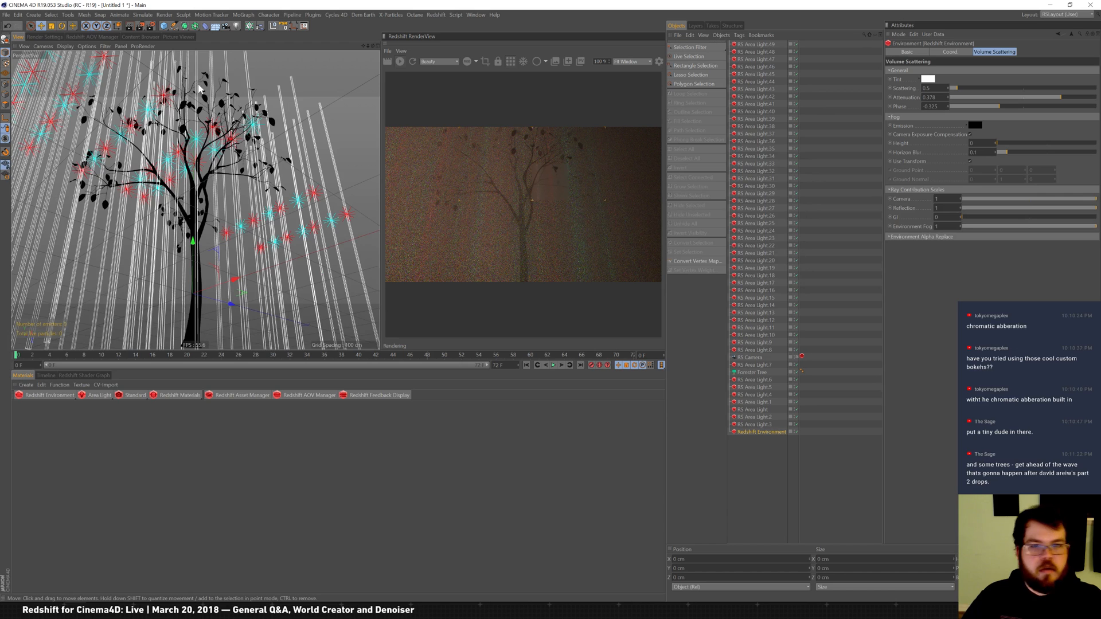
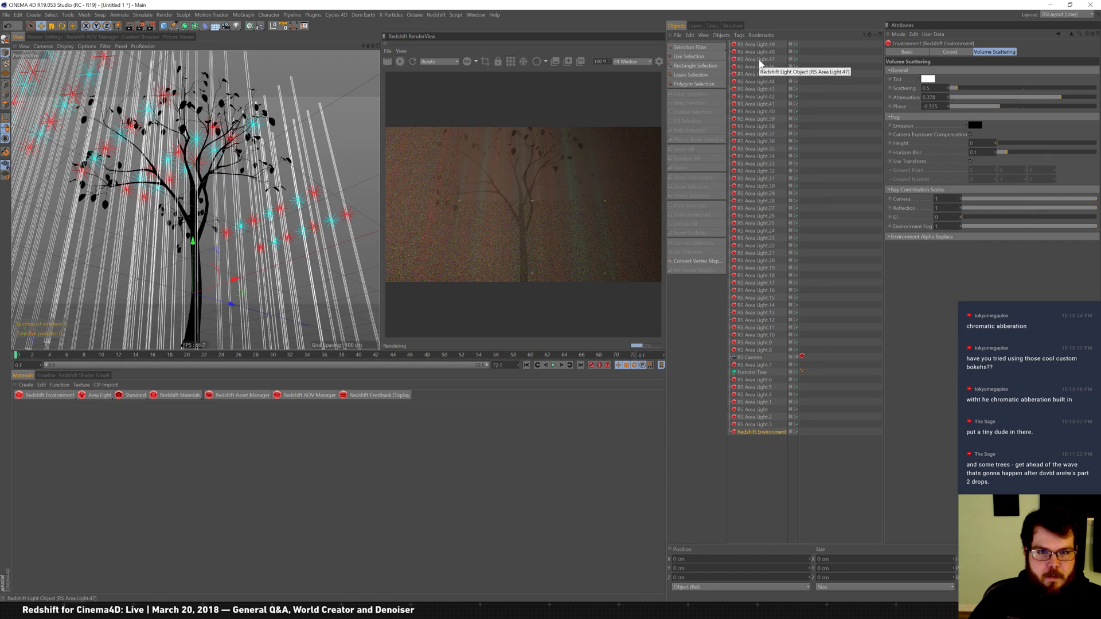
# Step: Select the seven area lights below the tree and check their volume contribution and sample settings
pyautogui.click(756, 425)
pyautogui.keyDown('shift'); pyautogui.click(763, 380); pyautogui.keyUp('shift')
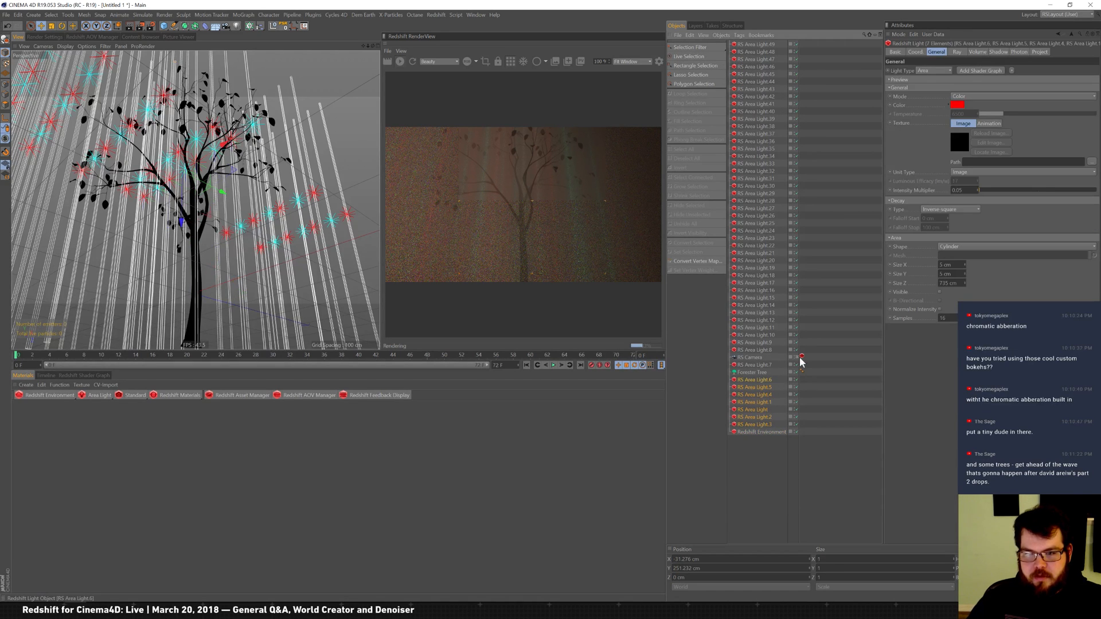
pyautogui.click(978, 53)
# Step: Set the unified sampling Samples Min to 64 in the Redshift render settings and return to the viewport
pyautogui.click(54, 37)
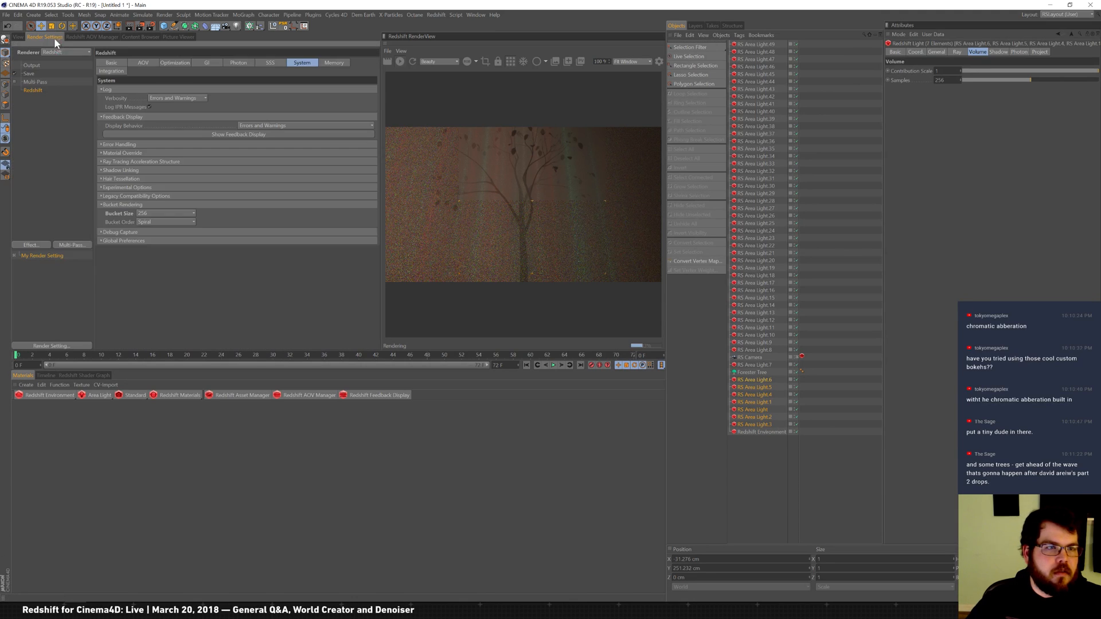
pyautogui.click(125, 64)
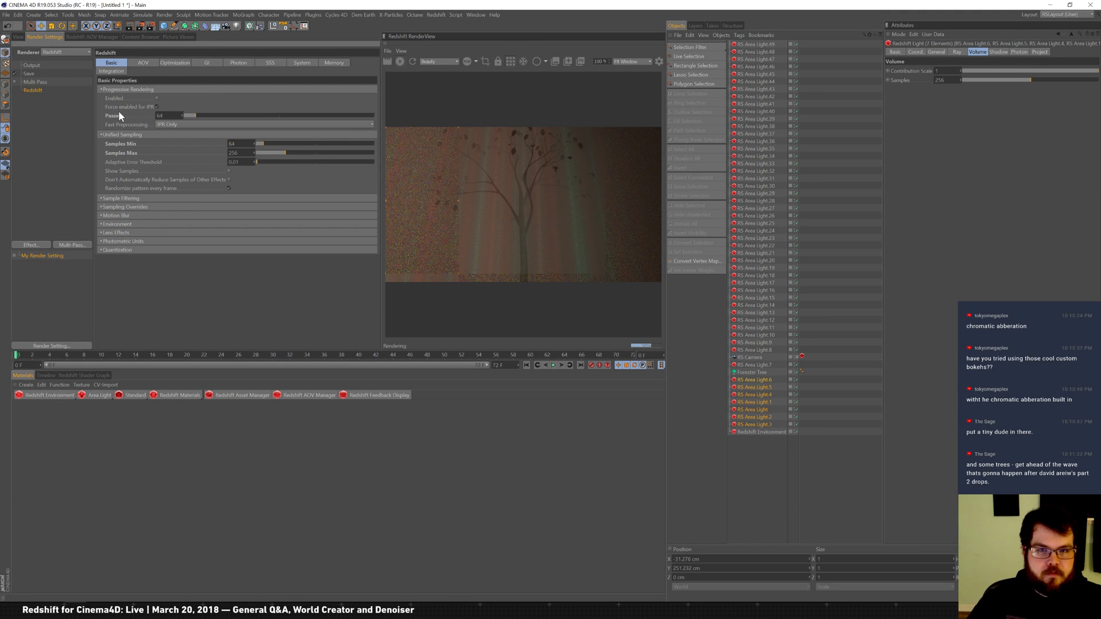
pyautogui.click(18, 37)
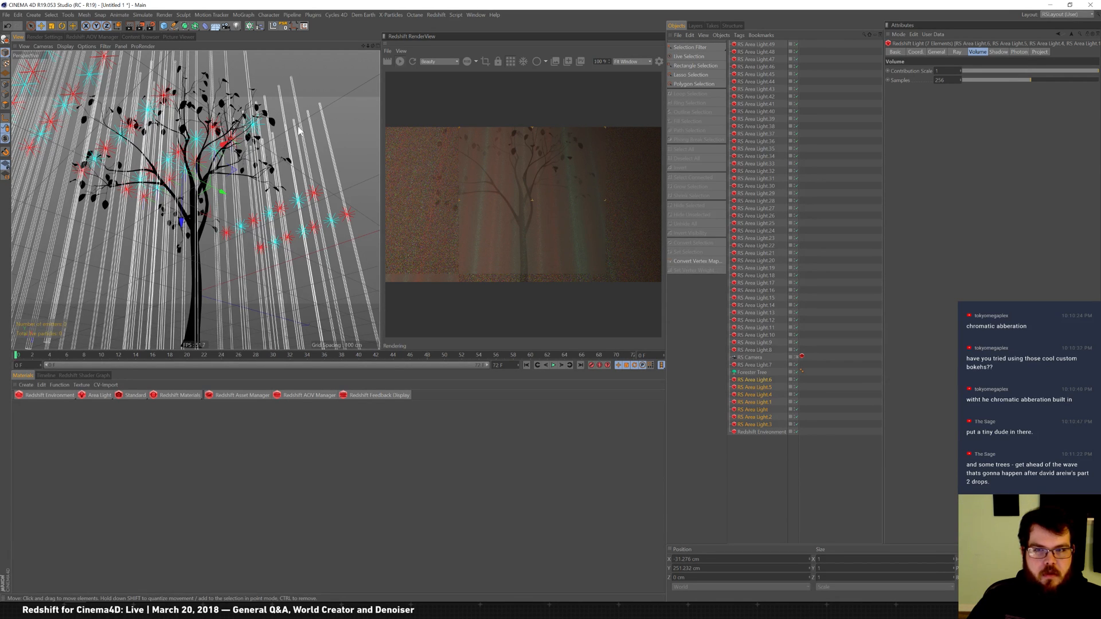
# Step: Select the Forester Tree, then switch to Slack and open the general channel to read its new messages
pyautogui.click(752, 373)
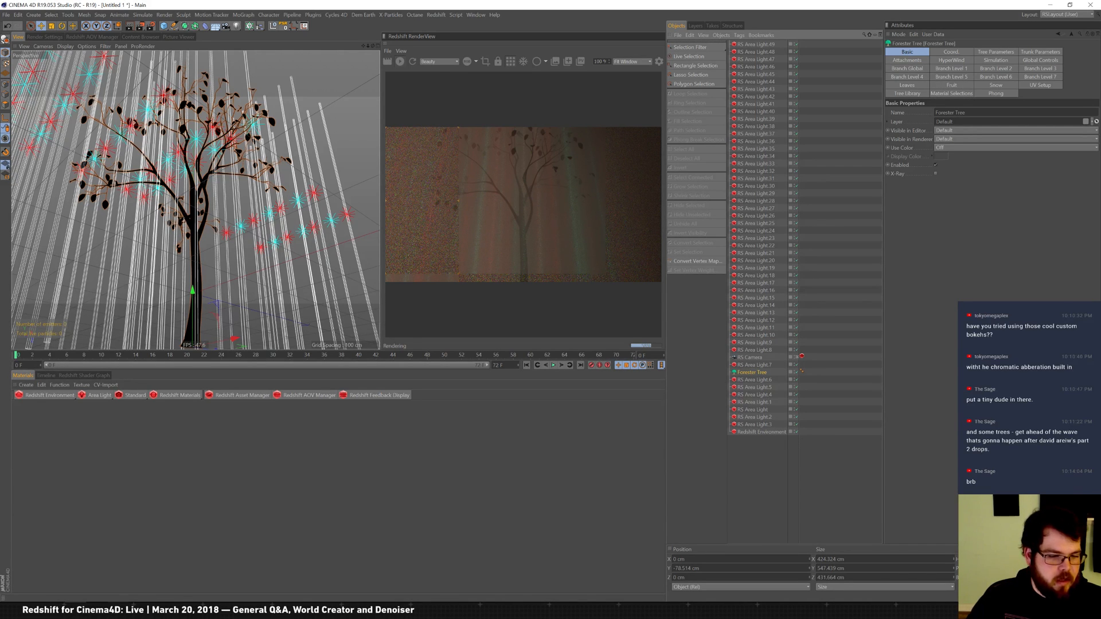
pyautogui.click(76, 609)
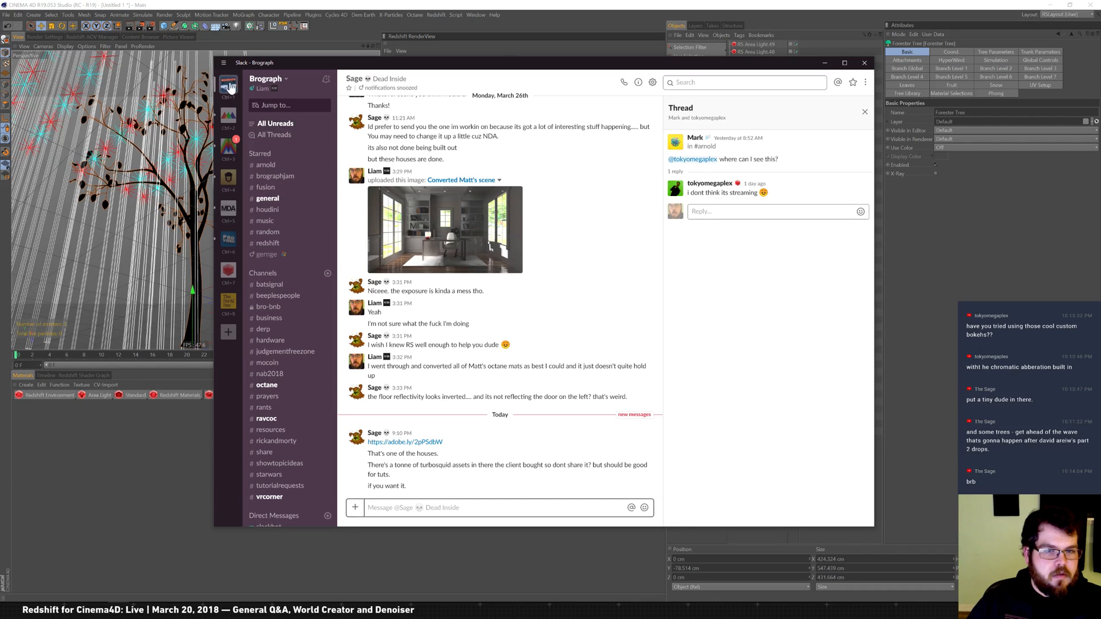
pyautogui.click(278, 201)
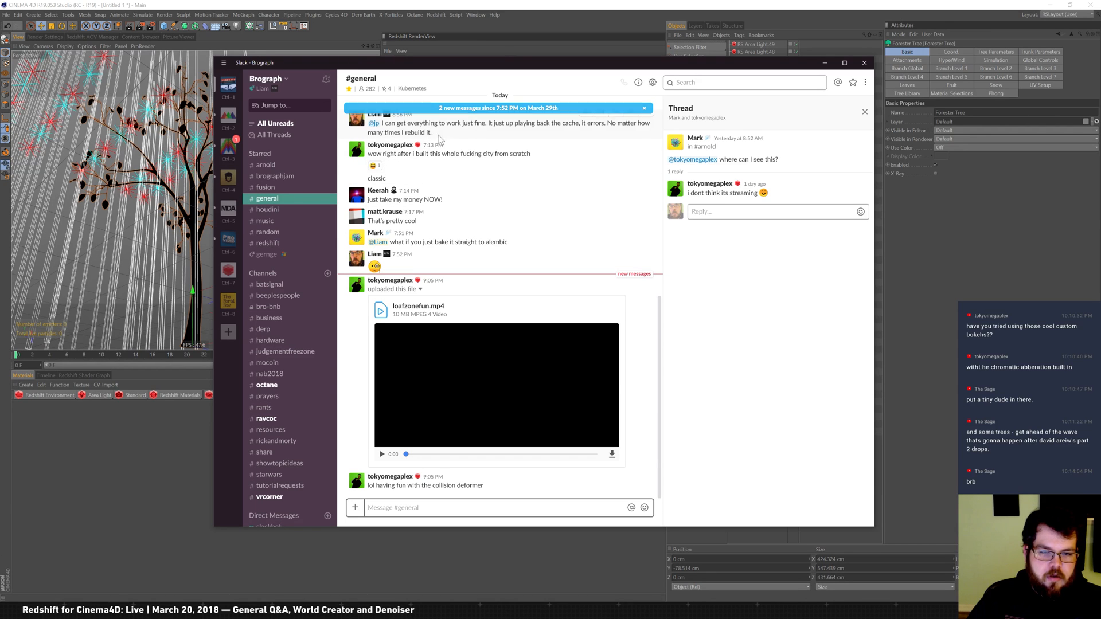
# Step: Play the loafzonefun.mp4 video in Slack's general channel and return to Cinema 4D
pyautogui.click(382, 455)
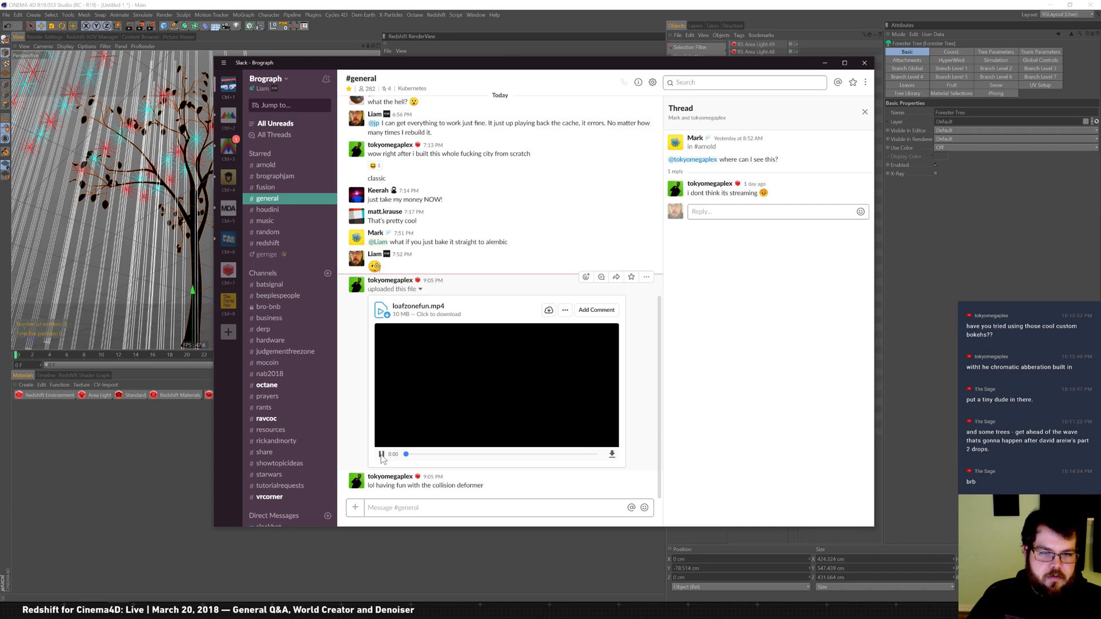
pyautogui.click(825, 62)
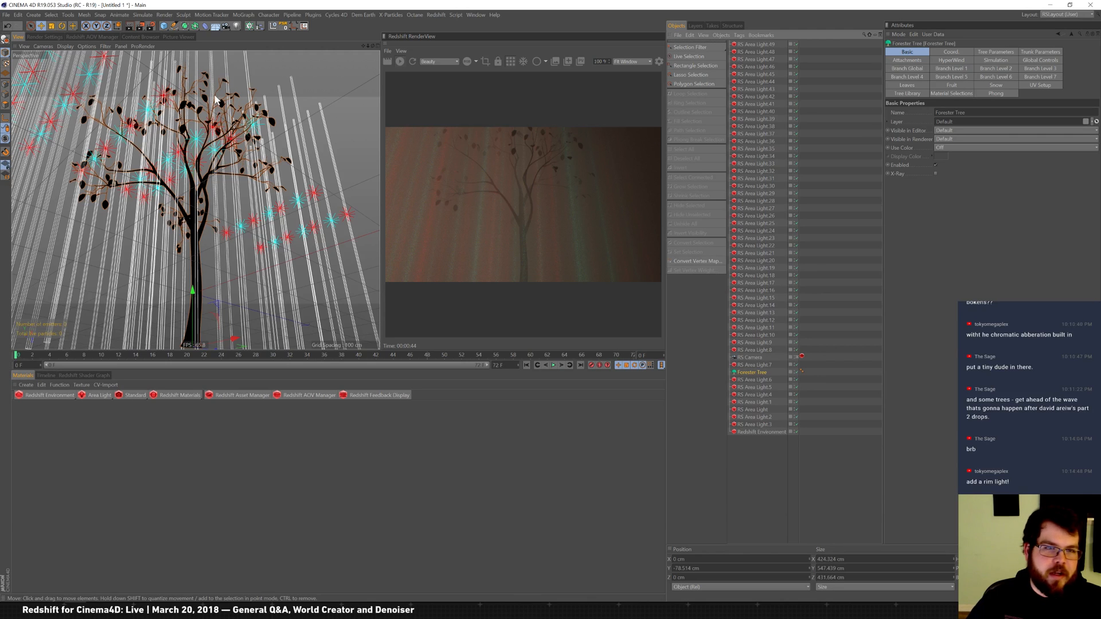
# Step: Add a Redshift area light, move it away from the tree and stretch it to about 69 by 565 cm
pyautogui.click(98, 395)
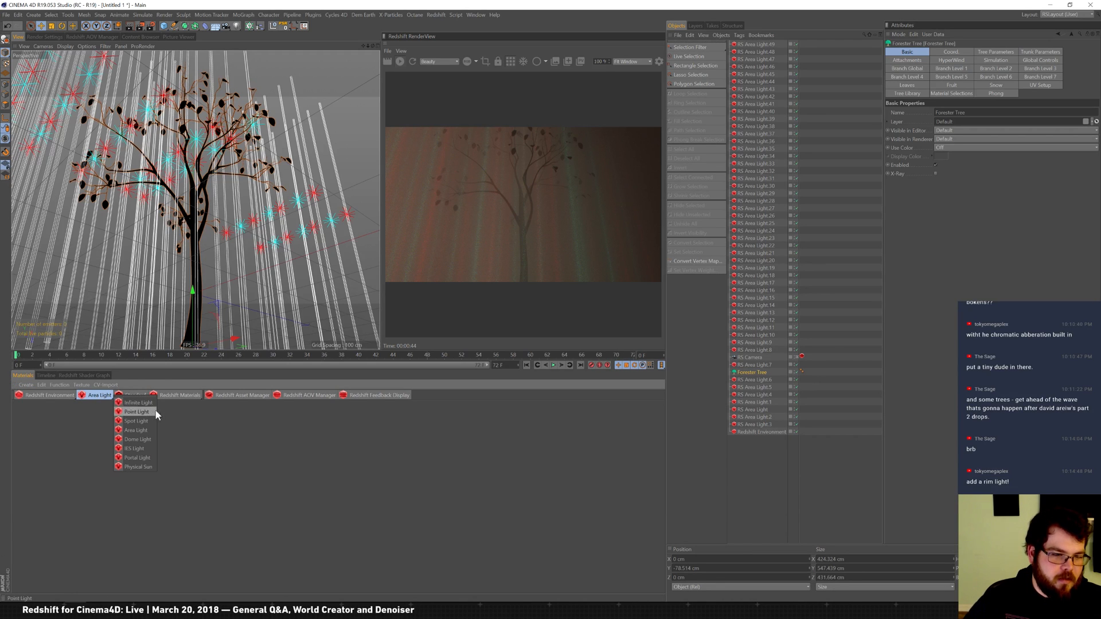
pyautogui.click(138, 431)
pyautogui.moveTo(229, 302); pyautogui.dragTo(87, 305)
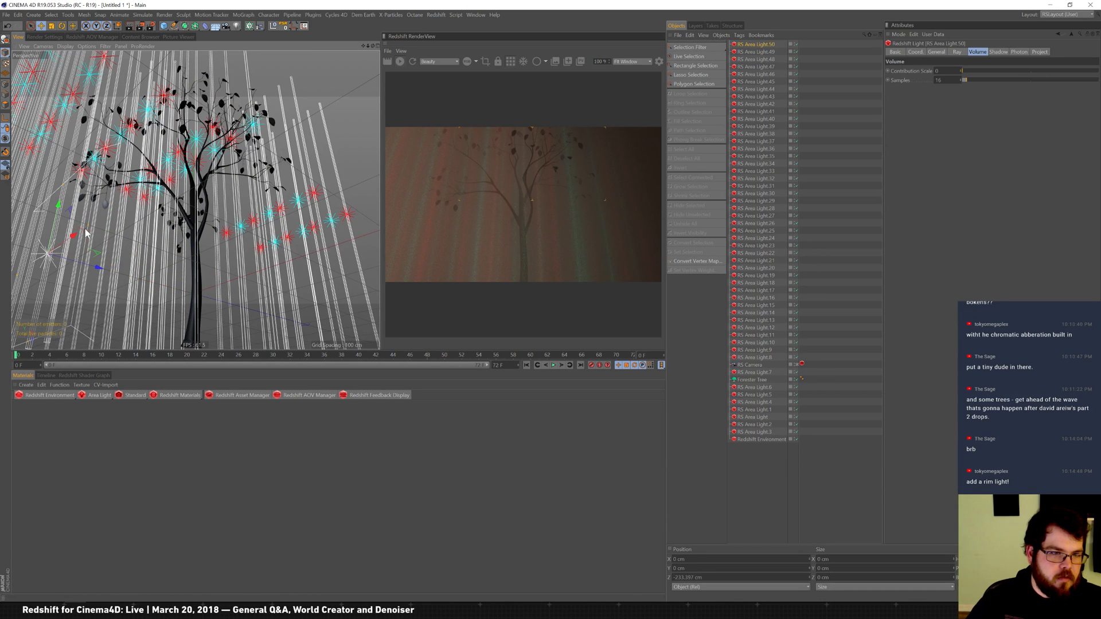
pyautogui.moveTo(36, 340)
pyautogui.mouseDown()
pyautogui.moveTo(34, 374)
pyautogui.moveTo(29, 322)
pyautogui.mouseUp()
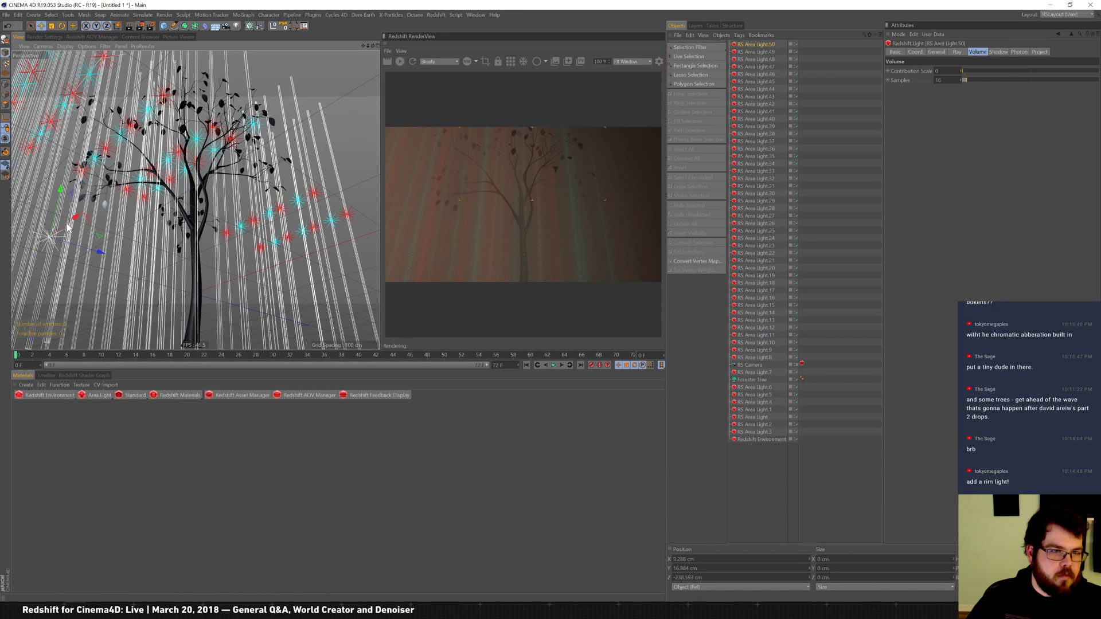
pyautogui.moveTo(61, 213); pyautogui.dragTo(63, 186)
pyautogui.click(511, 61)
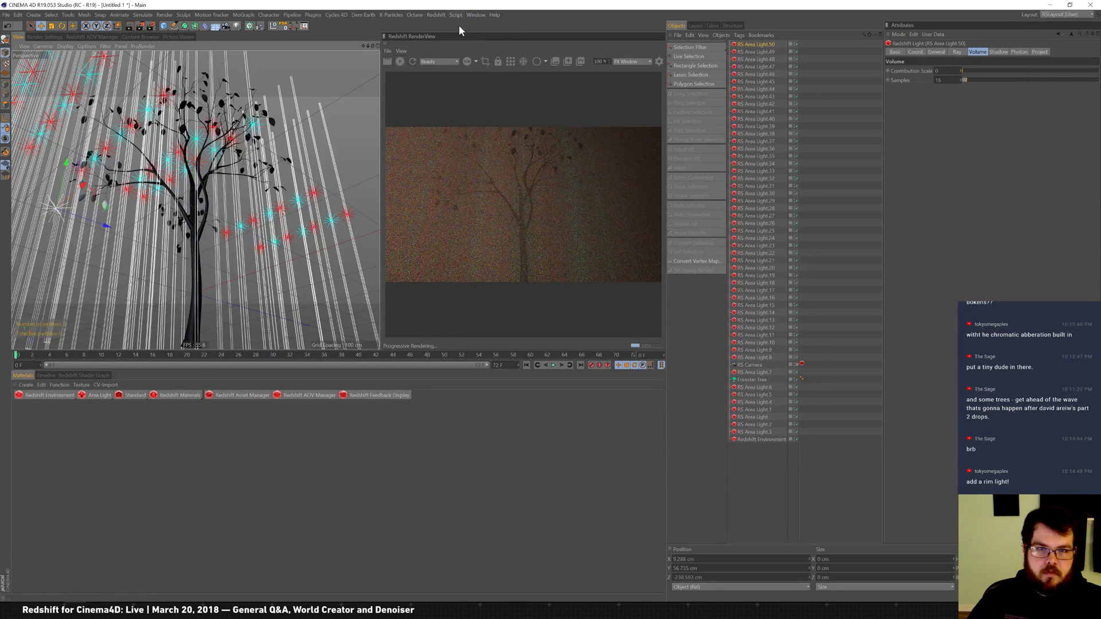
# Step: Shift the new area light to about X -42 cm in the top view and raise its intensity multiplier
pyautogui.click(376, 46)
pyautogui.moveTo(317, 167); pyautogui.dragTo(305, 167)
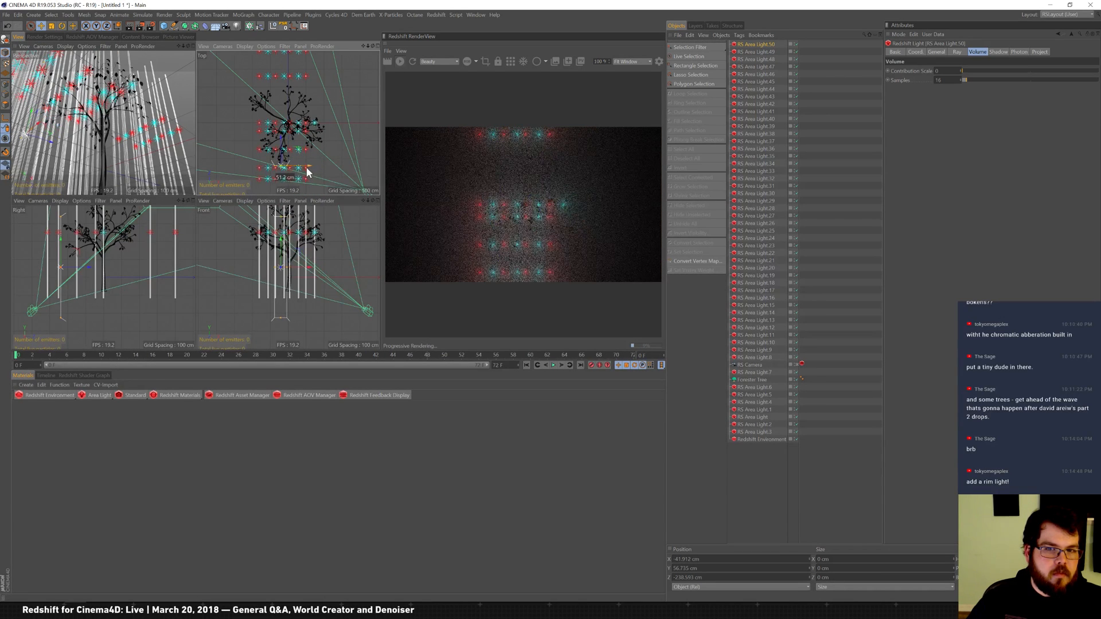
pyautogui.click(193, 46)
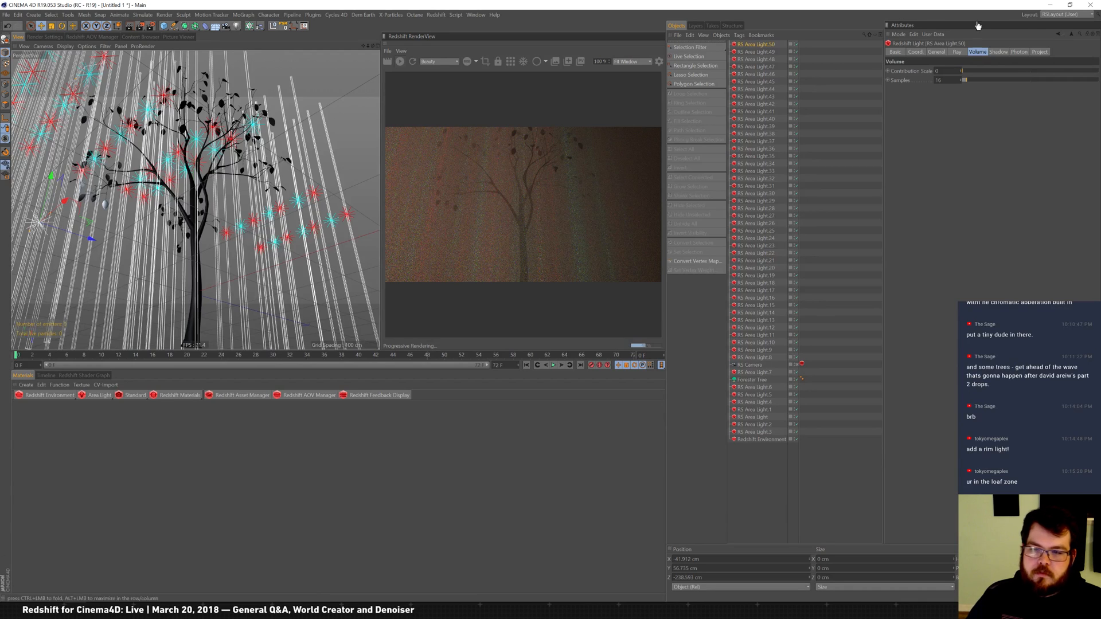
pyautogui.click(937, 53)
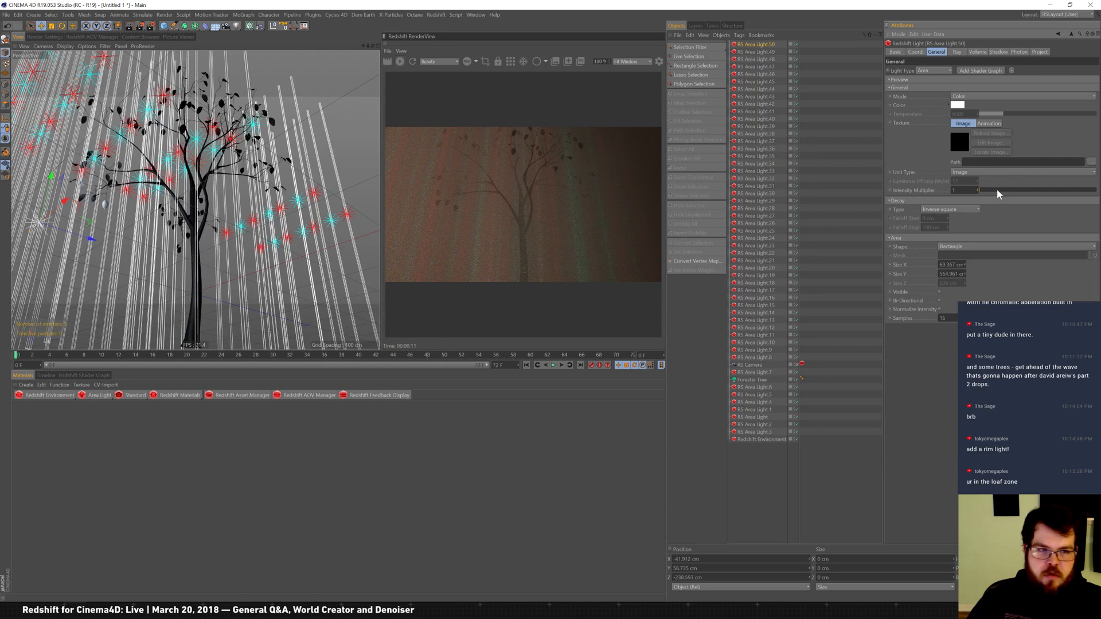
pyautogui.moveTo(1001, 192)
pyautogui.mouseDown()
pyautogui.moveTo(1015, 191)
pyautogui.moveTo(987, 191)
pyautogui.mouseUp()
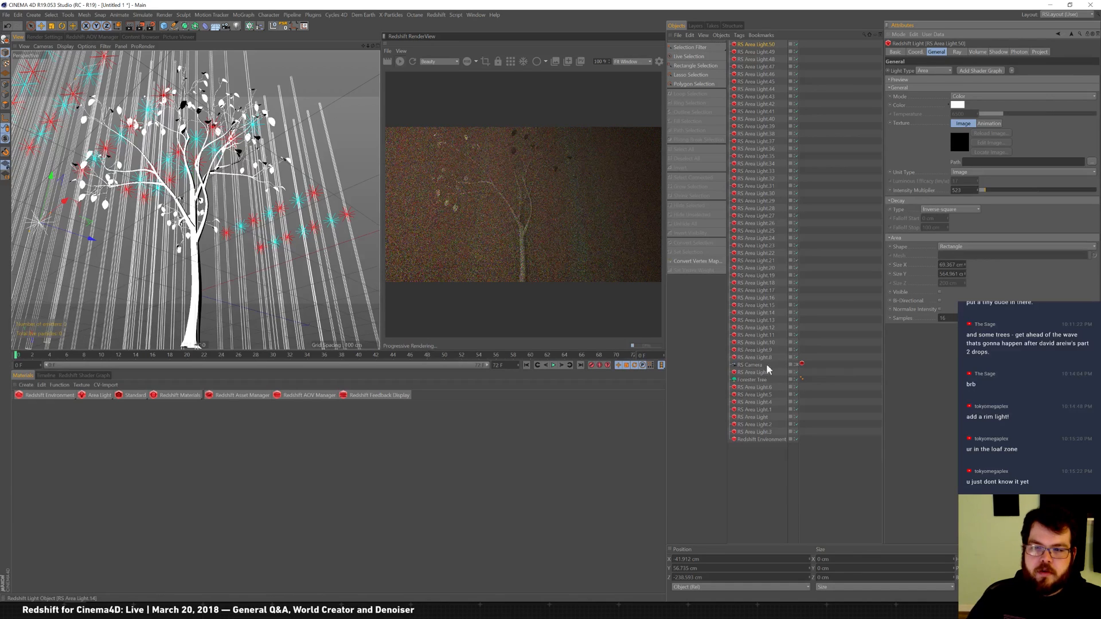
# Step: Create a Redshift material and assign it to the Forester Tree
pyautogui.click(753, 381)
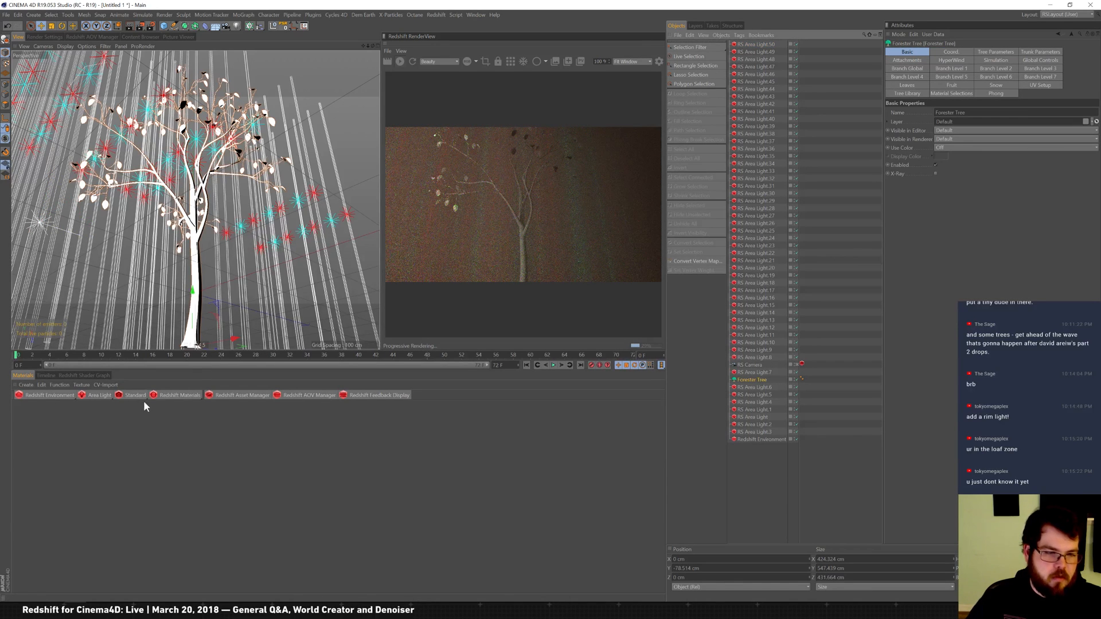
pyautogui.click(182, 396)
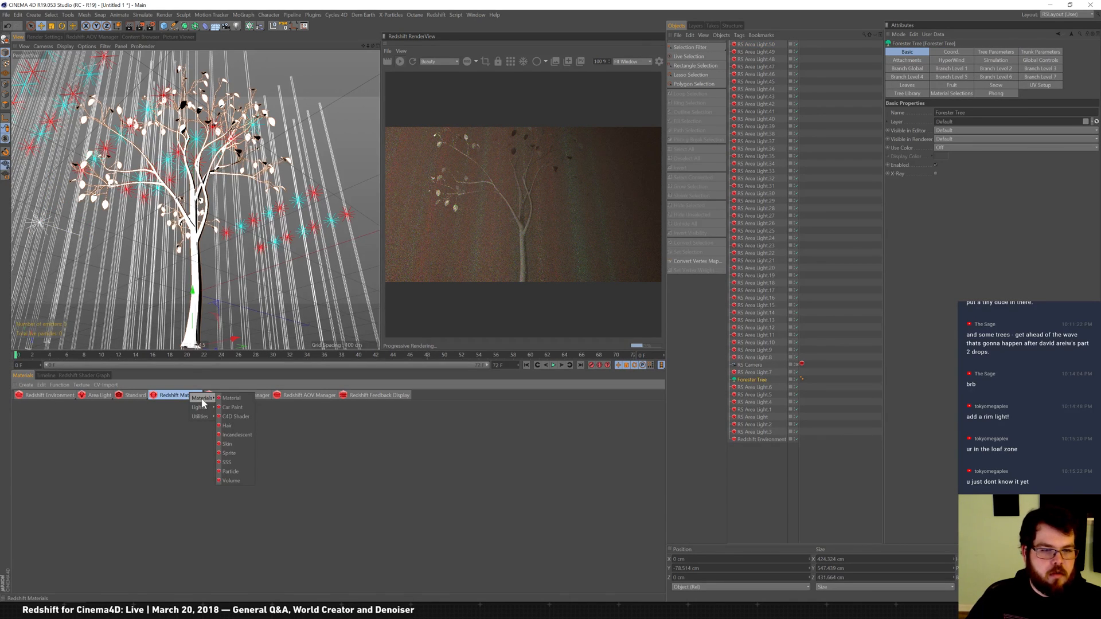
pyautogui.click(227, 398)
pyautogui.moveTo(18, 413); pyautogui.dragTo(761, 380)
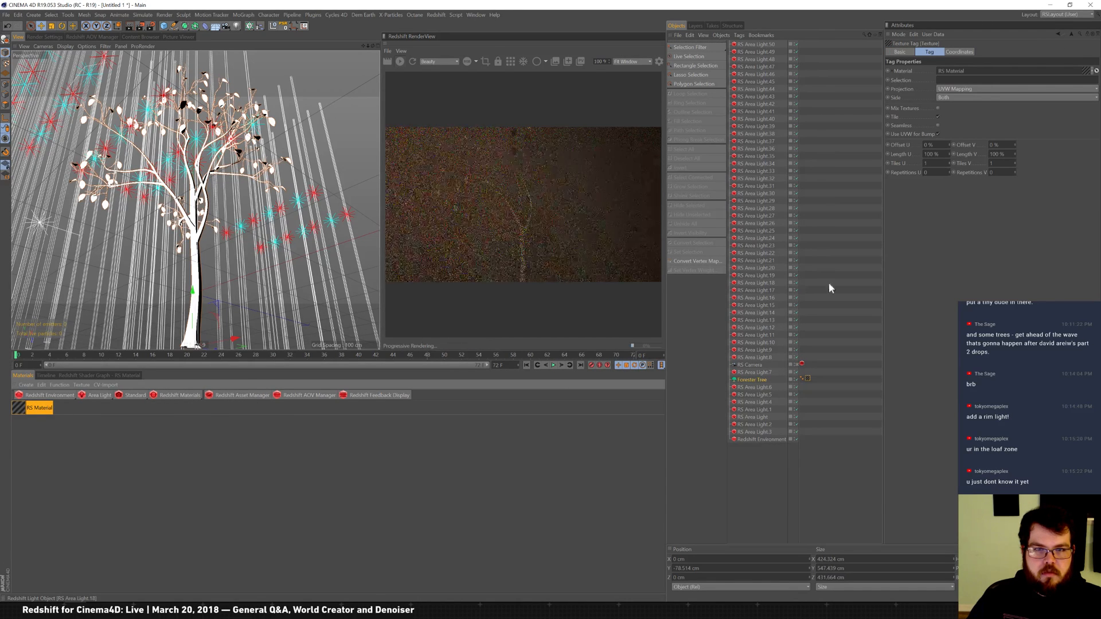
# Step: Set the tree material's base properties preset to Copper and close the material editor
pyautogui.click(23, 410)
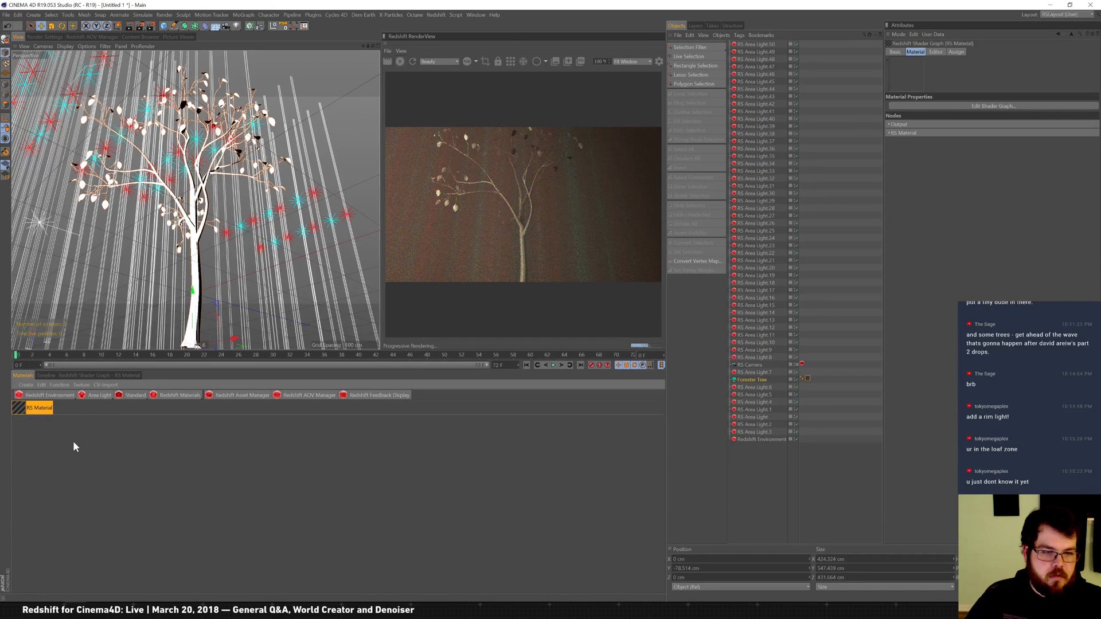
pyautogui.doubleClick(20, 411)
pyautogui.click(208, 85)
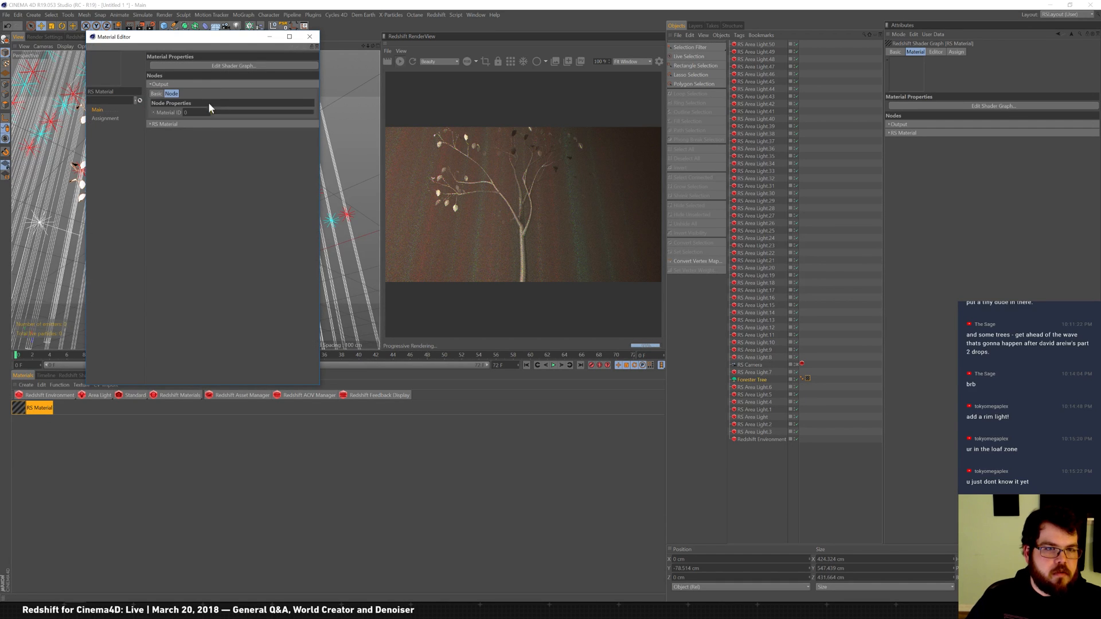
pyautogui.click(201, 124)
pyautogui.click(213, 161)
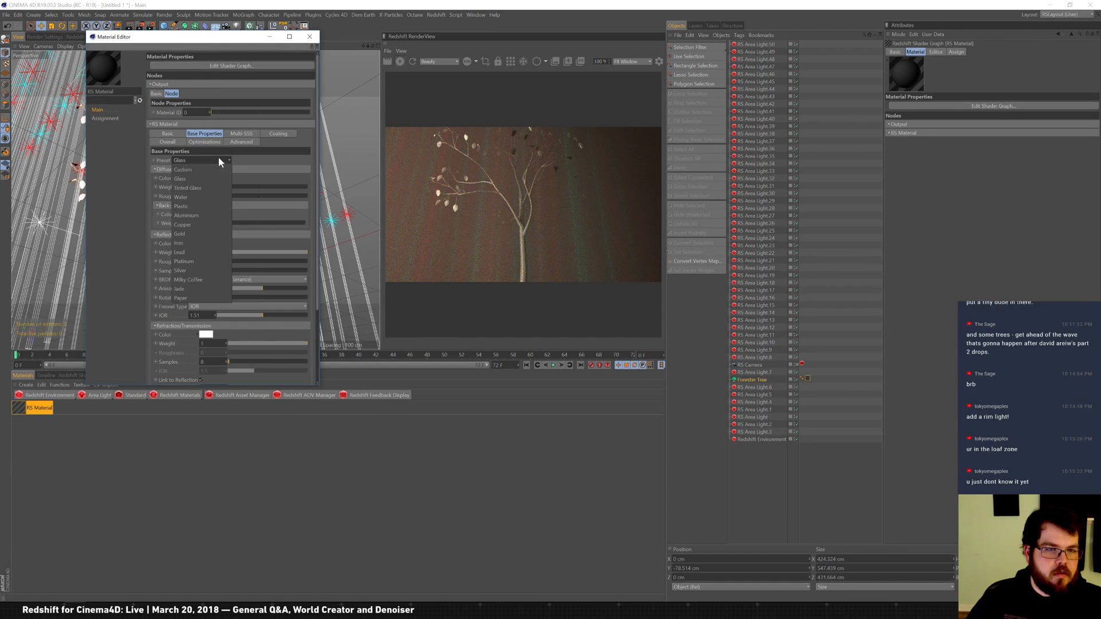
pyautogui.click(211, 221)
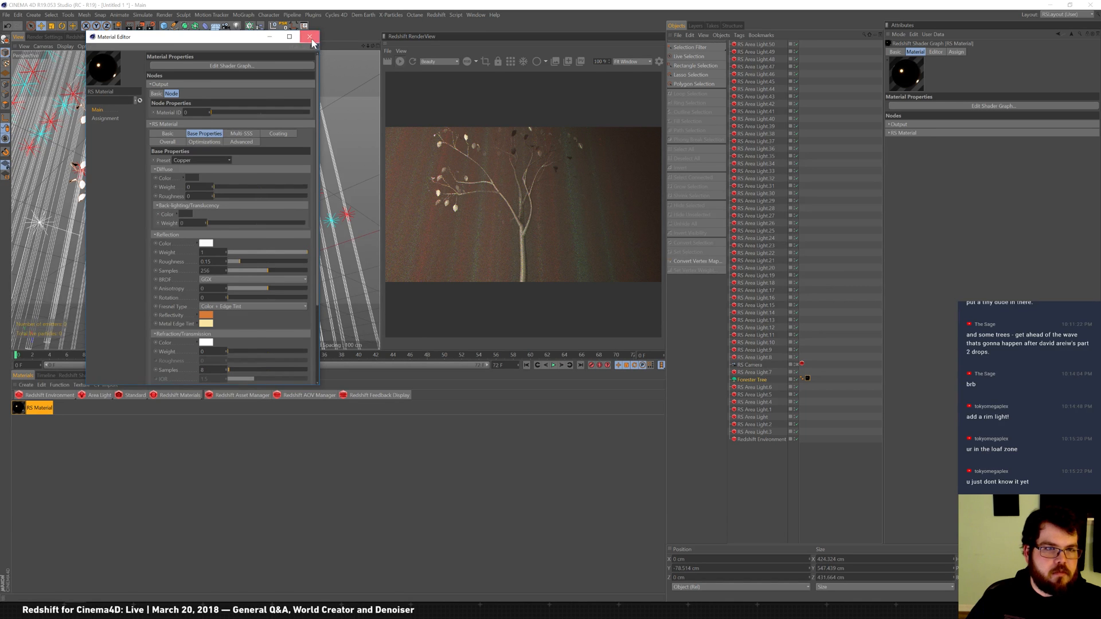
pyautogui.click(310, 37)
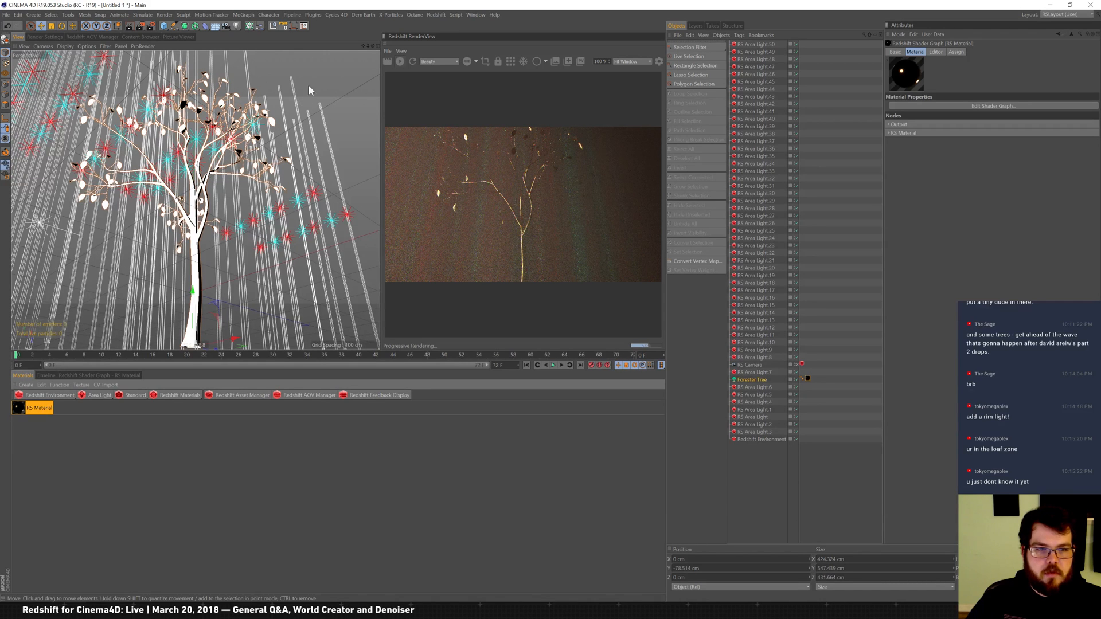
# Step: Look through the area lights in the object list and rename the newly added white one RIM
pyautogui.click(758, 372)
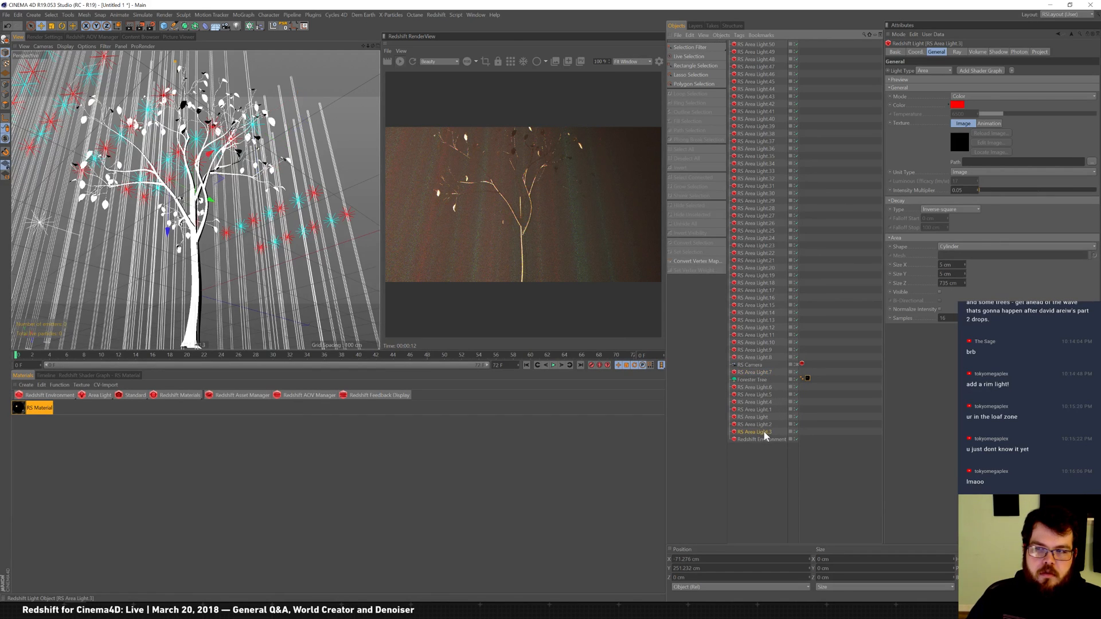
pyautogui.click(766, 425)
pyautogui.click(765, 417)
pyautogui.click(765, 410)
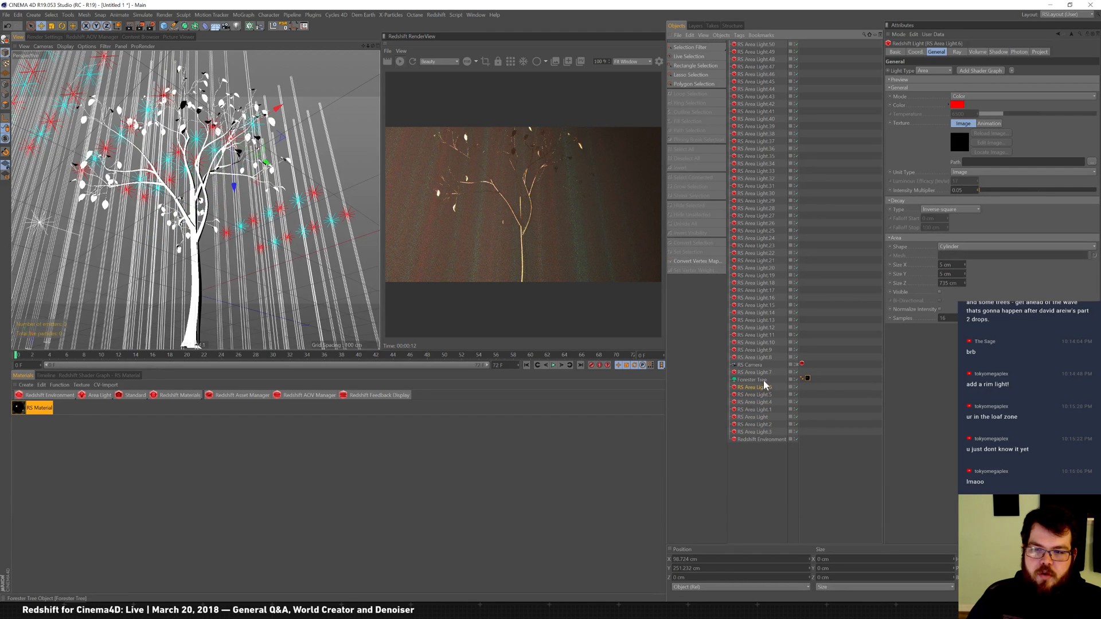
pyautogui.click(765, 372)
pyautogui.click(763, 358)
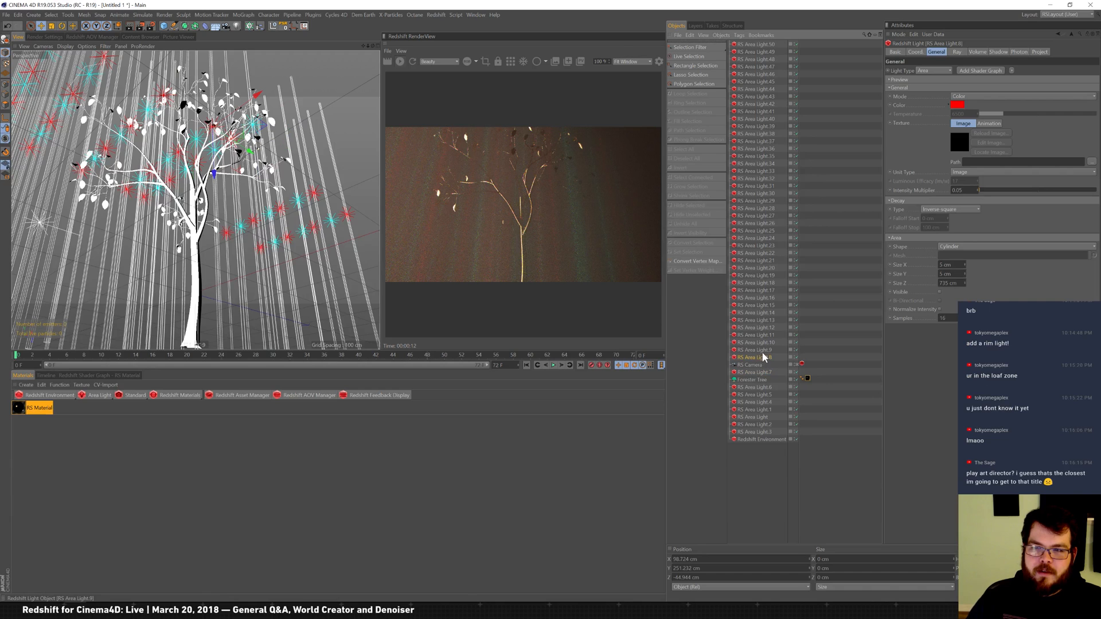
pyautogui.click(766, 44)
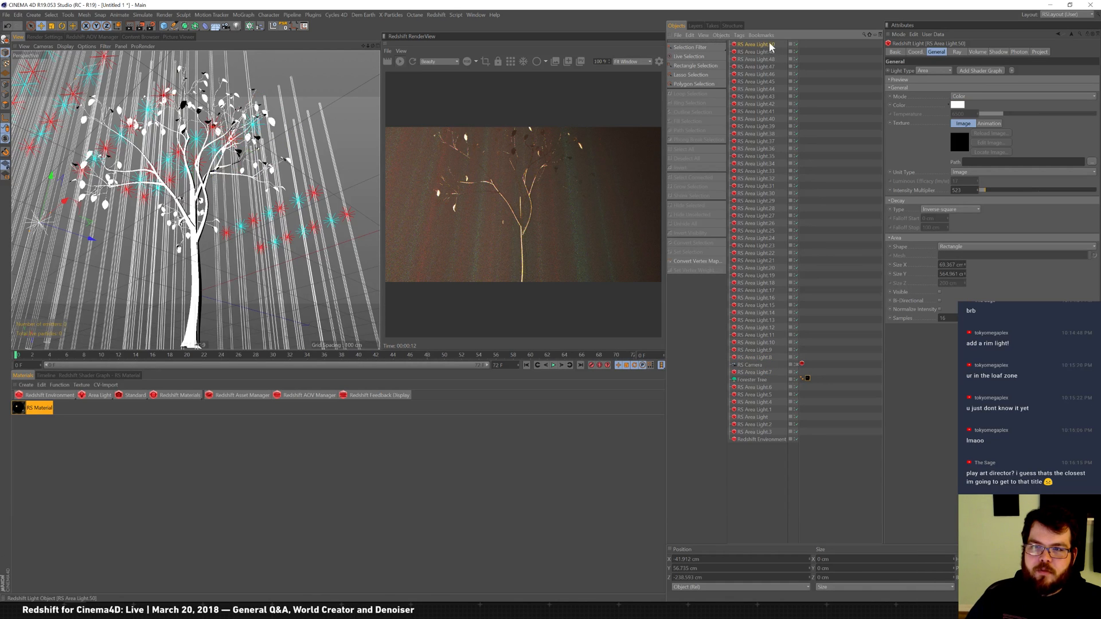
pyautogui.write('RIM')
pyautogui.press('Return')
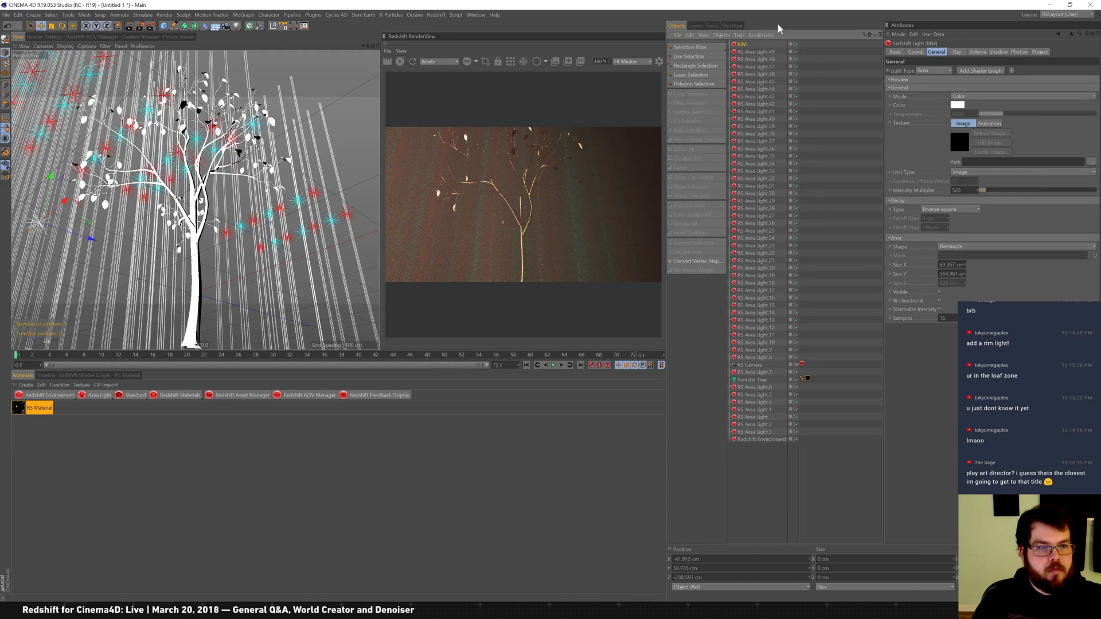
# Step: Set the RIM light's Size X to 20 cm
pyautogui.click(982, 263)
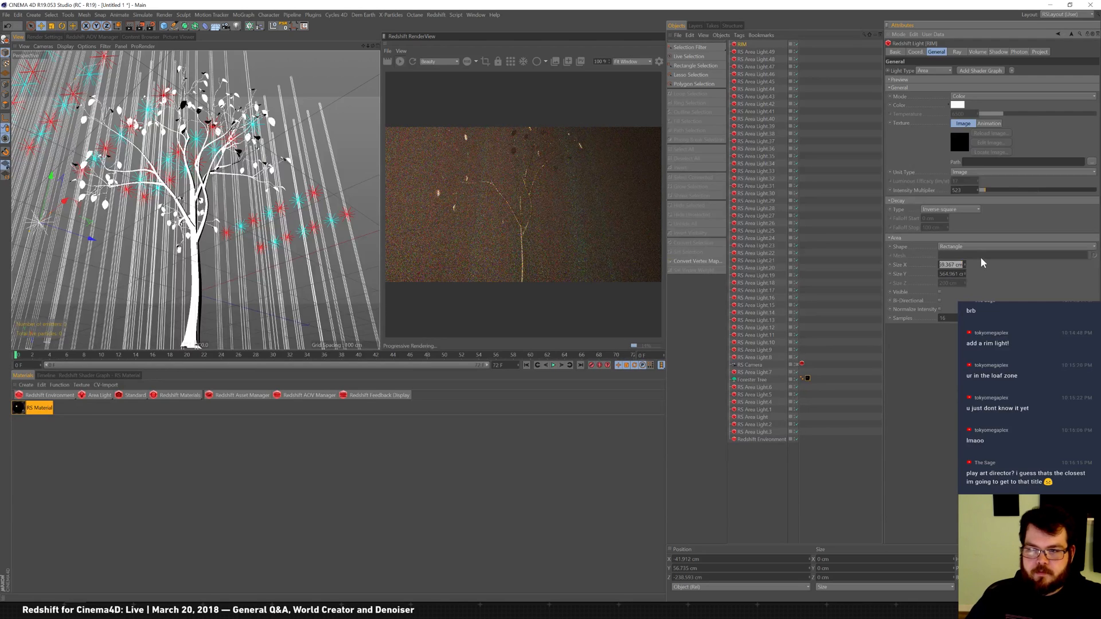
pyautogui.write('20')
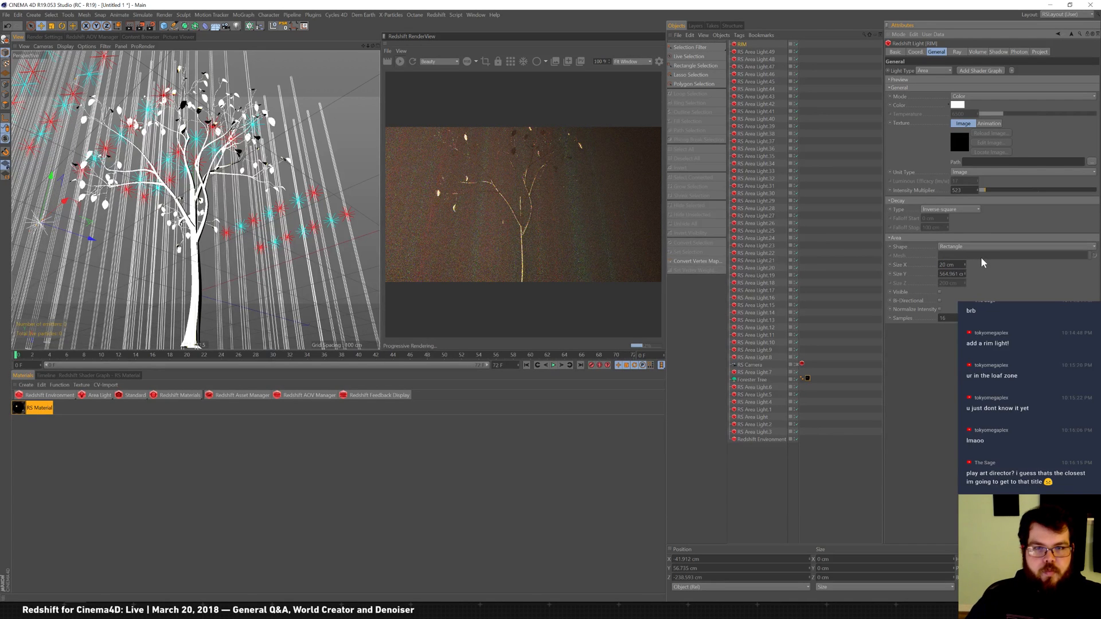
pyautogui.press('Return')
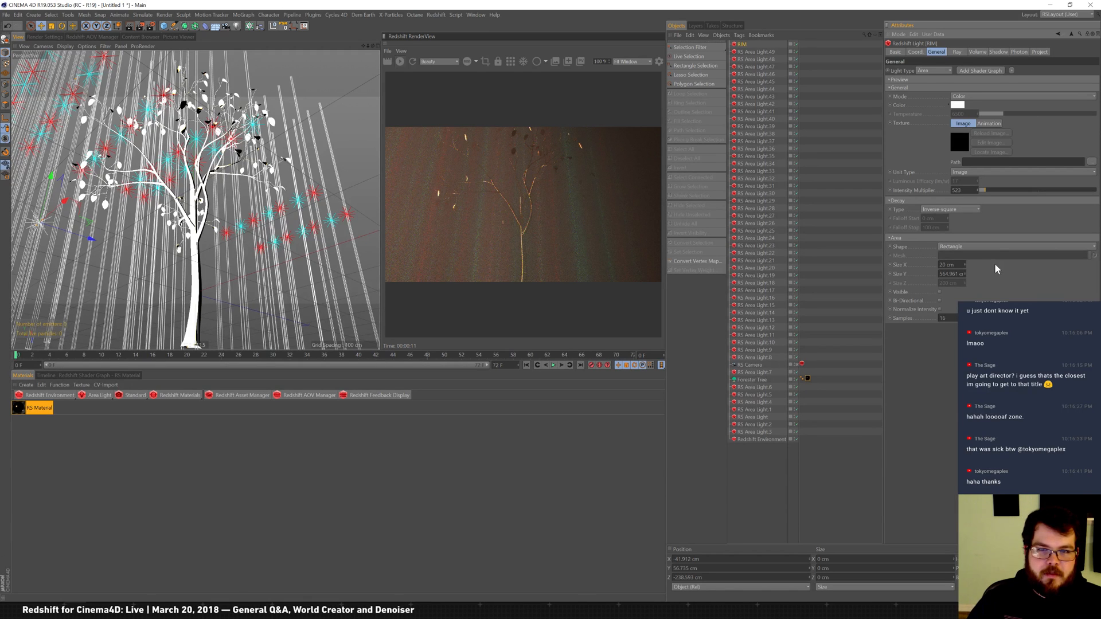
# Step: Select the Redshift Environment and review its volume scattering settings
pyautogui.click(534, 62)
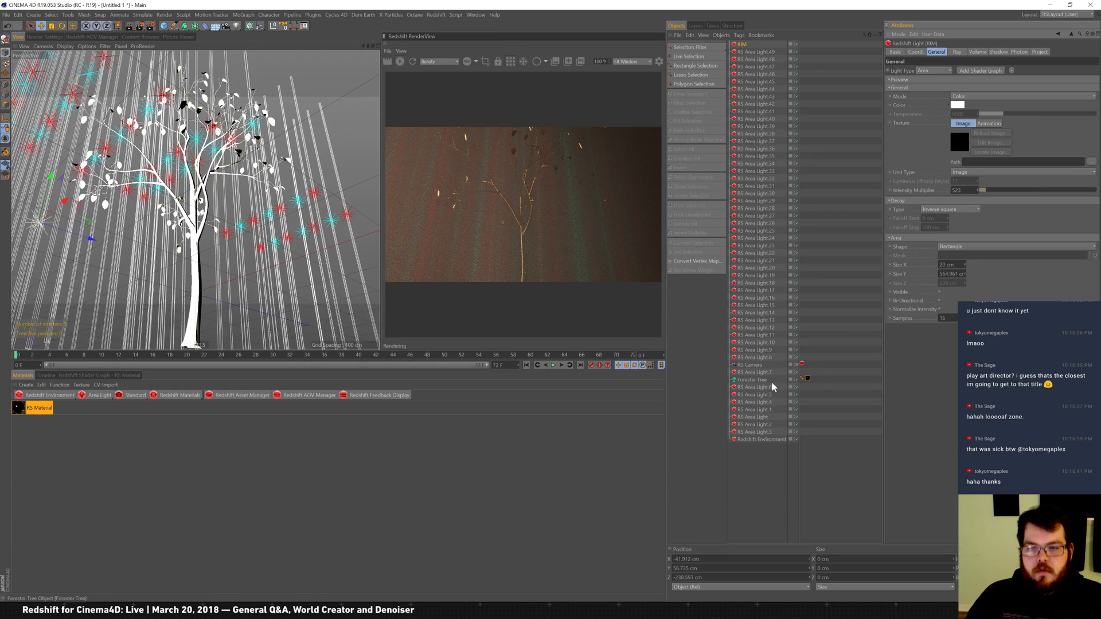
pyautogui.click(761, 441)
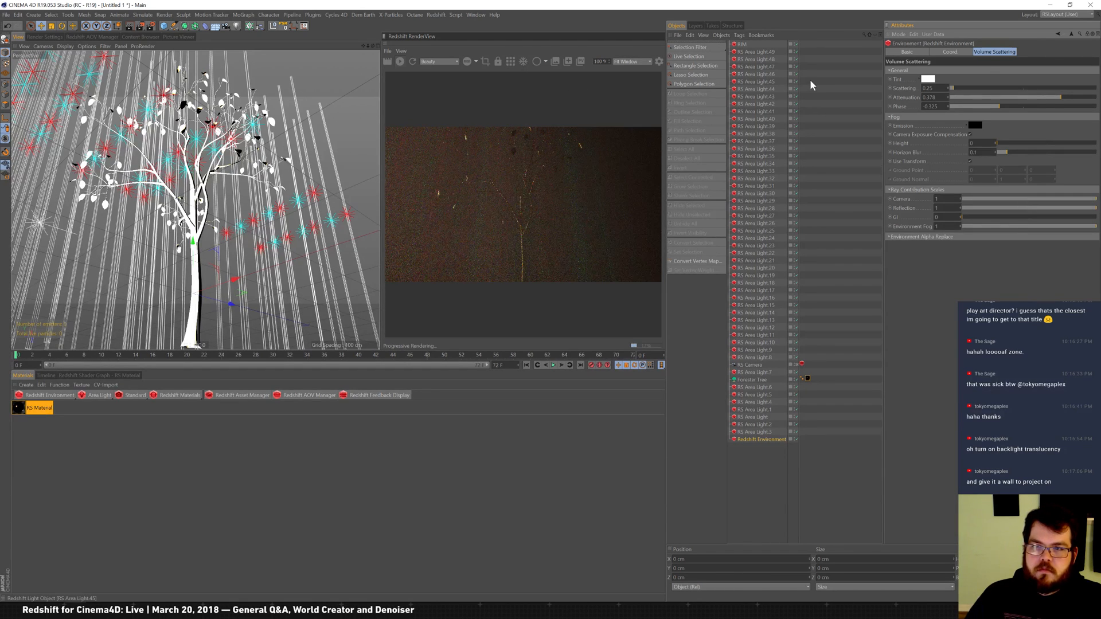
# Step: Reorder the object list so all area lights sit together above the RS Camera and the Forester Tree
pyautogui.click(763, 52)
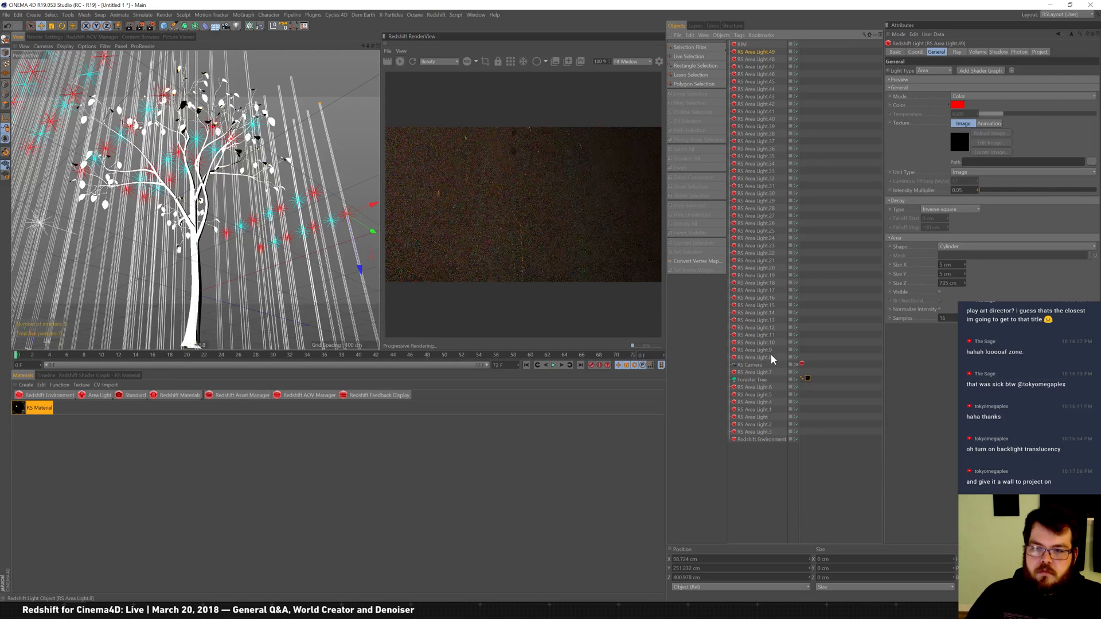
pyautogui.keyDown('shift'); pyautogui.click(759, 372); pyautogui.keyUp('shift')
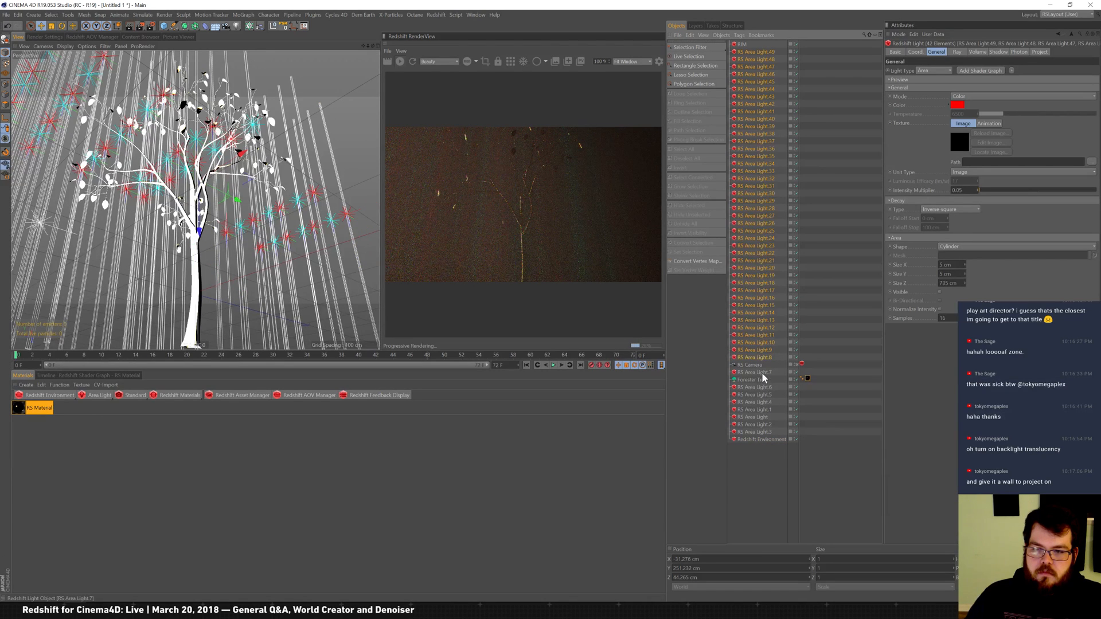
pyautogui.keyDown('ctrl'); pyautogui.click(756, 388); pyautogui.keyUp('ctrl')
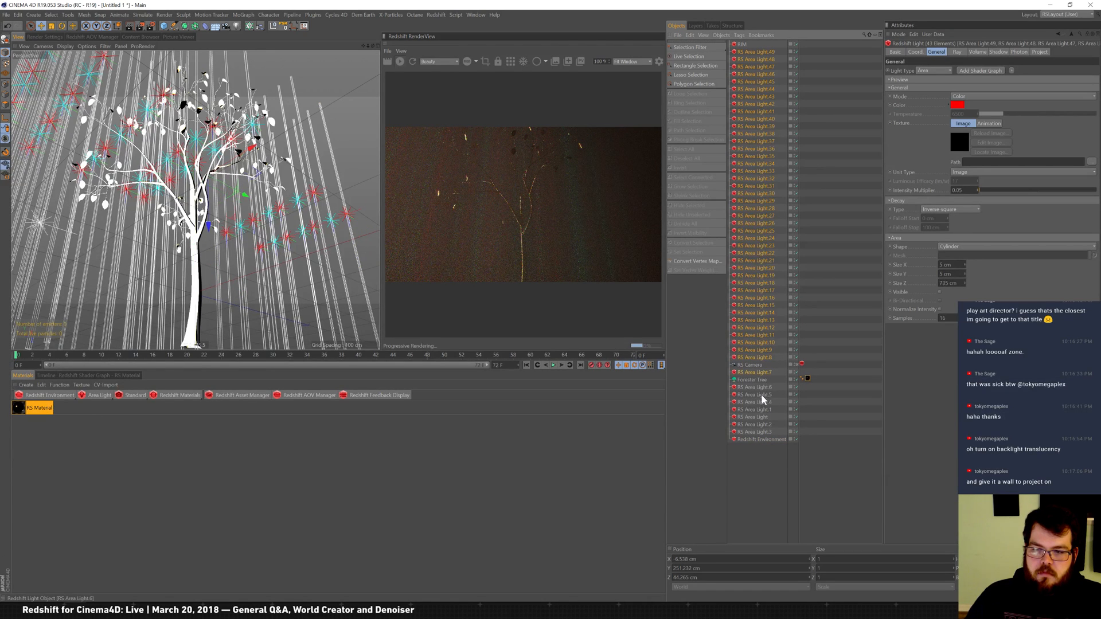
pyautogui.keyDown('shift'); pyautogui.click(763, 433); pyautogui.keyUp('shift')
pyautogui.moveTo(778, 400); pyautogui.dragTo(767, 367)
pyautogui.moveTo(758, 427); pyautogui.dragTo(765, 420)
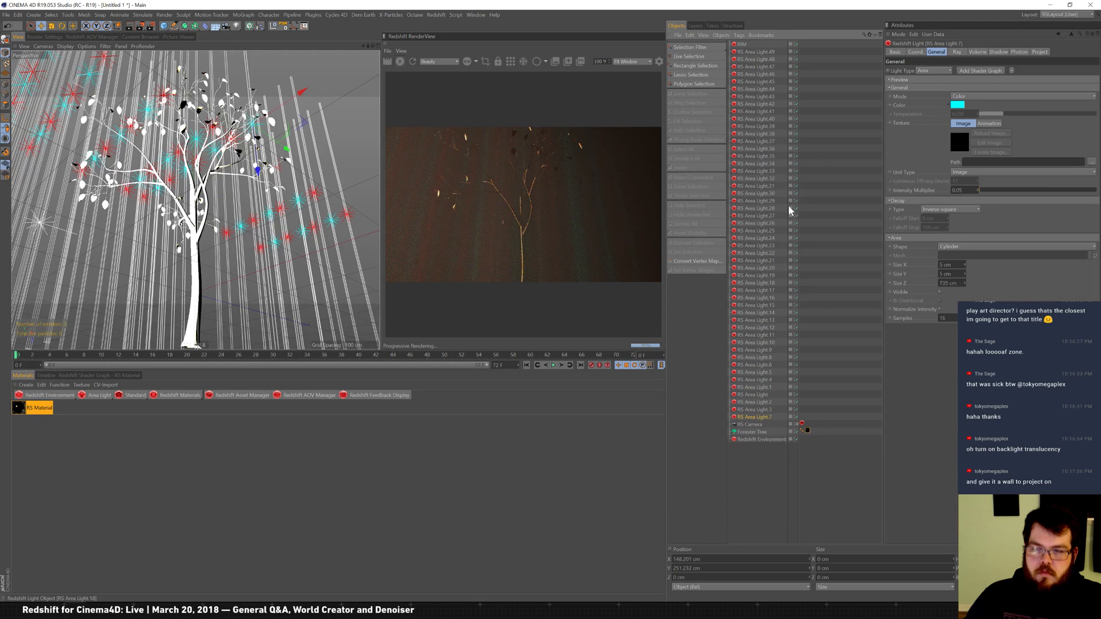
# Step: Select the block of cylindrical area lights from RS Area Light.49 downward and set their intensity multiplier to 0.5
pyautogui.keyDown('shift'); pyautogui.click(759, 53); pyautogui.keyUp('shift')
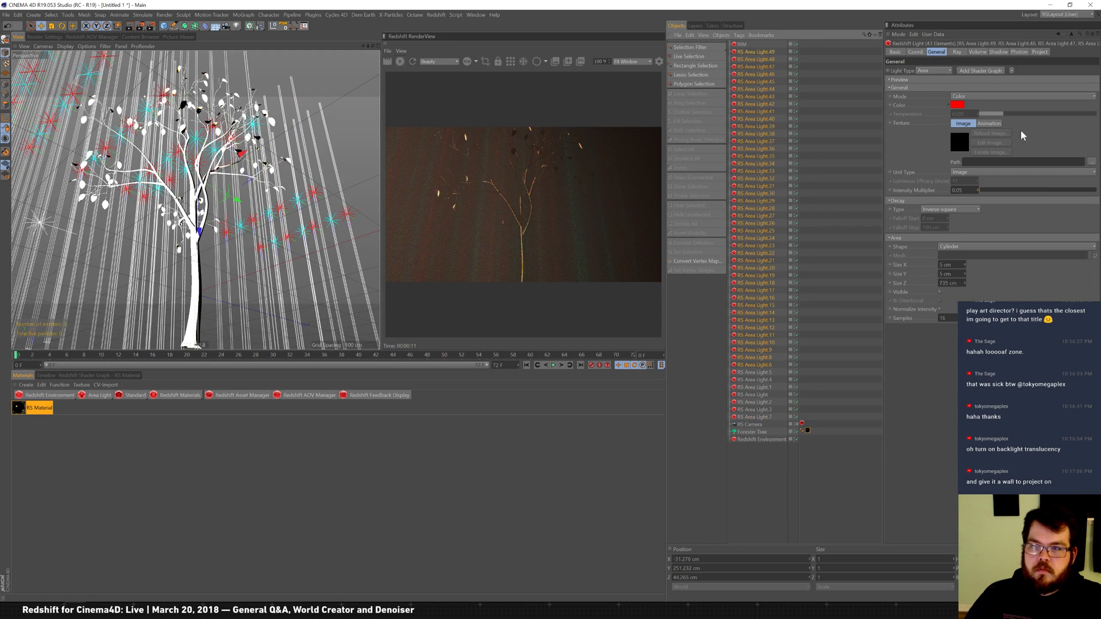
pyautogui.click(960, 190)
pyautogui.press('BackSpace')
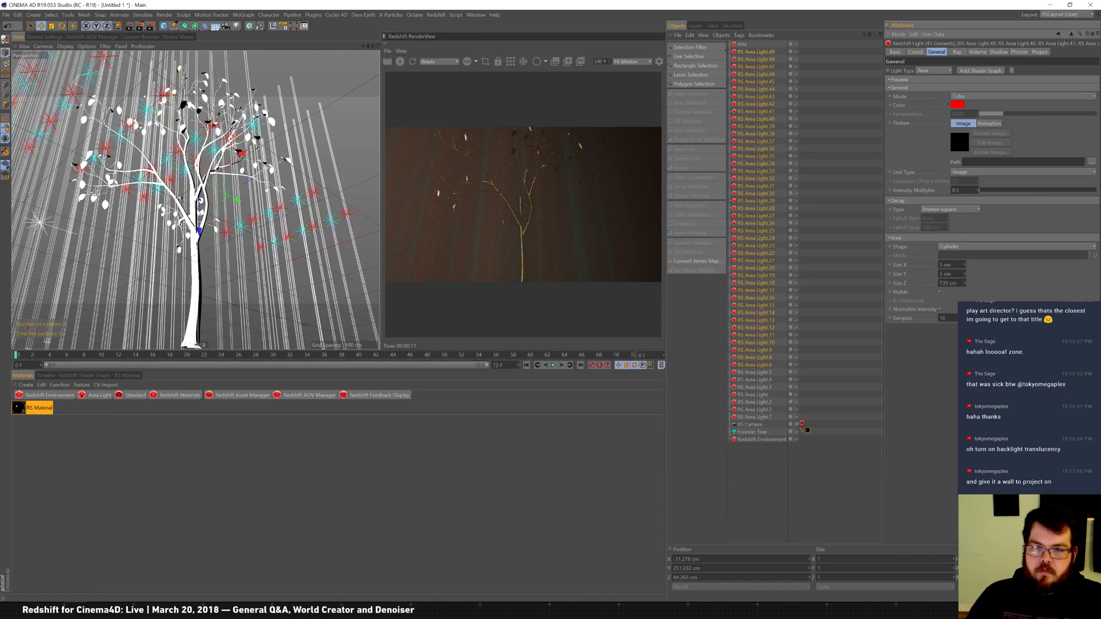
pyautogui.press('Return')
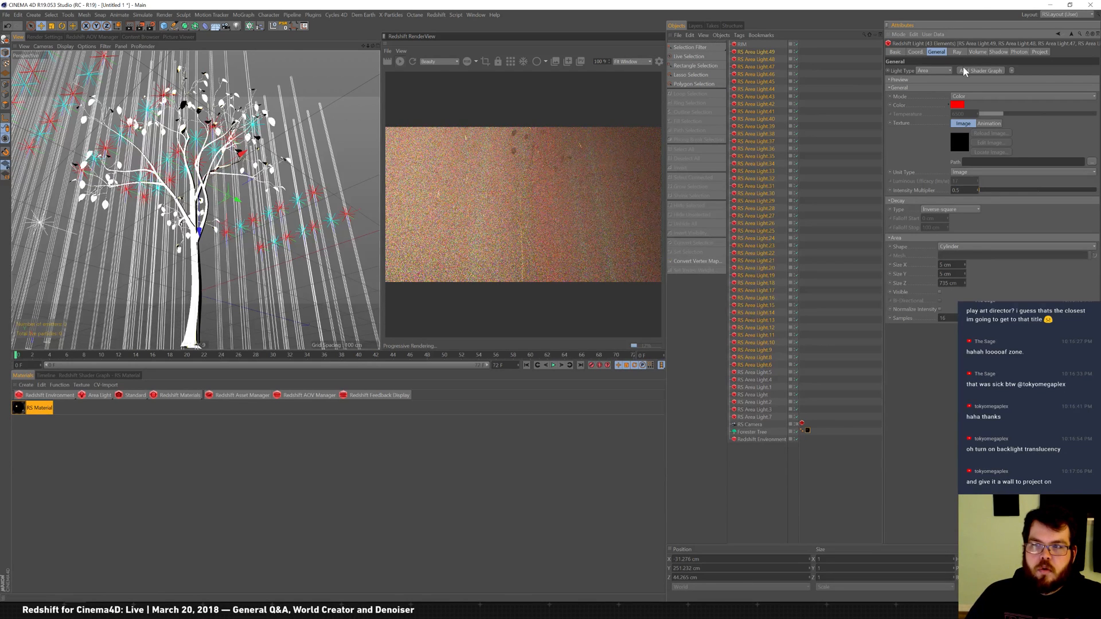
# Step: Open the volume contribution settings of the selected area lights
pyautogui.click(978, 52)
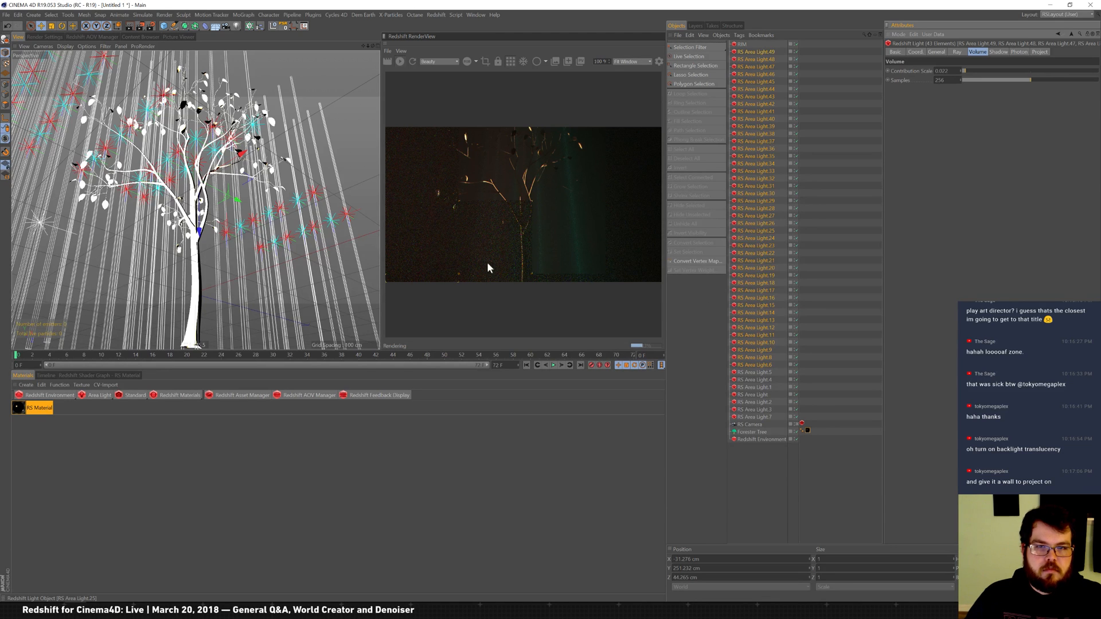
# Step: Delete the Forester Tree and add a MoText object in its place
pyautogui.click(756, 431)
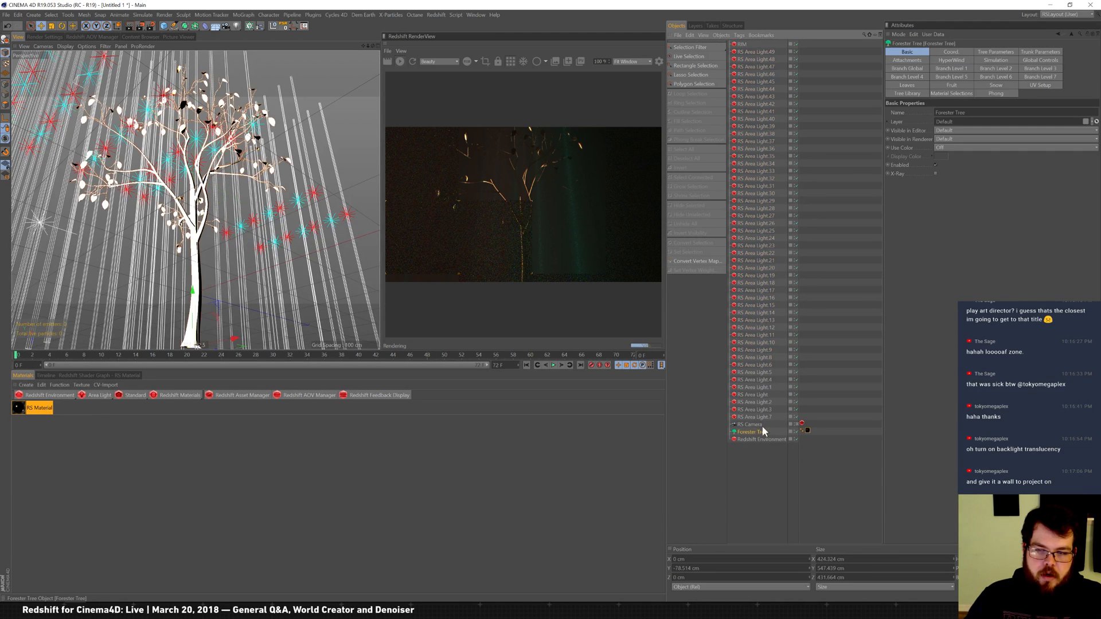
pyautogui.press('Delete')
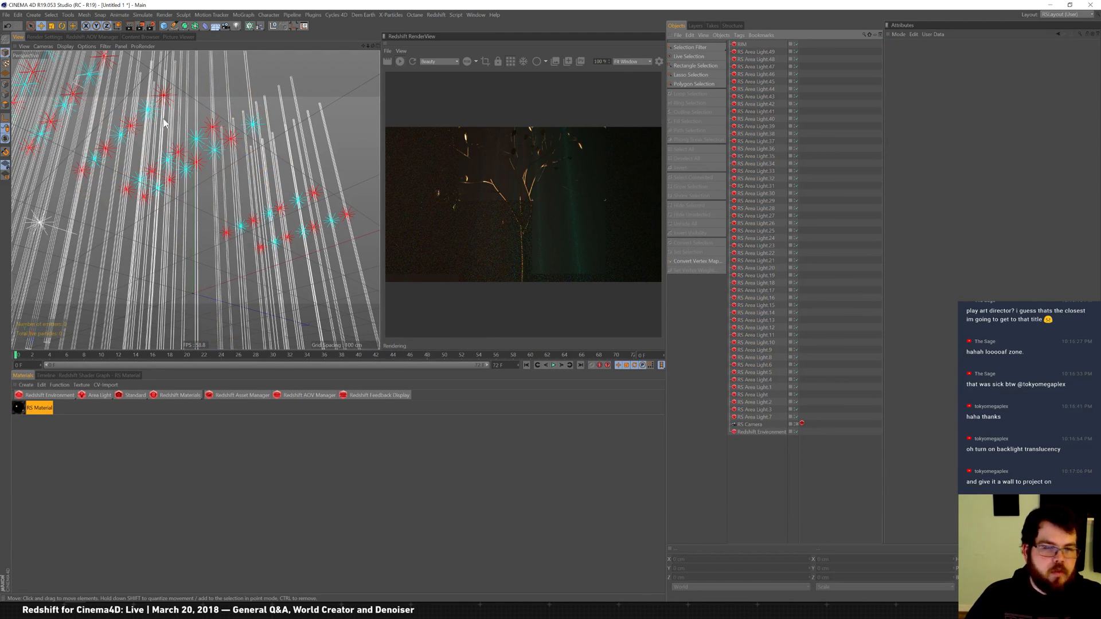
pyautogui.click(211, 15)
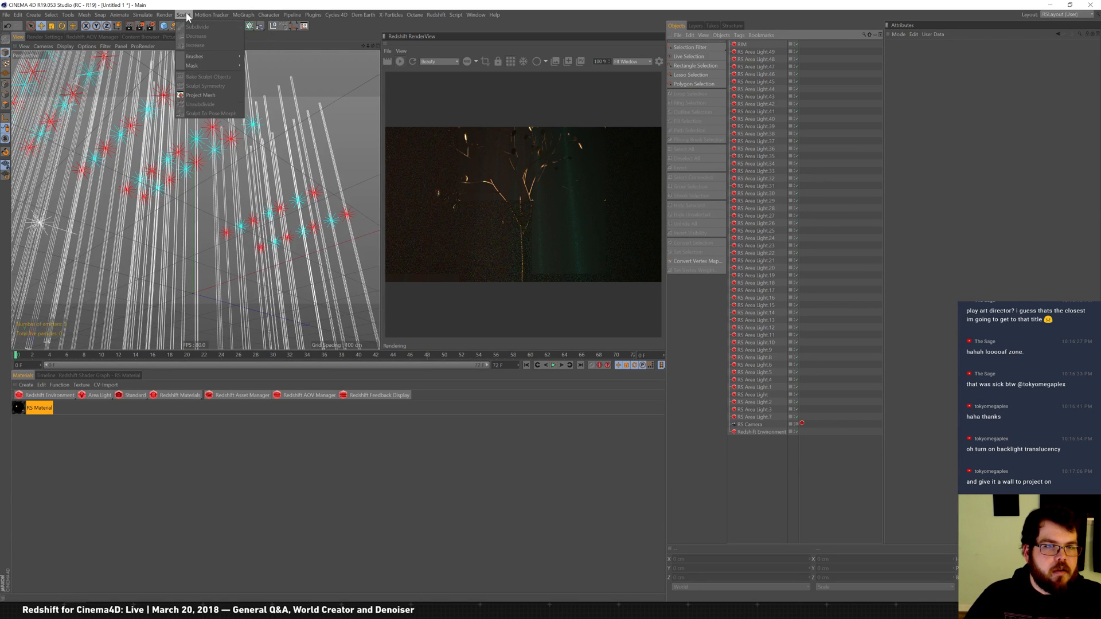
pyautogui.moveTo(165, 14)
pyautogui.moveTo(244, 14)
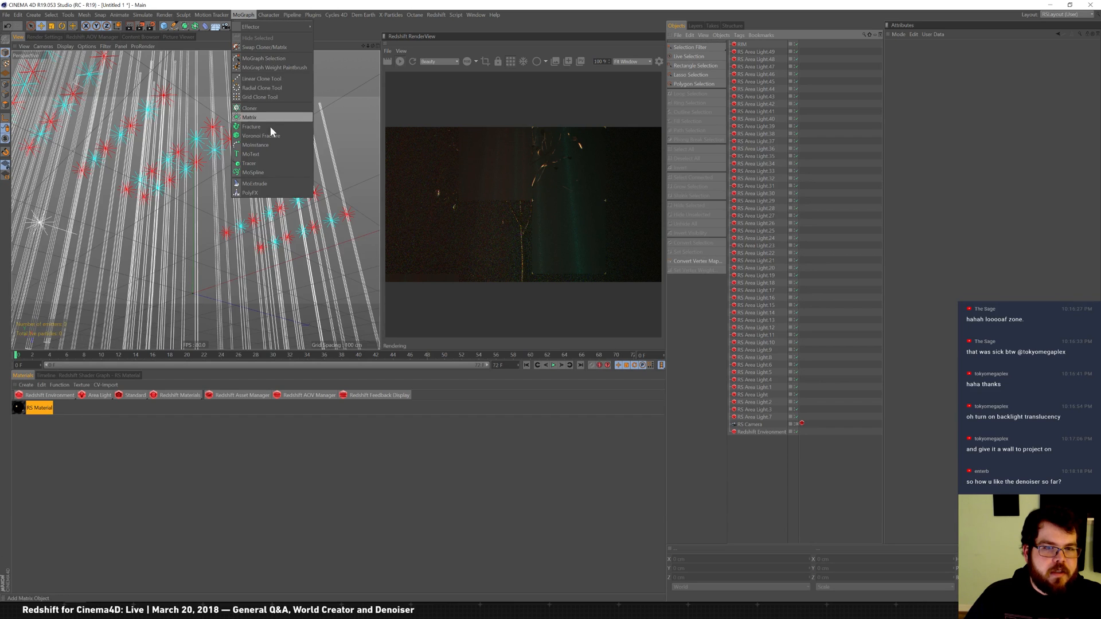
pyautogui.click(265, 154)
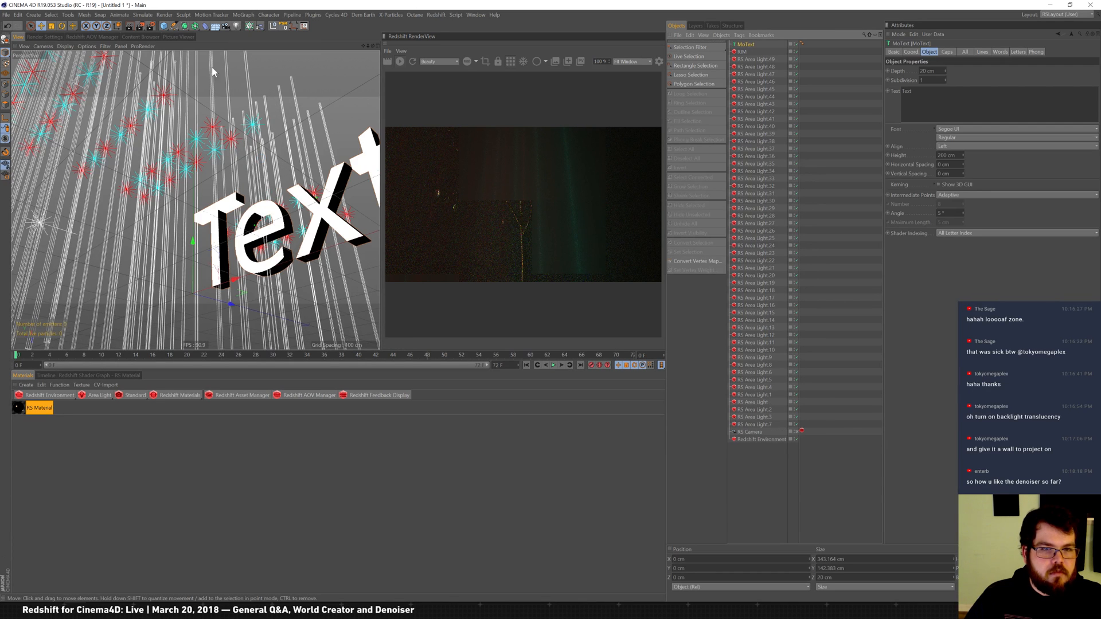
# Step: Move the MoText object to about -47 cm in X and forward in Z, and set its text to "$AGE"
pyautogui.moveTo(238, 287); pyautogui.dragTo(149, 271)
pyautogui.moveTo(928, 92); pyautogui.dragTo(776, 79)
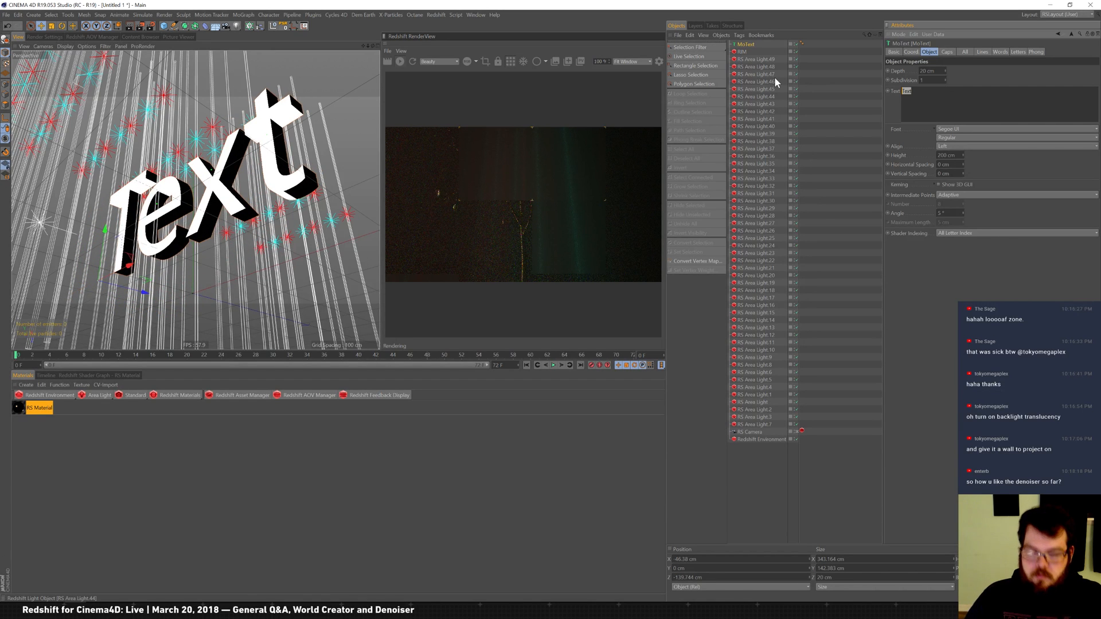
pyautogui.write('$AGE')
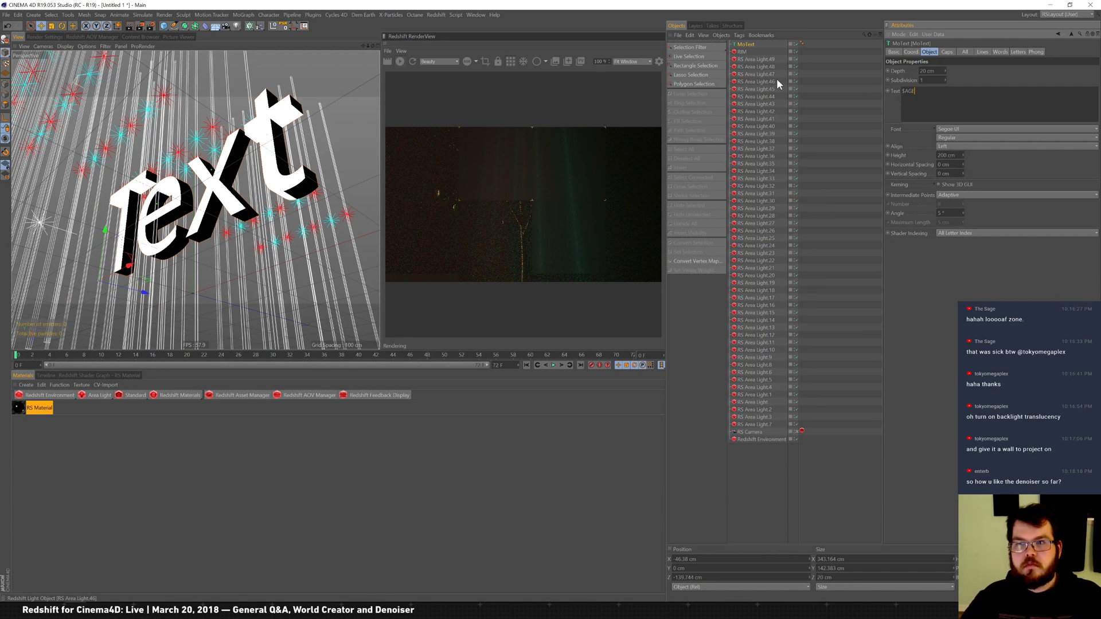
# Step: Set the MoText font to Kristen ITC and its height to 125 cm
pyautogui.click(1016, 129)
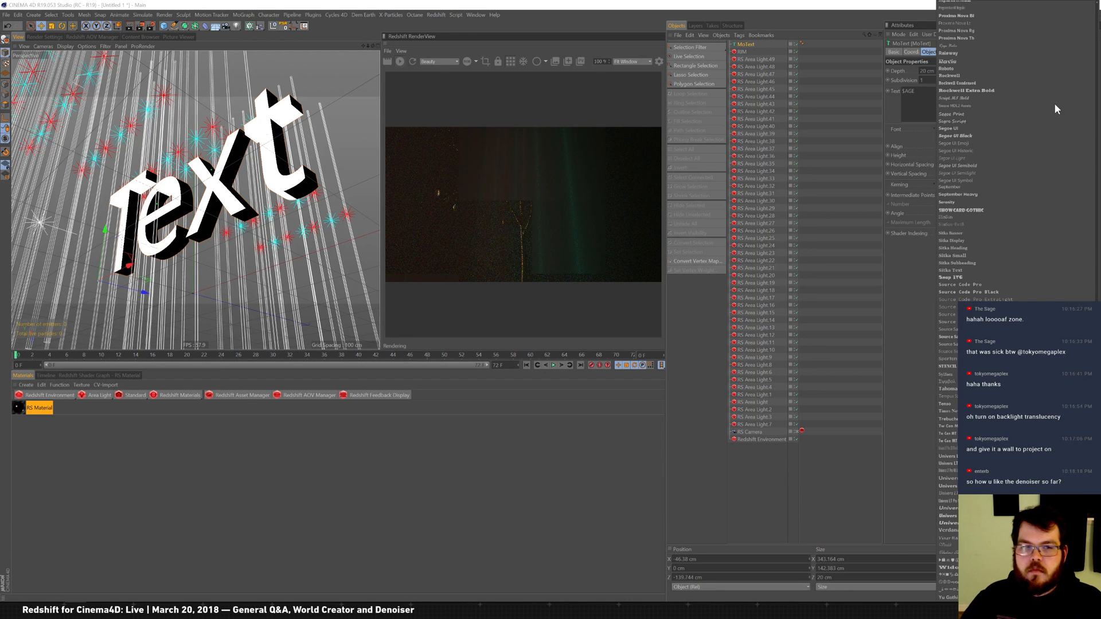
pyautogui.moveTo(1025, 4)
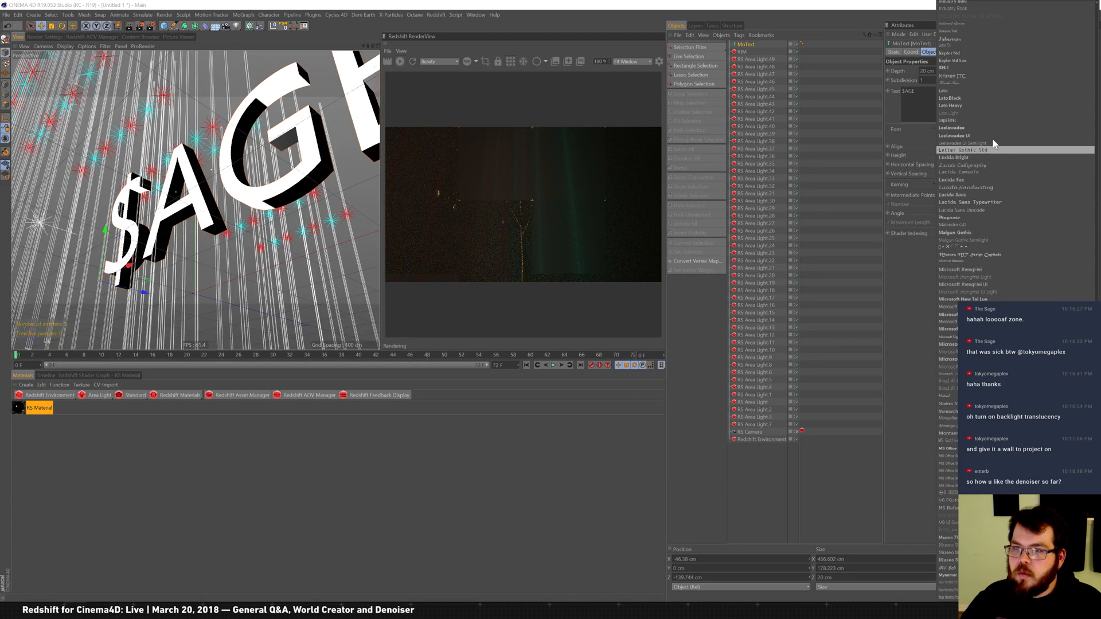
pyautogui.click(983, 75)
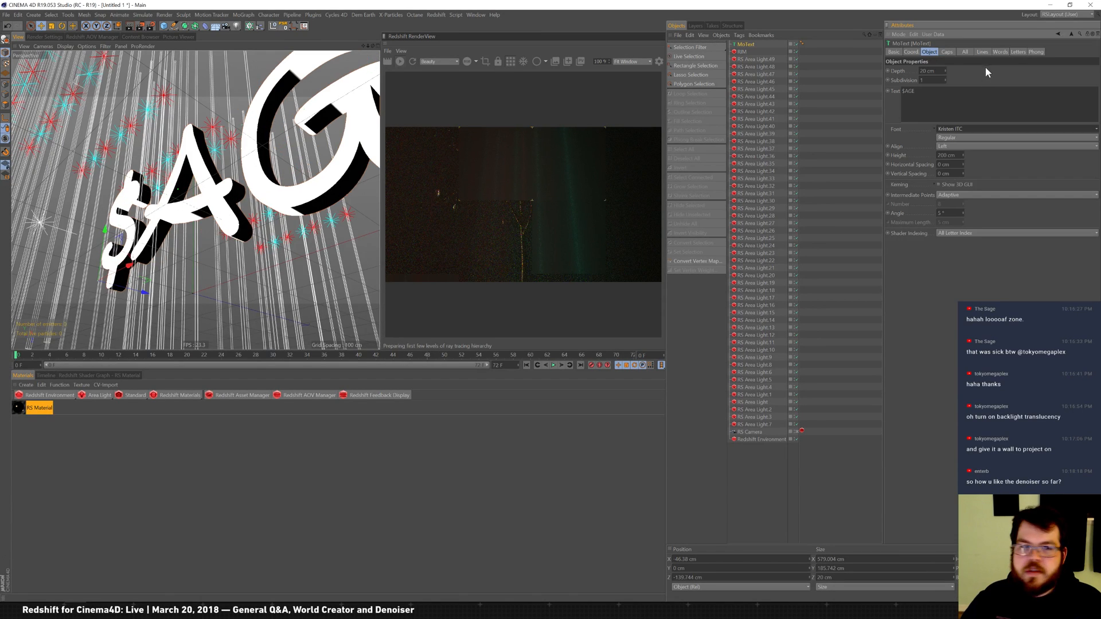
pyautogui.moveTo(962, 151); pyautogui.dragTo(952, 179)
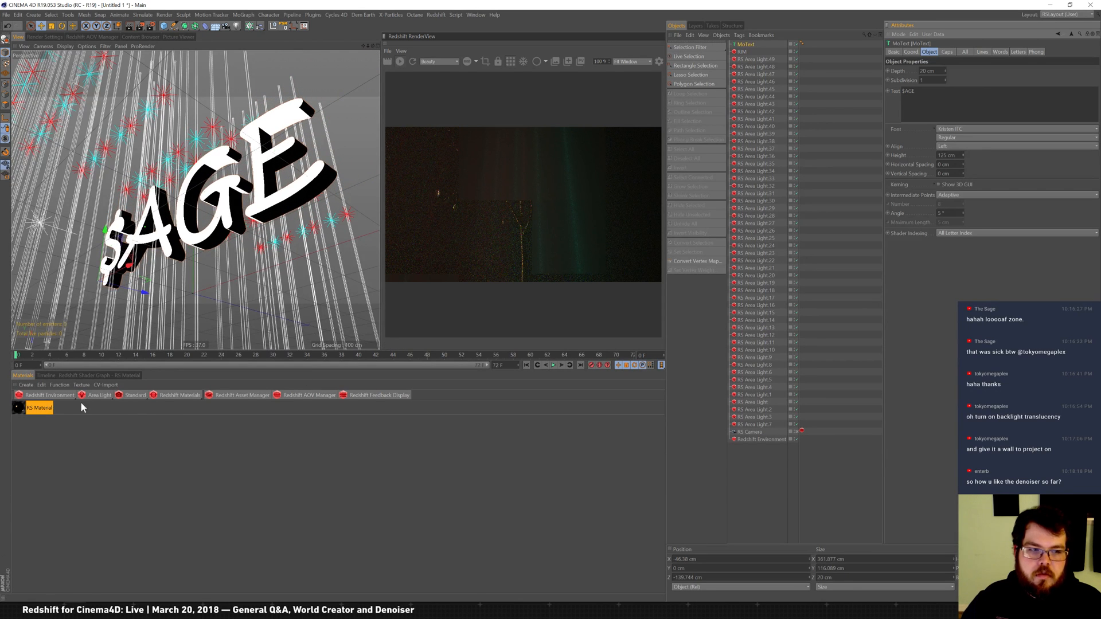
# Step: Apply the existing RS Material to the MoText object
pyautogui.moveTo(32, 408); pyautogui.dragTo(753, 44)
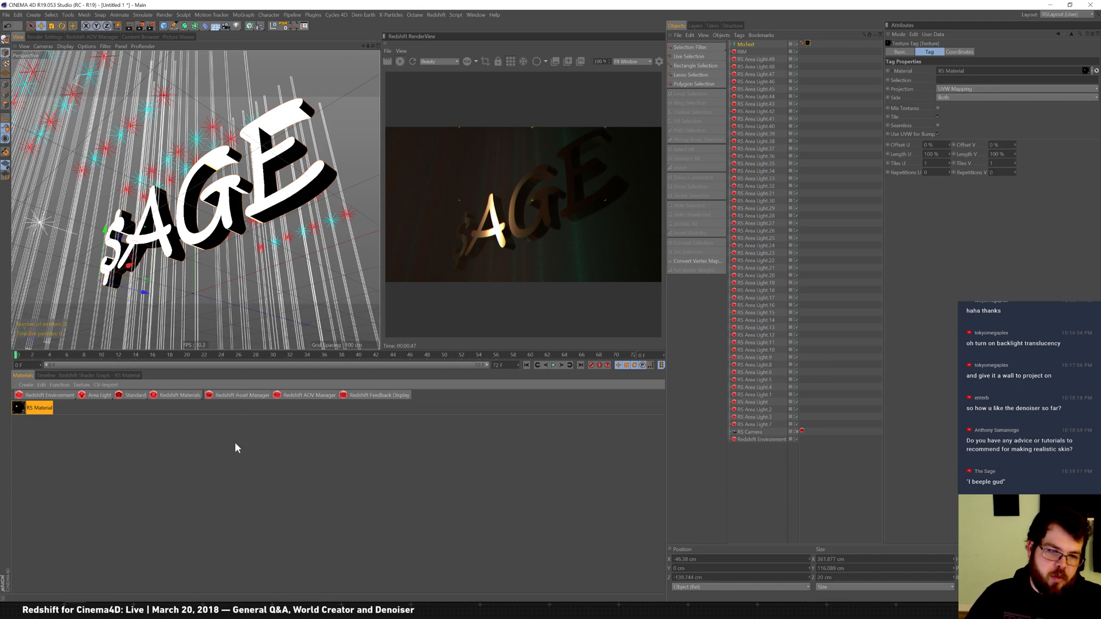
pyautogui.click(191, 394)
pyautogui.moveTo(213, 396)
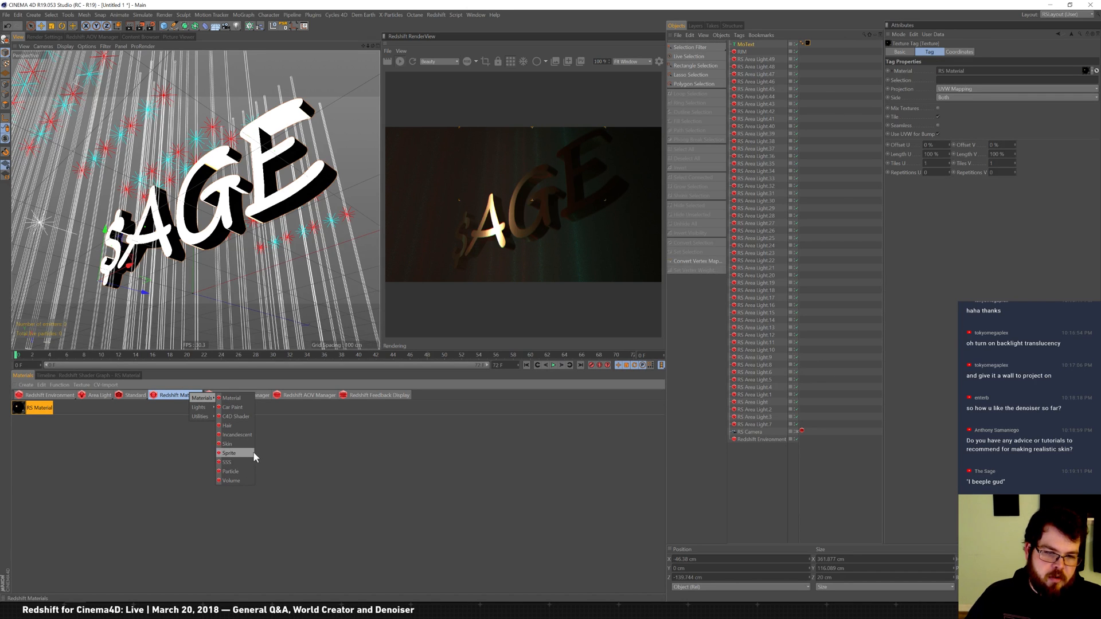
pyautogui.click(490, 389)
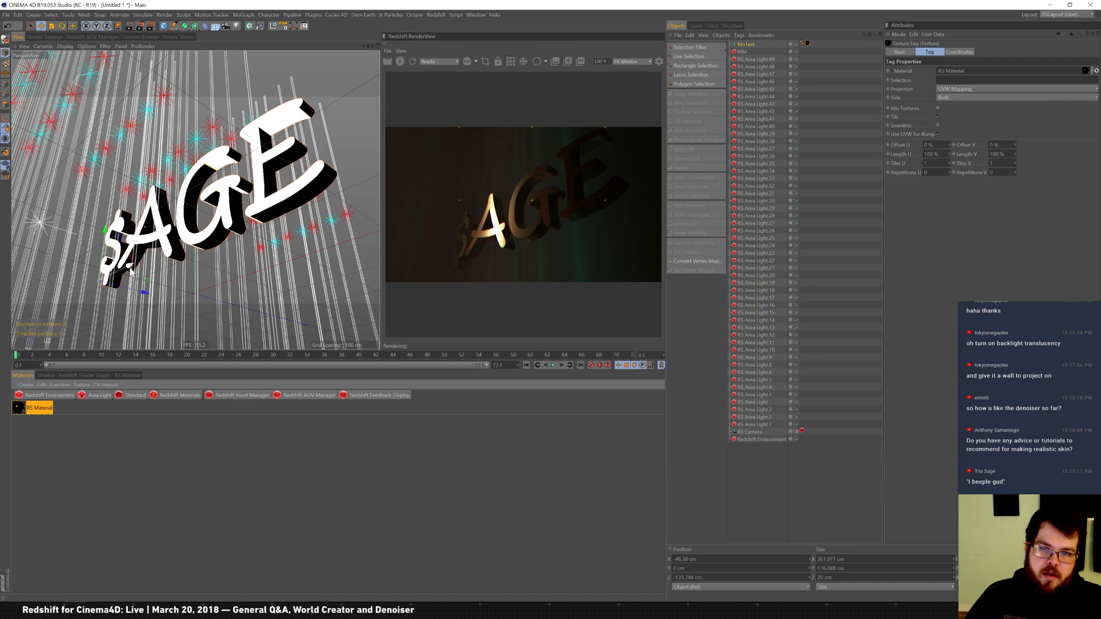
# Step: Move the MoText object to about -112 cm in X and 28 cm in Y
pyautogui.moveTo(127, 274); pyautogui.dragTo(92, 223)
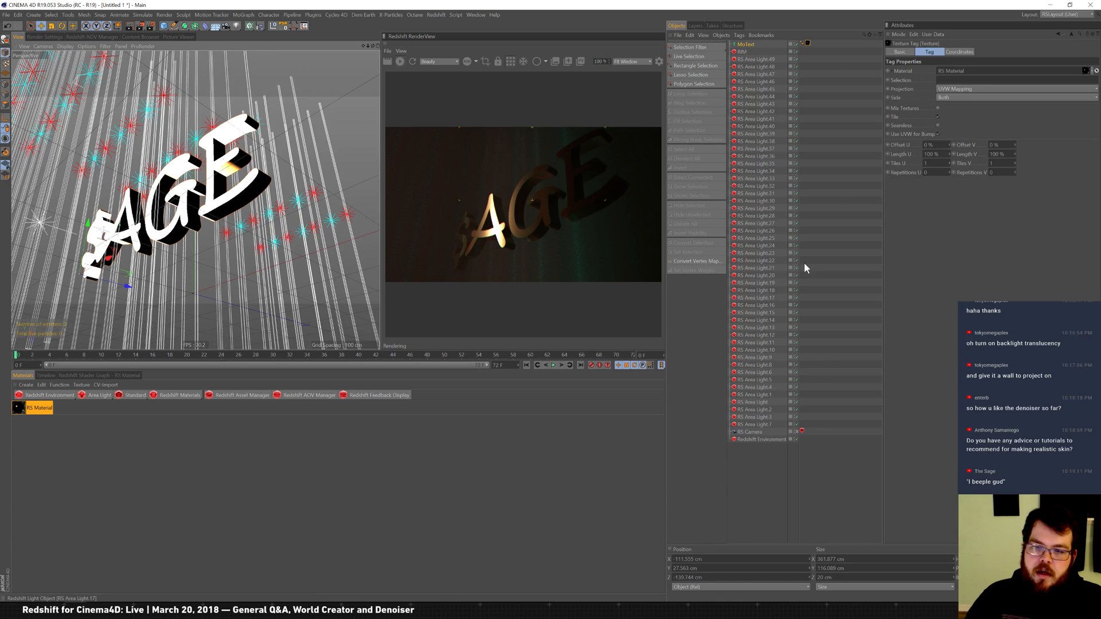
# Step: Resize the RIM area light to a Size X of 841 cm and a Size Y of about 57 cm
pyautogui.click(751, 51)
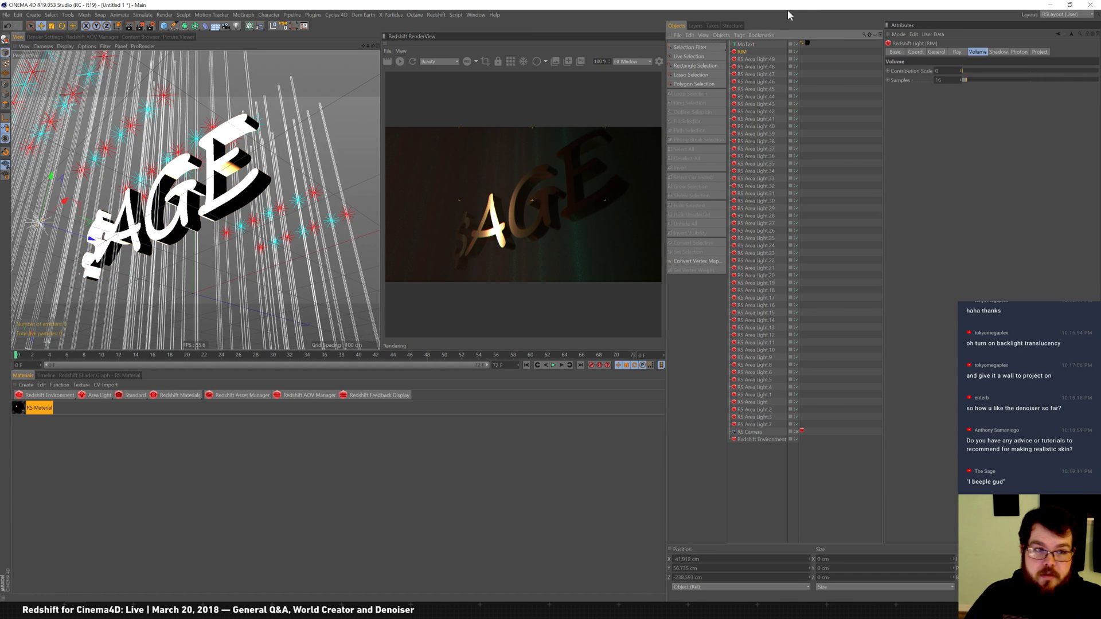
pyautogui.click(937, 52)
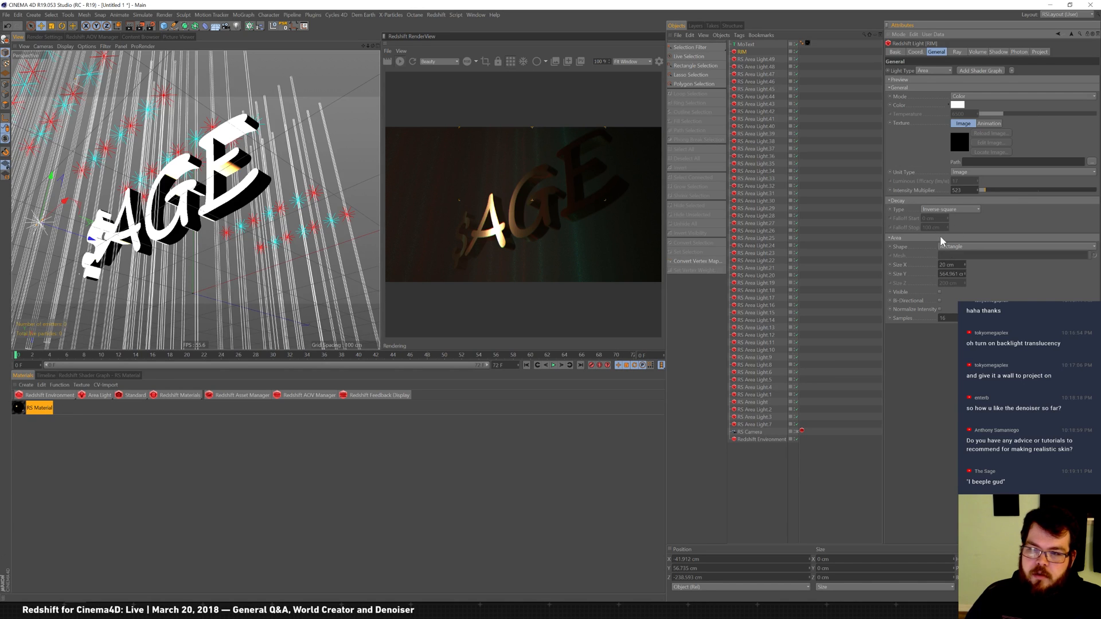
pyautogui.moveTo(967, 269); pyautogui.dragTo(966, 292)
pyautogui.moveTo(939, 381); pyautogui.dragTo(934, 436)
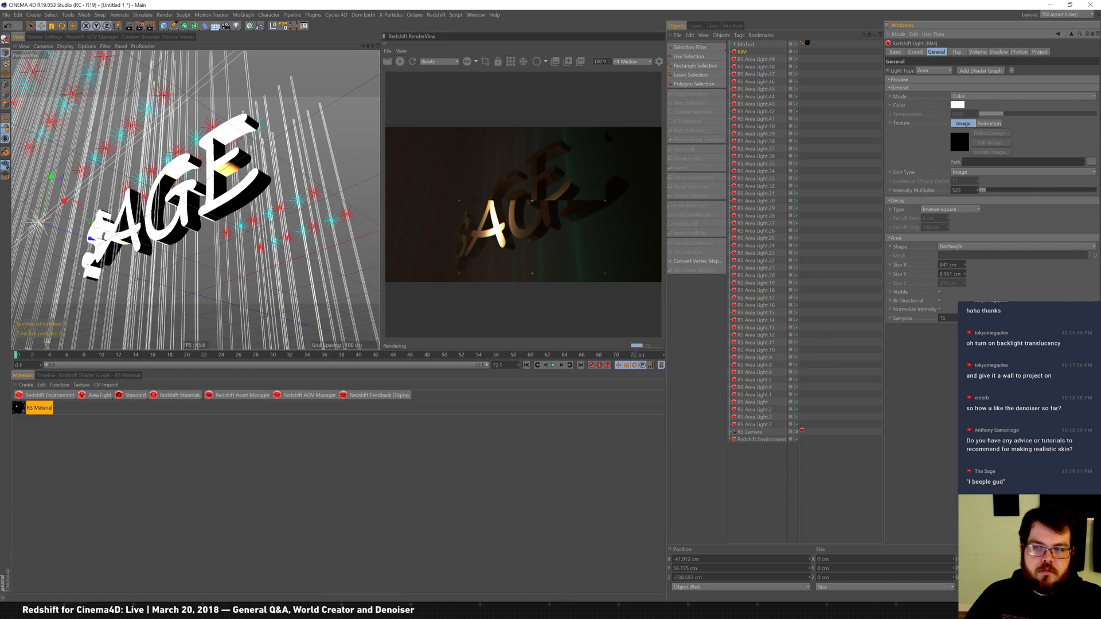
pyautogui.moveTo(965, 273); pyautogui.dragTo(967, 263)
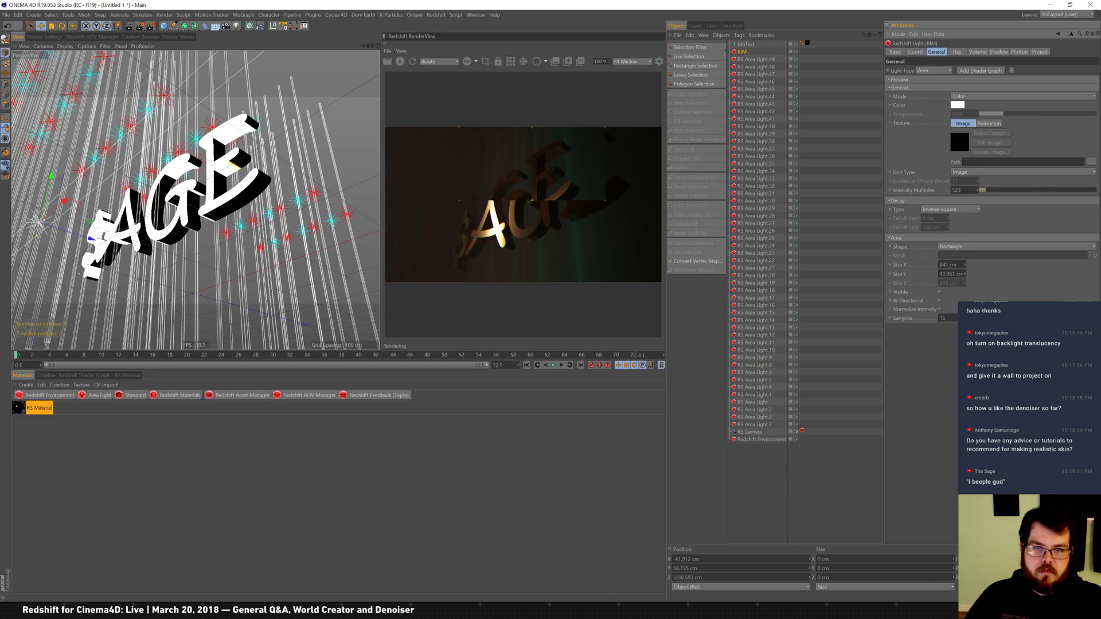
pyautogui.moveTo(967, 274); pyautogui.dragTo(969, 270)
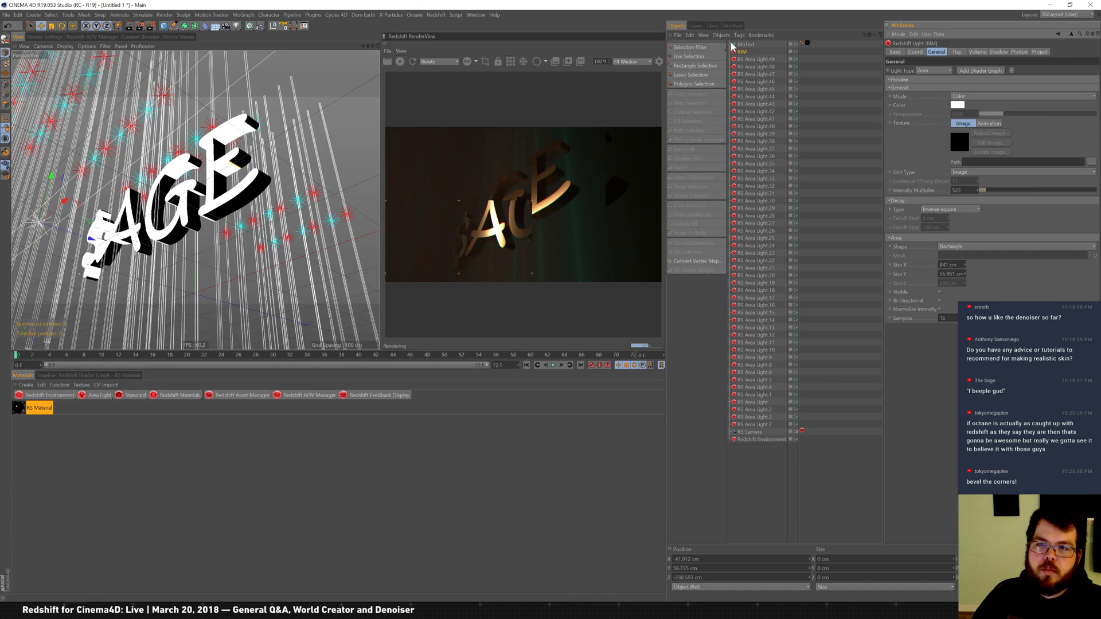
# Step: Give the MoText fillet caps at both start and end, using the 2 Steps fillet type
pyautogui.click(746, 44)
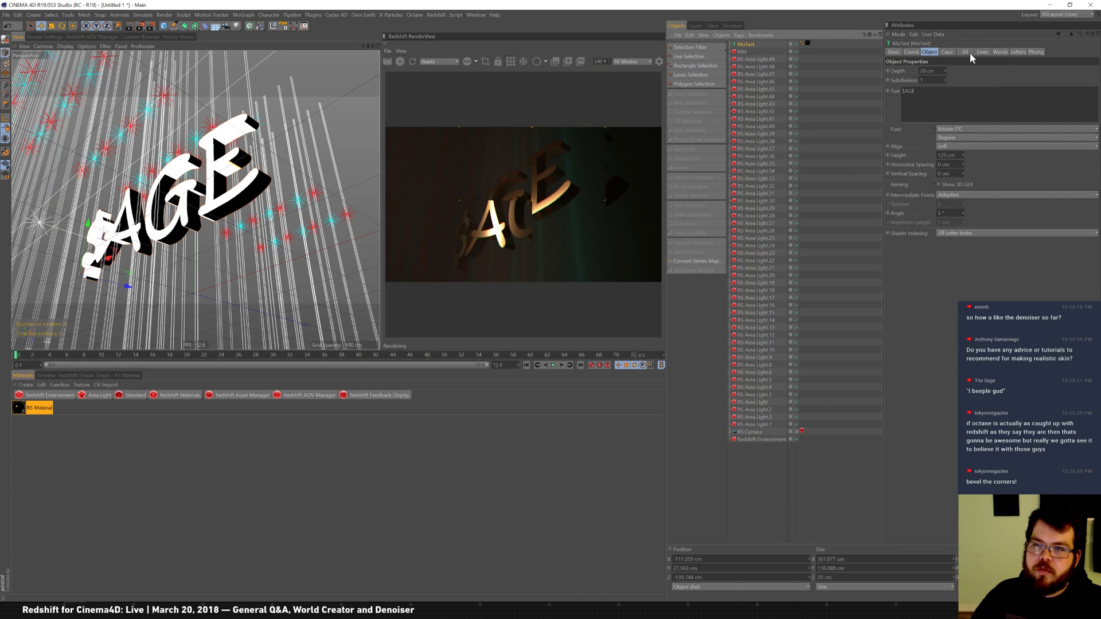
pyautogui.click(947, 52)
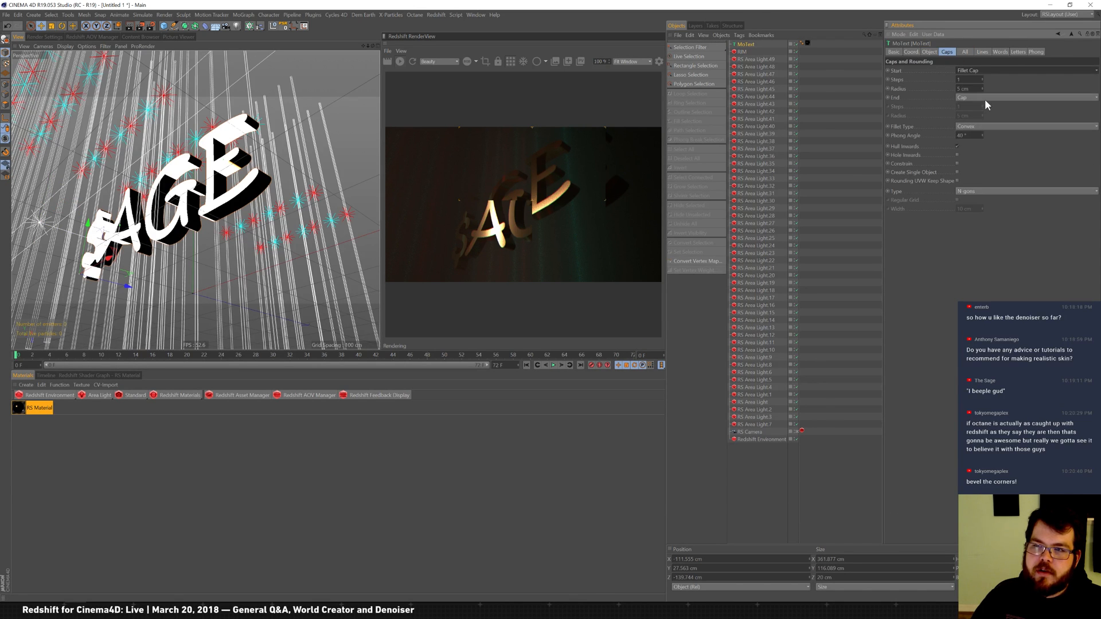
pyautogui.click(987, 101)
pyautogui.click(987, 120)
pyautogui.click(970, 89)
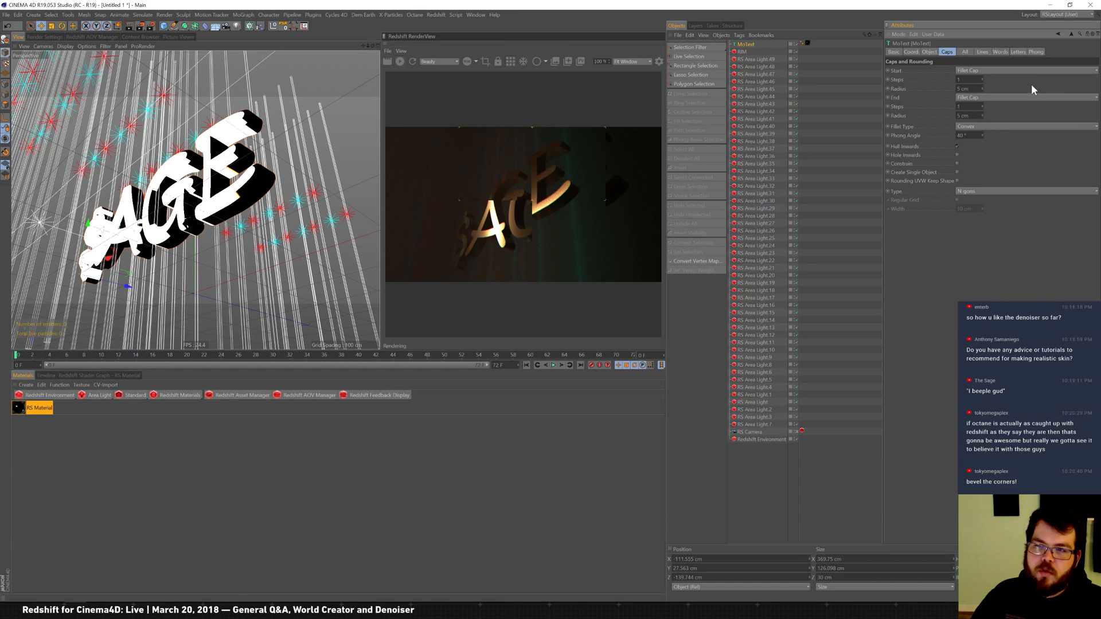
pyautogui.click(998, 129)
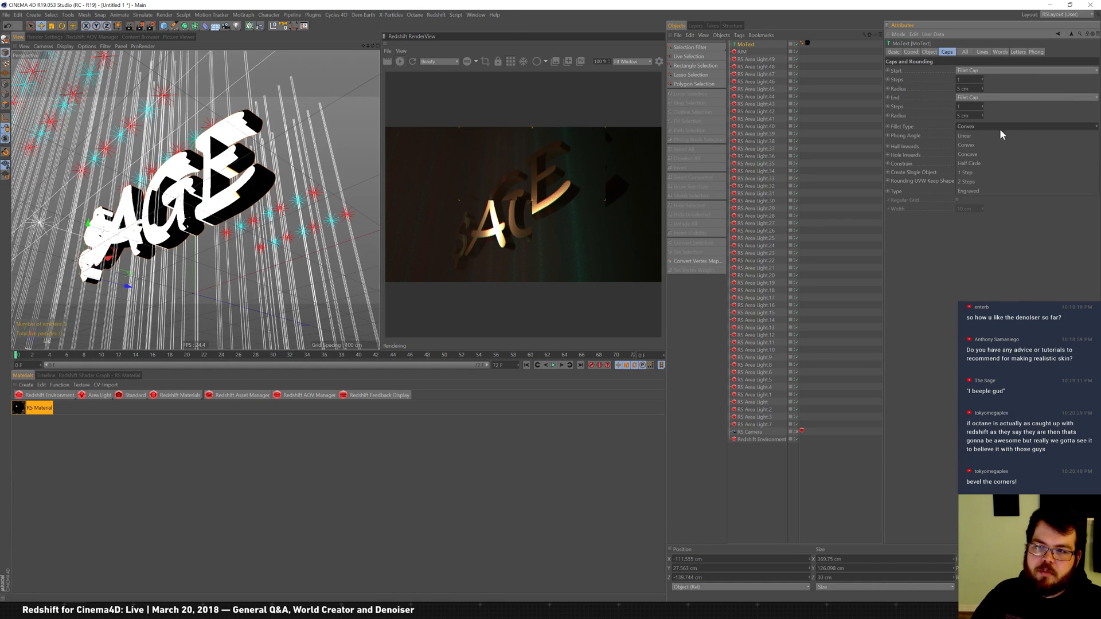
pyautogui.click(990, 182)
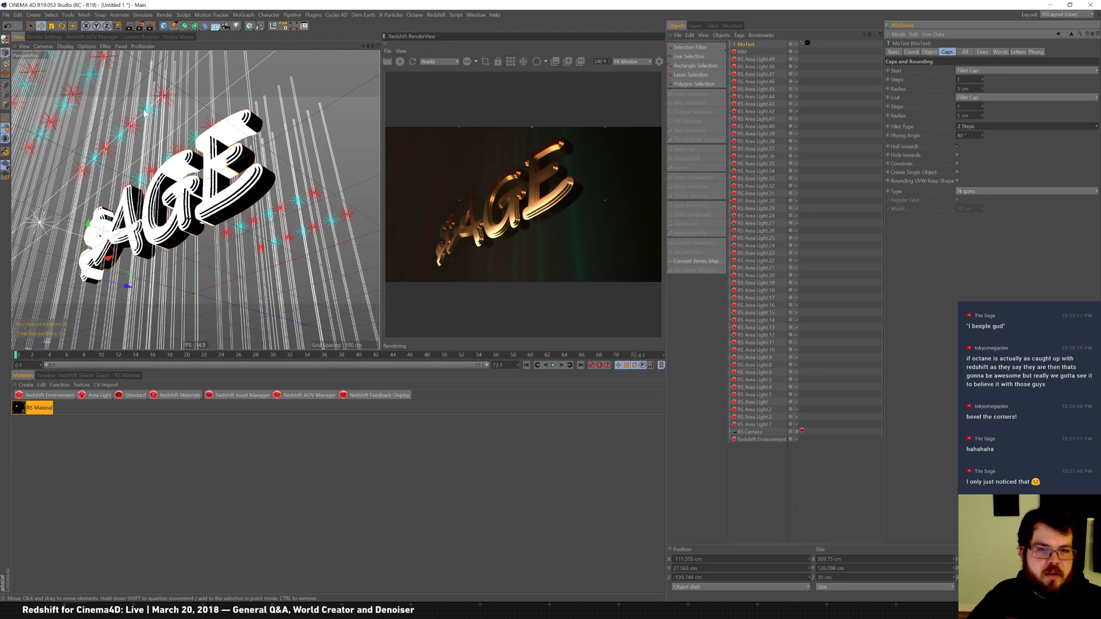
# Step: Set Redshift's unified sampling to 8 minimum and 16 maximum samples with an adaptive error threshold of 0.6
pyautogui.click(53, 38)
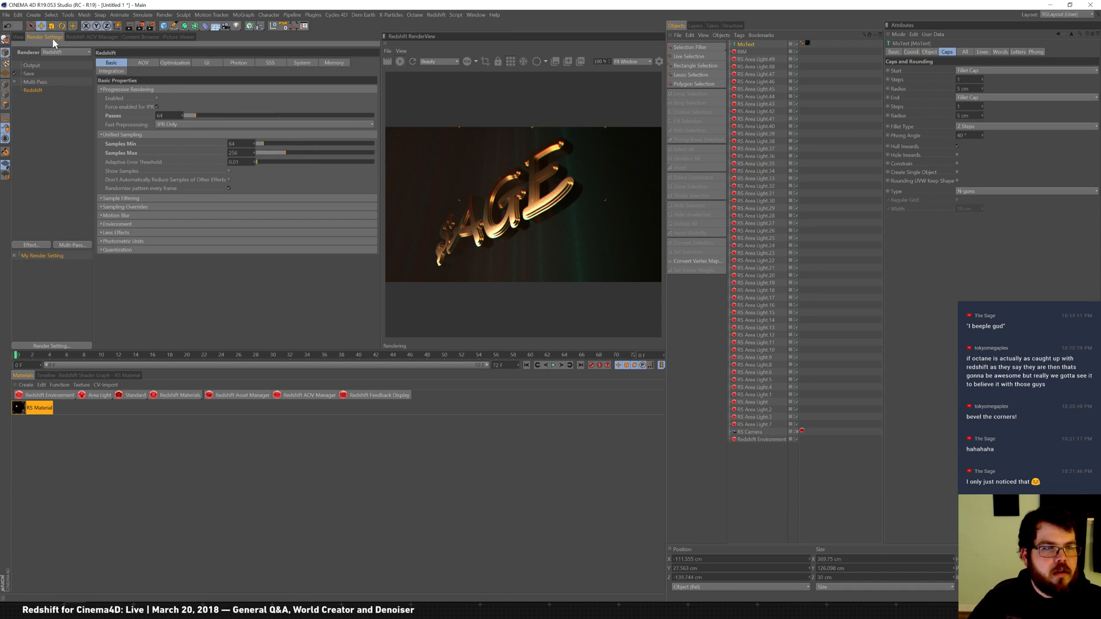
pyautogui.write('8')
pyautogui.press('Tab')
pyautogui.write('16')
pyautogui.press('Return')
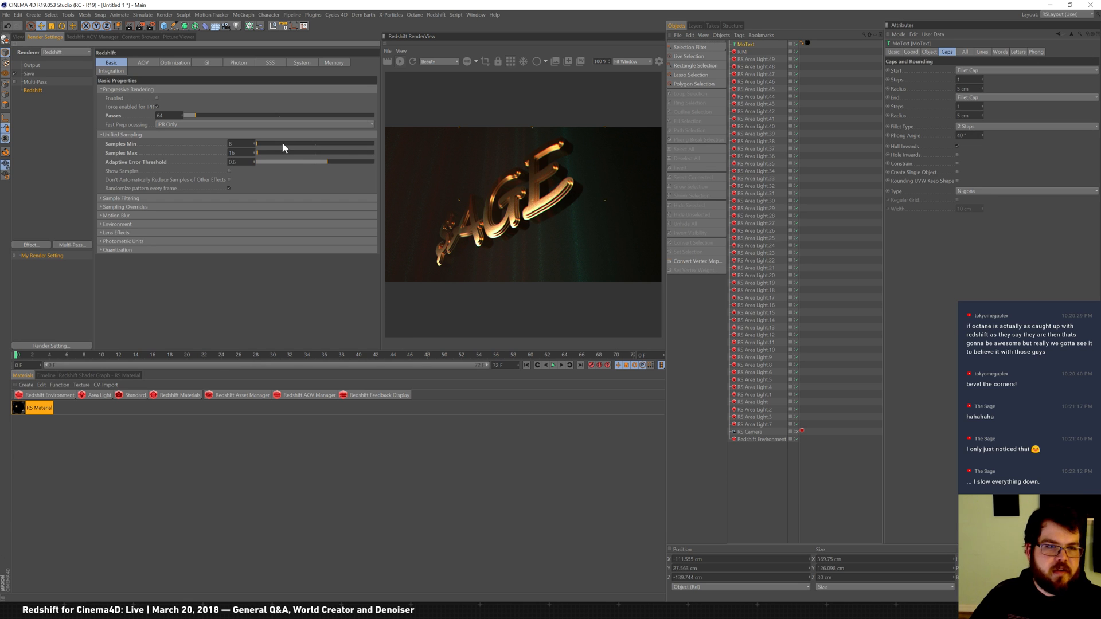
pyautogui.click(23, 36)
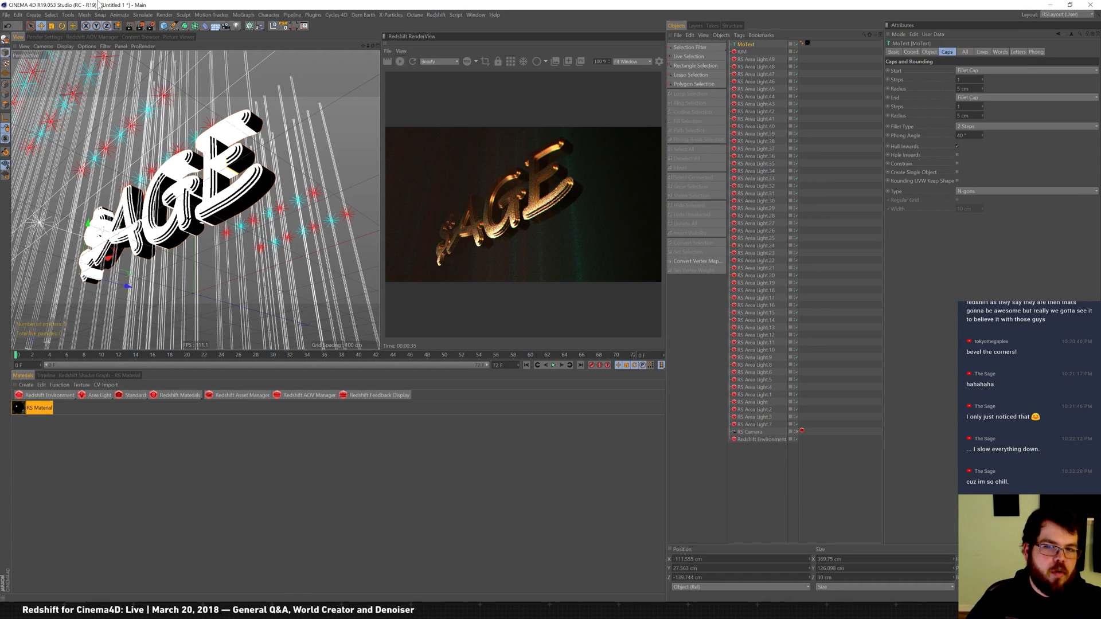
# Step: Set the saved render image's depth to 16 Bit/Channel in the render settings
pyautogui.click(53, 36)
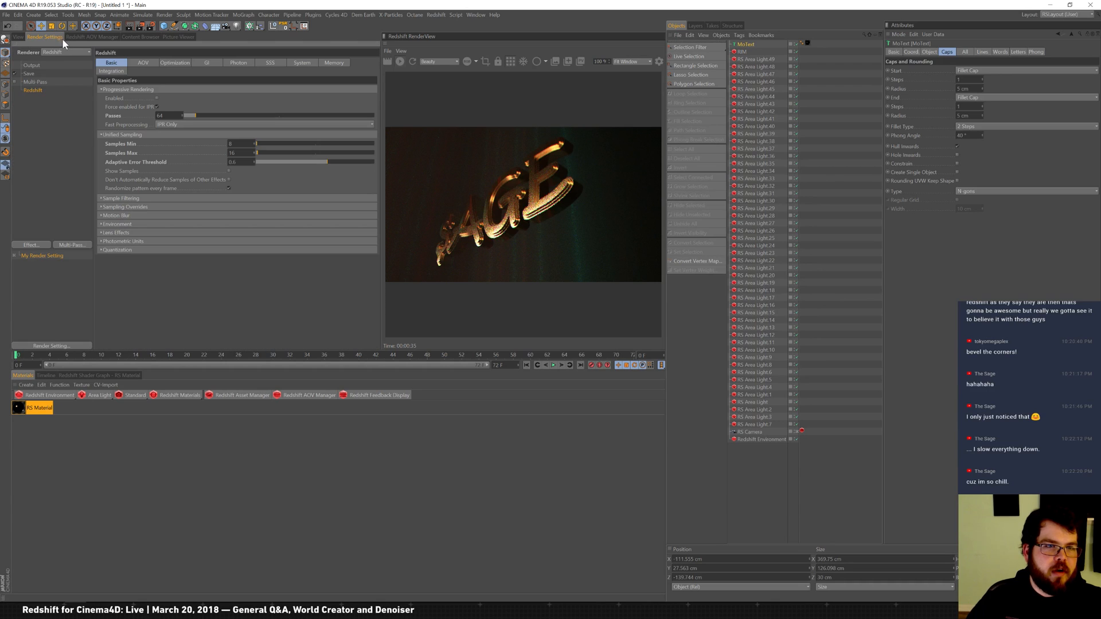
pyautogui.click(29, 73)
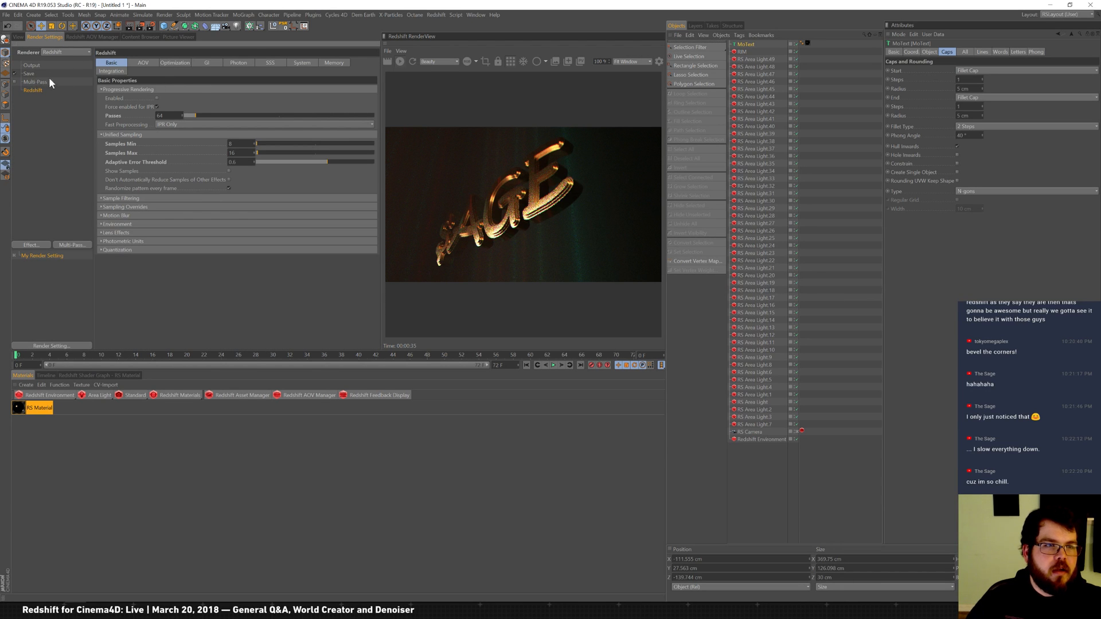
pyautogui.click(233, 96)
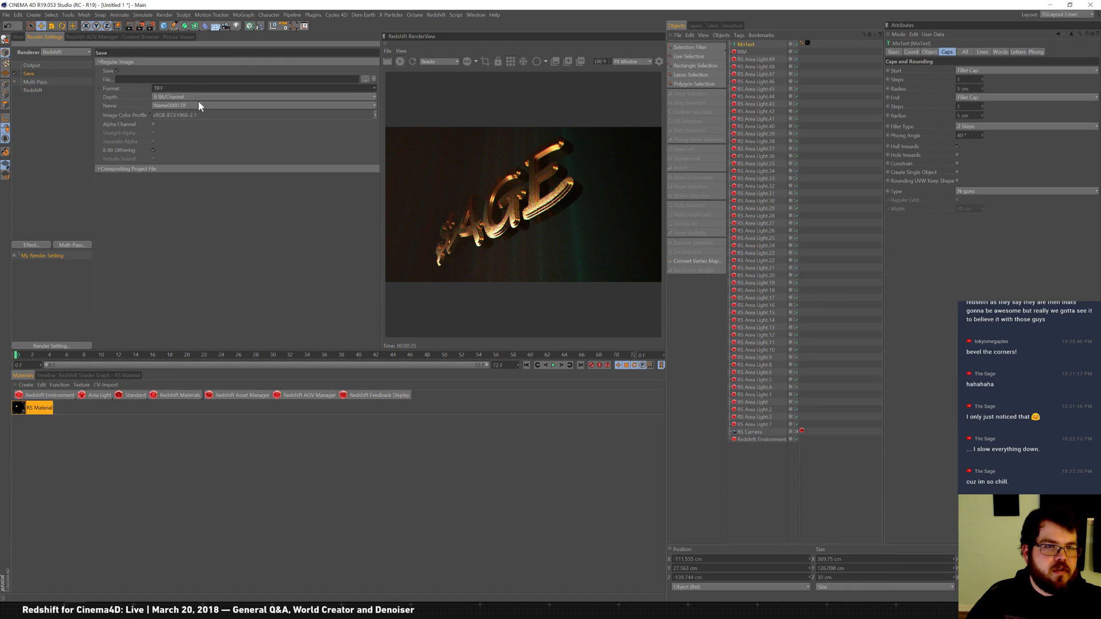
pyautogui.click(206, 115)
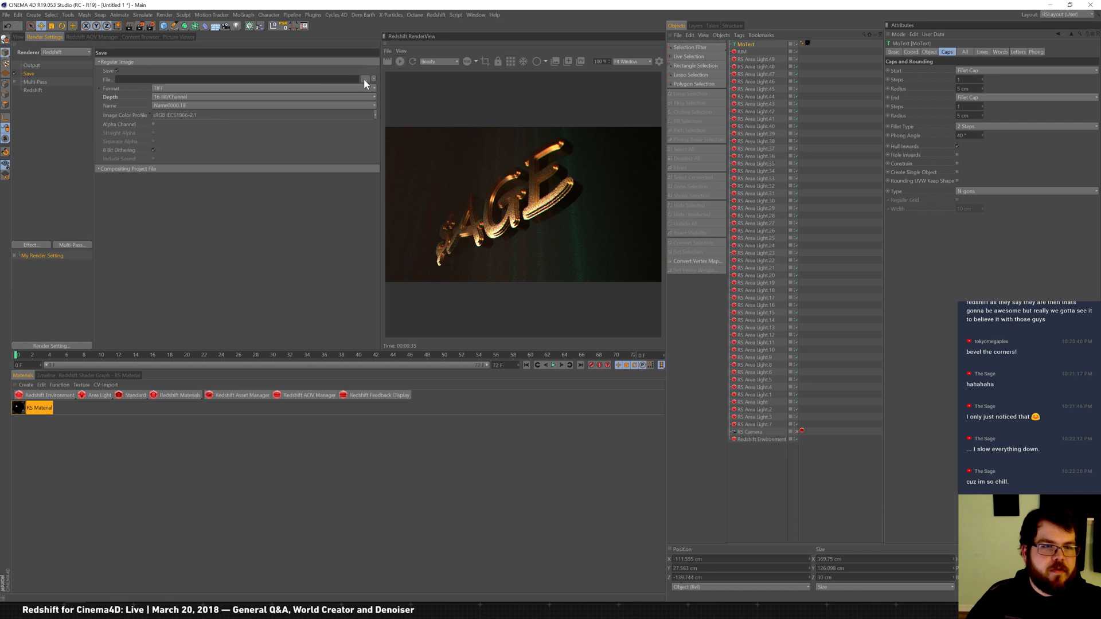
# Step: Set the rendered image's save path to a file named SageIG on the Desktop
pyautogui.click(364, 78)
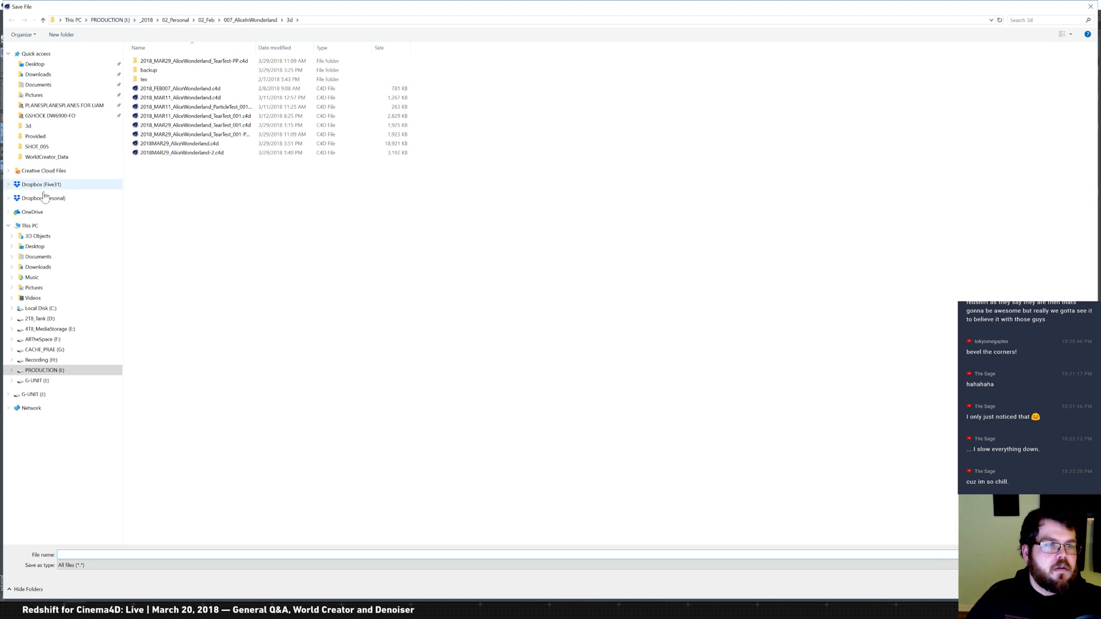
pyautogui.click(39, 247)
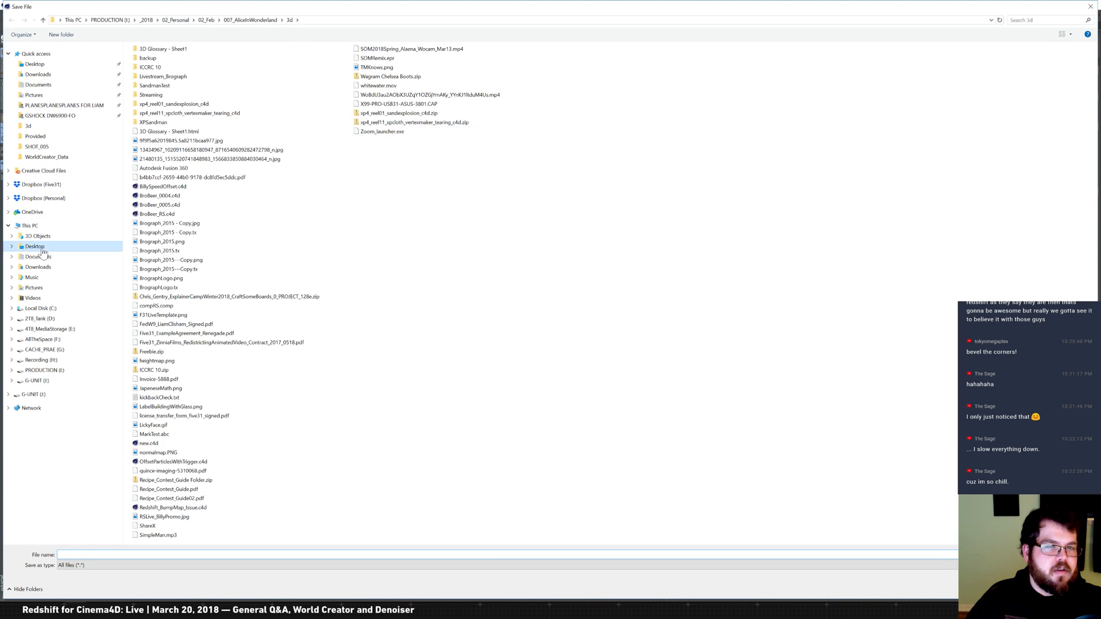
pyautogui.click(109, 555)
pyautogui.write('SageIG')
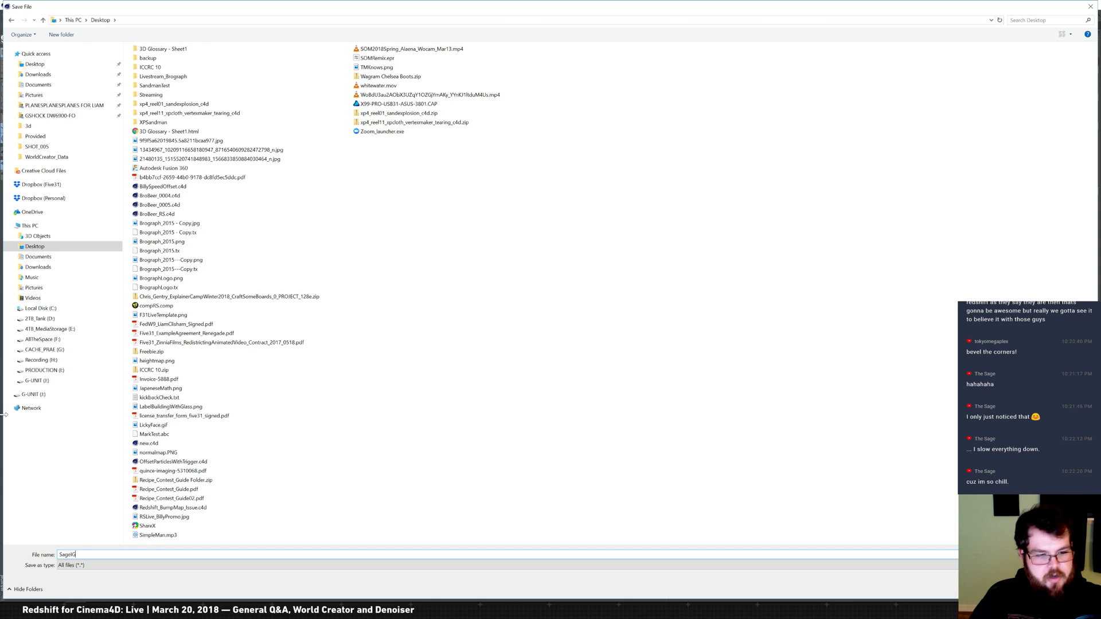
pyautogui.press('Return')
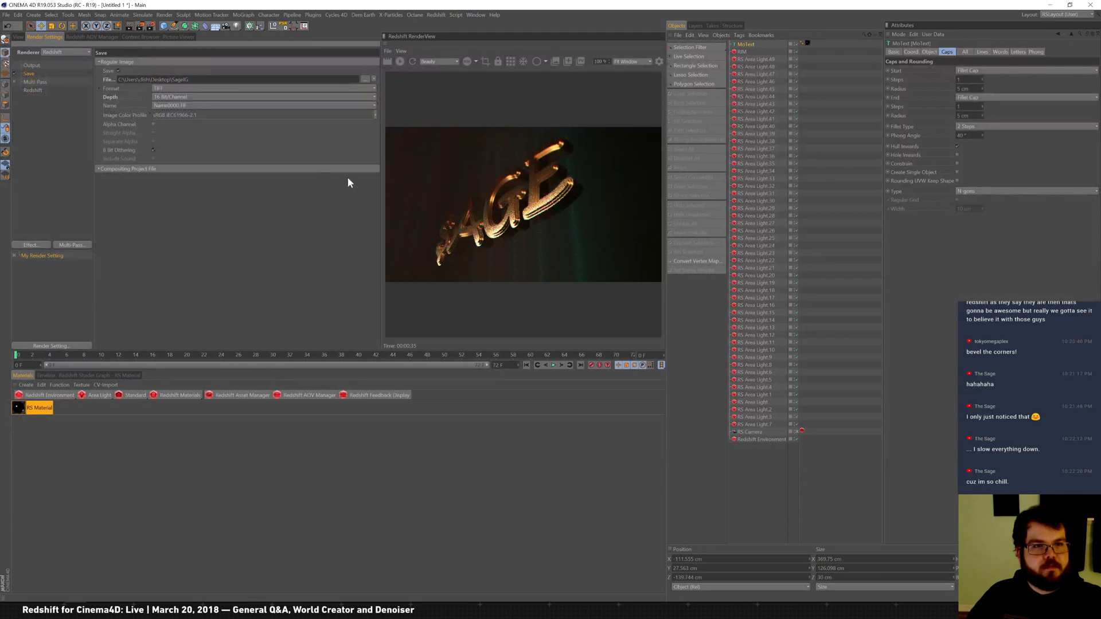
# Step: Set the render output resolution to 1920 by 1080 pixels
pyautogui.click(31, 66)
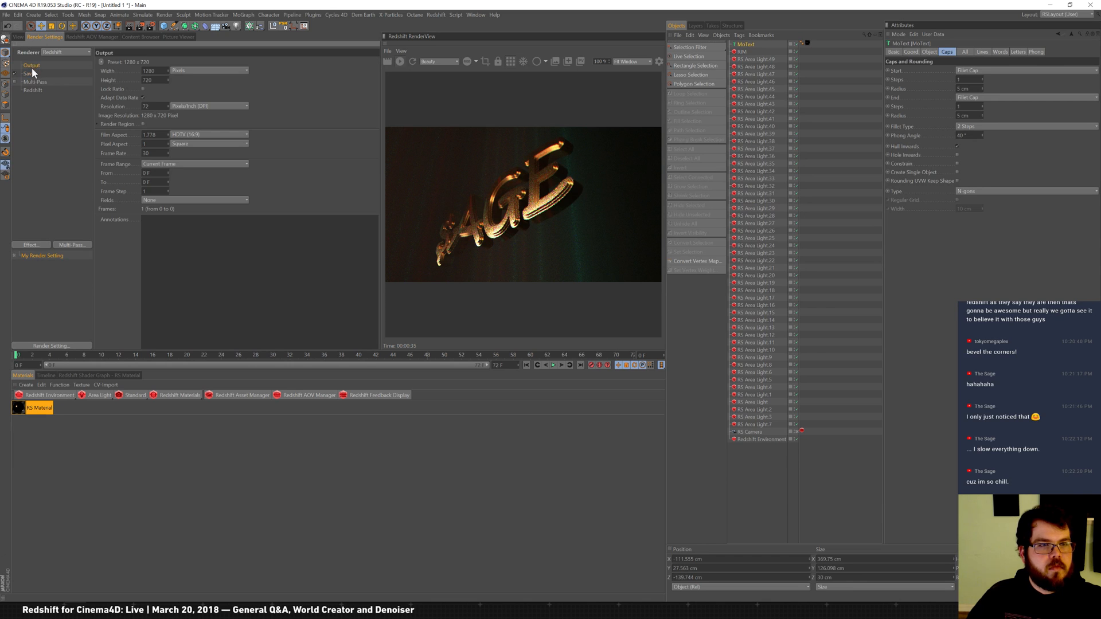
pyautogui.write('1920')
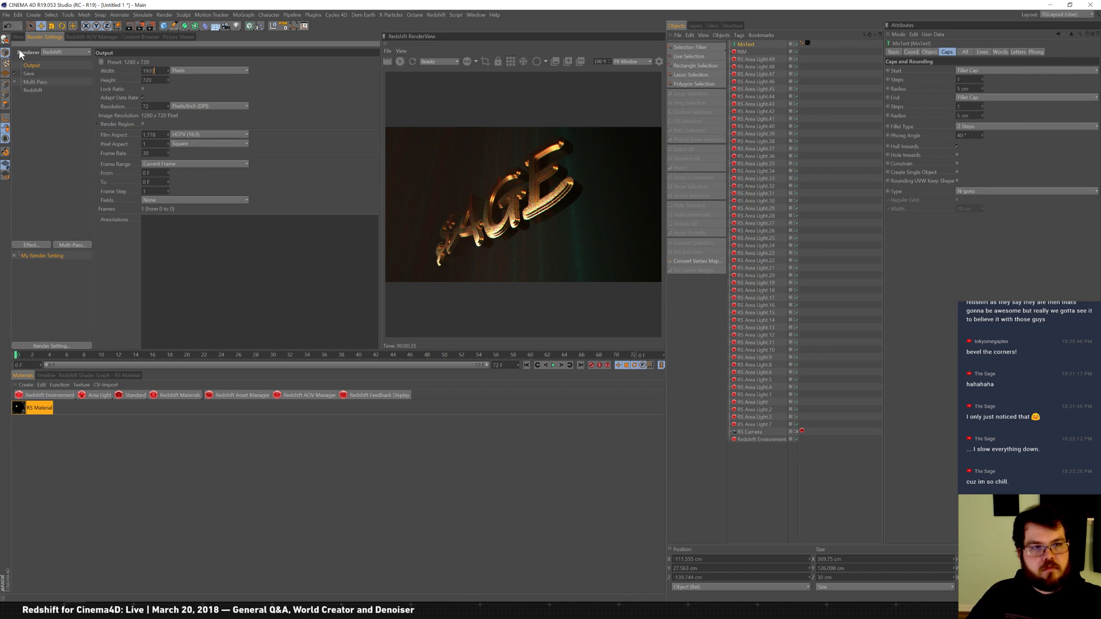
pyautogui.press('Return')
pyautogui.press('Tab')
pyautogui.write('1080')
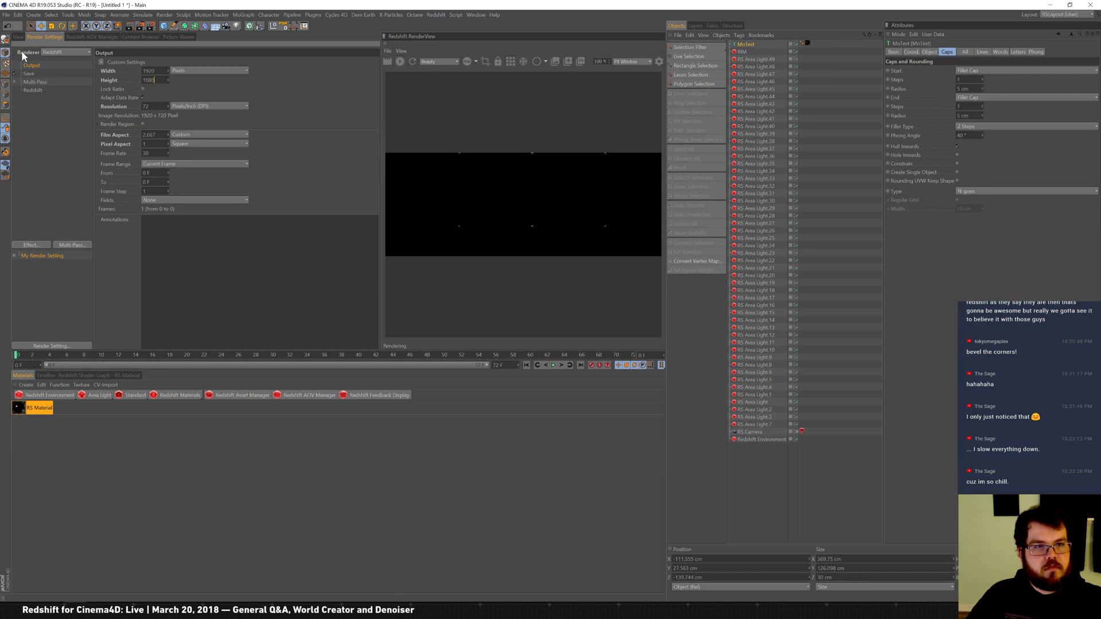
pyautogui.press('Return')
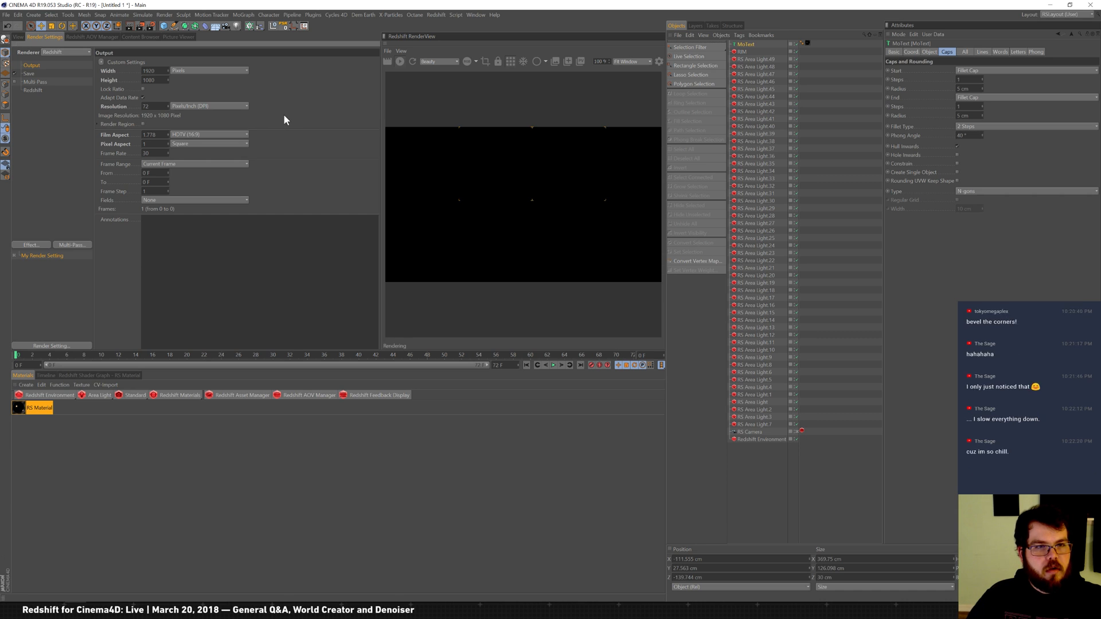
# Step: Render the current frame to the Picture Viewer and fit the view around the text as it renders
pyautogui.hotkey('ctrl', 's')
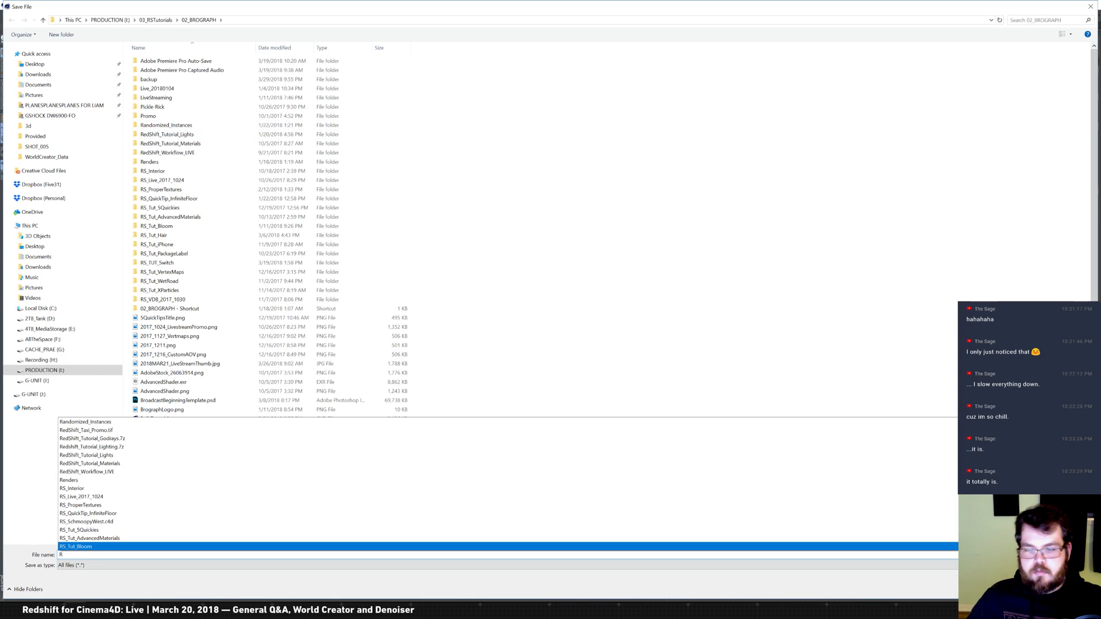
pyautogui.hotkey('shift', 'r')
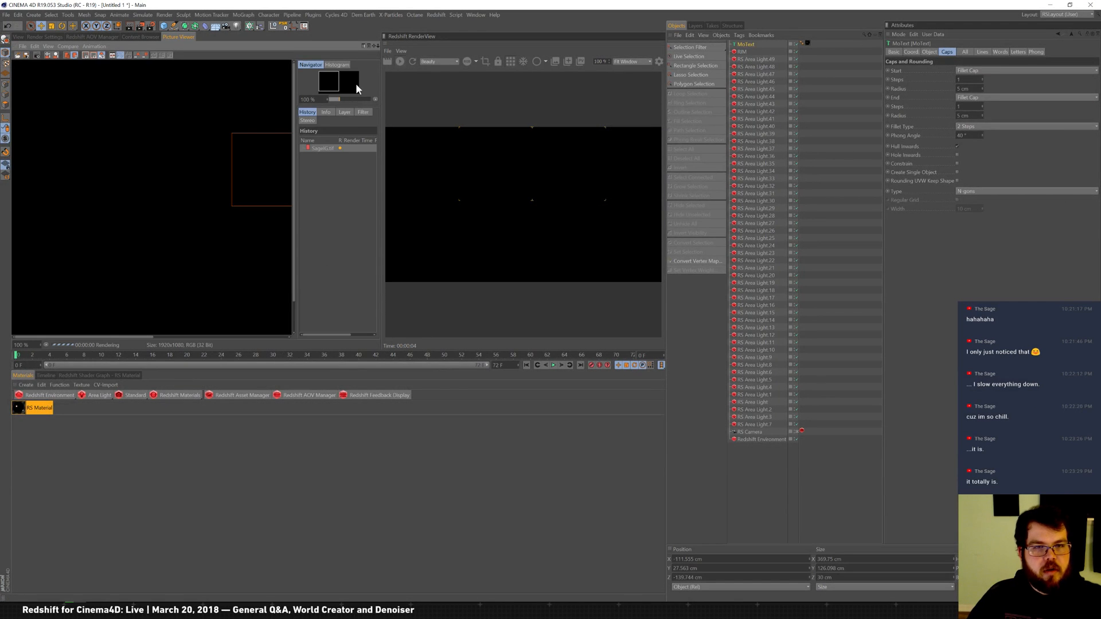
pyautogui.moveTo(344, 102); pyautogui.dragTo(335, 99)
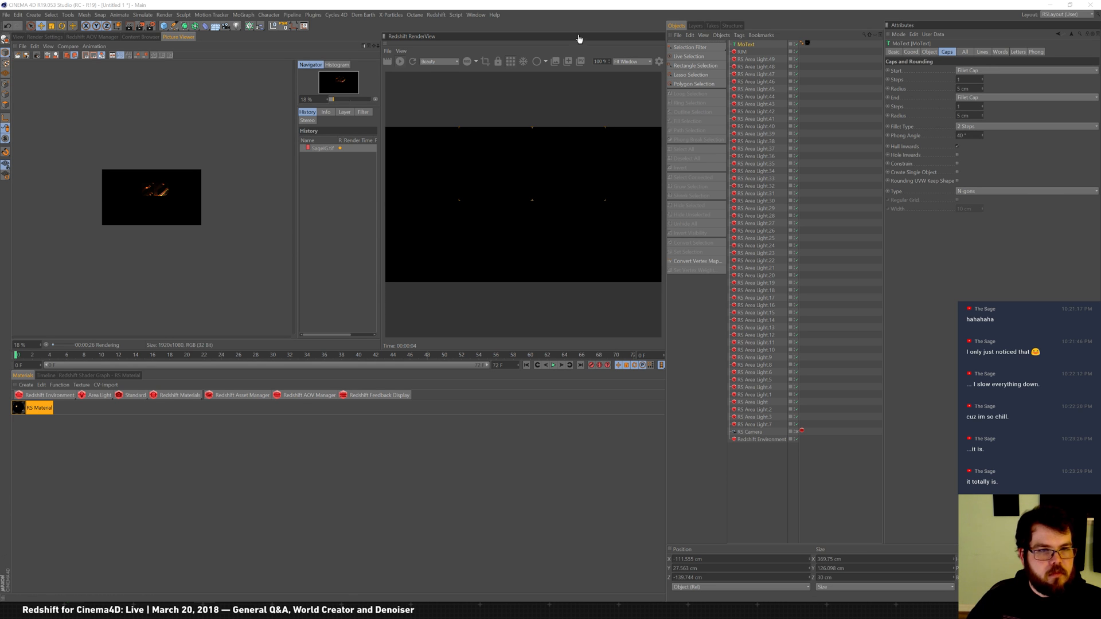
pyautogui.moveTo(332, 99); pyautogui.dragTo(340, 98)
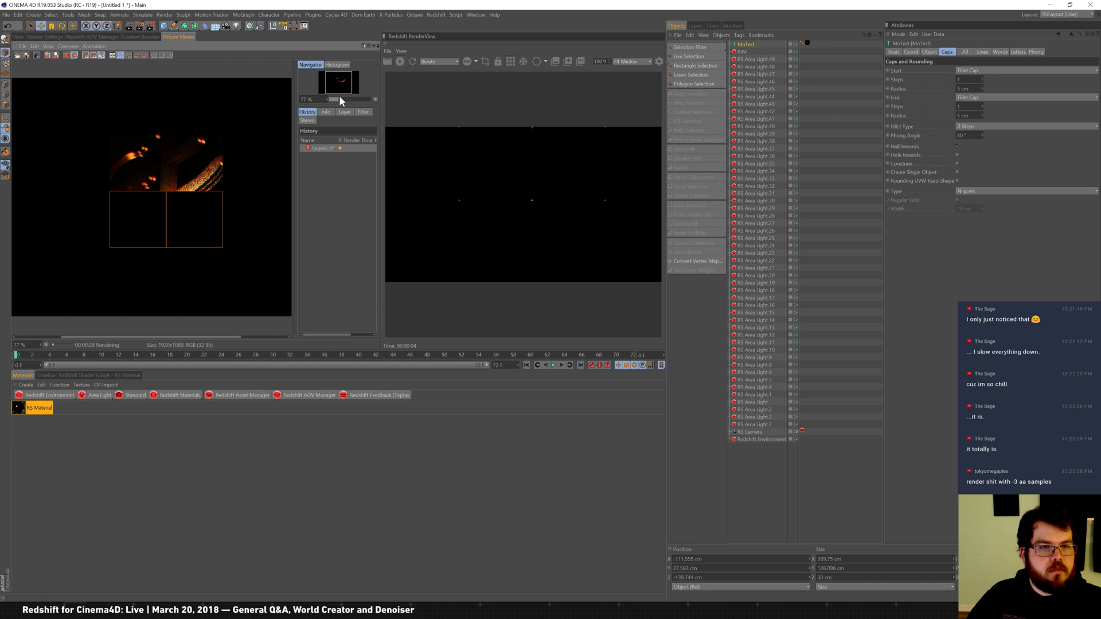
# Step: Enable the Picture Viewer filter with gamma 2.2, saturation 100%, brightness 50%, contrast 100% and exposure -1.1
pyautogui.click(363, 112)
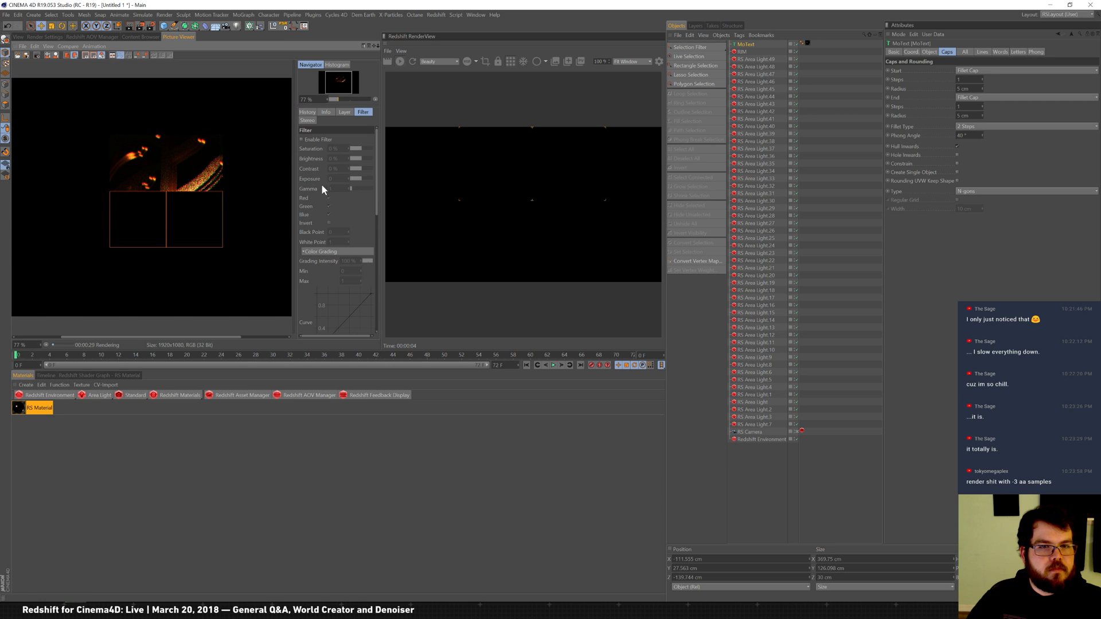
pyautogui.click(309, 141)
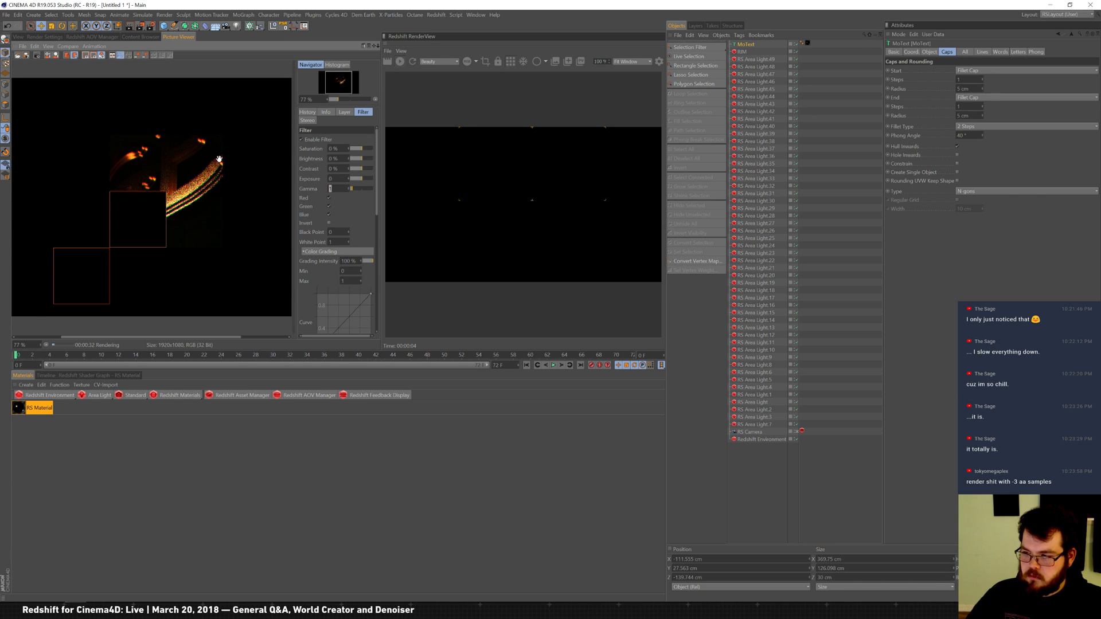
pyautogui.write('2.2')
pyautogui.press('Return')
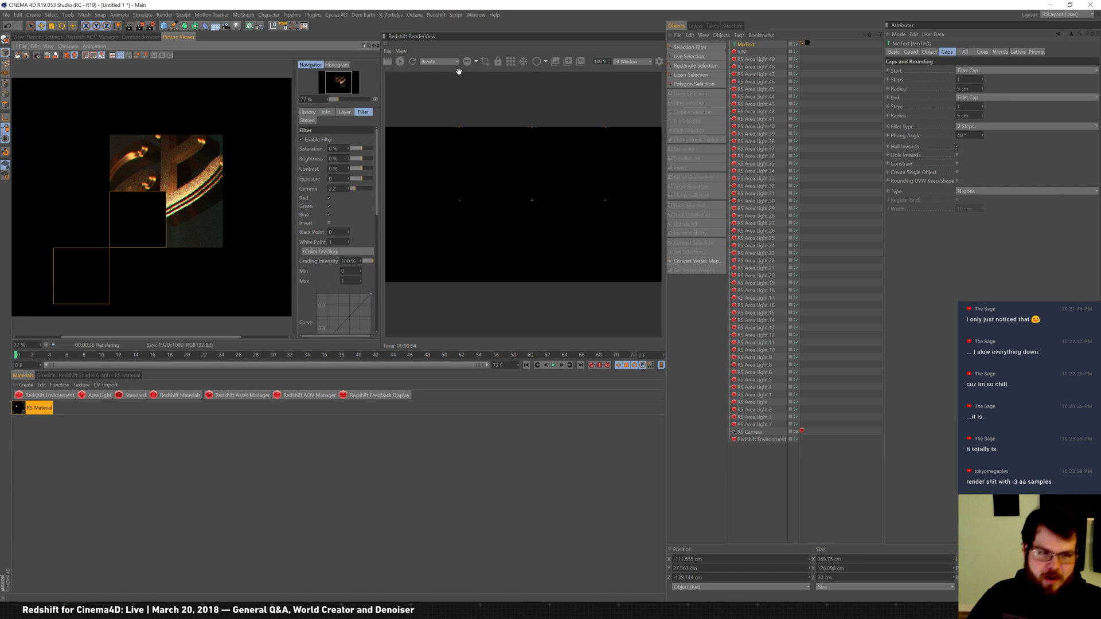
pyautogui.click(332, 100)
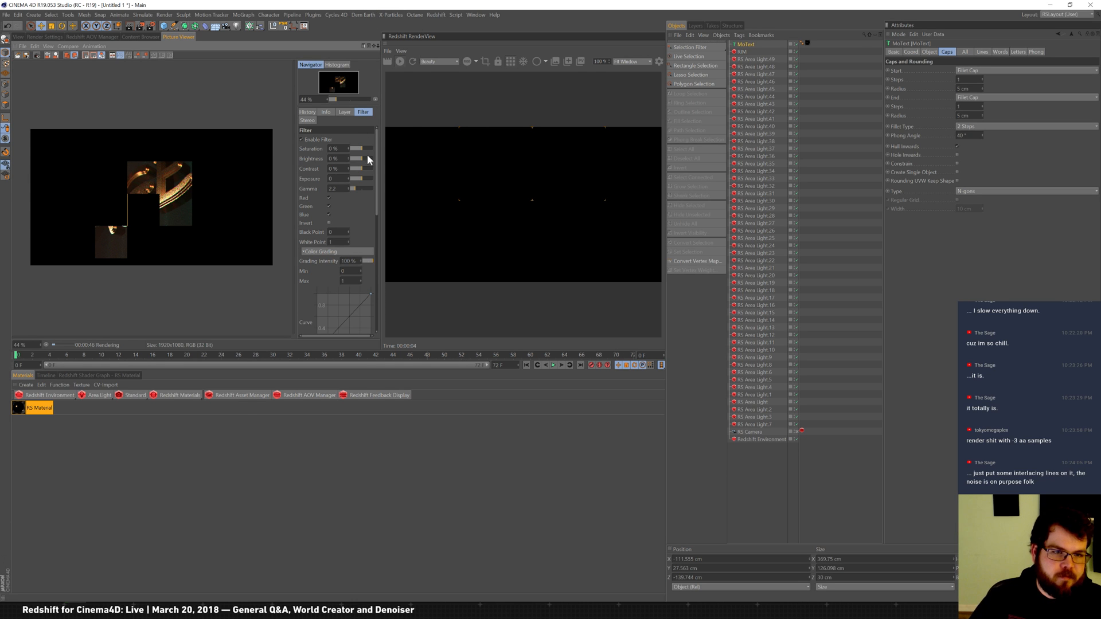
pyautogui.moveTo(367, 149); pyautogui.dragTo(360, 178)
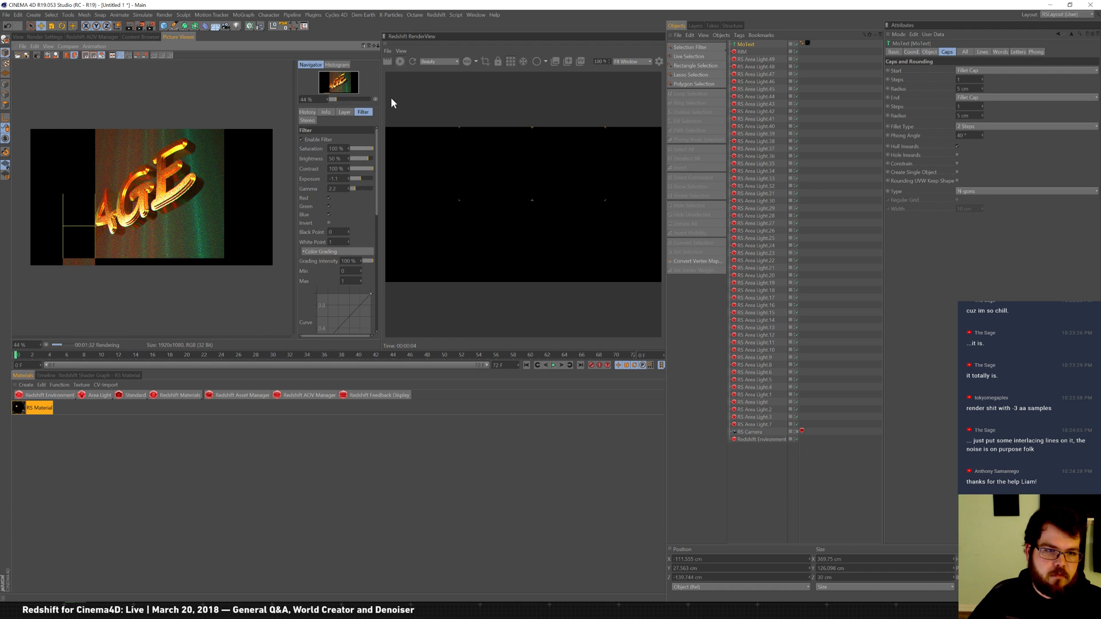
# Step: Inspect the rendering with the green, blue and red channels each switched off in turn and restored
pyautogui.click(329, 206)
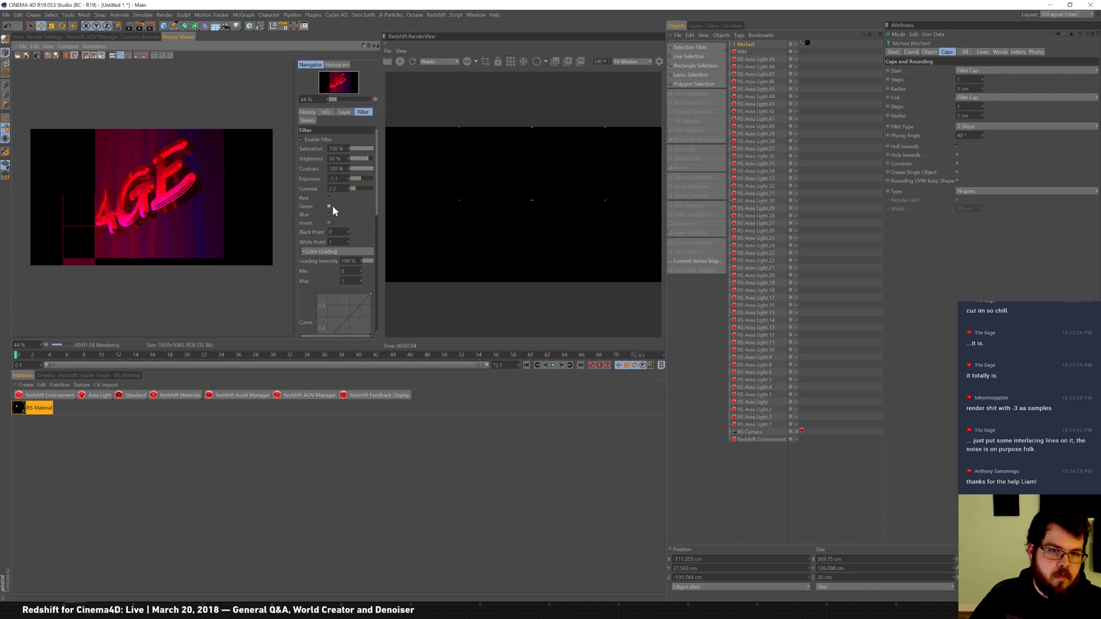
pyautogui.click(330, 205)
pyautogui.click(329, 214)
pyautogui.click(329, 214)
pyautogui.click(329, 198)
pyautogui.click(329, 198)
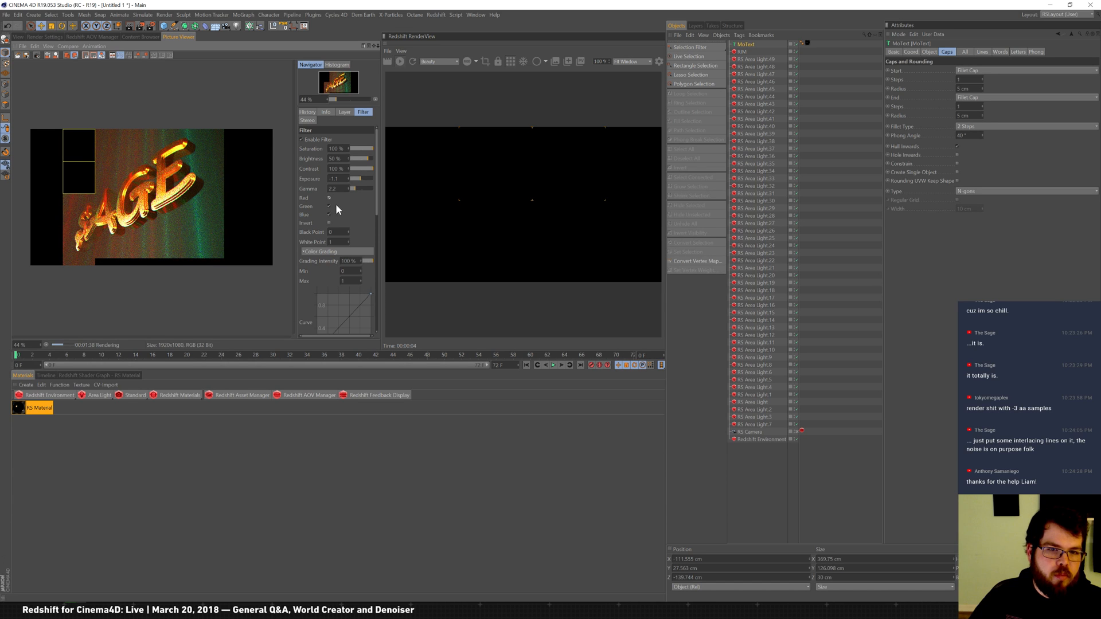
# Step: Adjust the Picture Viewer filter's black point to 0.43 and its white point to 1.63
pyautogui.moveTo(349, 232)
pyautogui.mouseDown()
pyautogui.moveTo(358, 218)
pyautogui.moveTo(349, 274)
pyautogui.moveTo(361, 227)
pyautogui.mouseUp()
pyautogui.moveTo(342, 263)
pyautogui.mouseDown()
pyautogui.moveTo(333, 280)
pyautogui.moveTo(368, 211)
pyautogui.moveTo(322, 304)
pyautogui.moveTo(370, 226)
pyautogui.moveTo(345, 246)
pyautogui.moveTo(329, 311)
pyautogui.moveTo(350, 237)
pyautogui.moveTo(347, 297)
pyautogui.moveTo(348, 232)
pyautogui.moveTo(347, 273)
pyautogui.mouseUp()
pyautogui.moveTo(346, 254); pyautogui.dragTo(357, 301)
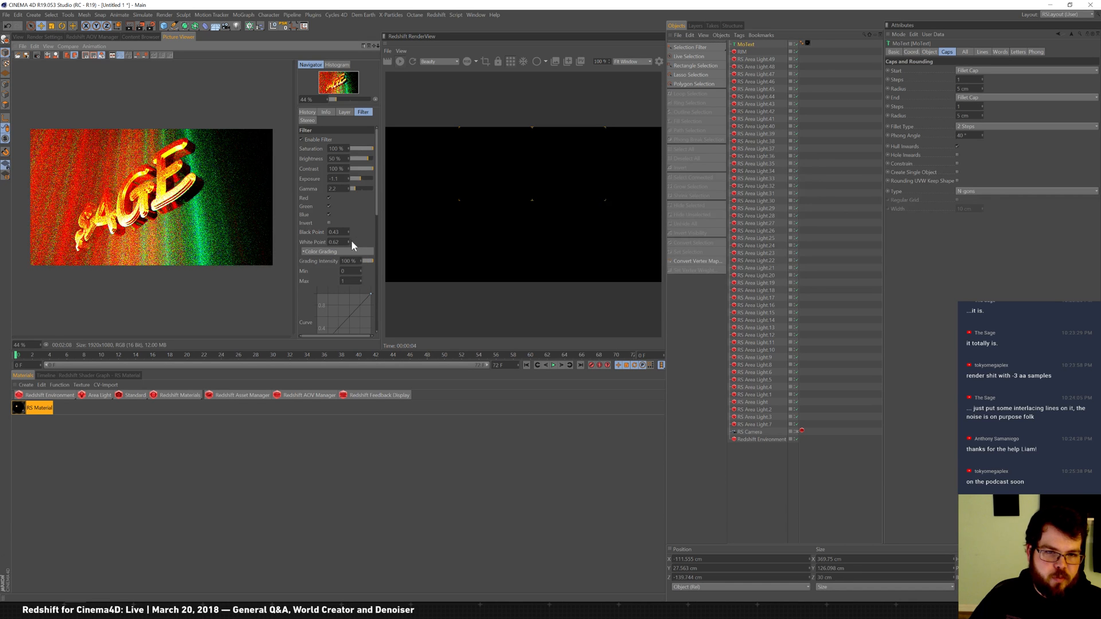
pyautogui.moveTo(350, 244); pyautogui.dragTo(329, 310)
pyautogui.moveTo(342, 257); pyautogui.dragTo(328, 298)
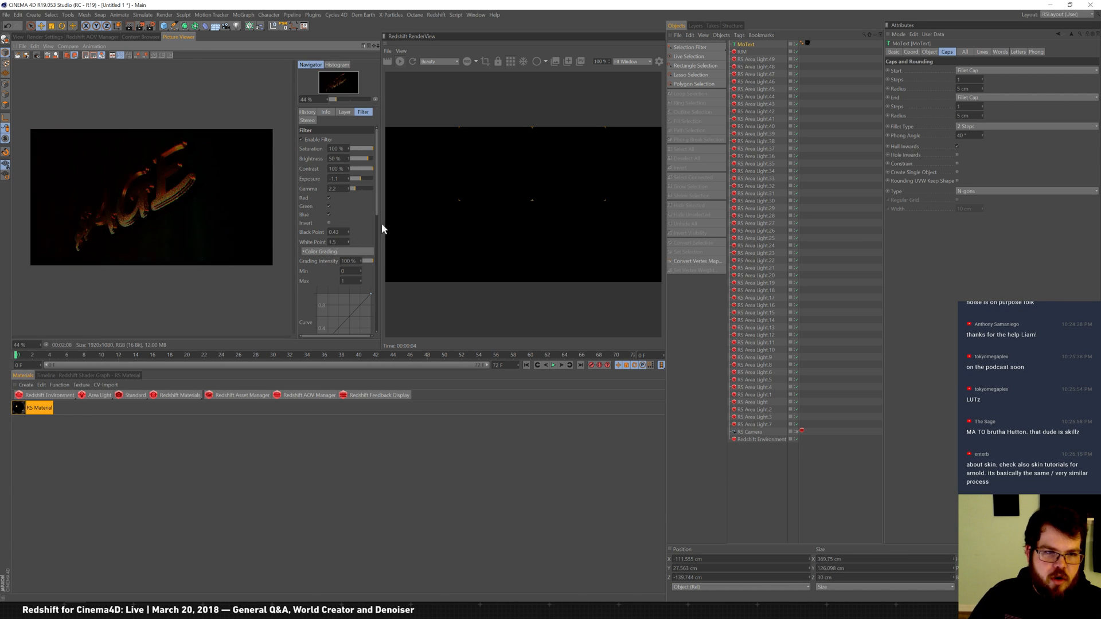
pyautogui.moveTo(331, 249); pyautogui.dragTo(374, 277)
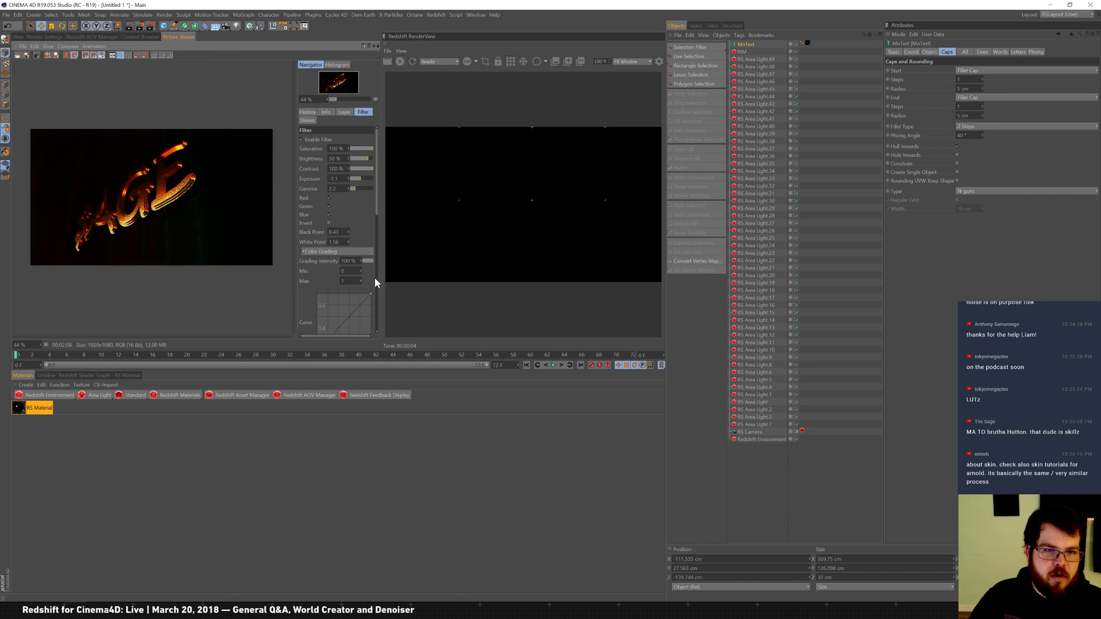
# Step: Launch Photoshop and dismiss the Extensis plug-in notice
pyautogui.press('super')
pyautogui.write('photo')
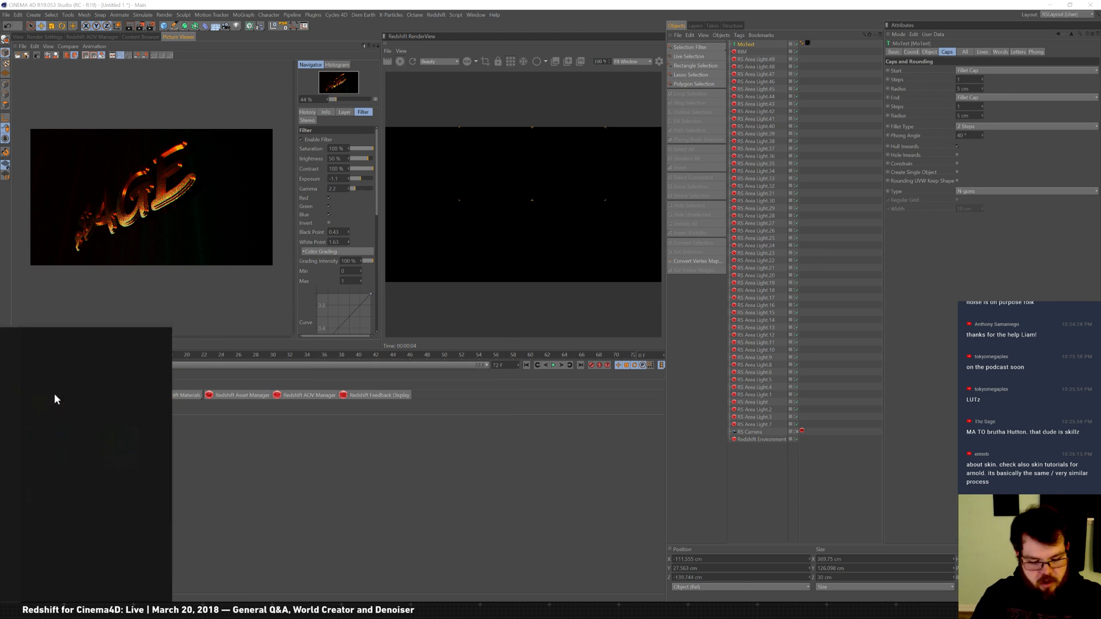
pyautogui.press('Return')
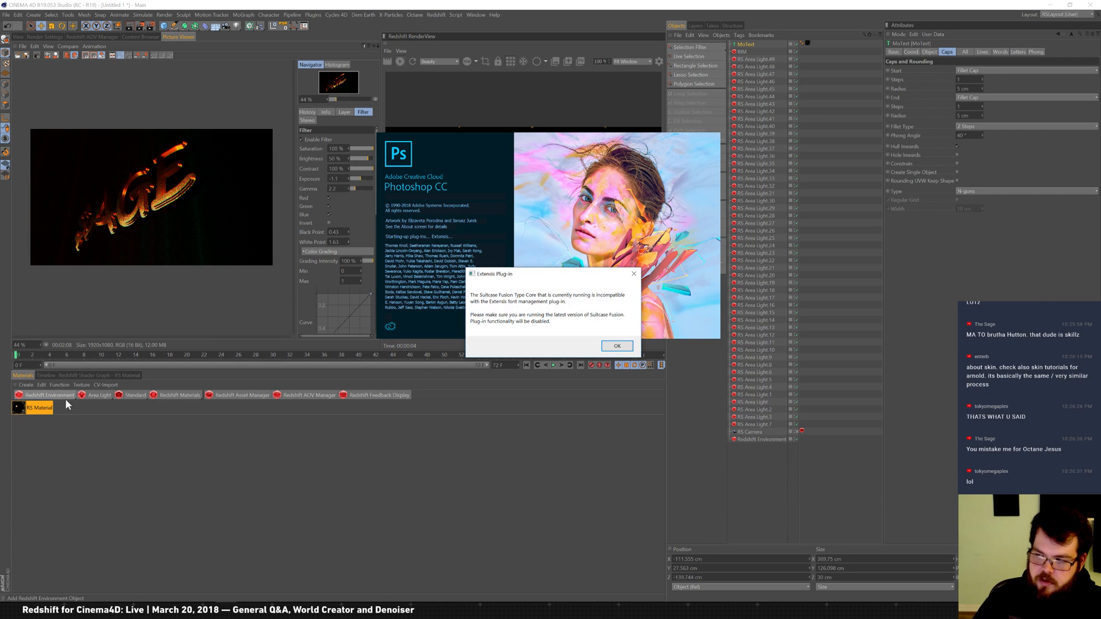
pyautogui.click(617, 347)
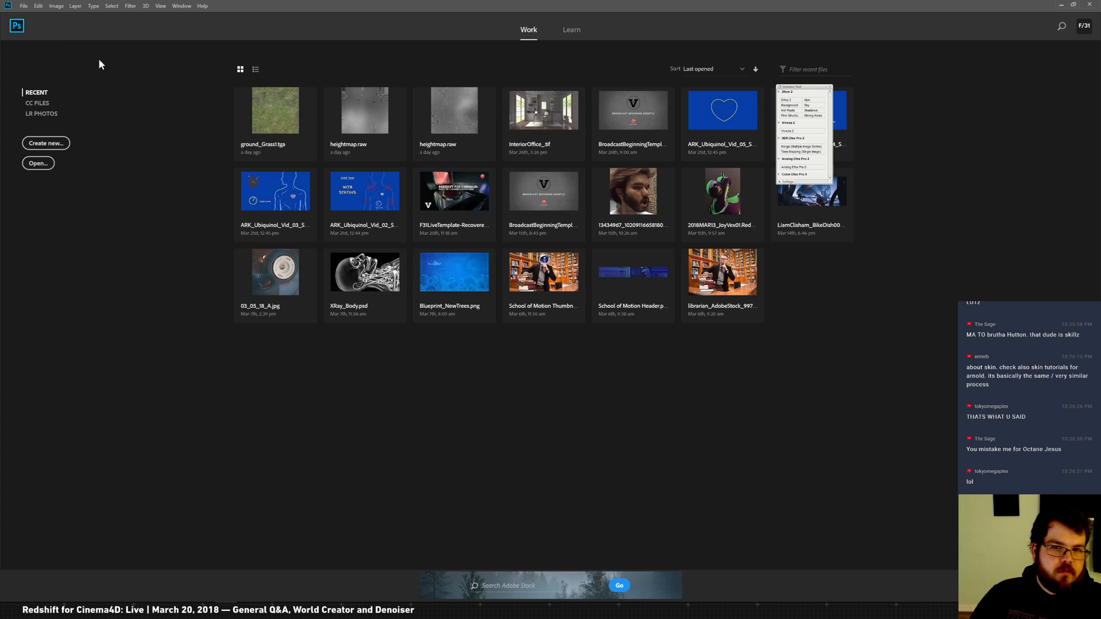
# Step: Open the rendered SageIG.tif image from the Desktop
pyautogui.click(37, 164)
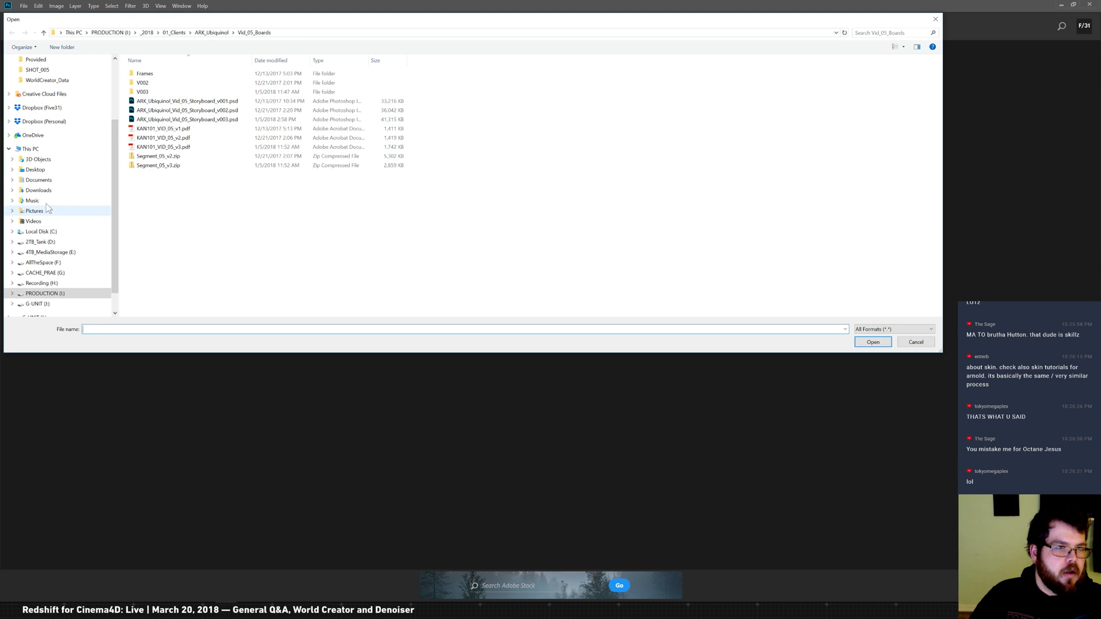
pyautogui.click(36, 170)
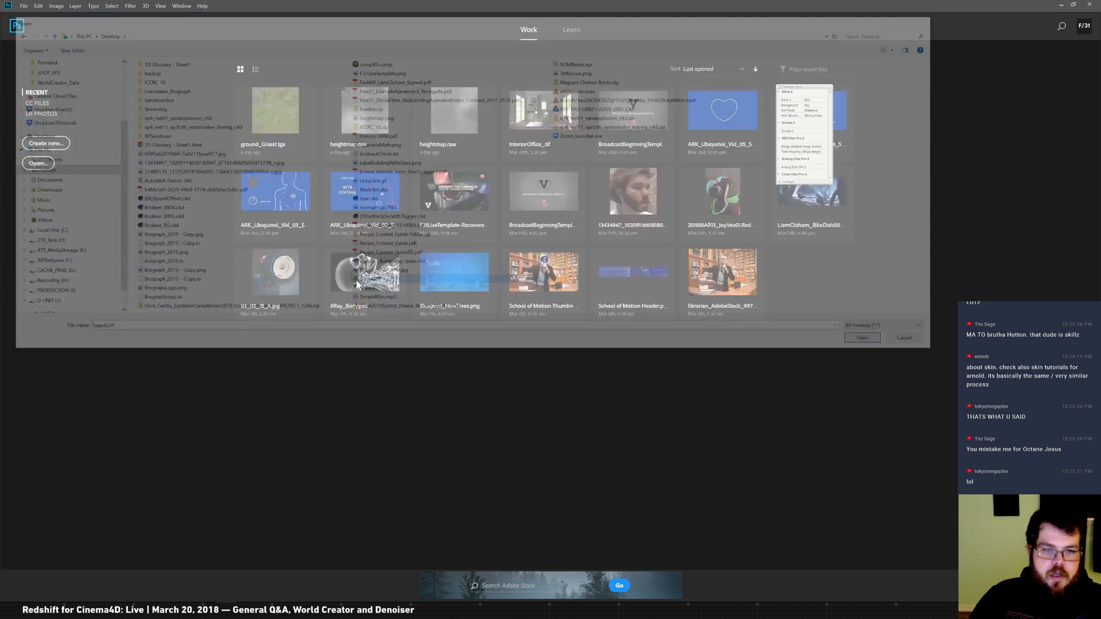
pyautogui.doubleClick(362, 282)
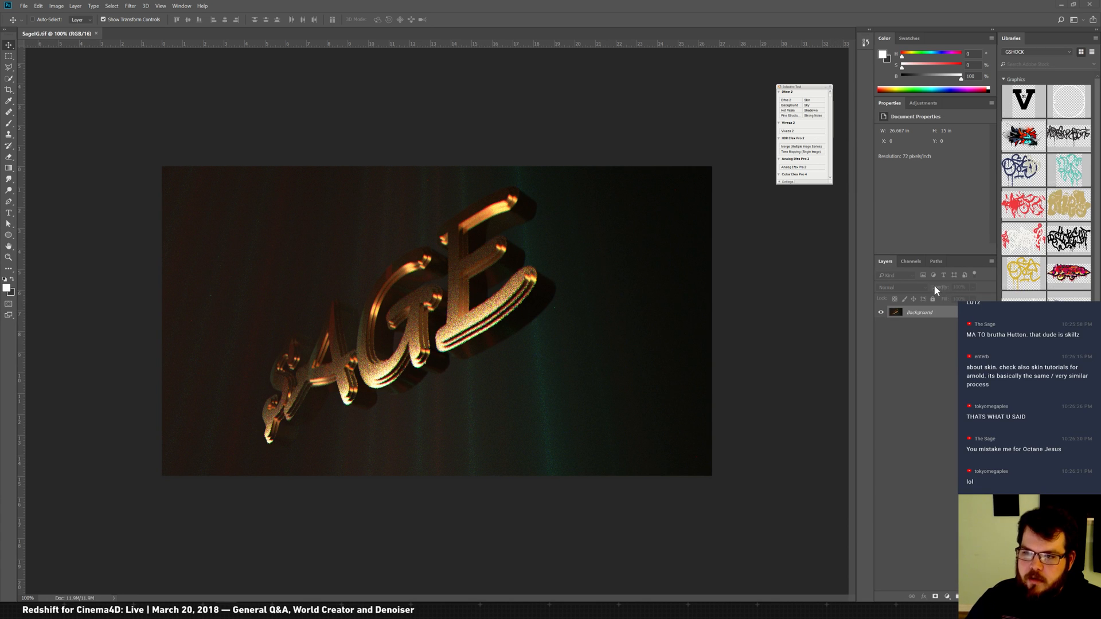
# Step: Add a Levels adjustment layer and lower its white input level strongly to brighten the image
pyautogui.click(928, 105)
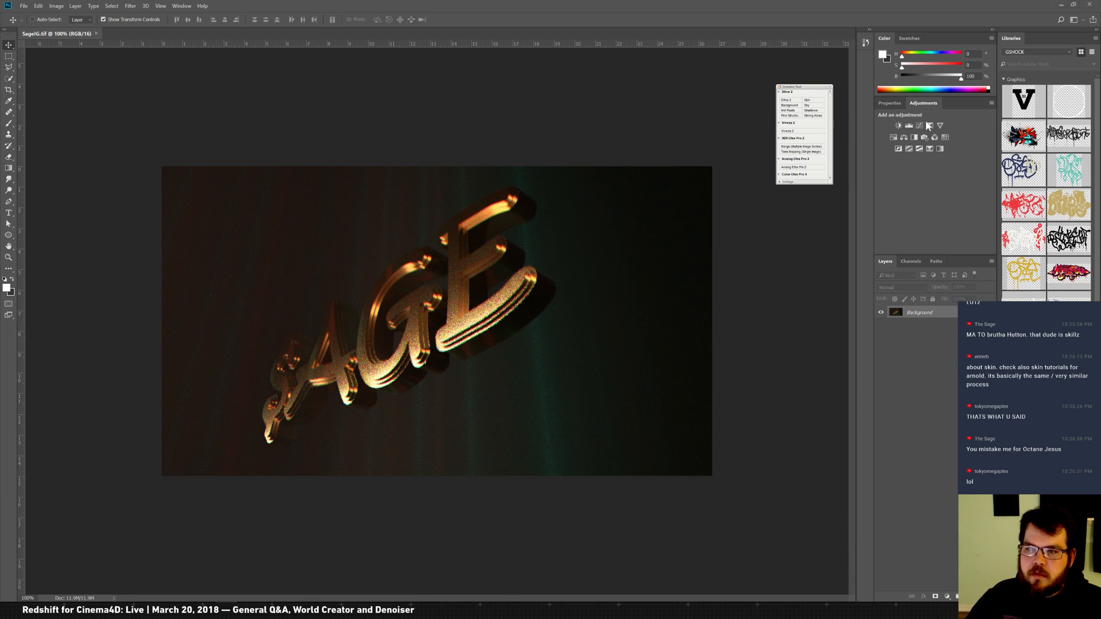
pyautogui.click(919, 125)
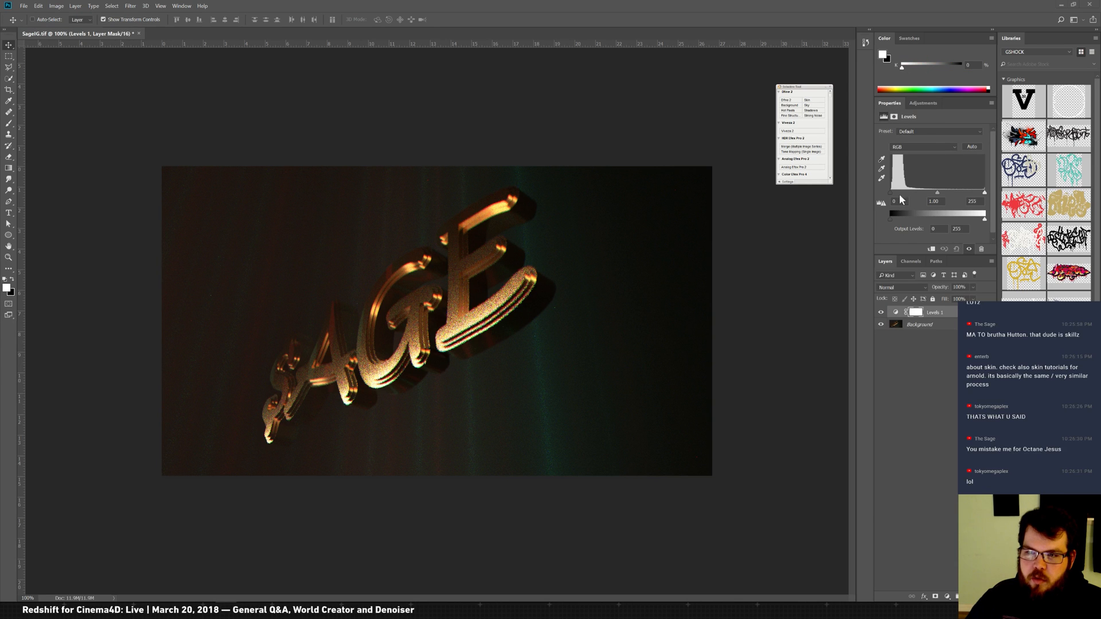
pyautogui.moveTo(984, 194); pyautogui.dragTo(912, 195)
# Step: Duplicate the Background layer and restrict the copy's advanced blending to the red channel only
pyautogui.click(929, 325)
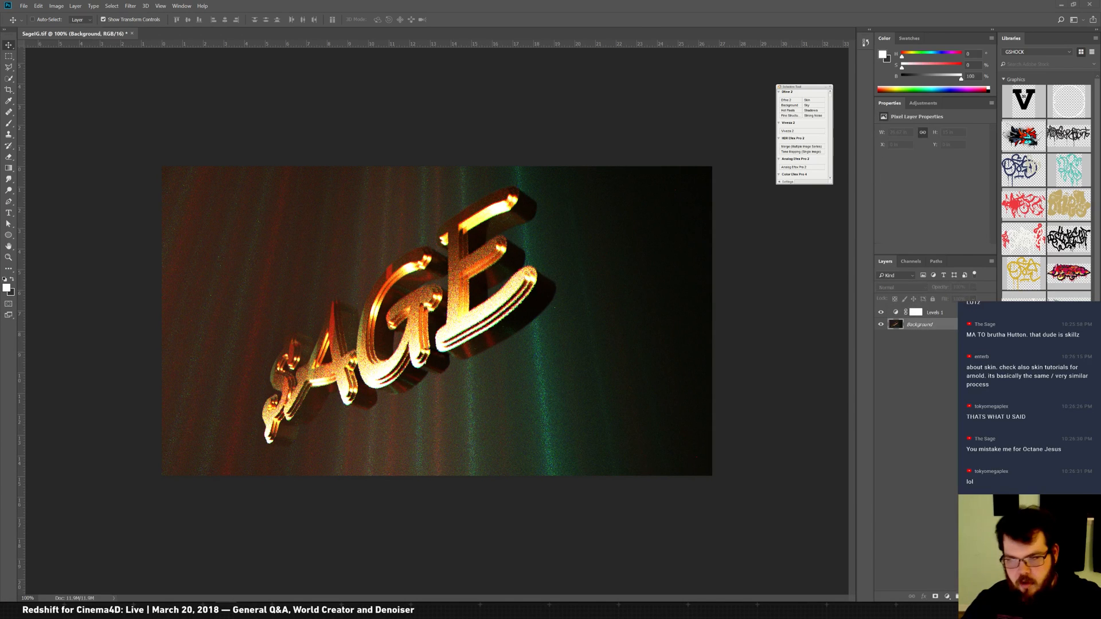
pyautogui.hotkey('ctrl', 'j')
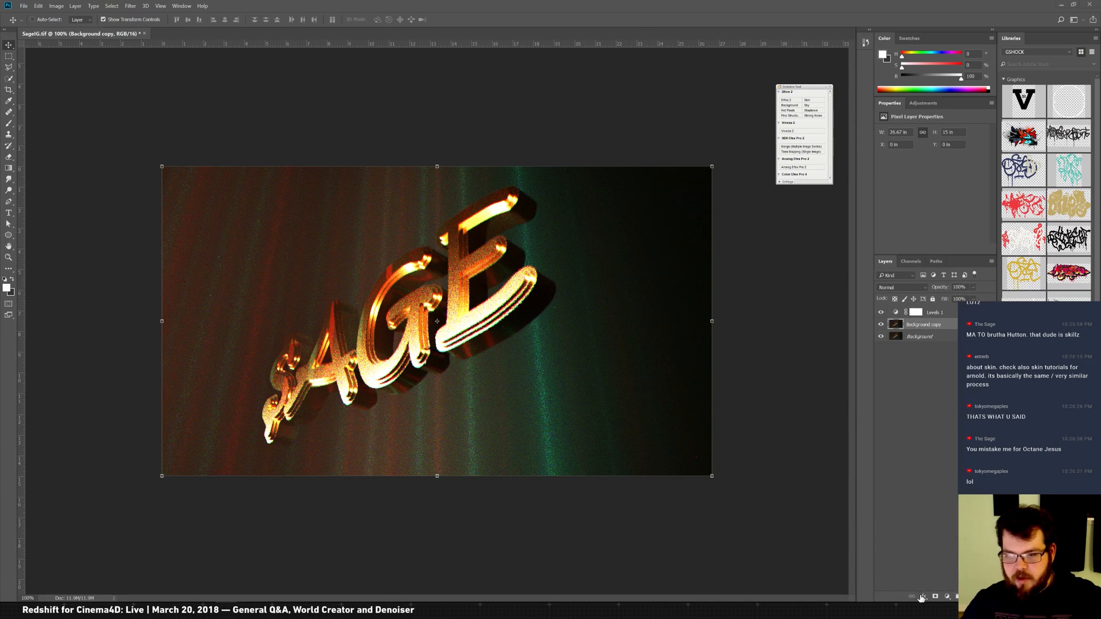
pyautogui.click(924, 597)
pyautogui.click(936, 511)
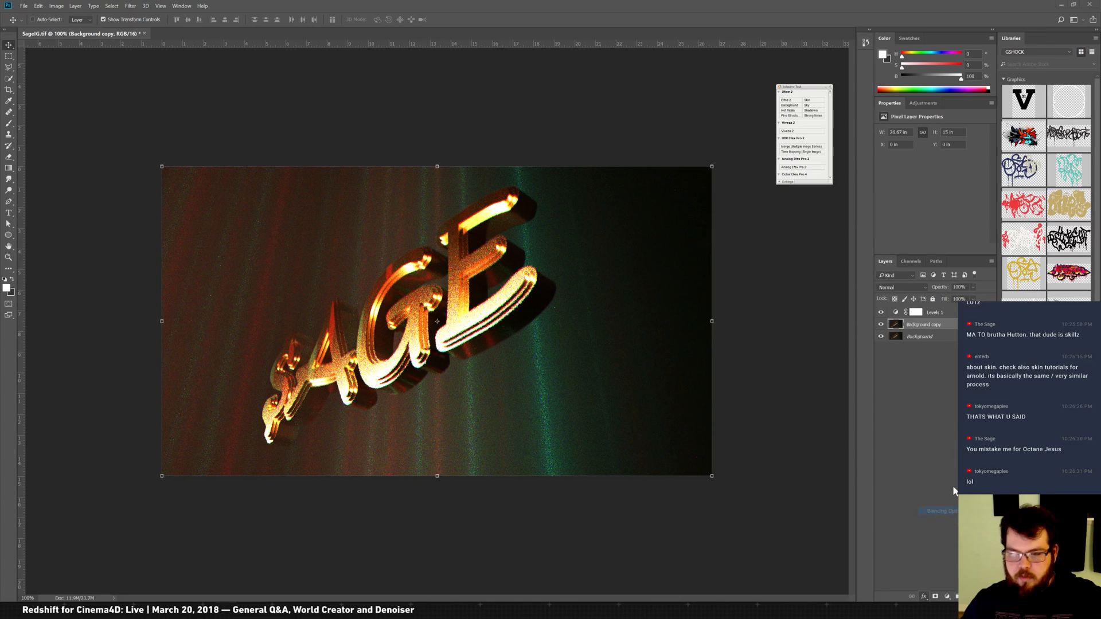
pyautogui.click(895, 90)
pyautogui.click(877, 90)
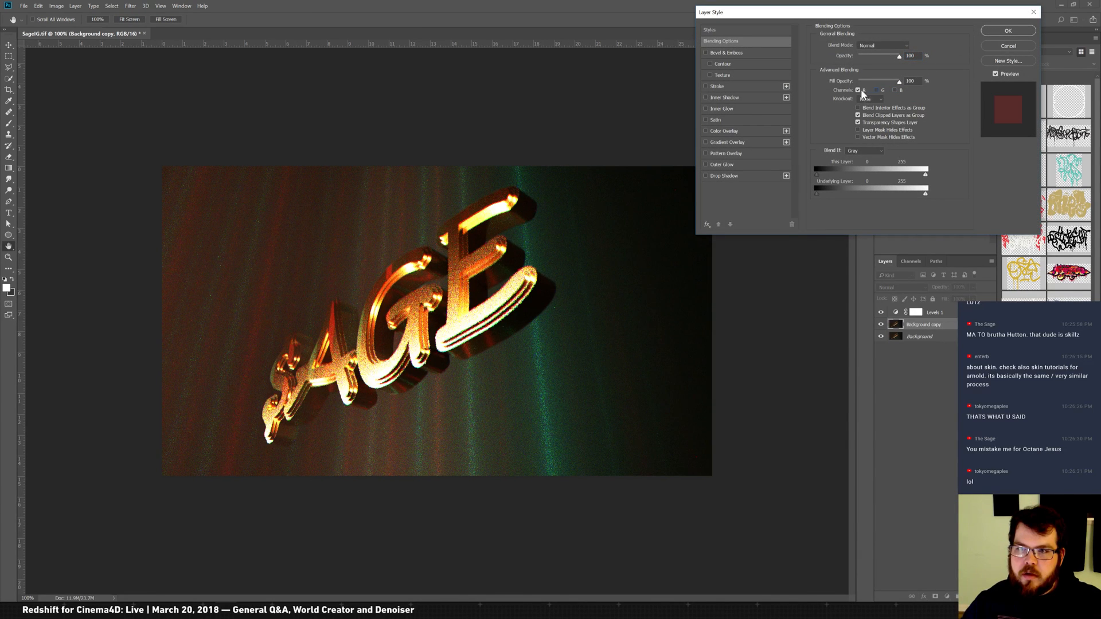
pyautogui.click(877, 90)
pyautogui.click(993, 32)
pyautogui.press('v')
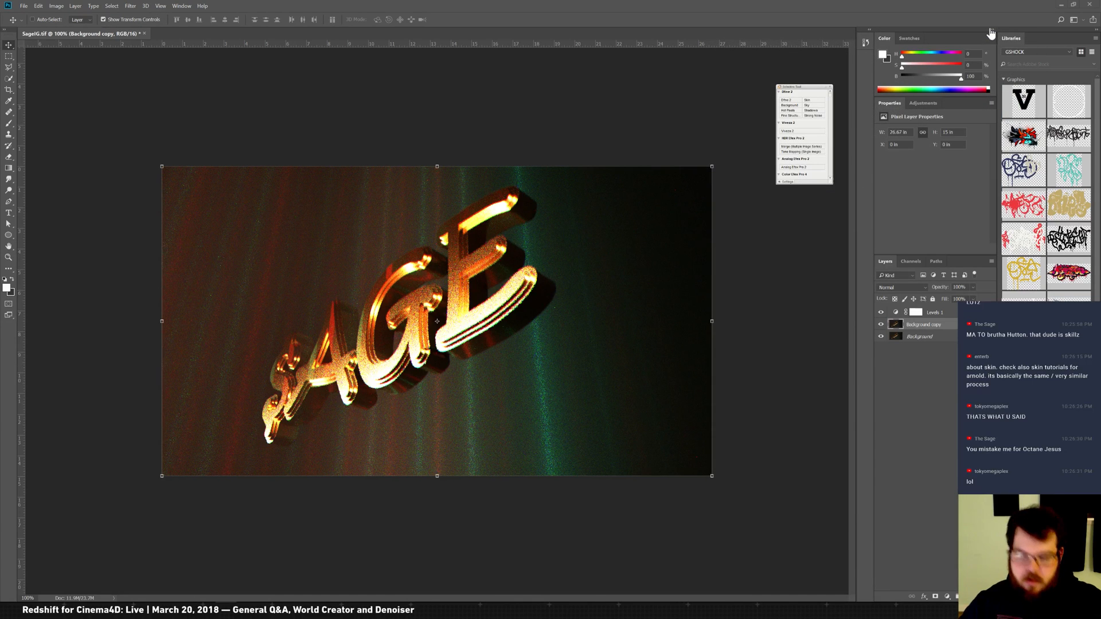
# Step: Nudge the red-channel copy of the background about 0.14 in to the left of the original image
pyautogui.press('Left')
pyautogui.press('Left')
pyautogui.press('Left')
pyautogui.press('Left')
pyautogui.press('Left')
pyautogui.press('Left')
pyautogui.press('Left')
pyautogui.press('Left')
pyautogui.press('Left')
pyautogui.press('Left')
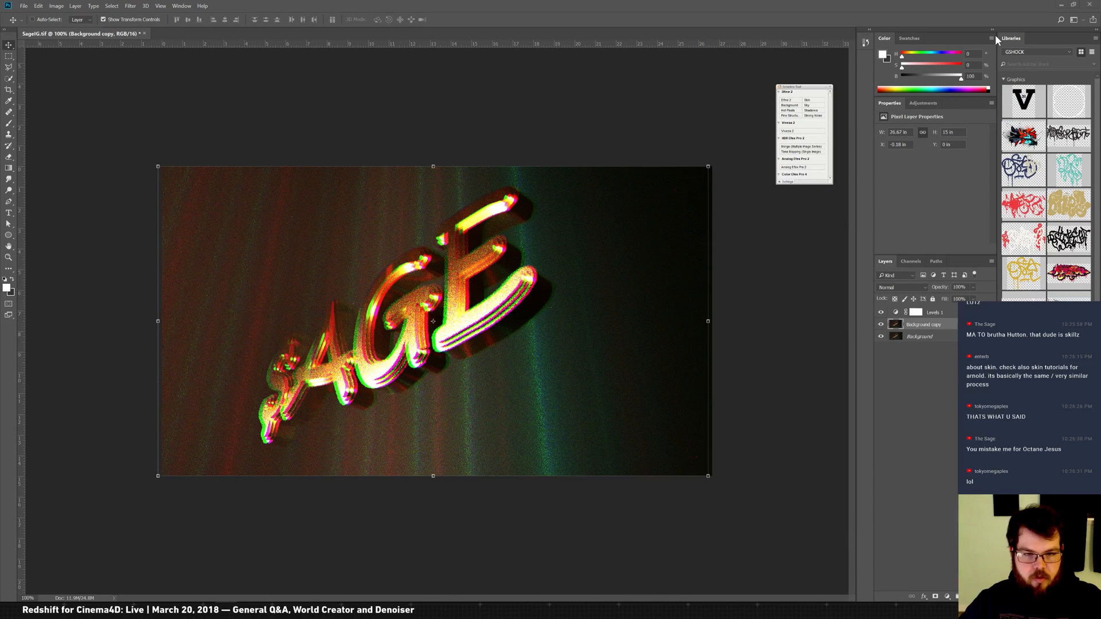
pyautogui.press('Right')
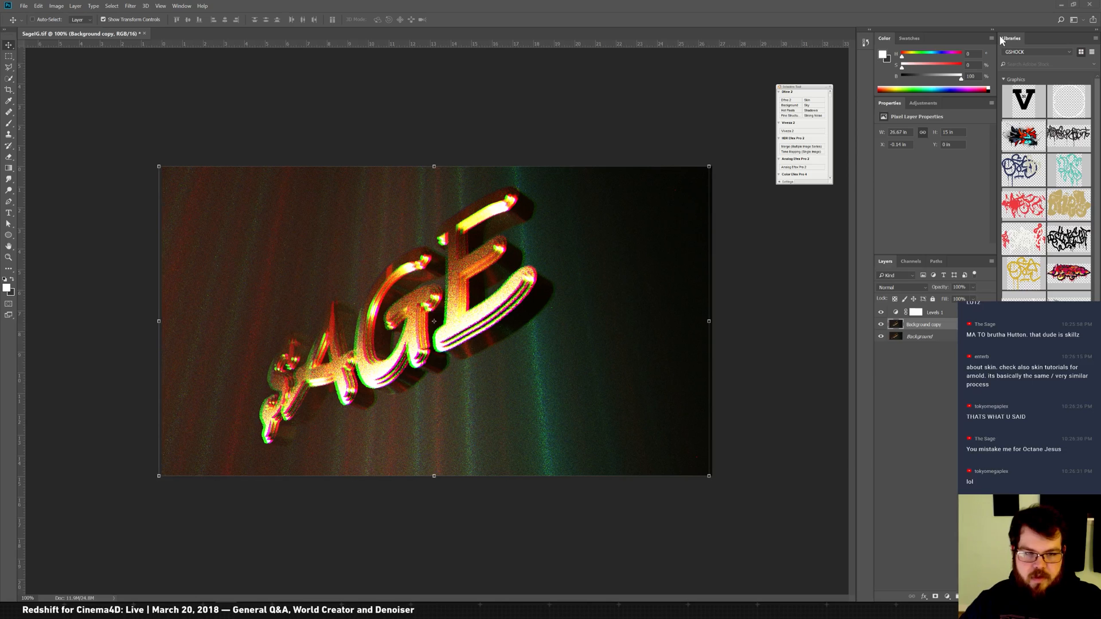
# Step: Duplicate the offset red copy, shift the duplicate back to X 0 in, and restrict its advanced blending to the blue channel only
pyautogui.hotkey('ctrl', 'j')
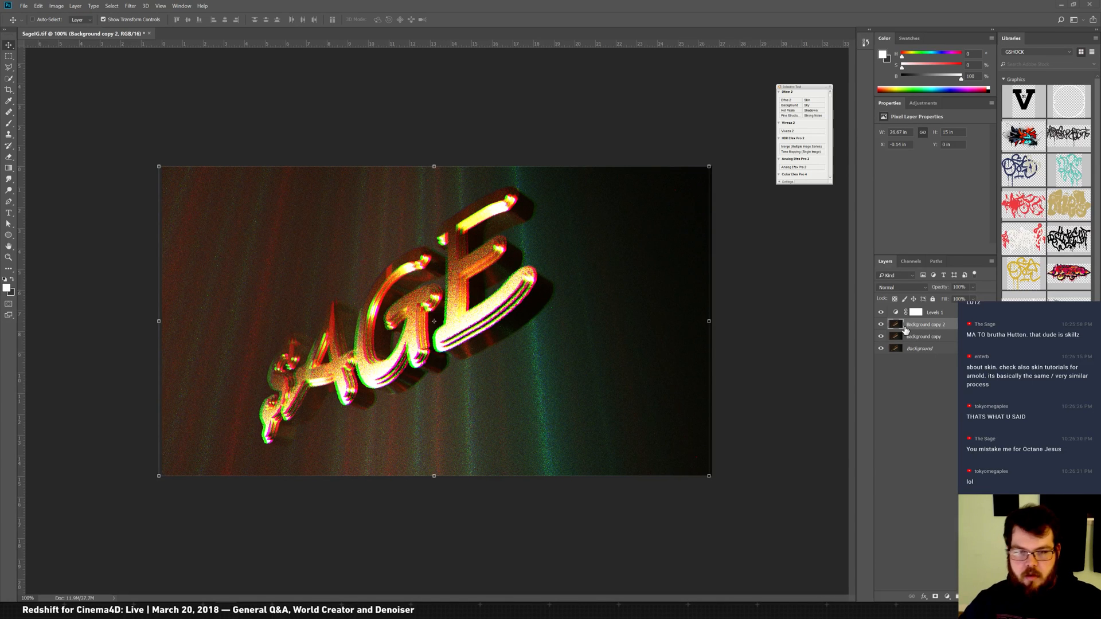
pyautogui.hotkey('shift', 'Right')
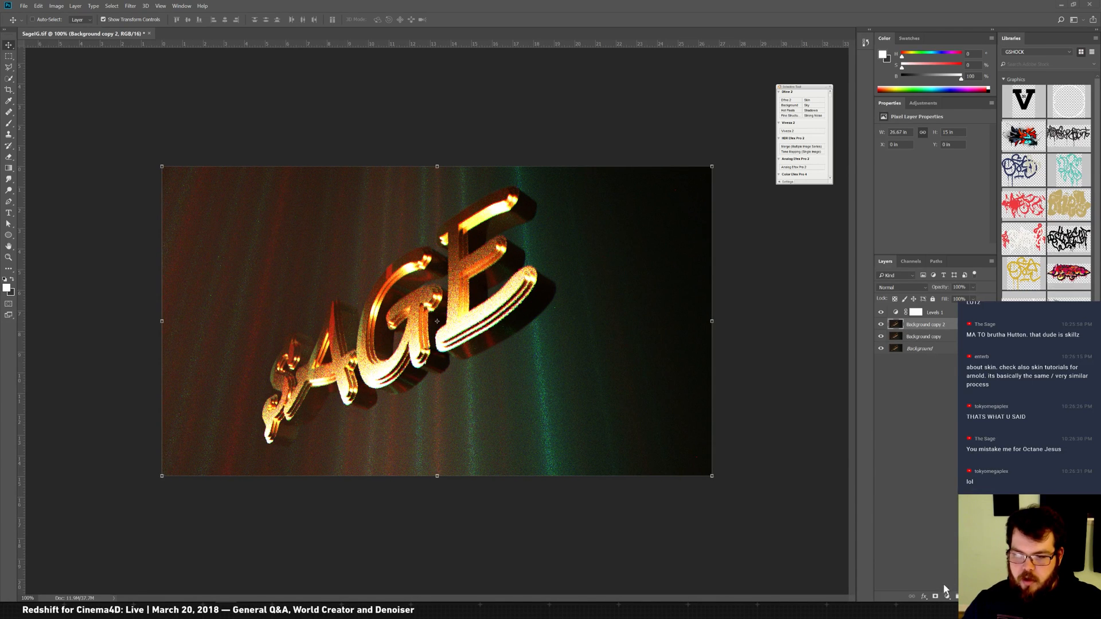
pyautogui.doubleClick(970, 325)
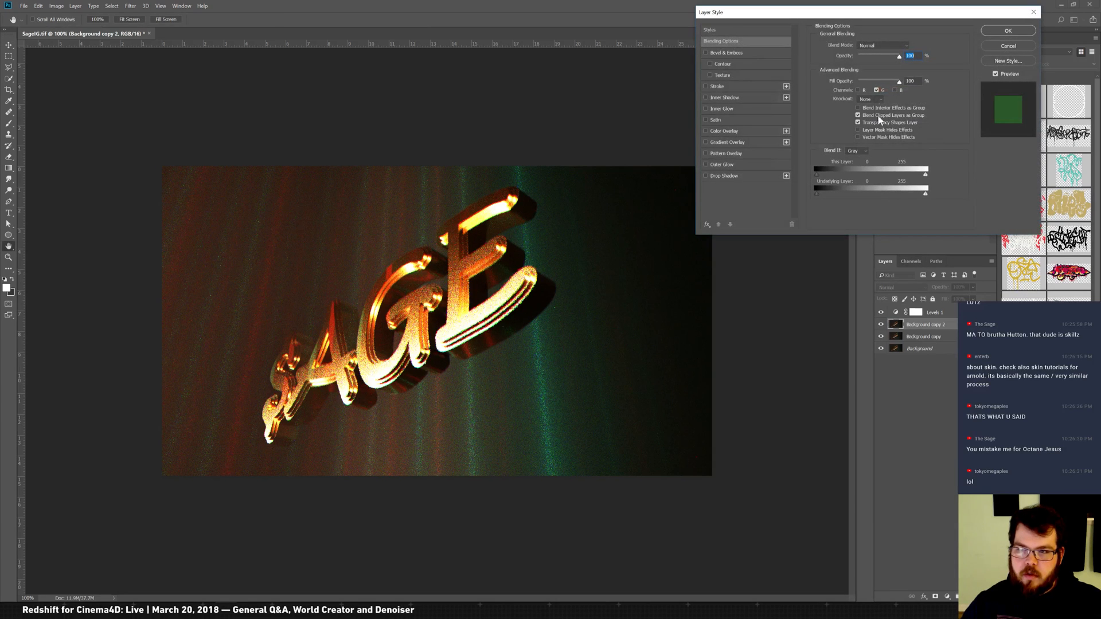
pyautogui.click(876, 91)
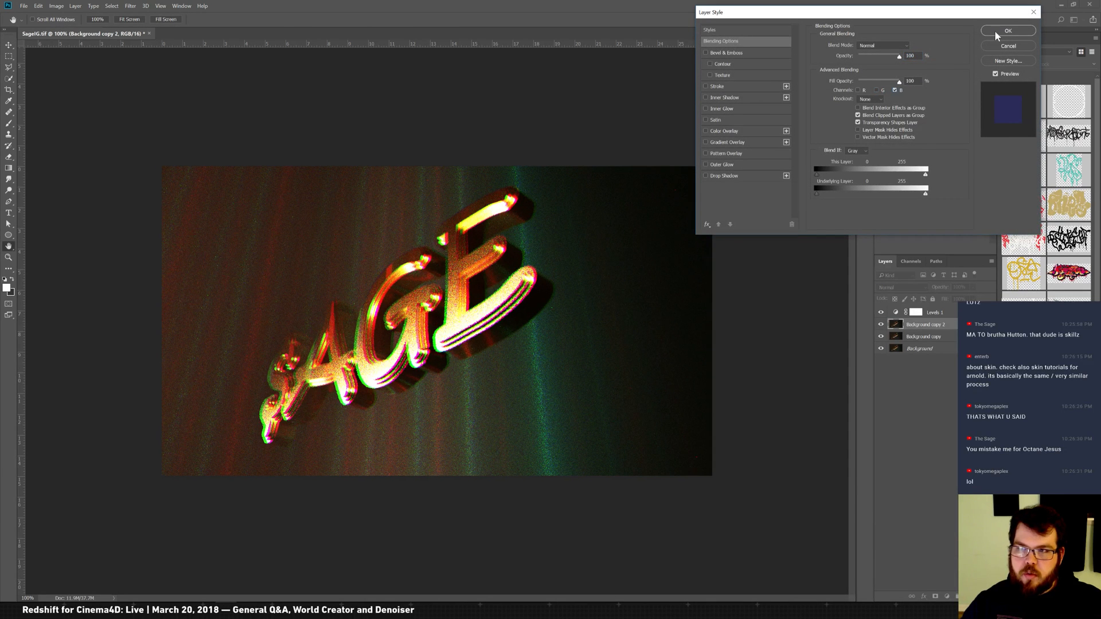
pyautogui.click(1007, 30)
# Step: Nudge the blue-channel copy upward by 0.28 in
pyautogui.press('Up')
pyautogui.press('Up')
pyautogui.press('Up')
pyautogui.press('Up')
pyautogui.press('Up')
pyautogui.press('Up')
pyautogui.press('Up')
pyautogui.press('Up')
pyautogui.press('Up')
pyautogui.press('Up')
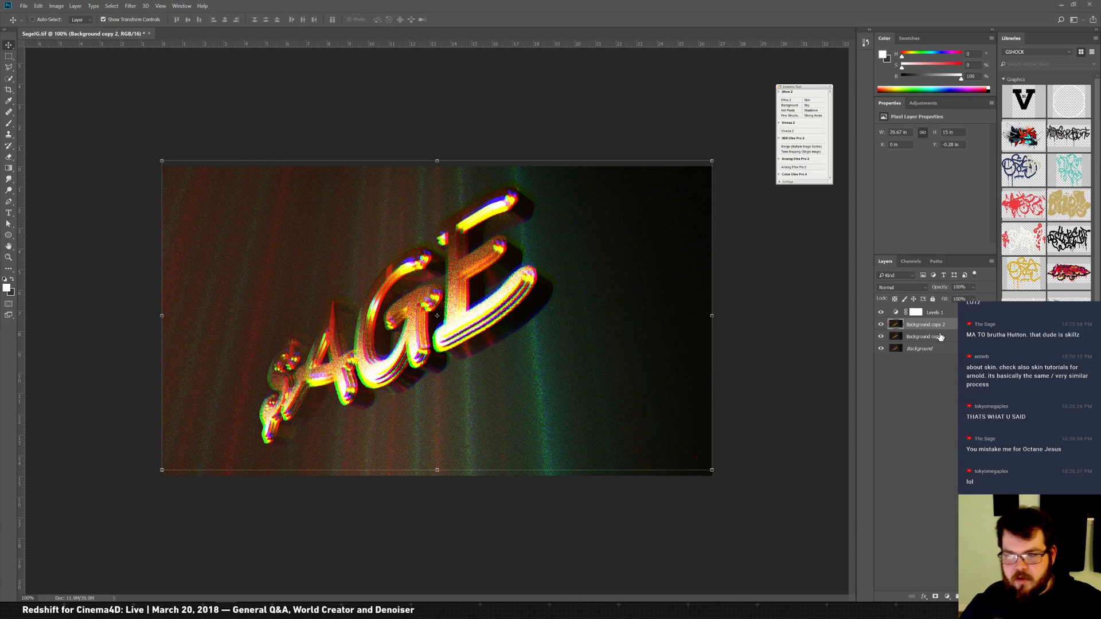
# Step: Set the blue-channel copy's blend mode to Exclusion and scale it to about 102%, repositioned to cover the canvas
pyautogui.click(916, 287)
pyautogui.click(907, 471)
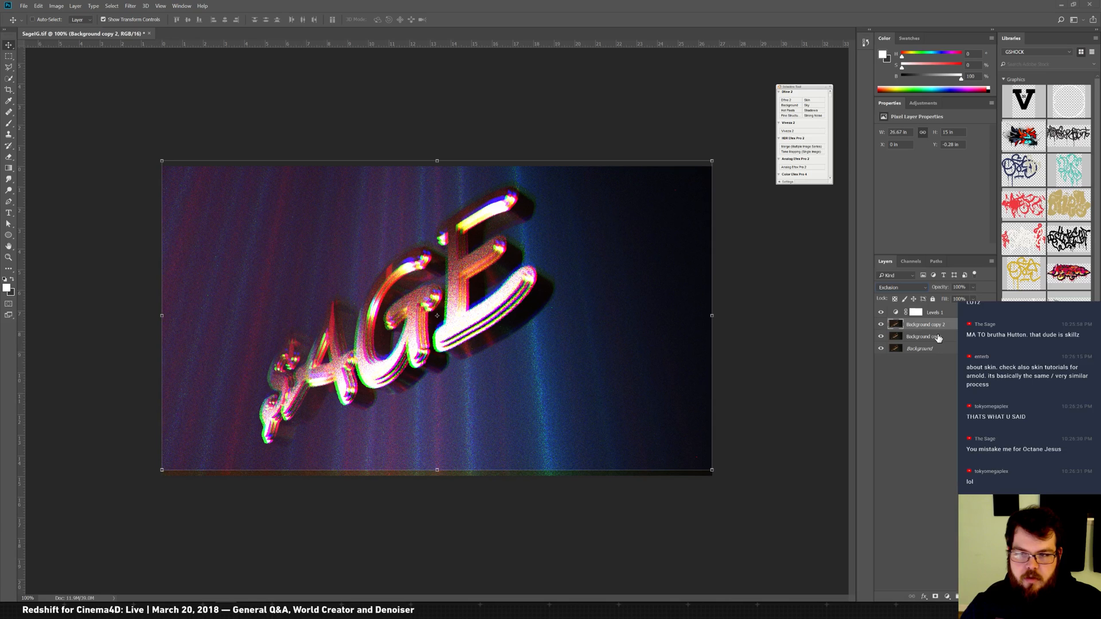
pyautogui.moveTo(712, 471)
pyautogui.mouseDown()
pyautogui.moveTo(726, 486)
pyautogui.moveTo(723, 477)
pyautogui.mouseUp()
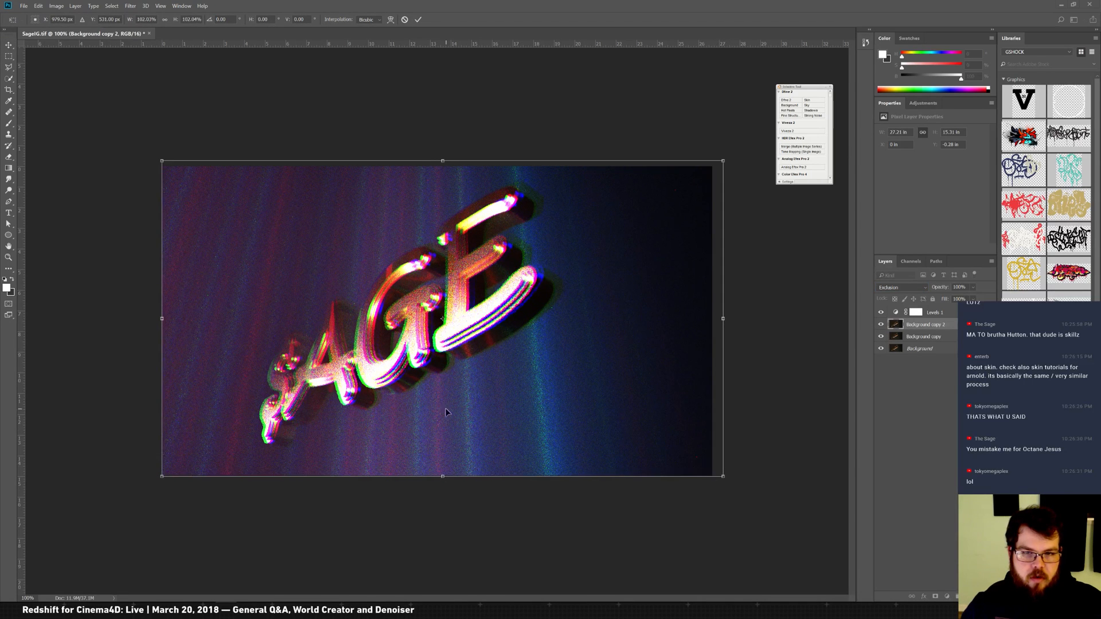
pyautogui.moveTo(305, 432); pyautogui.dragTo(303, 435)
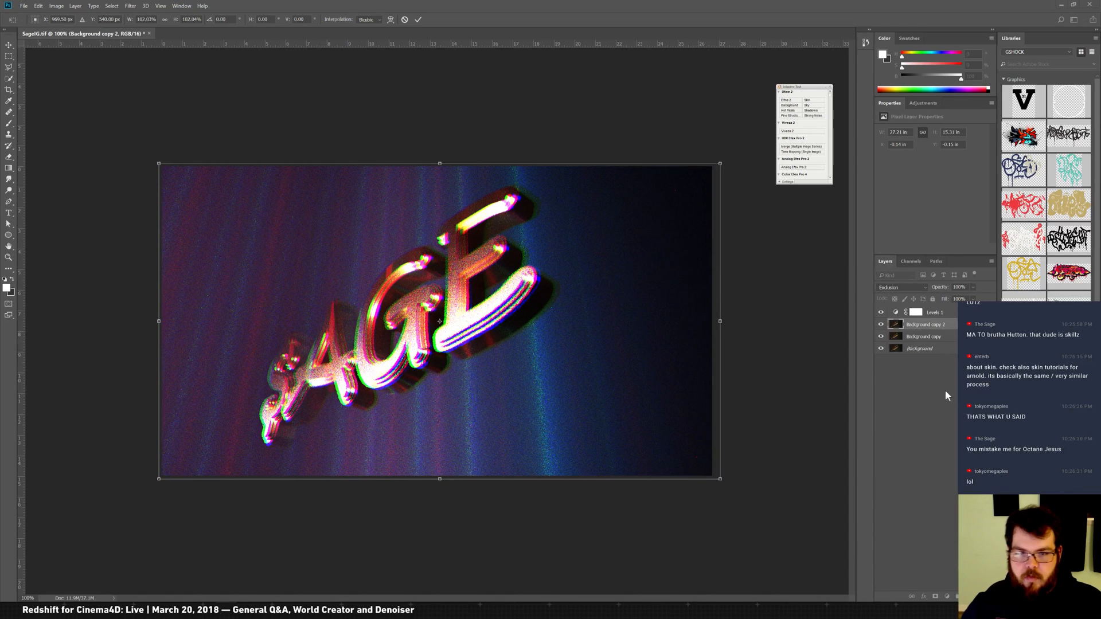
pyautogui.press('Return')
# Step: Duplicate the Background layer and stack the copy directly beneath the Levels adjustment layer
pyautogui.click(938, 350)
pyautogui.hotkey('ctrl', 'j')
pyautogui.hotkey('ctrl', 'shift', ']')
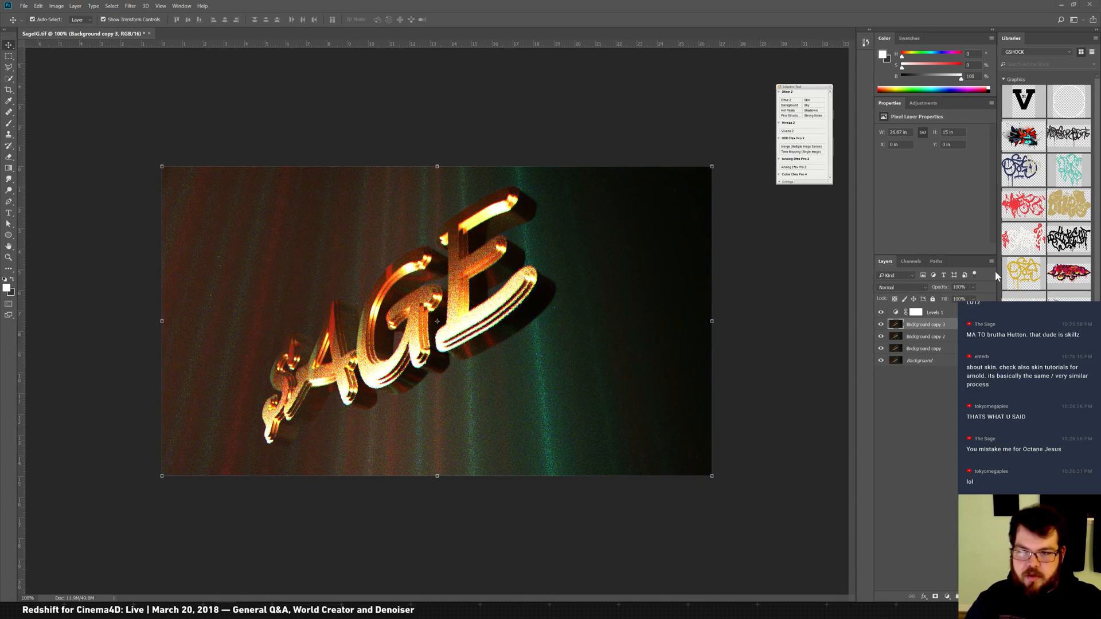
# Step: Try Vivid Light and Difference on the new top copy, settle on Exclusion blending, and lower its opacity to 47%
pyautogui.click(901, 288)
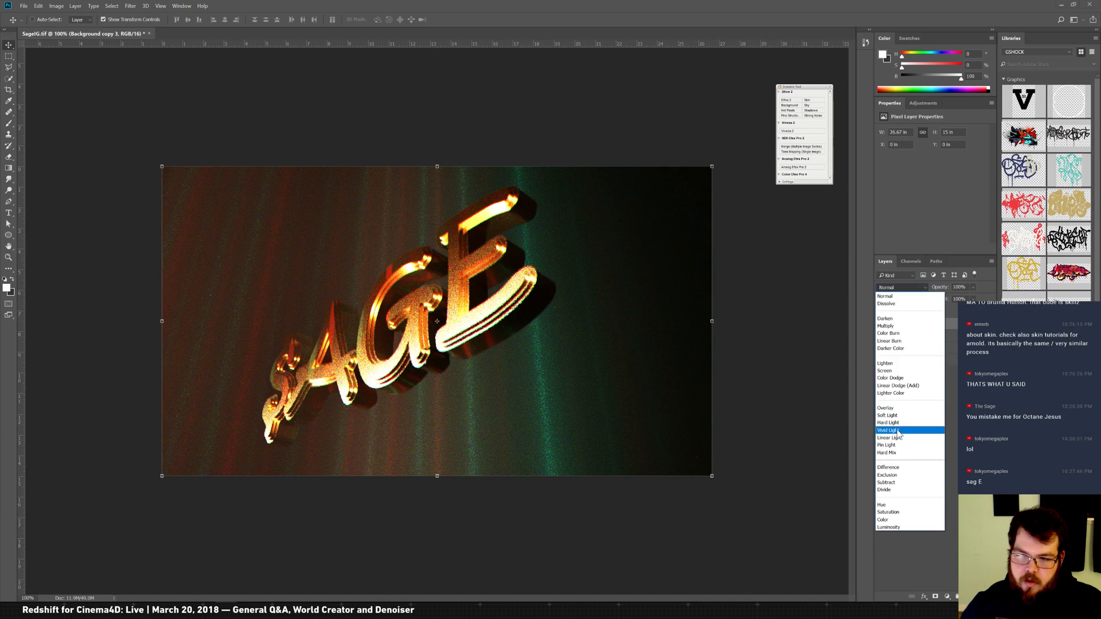
pyautogui.click(893, 429)
pyautogui.click(901, 288)
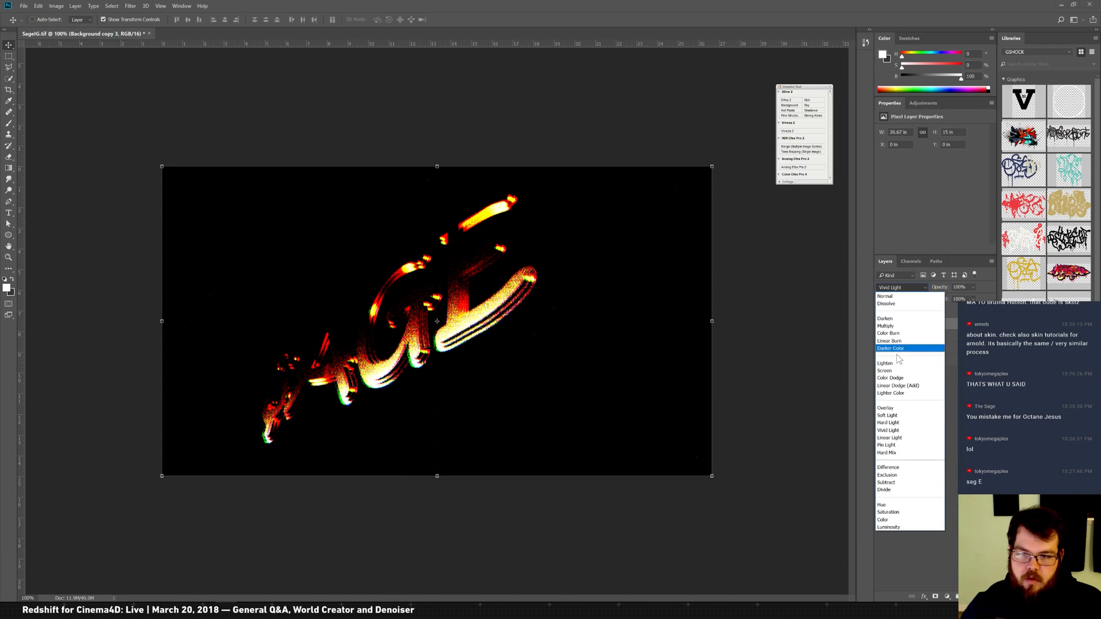
pyautogui.click(901, 469)
pyautogui.click(902, 288)
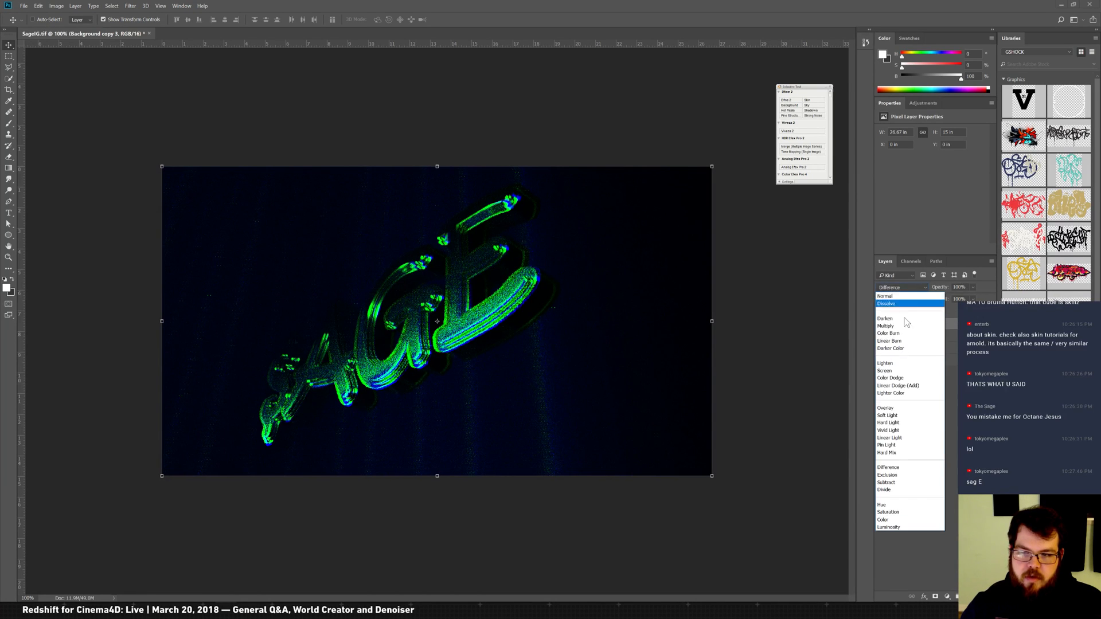
pyautogui.click(905, 481)
pyautogui.click(973, 287)
pyautogui.moveTo(974, 299); pyautogui.dragTo(961, 298)
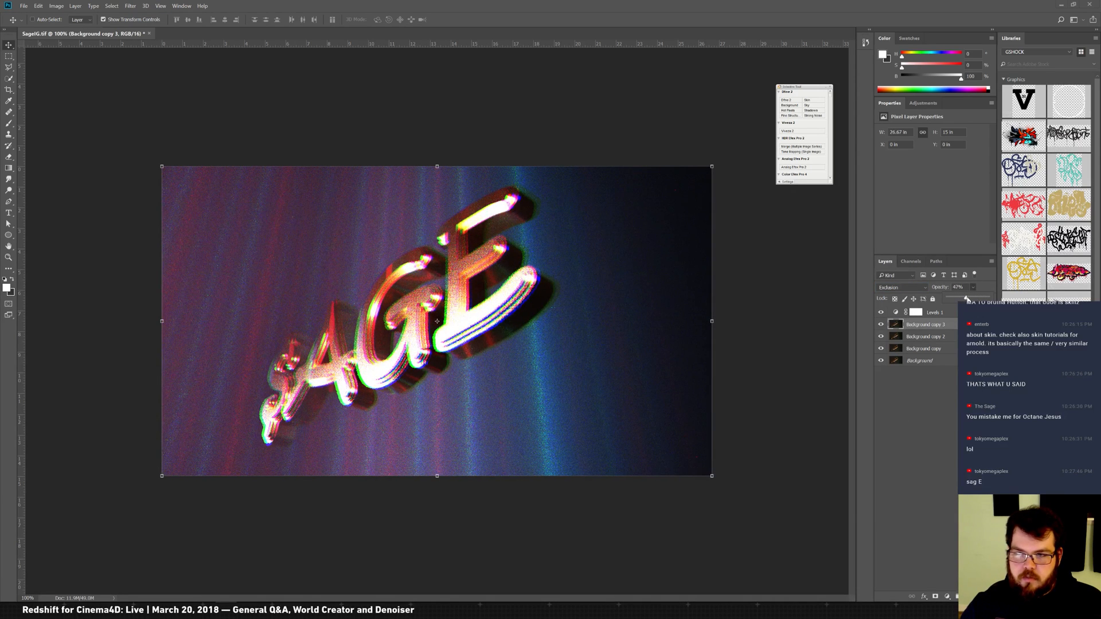
pyautogui.moveTo(965, 299); pyautogui.dragTo(970, 299)
pyautogui.click(966, 246)
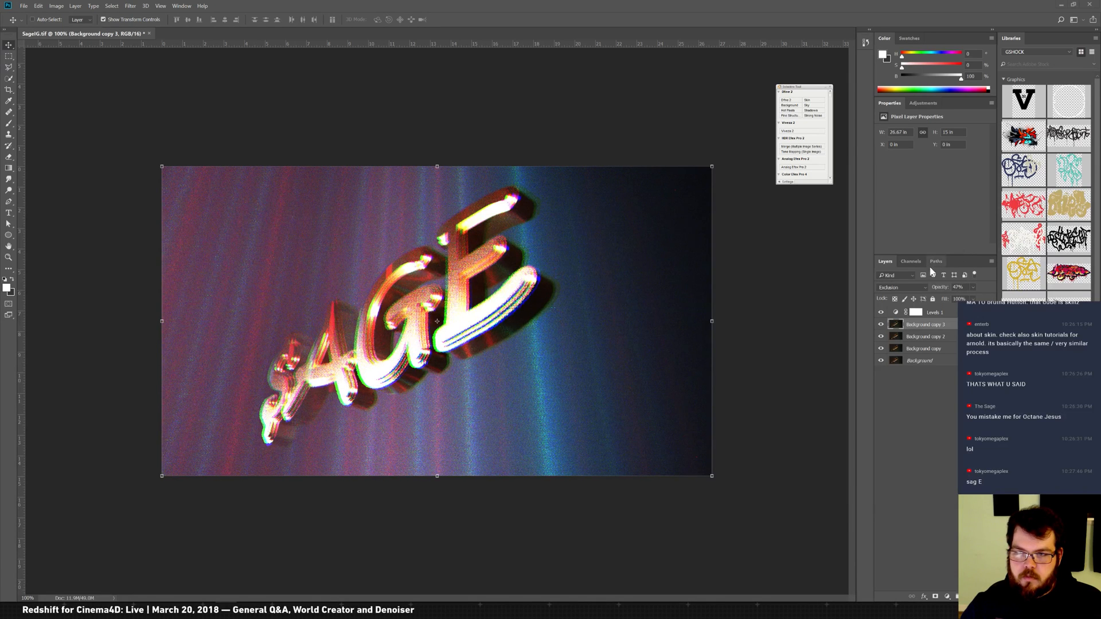
pyautogui.click(922, 104)
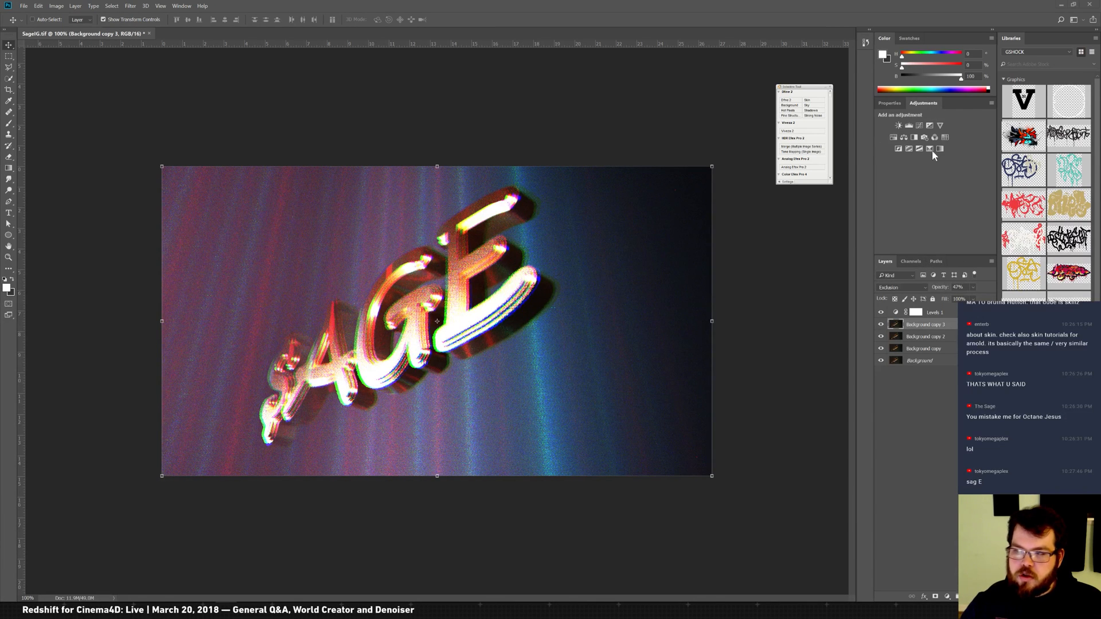
pyautogui.click(130, 6)
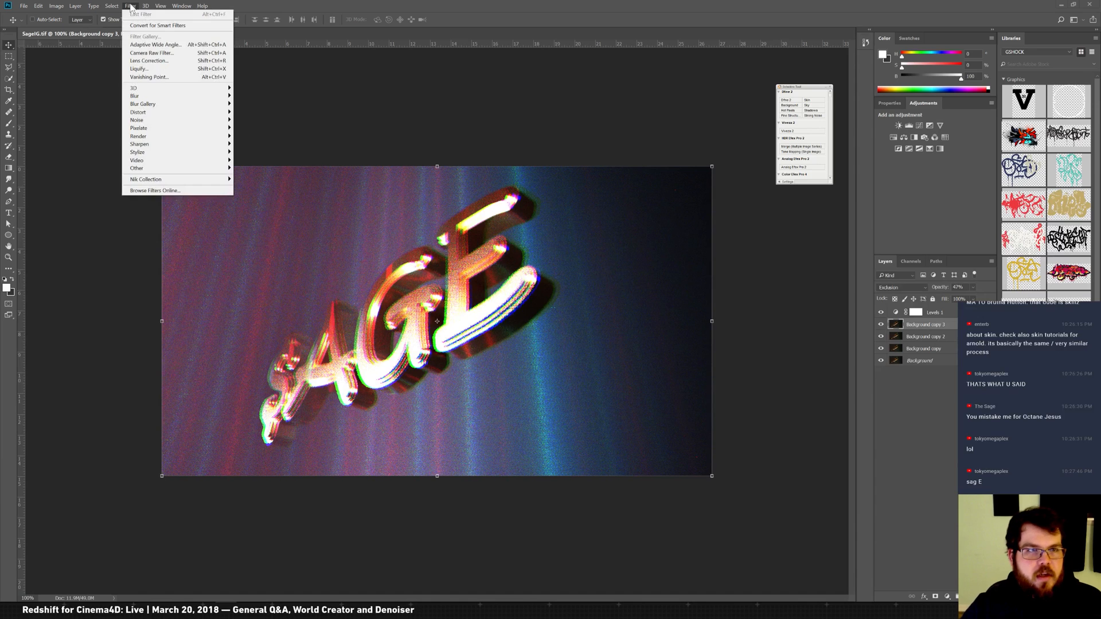
pyautogui.click(171, 53)
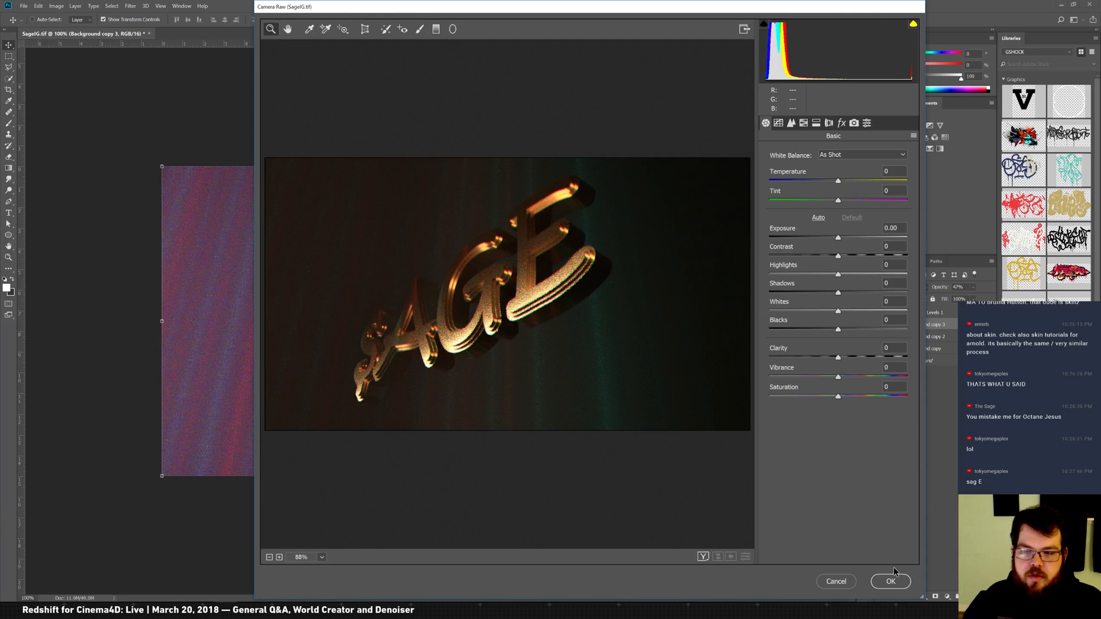
pyautogui.click(891, 581)
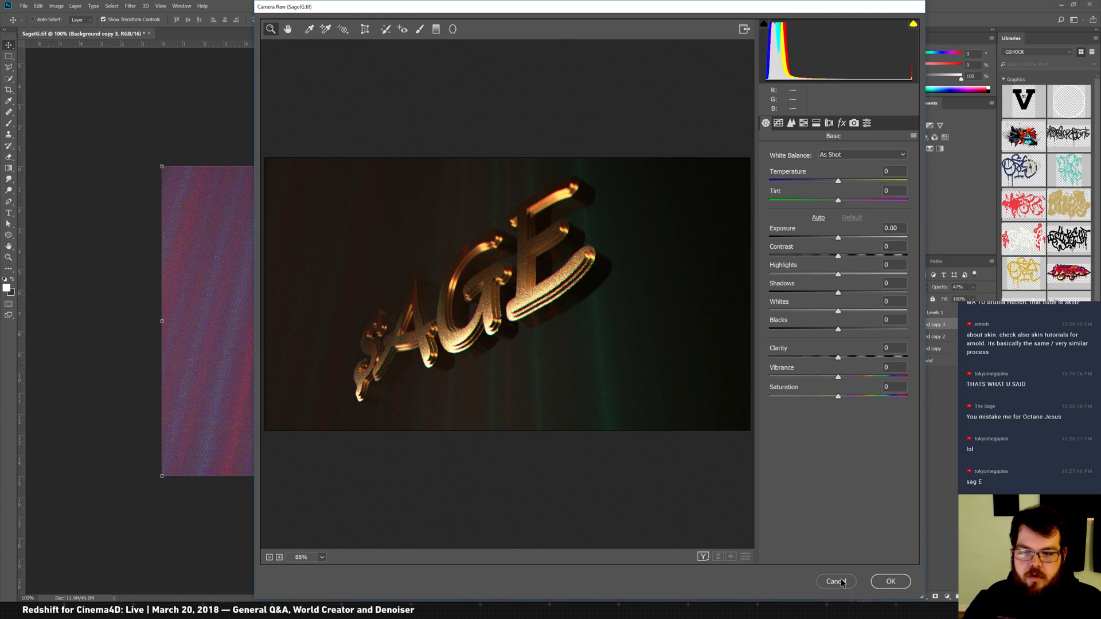
pyautogui.click(130, 6)
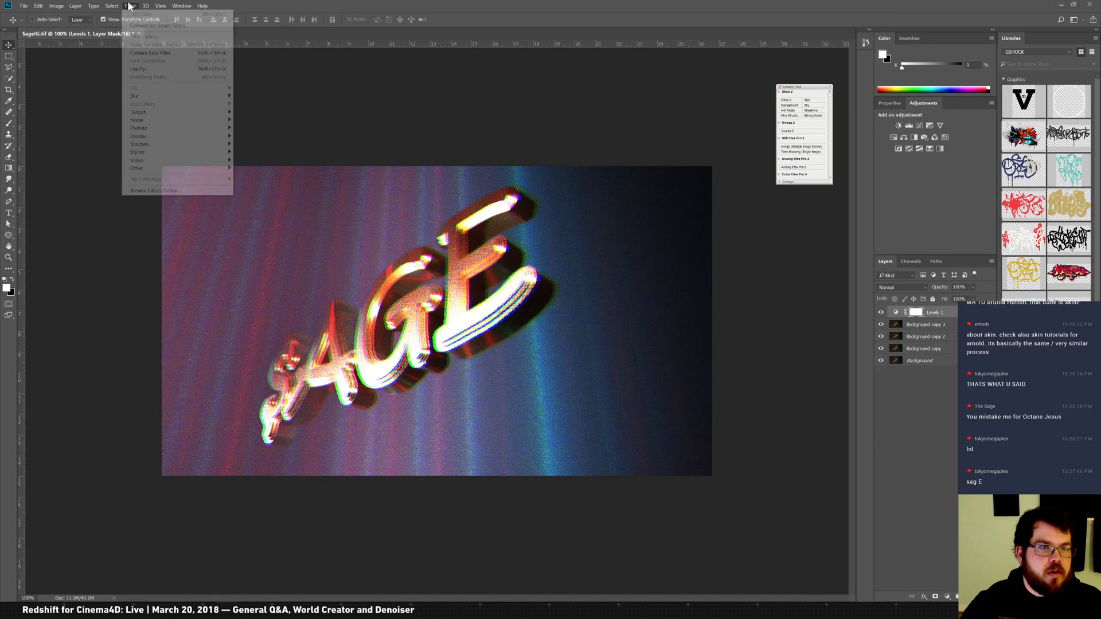
pyautogui.click(179, 56)
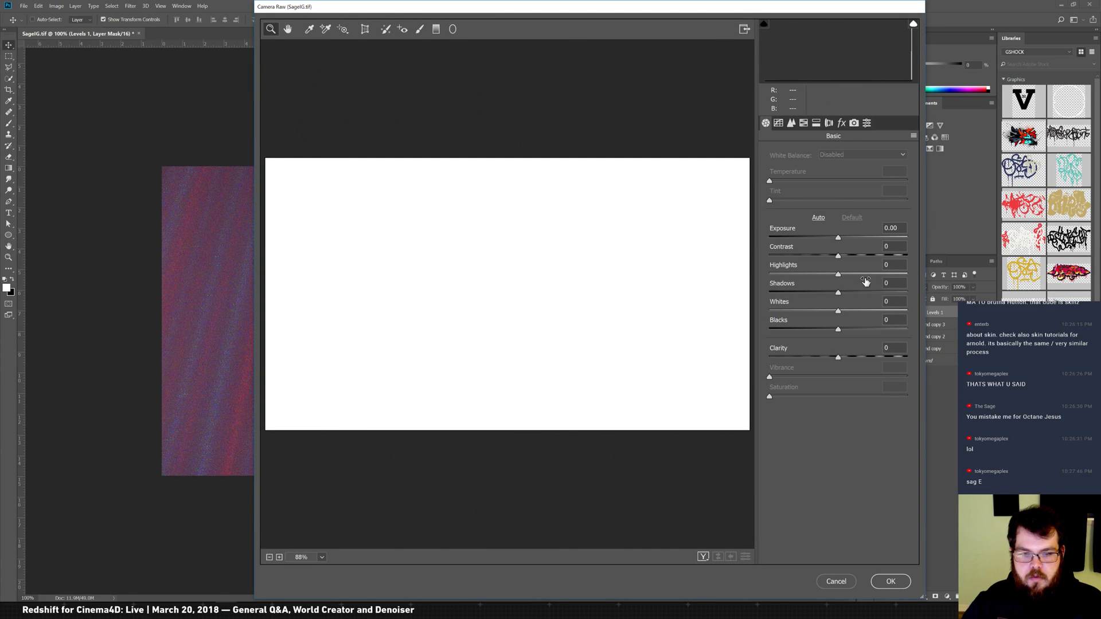
pyautogui.click(837, 581)
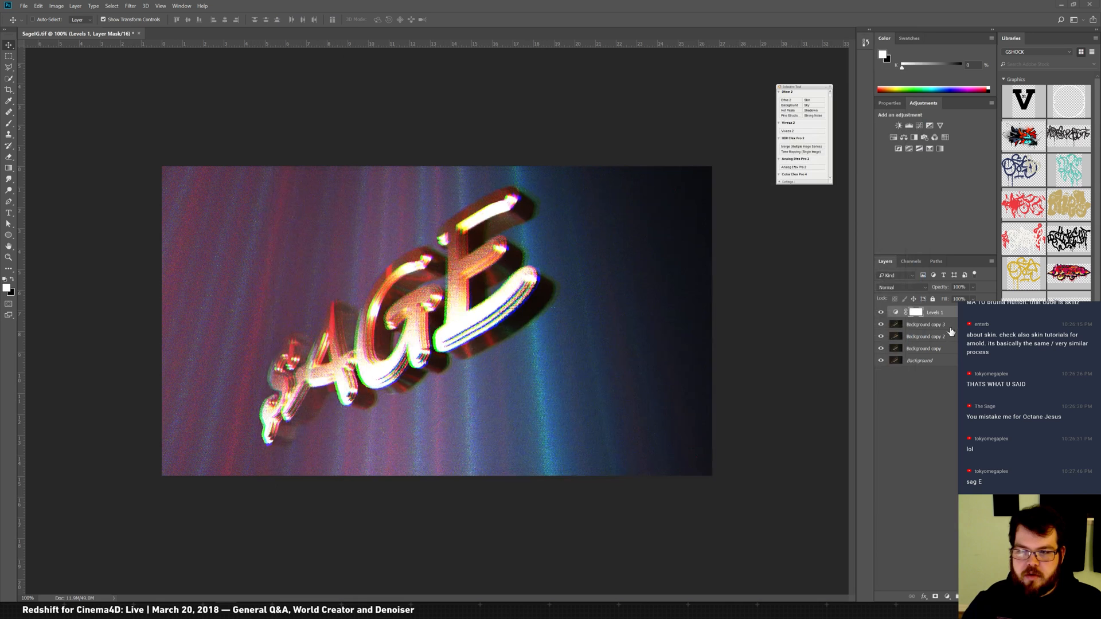
# Step: Open the Camera Raw filter on Background copy 3 with Temperature -43, Tint +9, Exposure +0.50, Contrast -100, Highlights +100 and Shadows -100
pyautogui.click(950, 326)
pyautogui.click(130, 5)
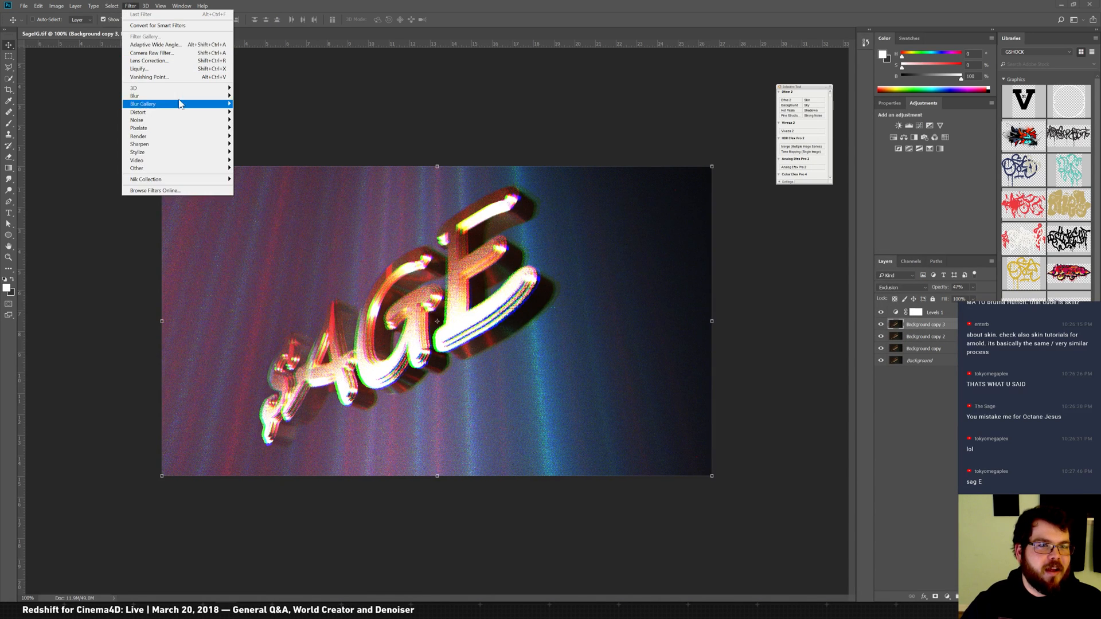
pyautogui.click(178, 53)
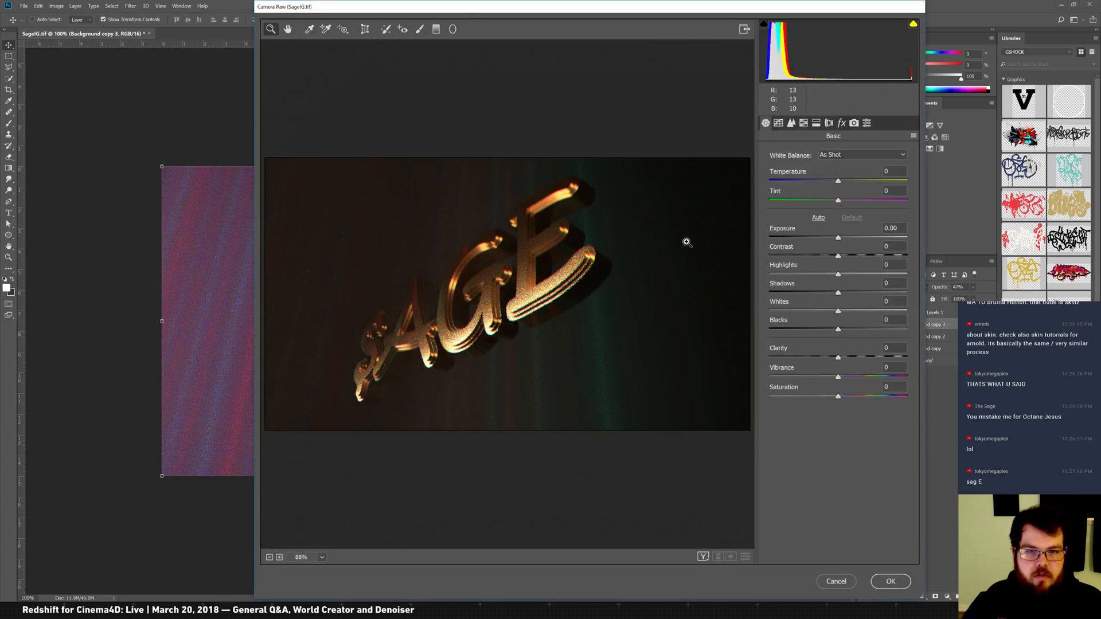
pyautogui.moveTo(839, 182); pyautogui.dragTo(770, 256)
pyautogui.moveTo(838, 276); pyautogui.dragTo(914, 275)
pyautogui.moveTo(839, 294); pyautogui.dragTo(763, 293)
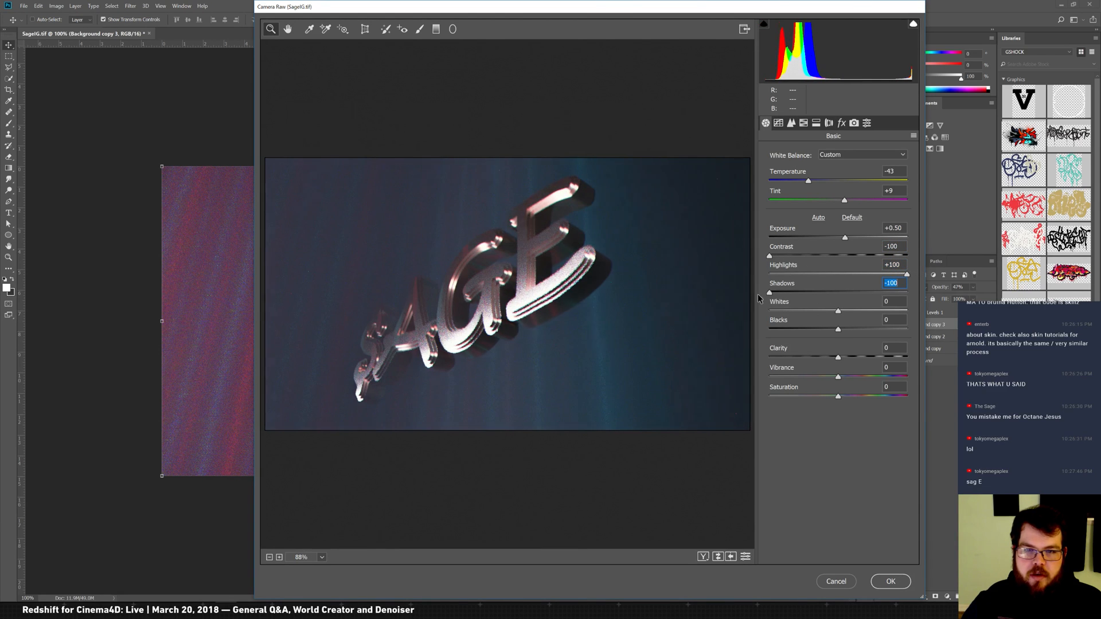
# Step: Set Whites +100, Blacks -100, Clarity +100, Vibrance -68 and Saturation +100, and apply the Camera Raw filter
pyautogui.moveTo(838, 312); pyautogui.dragTo(654, 345)
pyautogui.moveTo(839, 358); pyautogui.dragTo(925, 358)
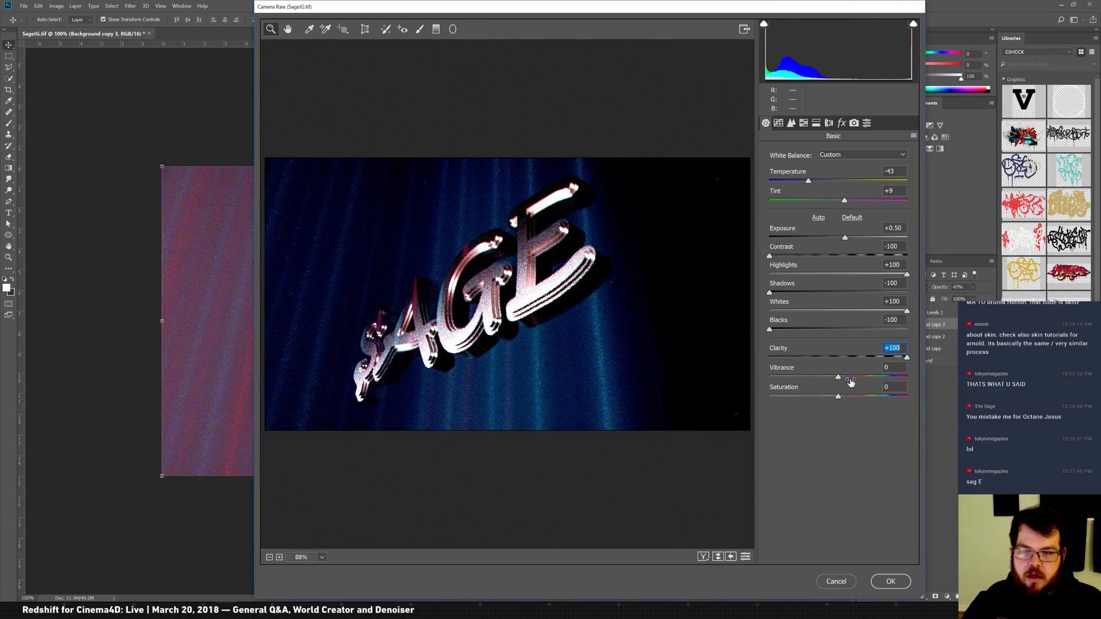
pyautogui.moveTo(882, 373); pyautogui.dragTo(915, 374)
pyautogui.moveTo(838, 397); pyautogui.dragTo(813, 386)
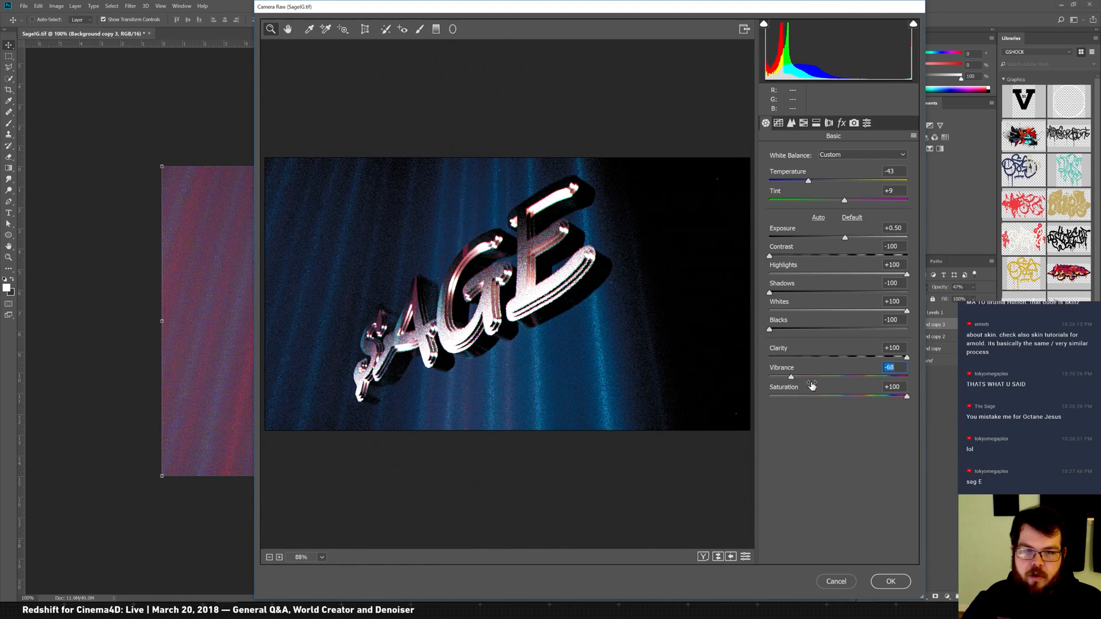
pyautogui.click(891, 582)
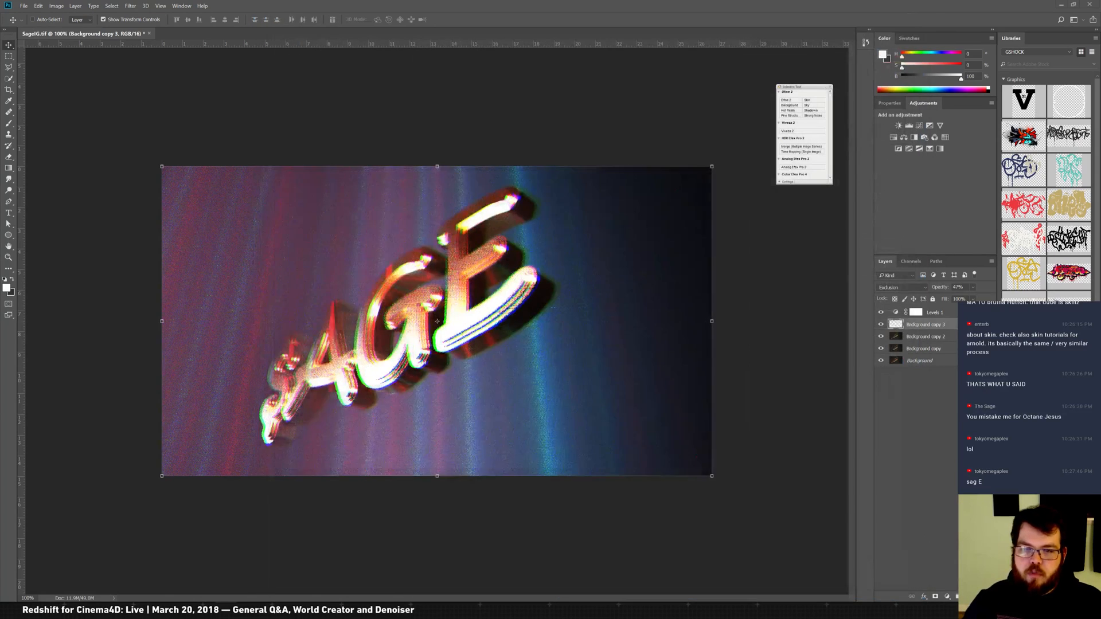
# Step: Reduce the filtered top copy's opacity to 26% and add a white layer mask to it
pyautogui.click(973, 287)
pyautogui.moveTo(956, 298); pyautogui.dragTo(961, 299)
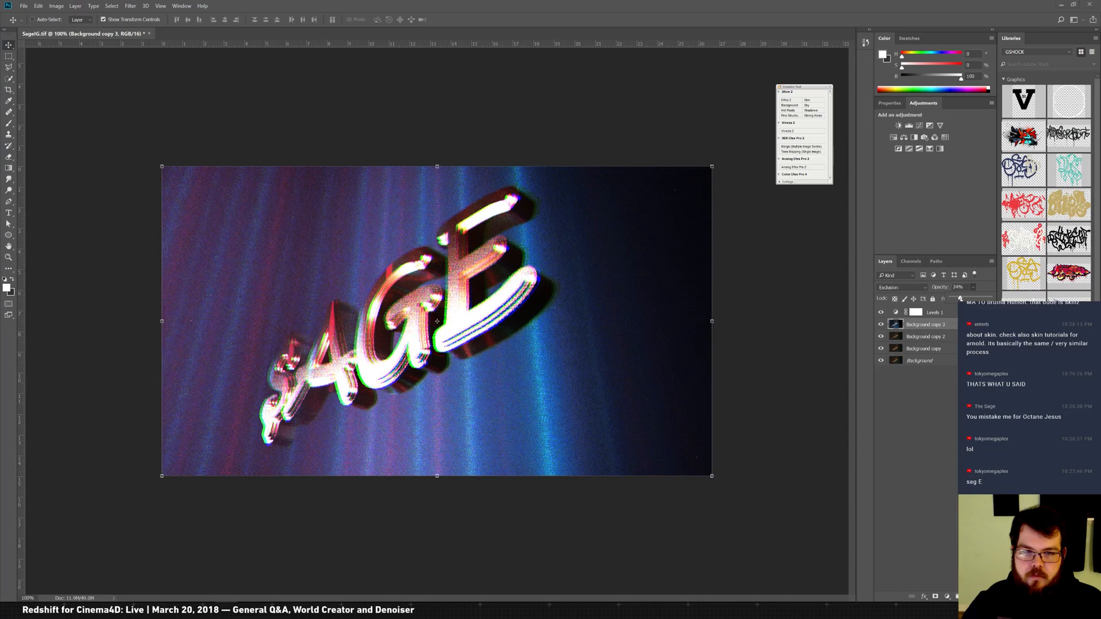
pyautogui.click(936, 597)
# Step: Choose a textured brush from the Megapack_Full_Set brush group for the layer mask and swap the foreground and background colors
pyautogui.press('b')
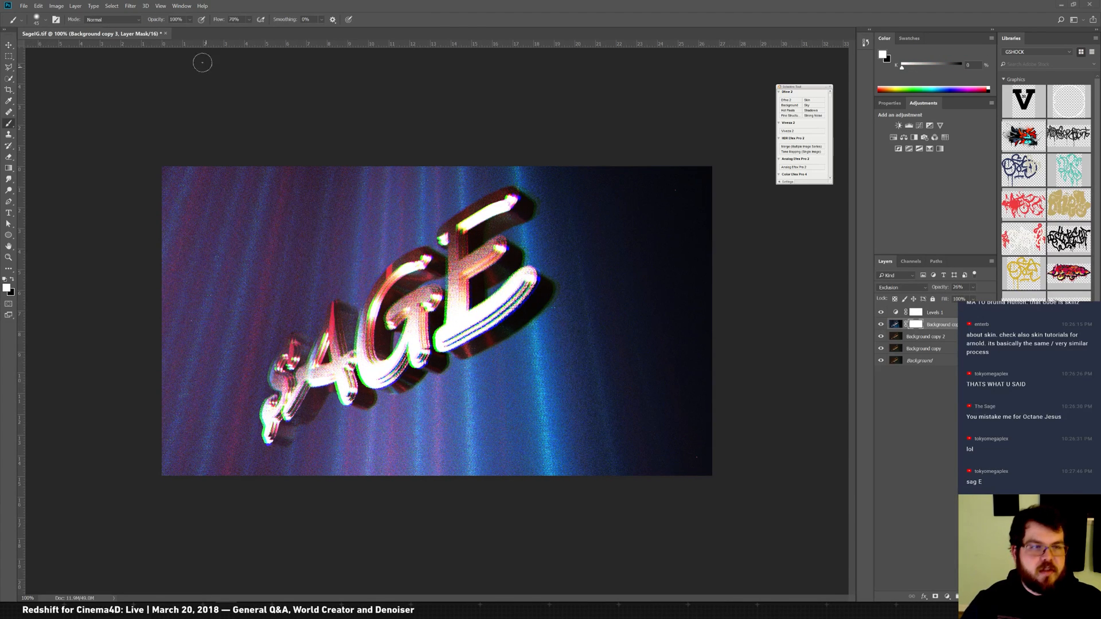
pyautogui.click(46, 21)
pyautogui.moveTo(106, 115); pyautogui.dragTo(109, 235)
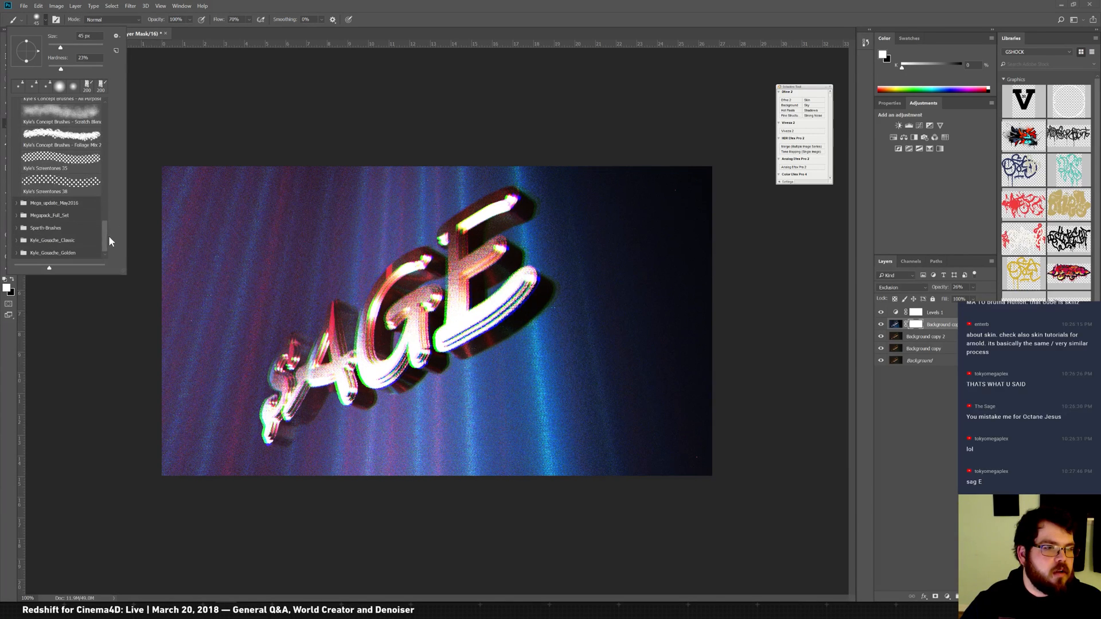
pyautogui.click(17, 215)
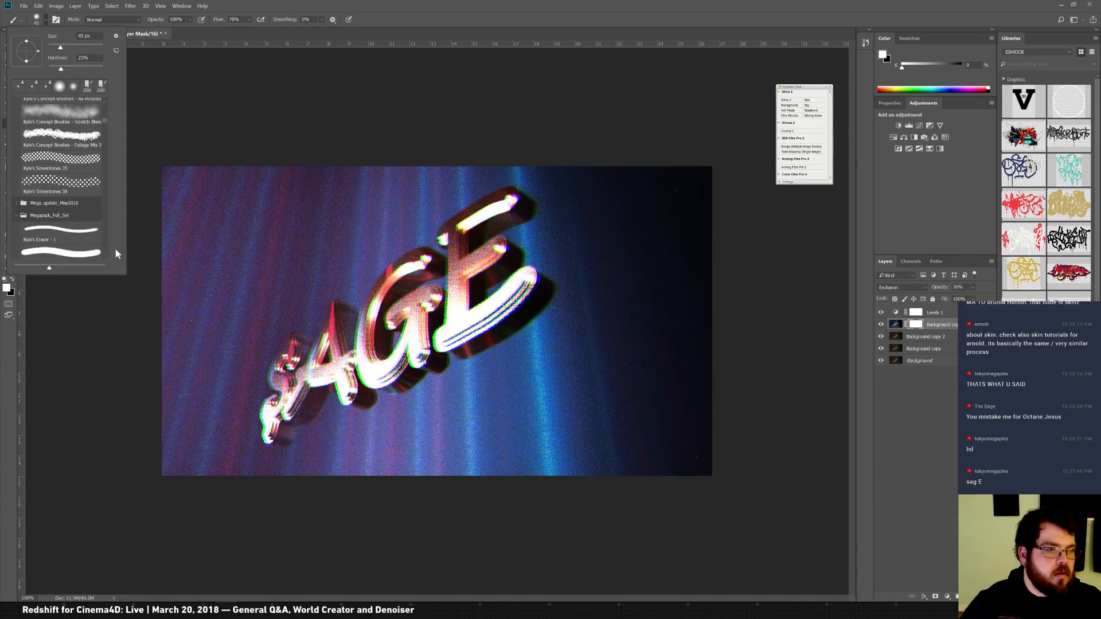
pyautogui.moveTo(105, 119); pyautogui.dragTo(109, 165)
pyautogui.scroll(3, 108, 163)
pyautogui.click(60, 155)
pyautogui.click(176, 147)
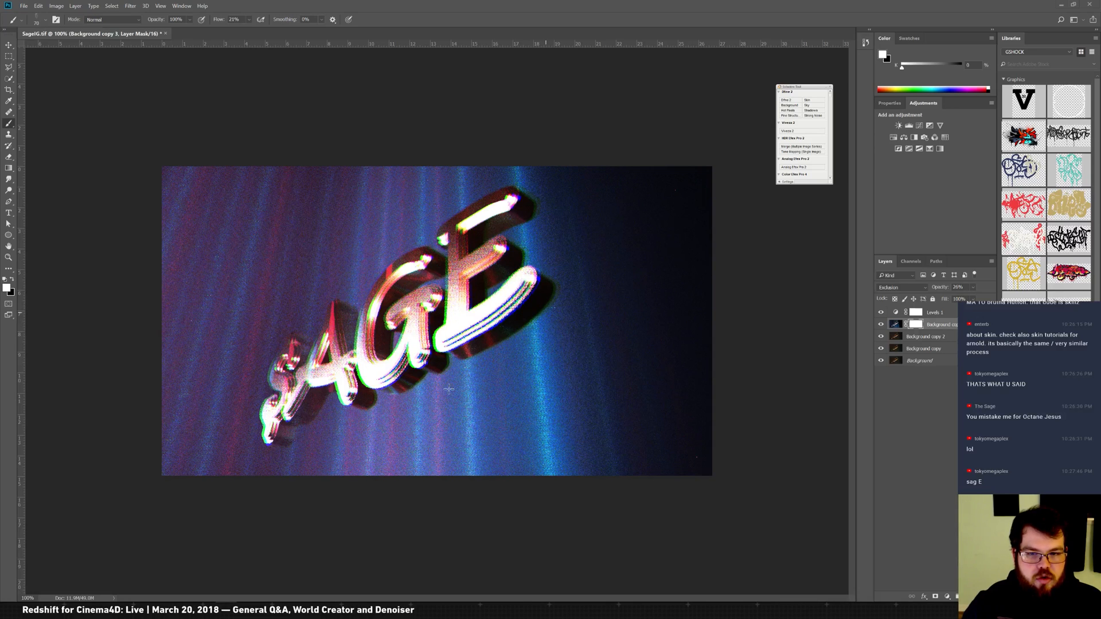
pyautogui.press('x')
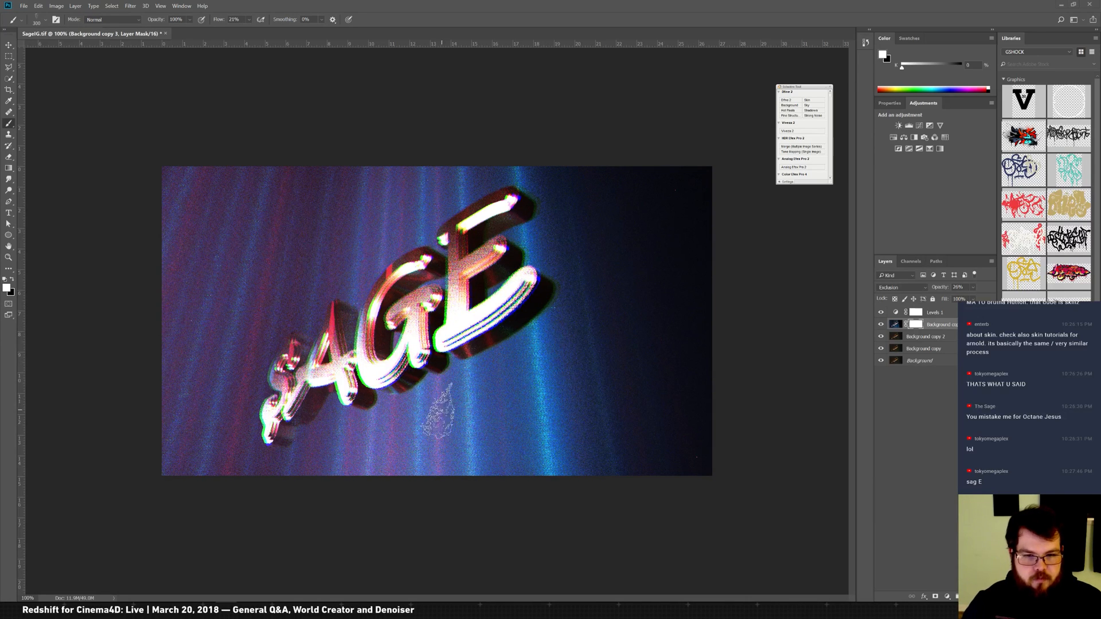
# Step: Paint black brush strokes across the letters and backdrop on the mask of Background copy 3 to soften its effect
pyautogui.moveTo(300, 364)
pyautogui.mouseDown()
pyautogui.moveTo(291, 142)
pyautogui.moveTo(98, 345)
pyautogui.moveTo(666, 408)
pyautogui.moveTo(714, 213)
pyautogui.mouseUp()
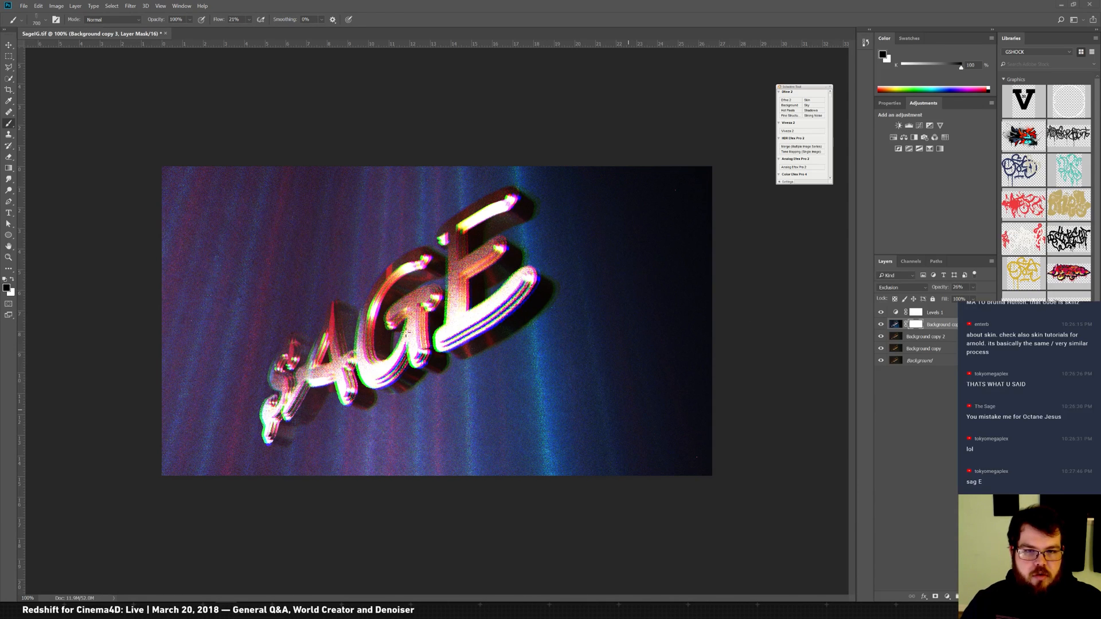
pyautogui.moveTo(472, 327); pyautogui.dragTo(440, 386)
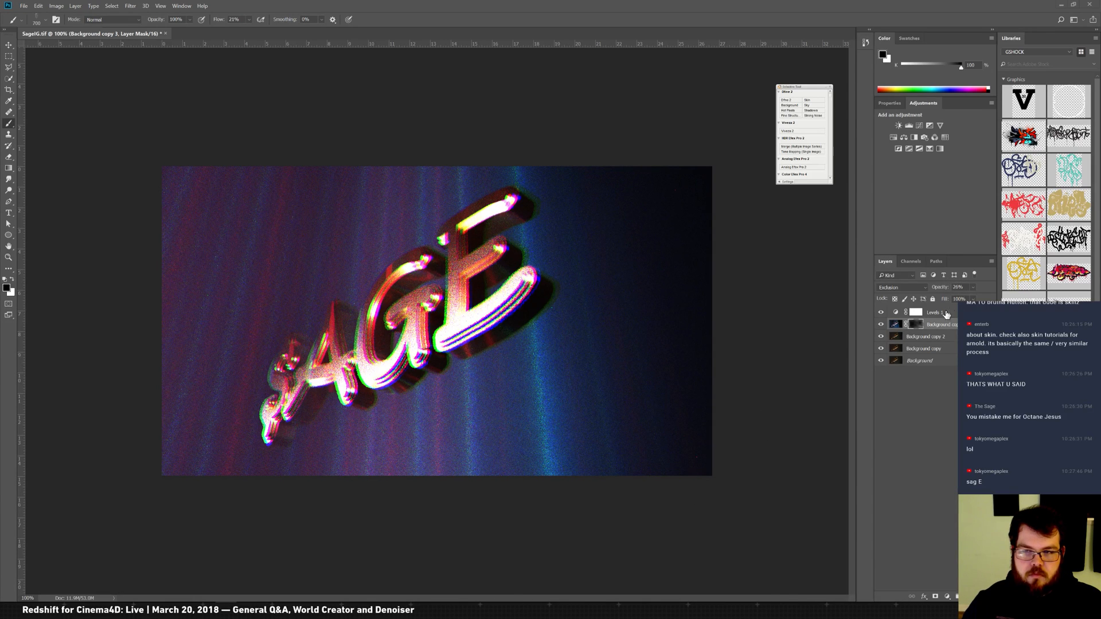
# Step: Try a duplicate of the Background layer at the top of the stack in Screen and Overlay blend modes
pyautogui.click(950, 339)
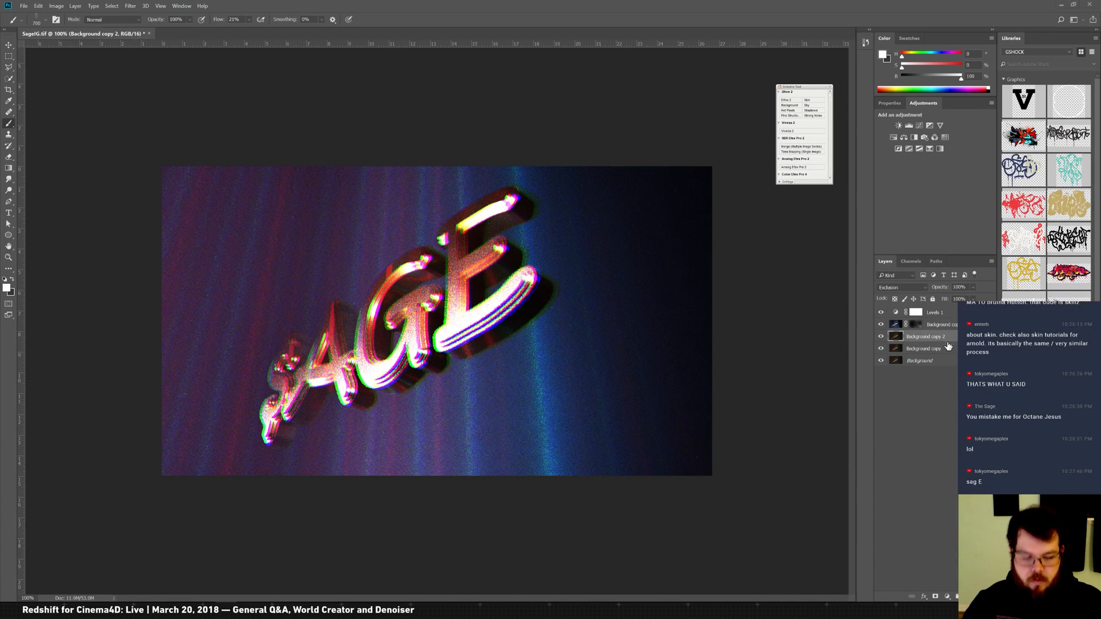
pyautogui.click(949, 366)
pyautogui.hotkey('ctrl', 'j')
pyautogui.moveTo(934, 361); pyautogui.dragTo(946, 307)
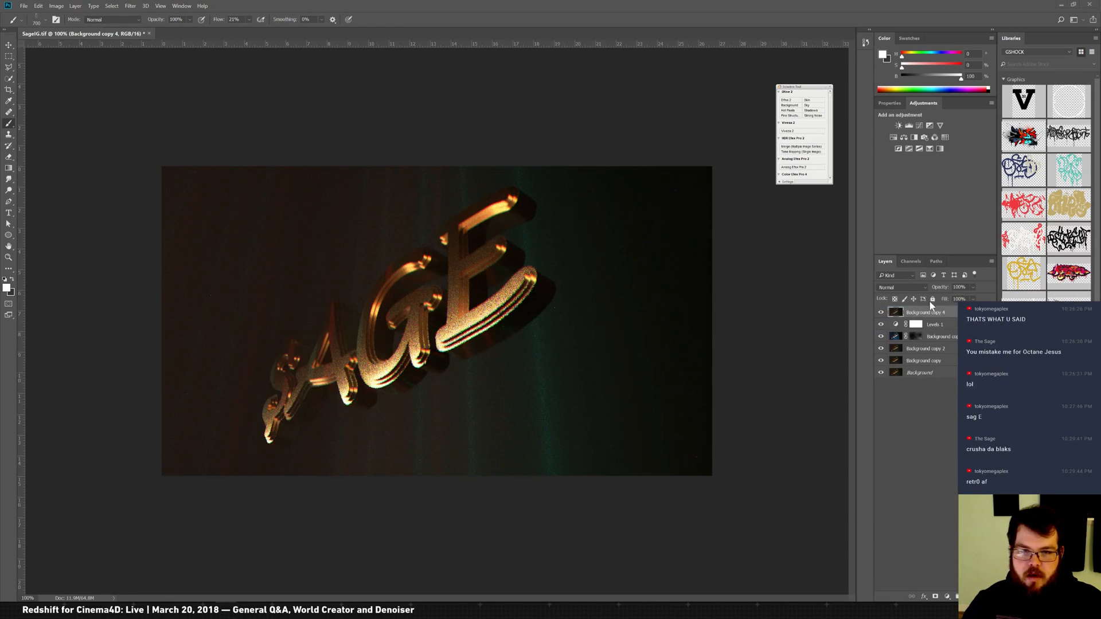
pyautogui.click(919, 288)
pyautogui.click(909, 366)
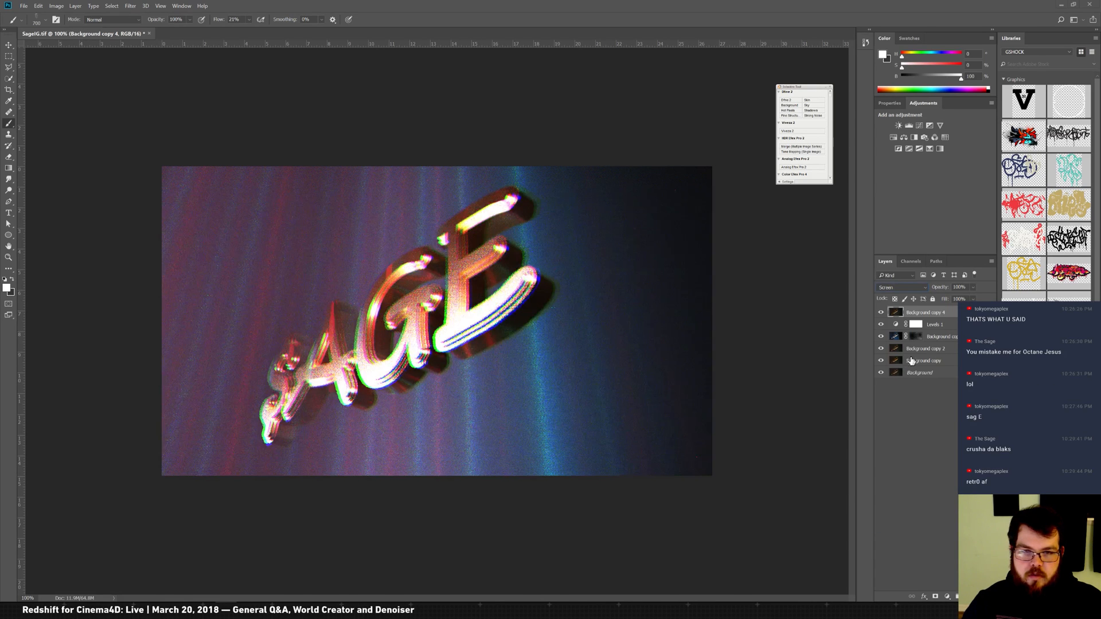
pyautogui.click(902, 288)
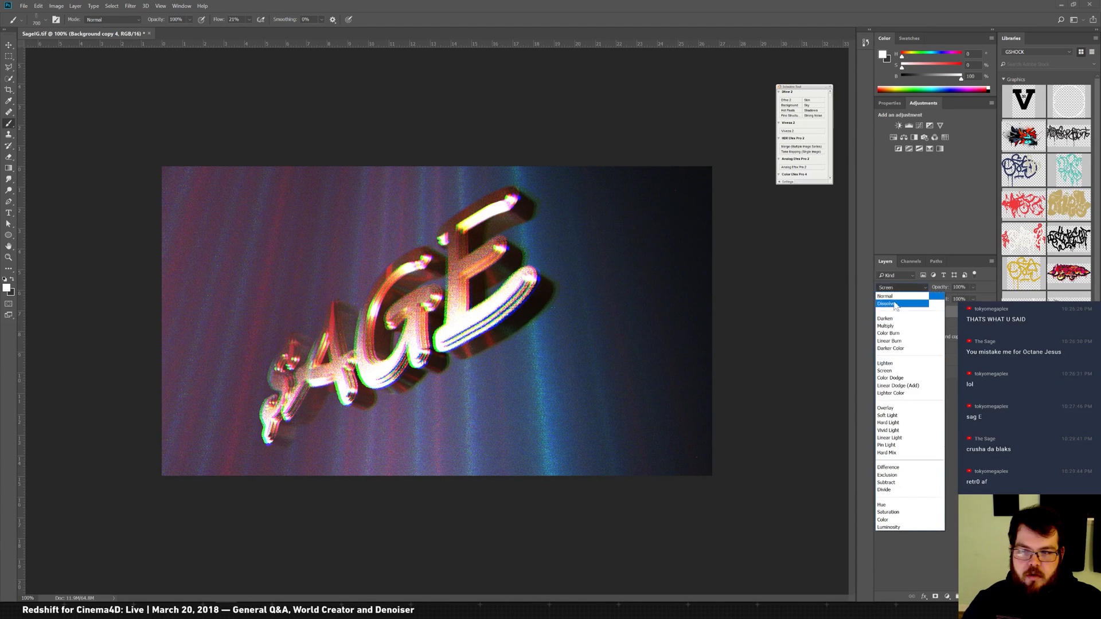
pyautogui.click(898, 406)
# Step: Open the Outer Glow style for the duplicated layer, cancel it, and delete the duplicate
pyautogui.click(924, 597)
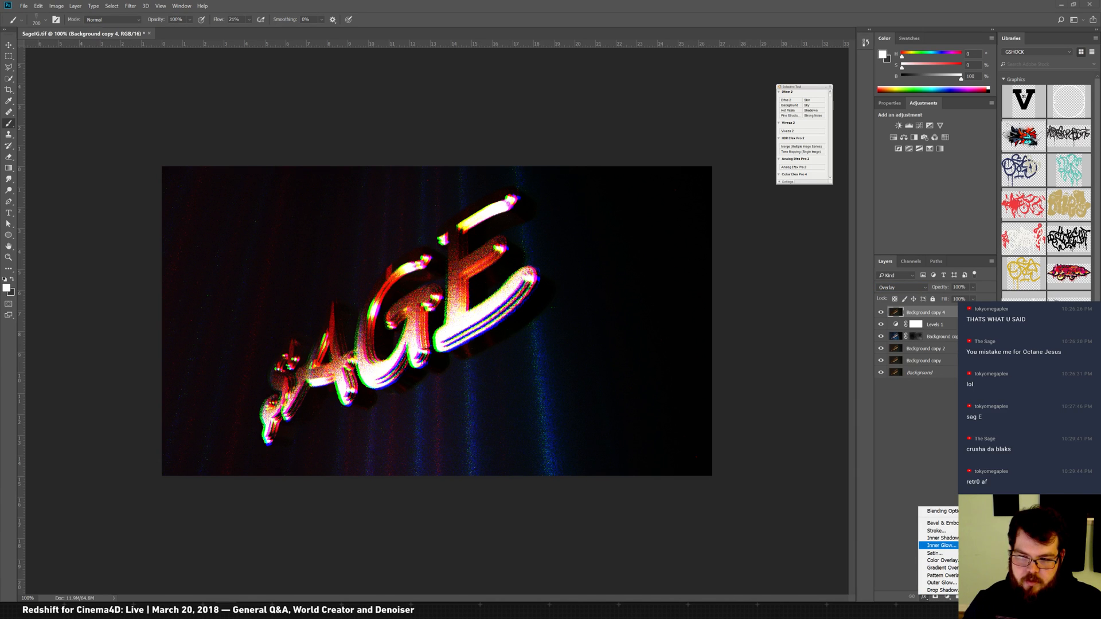
pyautogui.click(952, 583)
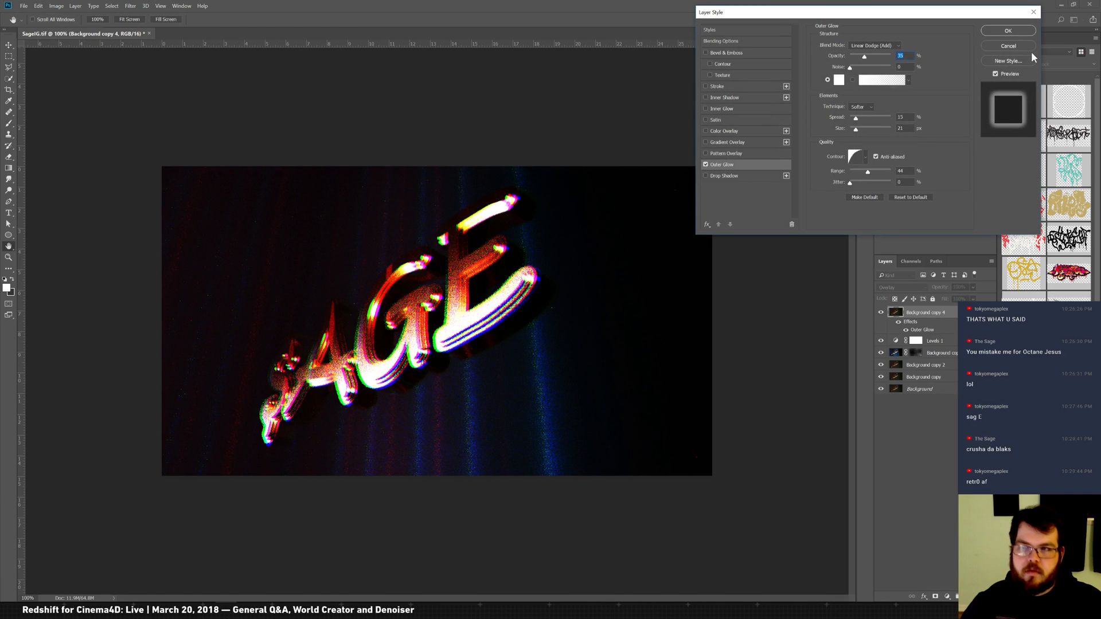
pyautogui.click(1028, 48)
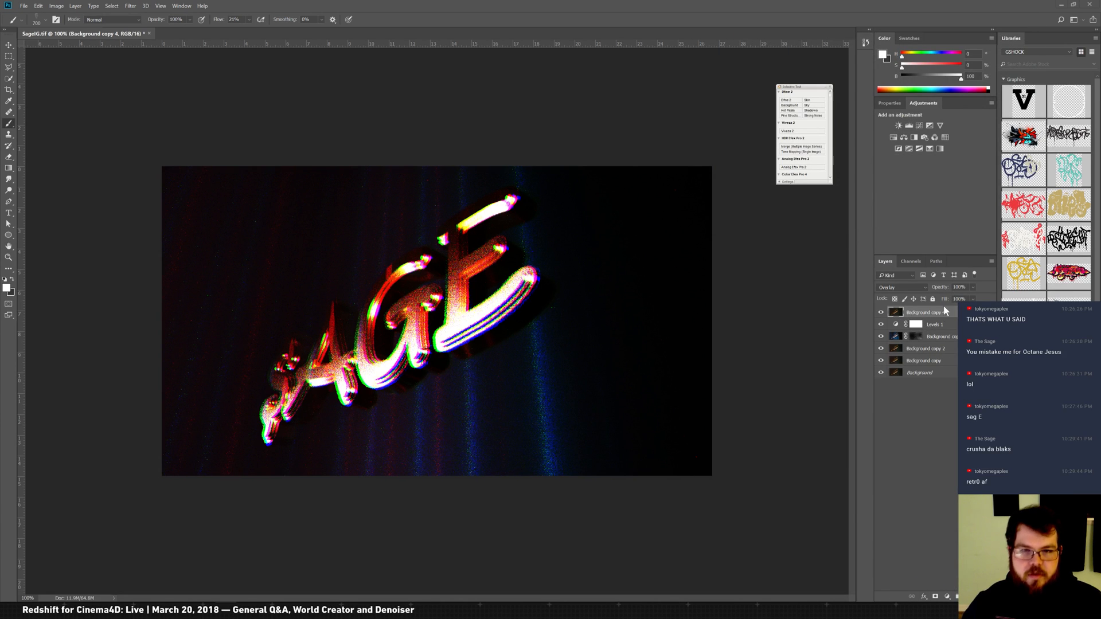
pyautogui.press('Delete')
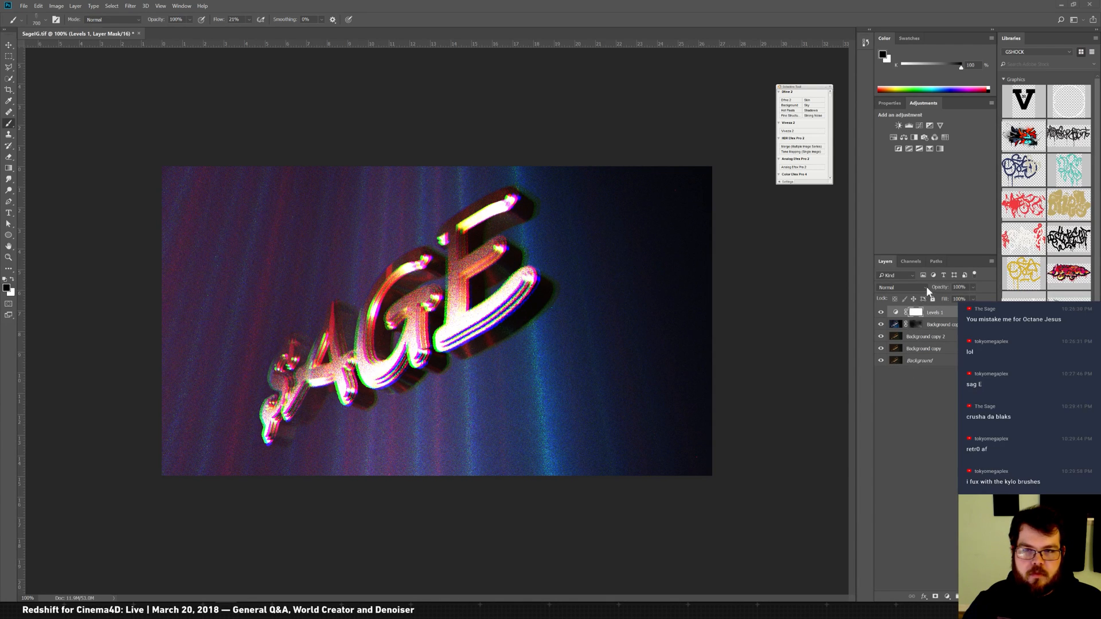
# Step: Add a Color Balance adjustment layer with midtones at -57 toward magenta and shifted toward yellow, and adjust its shadows
pyautogui.click(904, 138)
pyautogui.moveTo(919, 153); pyautogui.dragTo(926, 186)
pyautogui.click(931, 133)
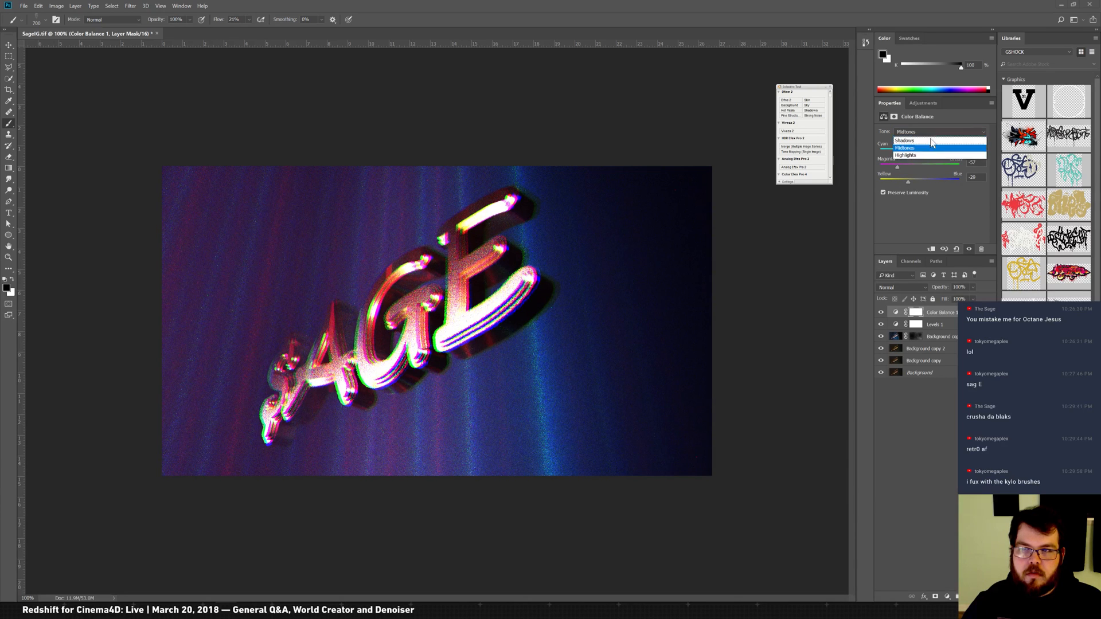
pyautogui.click(914, 140)
pyautogui.moveTo(920, 181); pyautogui.dragTo(908, 155)
# Step: Set the Color Balance highlights to Cyan-Red -30, Magenta-Green -90 and Yellow-Blue +17, and deselect the layer
pyautogui.click(917, 132)
pyautogui.click(917, 156)
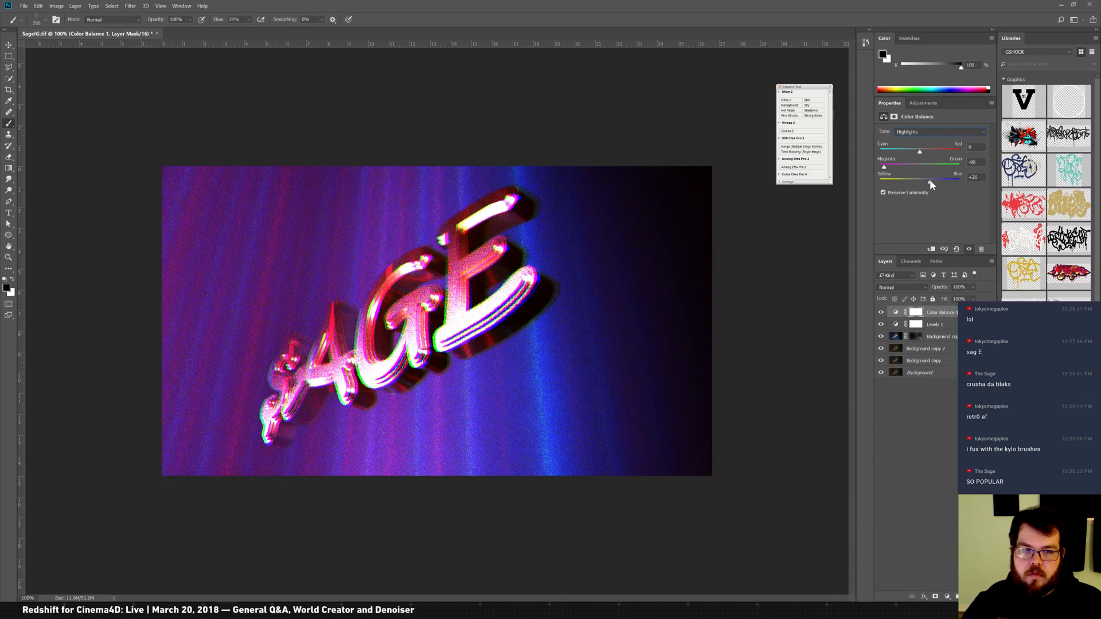
pyautogui.moveTo(906, 180); pyautogui.dragTo(904, 181)
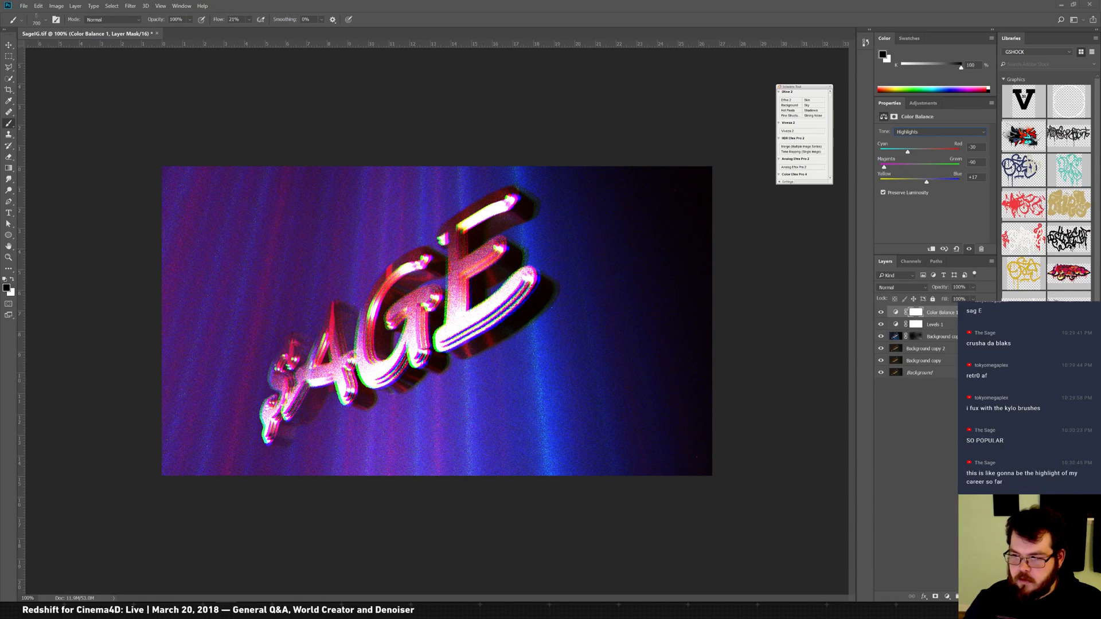
pyautogui.click(932, 425)
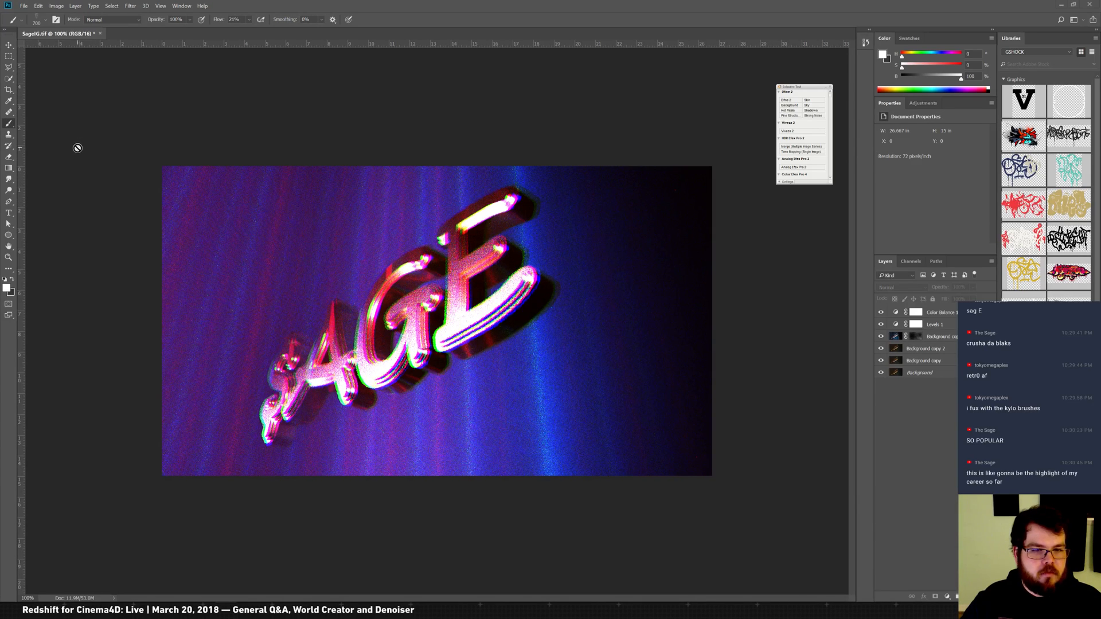
# Step: Crop the image tightly around the lettering and rotate it clockwise so the streaks in the background run diagonally
pyautogui.click(9, 90)
pyautogui.moveTo(713, 325); pyautogui.dragTo(648, 328)
pyautogui.moveTo(676, 197); pyautogui.dragTo(673, 237)
pyautogui.moveTo(230, 321); pyautogui.dragTo(241, 319)
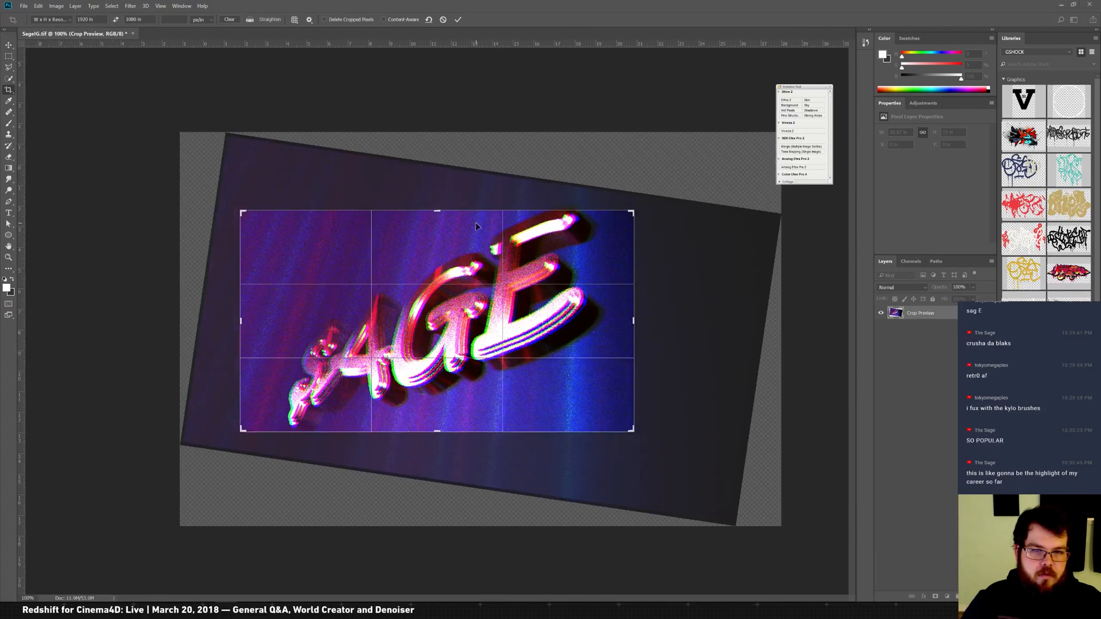
pyautogui.moveTo(646, 210); pyautogui.dragTo(667, 227)
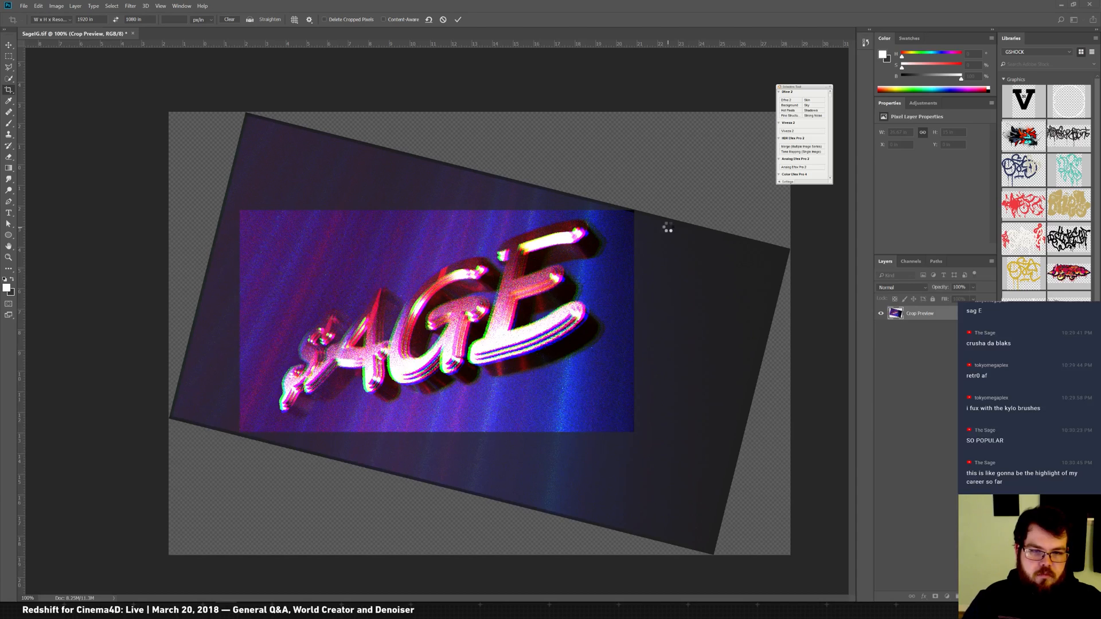
pyautogui.press('Return')
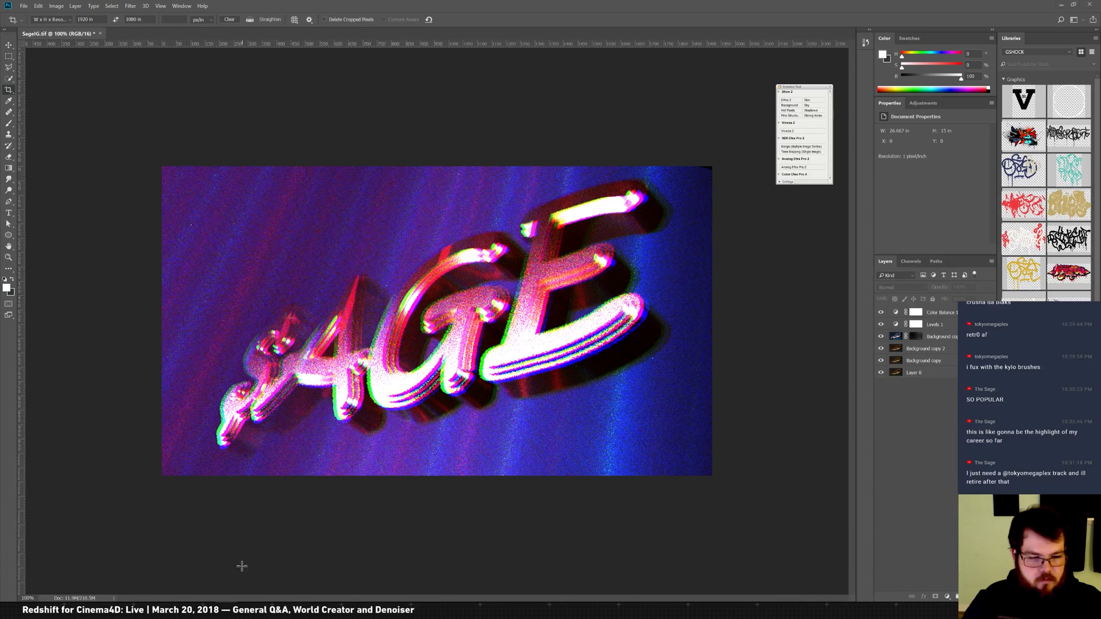
# Step: Switch to Spotify, search for "tokyo mega" and browse the Tokyo Megaplex artist page
pyautogui.press('super')
pyautogui.write('spoti')
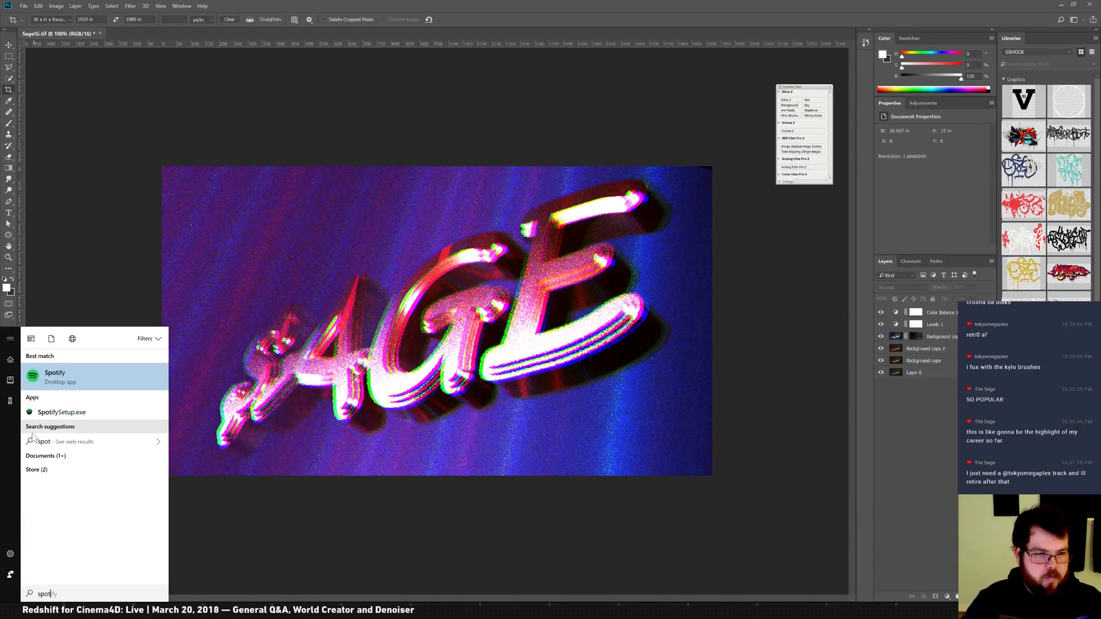
pyautogui.press('Return')
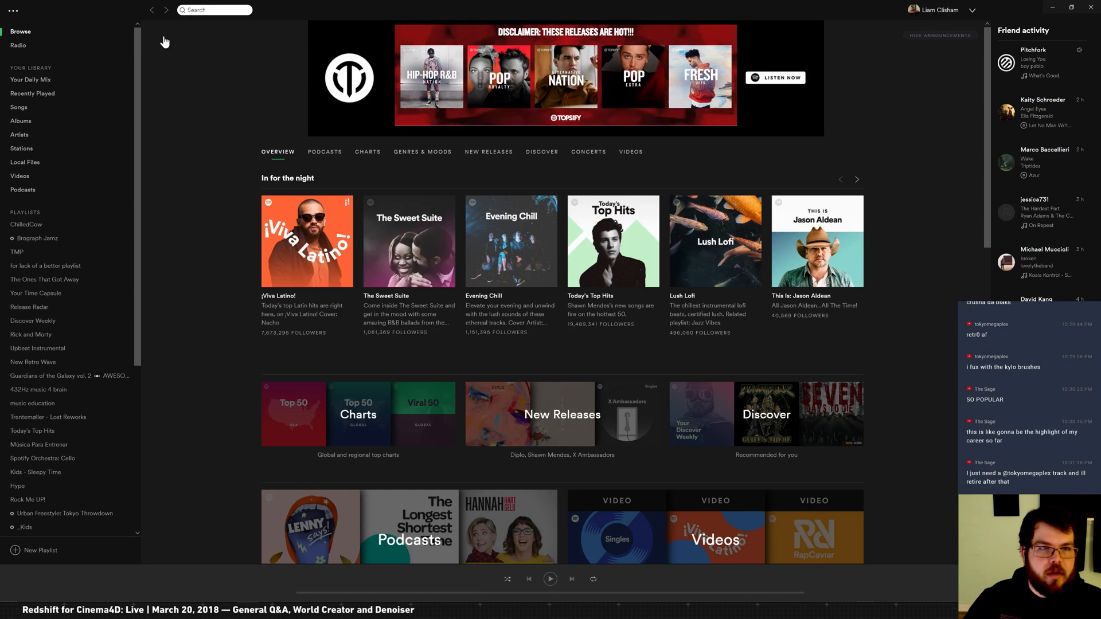
pyautogui.click(196, 10)
pyautogui.write('tokyo')
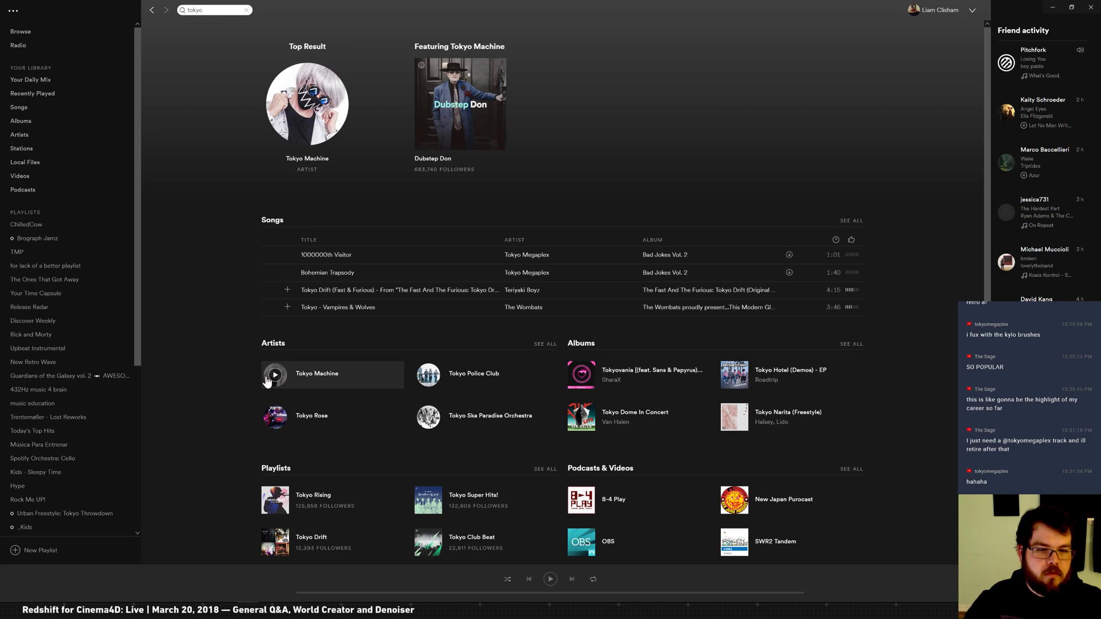
pyautogui.write(' mega')
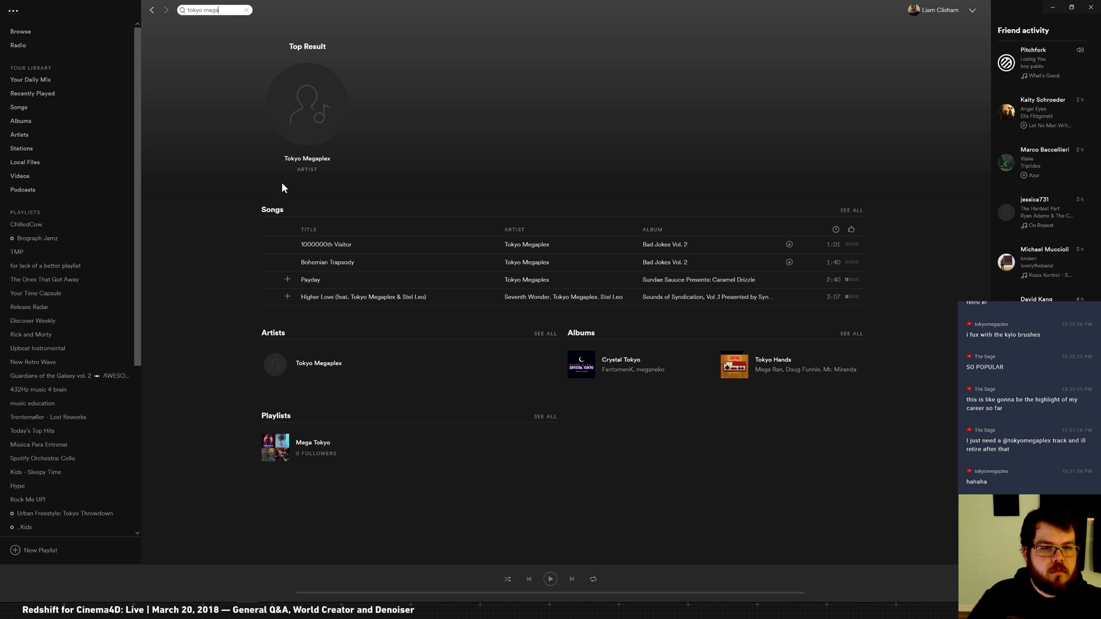
pyautogui.click(310, 164)
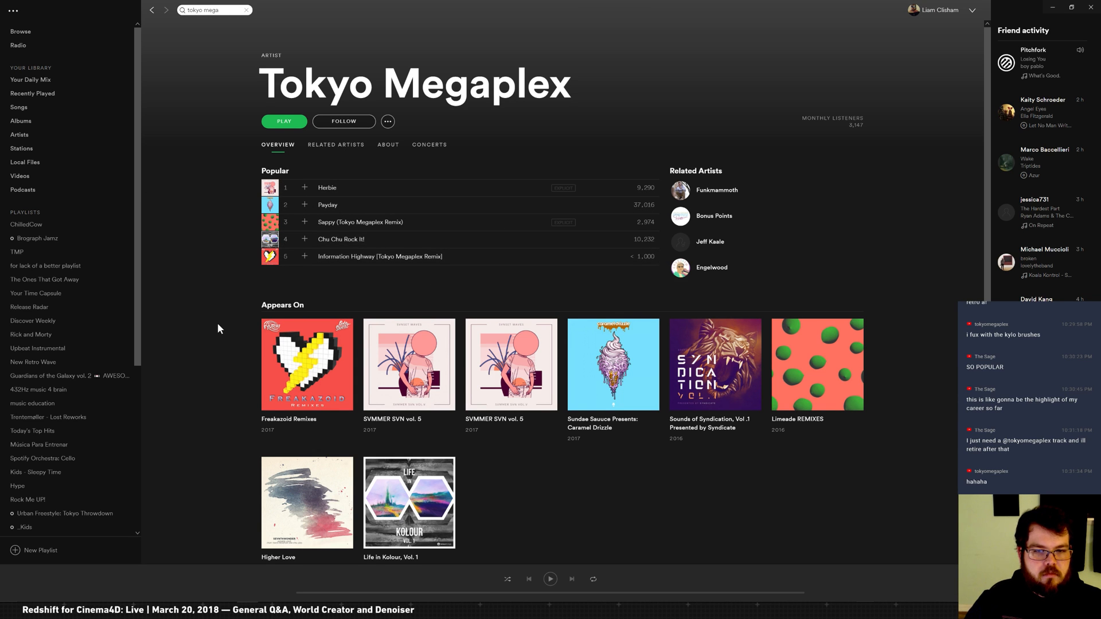
pyautogui.scroll(-1, 217, 322)
pyautogui.scroll(1, 229, 310)
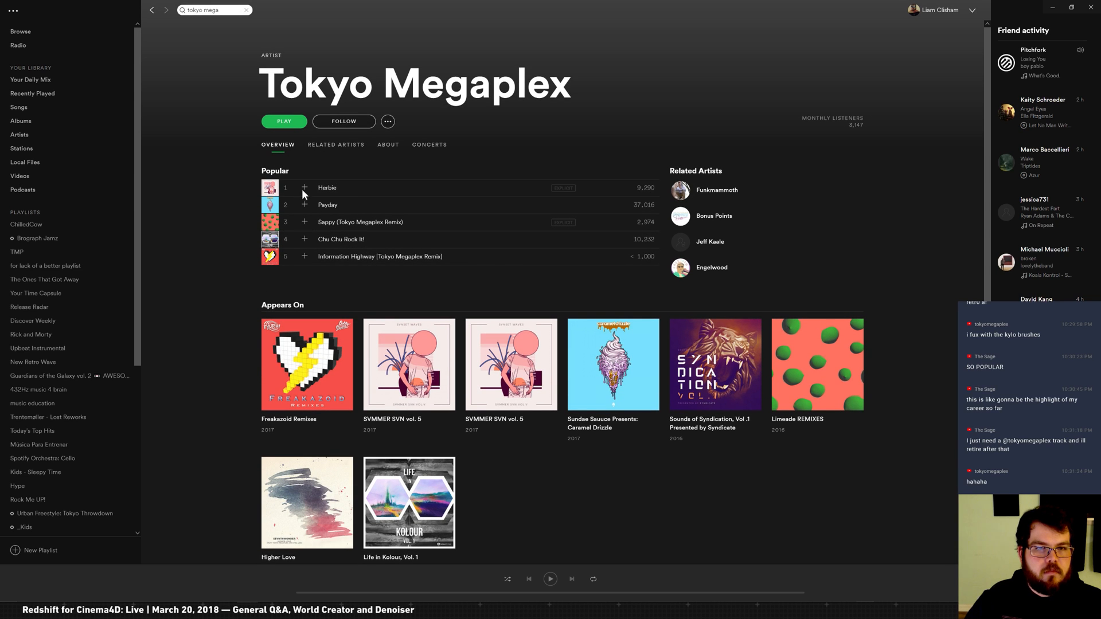
pyautogui.scroll(-1, 211, 294)
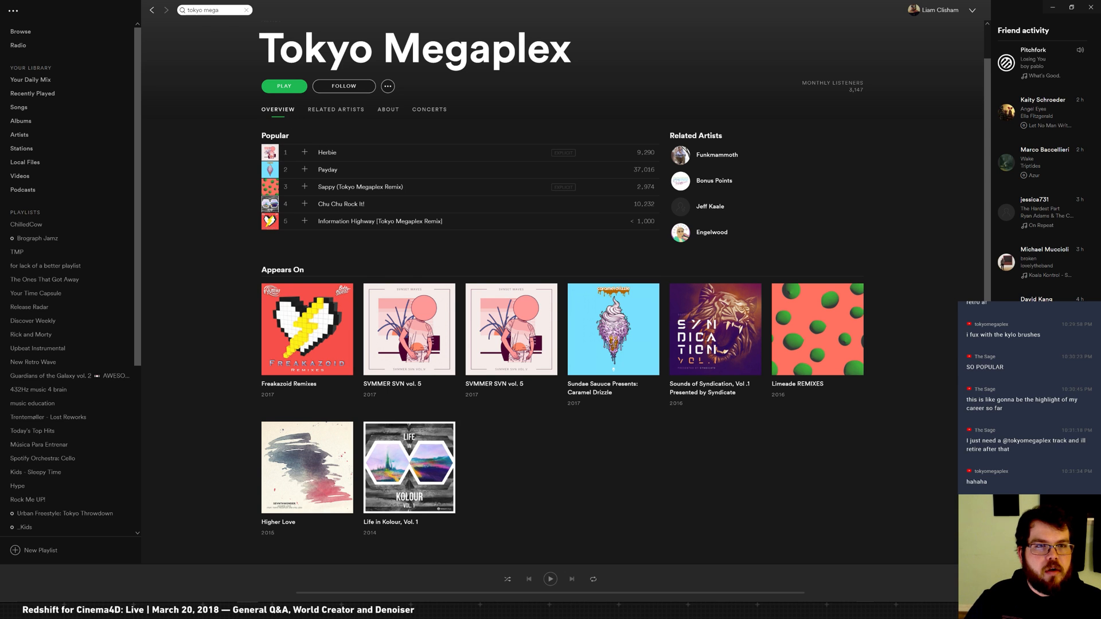
# Step: Search for "tokyomega" and play the track Higher Love (feat. Tokyo Megaplex & Stel Leo)
pyautogui.click(224, 10)
pyautogui.press('Left')
pyautogui.press('Left')
pyautogui.press('Left')
pyautogui.press('Left')
pyautogui.press('BackSpace')
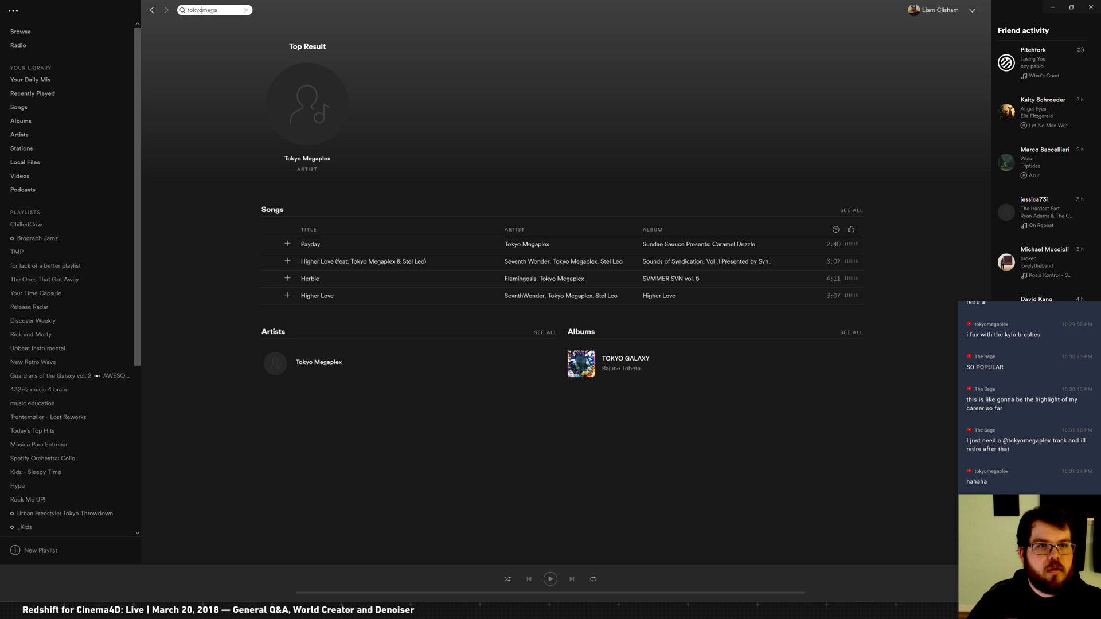
pyautogui.click(341, 372)
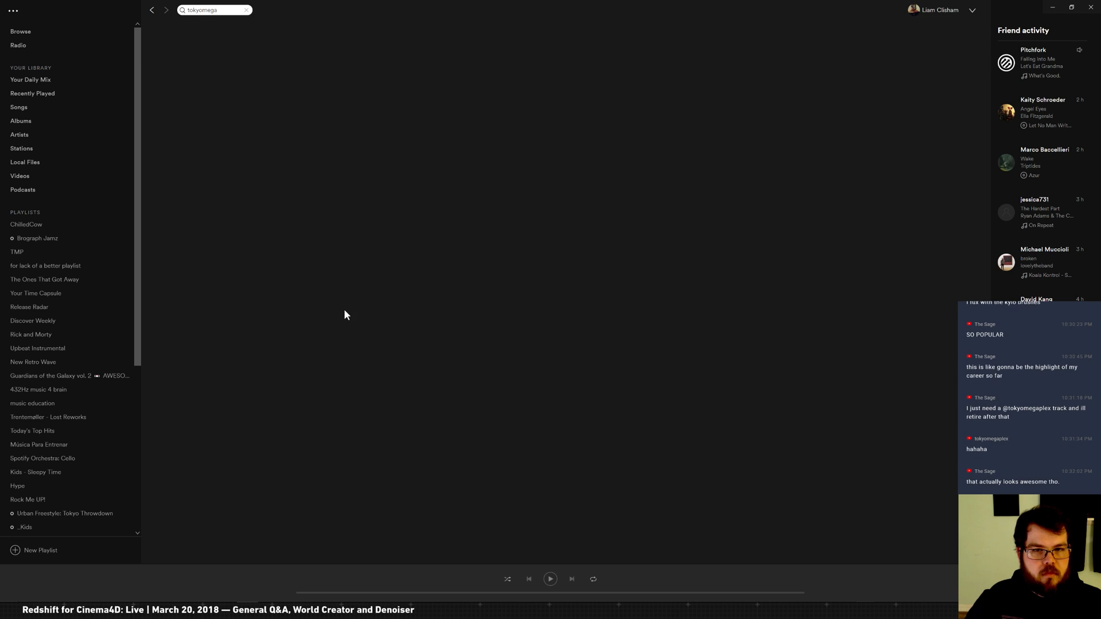
pyautogui.click(233, 8)
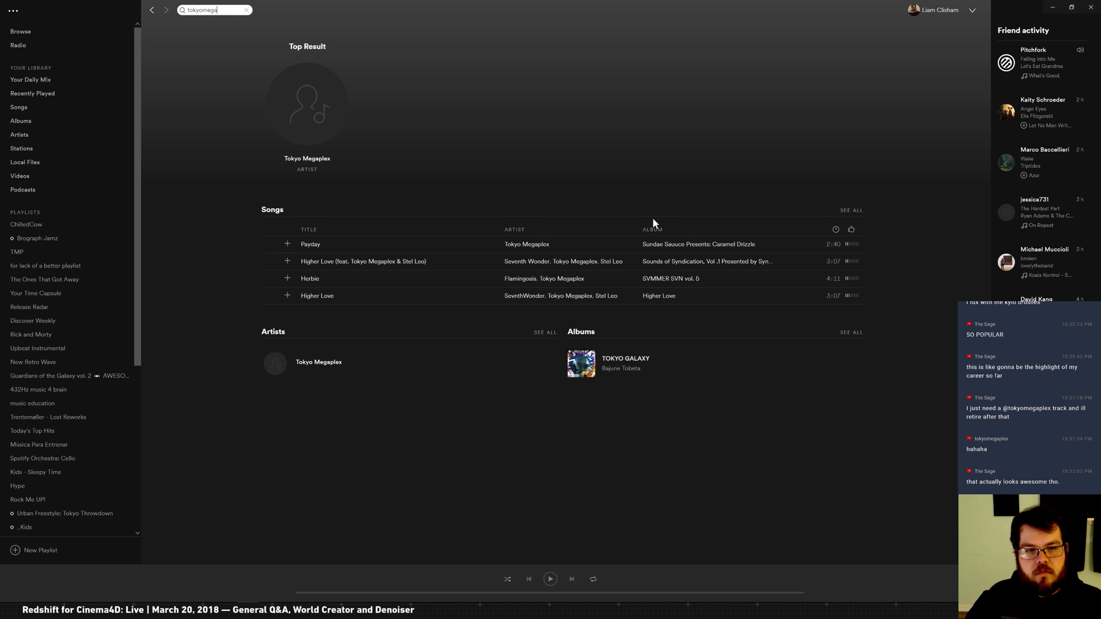
pyautogui.click(271, 262)
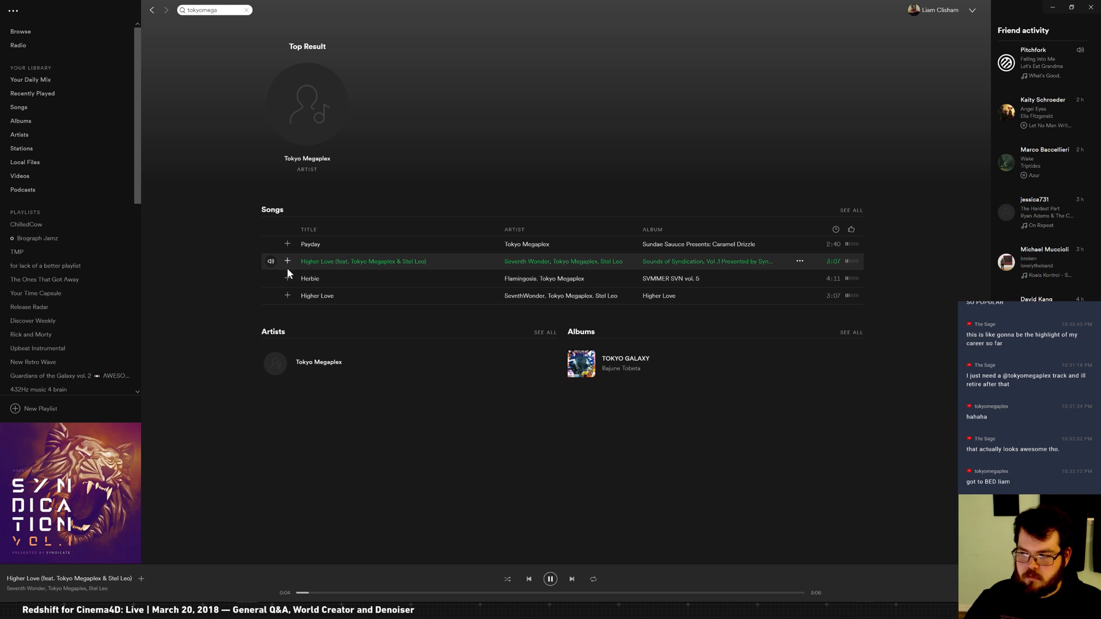
# Step: Switch back to Photoshop and set the Color Balance midtones to Cyan-Red -24 and Magenta-Green -21
pyautogui.hotkey('alt', 'Tab')
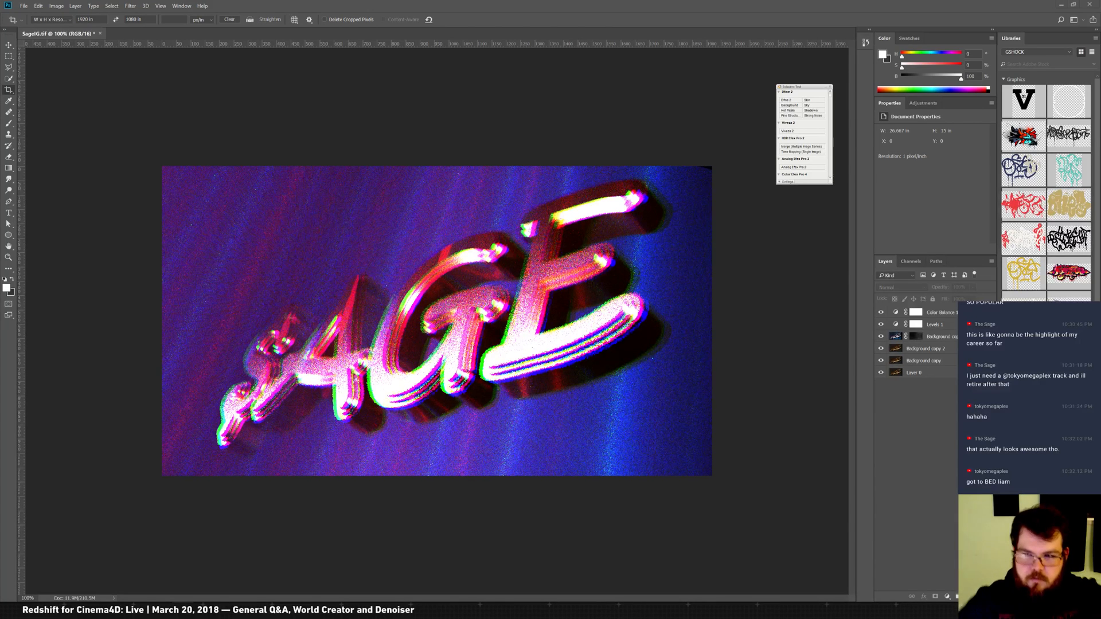
pyautogui.click(916, 312)
pyautogui.moveTo(898, 167); pyautogui.dragTo(815, 179)
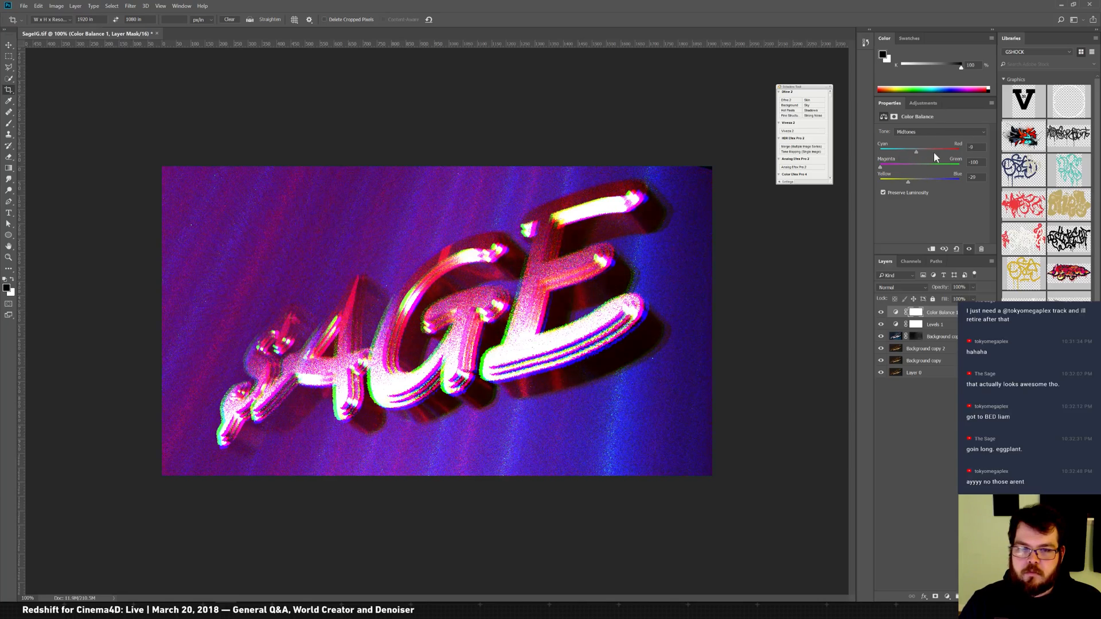
pyautogui.moveTo(912, 152)
pyautogui.mouseDown()
pyautogui.moveTo(930, 153)
pyautogui.moveTo(892, 153)
pyautogui.moveTo(917, 154)
pyautogui.moveTo(910, 166)
pyautogui.mouseUp()
# Step: Switch to Spotify and close its window to get back to the Photoshop document
pyautogui.hotkey('alt', 'Tab')
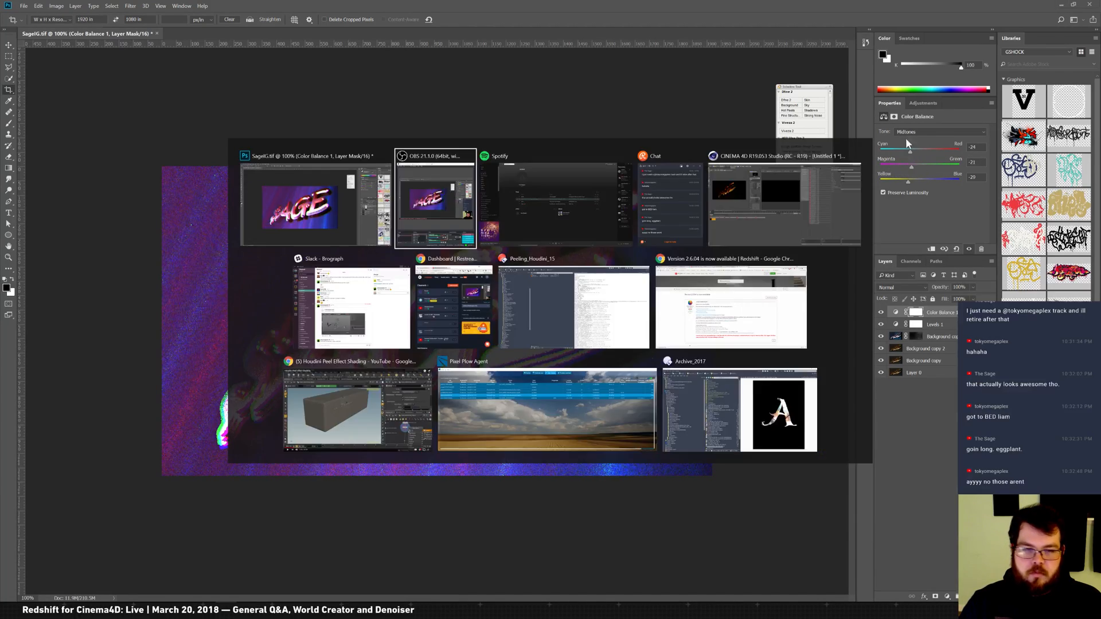
pyautogui.hotkey('alt', 'Tab')
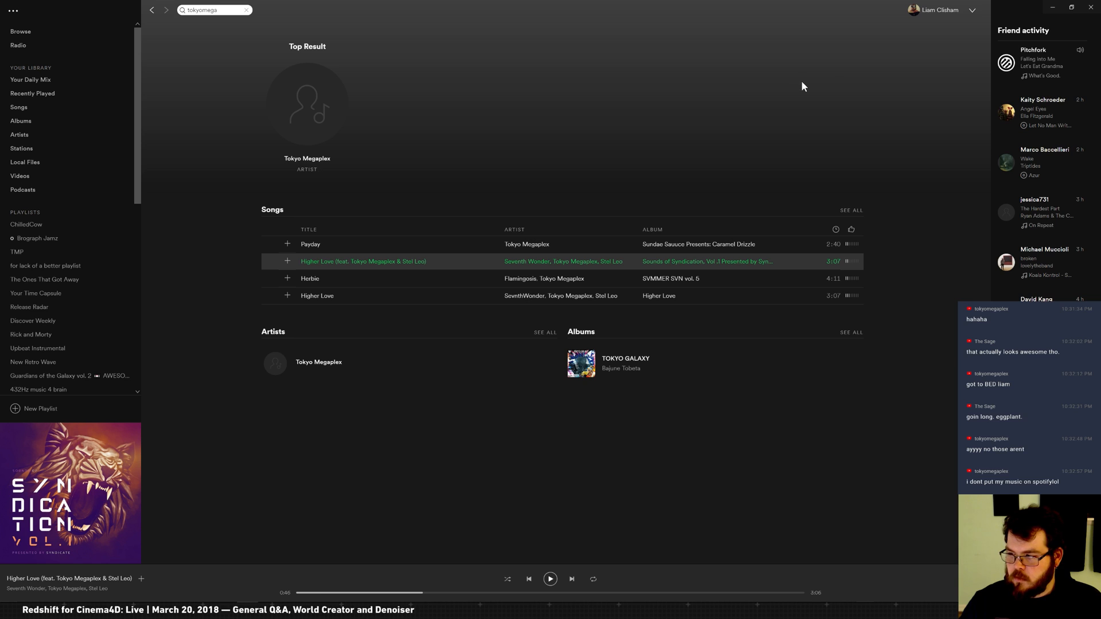
pyautogui.click(1091, 8)
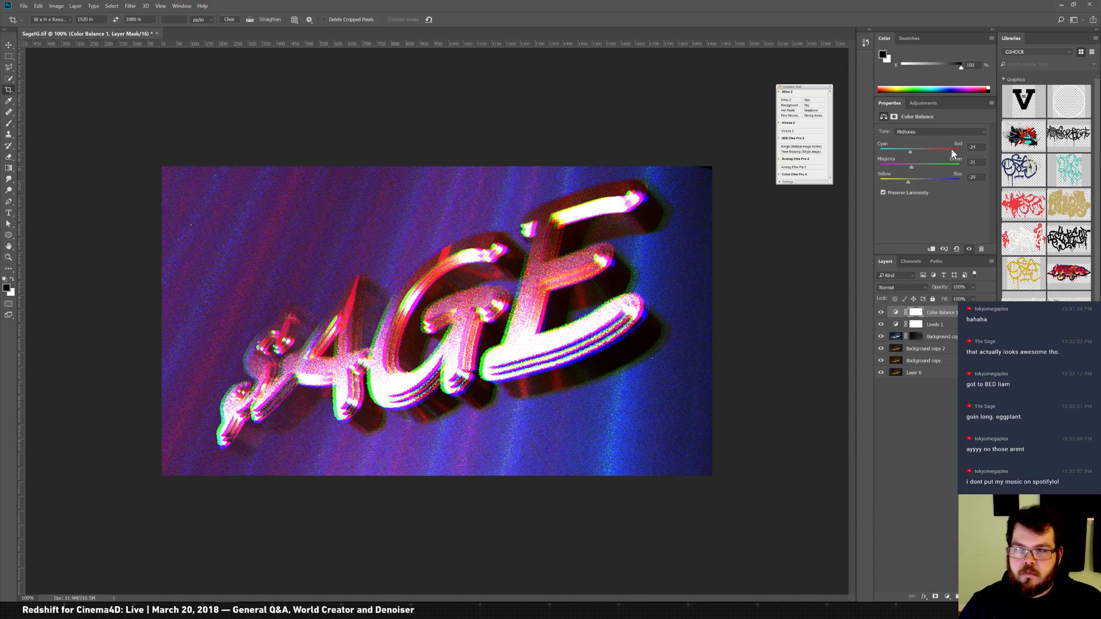
# Step: Set the Cyan-Red value of the Color Balance midtones to -48
pyautogui.moveTo(921, 151); pyautogui.dragTo(920, 151)
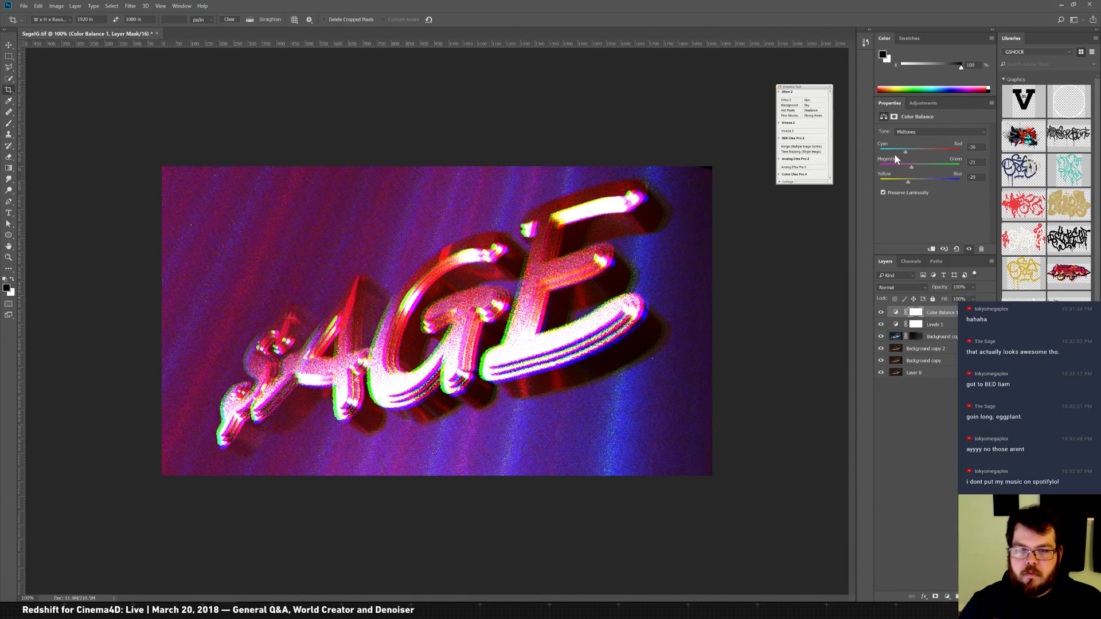
pyautogui.click(910, 152)
pyautogui.moveTo(910, 151); pyautogui.dragTo(957, 165)
pyautogui.moveTo(881, 163)
pyautogui.mouseDown()
pyautogui.moveTo(953, 164)
pyautogui.moveTo(897, 152)
pyautogui.mouseUp()
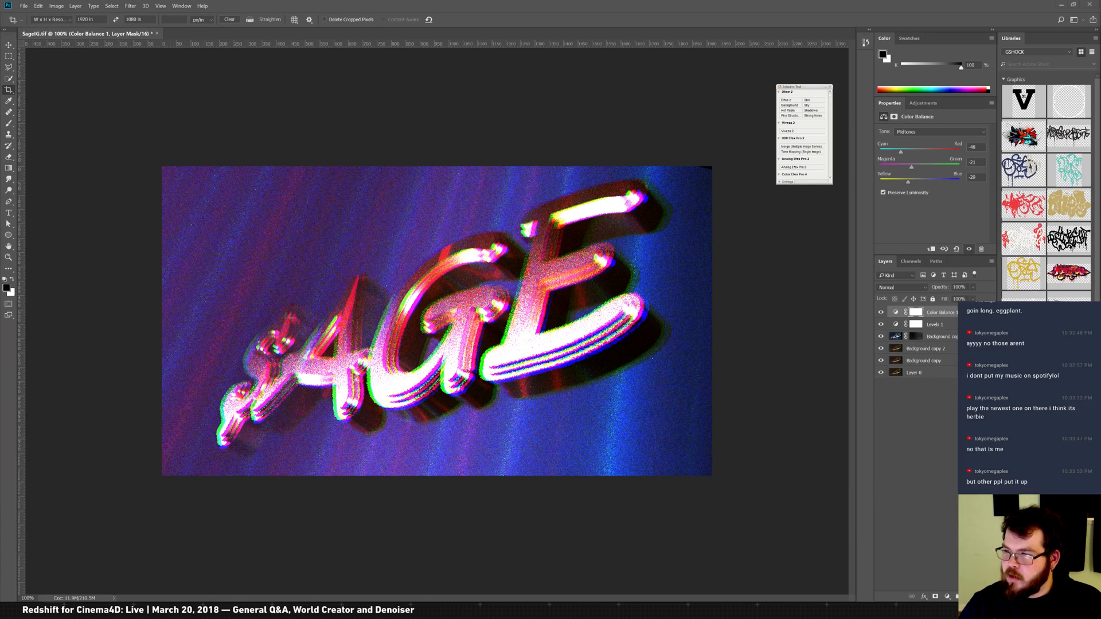
# Step: Bring the SoundCloud browser window over, play Pineapple House Party from the Tokyo Megaplex tracks, and move the window off the Photoshop workspace
pyautogui.moveTo(1100, 12); pyautogui.dragTo(517, 87)
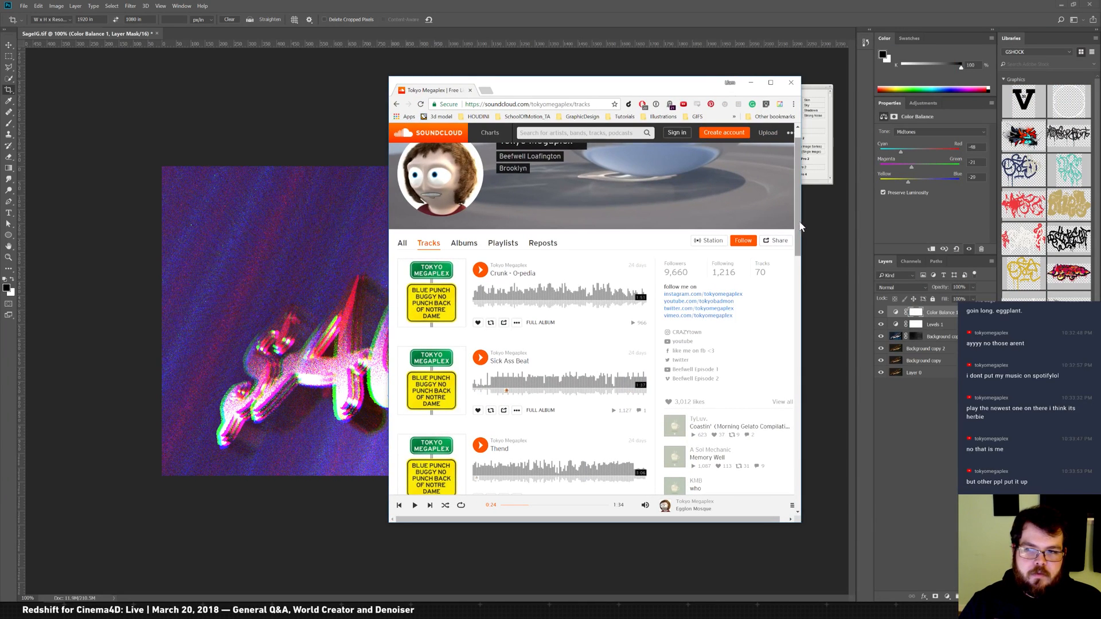
pyautogui.scroll(-2, 789, 258)
pyautogui.scroll(-5, 790, 258)
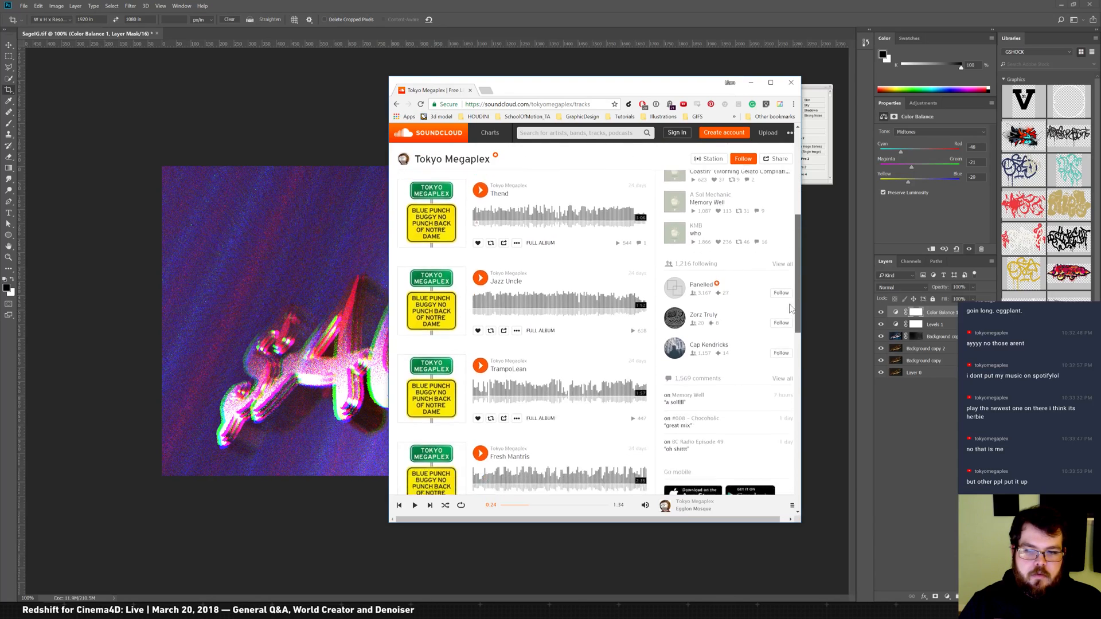
pyautogui.scroll(-6, 784, 338)
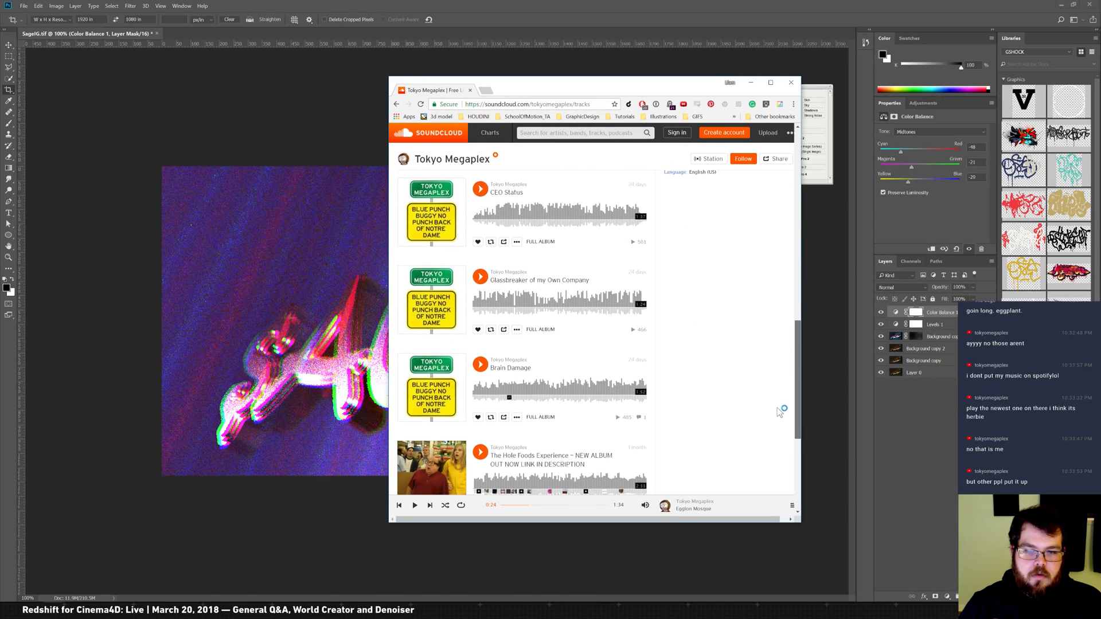
pyautogui.scroll(-4, 782, 424)
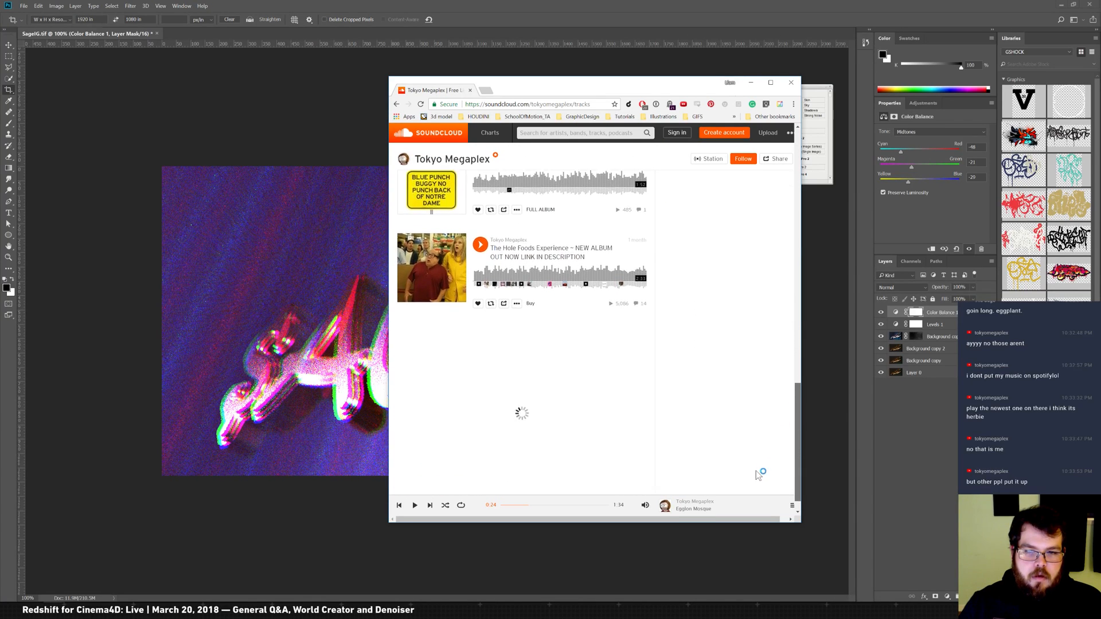
pyautogui.moveTo(798, 342); pyautogui.dragTo(787, 414)
pyautogui.scroll(-3, 784, 414)
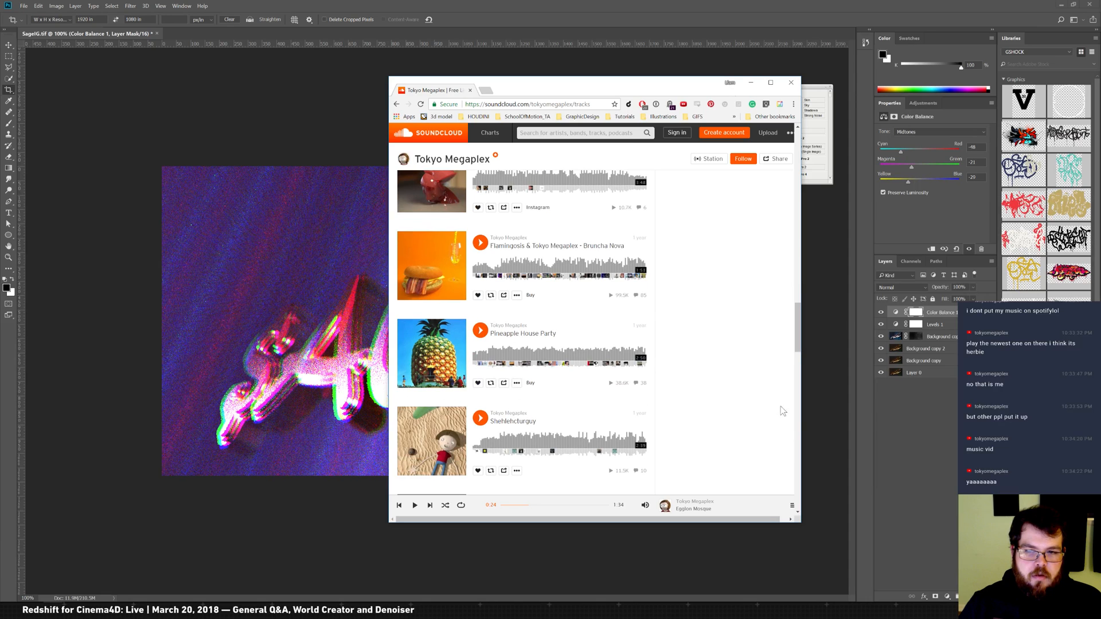
pyautogui.click(481, 331)
pyautogui.moveTo(550, 324)
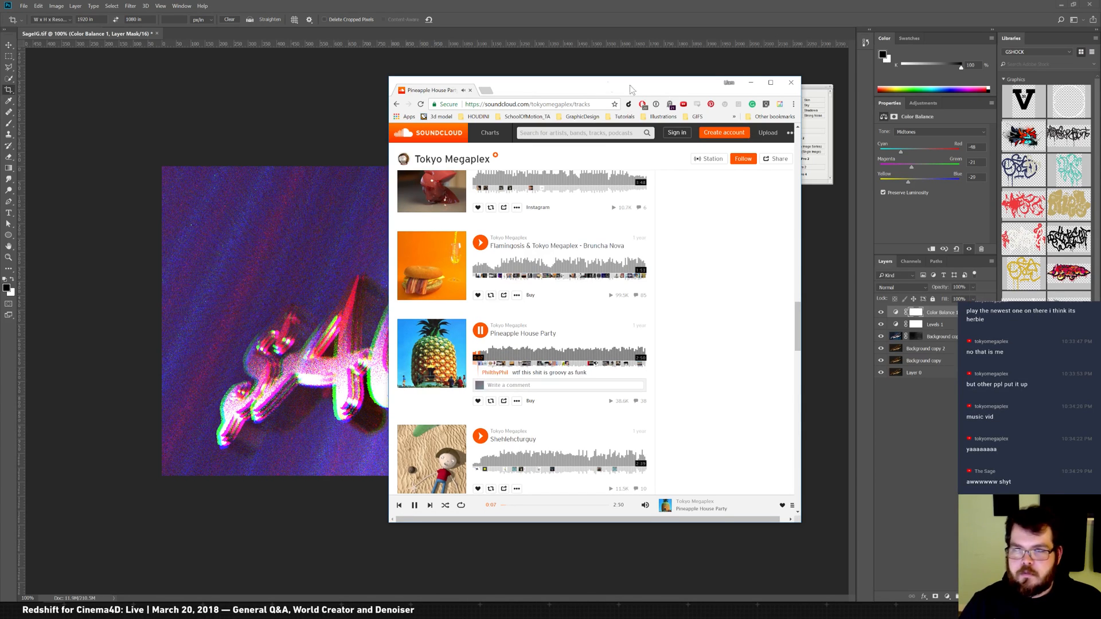
pyautogui.moveTo(583, 85); pyautogui.dragTo(1100, 183)
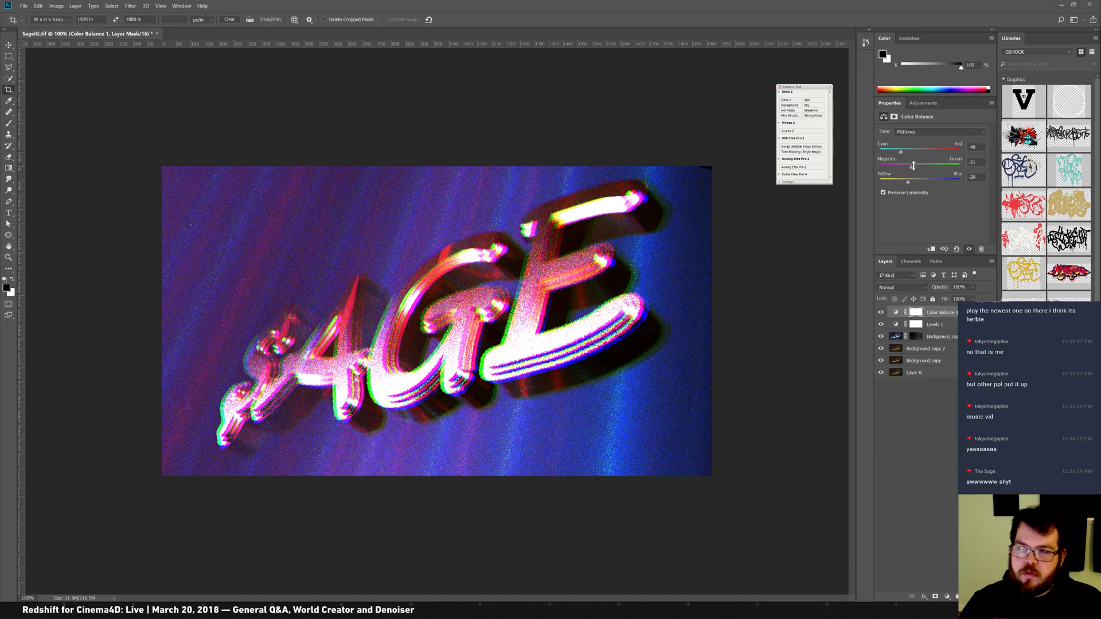
# Step: Set the Magenta-Green value of the Color Balance midtones to -24
pyautogui.moveTo(912, 167)
pyautogui.mouseDown()
pyautogui.moveTo(895, 168)
pyautogui.moveTo(964, 166)
pyautogui.moveTo(848, 171)
pyautogui.moveTo(994, 178)
pyautogui.moveTo(886, 167)
pyautogui.moveTo(969, 168)
pyautogui.moveTo(896, 167)
pyautogui.mouseUp()
pyautogui.moveTo(830, 171); pyautogui.dragTo(803, 179)
pyautogui.moveTo(926, 170)
pyautogui.mouseDown()
pyautogui.moveTo(1027, 179)
pyautogui.moveTo(843, 176)
pyautogui.moveTo(1038, 180)
pyautogui.moveTo(697, 182)
pyautogui.moveTo(1045, 190)
pyautogui.moveTo(823, 176)
pyautogui.moveTo(1070, 178)
pyautogui.moveTo(759, 176)
pyautogui.moveTo(1088, 190)
pyautogui.moveTo(737, 194)
pyautogui.moveTo(972, 182)
pyautogui.moveTo(823, 173)
pyautogui.moveTo(1032, 178)
pyautogui.moveTo(919, 166)
pyautogui.mouseUp()
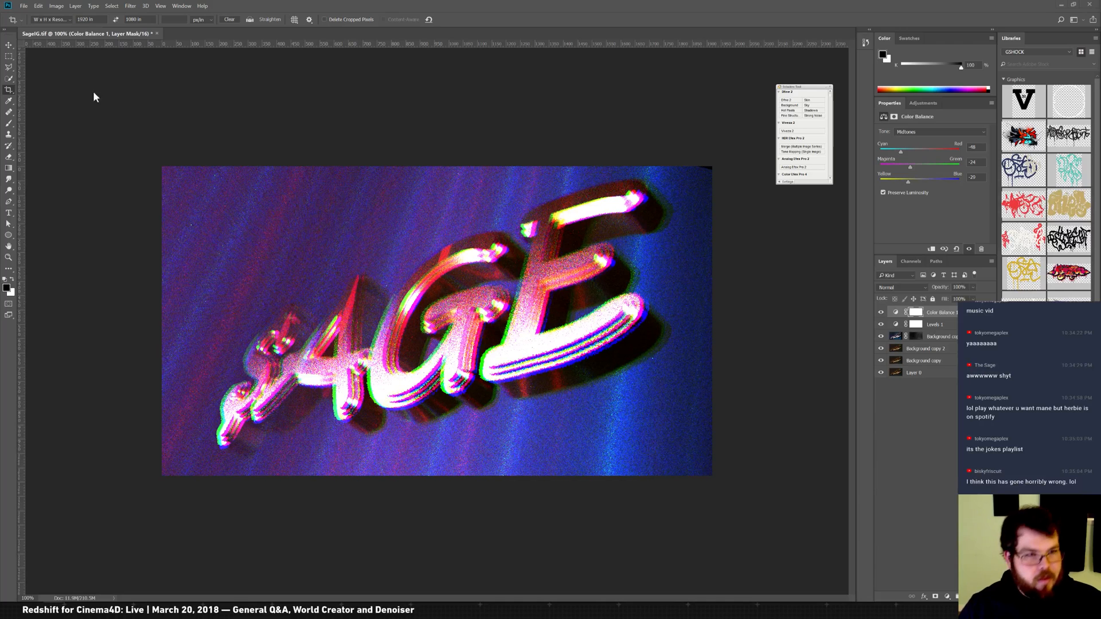
# Step: Export the graded image for web as a JPEG into the Dropbox folder listed just below the personal one, keeping the suggested file name
pyautogui.press('ctrl')
pyautogui.hotkey('ctrl', 'alt', 'shift', 's')
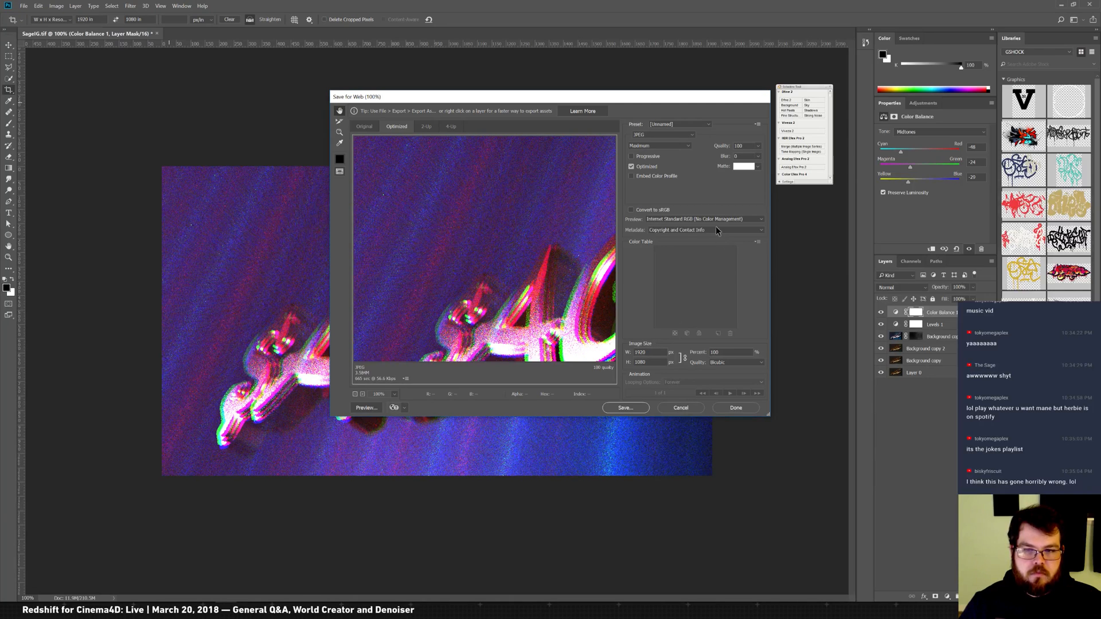
pyautogui.click(631, 406)
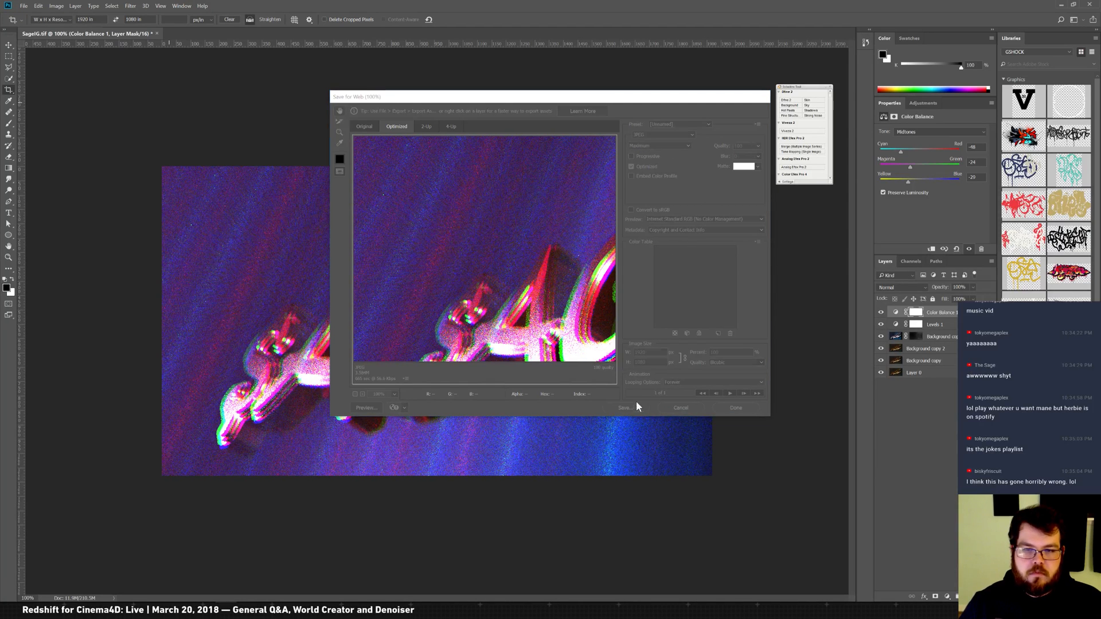
pyautogui.click(484, 122)
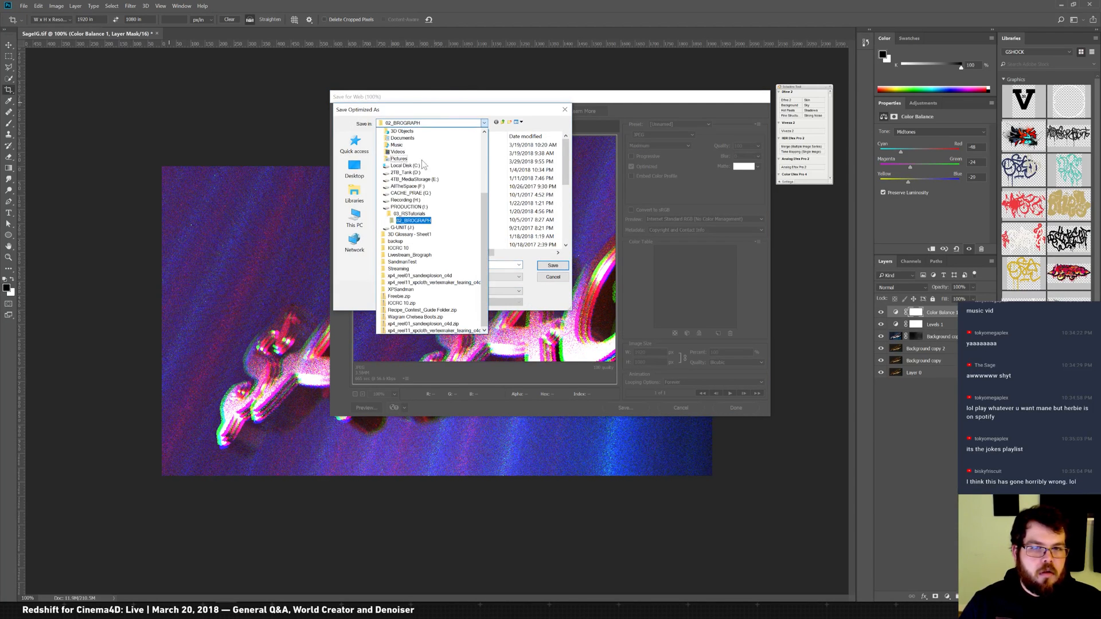
pyautogui.scroll(4, 424, 160)
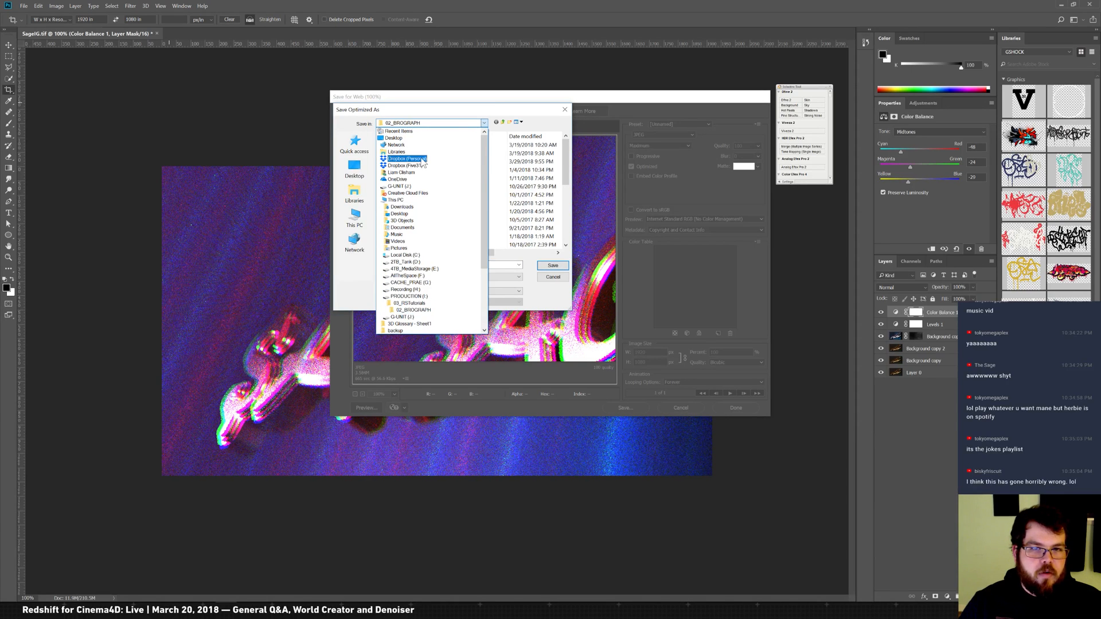
pyautogui.click(414, 167)
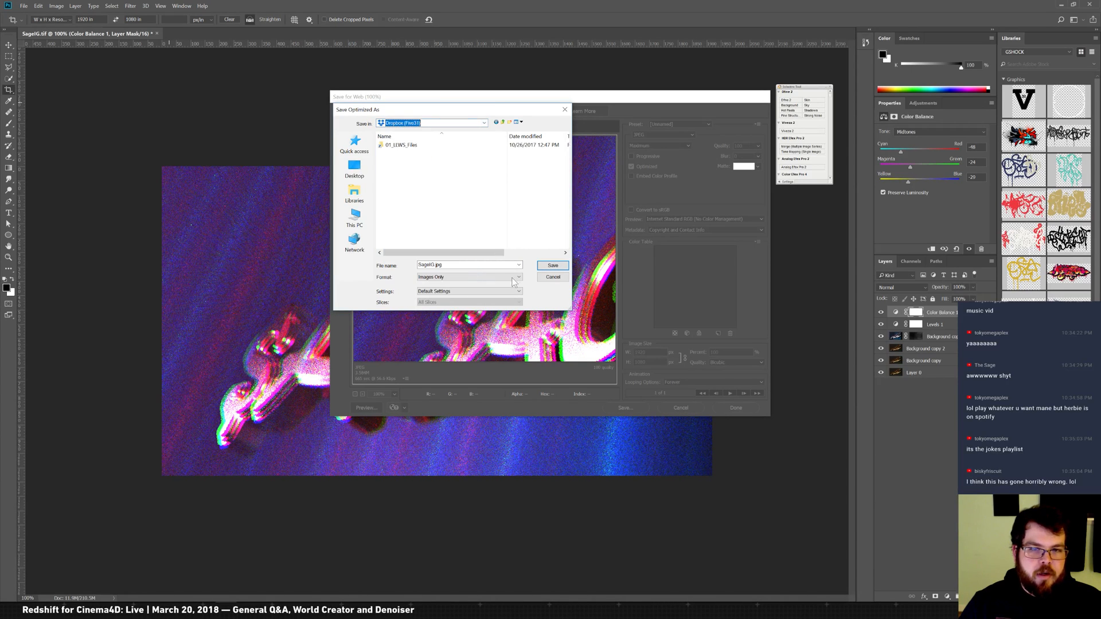
pyautogui.click(553, 265)
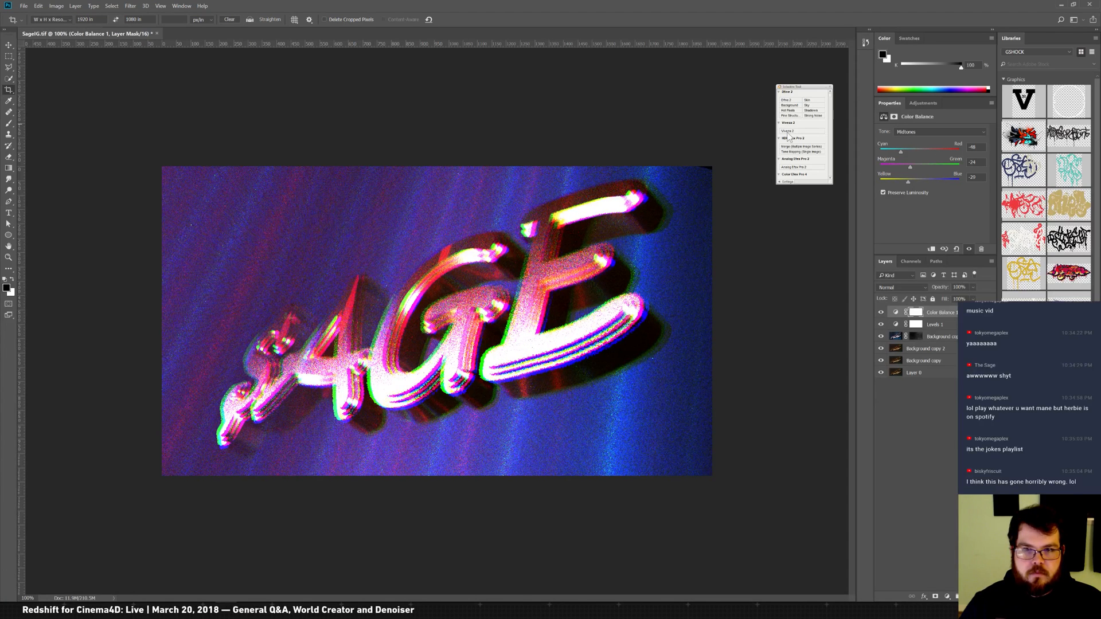
# Step: Quit Photoshop and save the changes to the layered TIFF document
pyautogui.click(1090, 4)
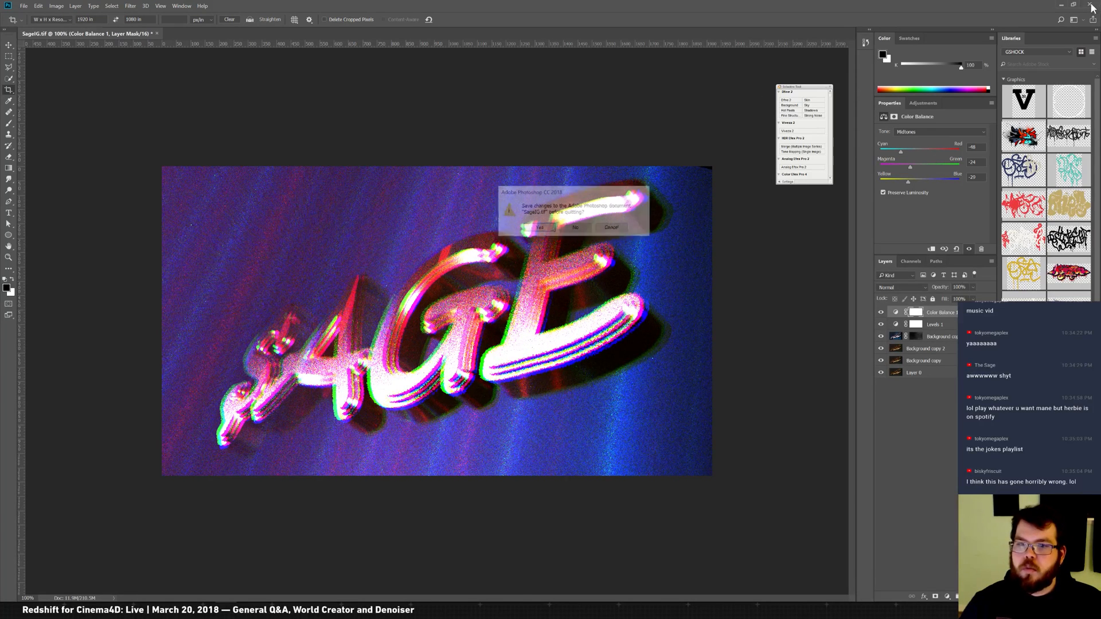
pyautogui.click(540, 232)
pyautogui.click(423, 89)
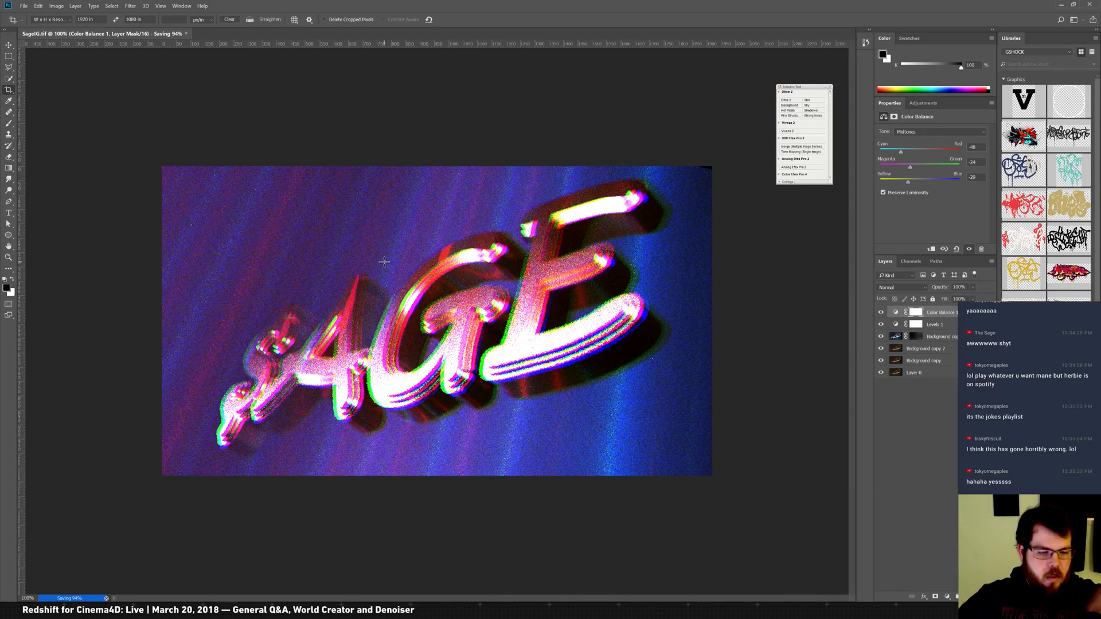
# Step: Switch to Cinema 4D and show the perspective viewport of the text scene instead of the Picture Viewer
pyautogui.hotkey('alt', 'Tab')
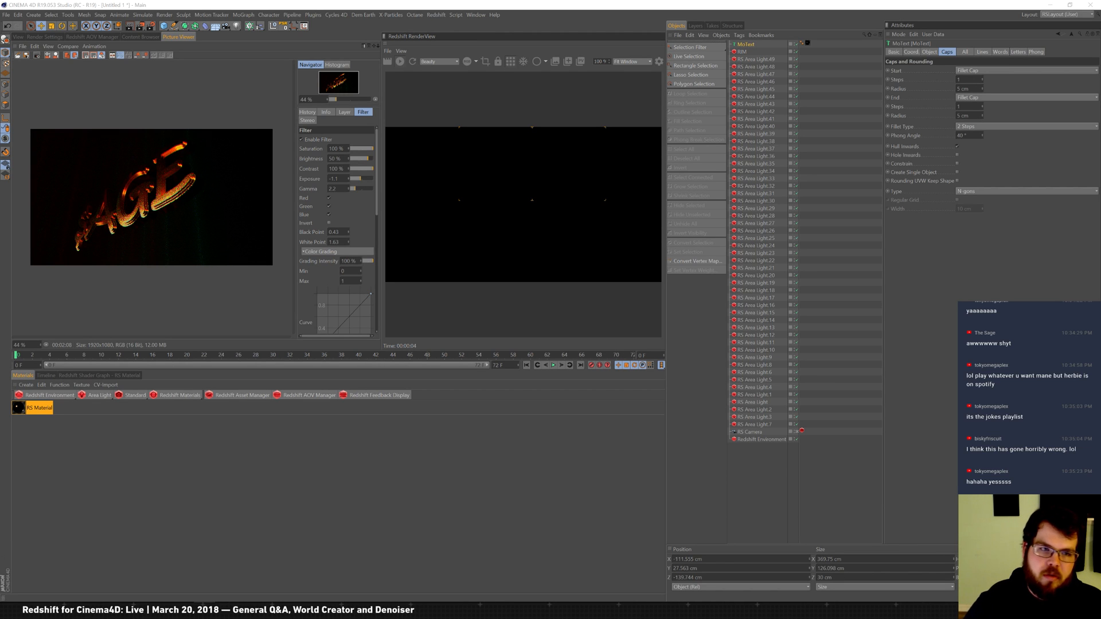
pyautogui.click(21, 37)
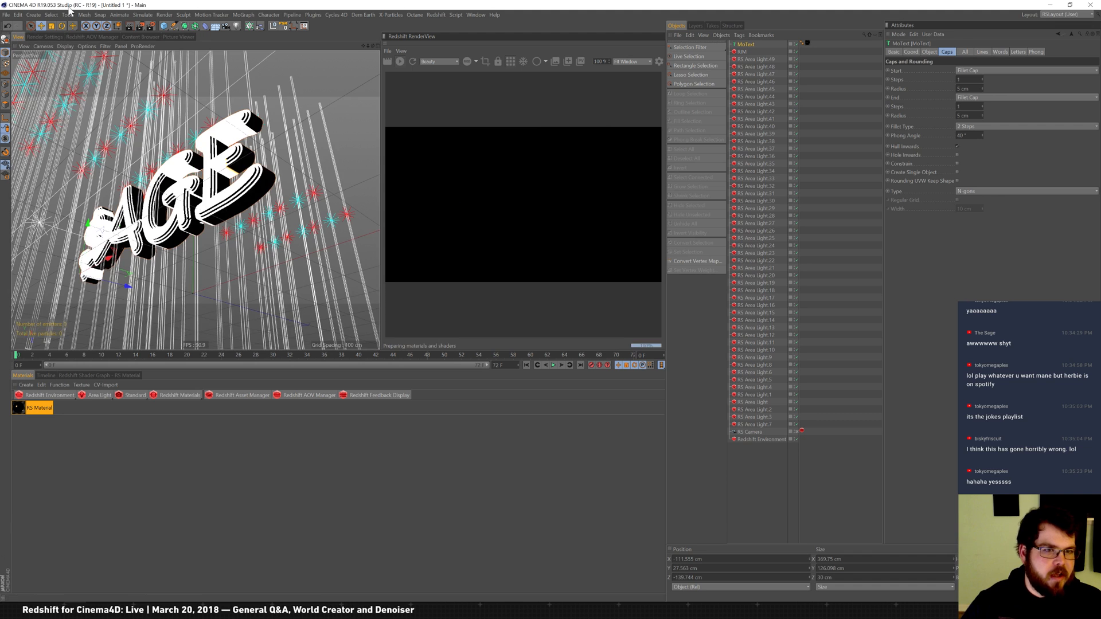